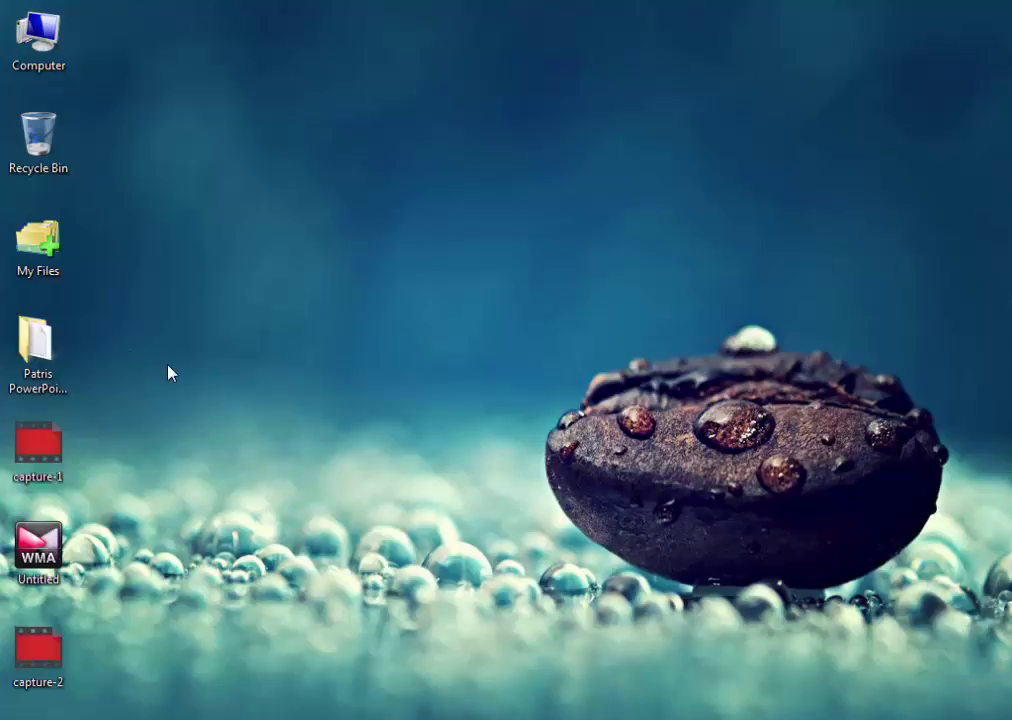
# Go to Office 2013 (PPTX) > 16x9 > Light in the Patris folder and open 'Patris (16x9 Light) - Colorful Set 1'.
pyautogui.doubleClick(63, 358)
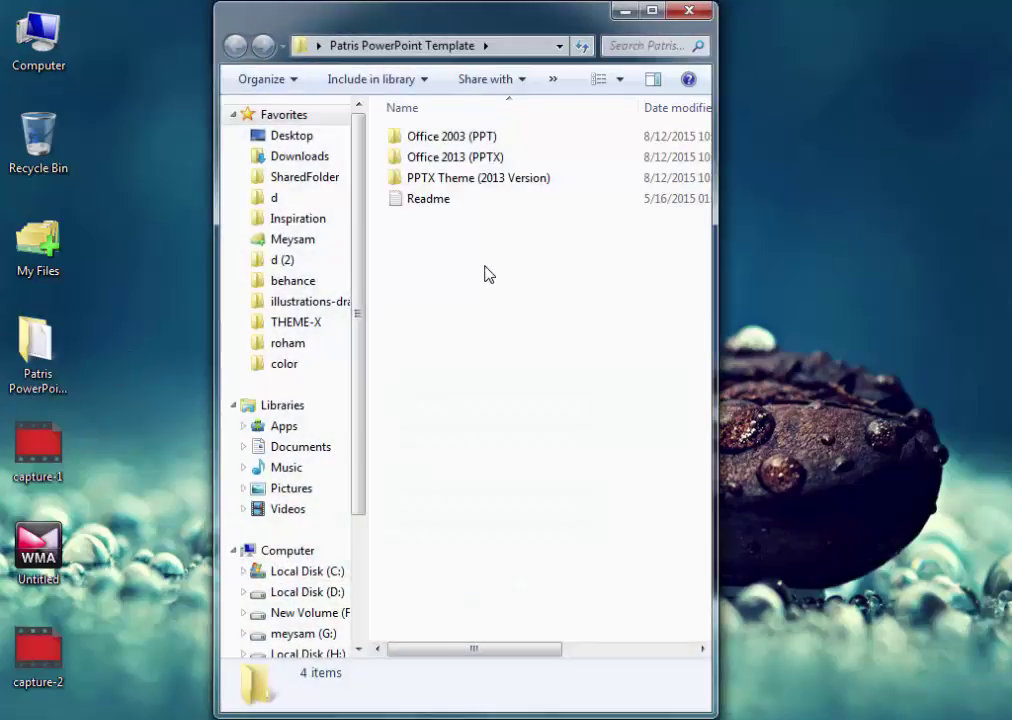
pyautogui.click(651, 10)
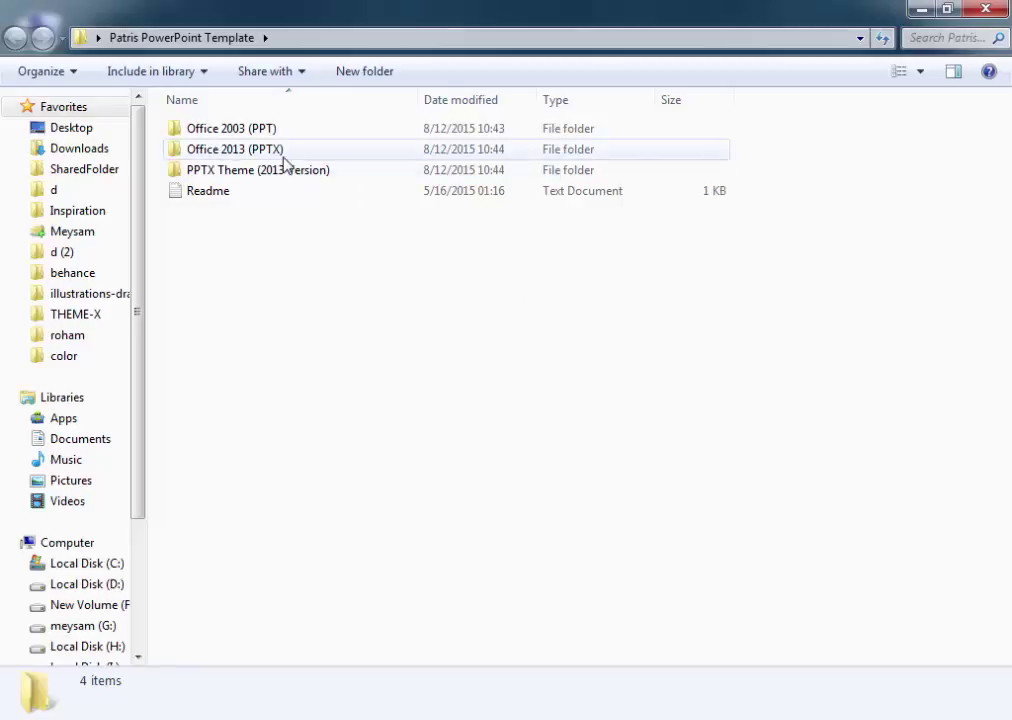
pyautogui.moveTo(455, 157)
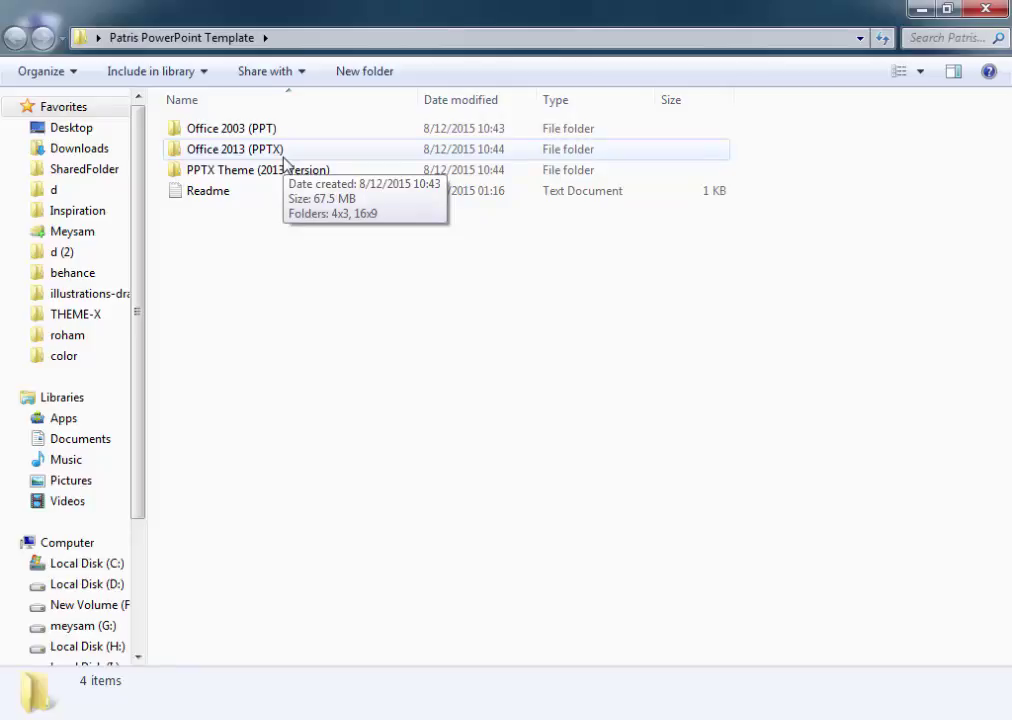
pyautogui.doubleClick(284, 163)
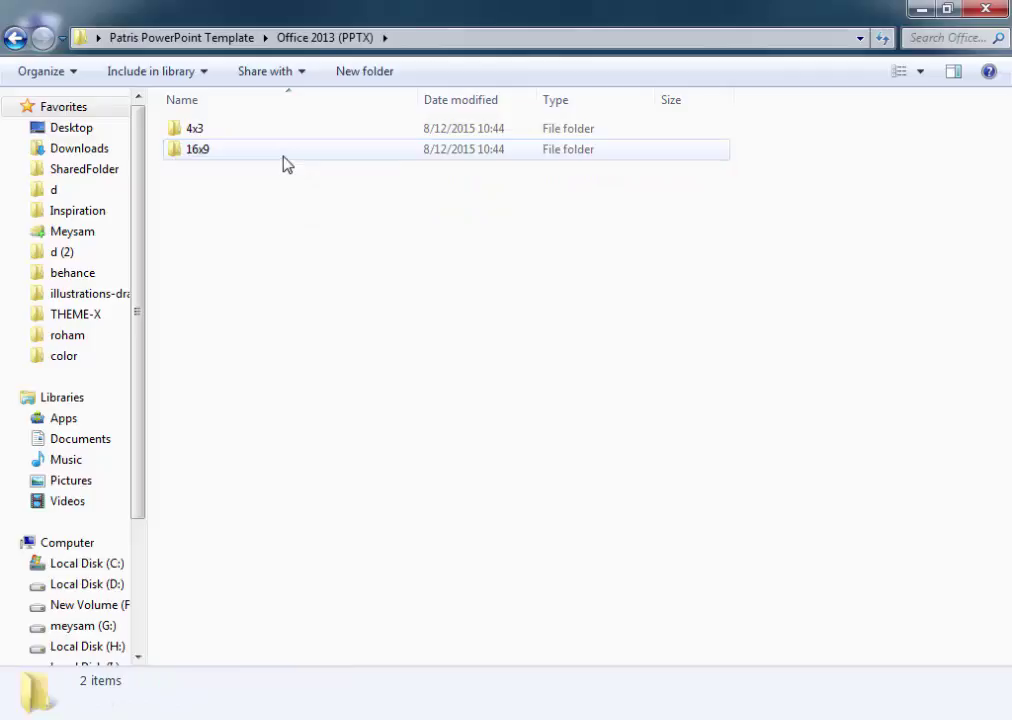
pyautogui.doubleClick(284, 163)
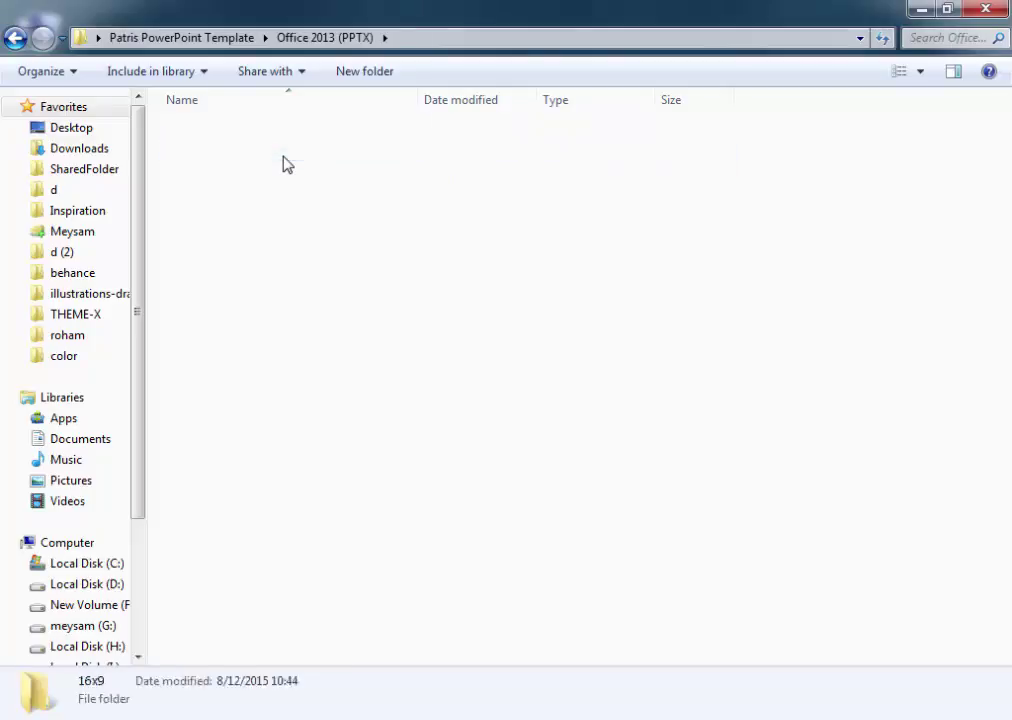
pyautogui.click(268, 156)
pyautogui.doubleClick(268, 156)
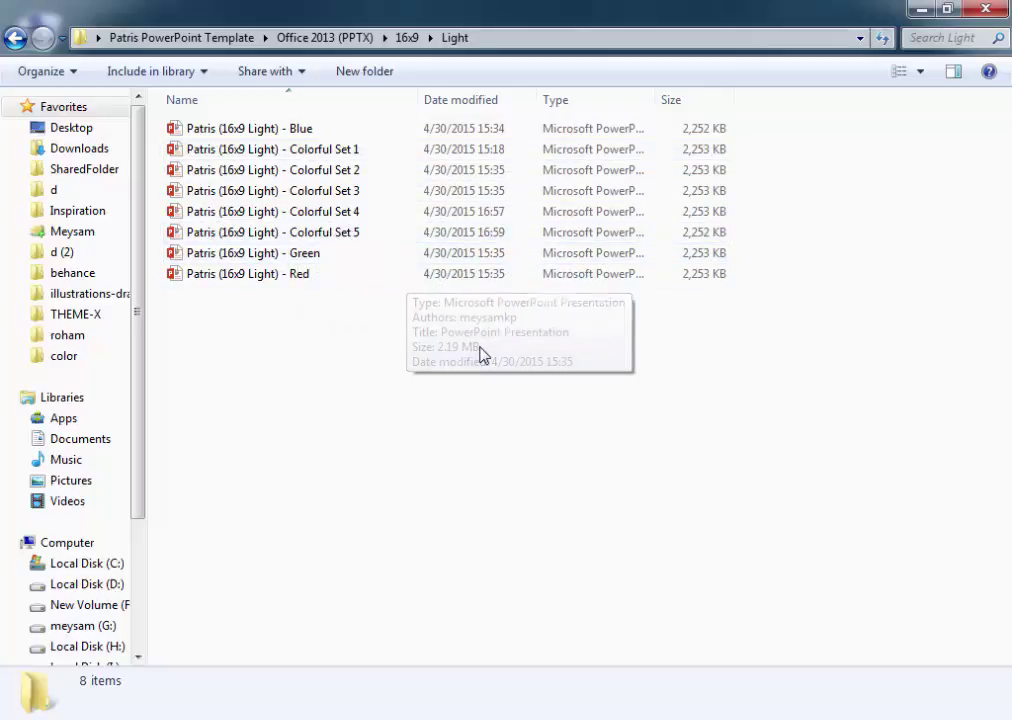
pyautogui.doubleClick(326, 152)
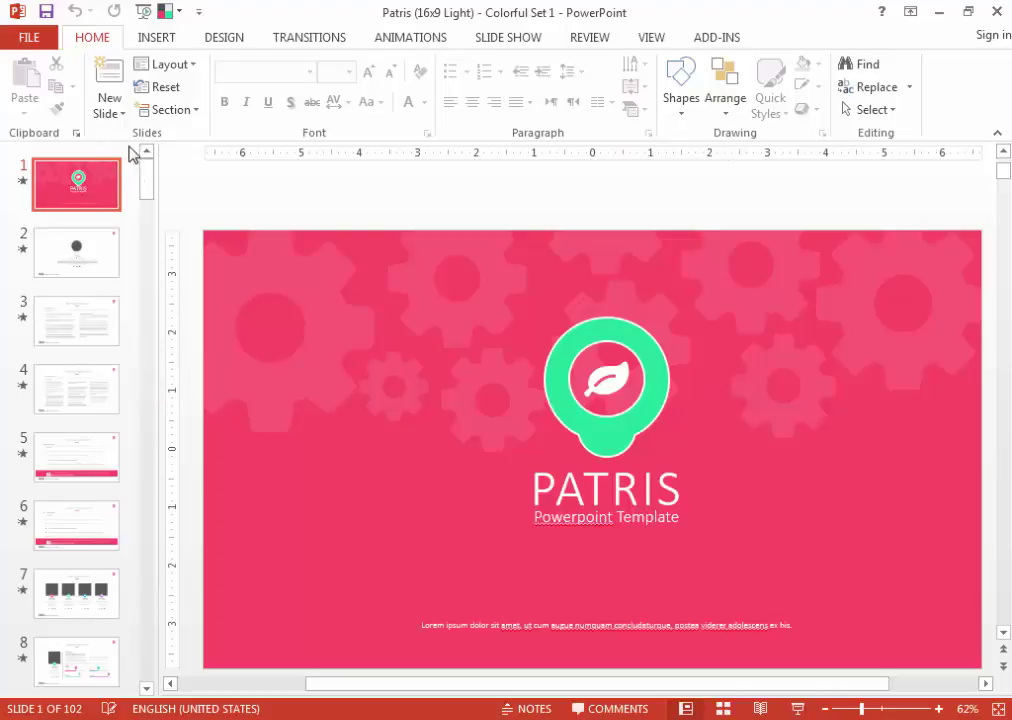
# Preview slides 102 and 99, then return to slide 1, the PATRIS title slide.
pyautogui.moveTo(145, 180)
pyautogui.mouseDown()
pyautogui.moveTo(190, 493)
pyautogui.moveTo(140, 678)
pyautogui.mouseUp()
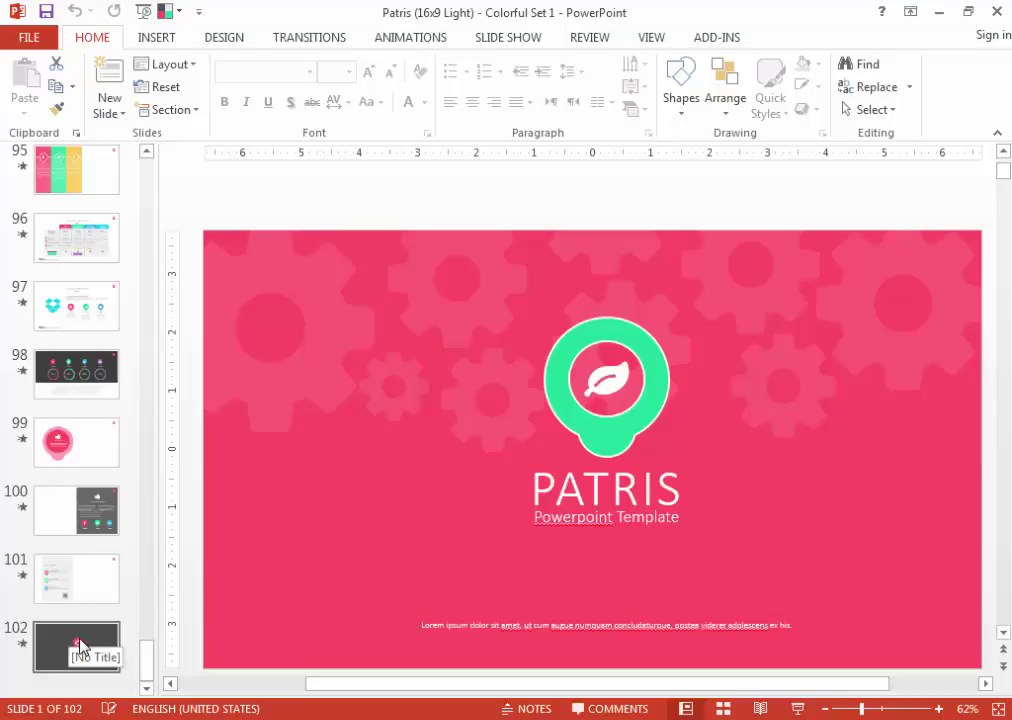
pyautogui.click(72, 641)
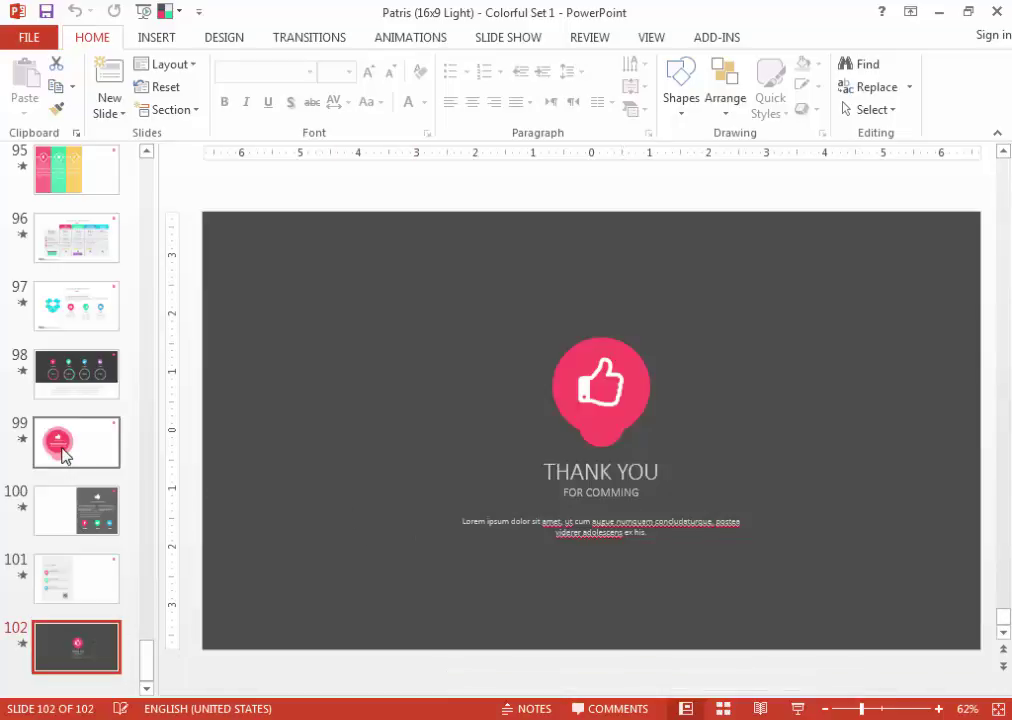
pyautogui.click(61, 445)
pyautogui.scroll(5, 81, 450)
pyautogui.moveTo(147, 632); pyautogui.dragTo(140, 185)
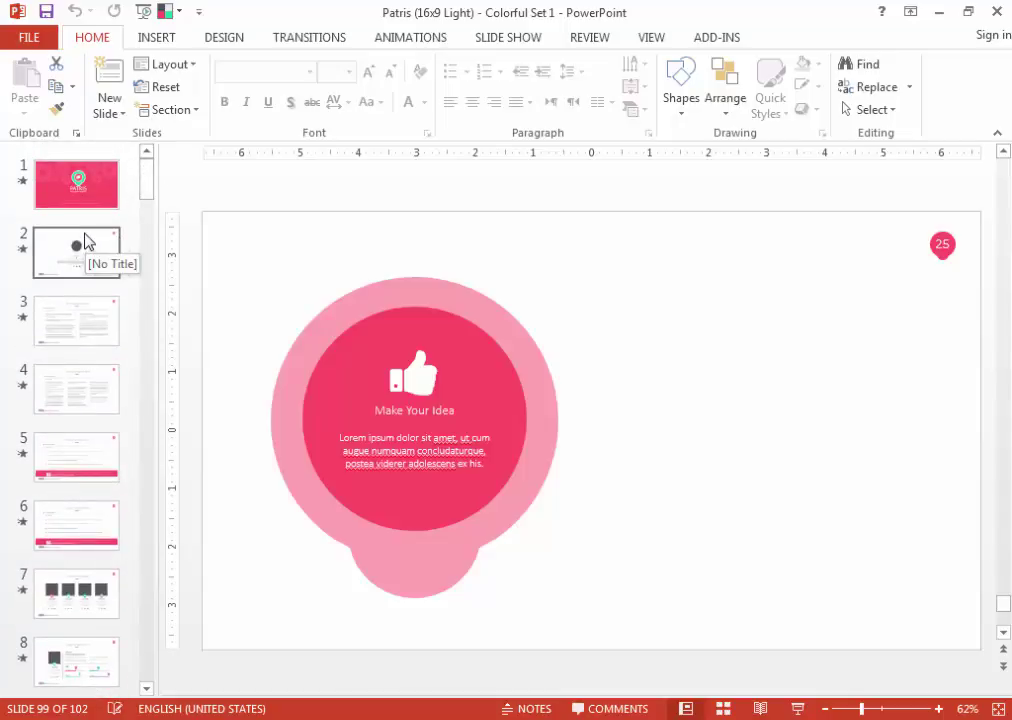
pyautogui.click(77, 195)
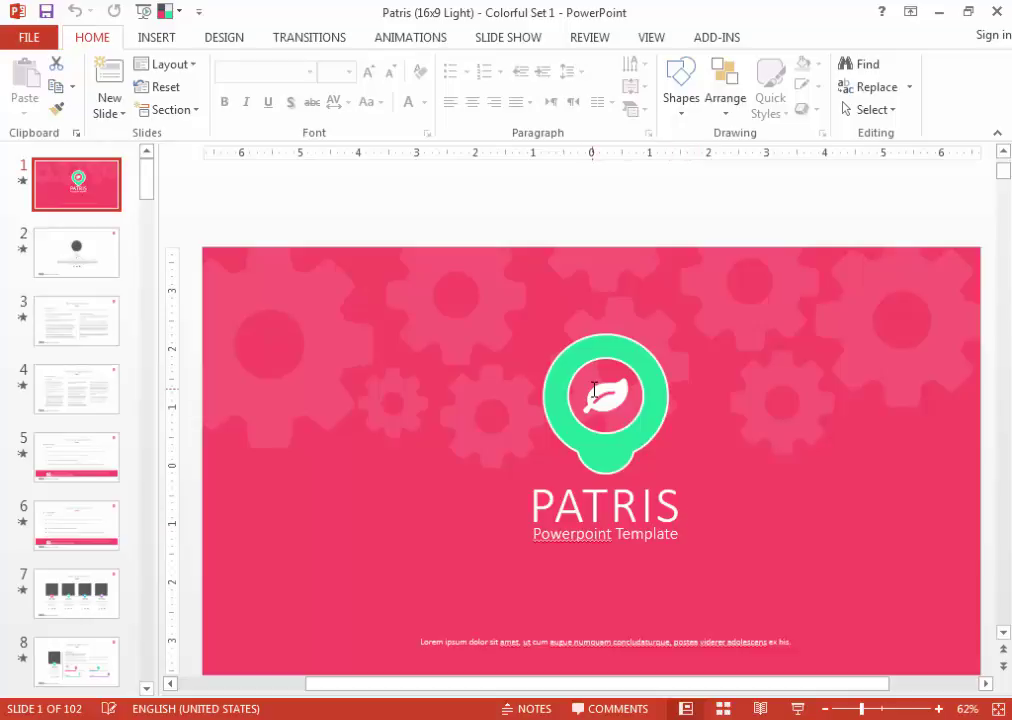
# Select the leaf glyph in the title slide's pin and bring up the Symbol dialog.
pyautogui.click(594, 390)
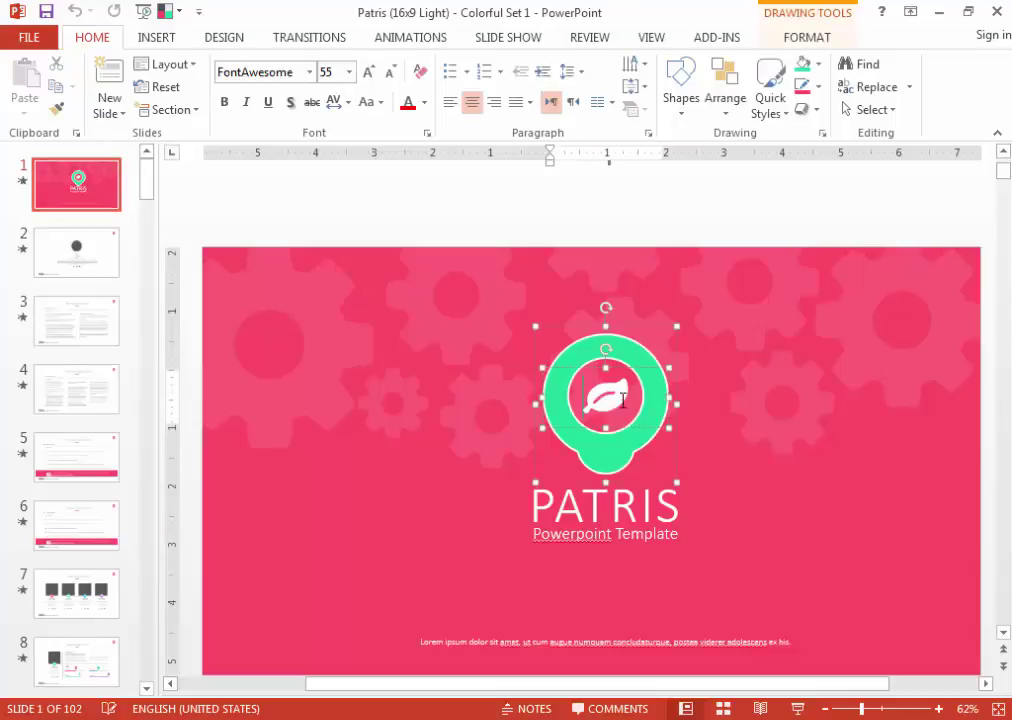
pyautogui.doubleClick(608, 398)
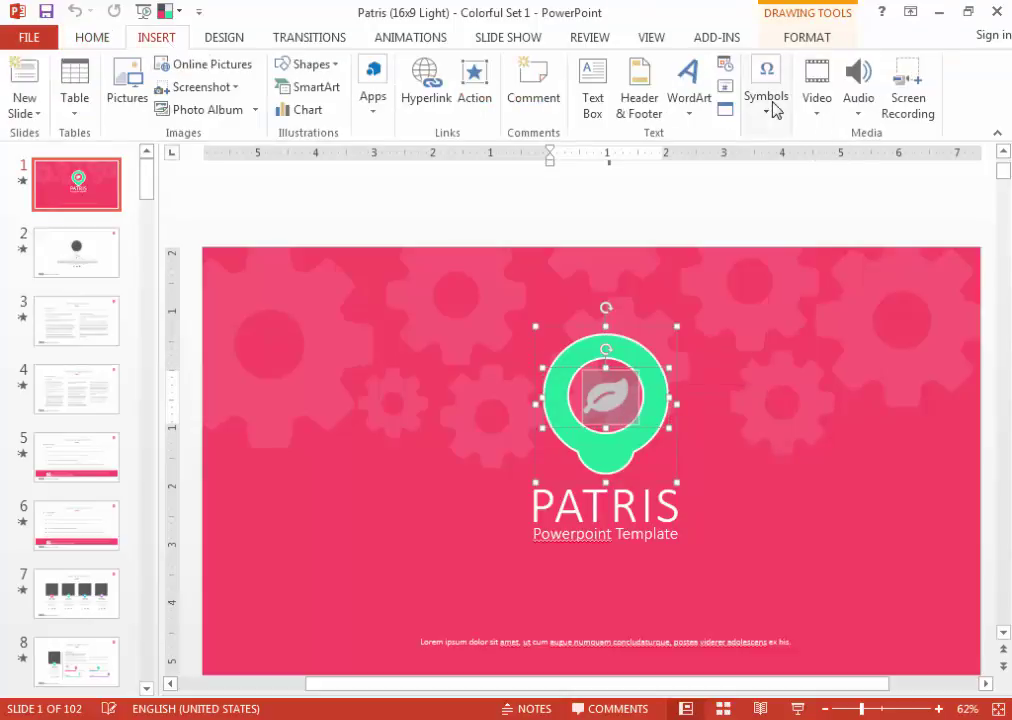
pyautogui.click(768, 104)
pyautogui.click(817, 176)
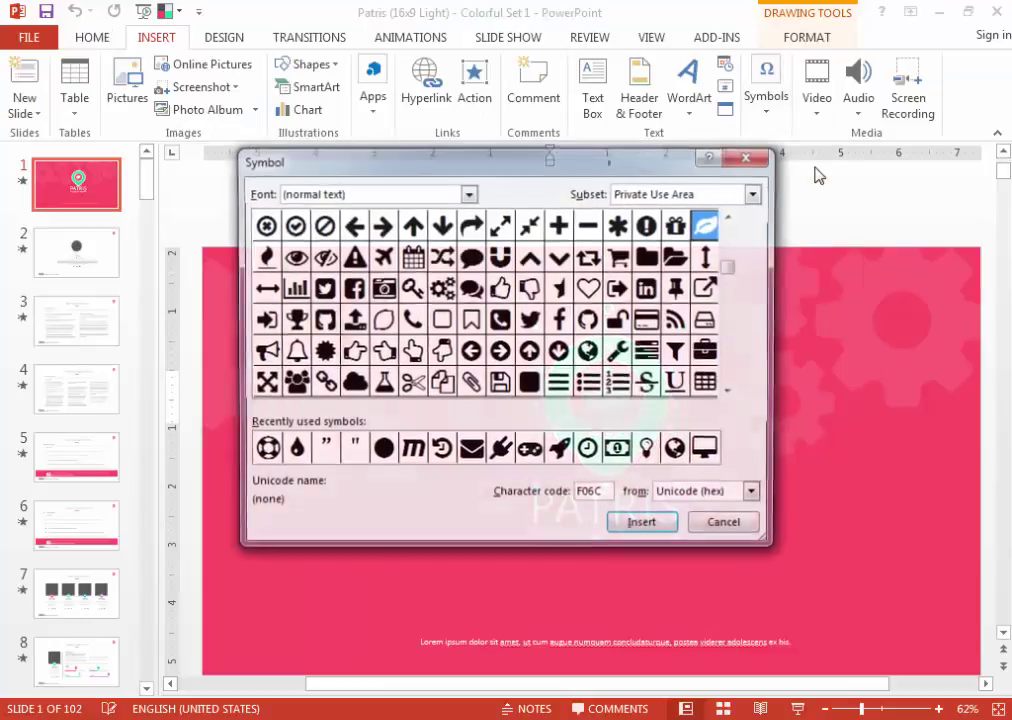
# Insert the FontAwesome diamond symbol (F219) in place of the leaf.
pyautogui.click(468, 193)
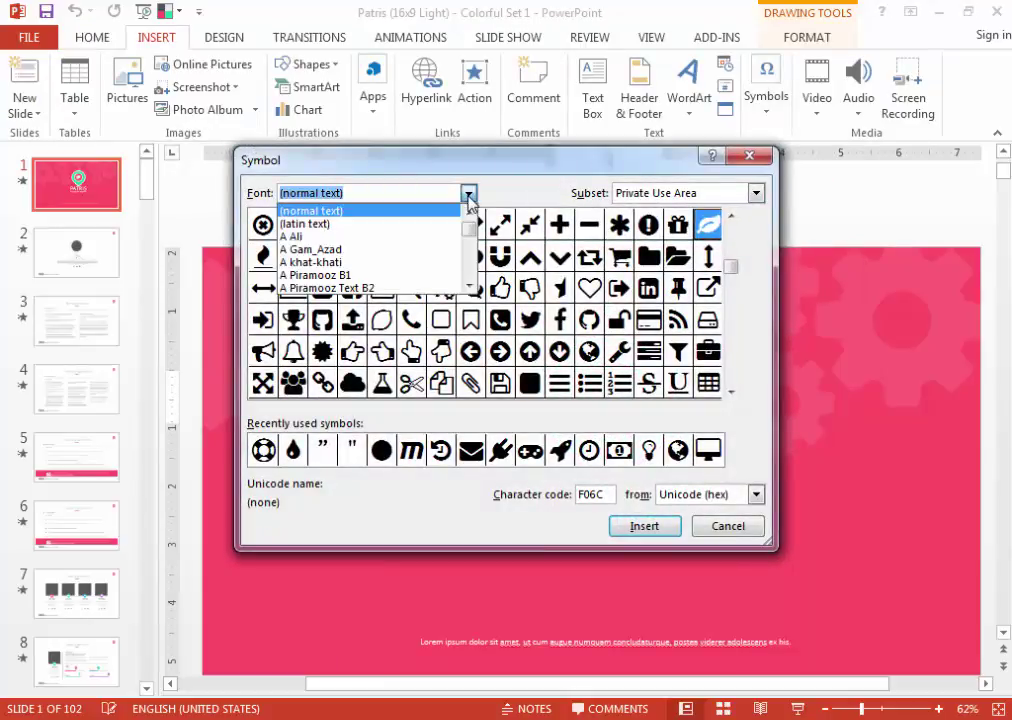
pyautogui.write('Font')
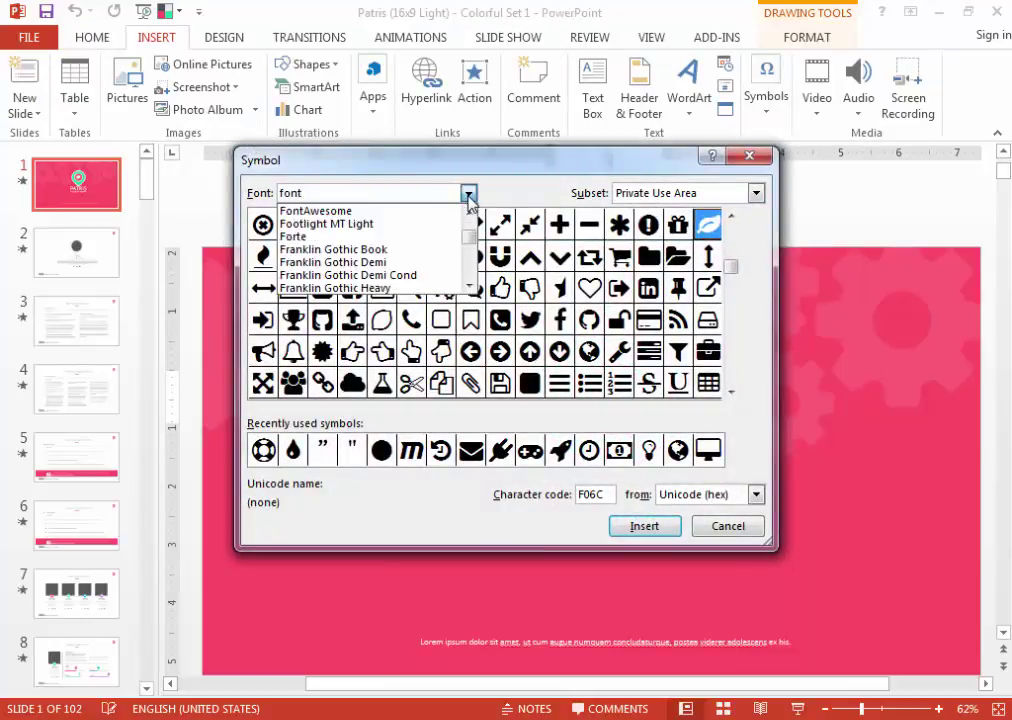
pyautogui.write('a')
pyautogui.click(468, 193)
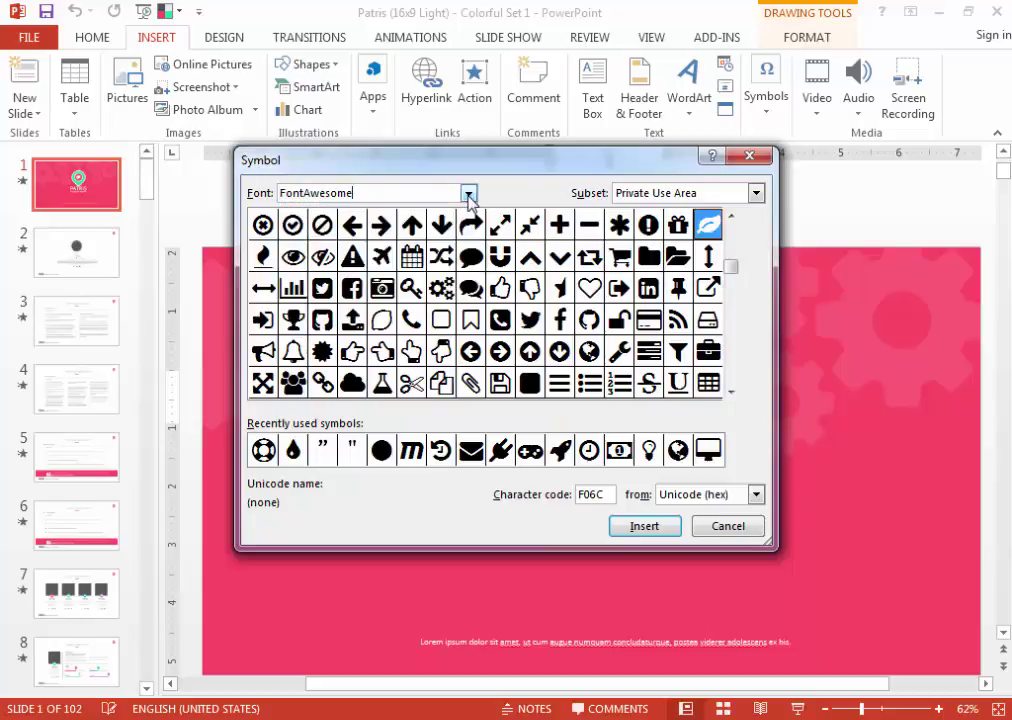
pyautogui.click(559, 319)
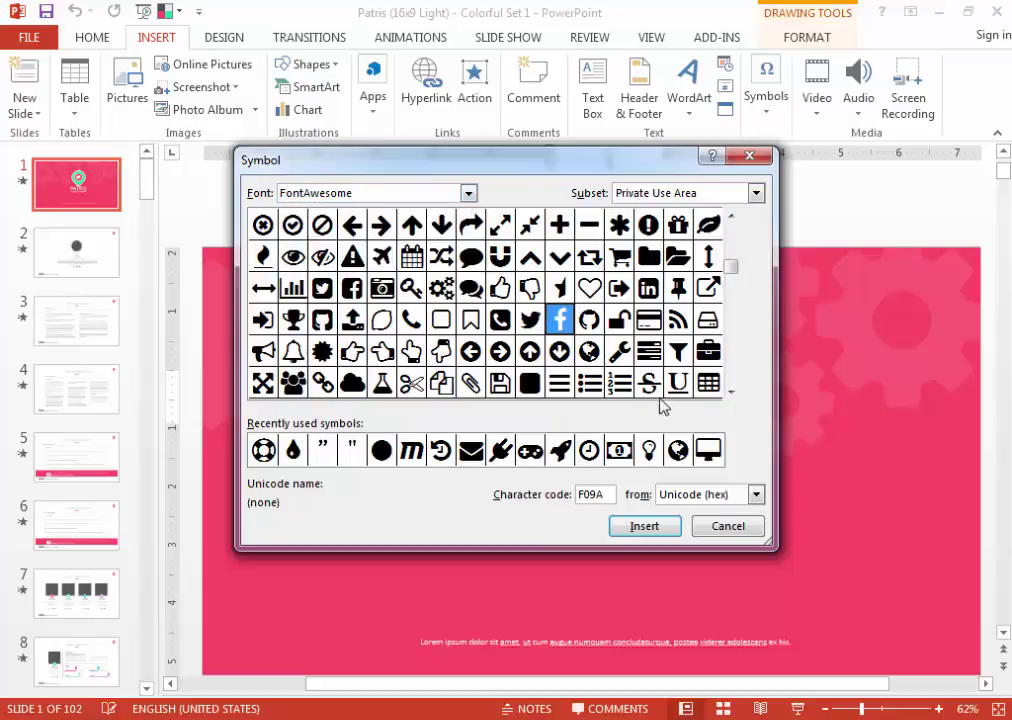
pyautogui.scroll(-5, 733, 385)
pyautogui.scroll(-2, 737, 365)
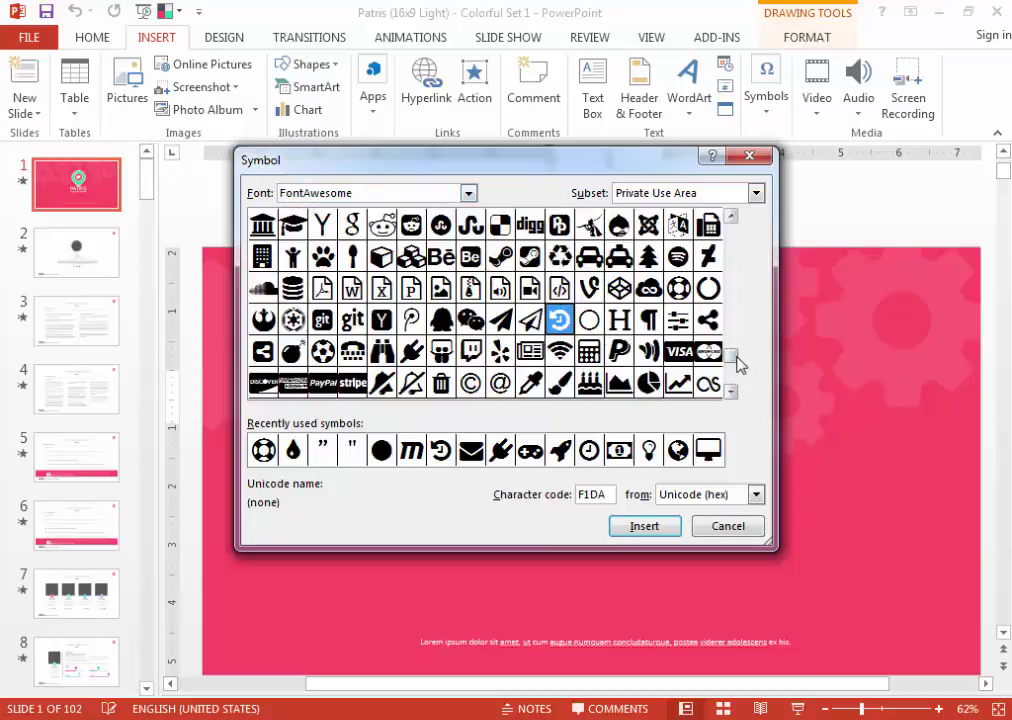
pyautogui.moveTo(733, 358); pyautogui.dragTo(733, 380)
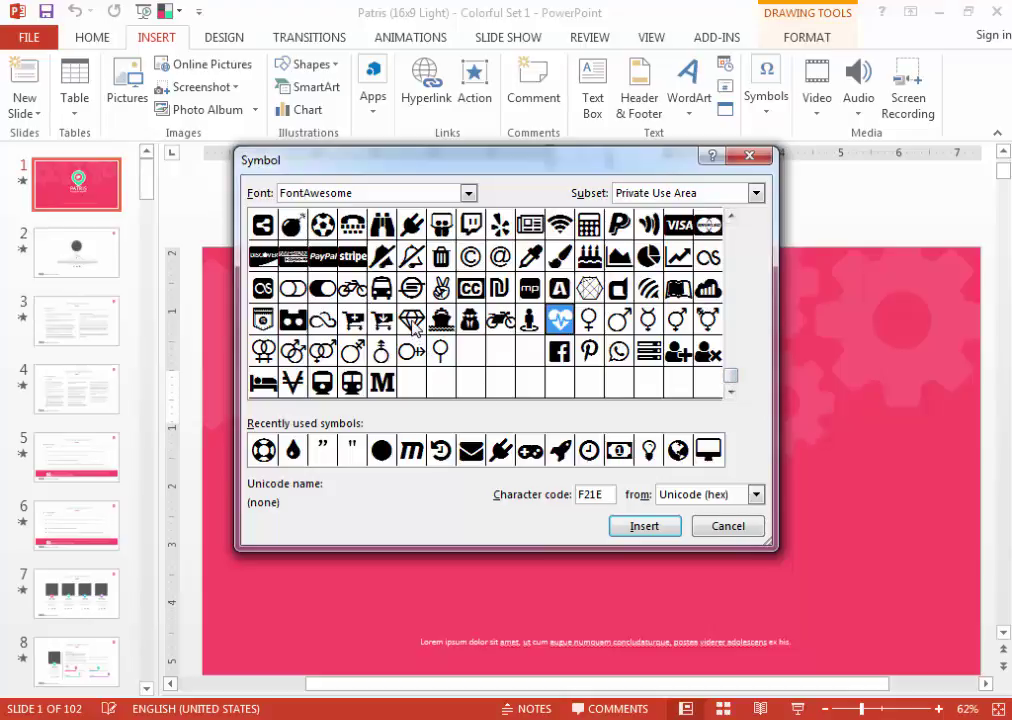
pyautogui.click(413, 325)
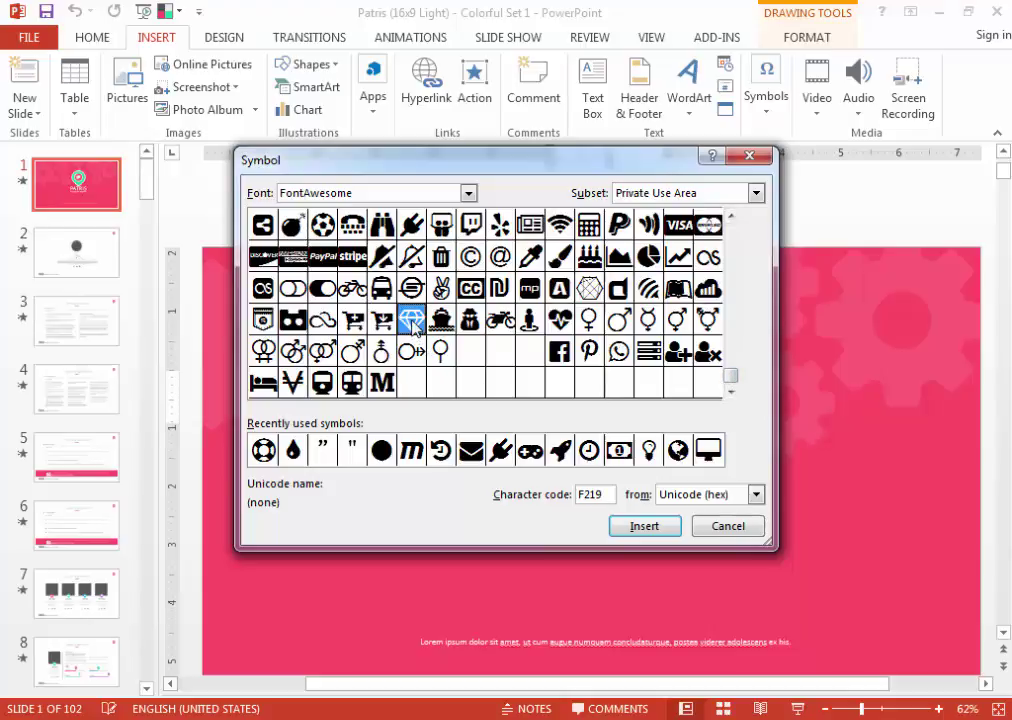
pyautogui.click(653, 531)
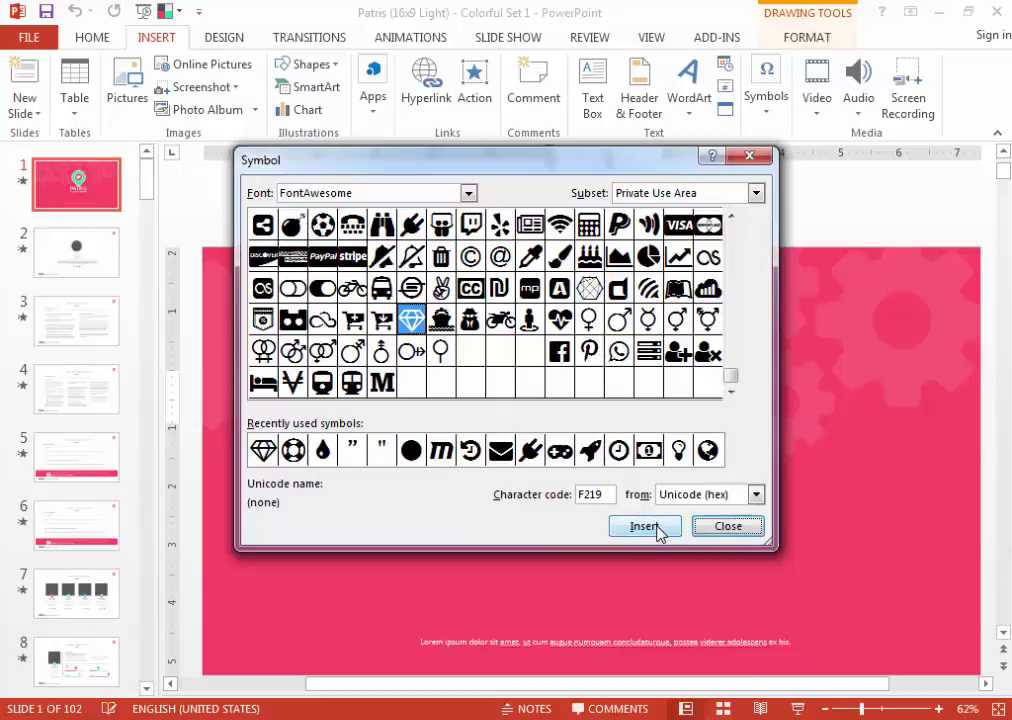
pyautogui.click(731, 533)
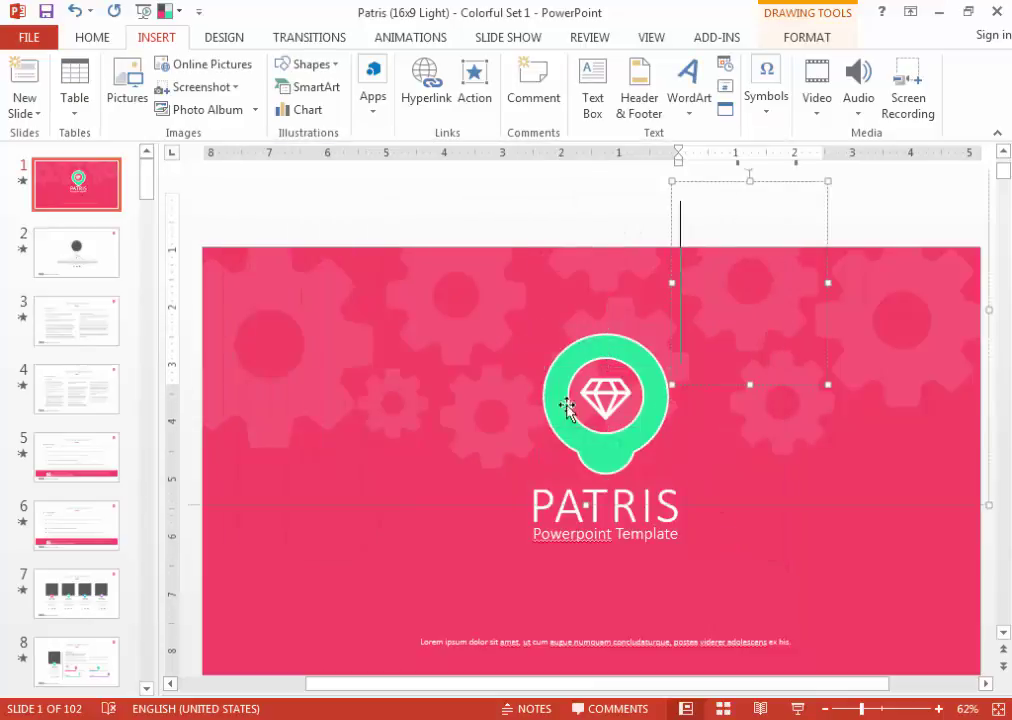
pyautogui.scroll(4, 628, 416)
pyautogui.scroll(2, 639, 418)
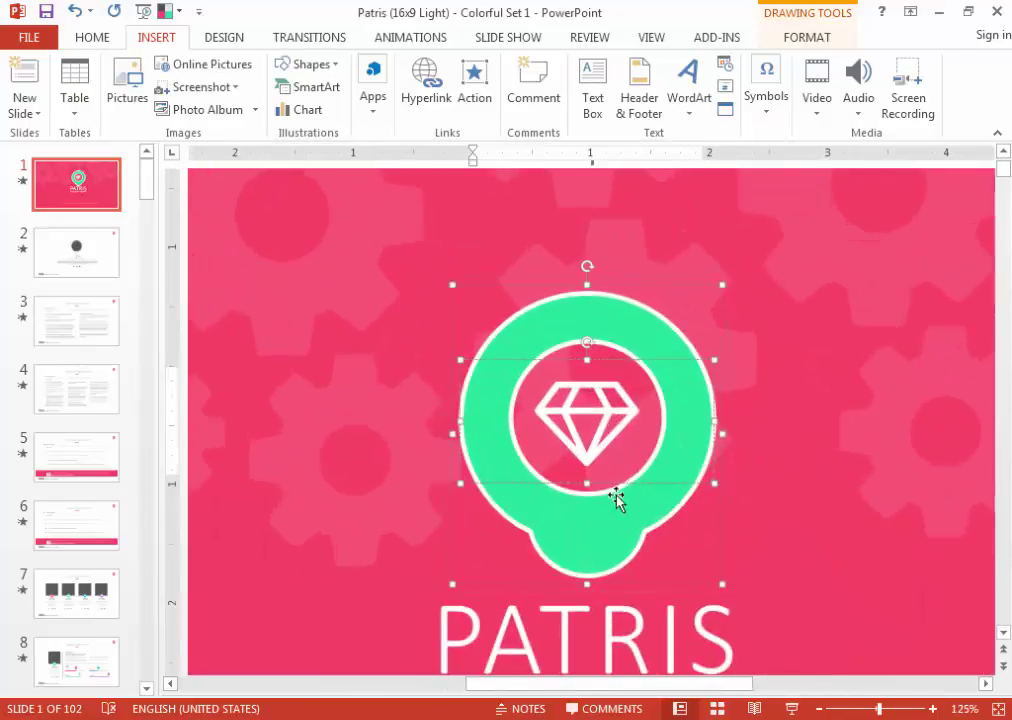
pyautogui.scroll(-3, 621, 404)
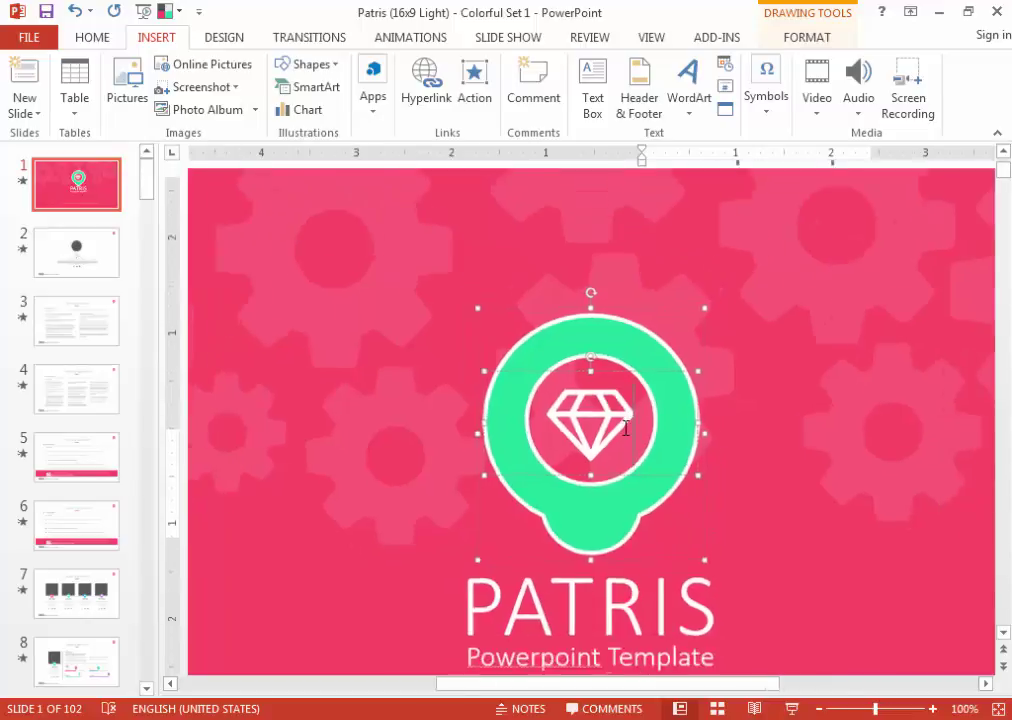
pyautogui.scroll(-3, 588, 222)
pyautogui.scroll(2, 588, 222)
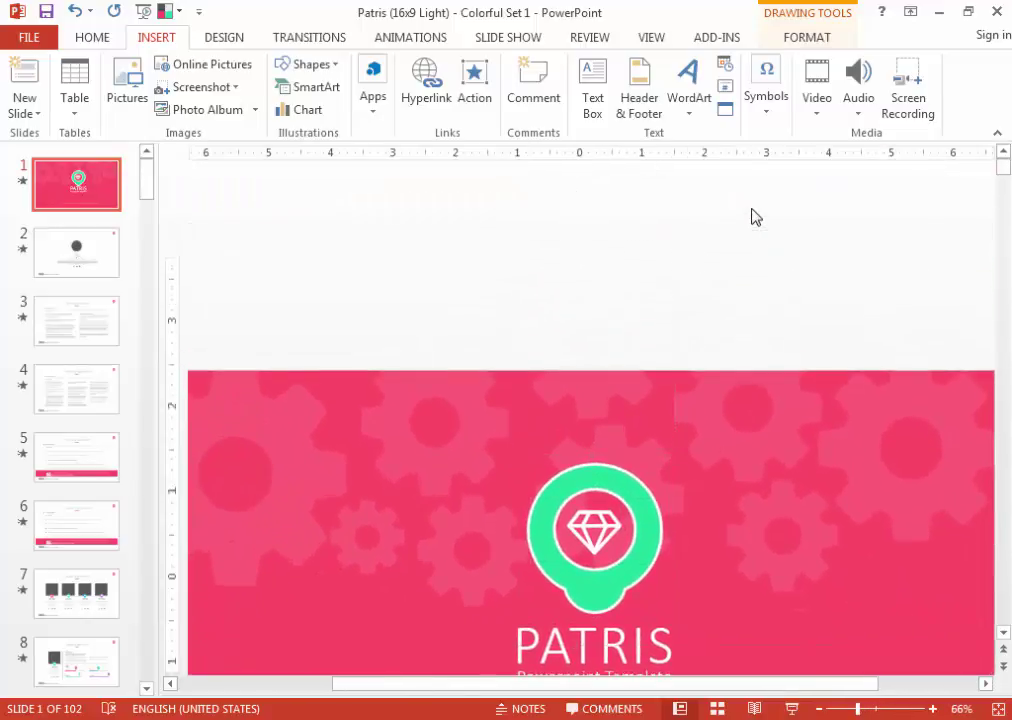
pyautogui.click(752, 213)
pyautogui.scroll(-2, 773, 506)
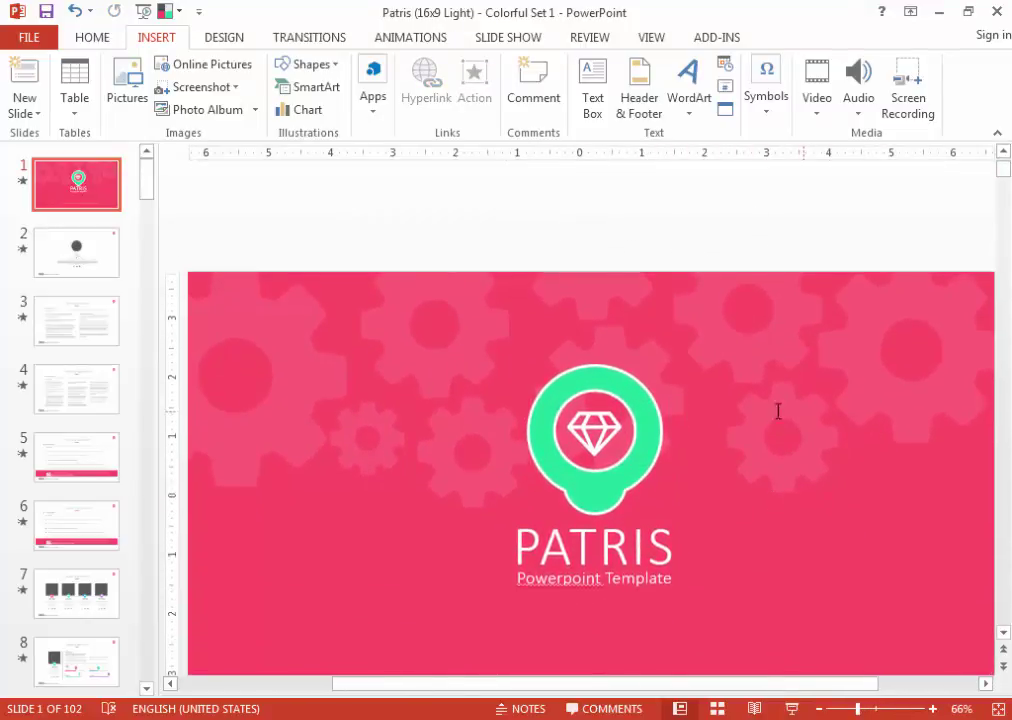
pyautogui.scroll(-1, 770, 418)
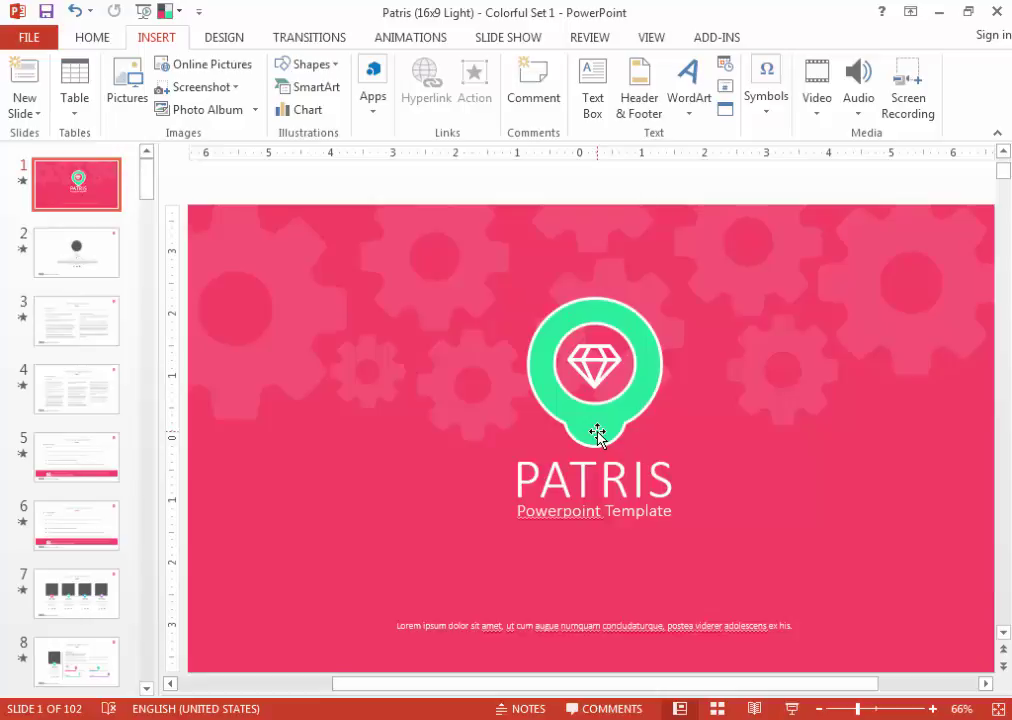
# Fill the title slide's inner pin shape with the purple theme colour.
pyautogui.click(597, 432)
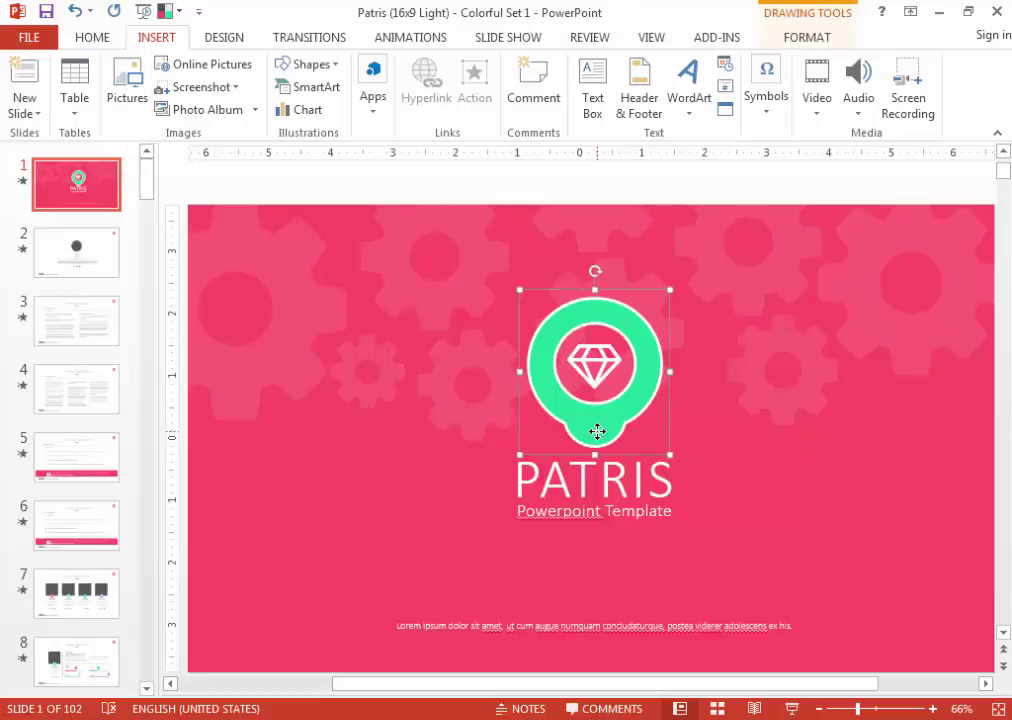
pyautogui.doubleClick(596, 428)
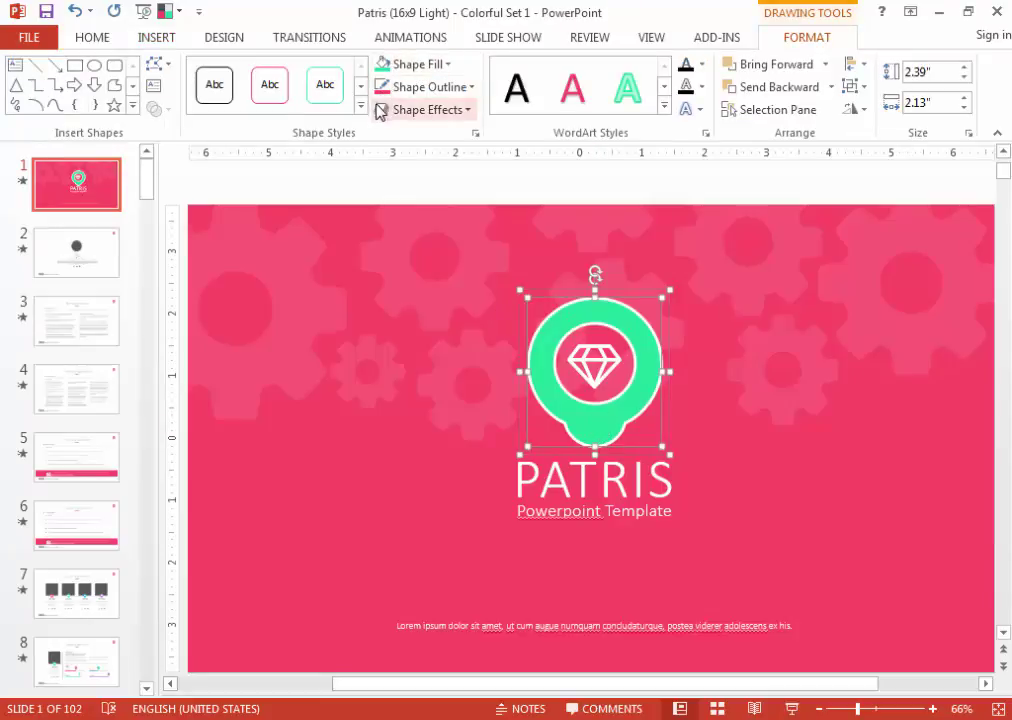
pyautogui.click(412, 66)
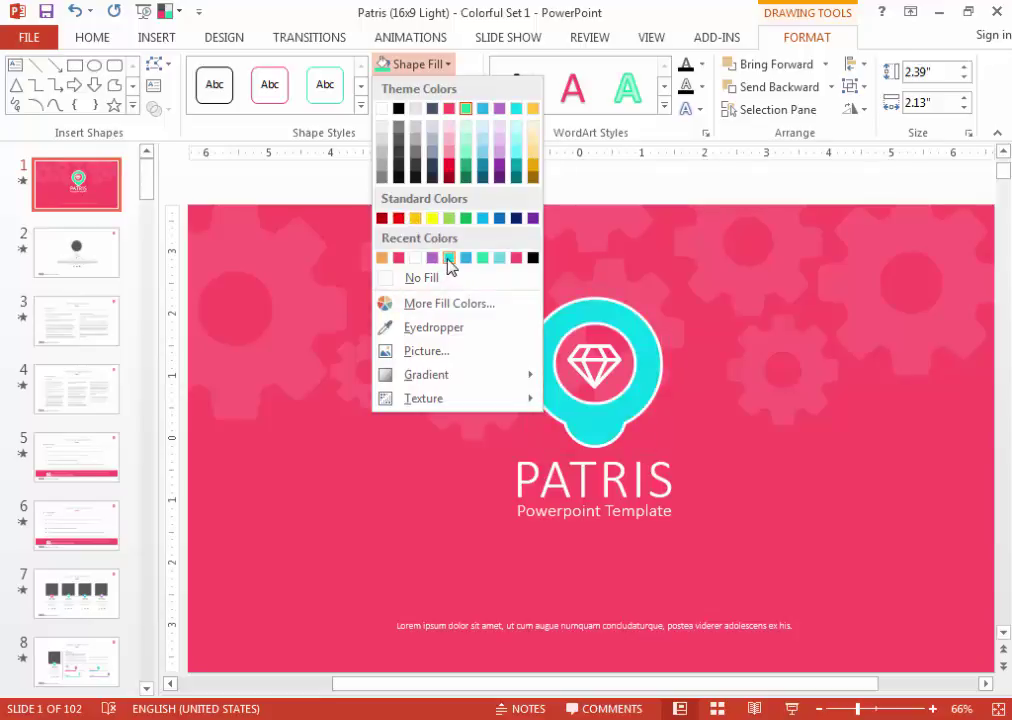
pyautogui.click(500, 122)
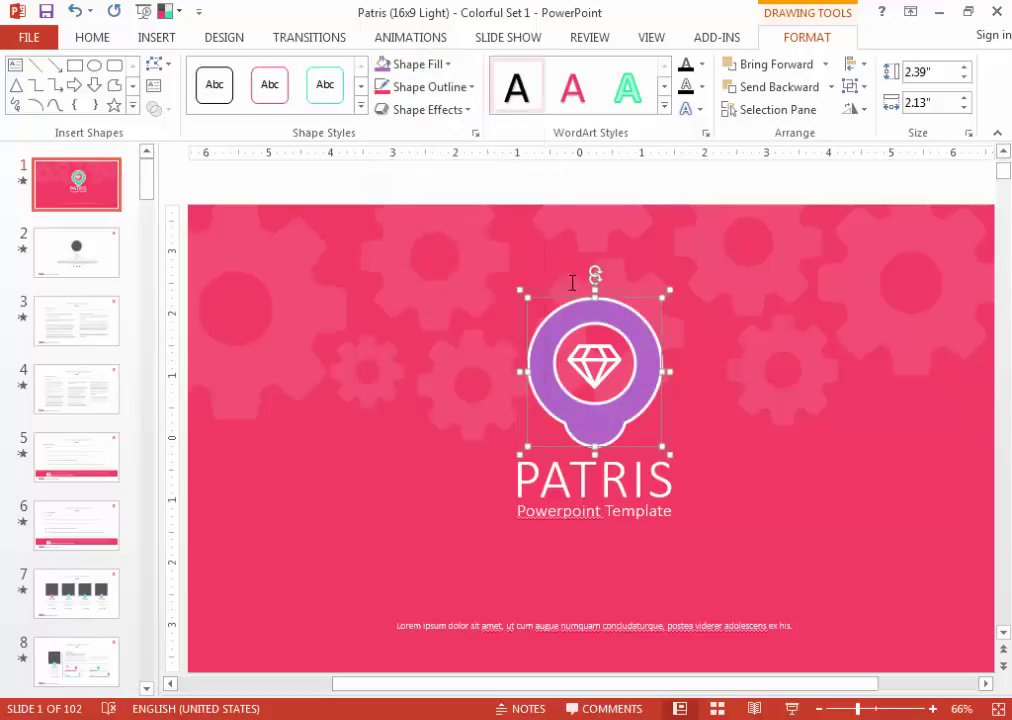
# Select the PATRIS title text for formatting.
pyautogui.click(633, 508)
pyautogui.doubleClick(595, 480)
pyautogui.click(90, 37)
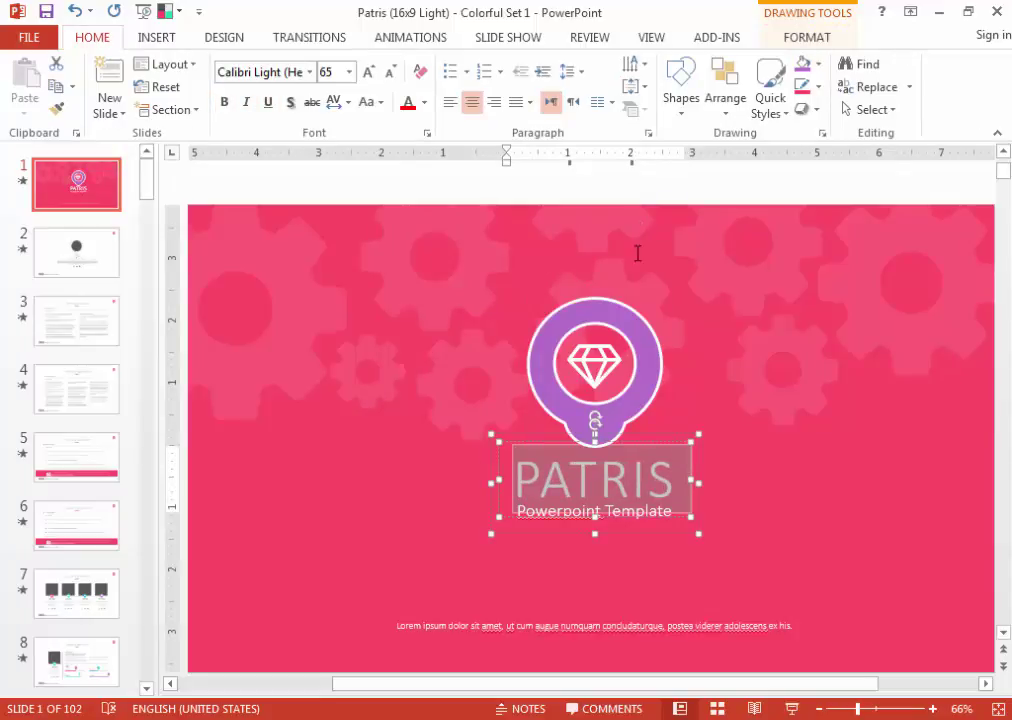
pyautogui.click(644, 183)
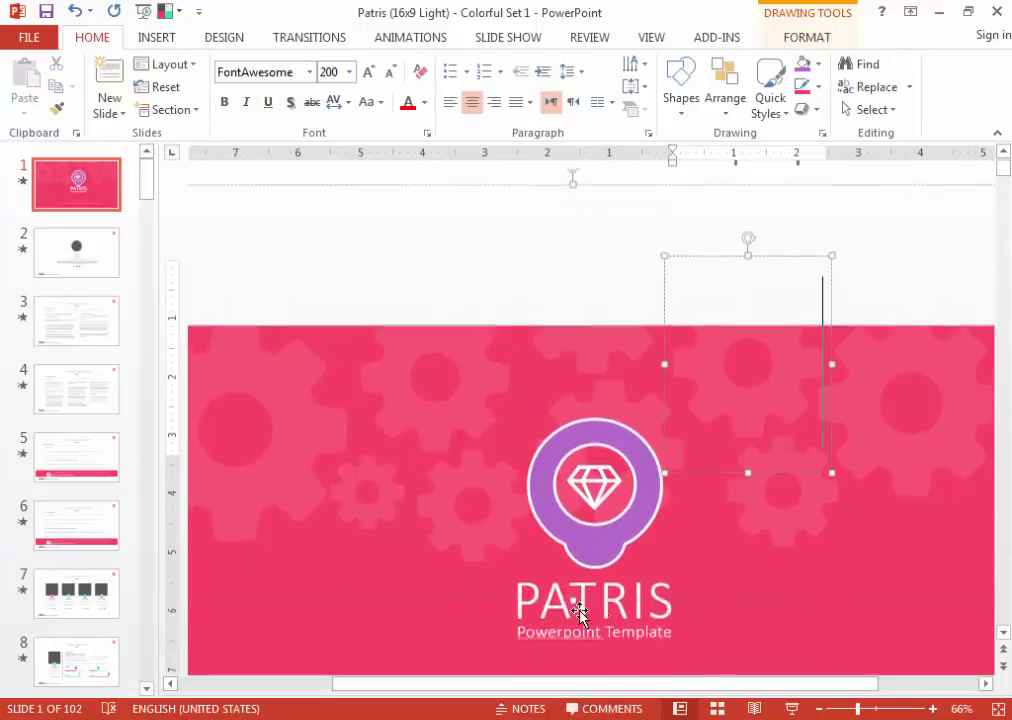
pyautogui.hotkey('ctrl', 'v')
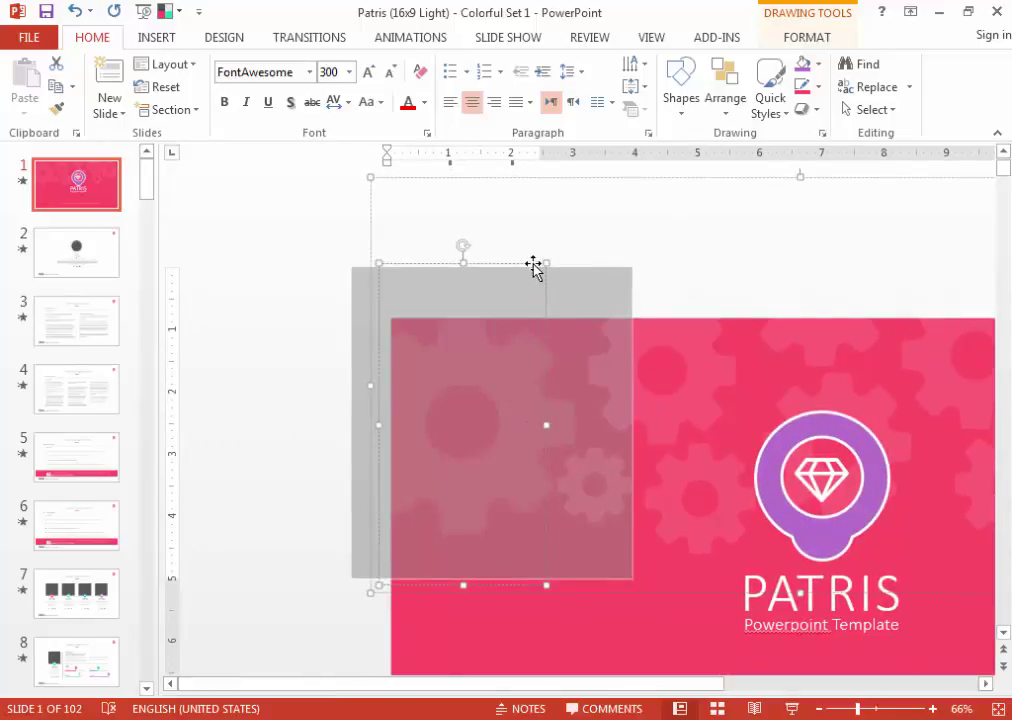
pyautogui.click(340, 76)
pyautogui.write('400')
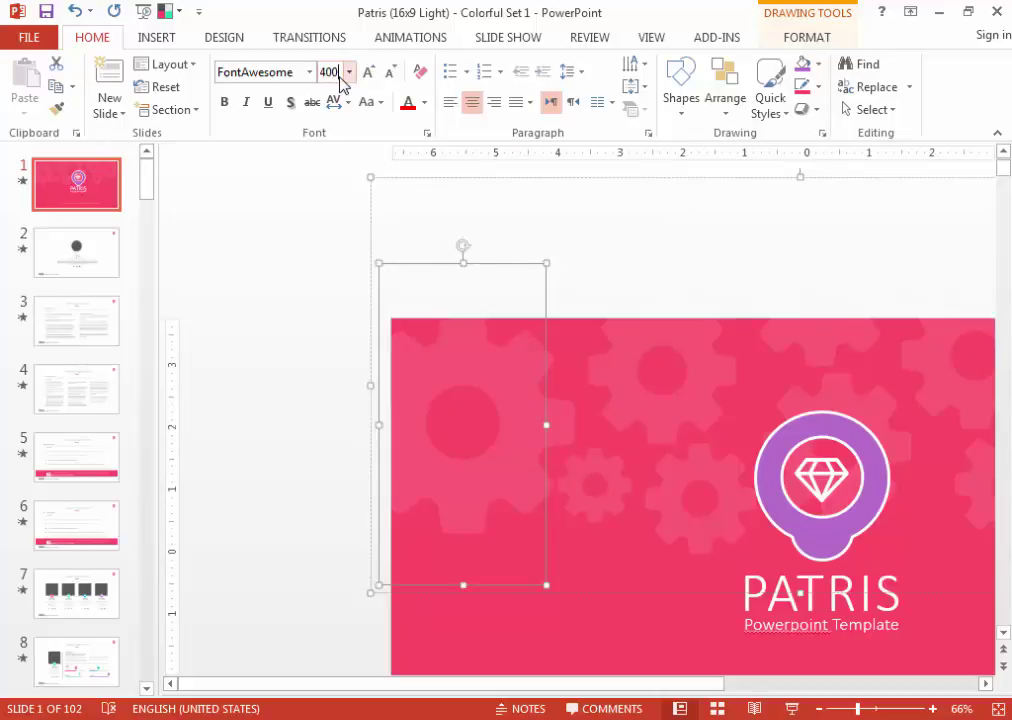
pyautogui.press('Return')
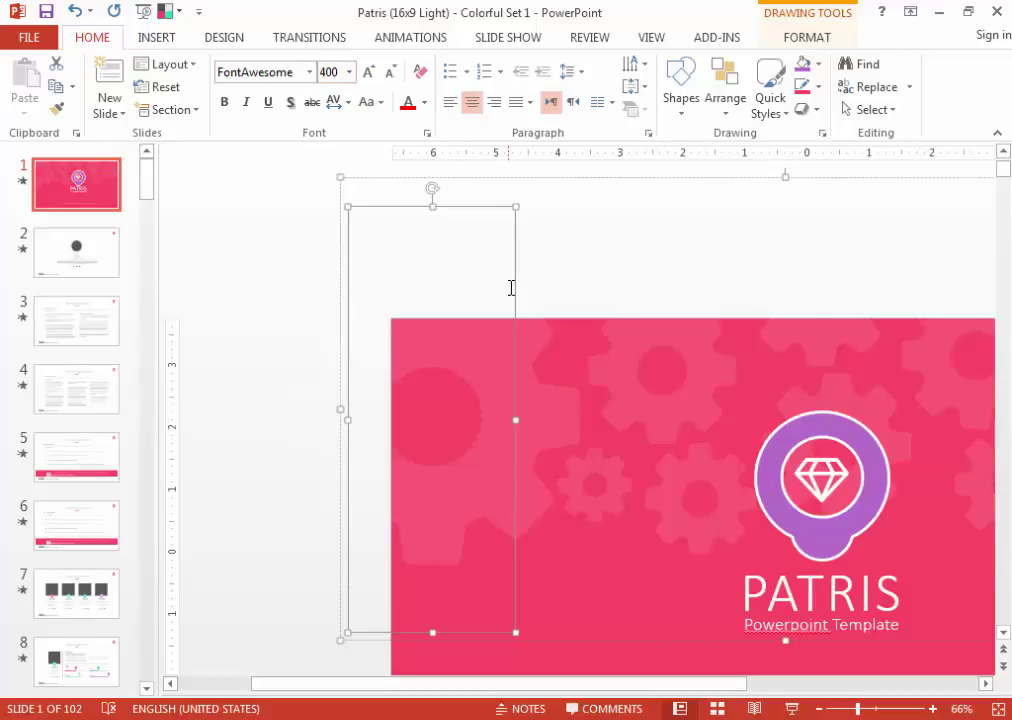
pyautogui.click(544, 664)
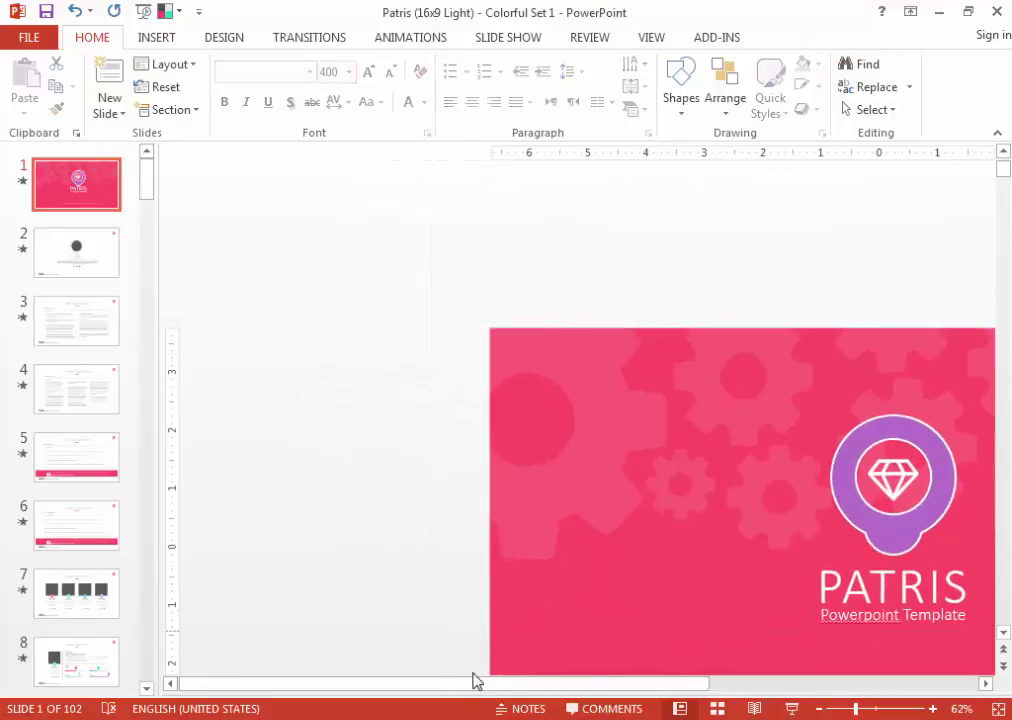
pyautogui.moveTo(645, 688); pyautogui.dragTo(758, 688)
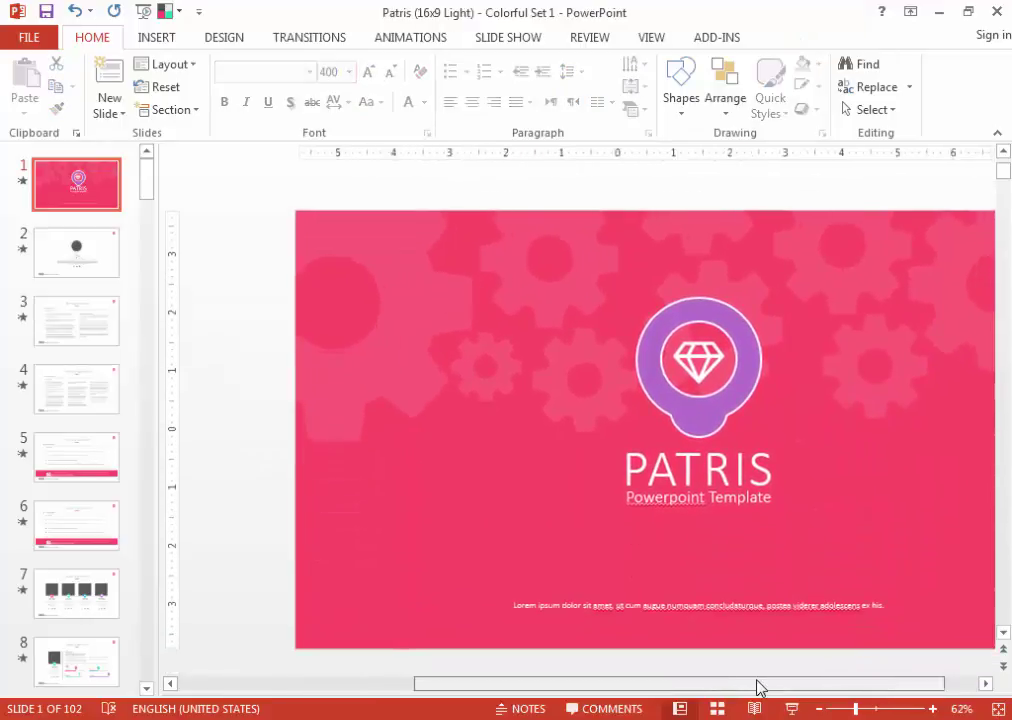
pyautogui.moveTo(620, 688); pyautogui.dragTo(587, 689)
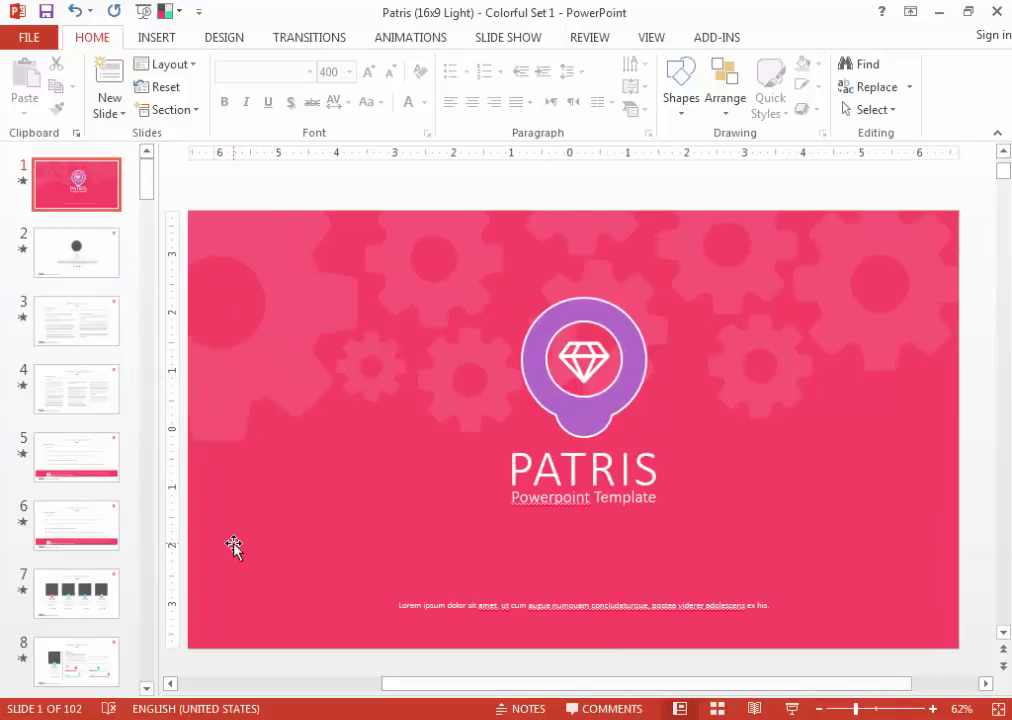
# Fill the title slide's full-slide background shape with blue.
pyautogui.click(271, 629)
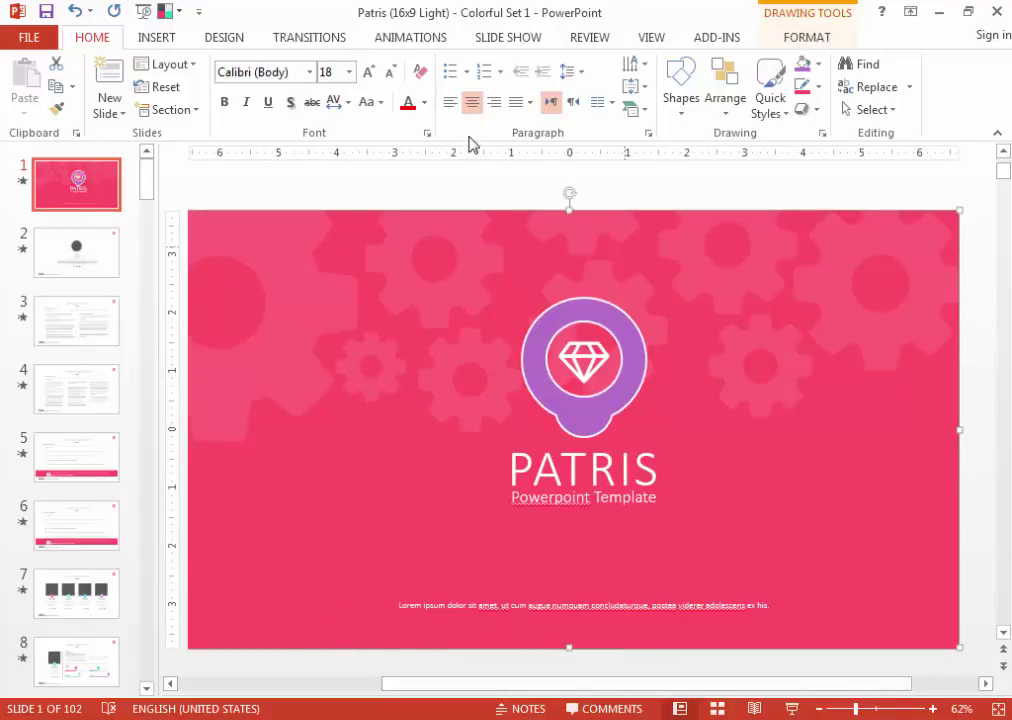
pyautogui.click(452, 203)
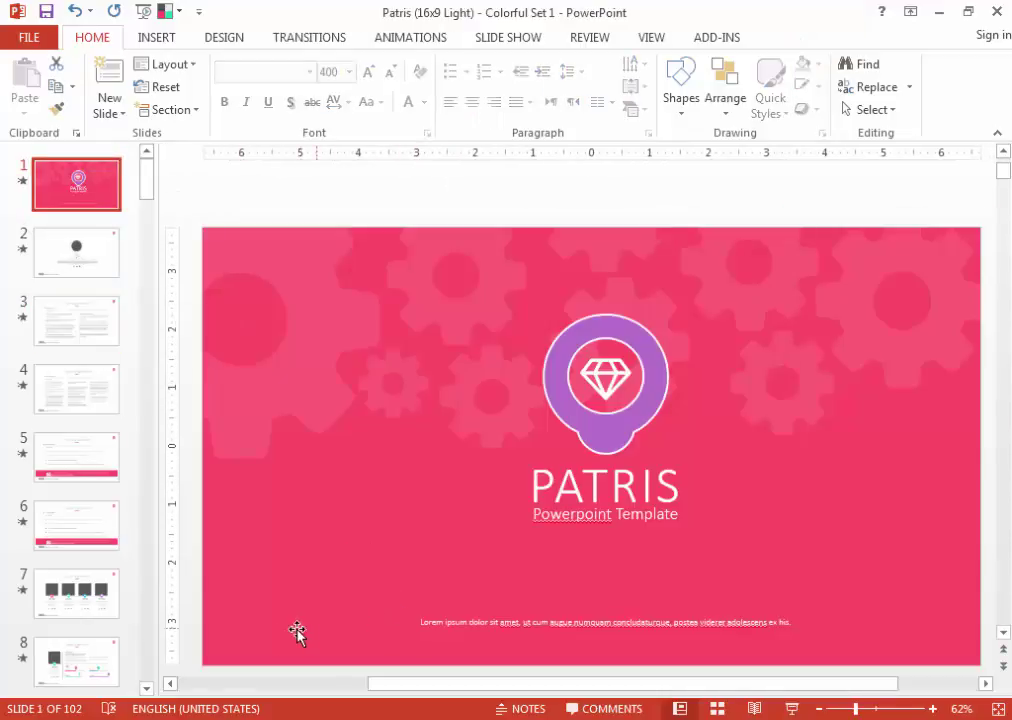
pyautogui.click(251, 644)
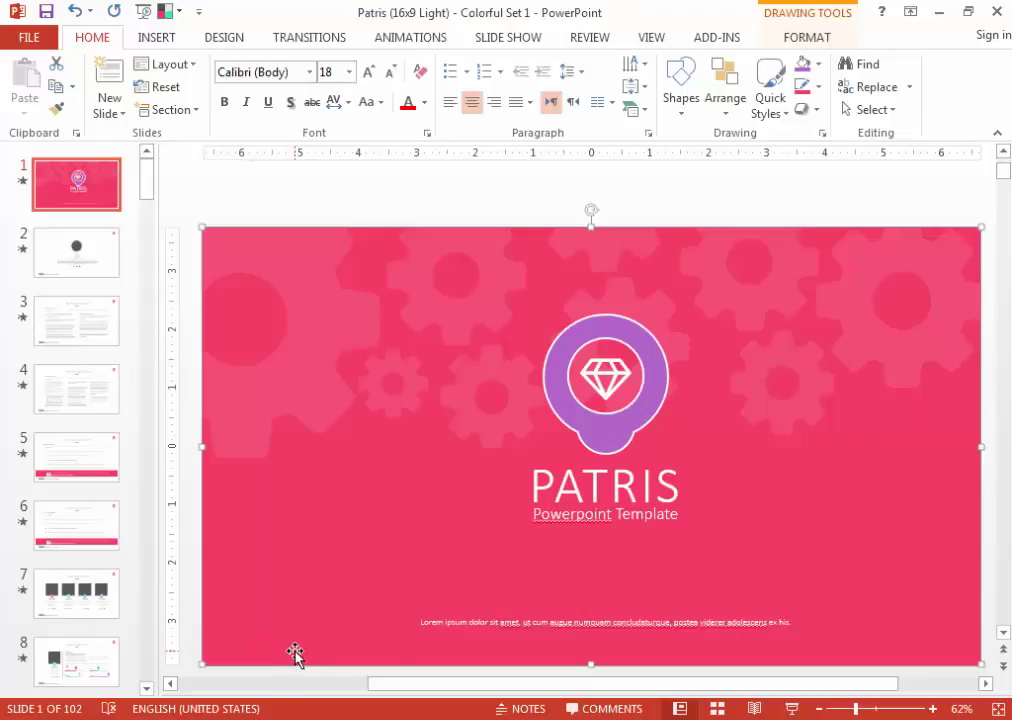
pyautogui.click(819, 68)
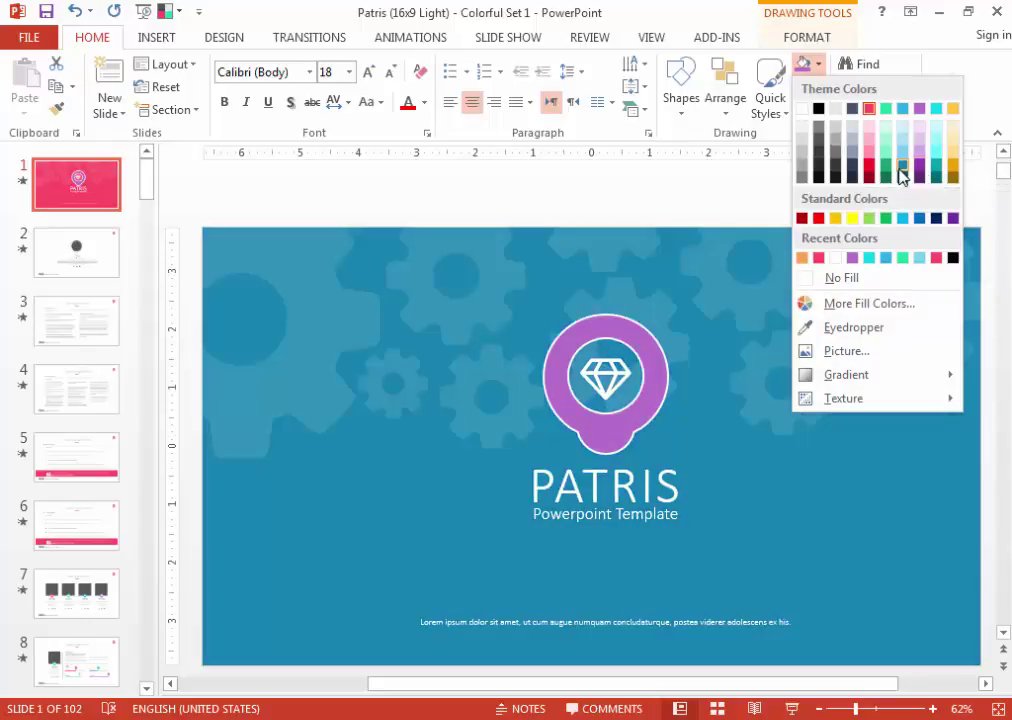
pyautogui.click(902, 175)
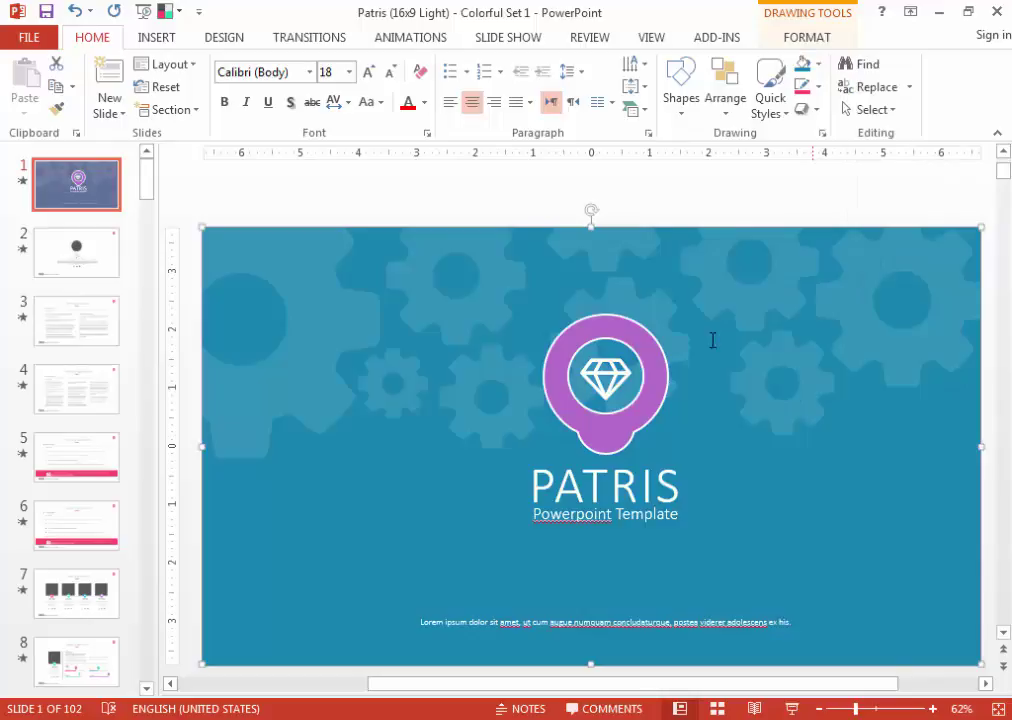
# Fill the logo pin with the recent cyan colour, then go to slide 2.
pyautogui.click(609, 427)
pyautogui.click(609, 427)
pyautogui.click(415, 64)
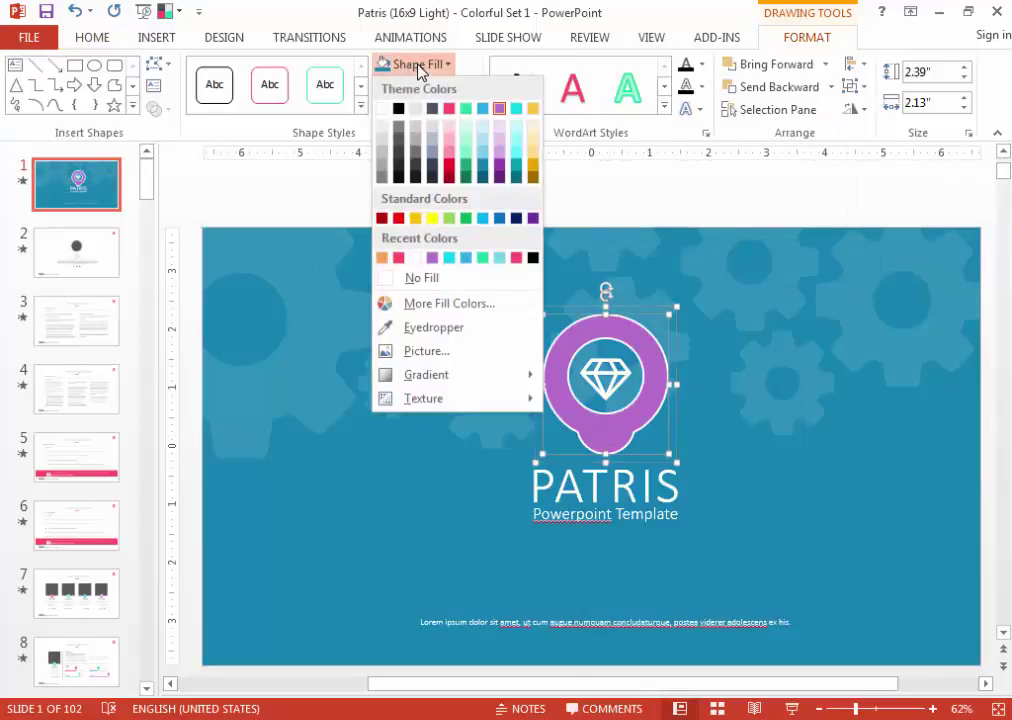
pyautogui.click(450, 259)
pyautogui.click(700, 515)
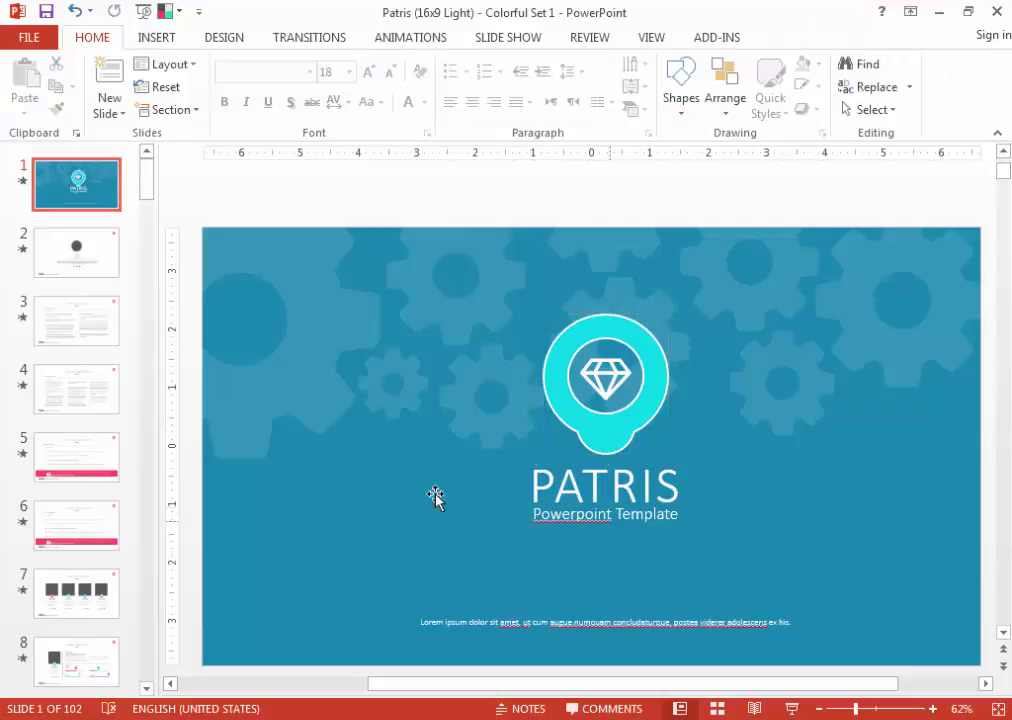
pyautogui.click(64, 258)
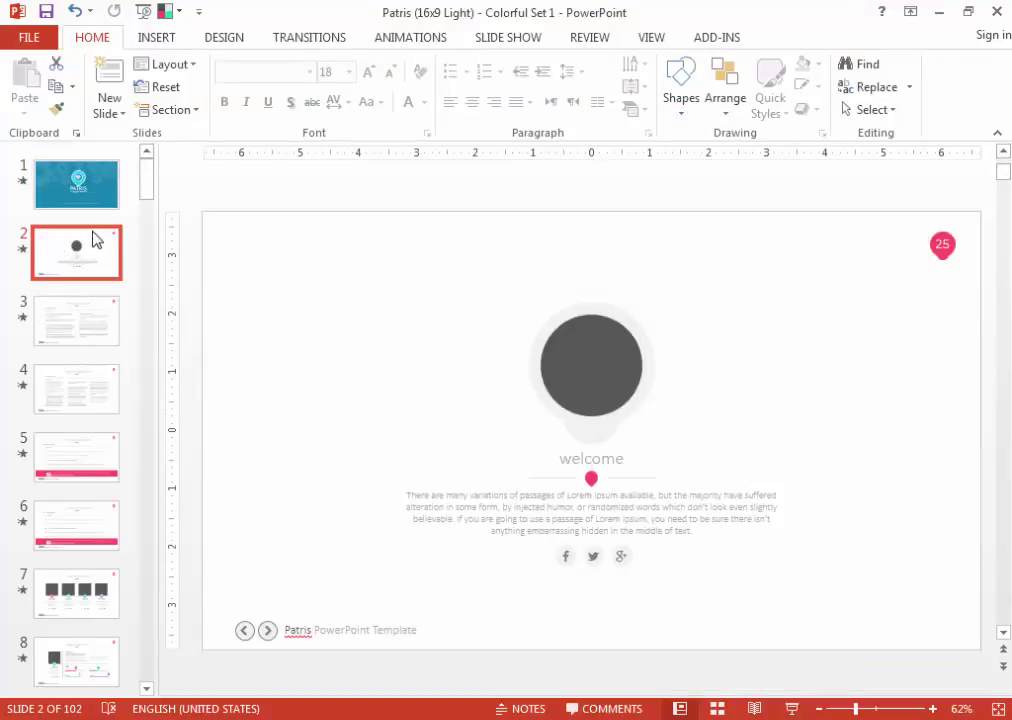
pyautogui.click(591, 478)
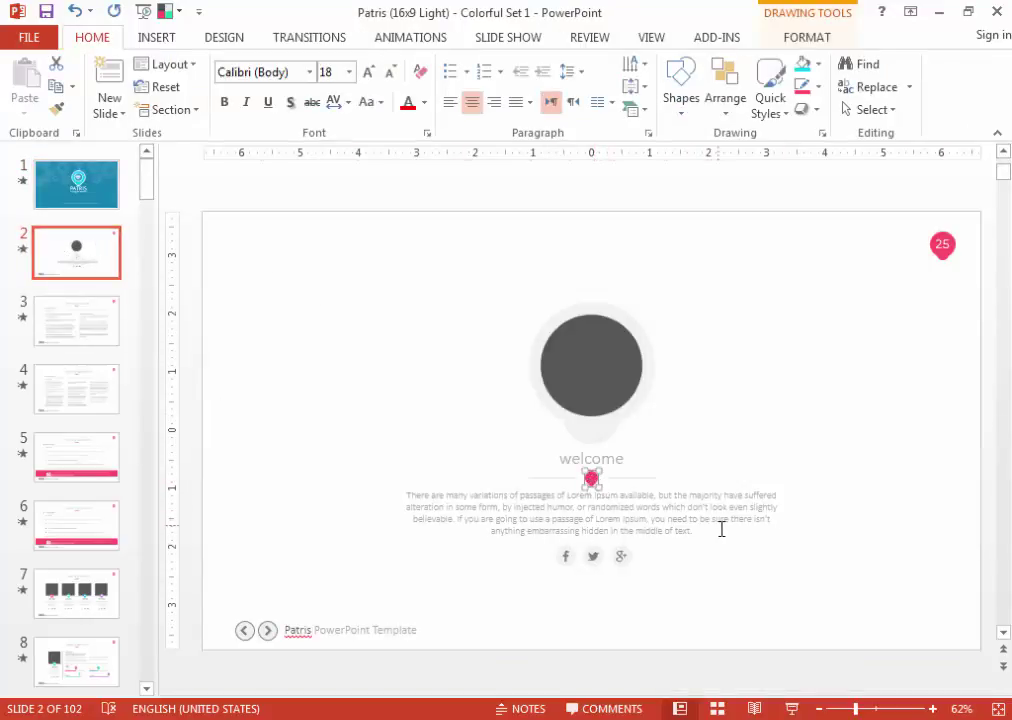
pyautogui.keyDown('ctrl'); pyautogui.scroll(4, 798, 556); pyautogui.keyUp('ctrl')
pyautogui.keyDown('ctrl'); pyautogui.scroll(2, 818, 578); pyautogui.keyUp('ctrl')
pyautogui.click(580, 657)
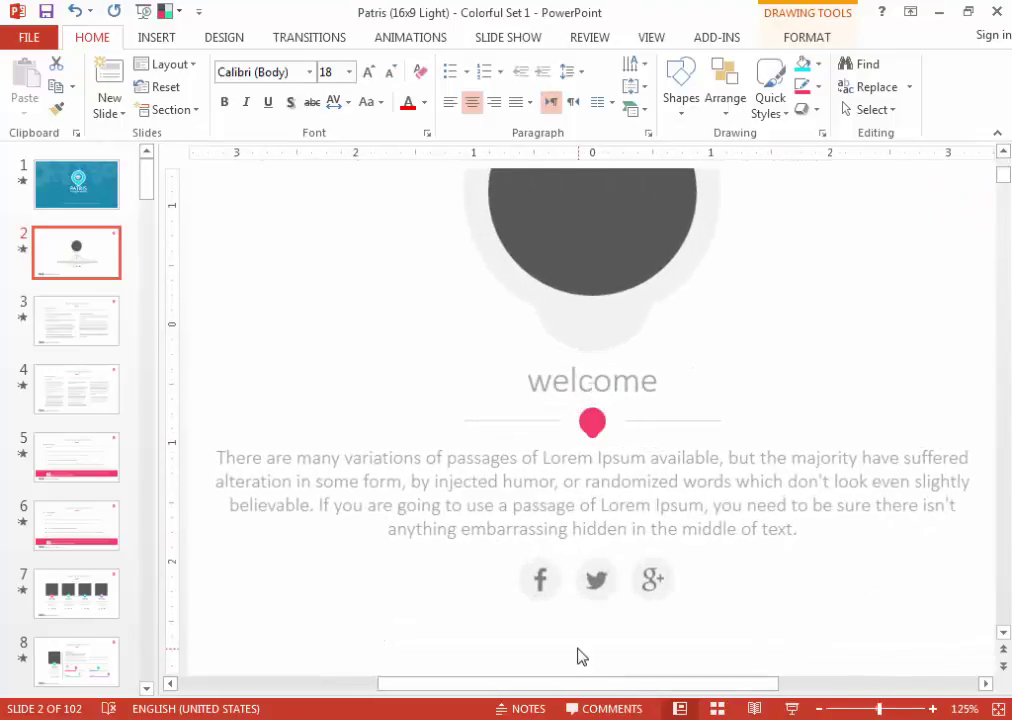
pyautogui.click(543, 578)
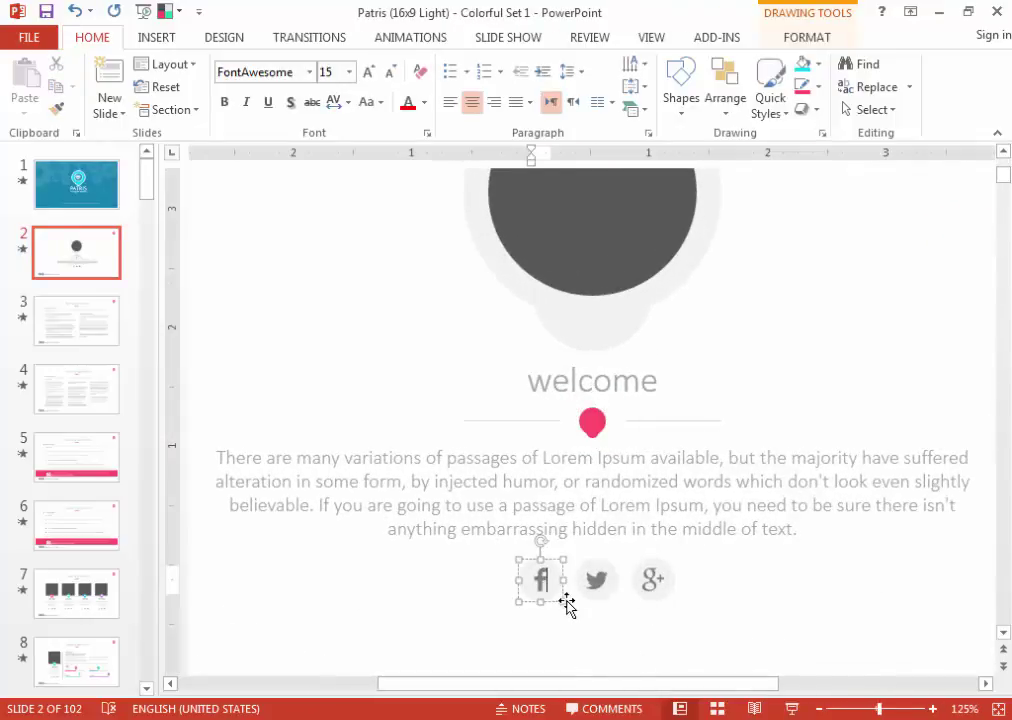
pyautogui.moveTo(563, 597)
pyautogui.mouseDown()
pyautogui.moveTo(510, 606)
pyautogui.moveTo(493, 592)
pyautogui.moveTo(529, 620)
pyautogui.moveTo(512, 632)
pyautogui.mouseUp()
pyautogui.press('Escape')
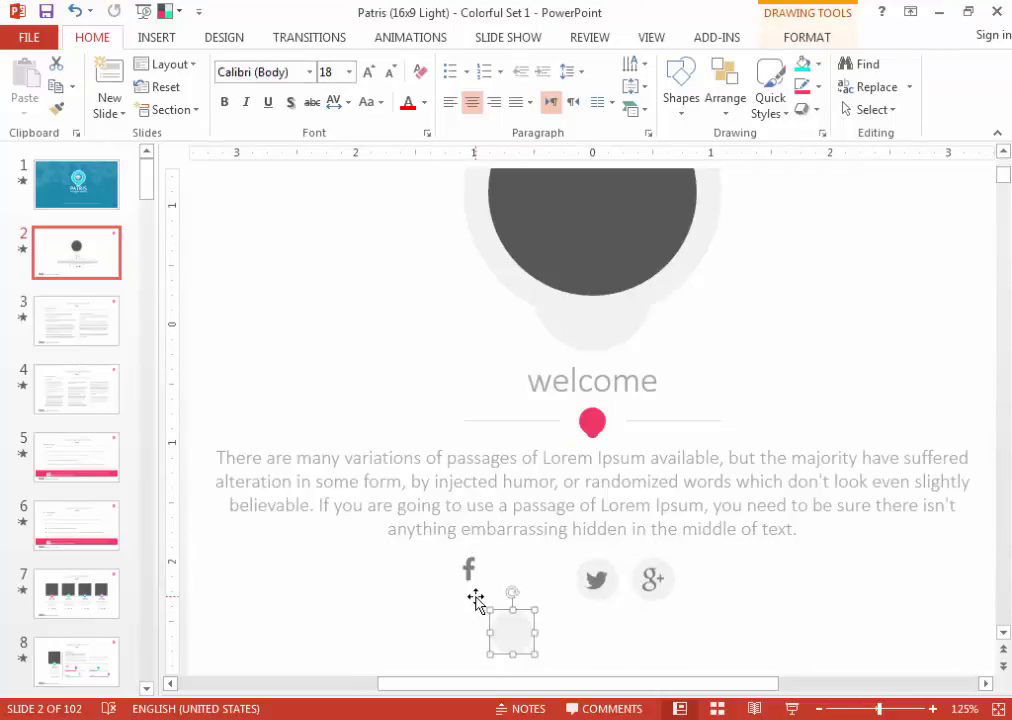
pyautogui.moveTo(536, 607); pyautogui.dragTo(545, 597)
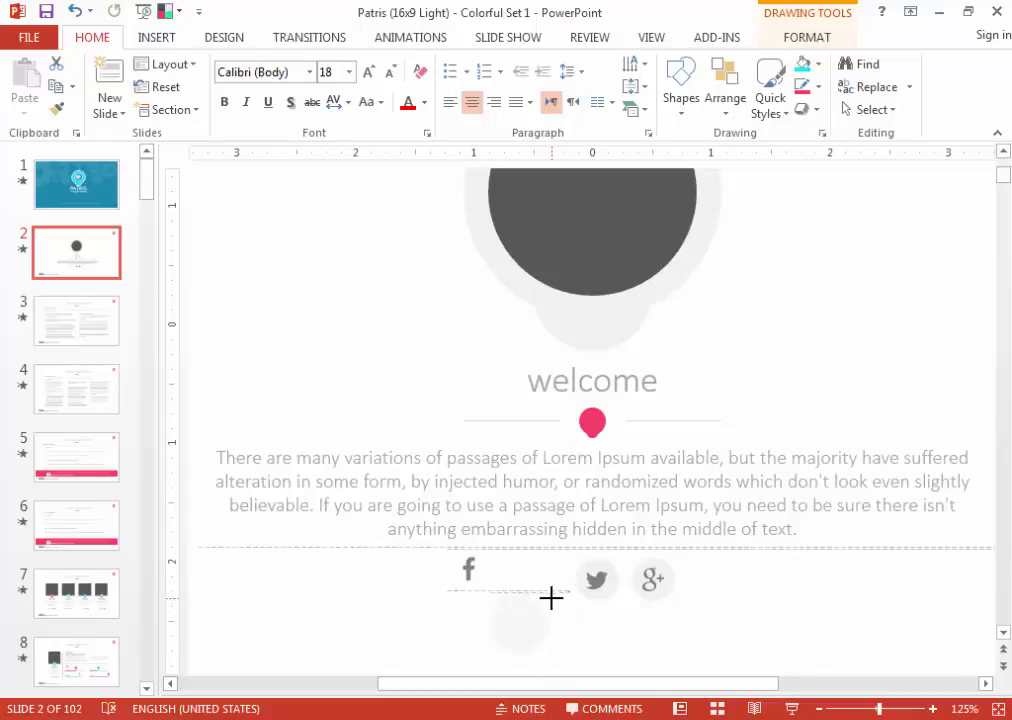
pyautogui.click(468, 569)
pyautogui.click(424, 102)
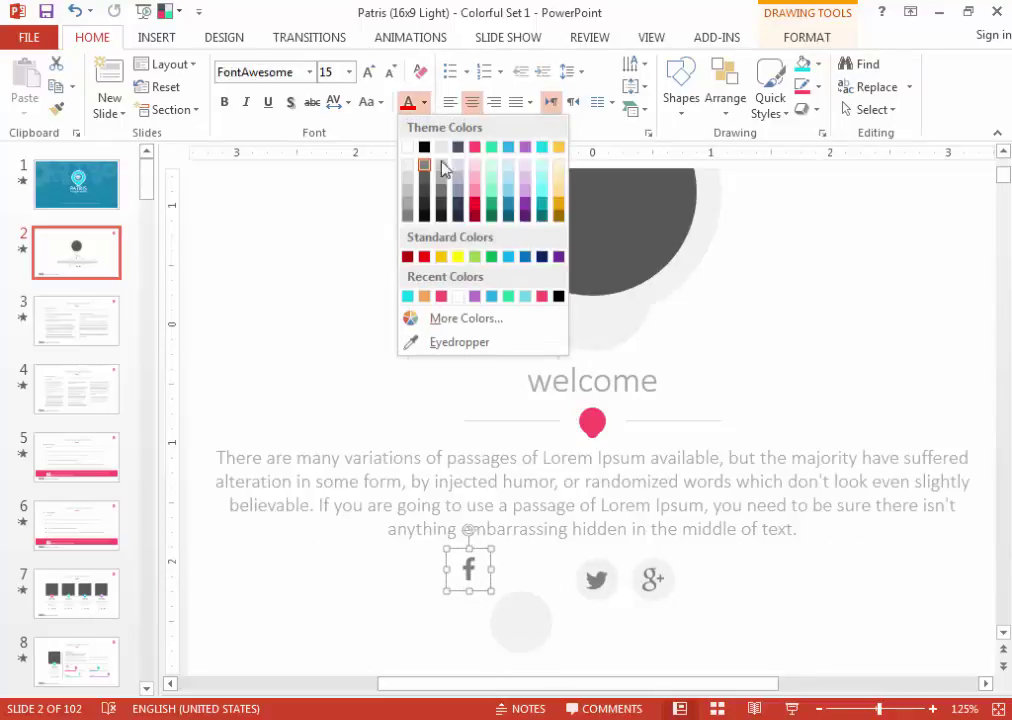
pyautogui.click(472, 158)
pyautogui.moveTo(491, 552); pyautogui.dragTo(548, 617)
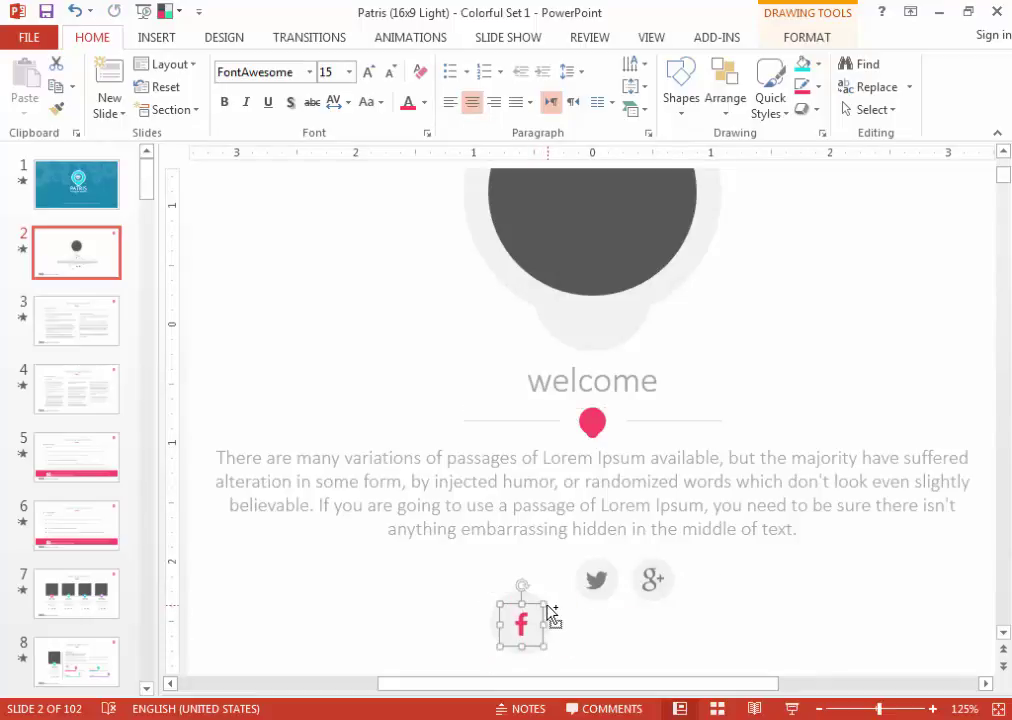
pyautogui.click(326, 72)
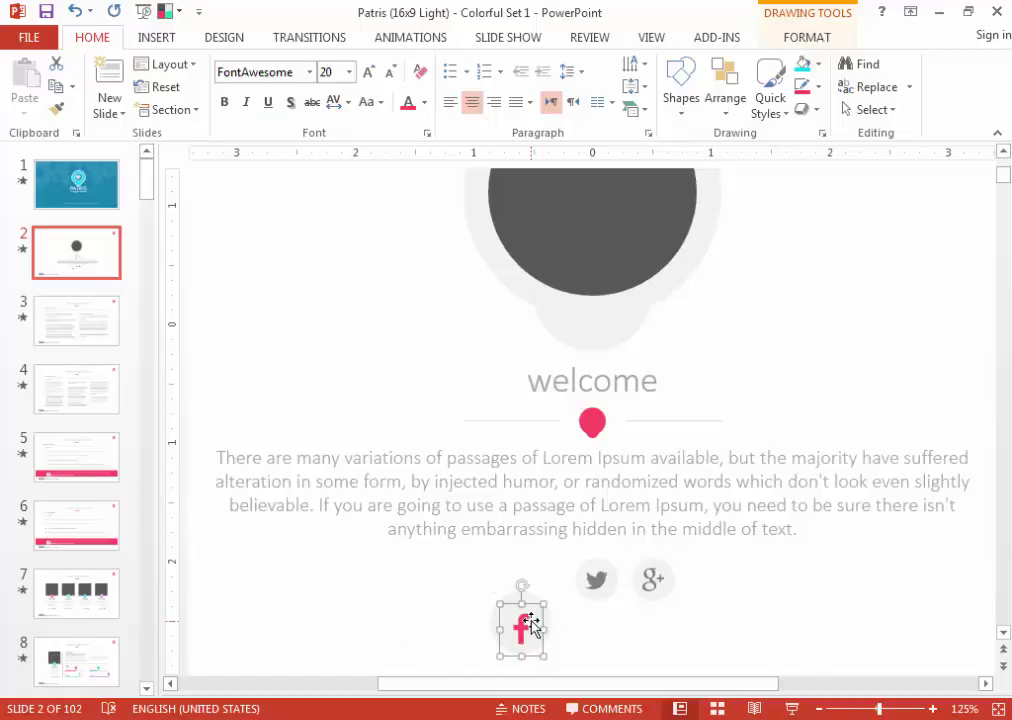
pyautogui.moveTo(541, 635); pyautogui.dragTo(541, 632)
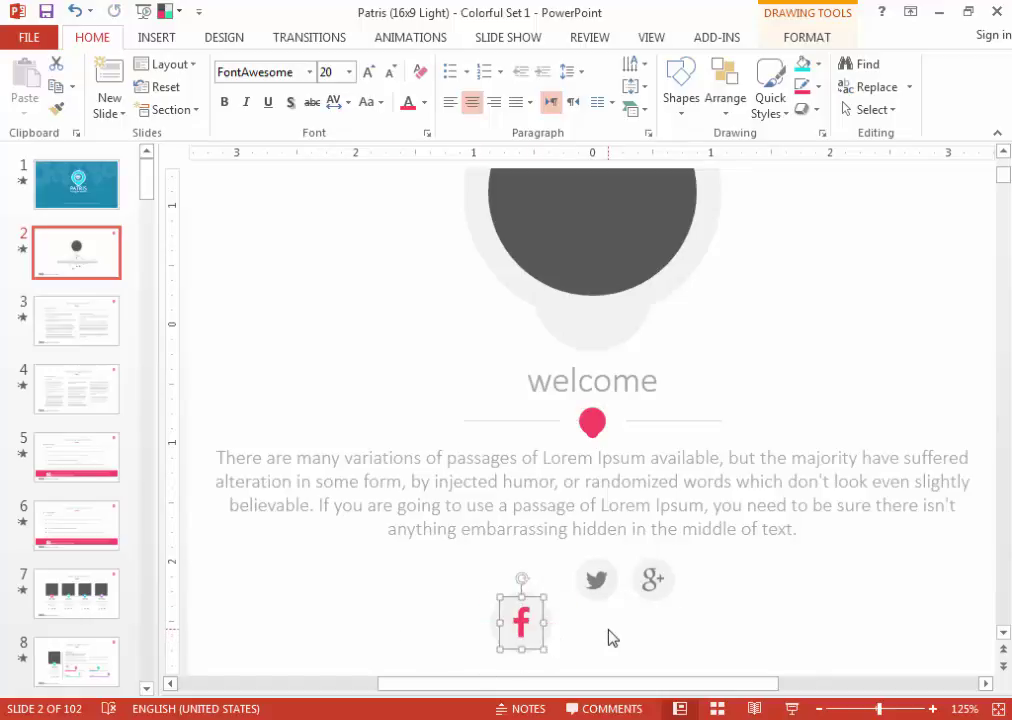
pyautogui.click(610, 639)
pyautogui.moveTo(745, 630); pyautogui.dragTo(608, 631)
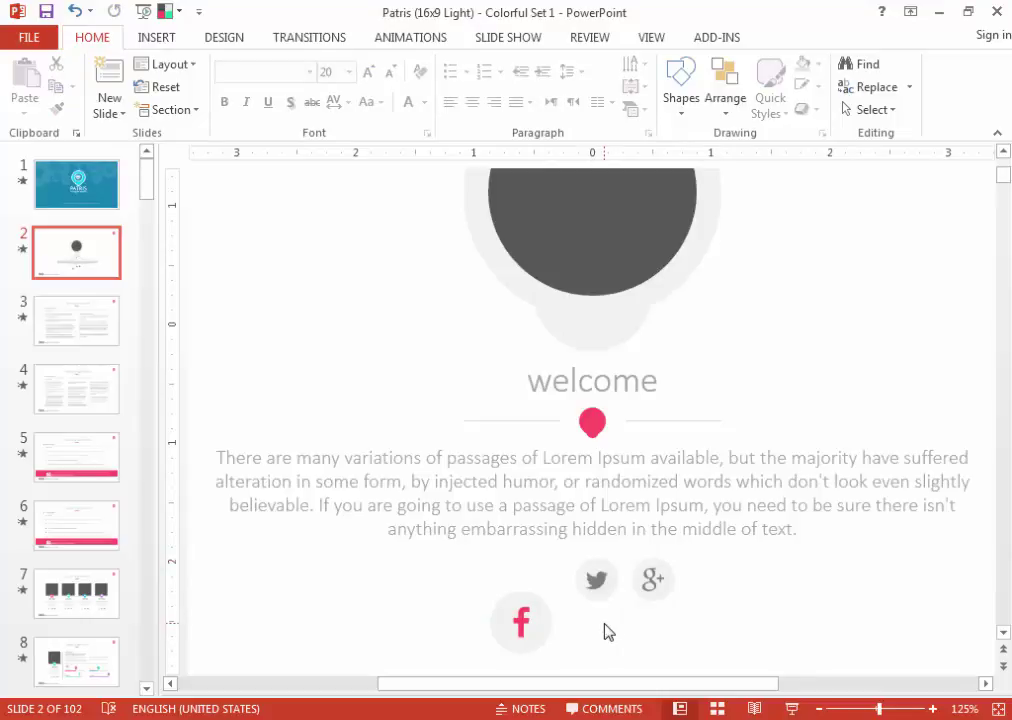
pyautogui.press('Tab')
pyautogui.press('Up')
pyautogui.press('Up')
pyautogui.press('Up')
pyautogui.press('Left')
pyautogui.press('Left')
pyautogui.press('Left')
pyautogui.press('Tab')
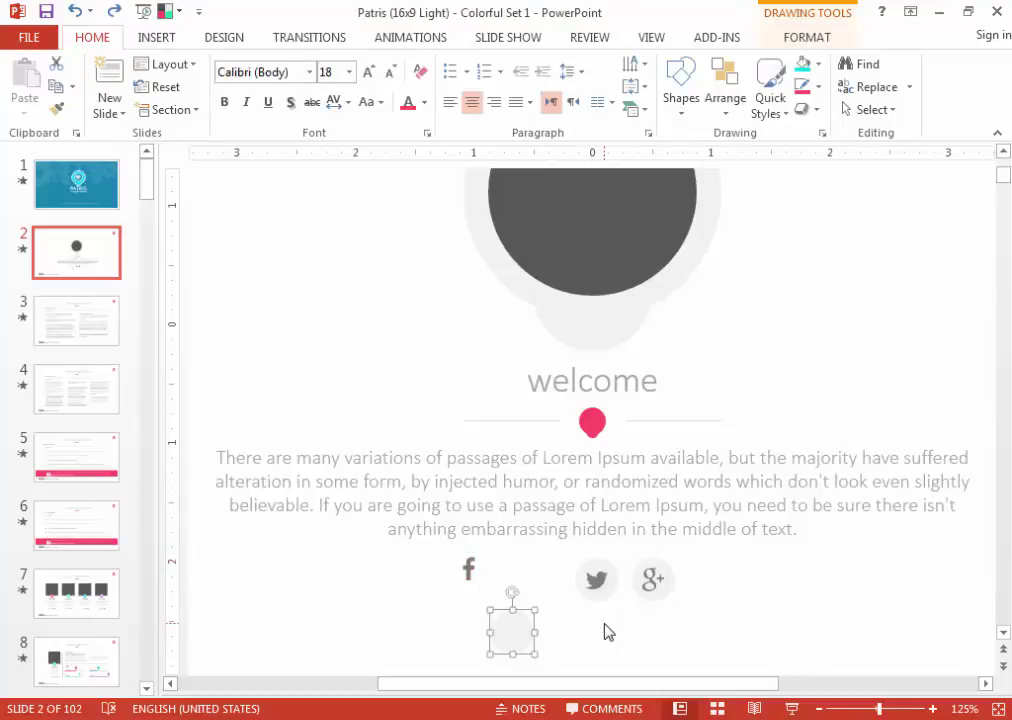
pyautogui.press('Up')
pyautogui.press('Up')
pyautogui.press('Up')
pyautogui.press('Right')
pyautogui.press('Right')
pyautogui.press('Tab')
pyautogui.press('Right')
pyautogui.press('Right')
pyautogui.press('Right')
pyautogui.press('Down')
pyautogui.keyDown('ctrl'); pyautogui.scroll(-3, 608, 631); pyautogui.keyUp('ctrl')
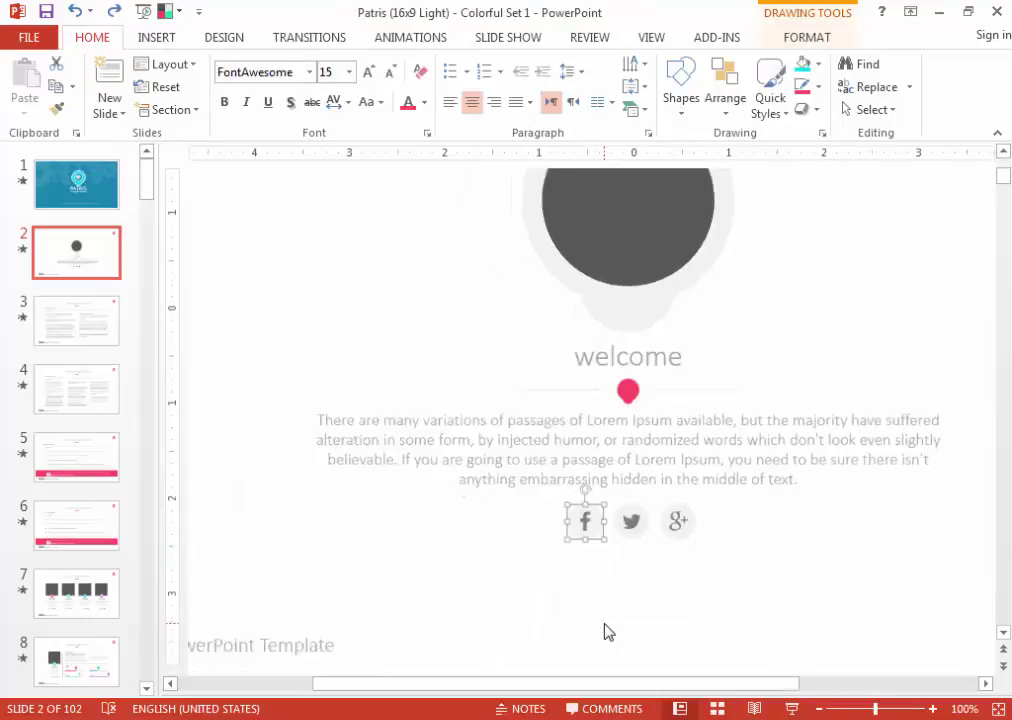
pyautogui.keyDown('ctrl'); pyautogui.scroll(-2, 600, 630); pyautogui.keyUp('ctrl')
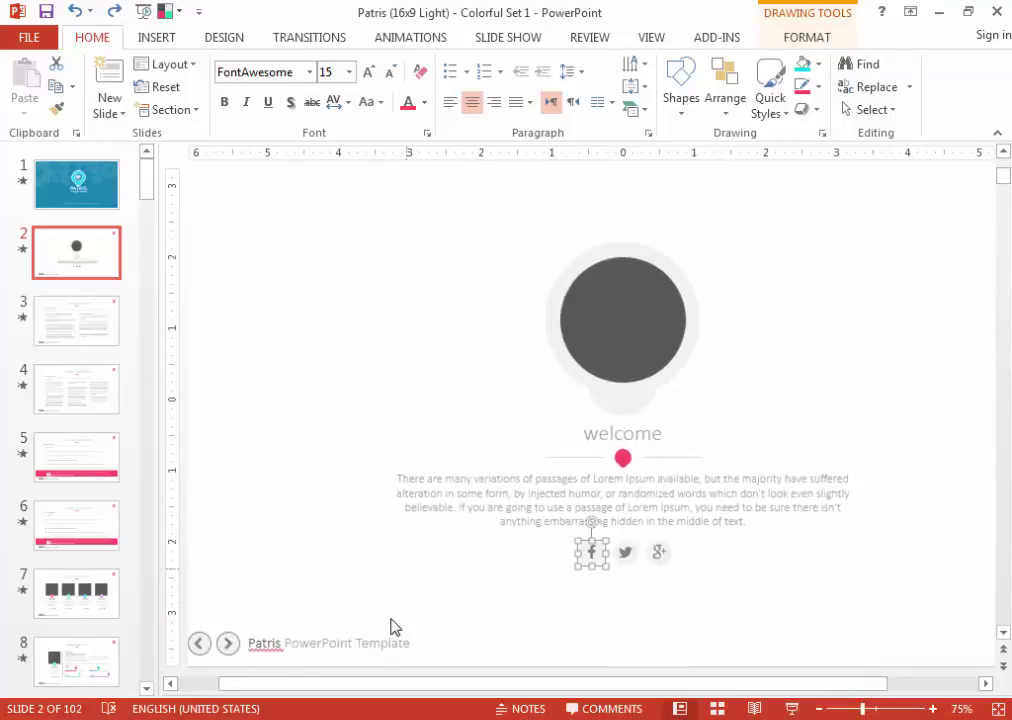
pyautogui.keyDown('ctrl'); pyautogui.scroll(-1, 418, 636); pyautogui.keyUp('ctrl')
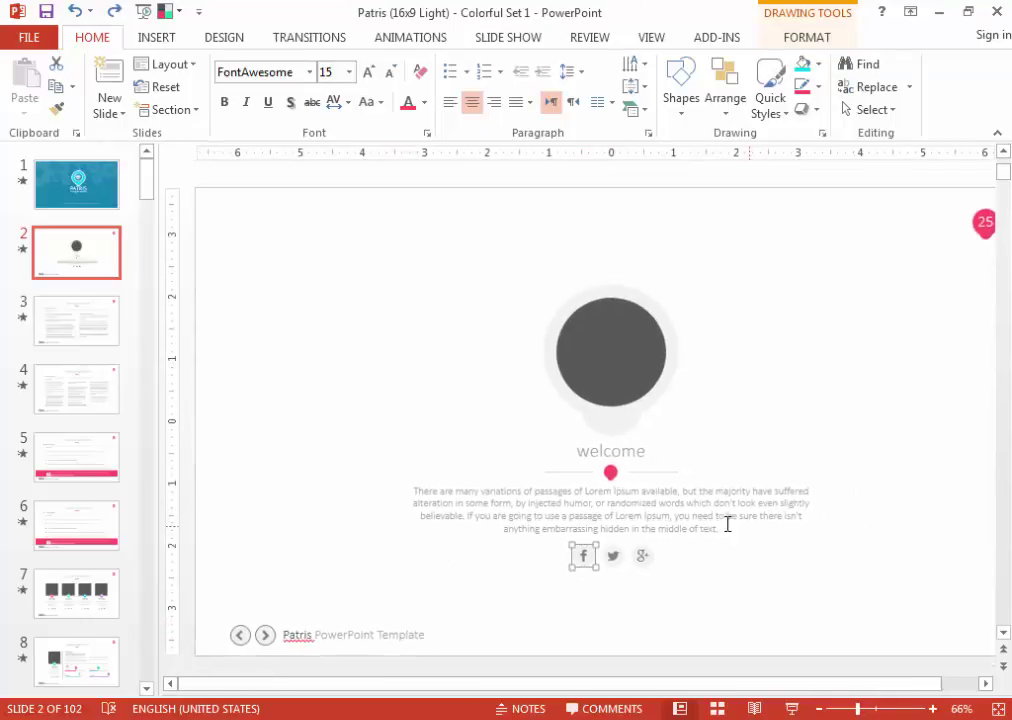
# Insert a line break after 'humor,' in slide 2's welcome paragraph.
pyautogui.tripleClick(681, 518)
pyautogui.keyDown('ctrl'); pyautogui.scroll(6, 650, 525); pyautogui.keyUp('ctrl')
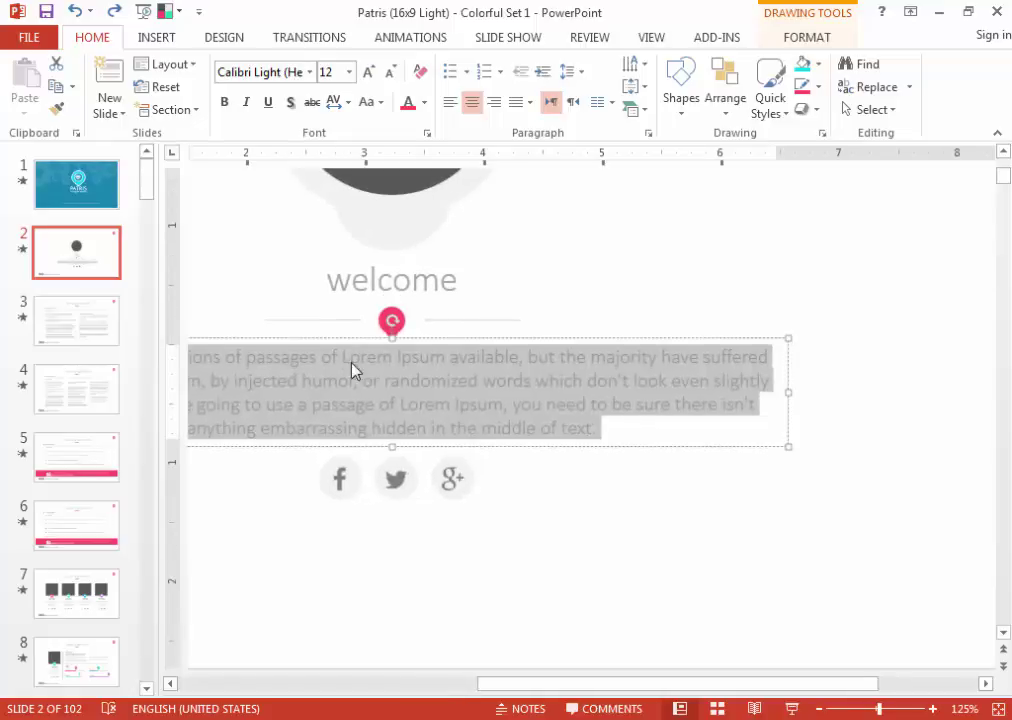
pyautogui.keyDown('ctrl'); pyautogui.scroll(-2, 503, 540); pyautogui.keyUp('ctrl')
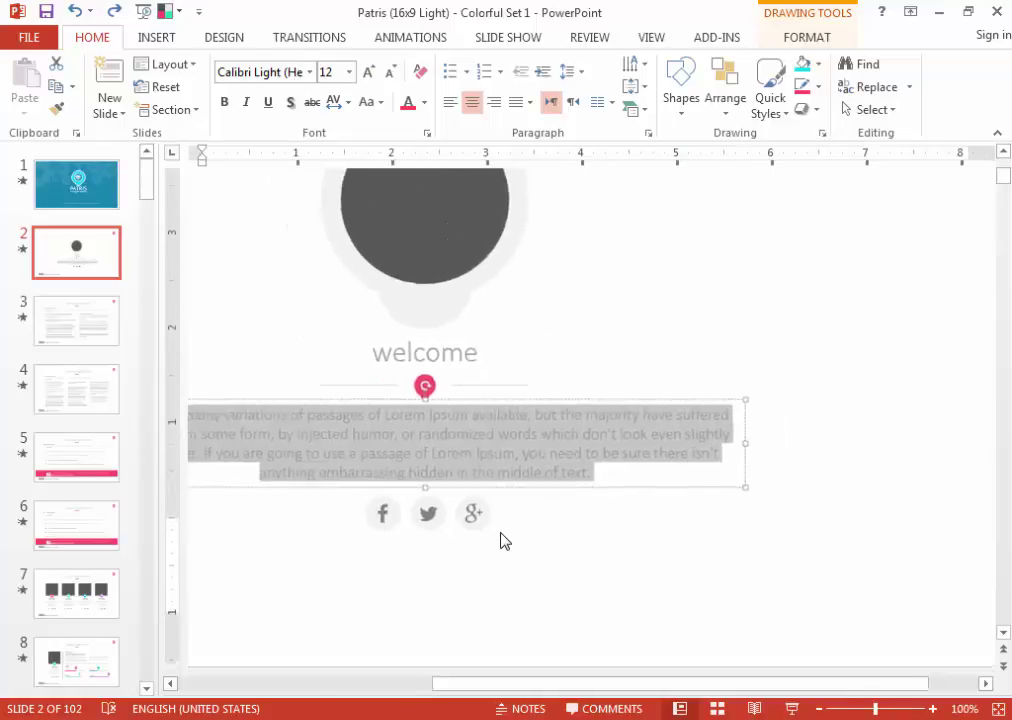
pyautogui.keyDown('ctrl'); pyautogui.scroll(-3, 503, 540); pyautogui.keyUp('ctrl')
pyautogui.click(498, 494)
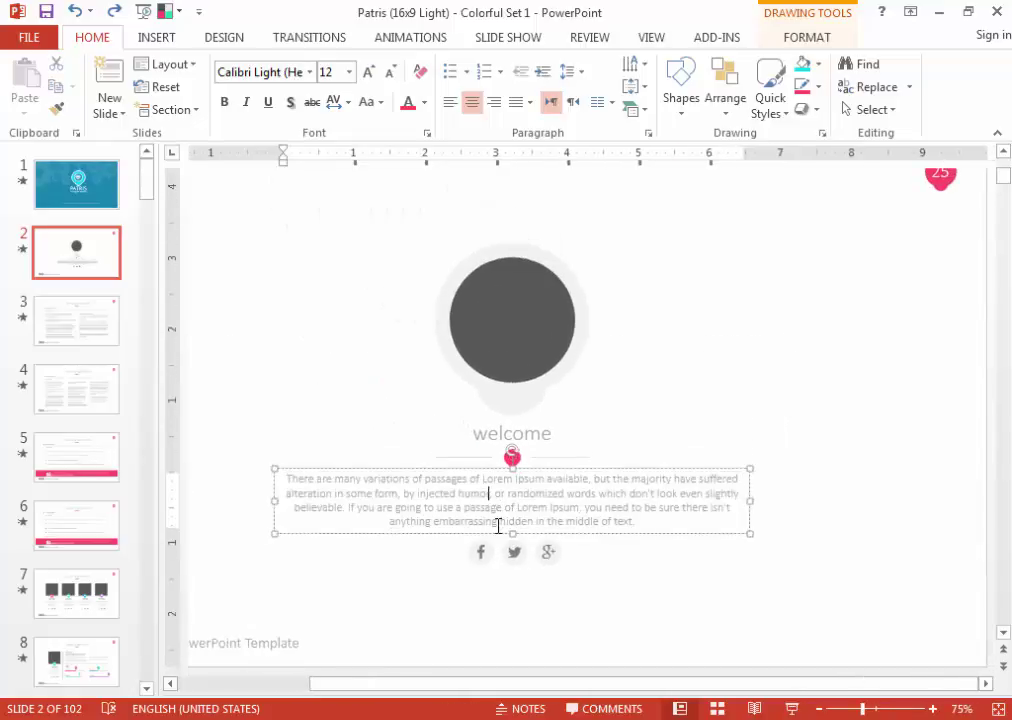
pyautogui.press('Return')
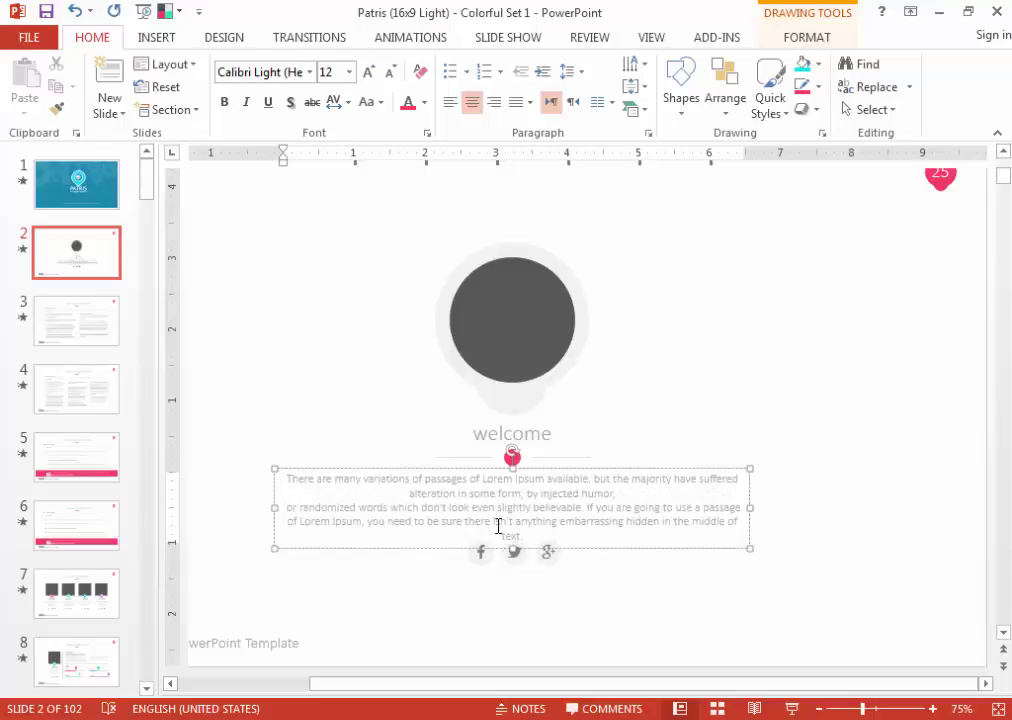
# Select the grey circle placeholder above 'welcome'.
pyautogui.keyDown('ctrl'); pyautogui.scroll(-1, 815, 415); pyautogui.keyUp('ctrl')
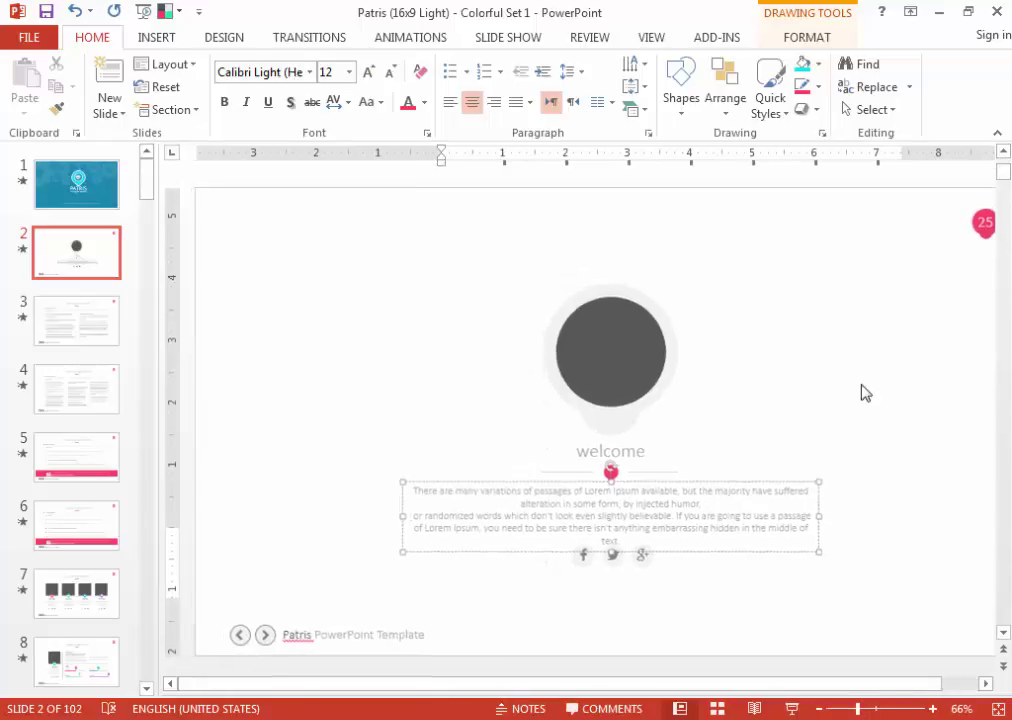
pyautogui.click(707, 389)
pyautogui.click(623, 361)
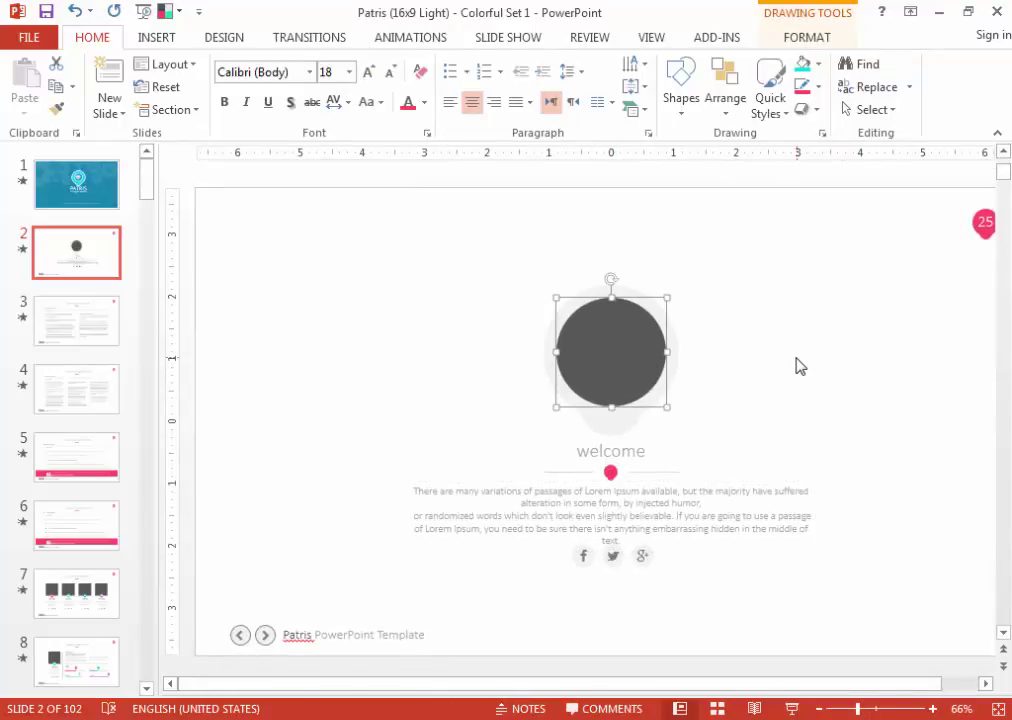
pyautogui.click(720, 356)
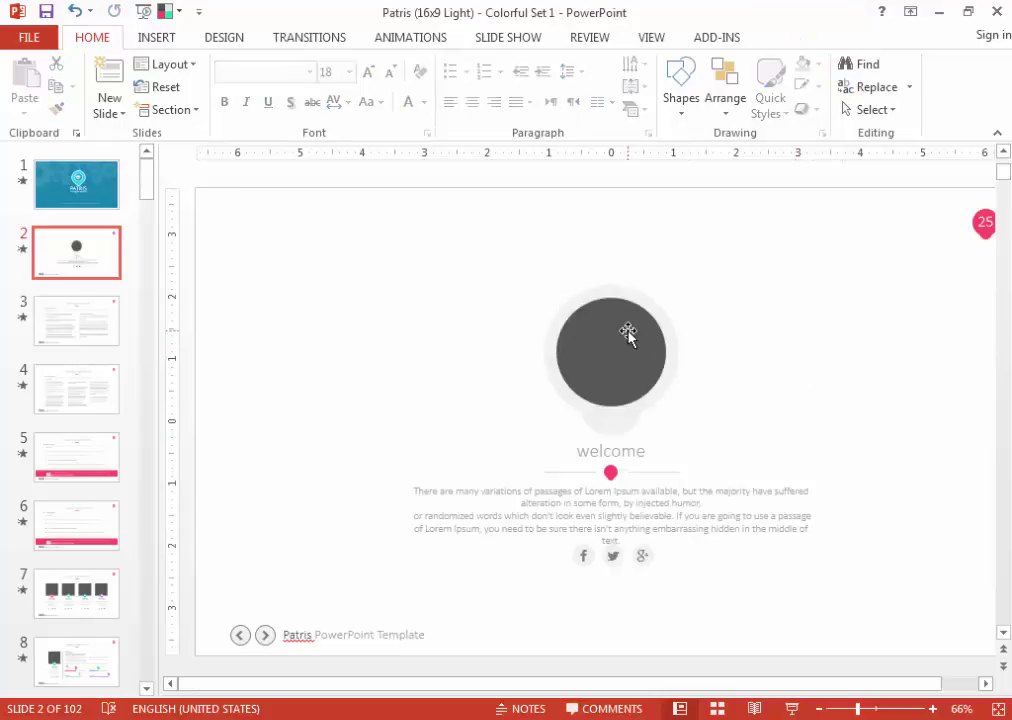
# Choose a picture fill for the grey circle, working offline.
pyautogui.click(628, 334)
pyautogui.click(531, 337)
pyautogui.click(610, 343)
pyautogui.click(820, 66)
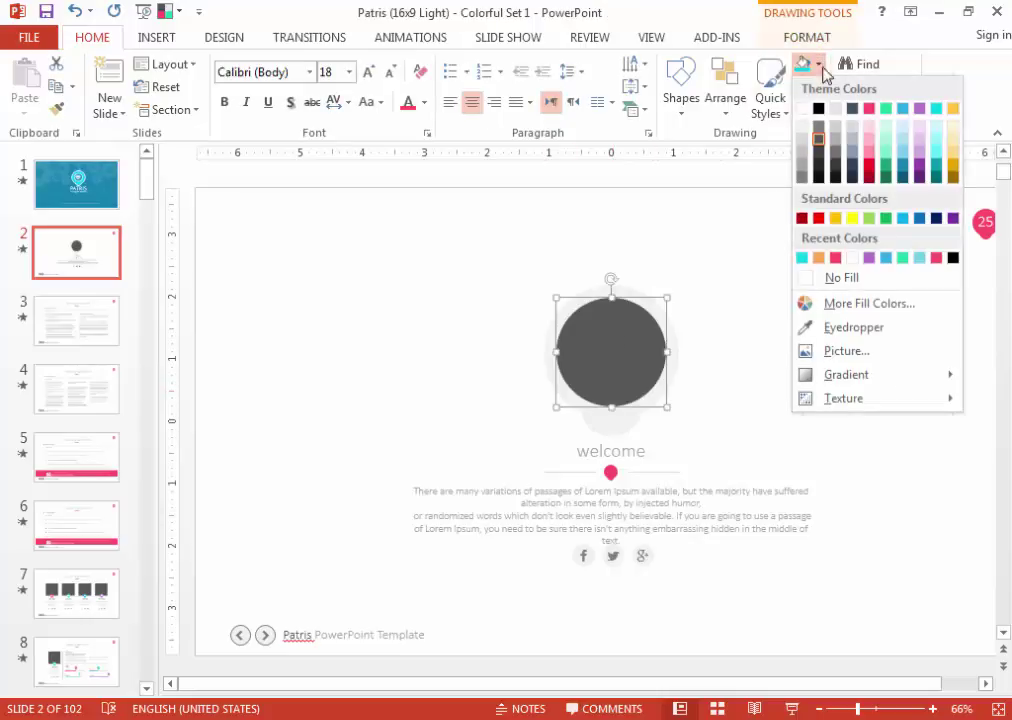
pyautogui.click(846, 351)
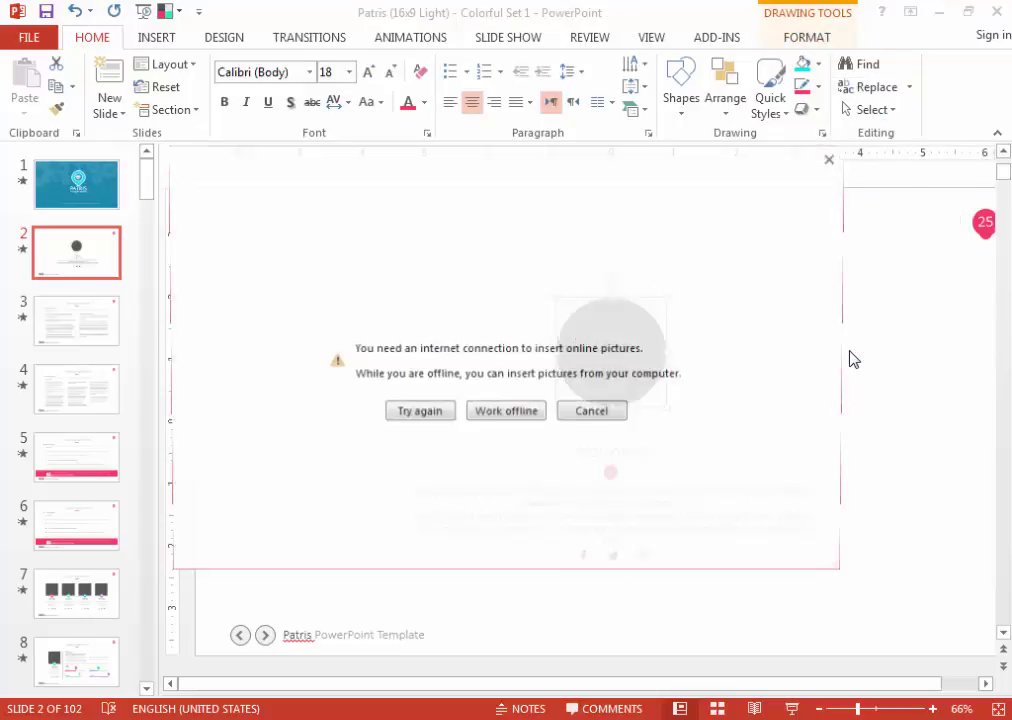
pyautogui.click(498, 413)
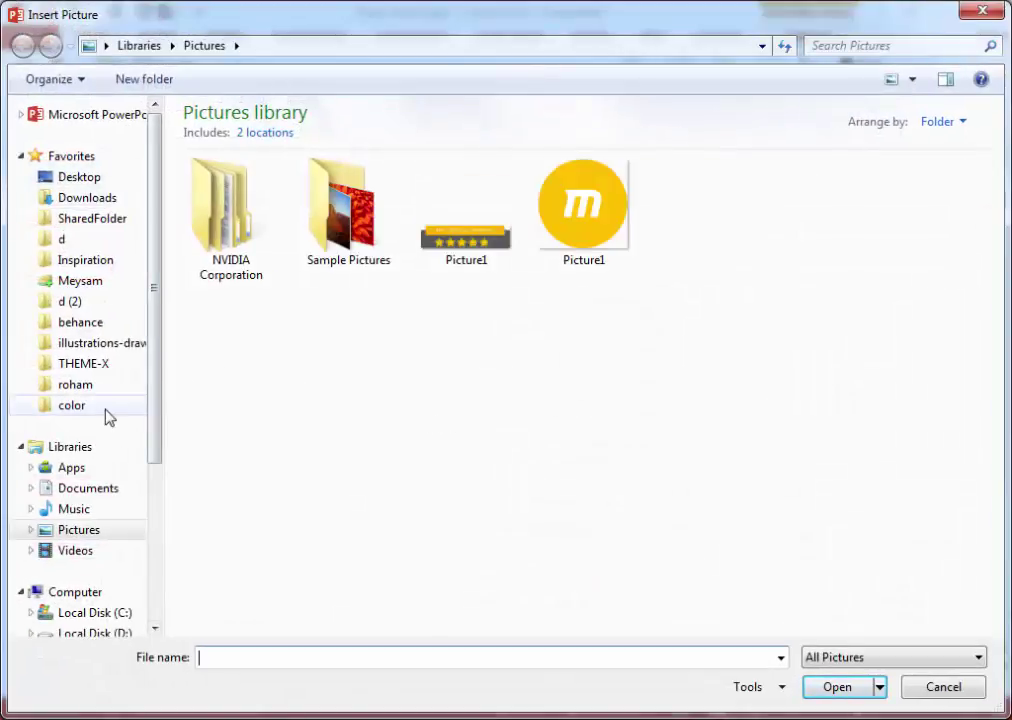
# Browse to behance\face and insert the team-1 portrait into the circle.
pyautogui.click(84, 387)
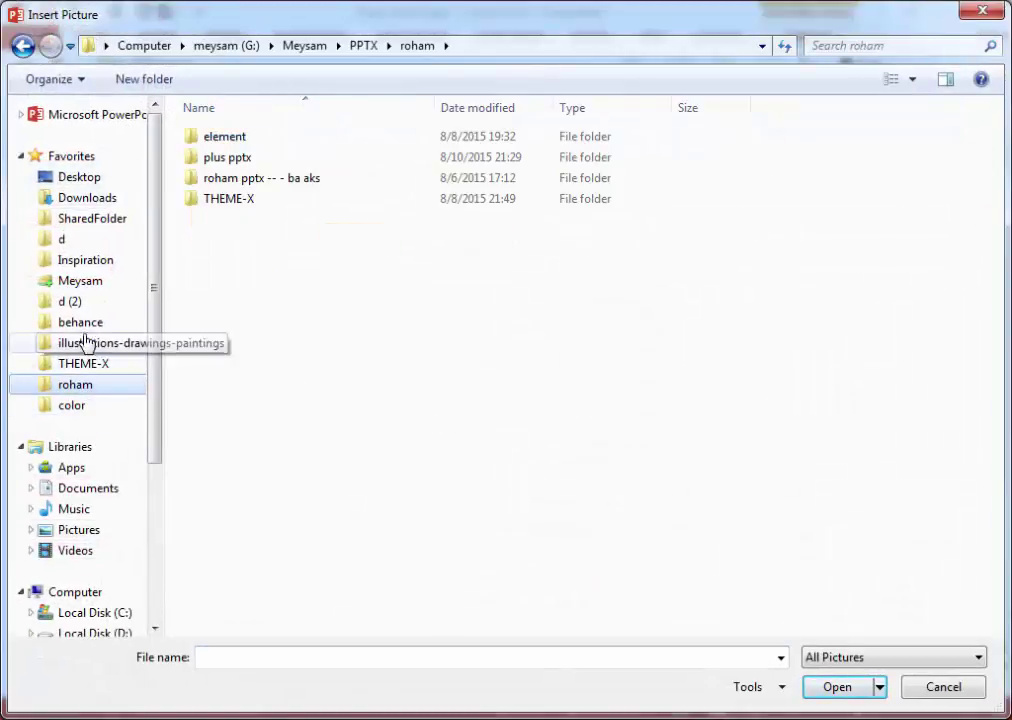
pyautogui.click(80, 322)
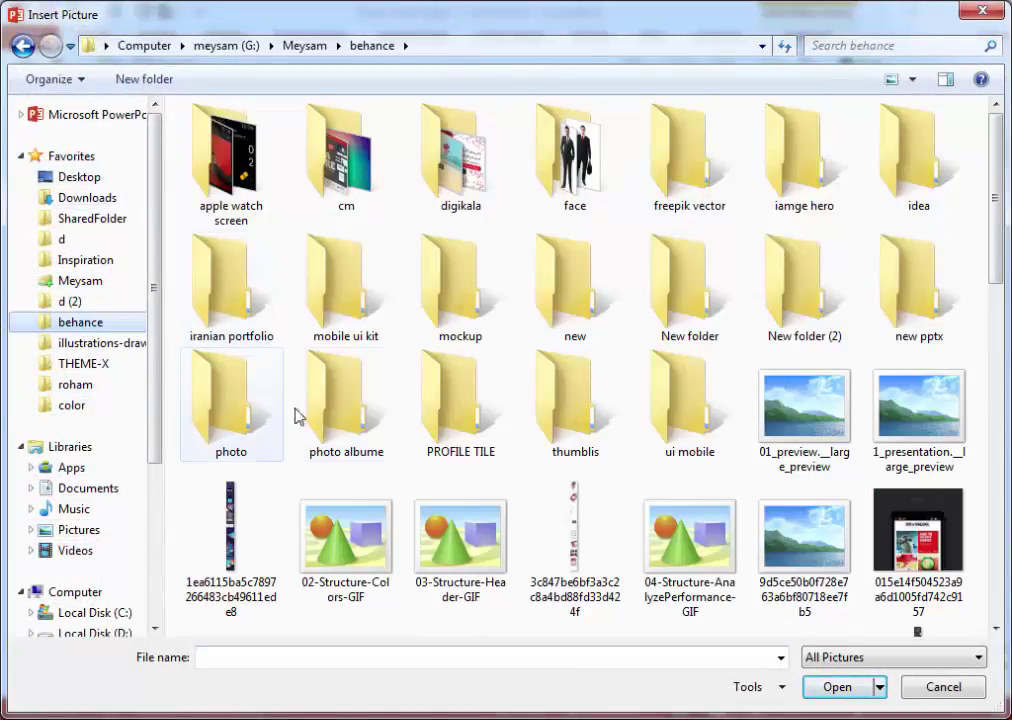
pyautogui.doubleClick(535, 162)
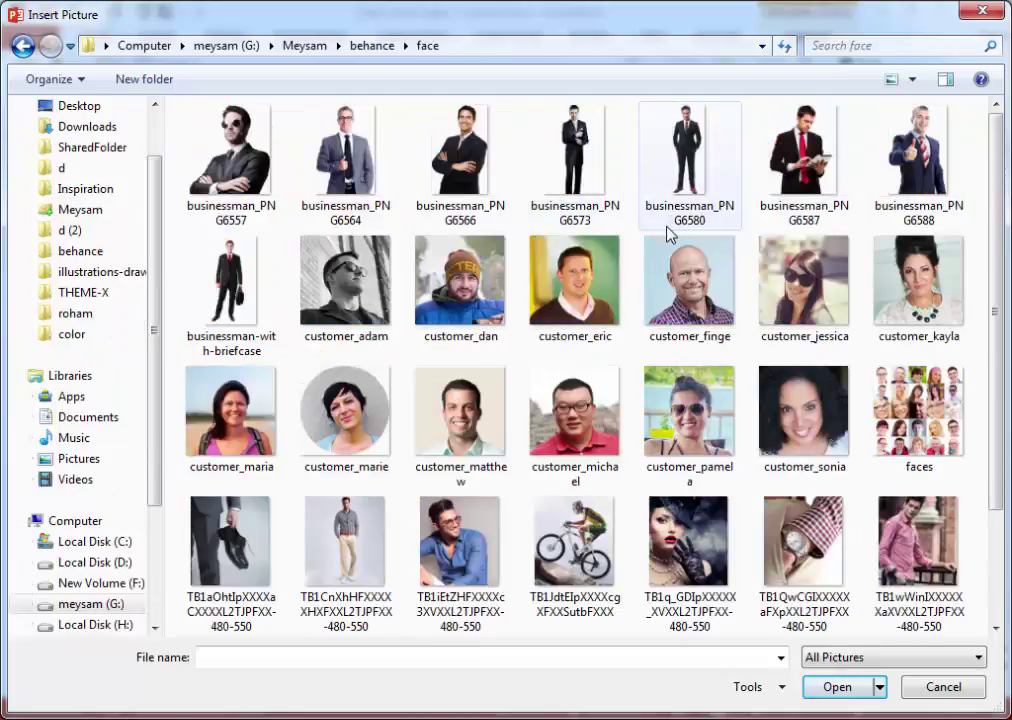
pyautogui.moveTo(689, 160)
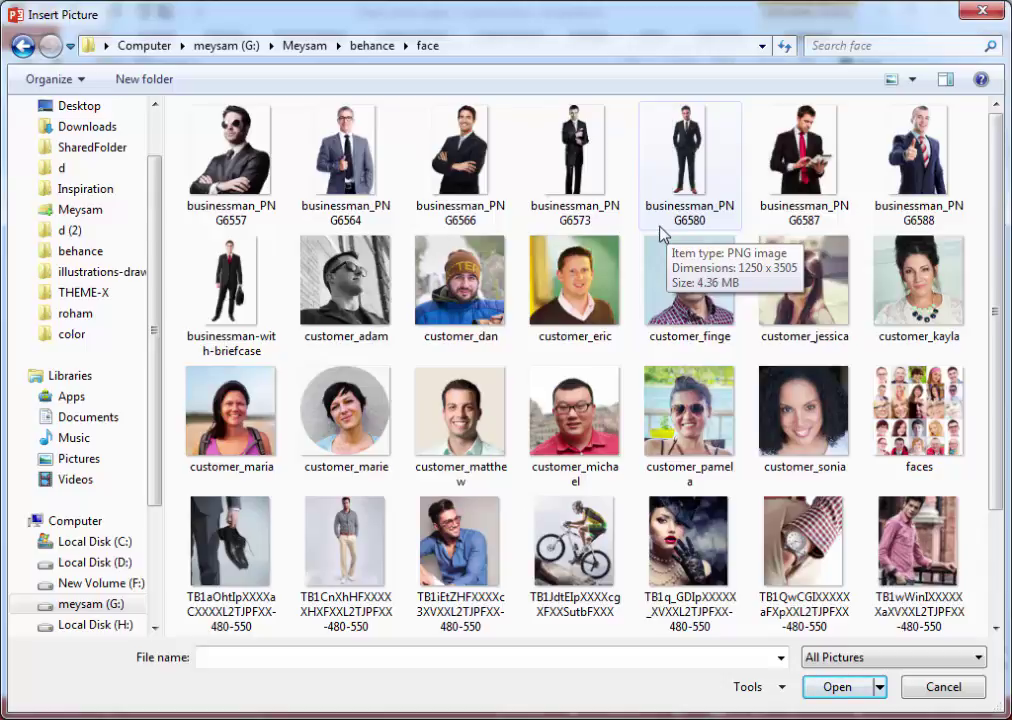
pyautogui.moveTo(994, 280); pyautogui.dragTo(997, 430)
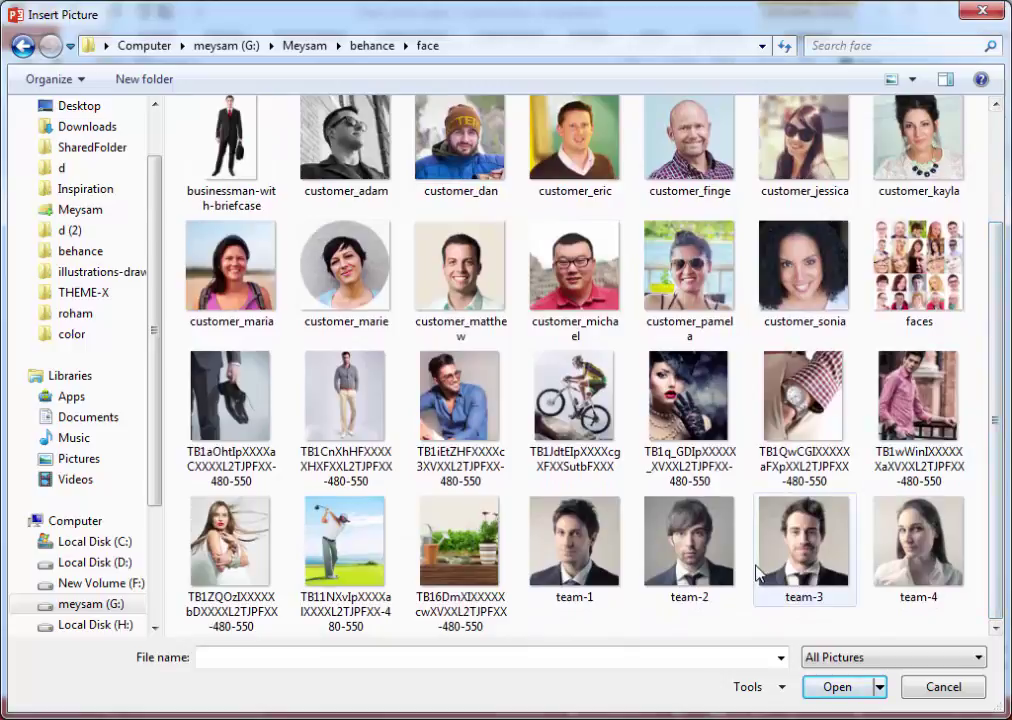
pyautogui.click(556, 548)
pyautogui.doubleClick(556, 548)
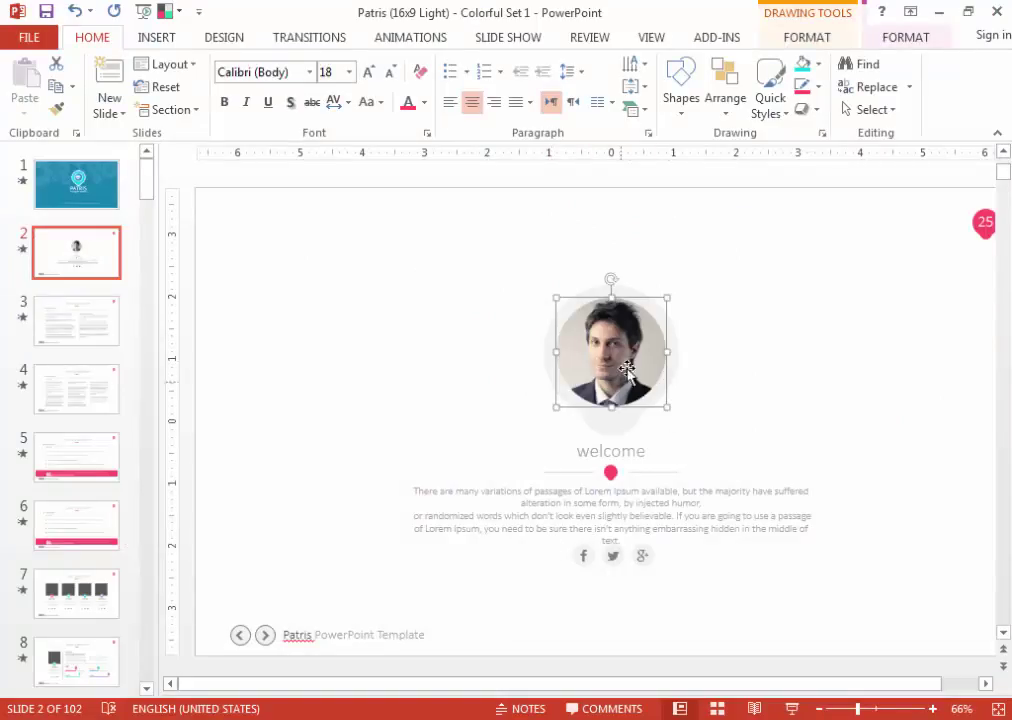
pyautogui.click(768, 420)
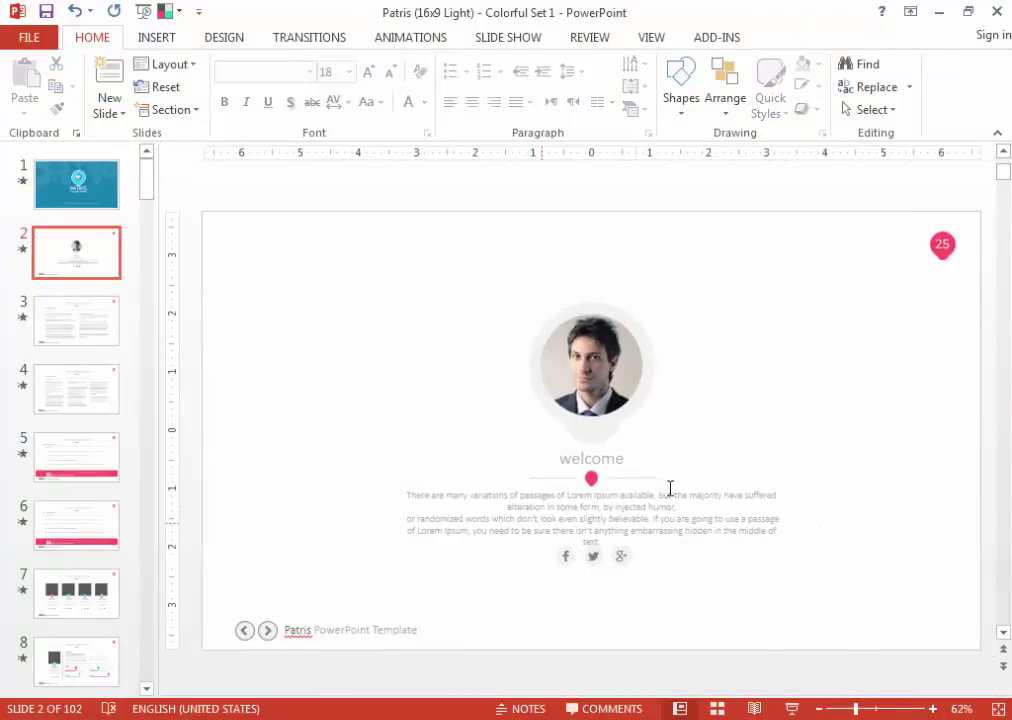
pyautogui.scroll(-1, 676, 607)
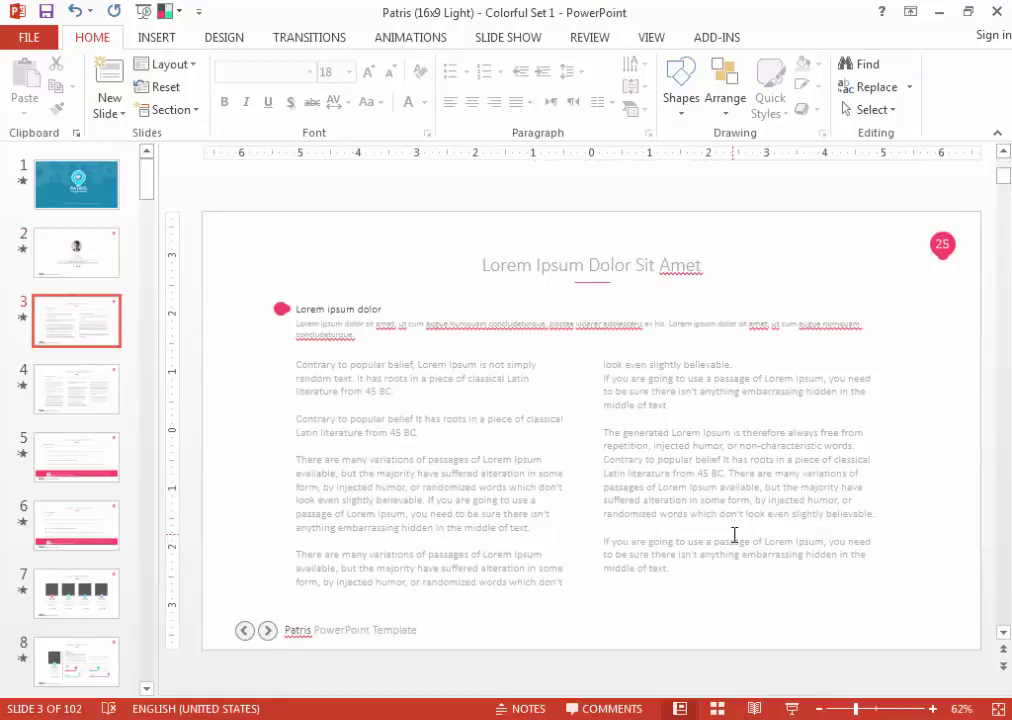
# Keep Three Columns for slide 4's body text box, then show slide 5.
pyautogui.click(76, 393)
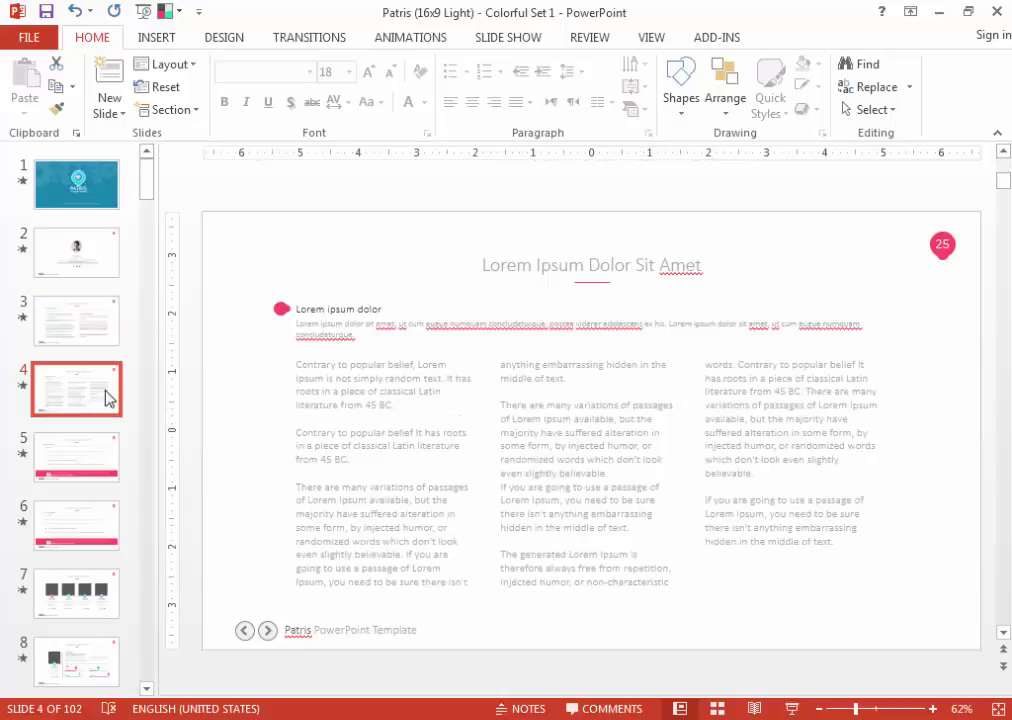
pyautogui.click(401, 355)
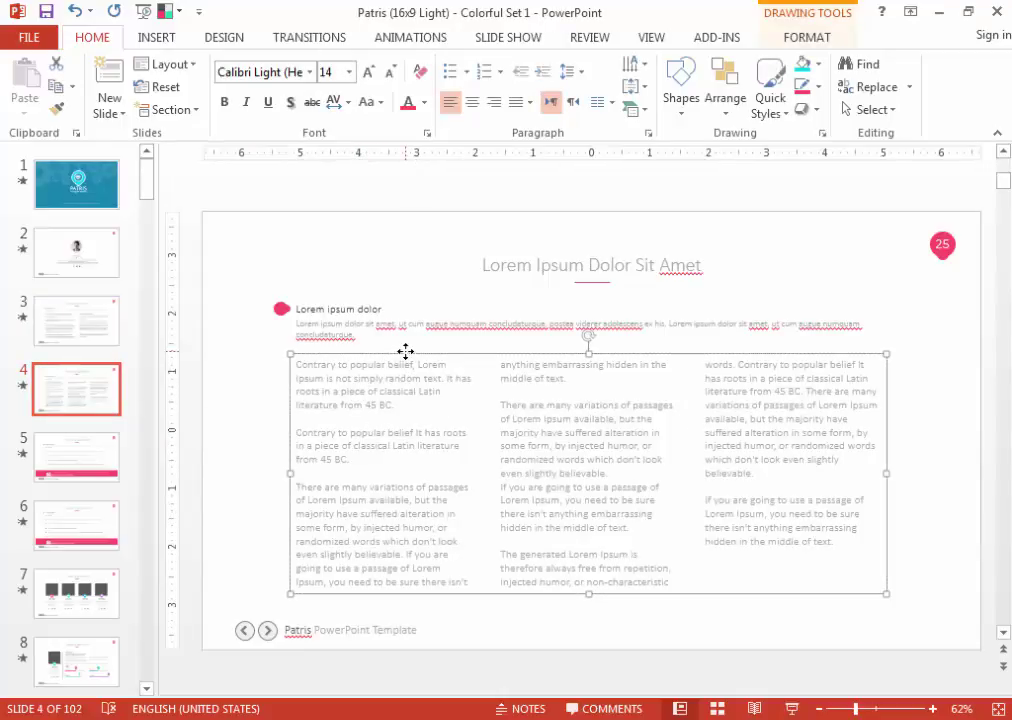
pyautogui.click(603, 102)
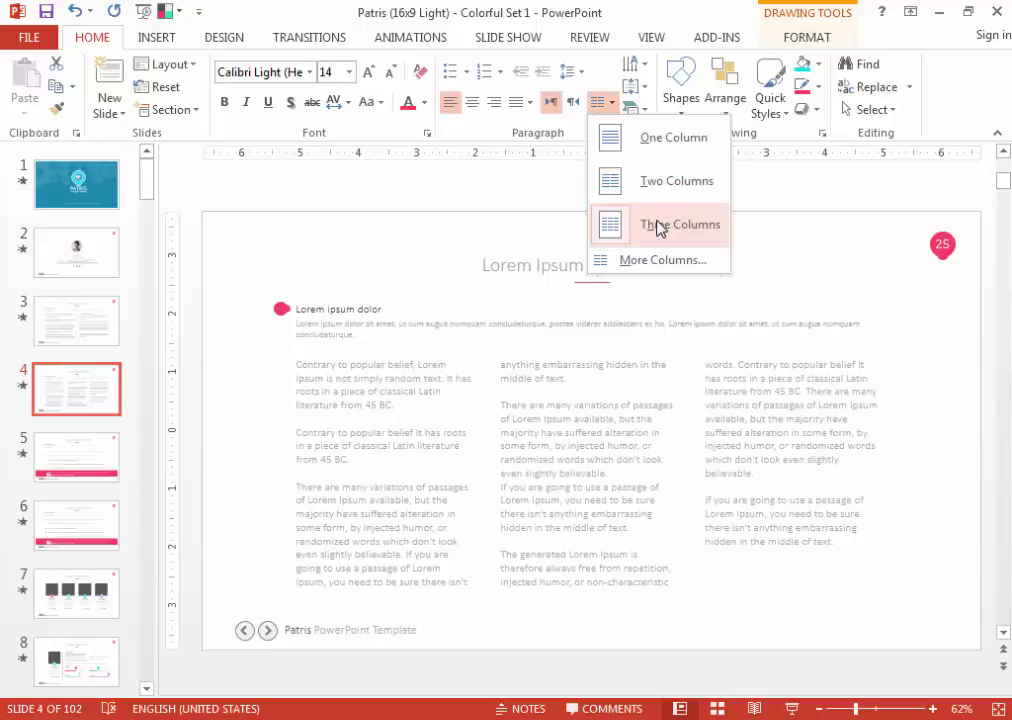
pyautogui.click(657, 228)
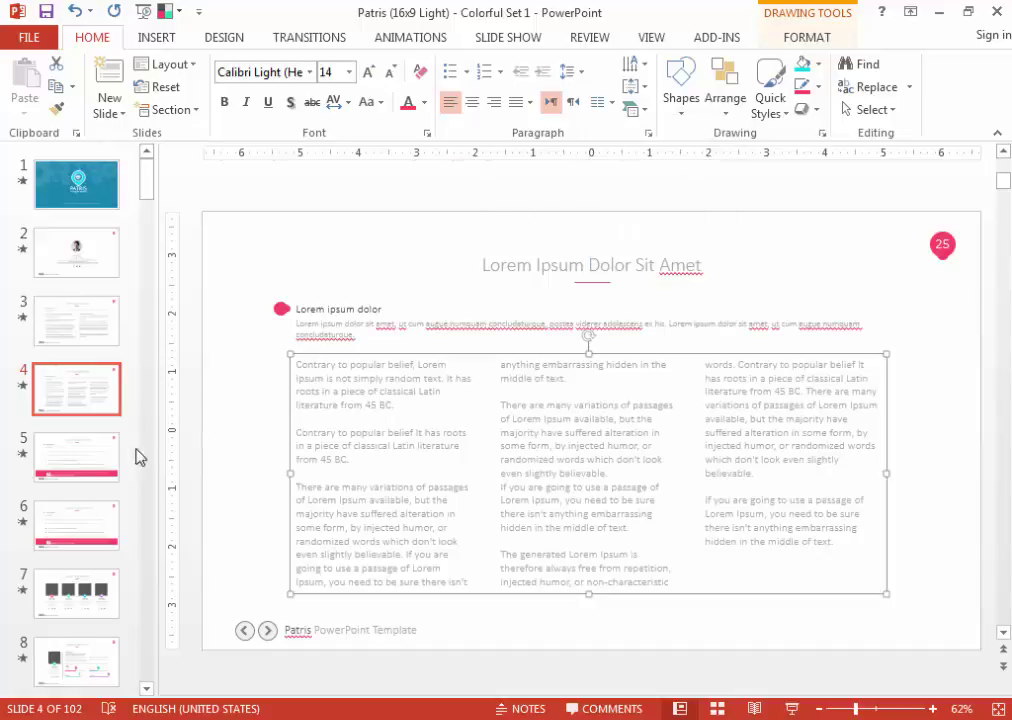
pyautogui.click(106, 456)
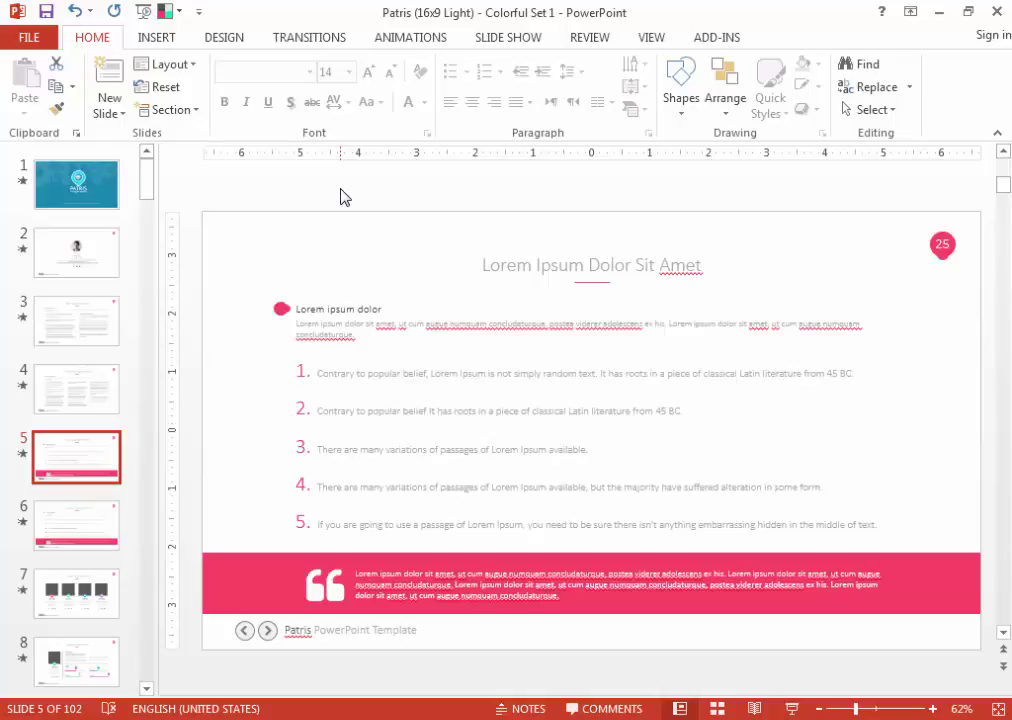
pyautogui.click(334, 382)
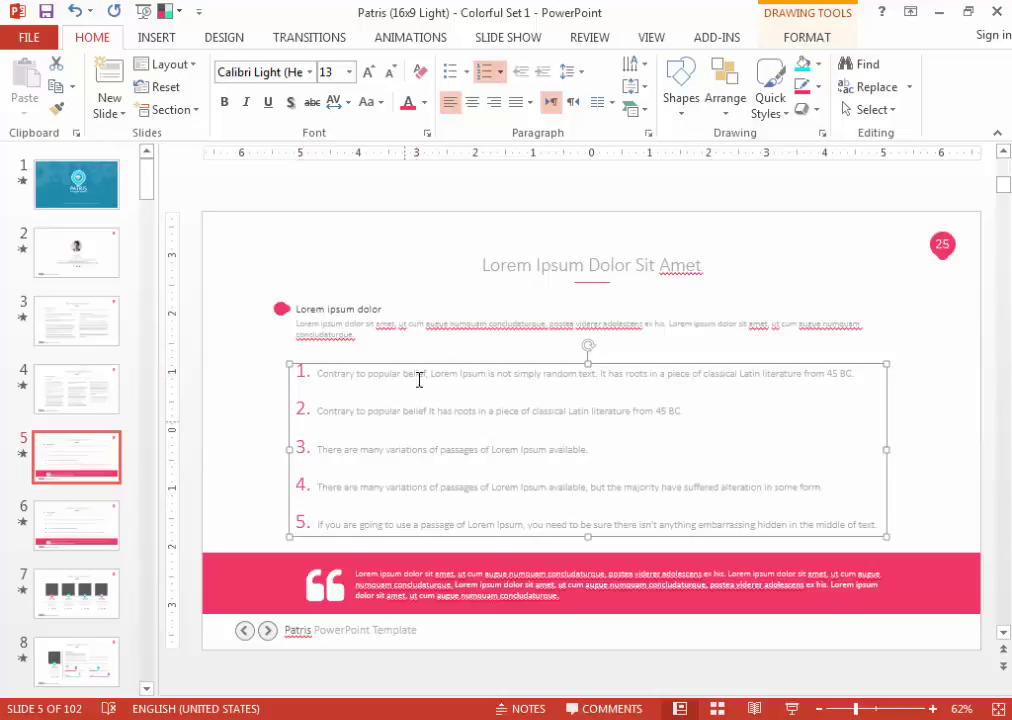
pyautogui.click(500, 72)
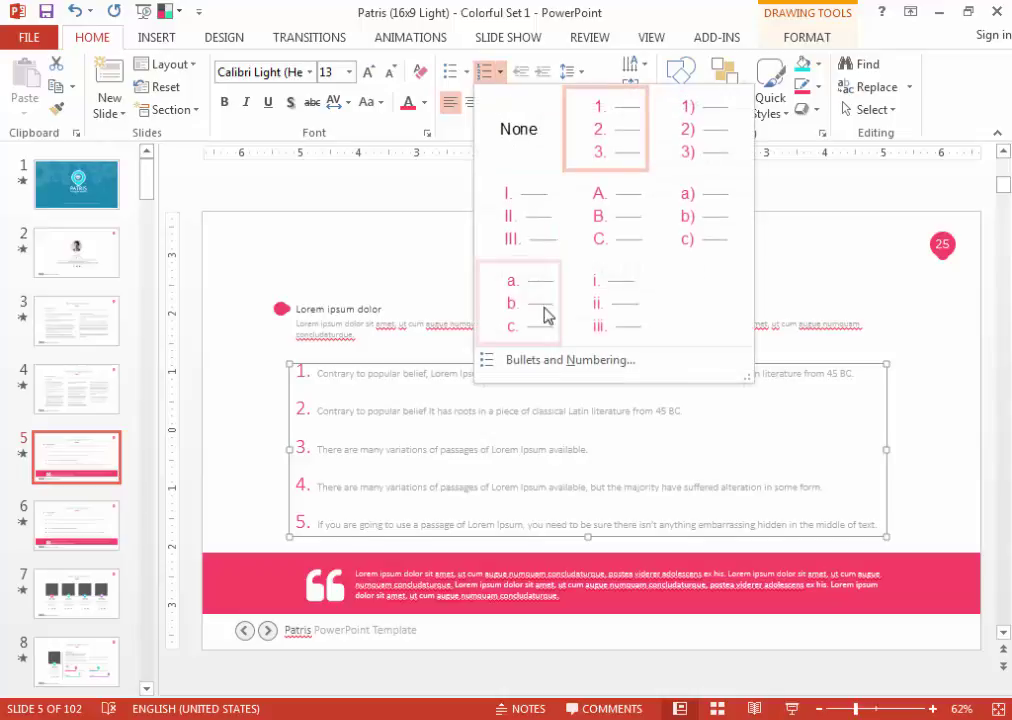
pyautogui.click(544, 359)
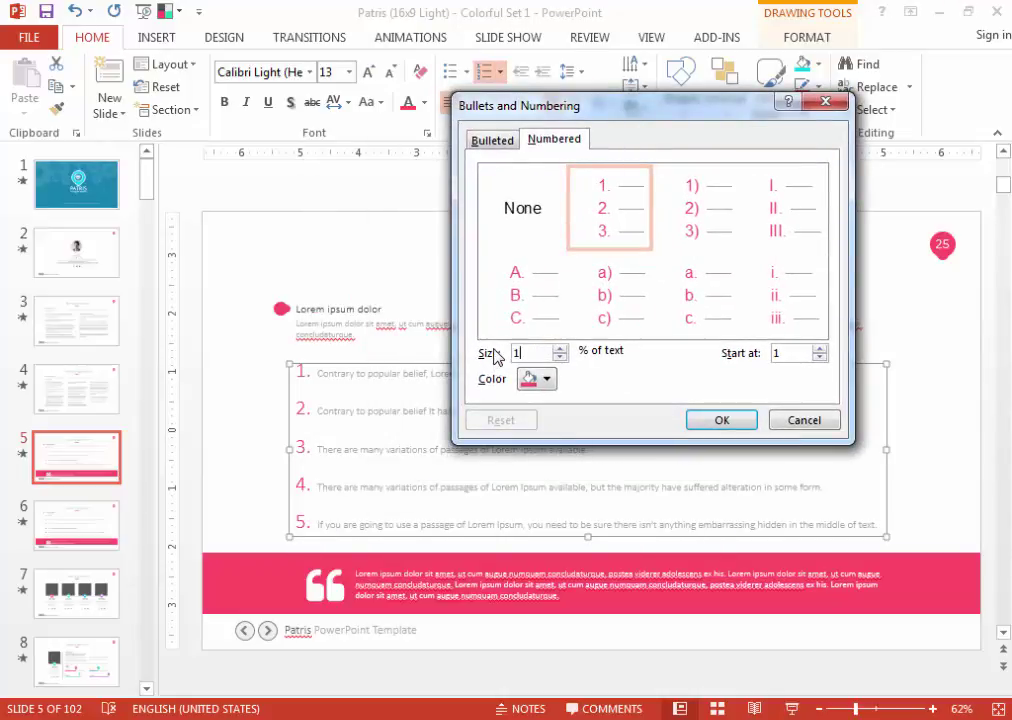
pyautogui.click(738, 419)
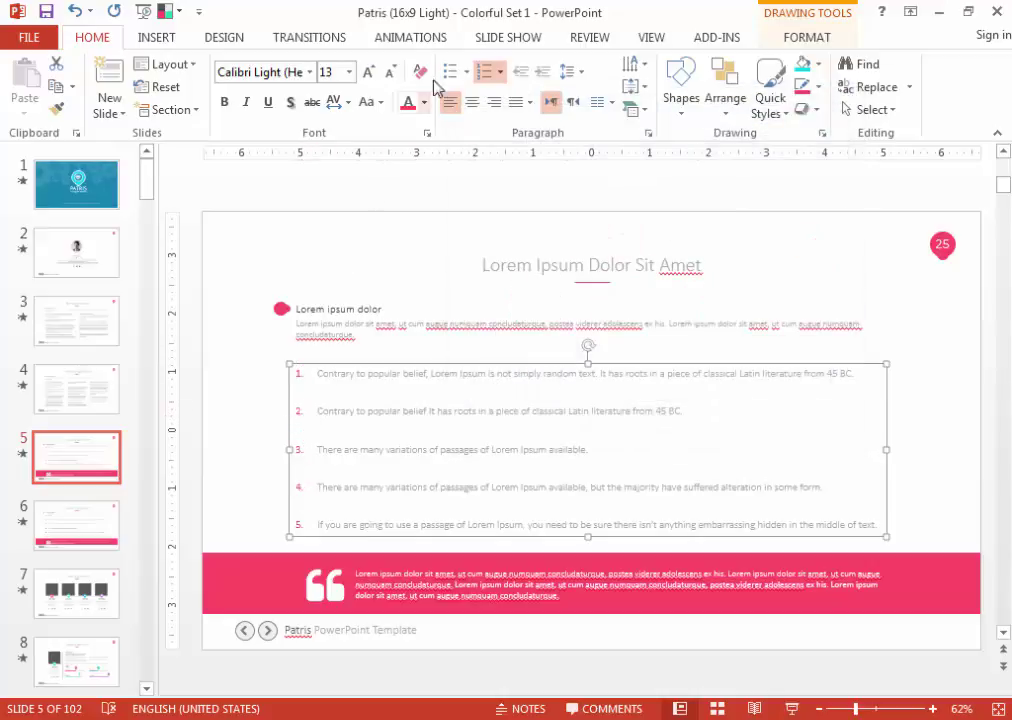
pyautogui.click(500, 72)
pyautogui.click(565, 357)
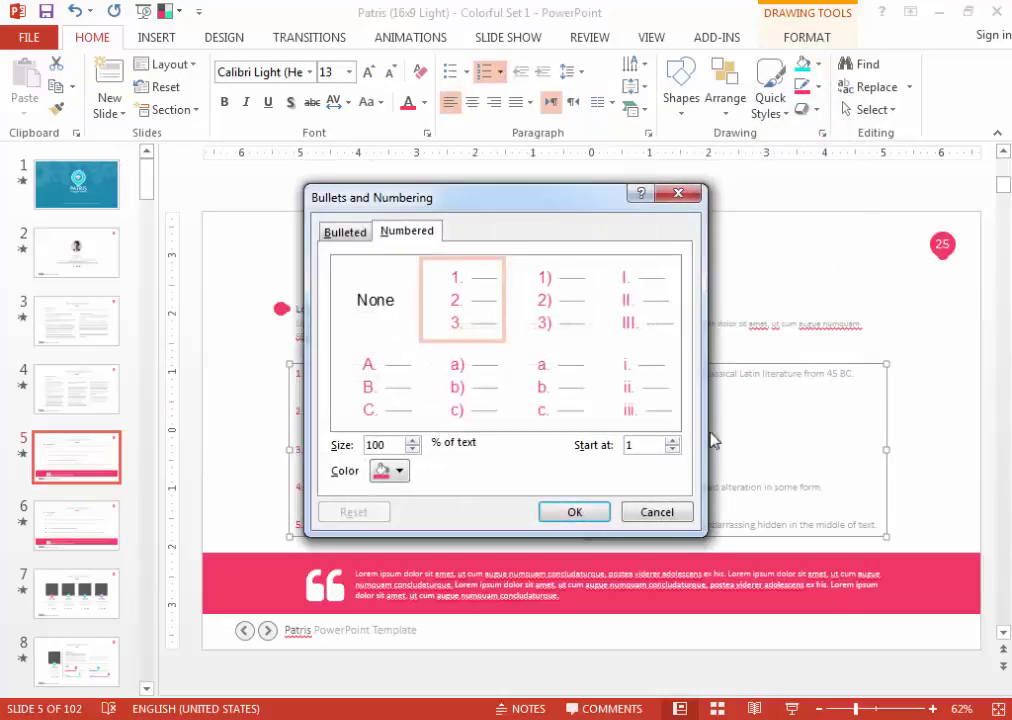
pyautogui.click(398, 472)
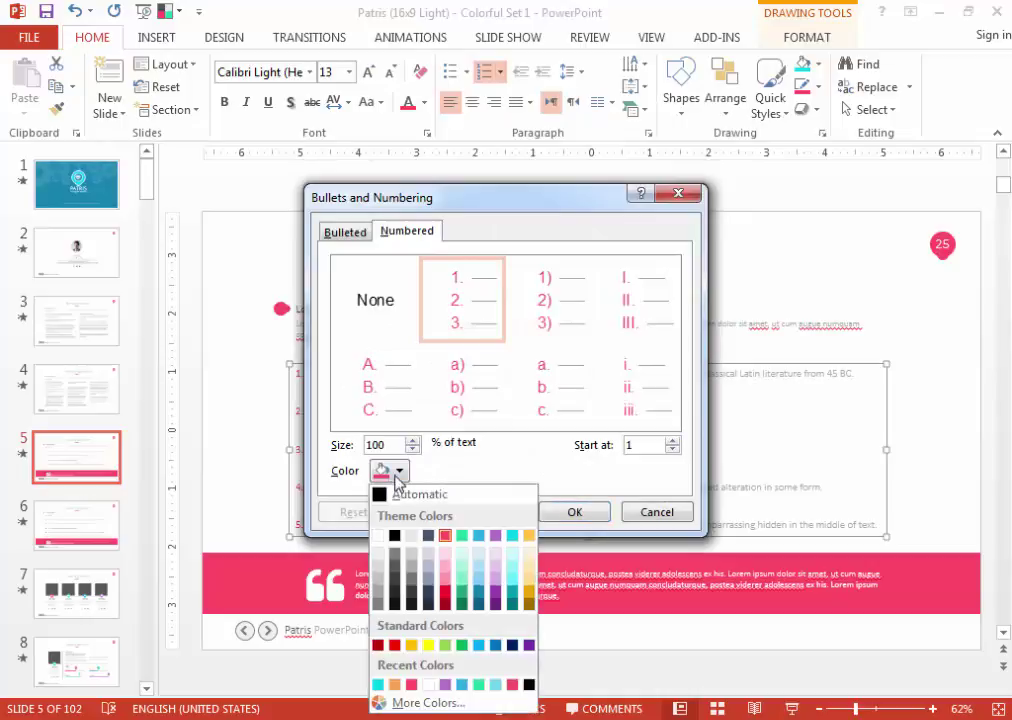
pyautogui.click(494, 546)
pyautogui.moveTo(569, 196); pyautogui.dragTo(775, 150)
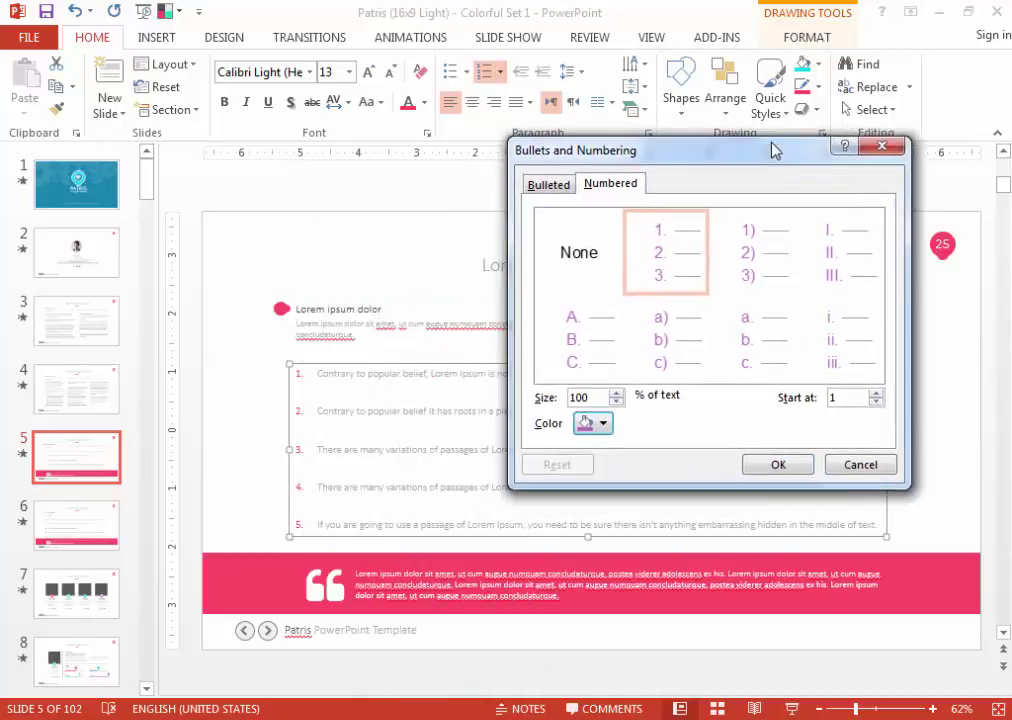
pyautogui.click(801, 468)
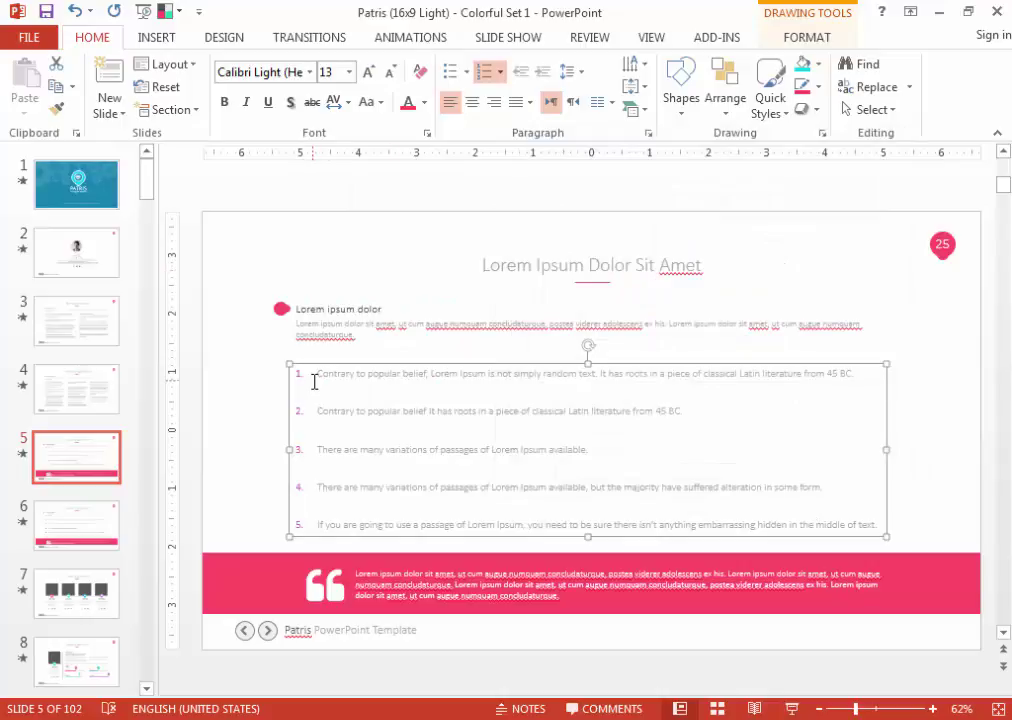
pyautogui.click(500, 71)
pyautogui.click(560, 406)
pyautogui.click(657, 512)
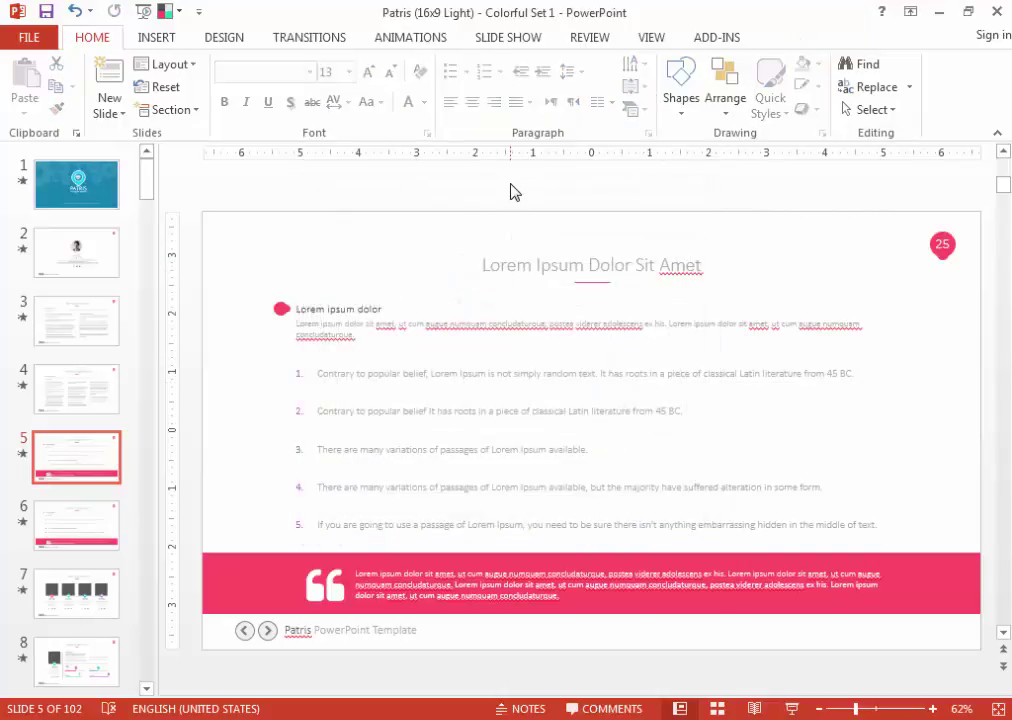
pyautogui.click(512, 190)
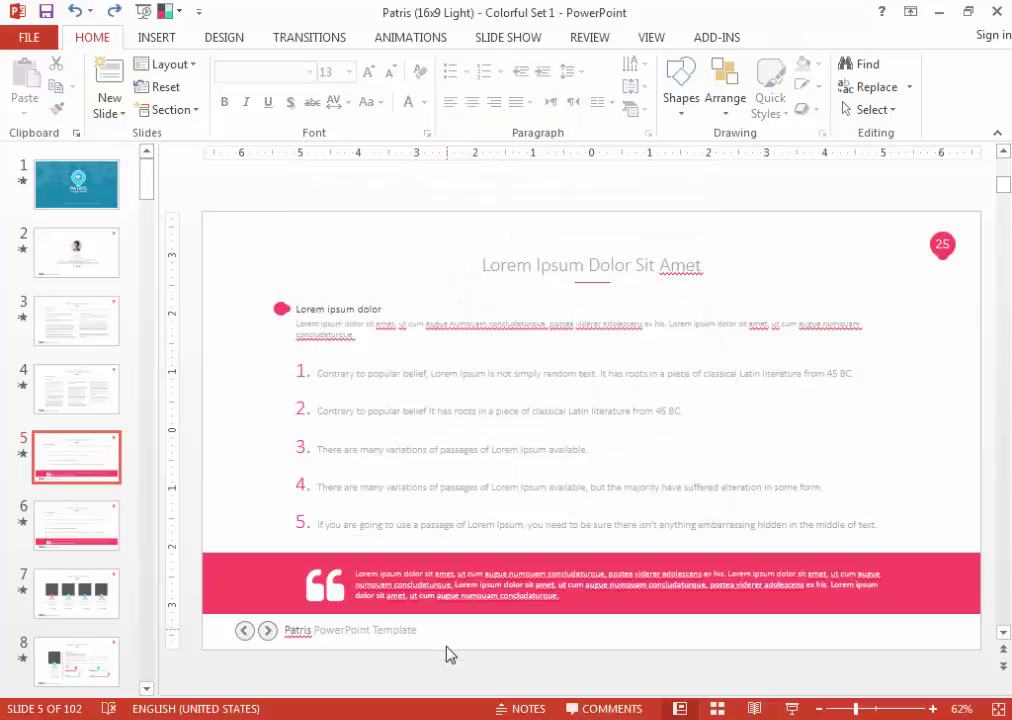
# On slide 6, replace the list's arrow bullets with pink diamond bullets.
pyautogui.press('pagedown')
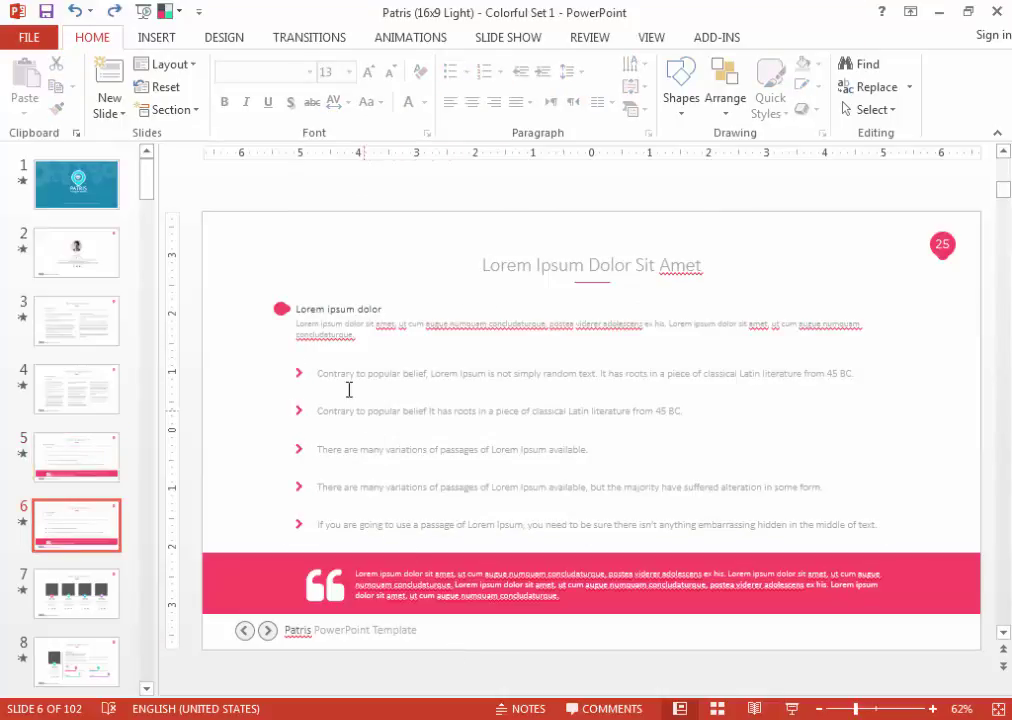
pyautogui.click(351, 362)
pyautogui.click(466, 72)
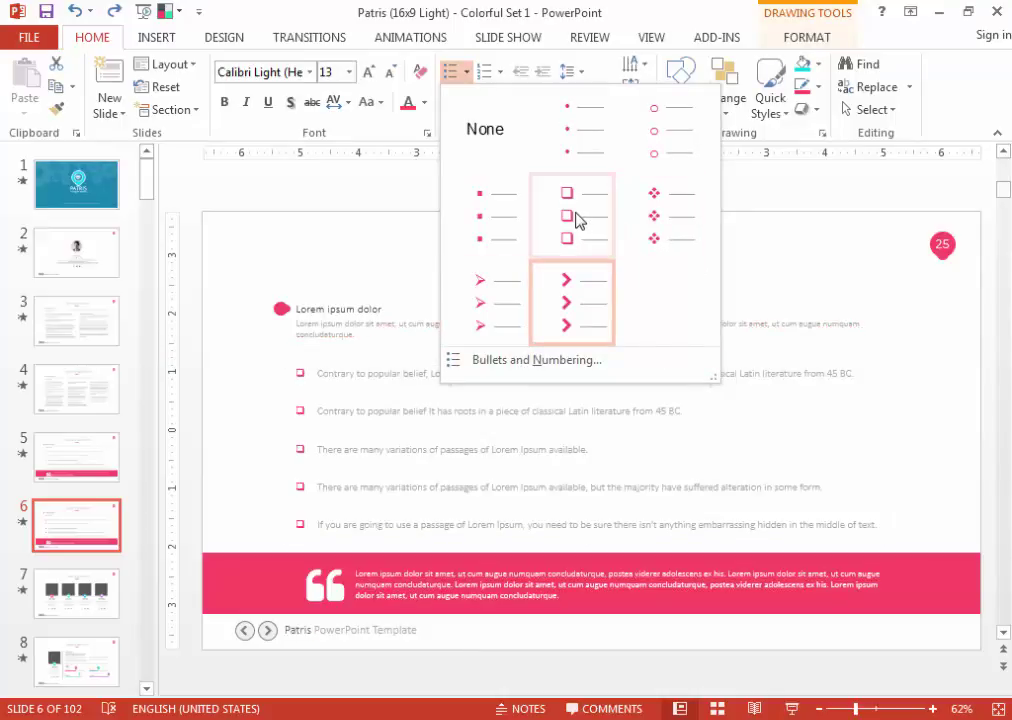
pyautogui.click(664, 208)
pyautogui.click(491, 224)
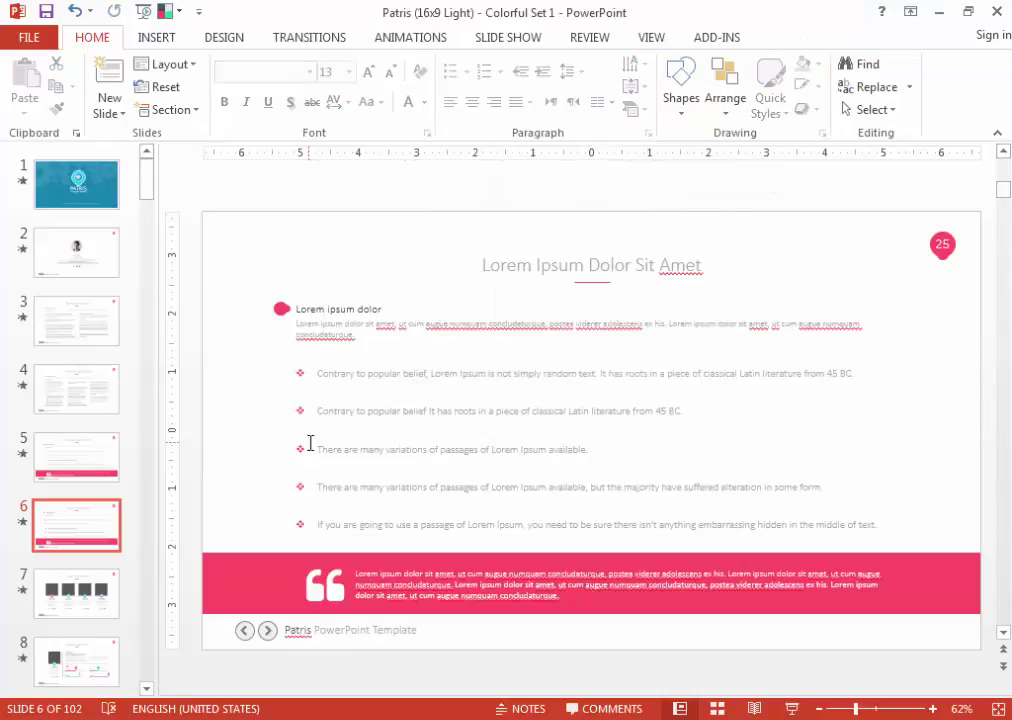
# Fill the first grey square on slide 7 with the man-in-glasses photo.
pyautogui.scroll(-1, 310, 443)
pyautogui.click(340, 383)
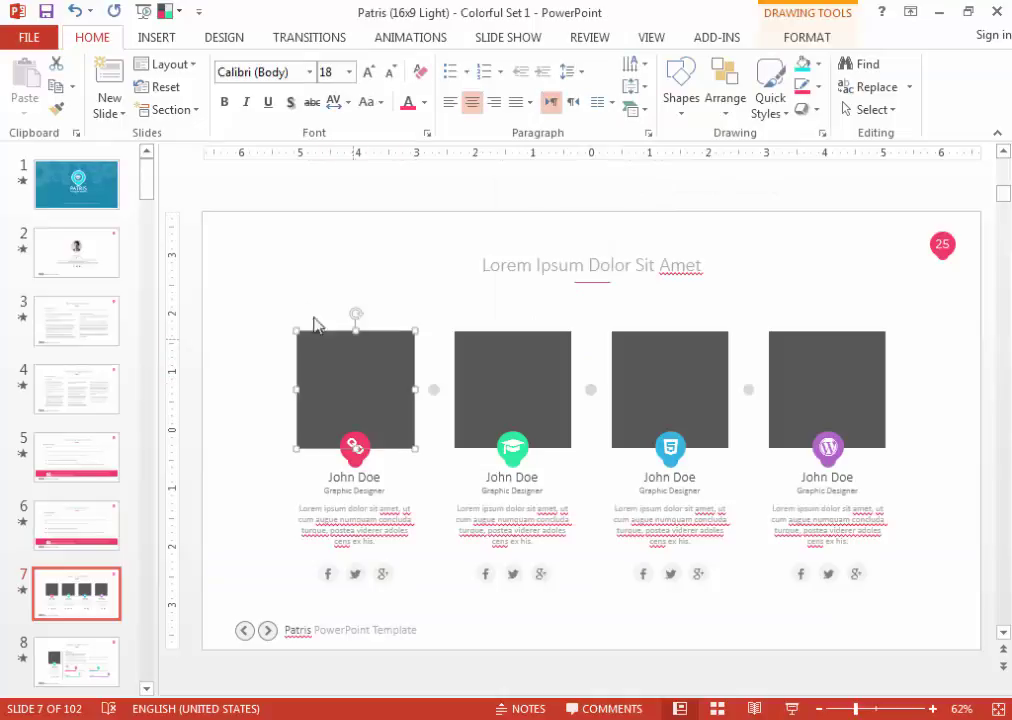
pyautogui.click(490, 356)
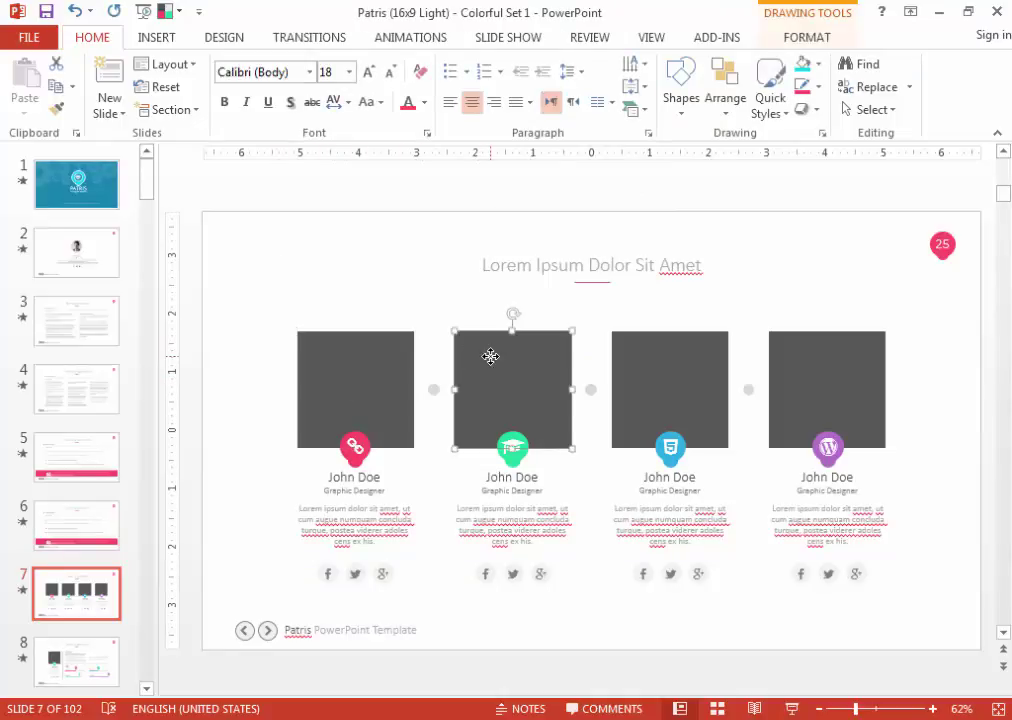
pyautogui.click(632, 384)
pyautogui.click(779, 350)
pyautogui.click(290, 340)
pyautogui.click(310, 350)
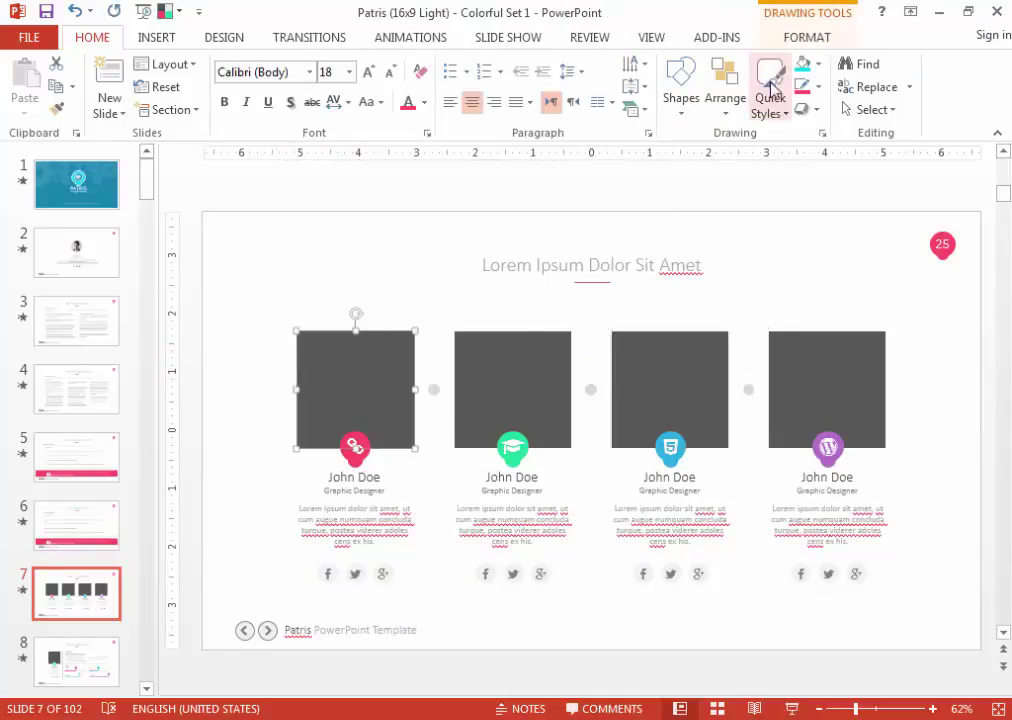
pyautogui.click(818, 63)
pyautogui.click(862, 352)
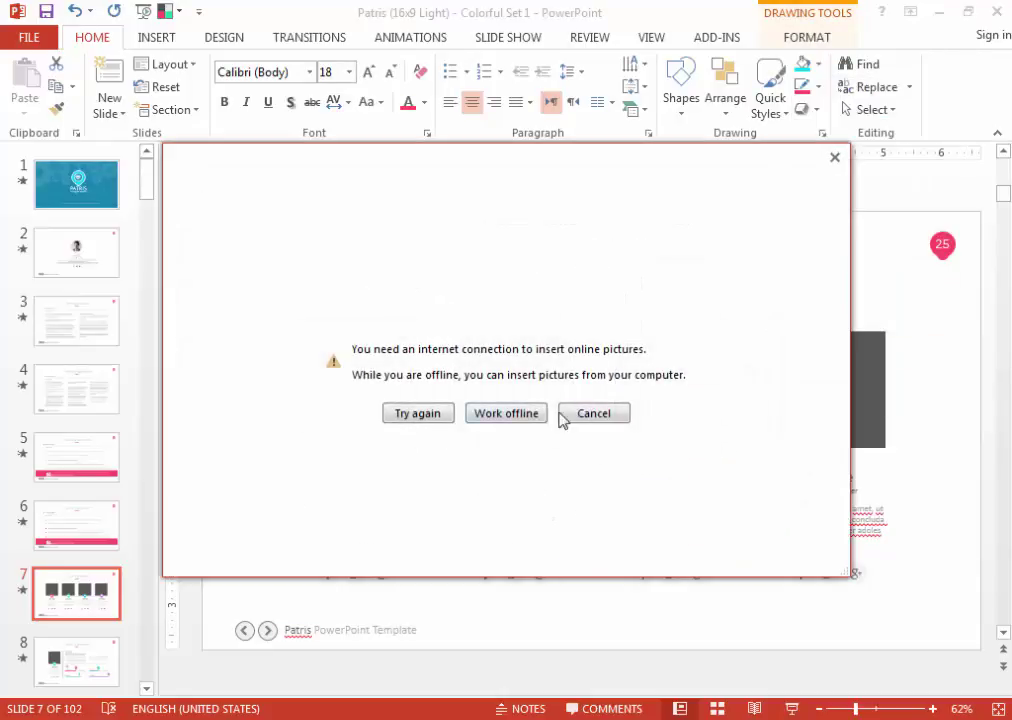
pyautogui.click(543, 413)
pyautogui.click(690, 575)
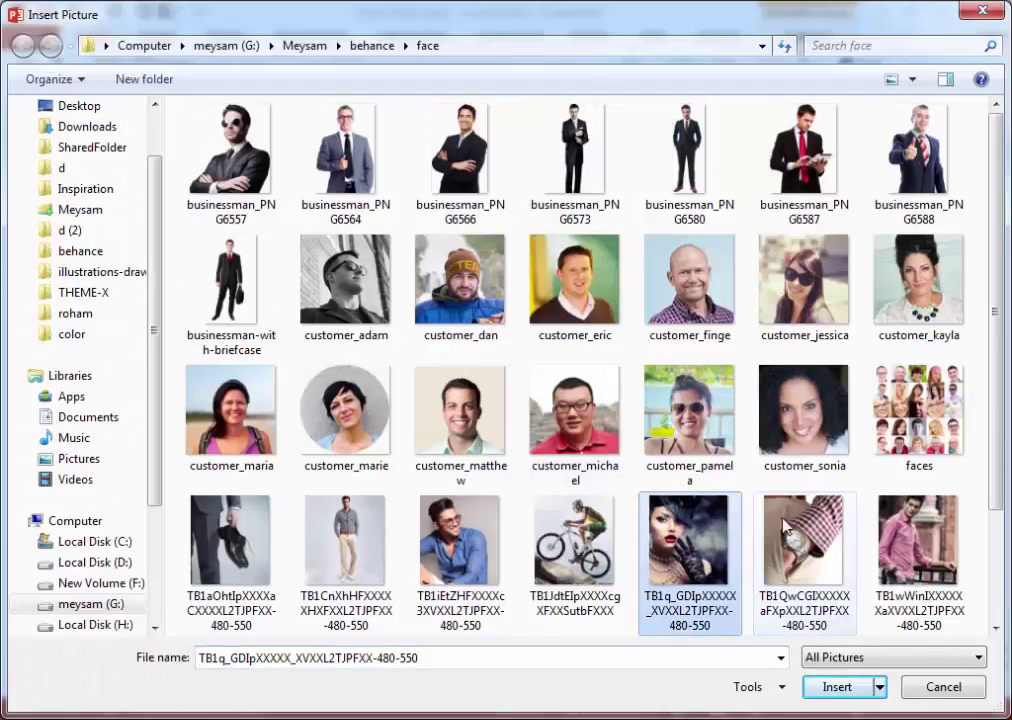
pyautogui.doubleClick(575, 410)
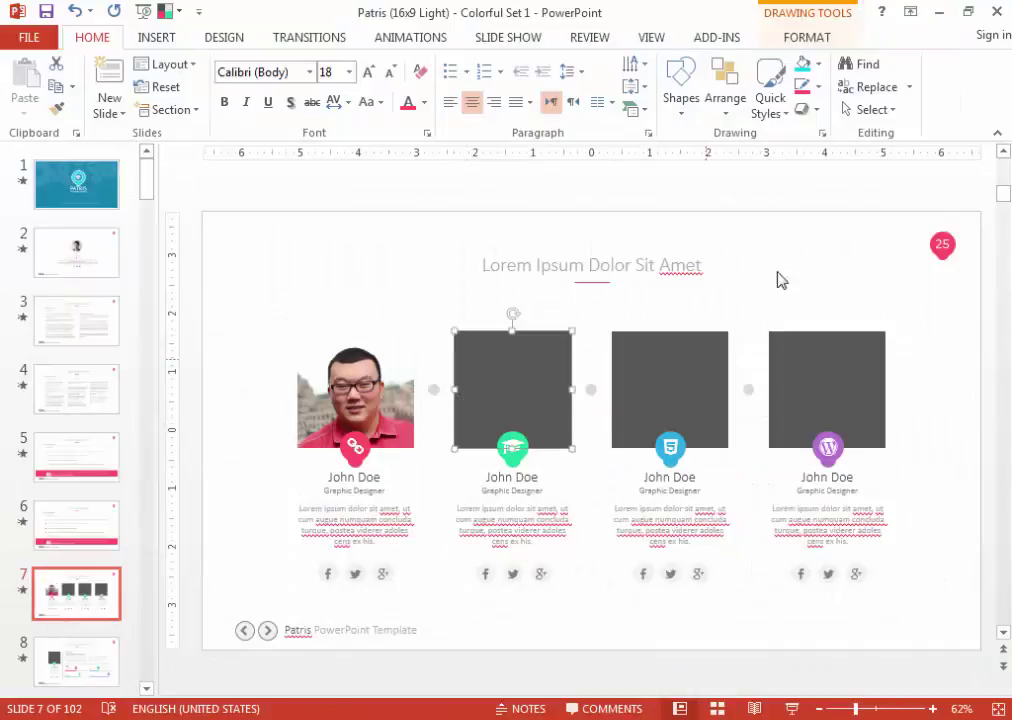
# Fill the second and third squares with the beanie-wearing man and dark-haired woman photos.
pyautogui.click(818, 64)
pyautogui.click(810, 352)
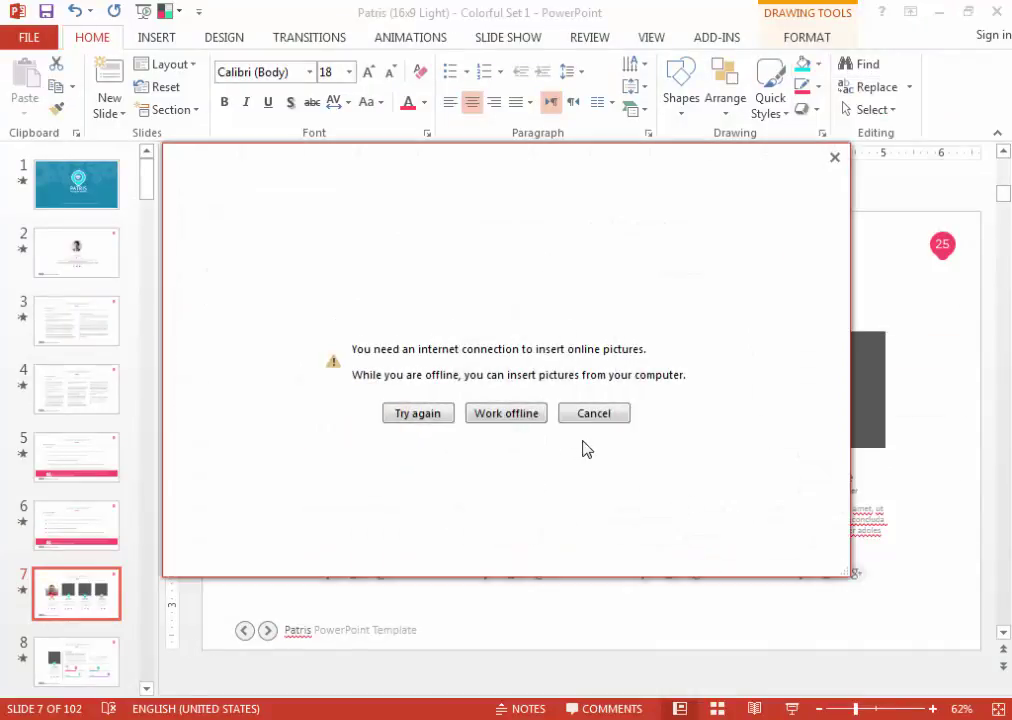
pyautogui.click(533, 413)
pyautogui.doubleClick(450, 259)
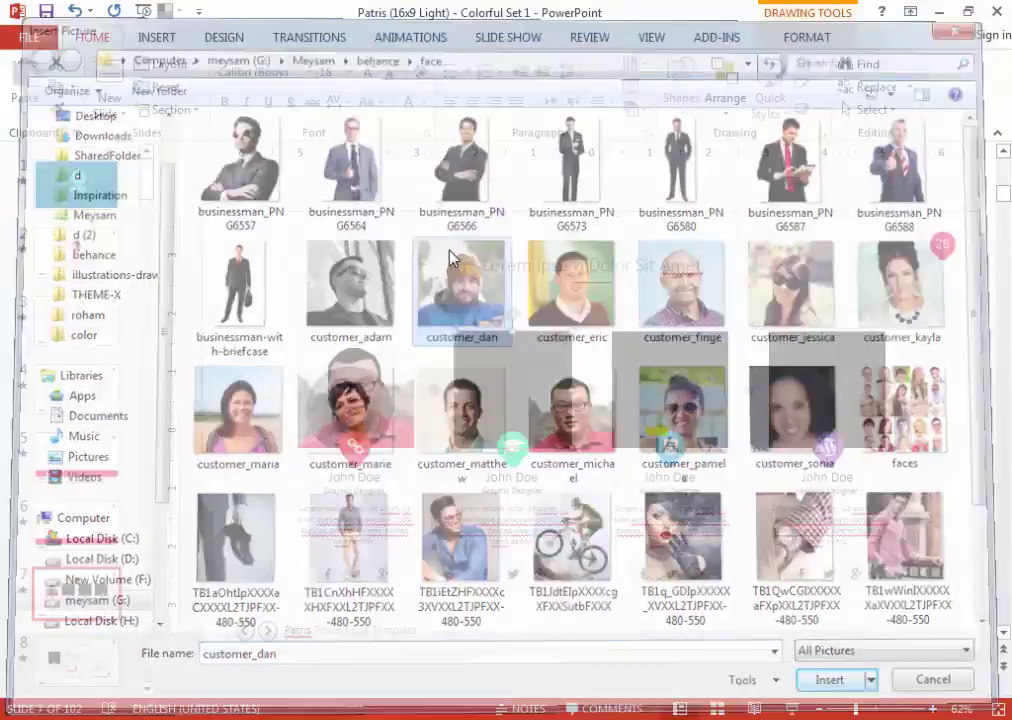
pyautogui.click(648, 345)
pyautogui.click(818, 64)
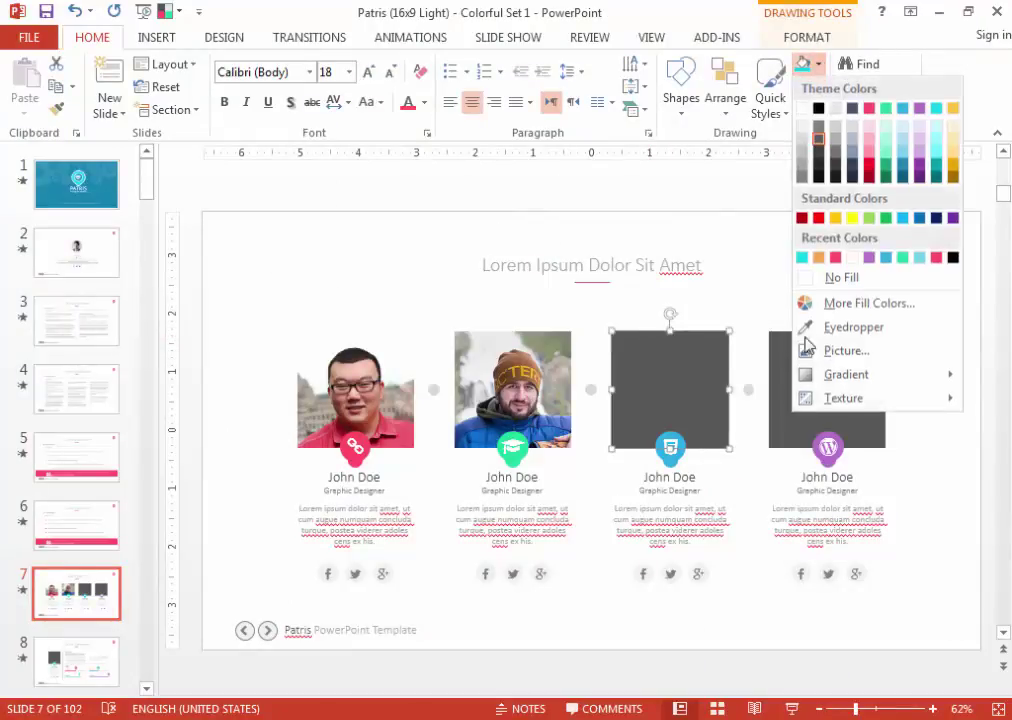
pyautogui.click(820, 350)
pyautogui.click(585, 416)
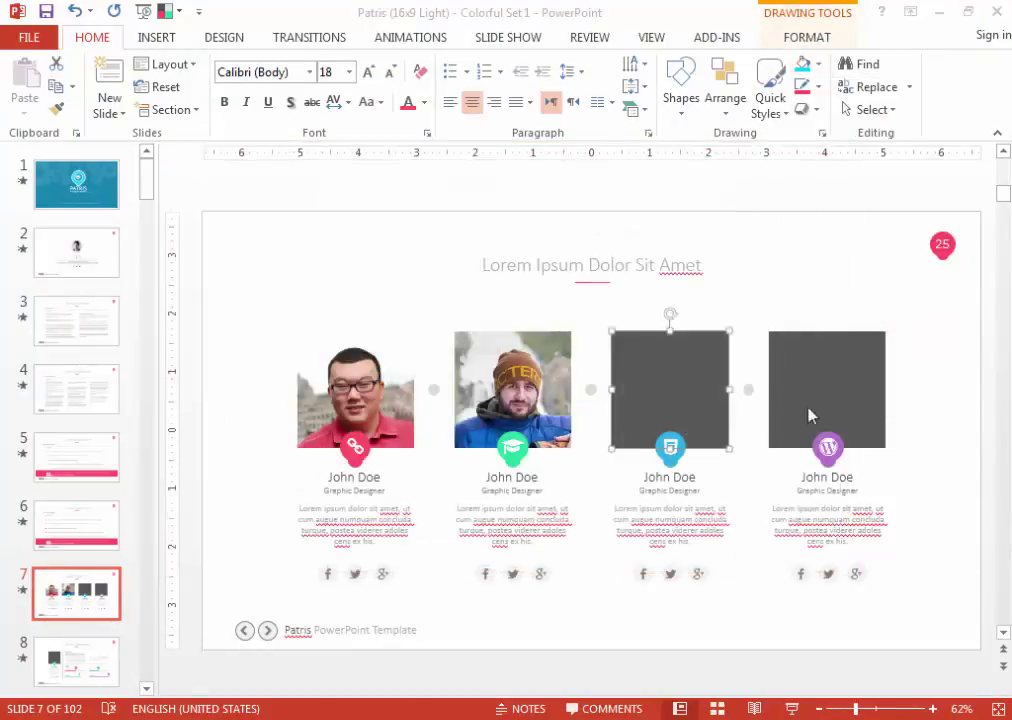
pyautogui.doubleClick(910, 290)
# Fill the fourth square with the smiling woman's photo, then scroll to slide 9.
pyautogui.click(809, 356)
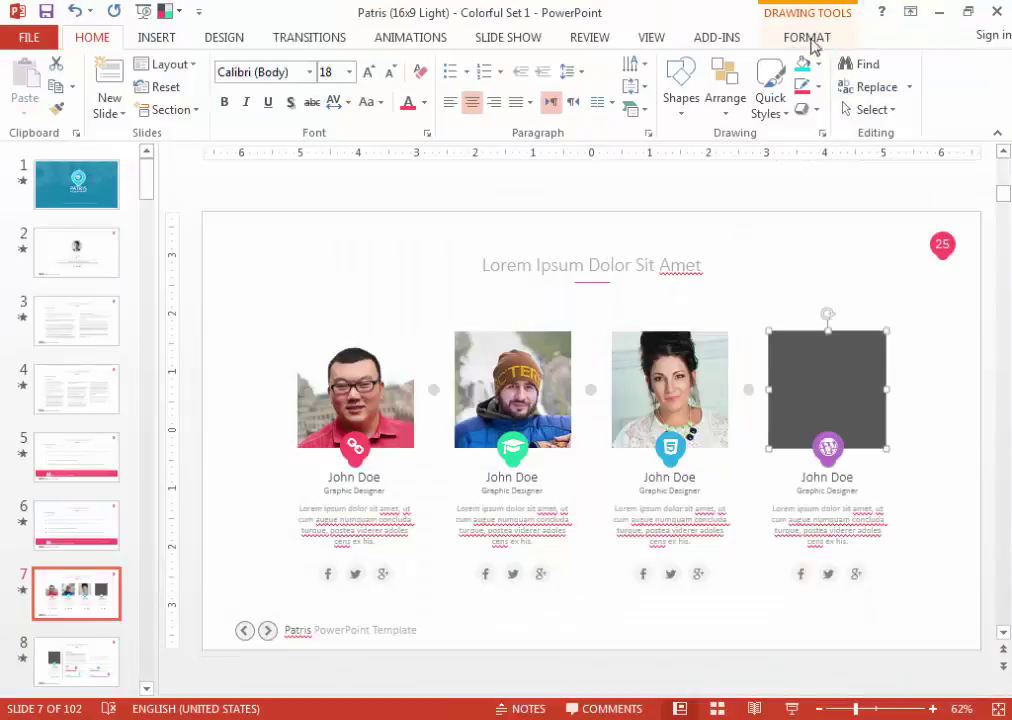
pyautogui.click(818, 64)
pyautogui.click(825, 350)
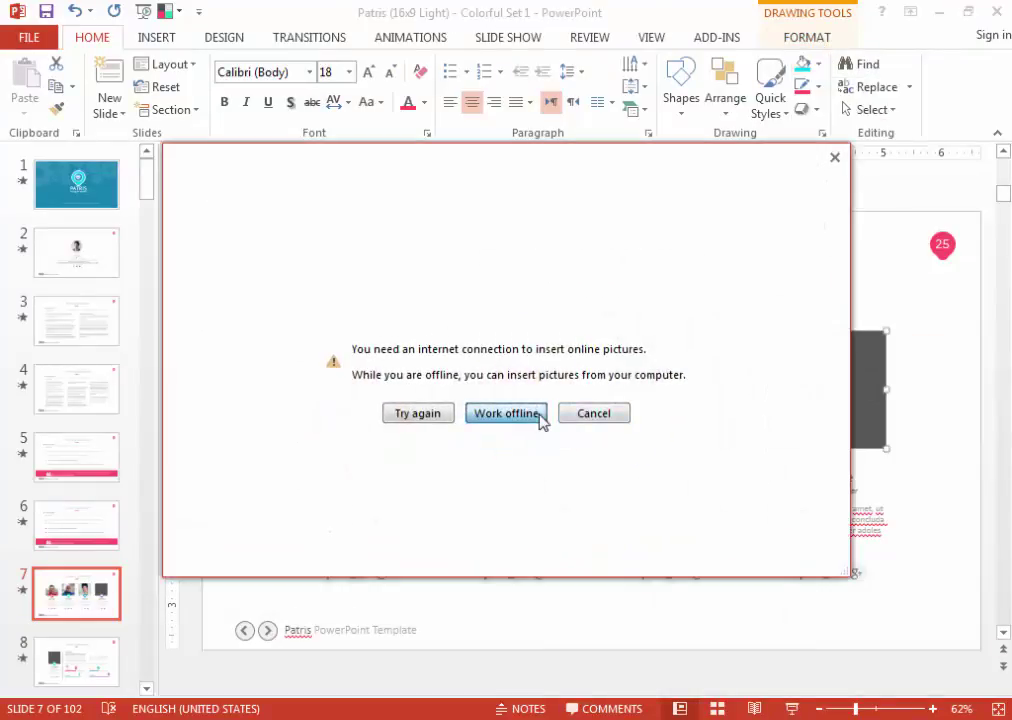
pyautogui.click(540, 416)
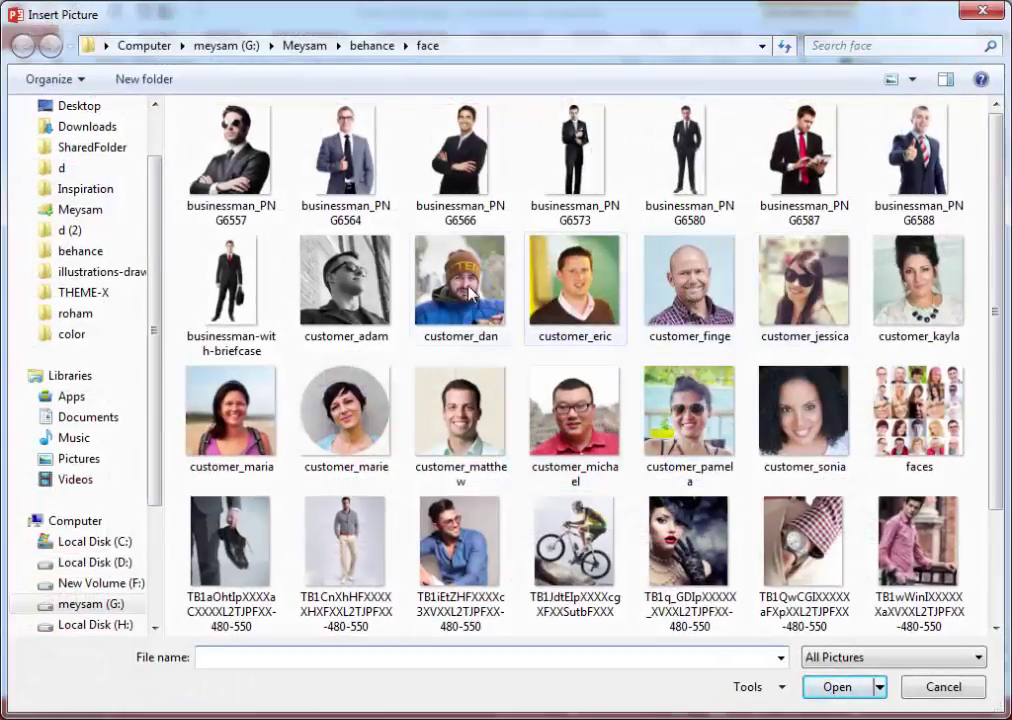
pyautogui.doubleClick(230, 410)
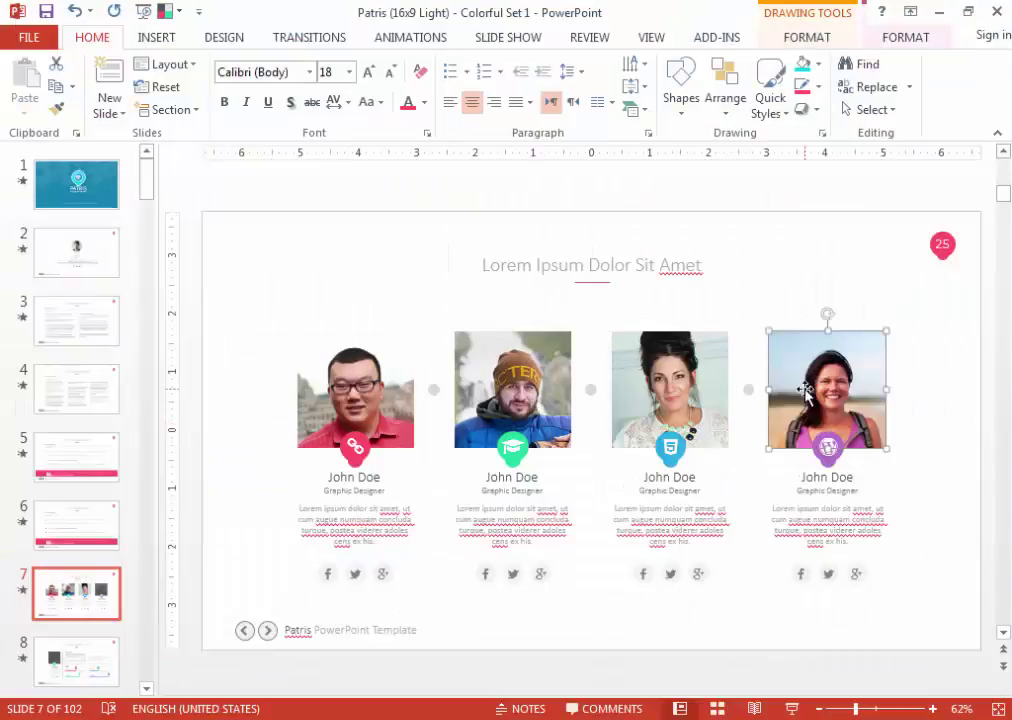
pyautogui.click(916, 371)
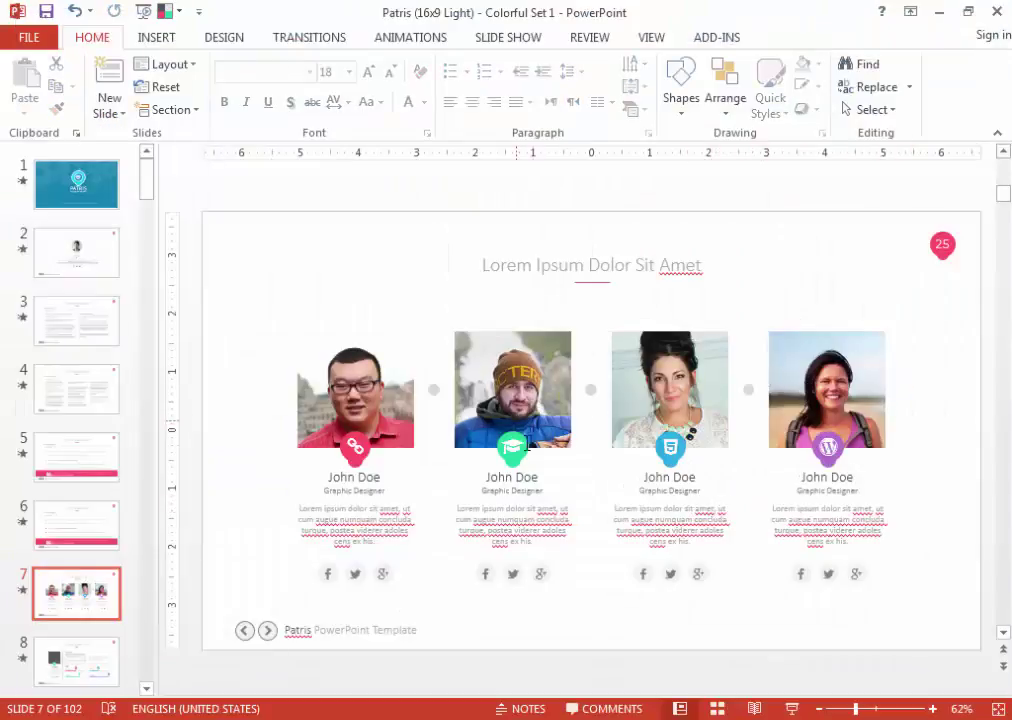
pyautogui.scroll(-1, 707, 461)
# Fill slide 8's grey photo square with the team-1 portrait from the face folder.
pyautogui.scroll(-1, 511, 440)
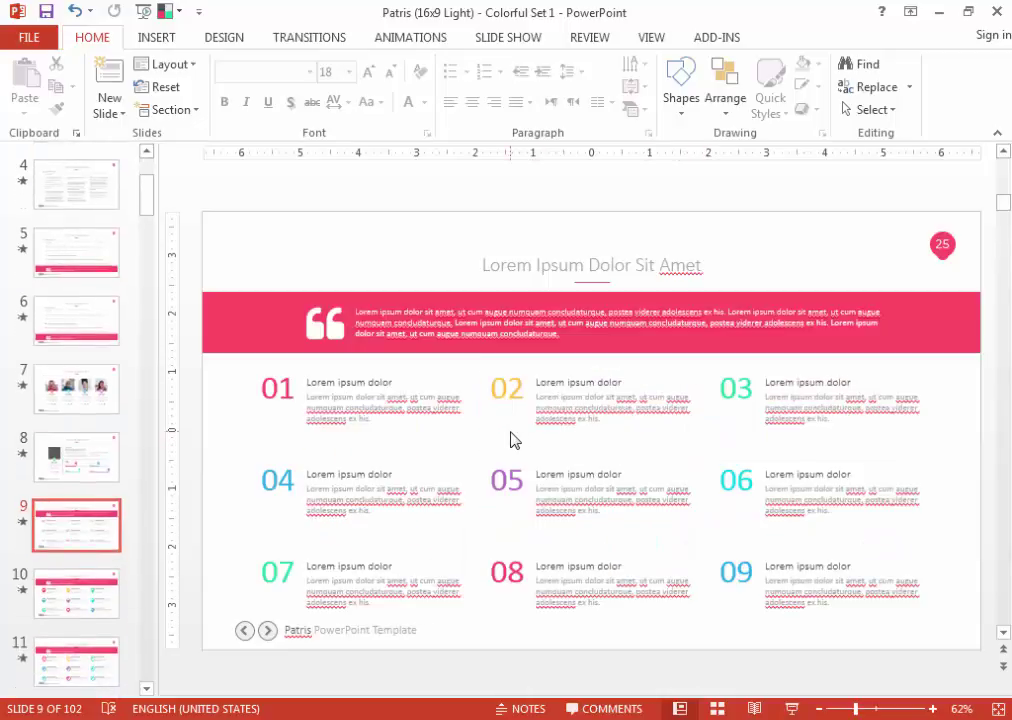
pyautogui.scroll(1, 511, 440)
pyautogui.click(368, 375)
pyautogui.click(816, 64)
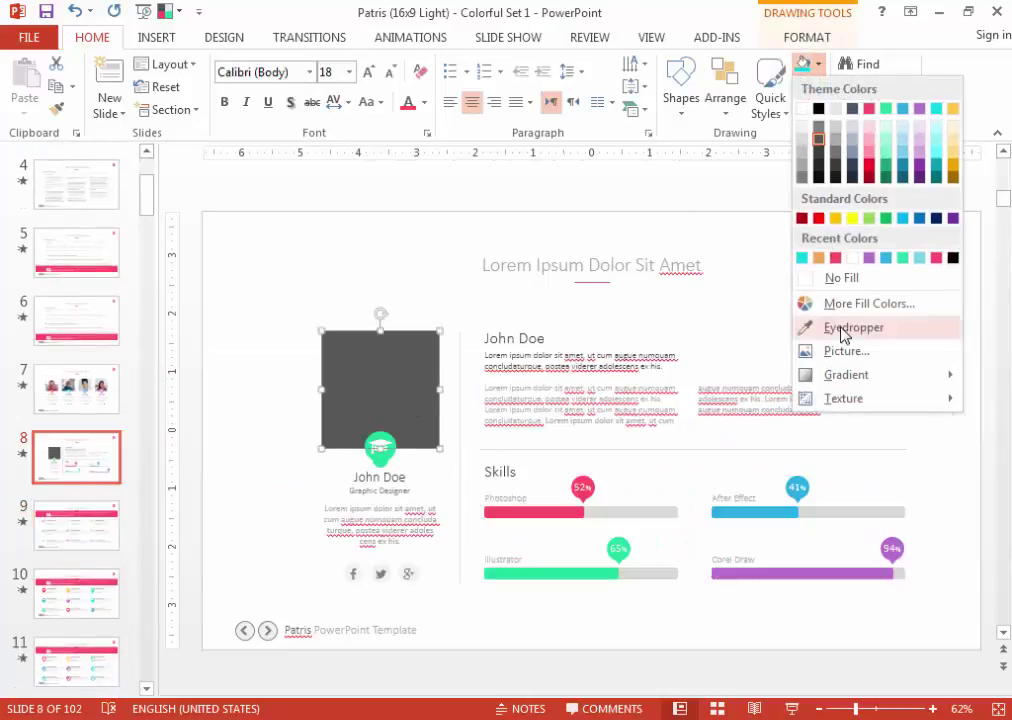
pyautogui.click(848, 351)
pyautogui.click(508, 413)
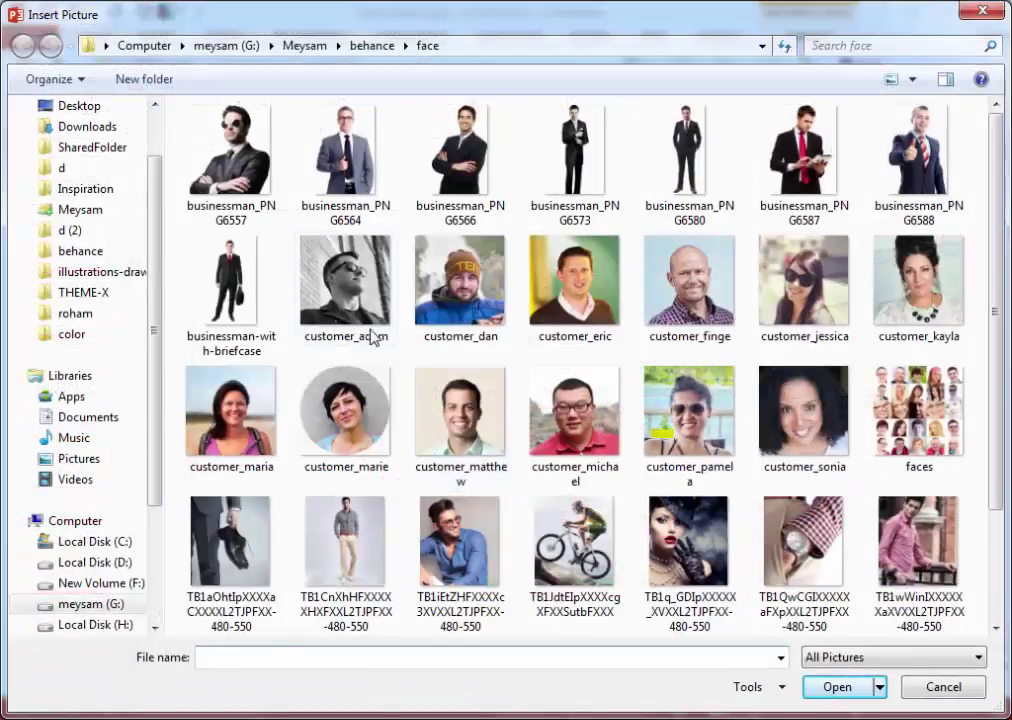
pyautogui.click(230, 545)
pyautogui.scroll(-1, 240, 540)
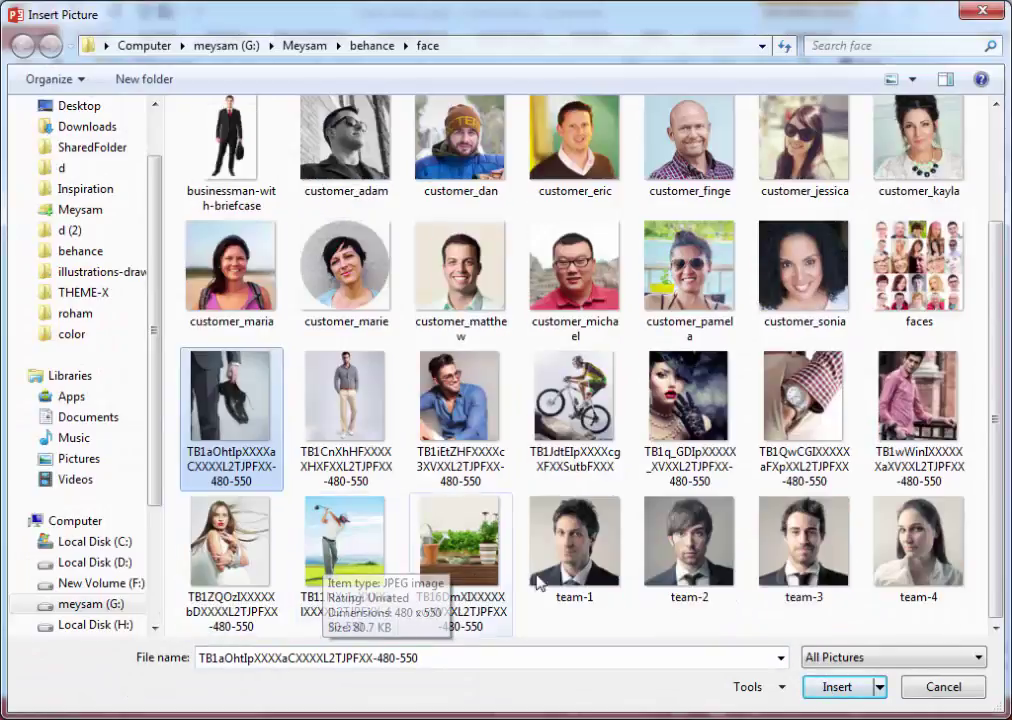
pyautogui.doubleClick(540, 578)
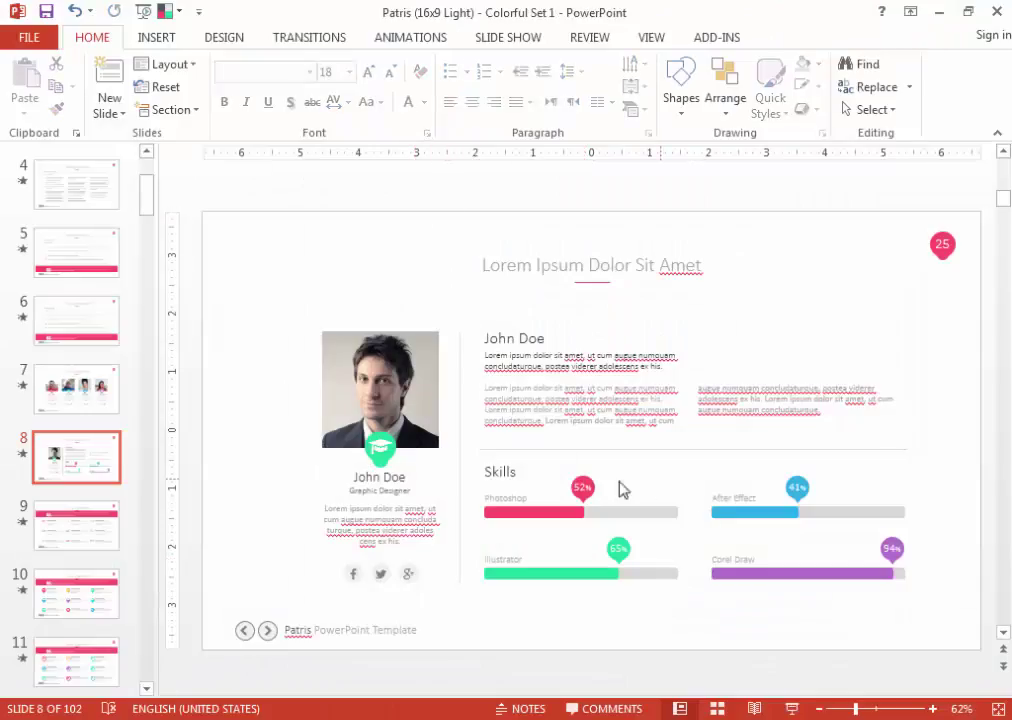
pyautogui.click(563, 515)
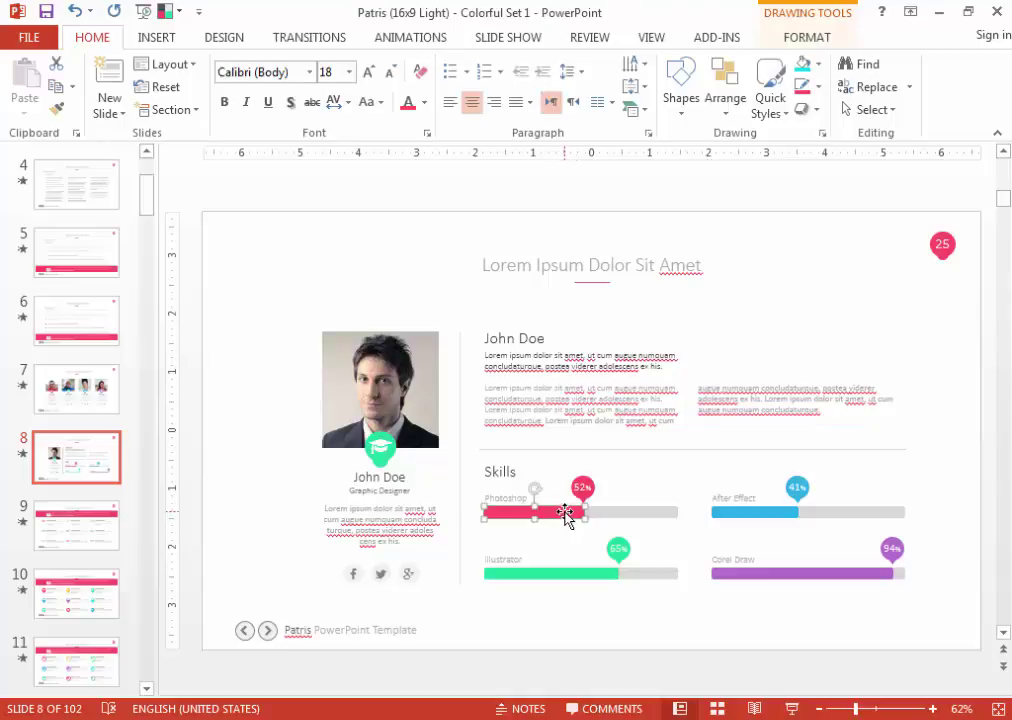
# Lengthen the pink Photoshop bar and move its 52% bubble to the bar's new end.
pyautogui.scroll(5, 565, 514)
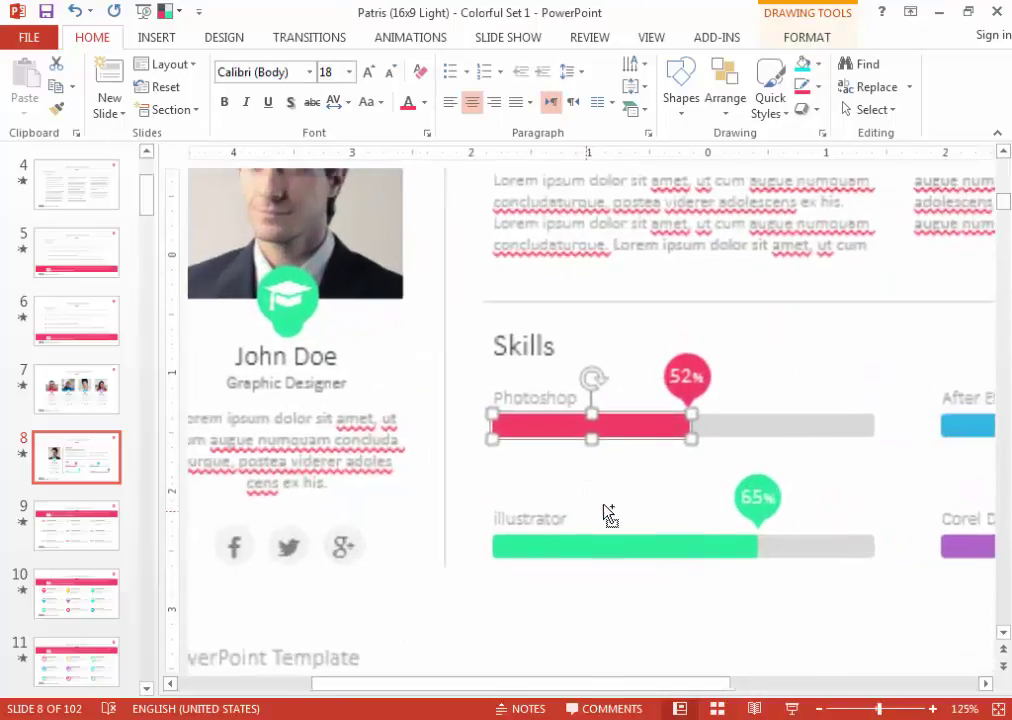
pyautogui.scroll(5, 605, 515)
pyautogui.moveTo(754, 420); pyautogui.dragTo(893, 421)
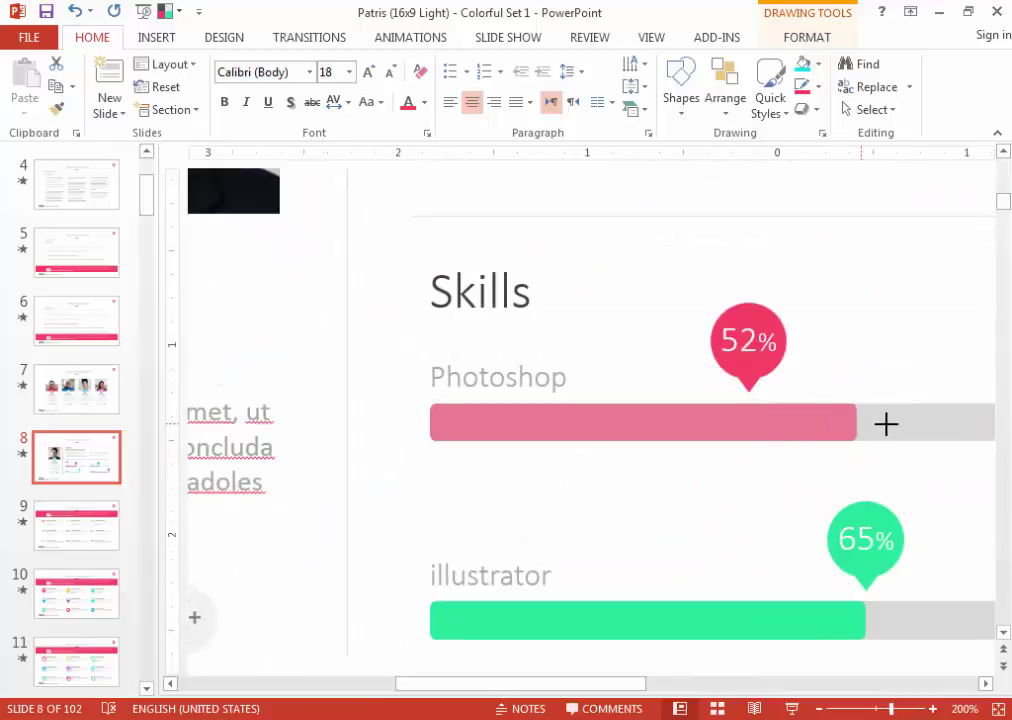
pyautogui.moveTo(574, 684); pyautogui.dragTo(650, 684)
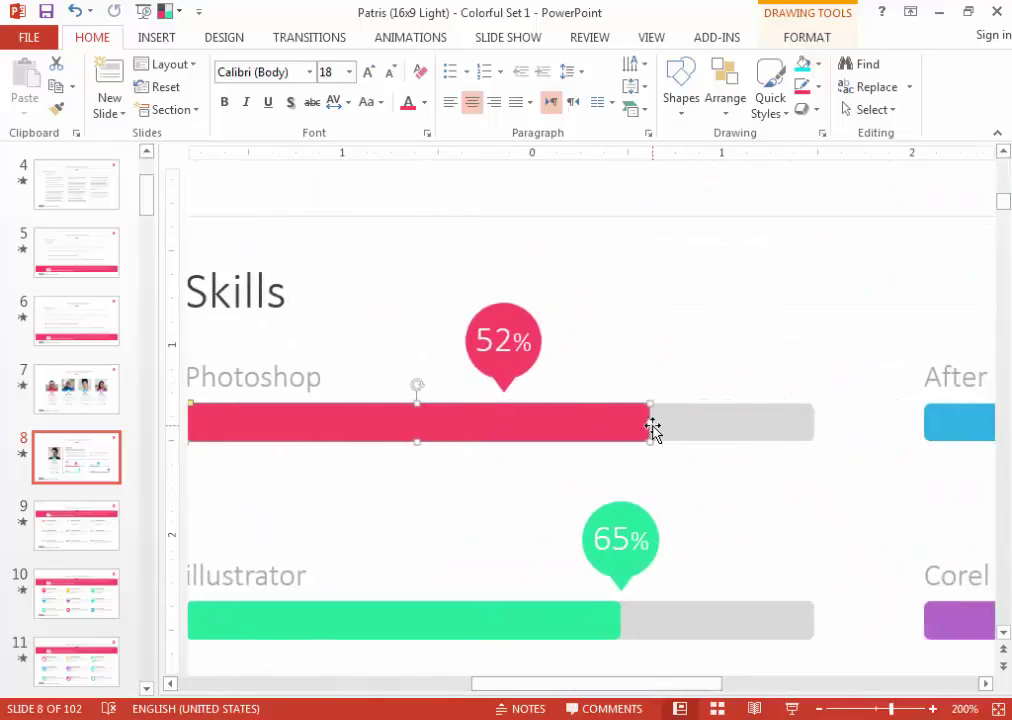
pyautogui.moveTo(650, 424); pyautogui.dragTo(691, 423)
pyautogui.click(560, 271)
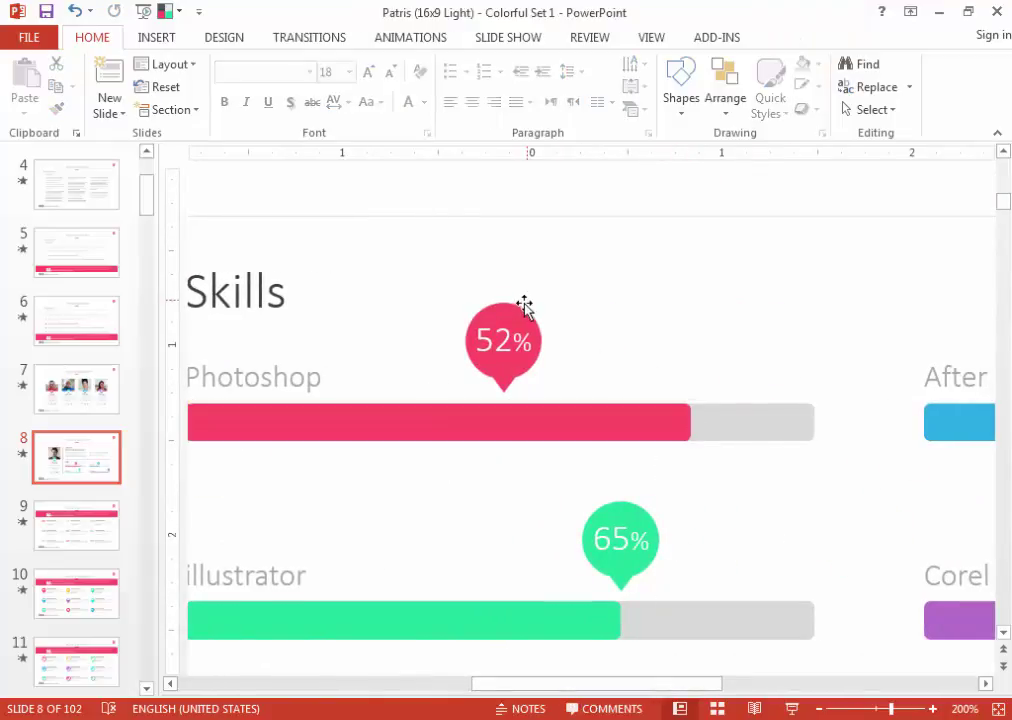
pyautogui.click(535, 314)
pyautogui.moveTo(520, 312); pyautogui.dragTo(703, 328)
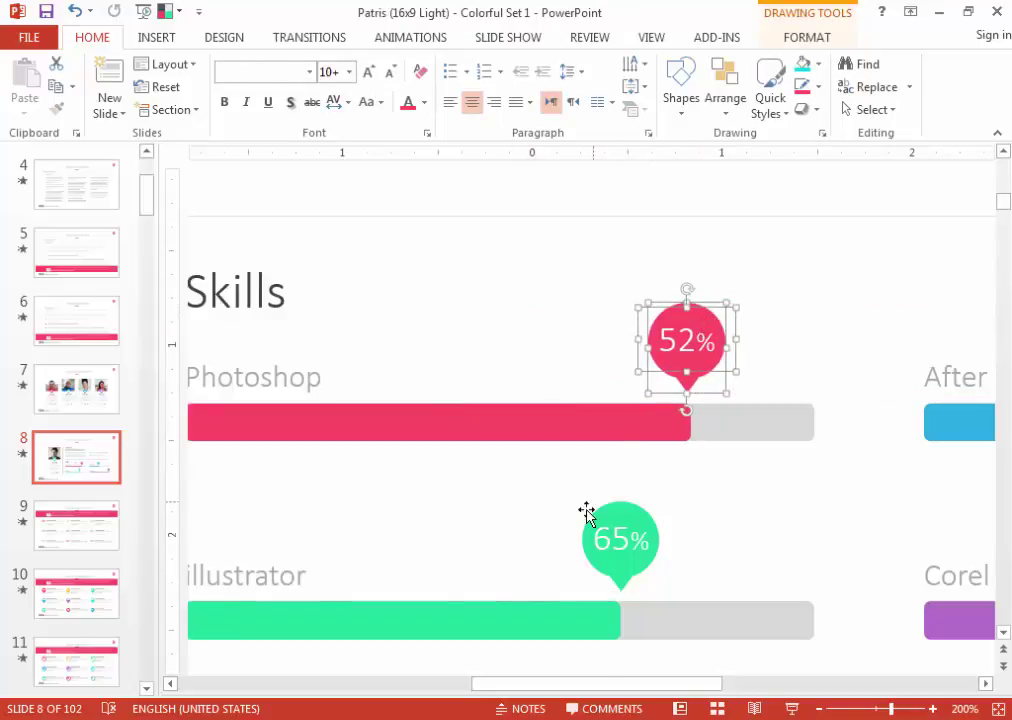
# Shorten the green Illustrator bar and move its 65% bubble to match.
pyautogui.click(544, 614)
pyautogui.click(612, 620)
pyautogui.moveTo(621, 619); pyautogui.dragTo(420, 619)
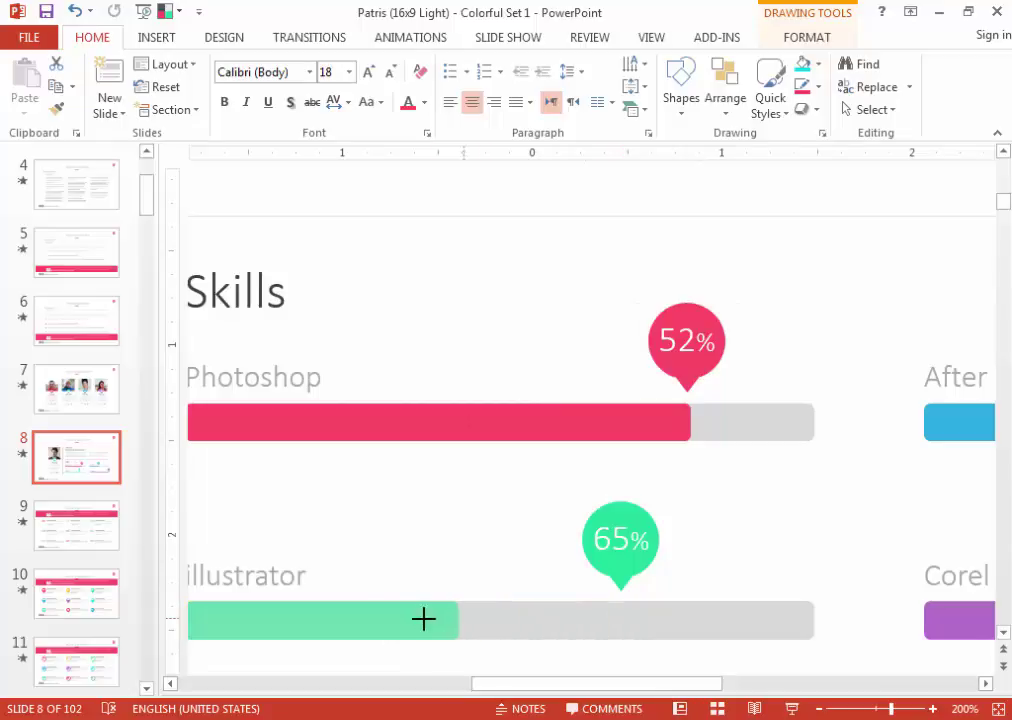
pyautogui.click(617, 513)
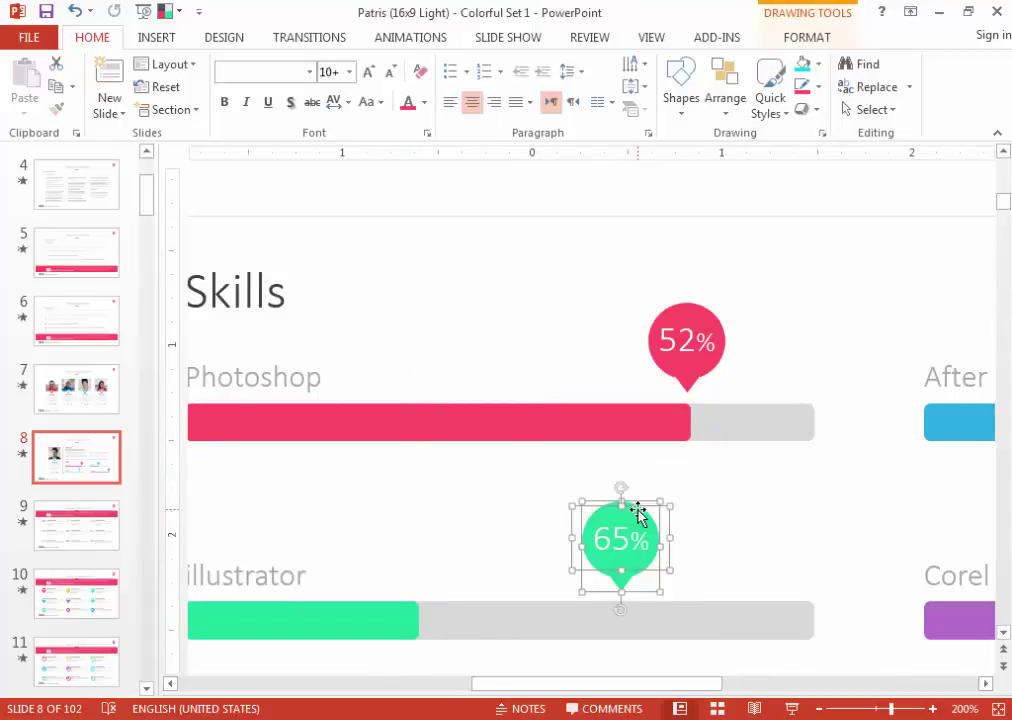
pyautogui.moveTo(640, 497); pyautogui.dragTo(436, 497)
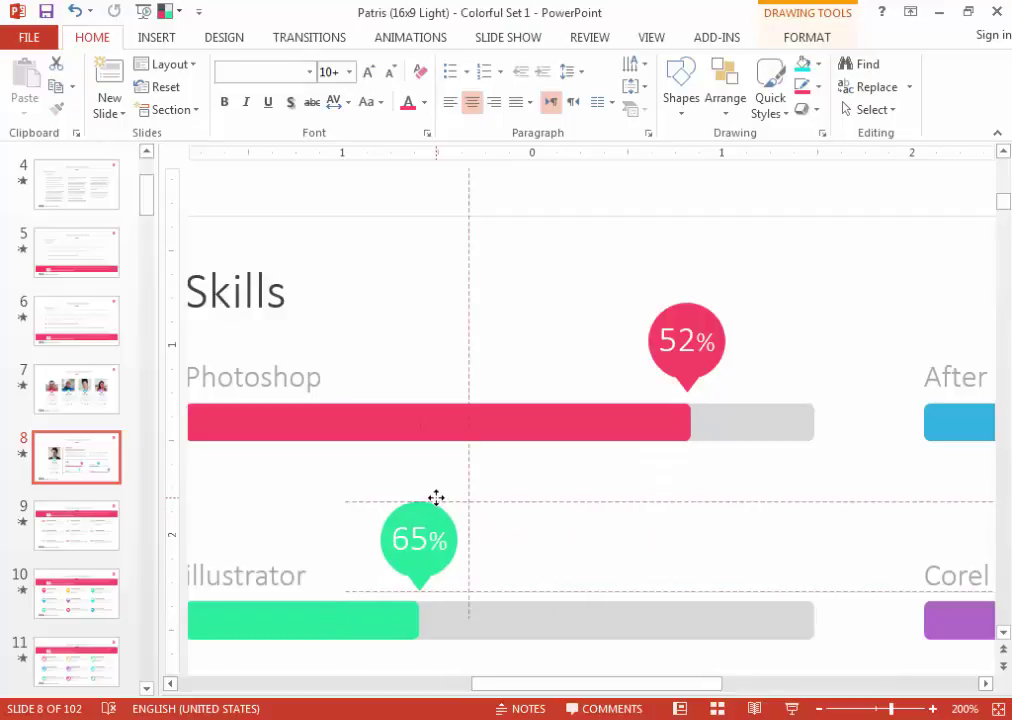
pyautogui.keyDown('ctrl'); pyautogui.scroll(-3, 542, 560); pyautogui.keyUp('ctrl')
pyautogui.keyDown('ctrl'); pyautogui.scroll(-2, 621, 610); pyautogui.keyUp('ctrl')
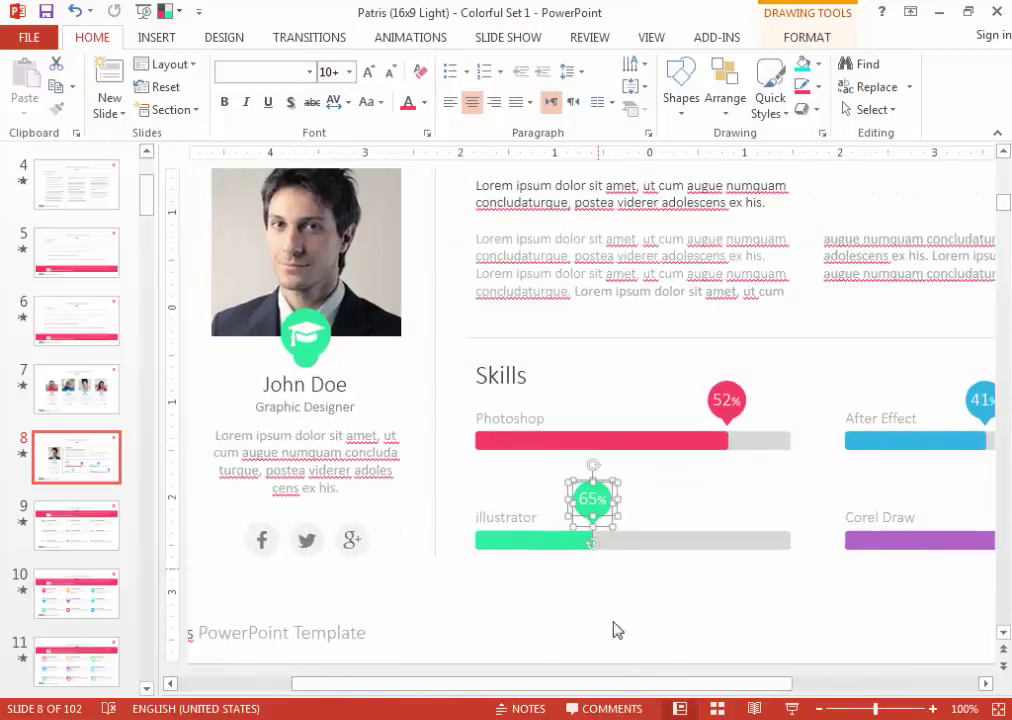
pyautogui.moveTo(650, 690); pyautogui.dragTo(785, 689)
pyautogui.click(806, 562)
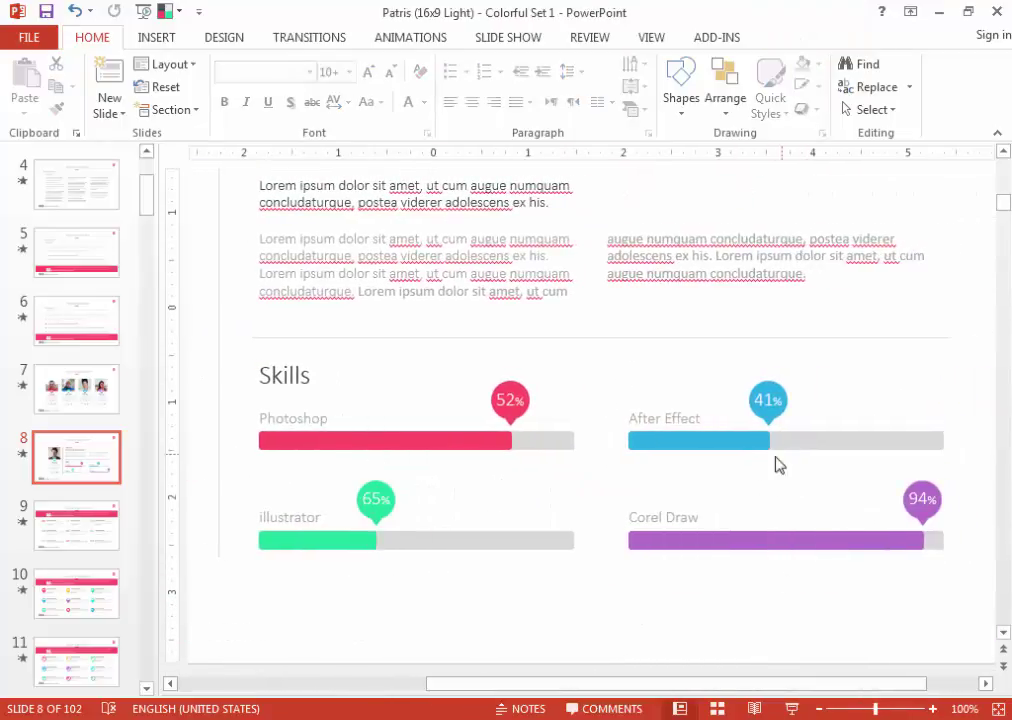
# Stretch the blue After Effect bar further right and move its 41% bubble to the new end.
pyautogui.click(758, 452)
pyautogui.keyDown('ctrl'); pyautogui.scroll(3, 784, 458); pyautogui.keyUp('ctrl')
pyautogui.keyDown('ctrl'); pyautogui.scroll(2, 739, 427); pyautogui.keyUp('ctrl')
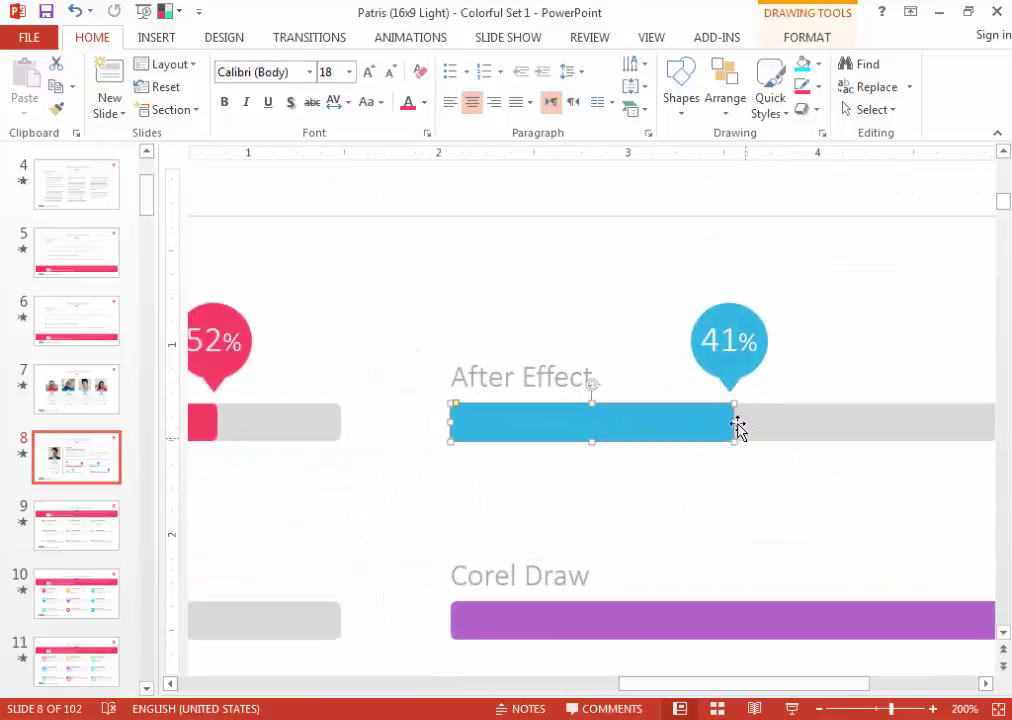
pyautogui.moveTo(802, 425); pyautogui.dragTo(935, 422)
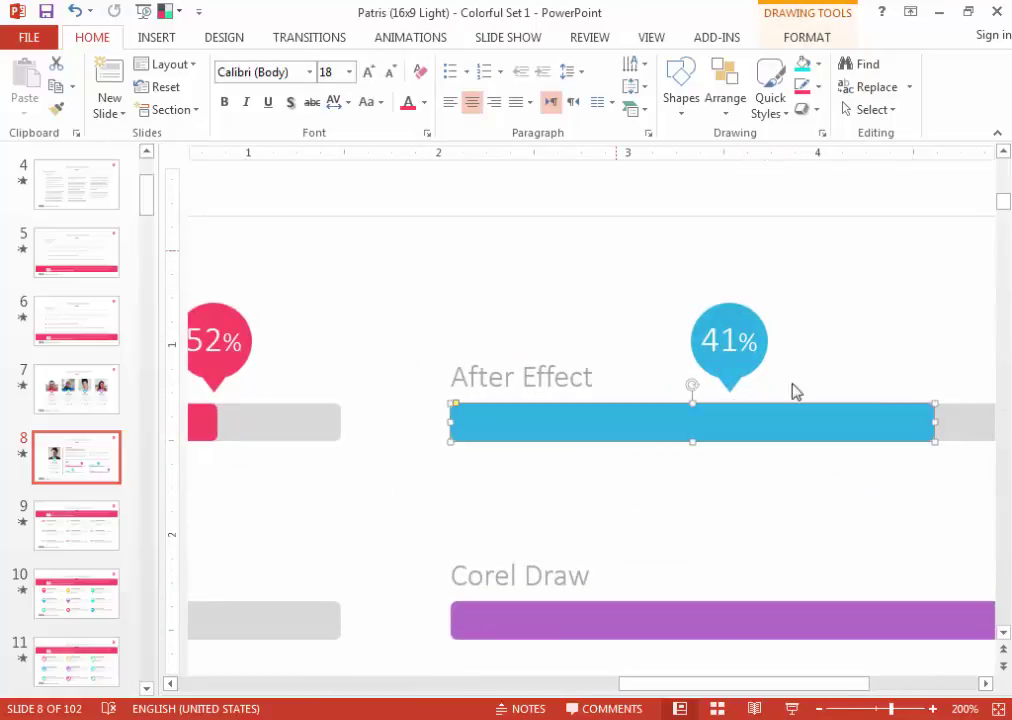
pyautogui.click(750, 330)
pyautogui.moveTo(765, 312); pyautogui.dragTo(947, 337)
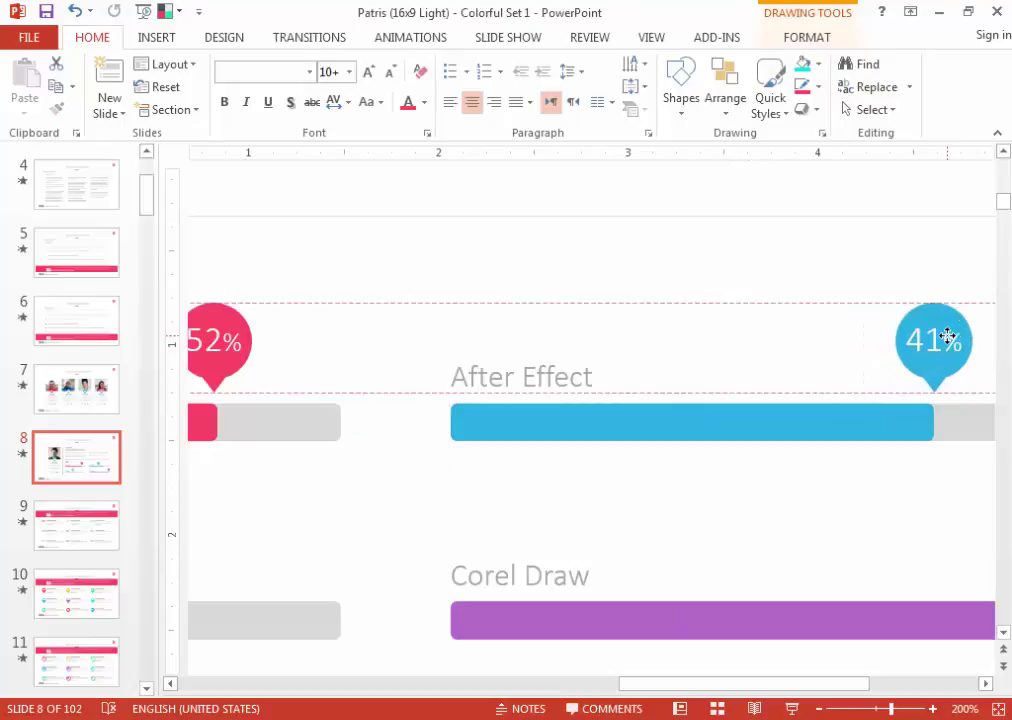
pyautogui.keyDown('ctrl'); pyautogui.scroll(-3, 754, 497); pyautogui.keyUp('ctrl')
pyautogui.keyDown('ctrl'); pyautogui.scroll(-6, 682, 619); pyautogui.keyUp('ctrl')
pyautogui.keyDown('ctrl'); pyautogui.scroll(-1, 541, 587); pyautogui.keyUp('ctrl')
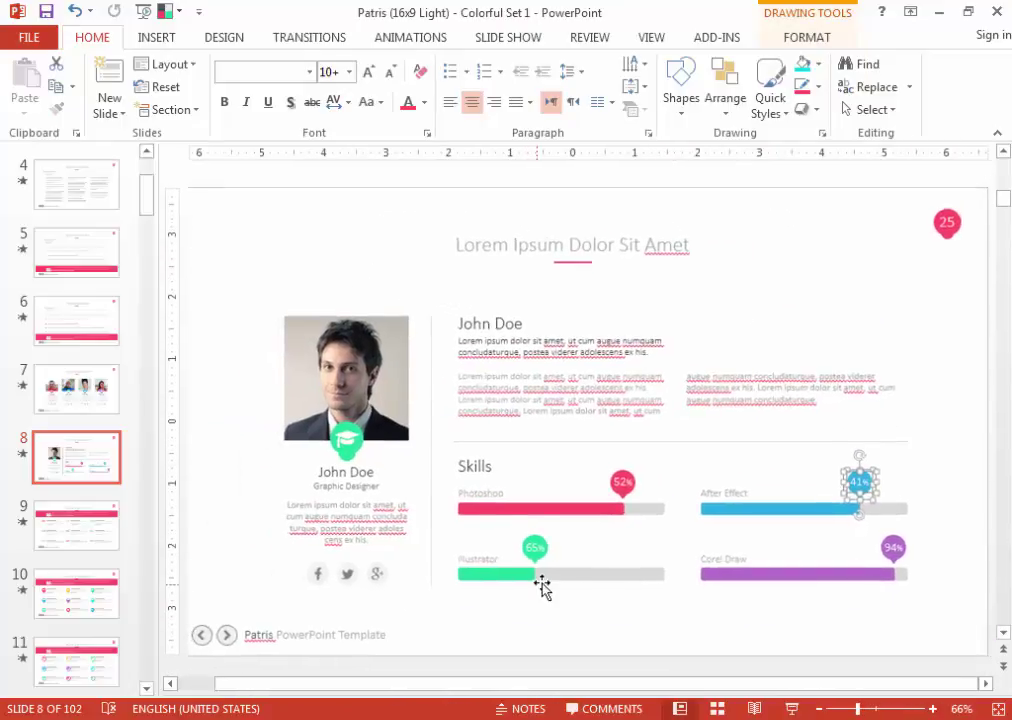
pyautogui.click(544, 626)
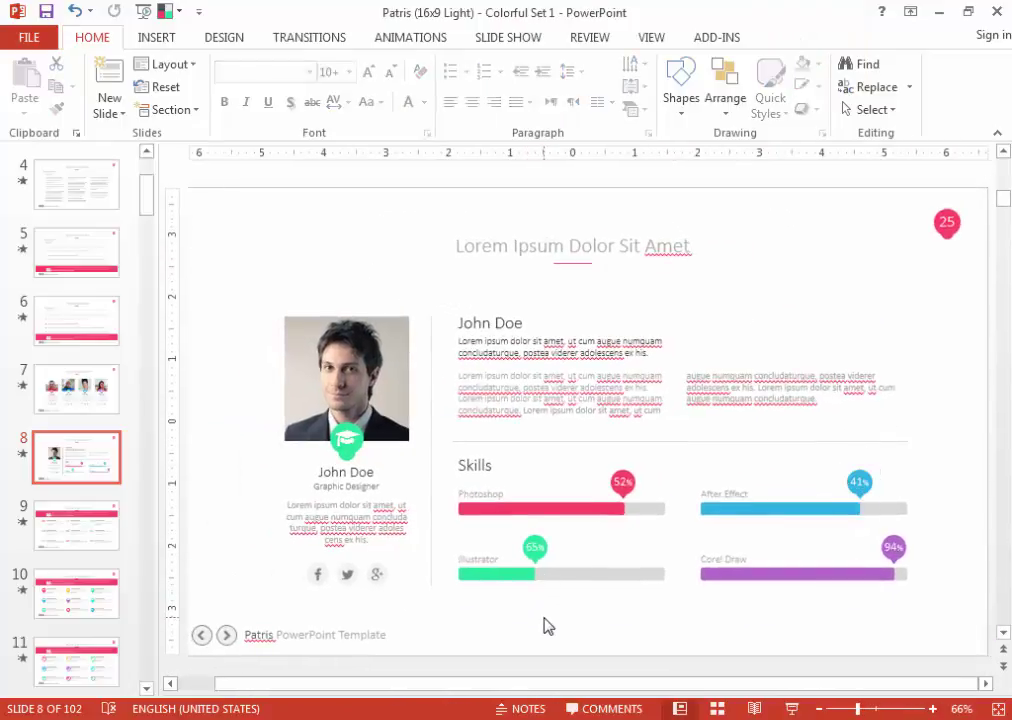
# Make the John Doe heading on slide 8 bold.
pyautogui.click(560, 400)
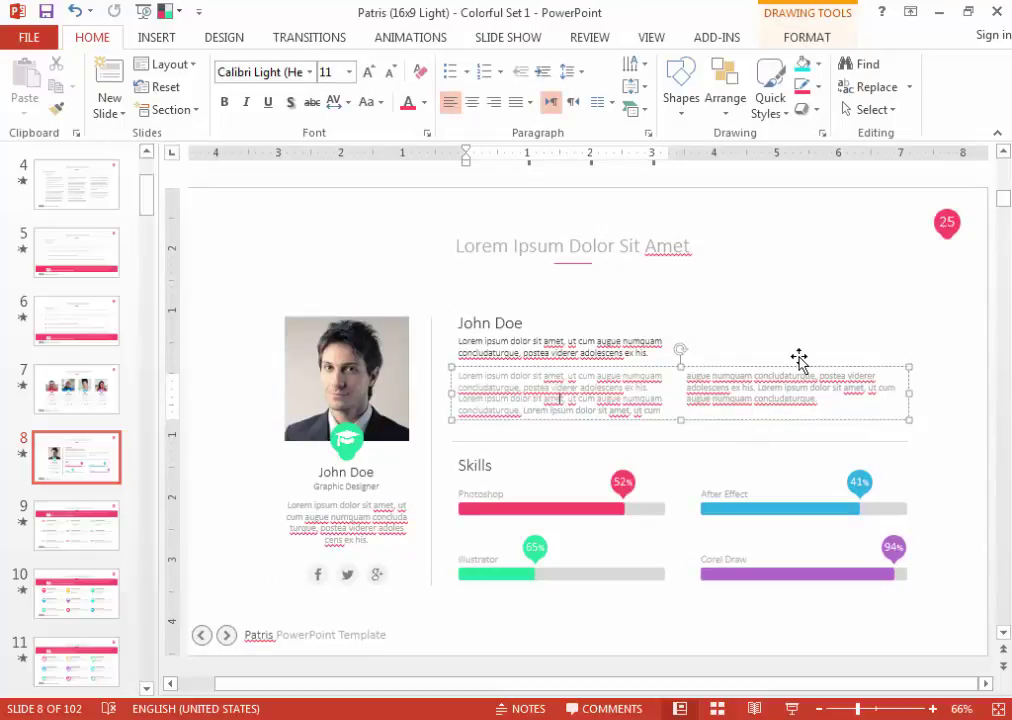
pyautogui.click(512, 322)
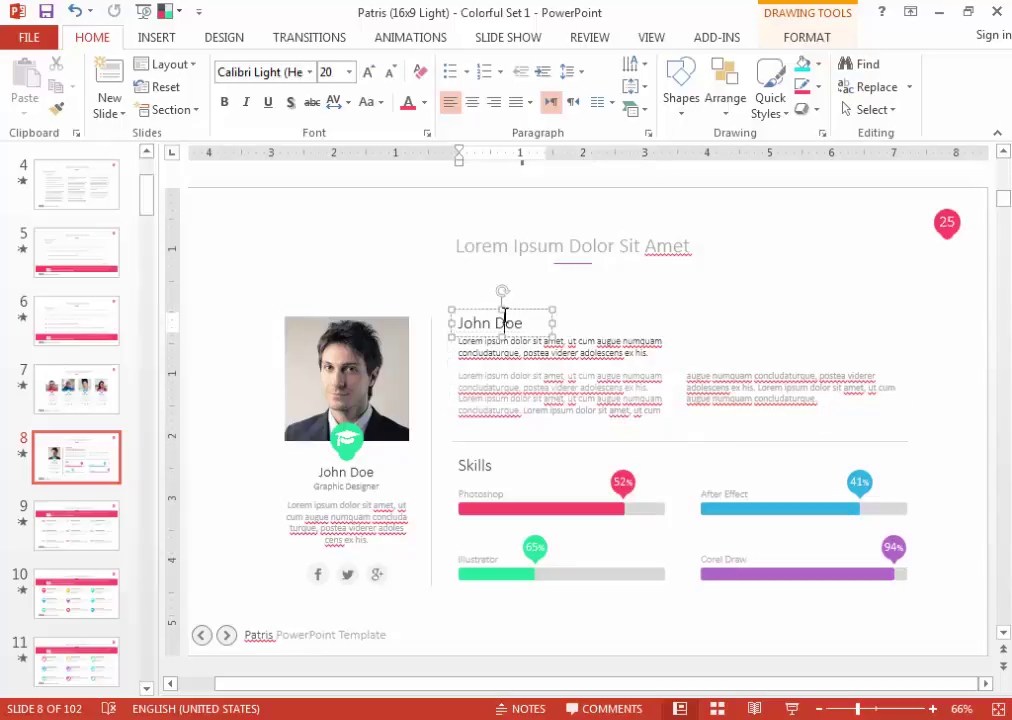
pyautogui.click(497, 318)
pyautogui.click(226, 102)
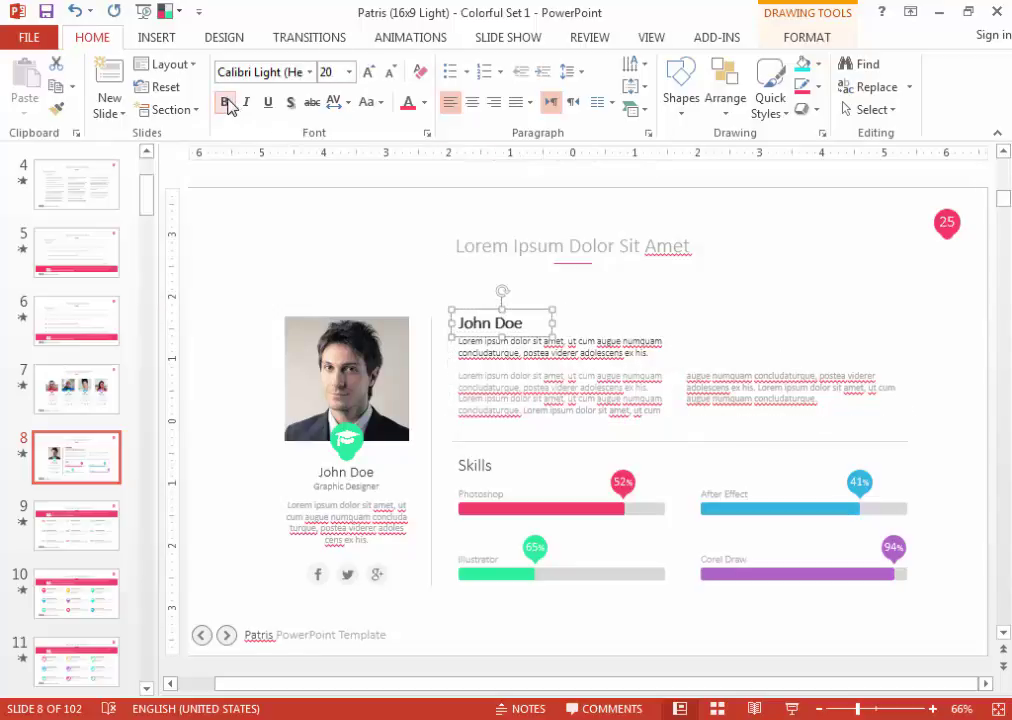
# Preview slide 8 as a slide show with Shift+F5, then exit the preview.
pyautogui.hotkey('shift', 'F5')
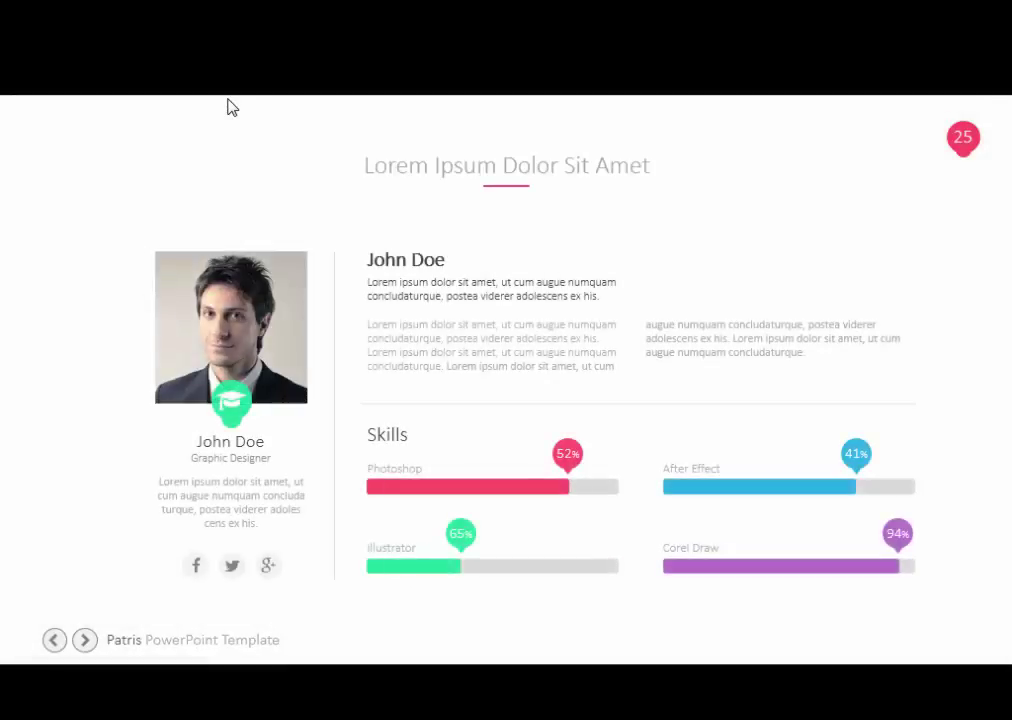
pyautogui.press('Escape')
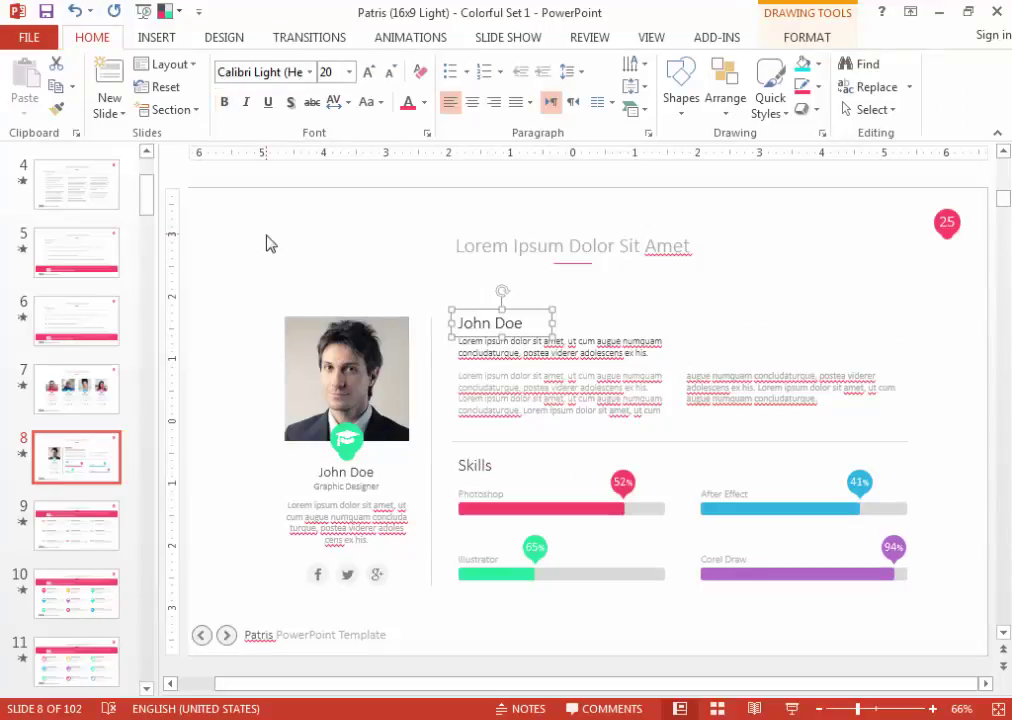
pyautogui.click(267, 242)
# Replace the globe glyph on slide 10 with the cloud-upload symbol.
pyautogui.scroll(-1, 955, 642)
pyautogui.keyDown('ctrl'); pyautogui.scroll(-1, 790, 565); pyautogui.keyUp('ctrl')
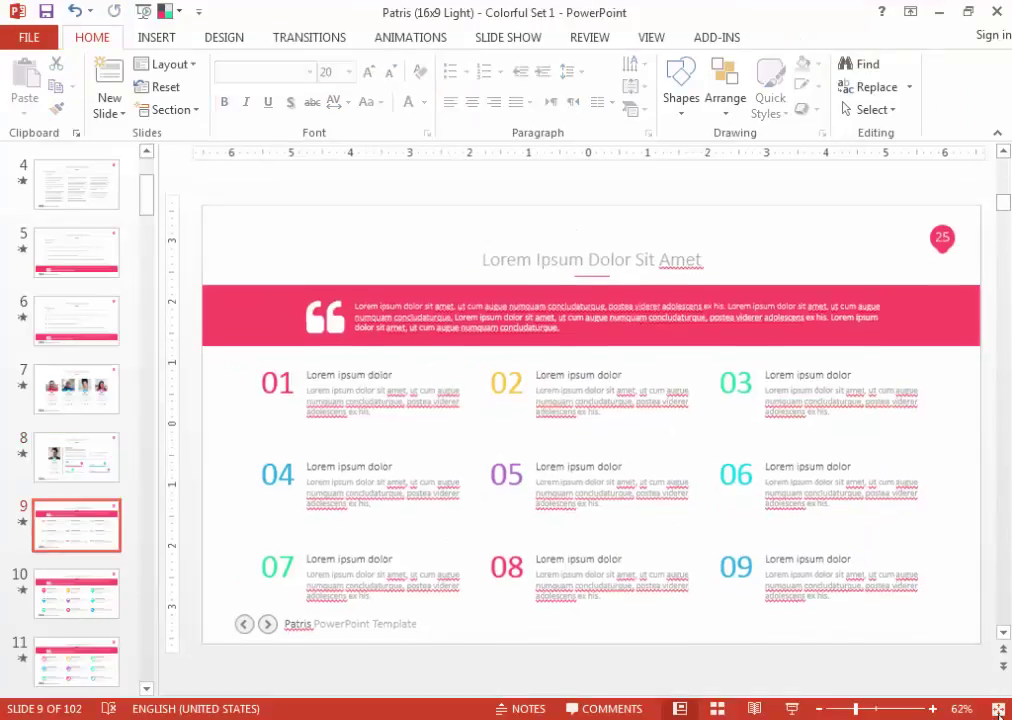
pyautogui.scroll(-1, 474, 553)
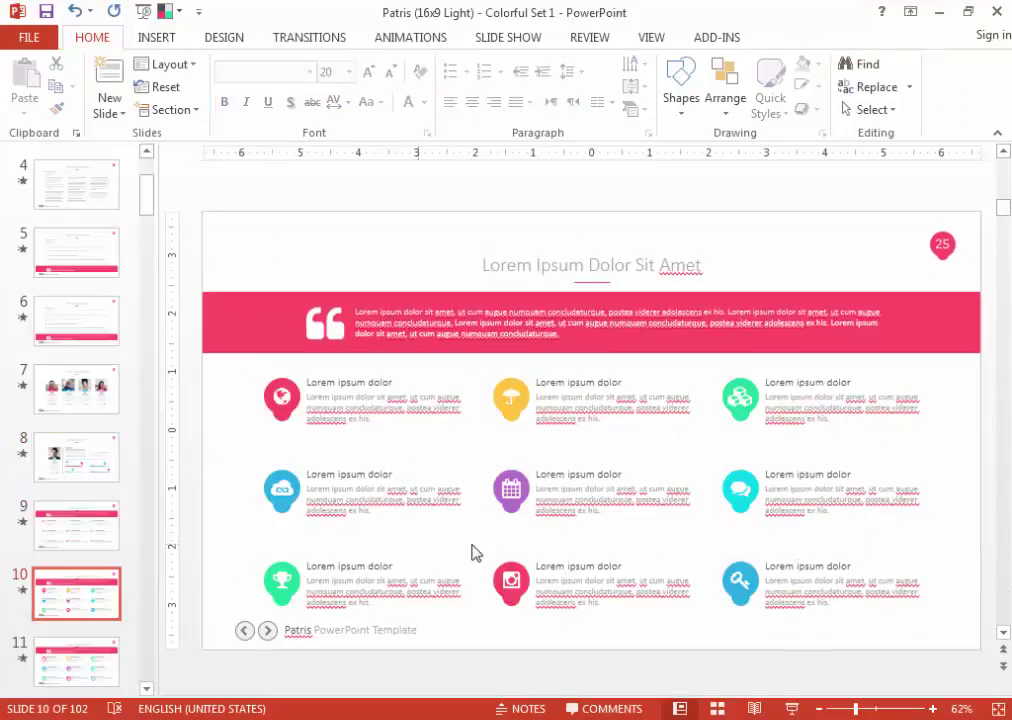
pyautogui.click(284, 396)
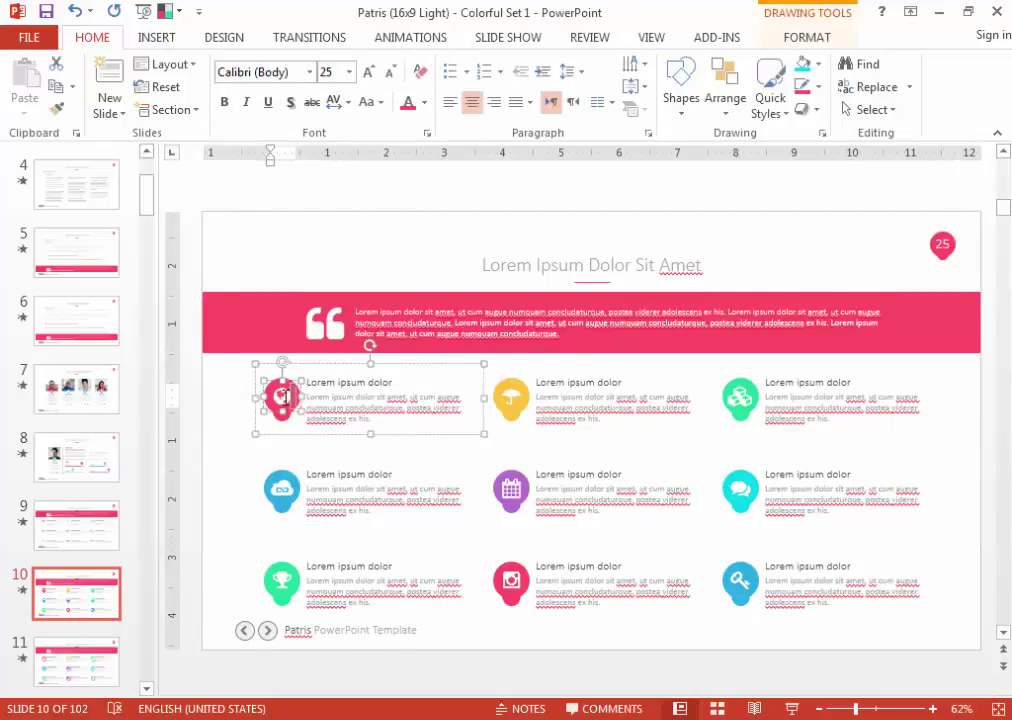
pyautogui.keyDown('ctrl'); pyautogui.scroll(5, 300, 410); pyautogui.keyUp('ctrl')
pyautogui.moveTo(420, 430); pyautogui.dragTo(380, 428)
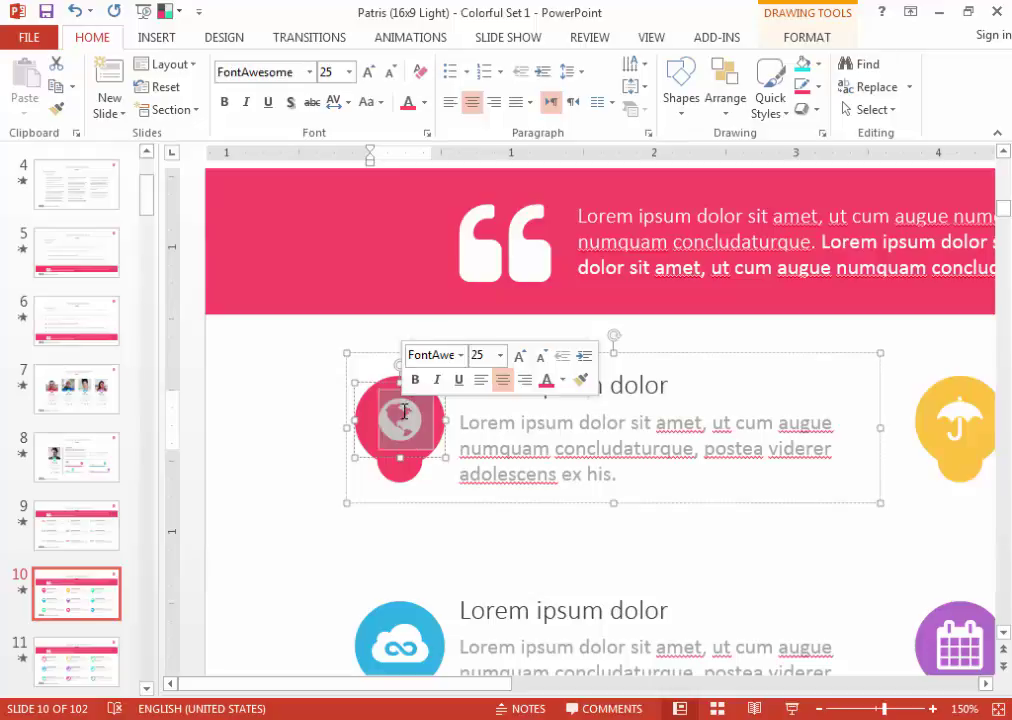
pyautogui.click(157, 38)
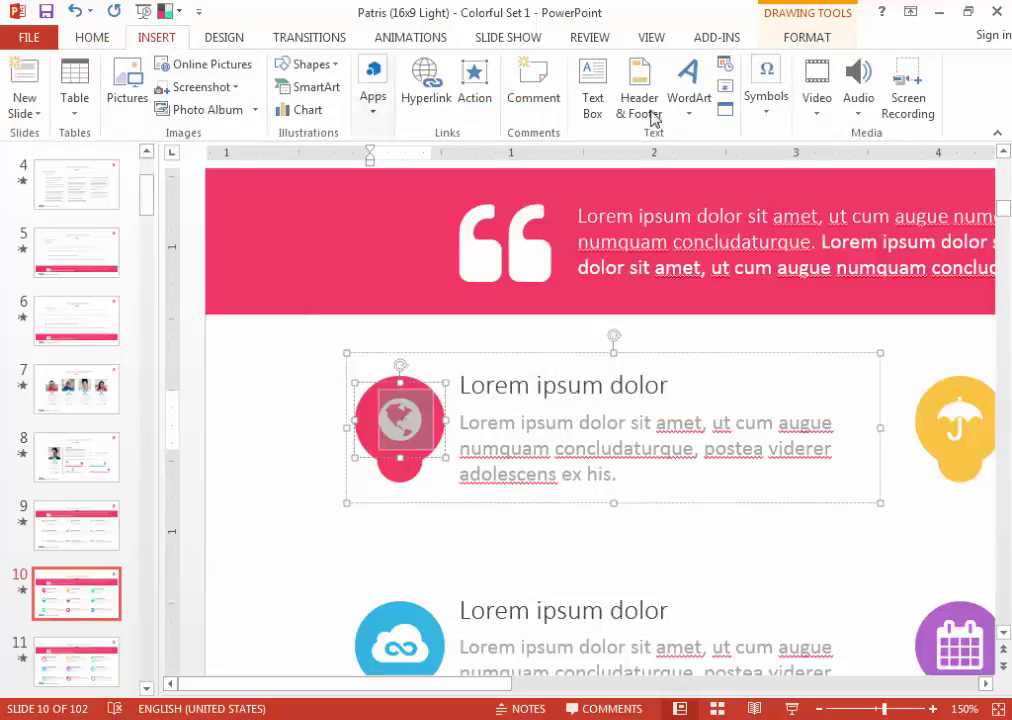
pyautogui.click(762, 80)
pyautogui.click(812, 175)
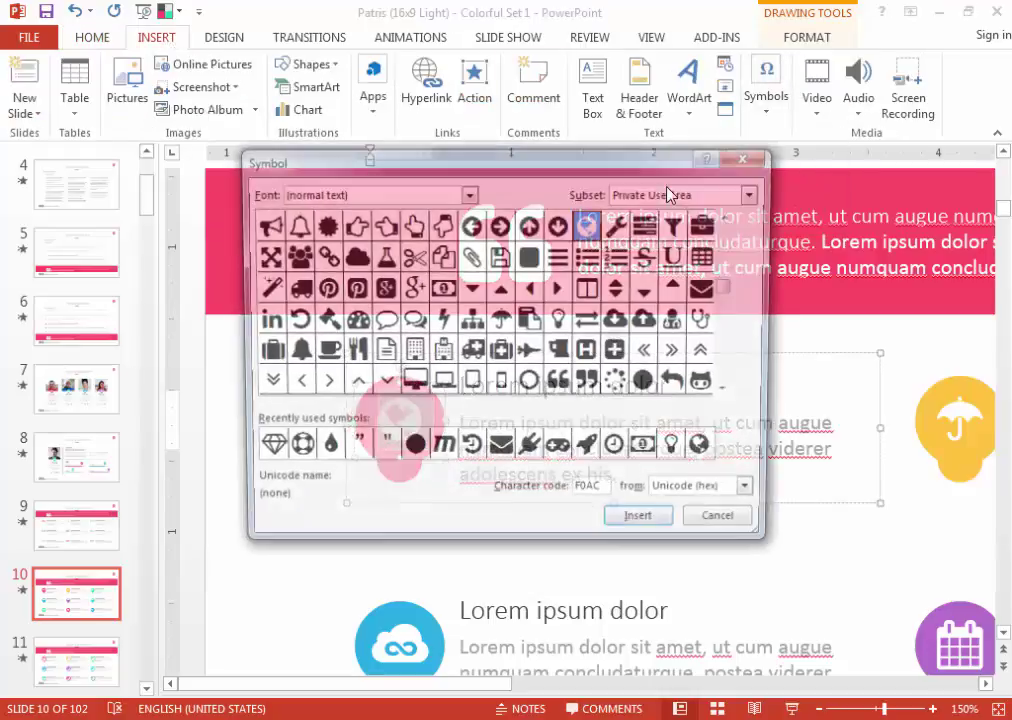
pyautogui.moveTo(452, 169); pyautogui.dragTo(718, 125)
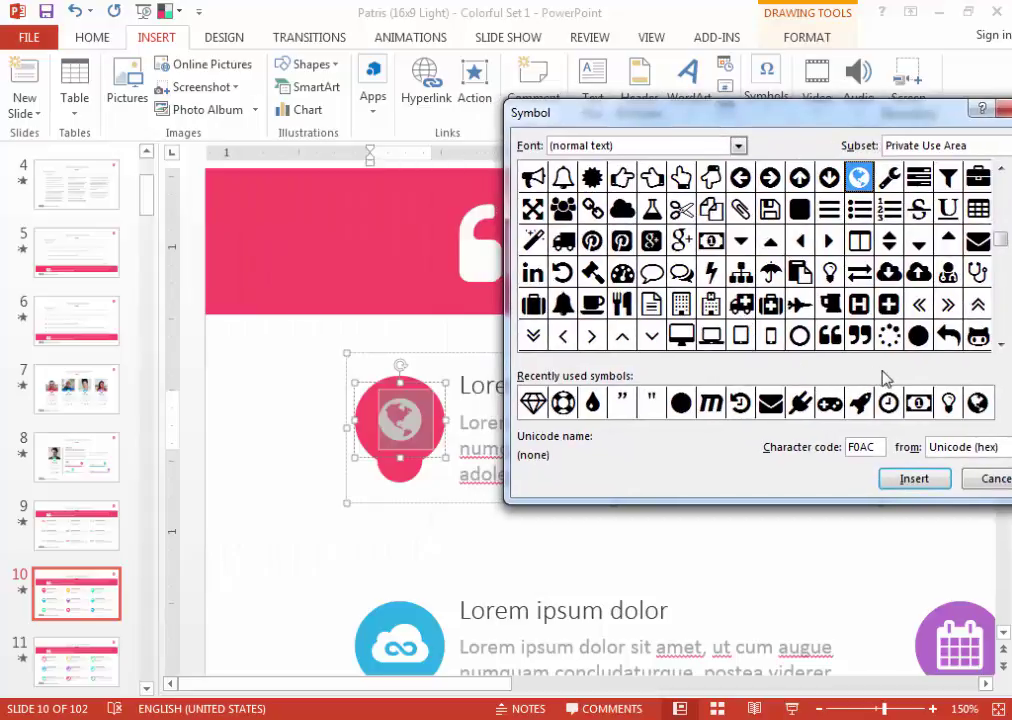
pyautogui.click(919, 272)
pyautogui.click(914, 478)
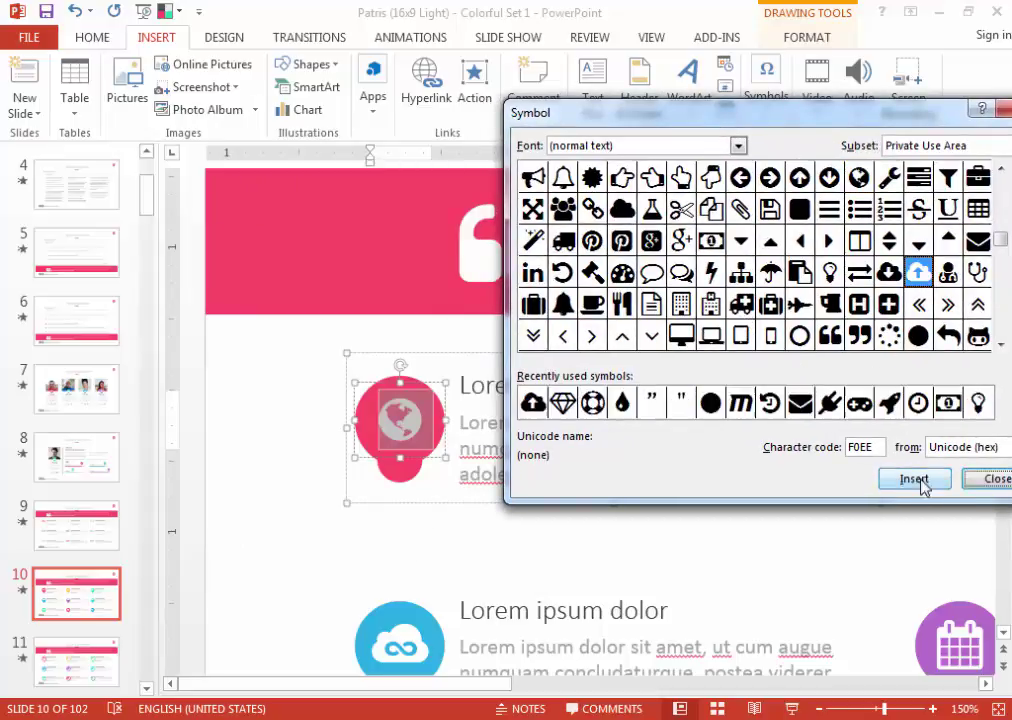
pyautogui.click(993, 478)
pyautogui.click(256, 535)
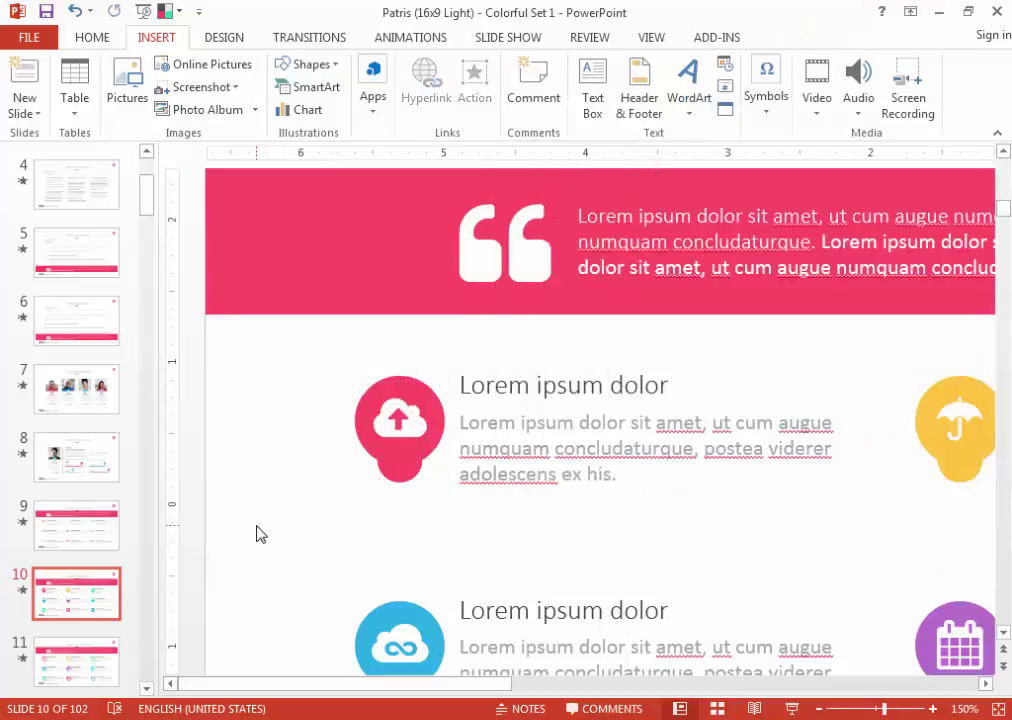
# Replace the gear glyph on slide 12 with the camera symbol.
pyautogui.keyDown('ctrl'); pyautogui.scroll(-2, 256, 535); pyautogui.keyUp('ctrl')
pyautogui.keyDown('ctrl'); pyautogui.scroll(-3, 256, 535); pyautogui.keyUp('ctrl')
pyautogui.keyDown('ctrl'); pyautogui.scroll(-1, 256, 535); pyautogui.keyUp('ctrl')
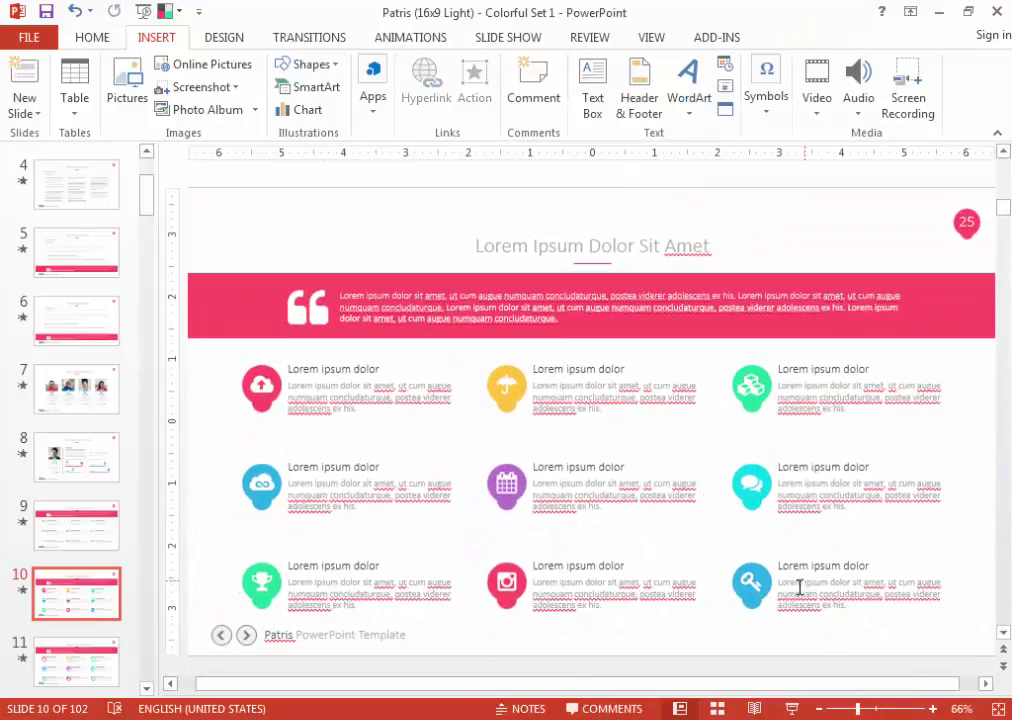
pyautogui.keyDown('ctrl'); pyautogui.scroll(-1, 775, 657); pyautogui.keyUp('ctrl')
pyautogui.scroll(-1, 822, 651)
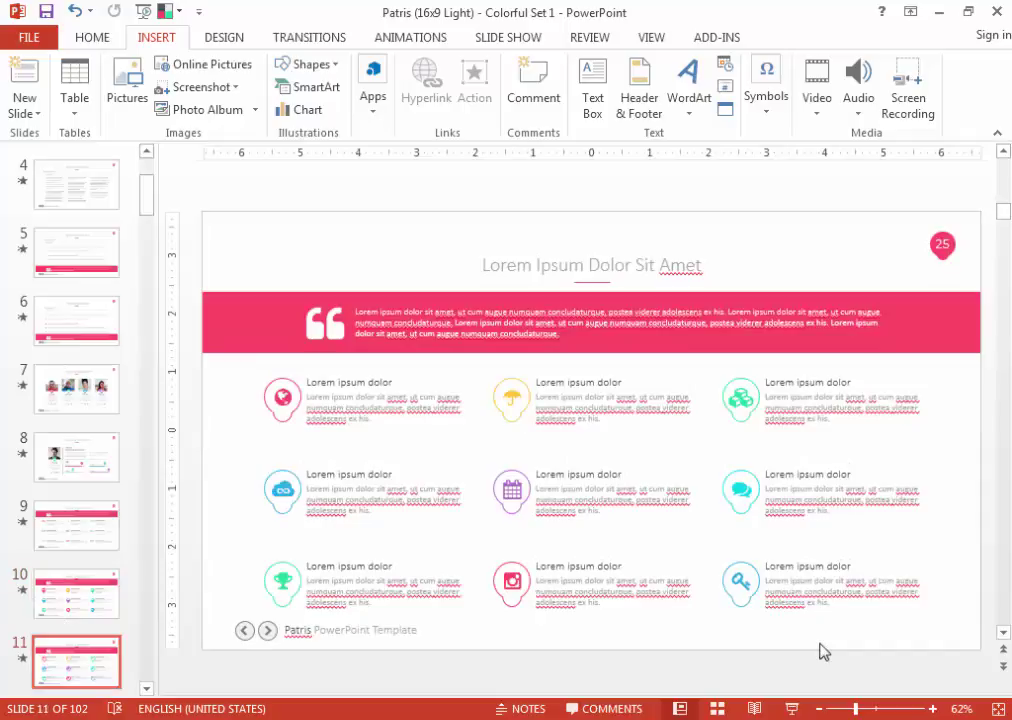
pyautogui.scroll(-1, 456, 503)
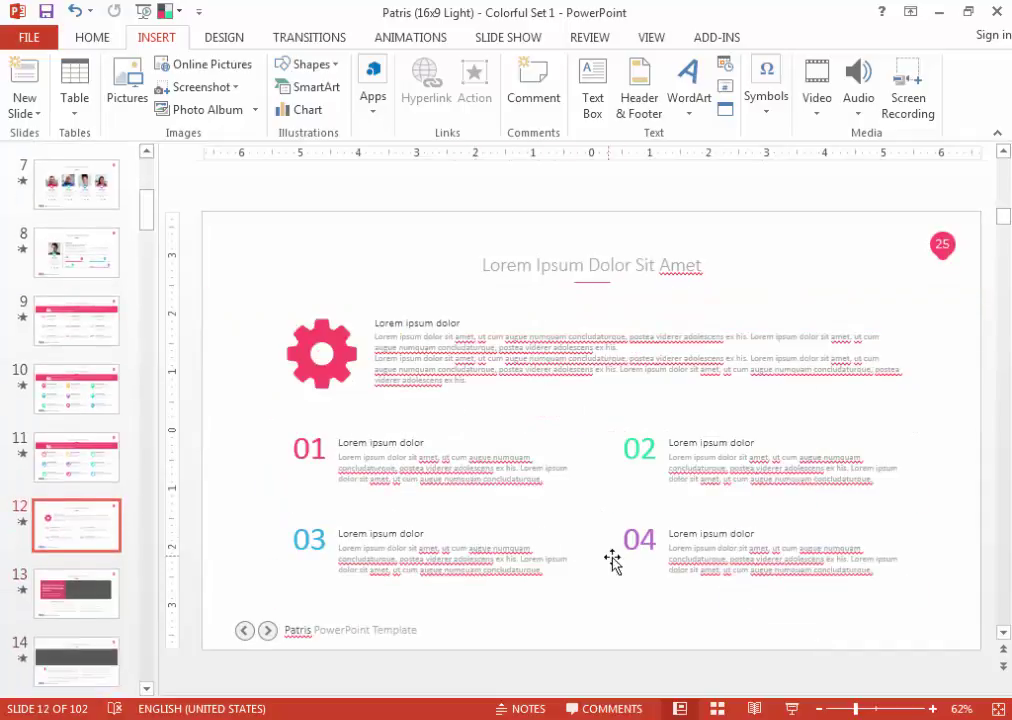
pyautogui.doubleClick(318, 358)
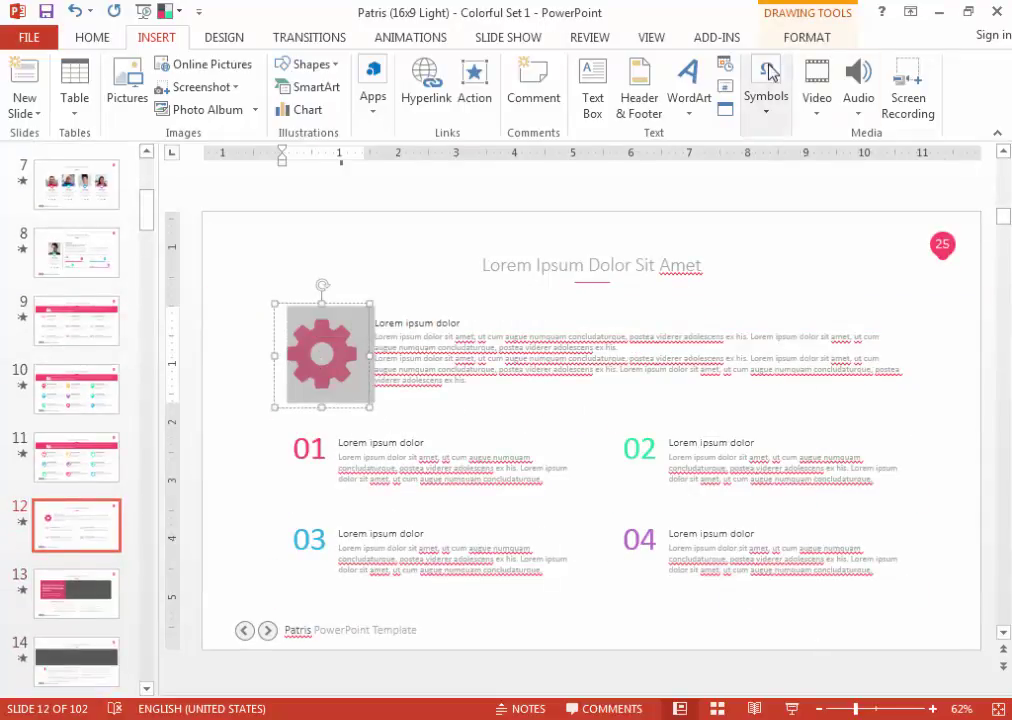
pyautogui.click(766, 100)
pyautogui.click(811, 180)
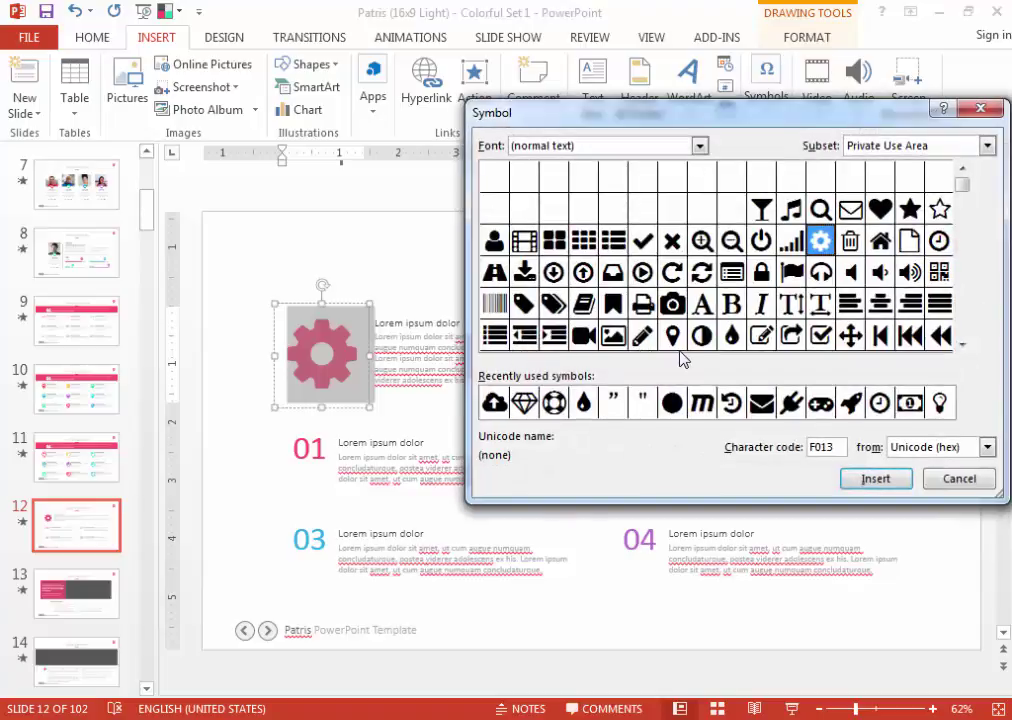
pyautogui.click(672, 304)
pyautogui.click(870, 480)
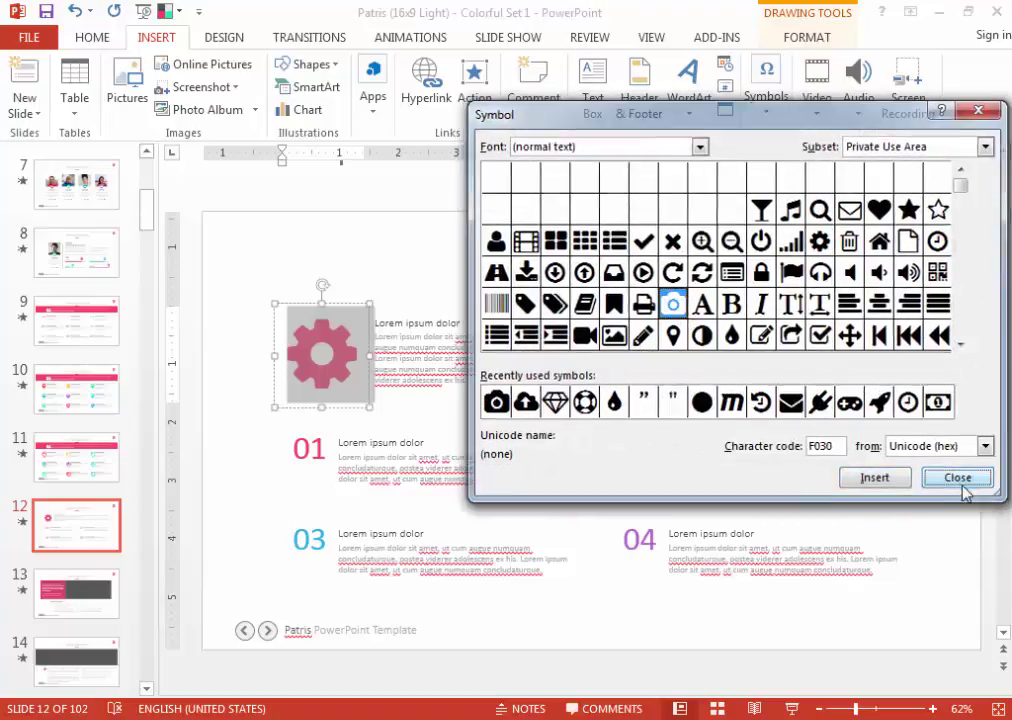
pyautogui.click(958, 480)
pyautogui.click(500, 653)
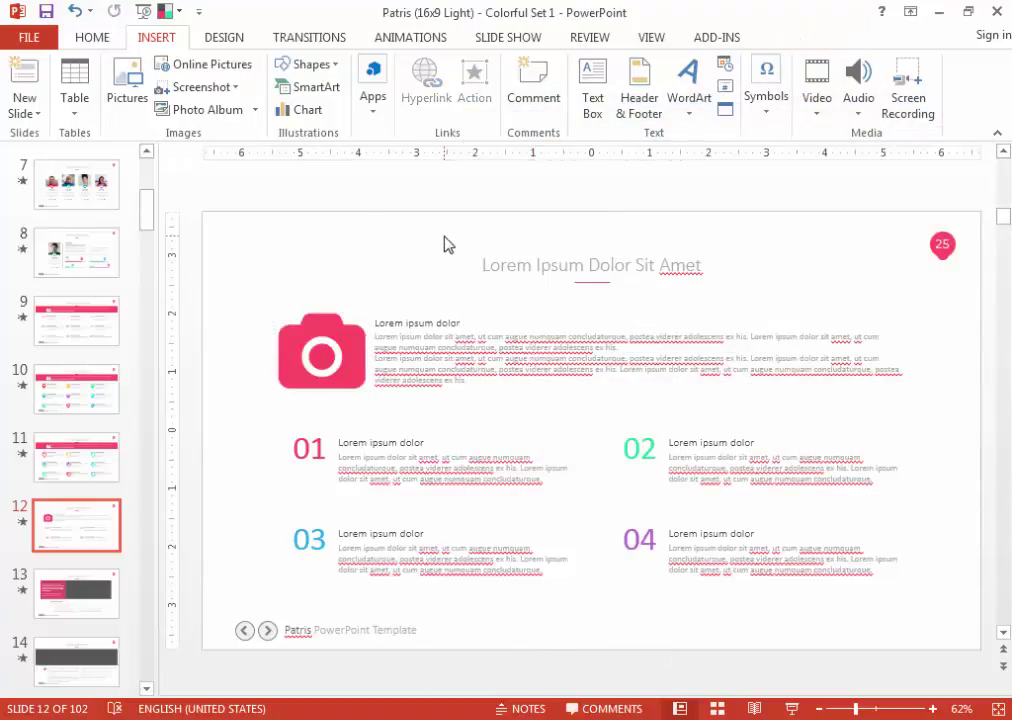
pyautogui.scroll(-1, 522, 618)
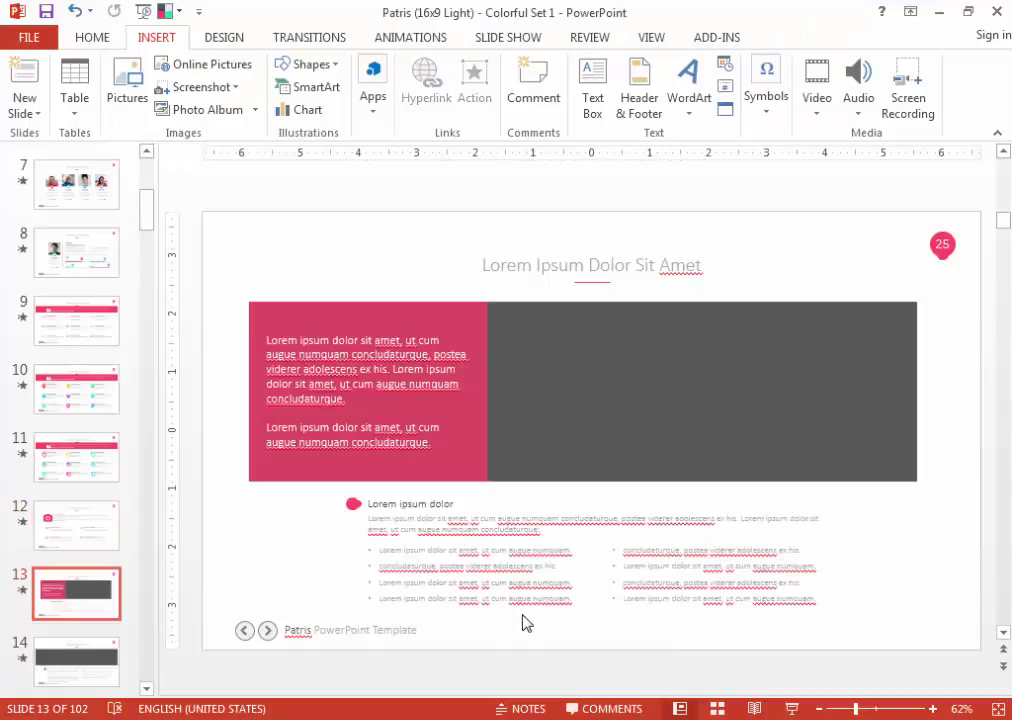
# Fill slide 13's pink-and-grey banner group with the coffee-bean photo from the photo folder.
pyautogui.click(641, 450)
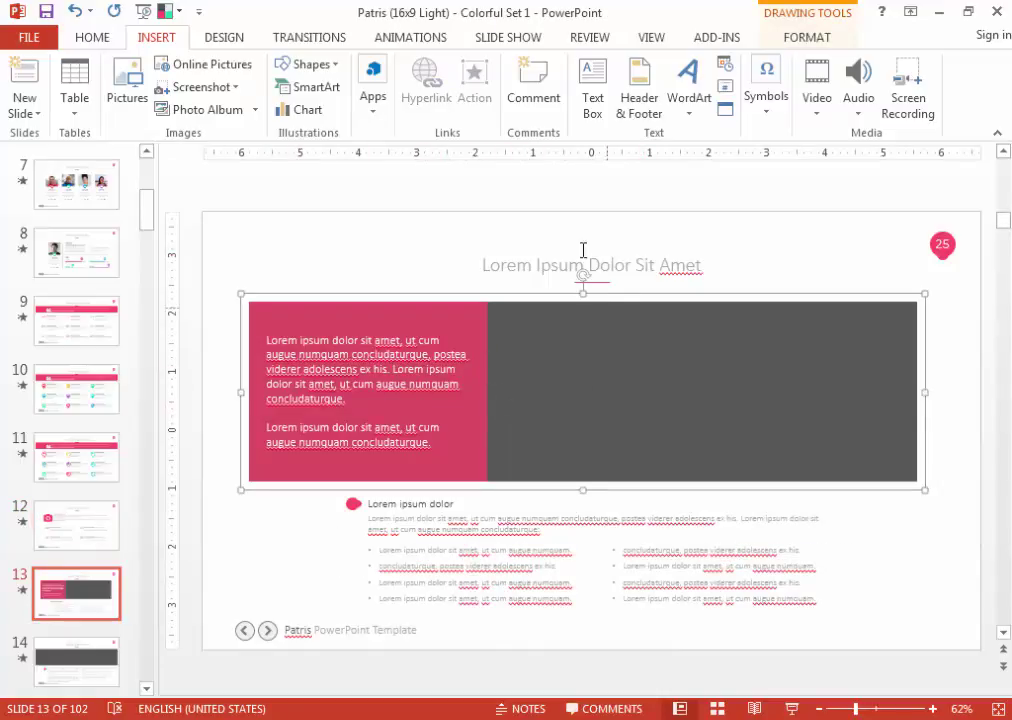
pyautogui.doubleClick(609, 348)
pyautogui.click(412, 64)
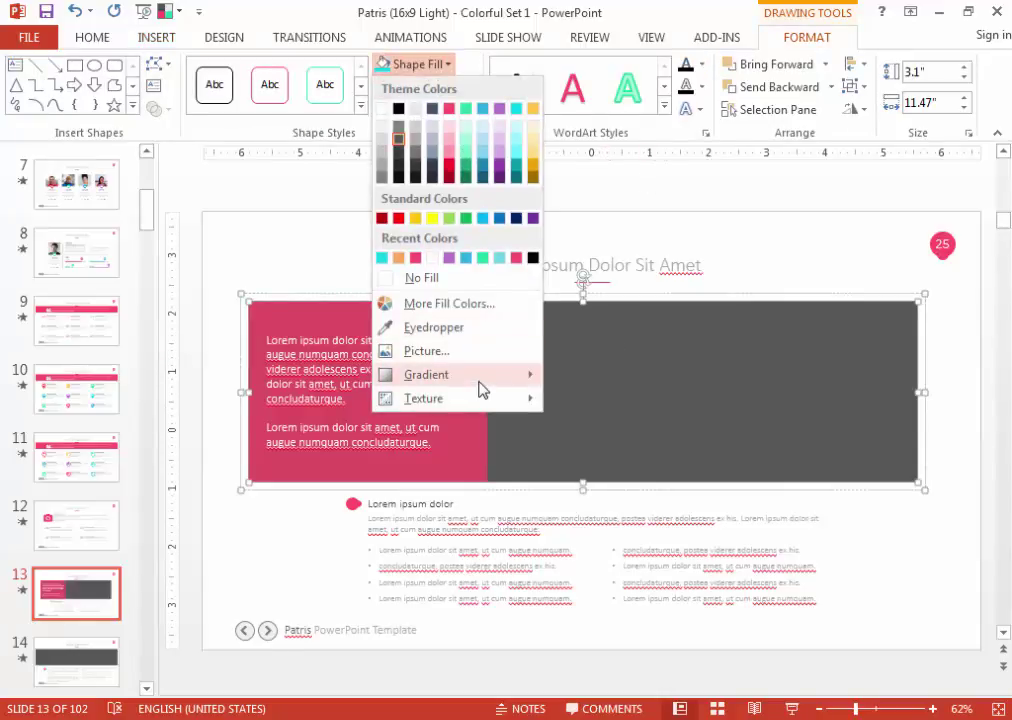
pyautogui.moveTo(426, 374)
pyautogui.click(427, 350)
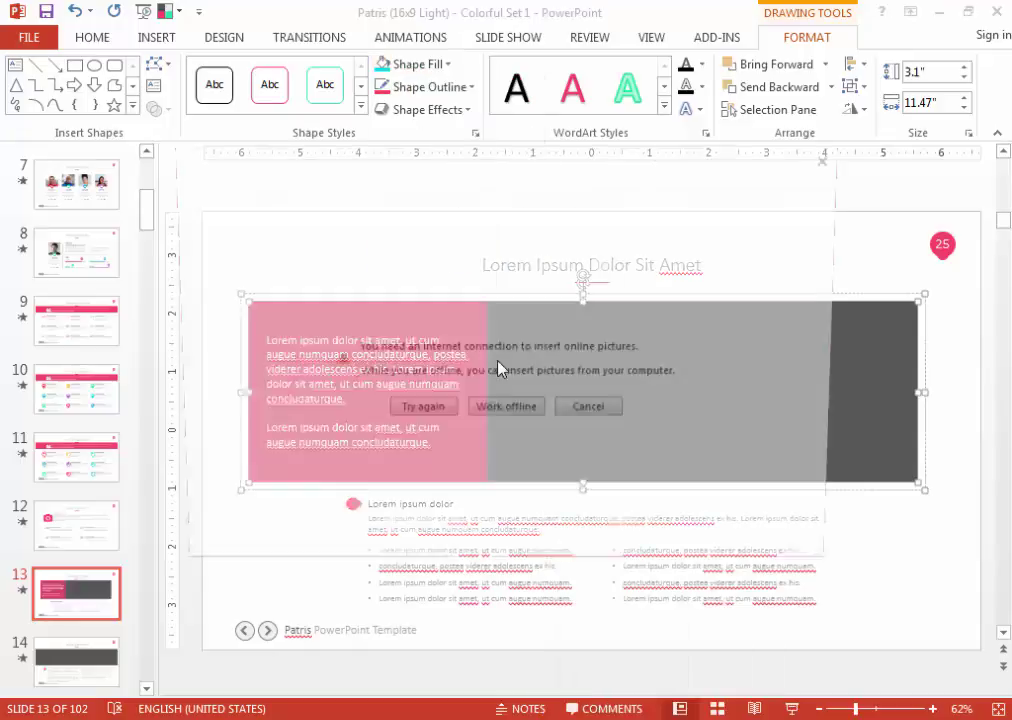
pyautogui.click(540, 415)
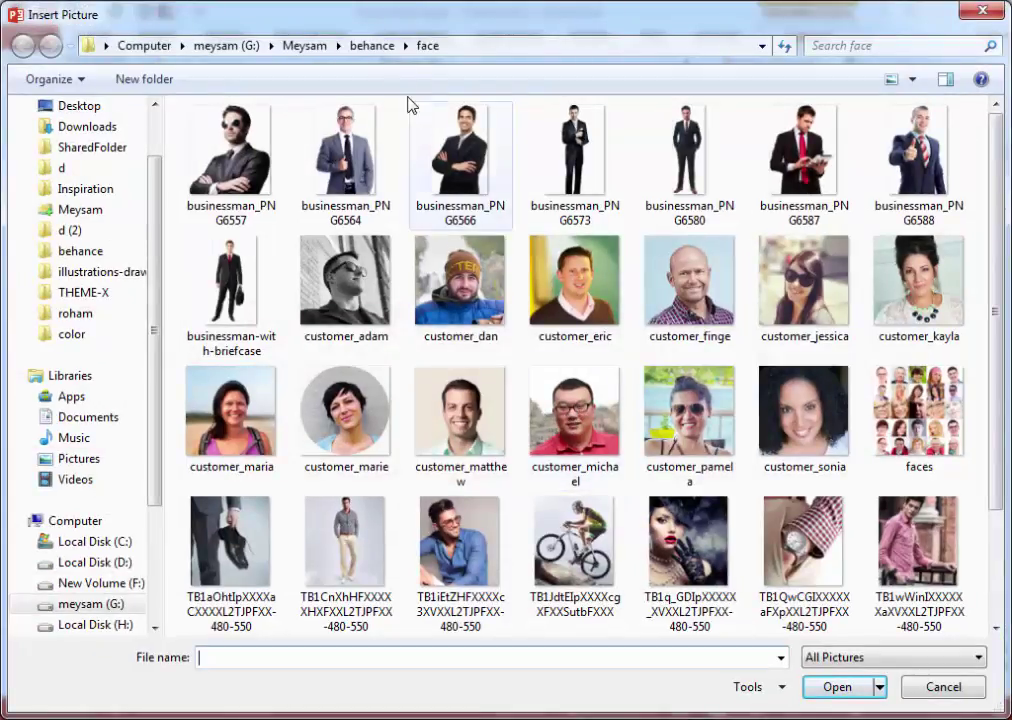
pyautogui.press('BackSpace')
pyautogui.doubleClick(253, 425)
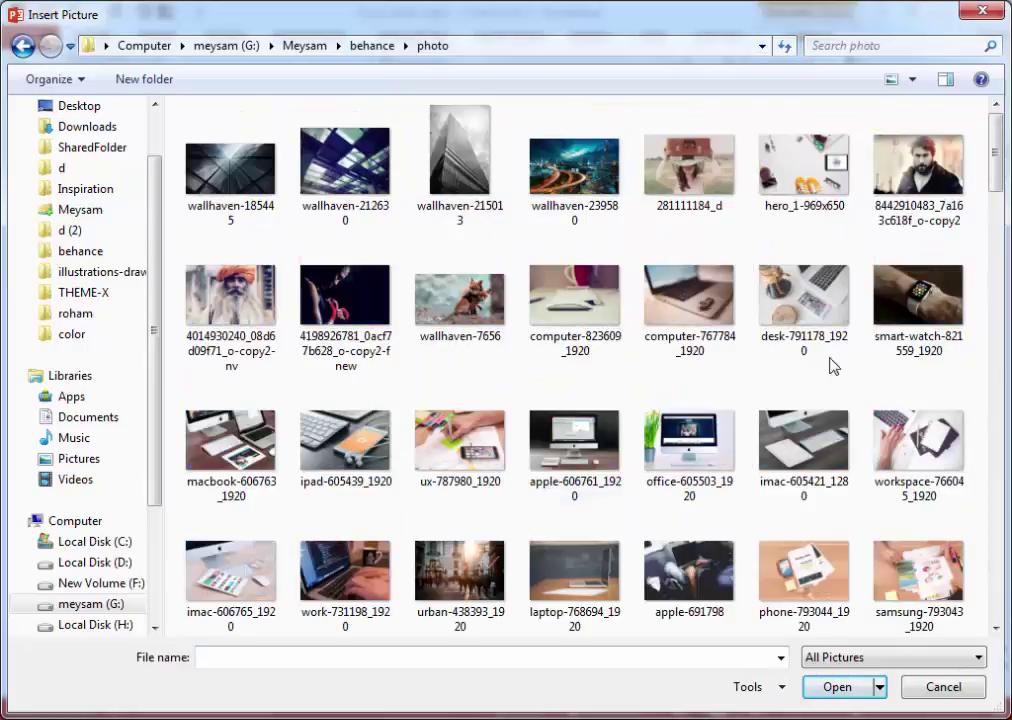
pyautogui.moveTo(1001, 170); pyautogui.dragTo(998, 415)
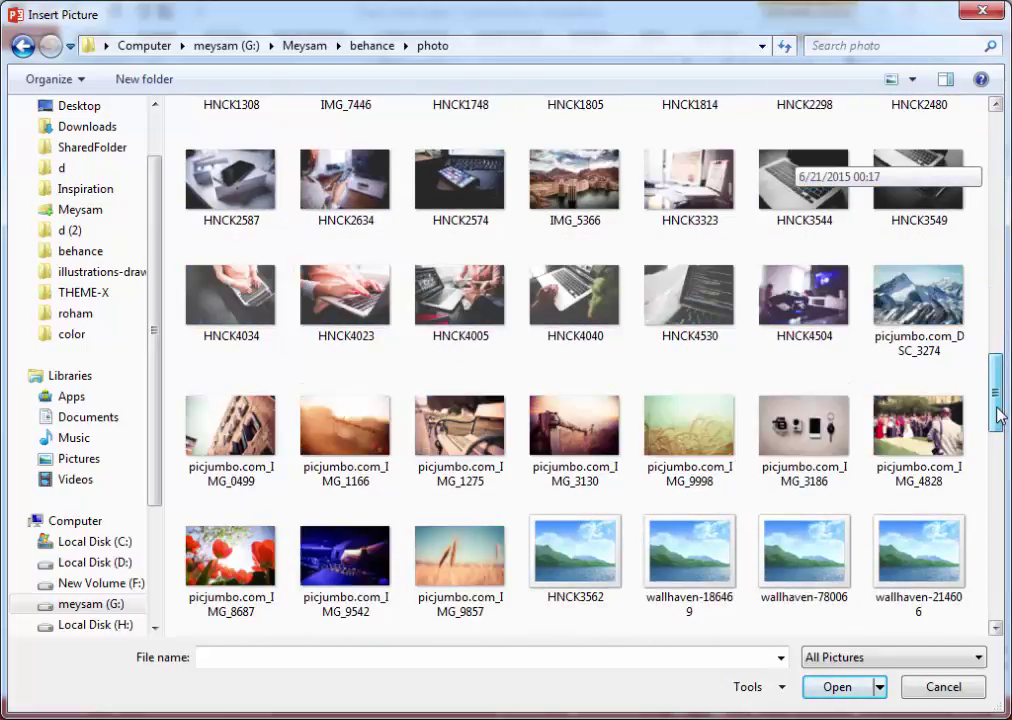
pyautogui.moveTo(998, 415); pyautogui.dragTo(1004, 498)
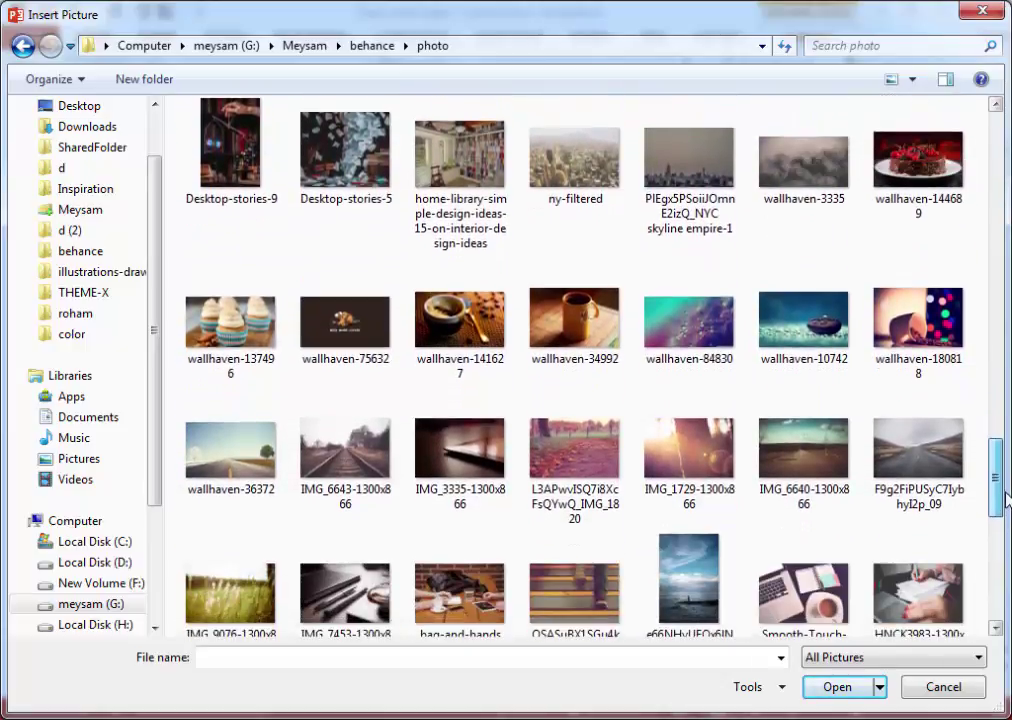
pyautogui.doubleClick(807, 360)
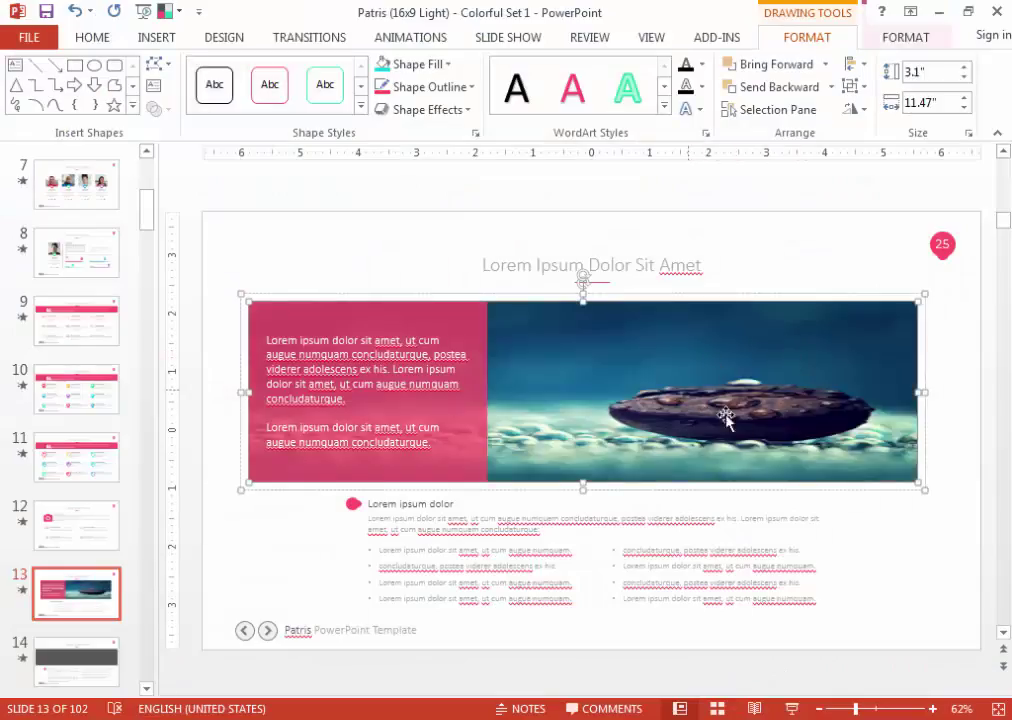
# Tile the banner photo as a texture with Center alignment.
pyautogui.click(440, 64)
pyautogui.moveTo(455, 374)
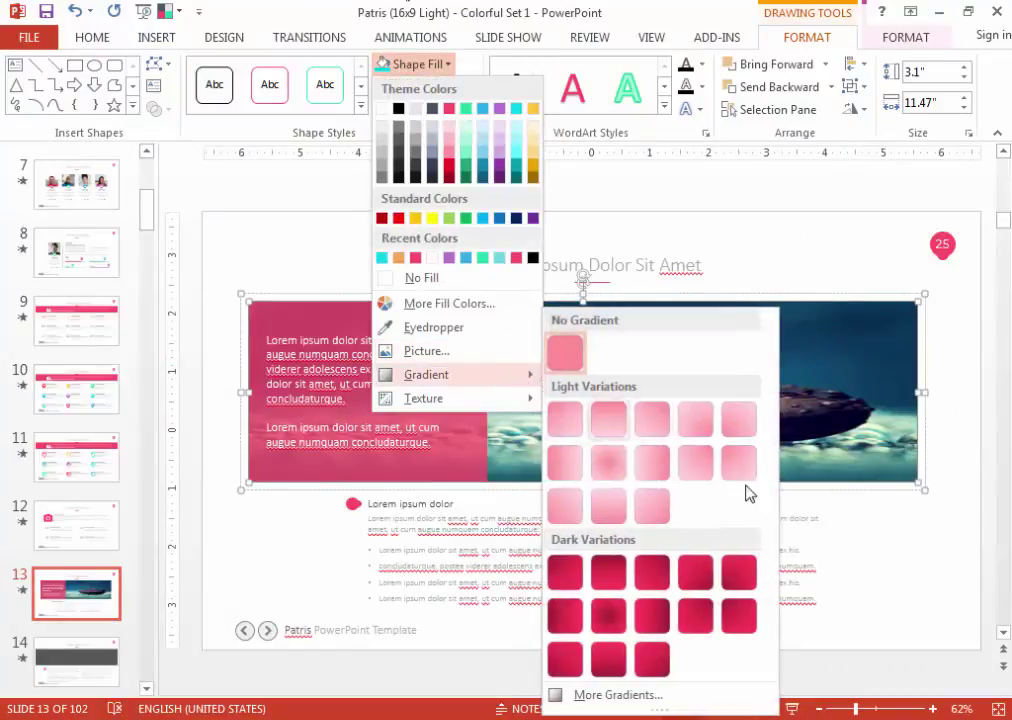
pyautogui.click(706, 700)
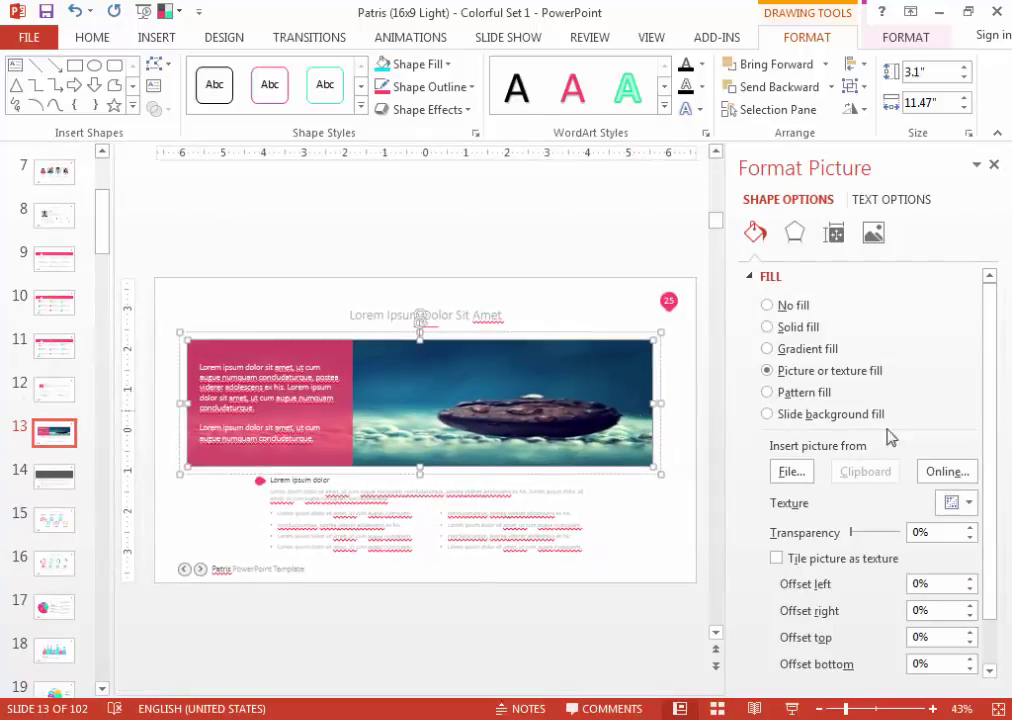
pyautogui.moveTo(987, 449); pyautogui.dragTo(985, 544)
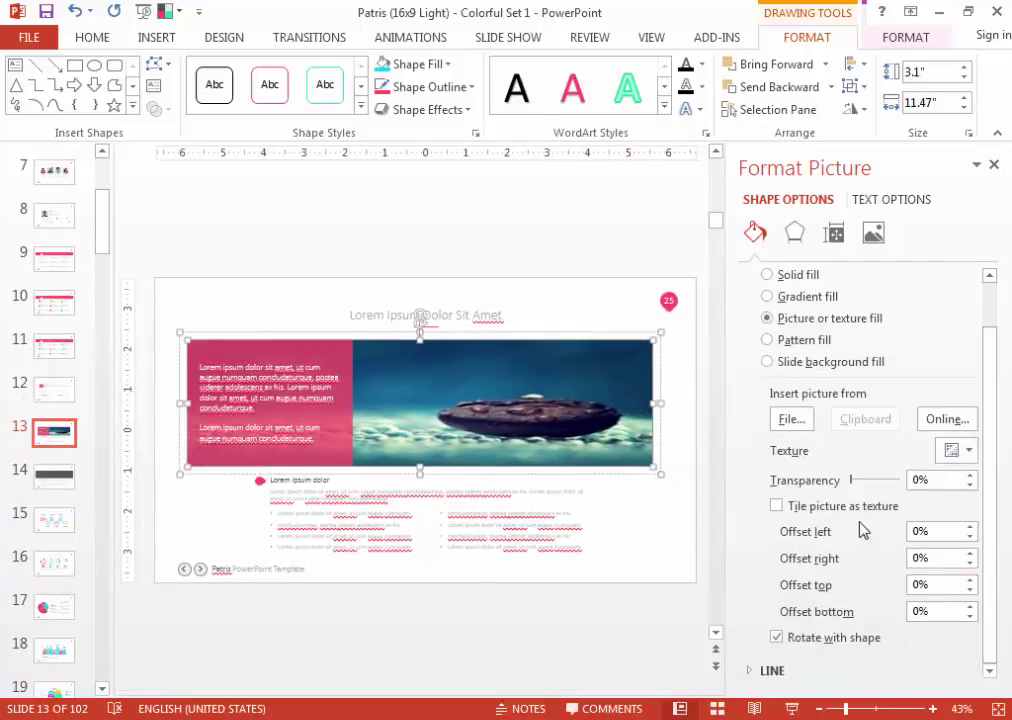
pyautogui.click(816, 510)
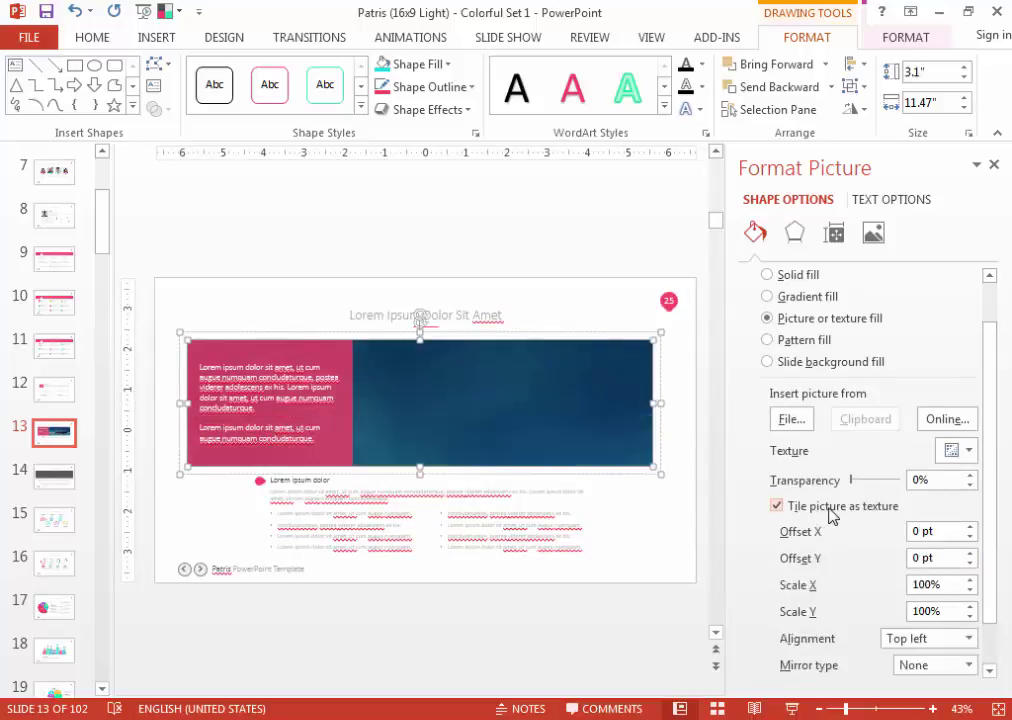
pyautogui.scroll(-1, 994, 594)
pyautogui.click(940, 590)
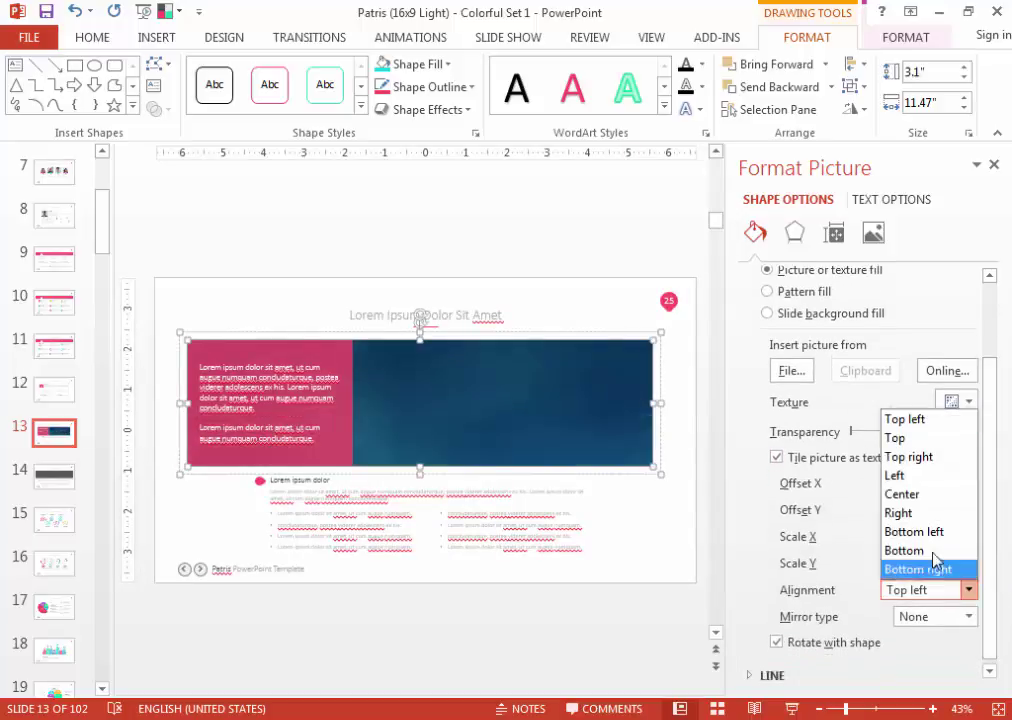
pyautogui.click(903, 494)
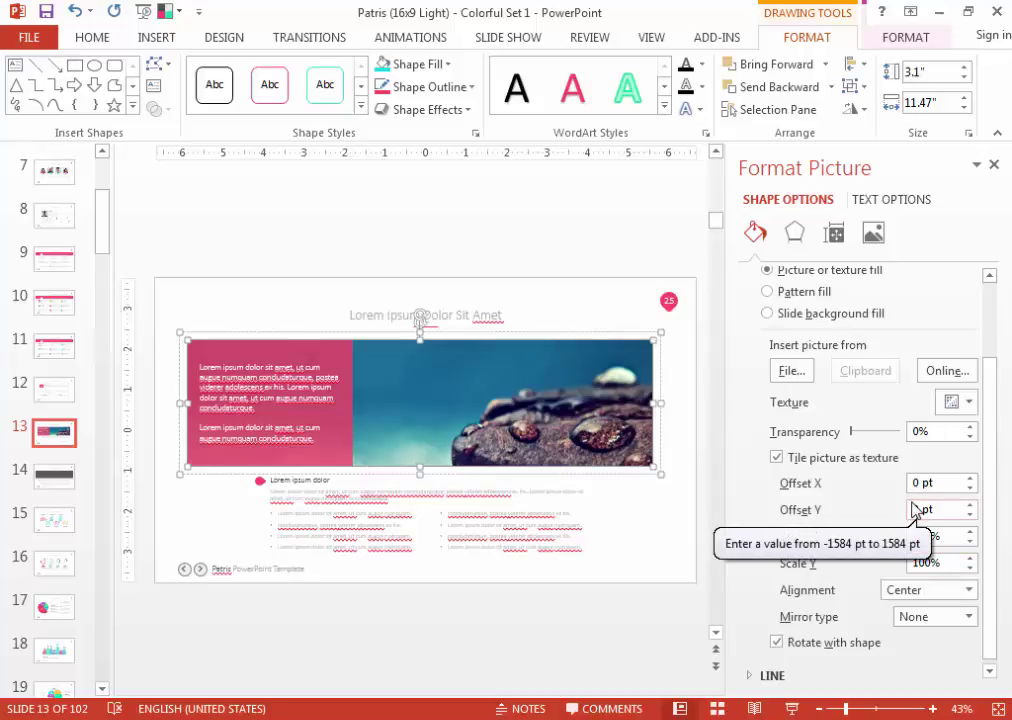
# Set the tile's horizontal and vertical scale to 60%.
pyautogui.moveTo(940, 537); pyautogui.dragTo(929, 538)
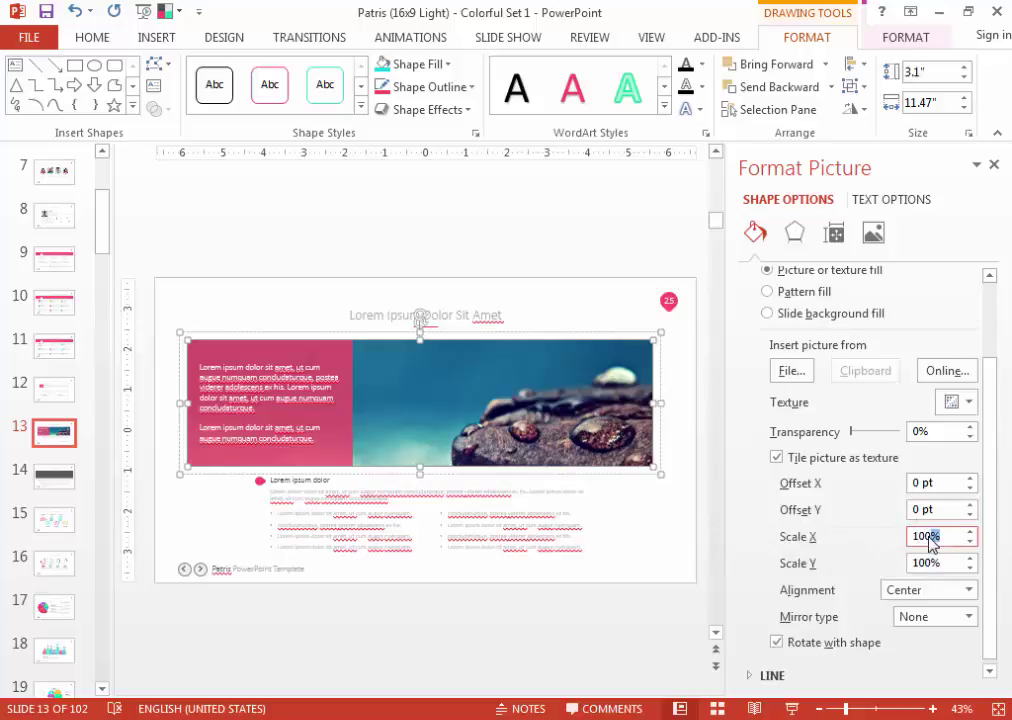
pyautogui.write('50')
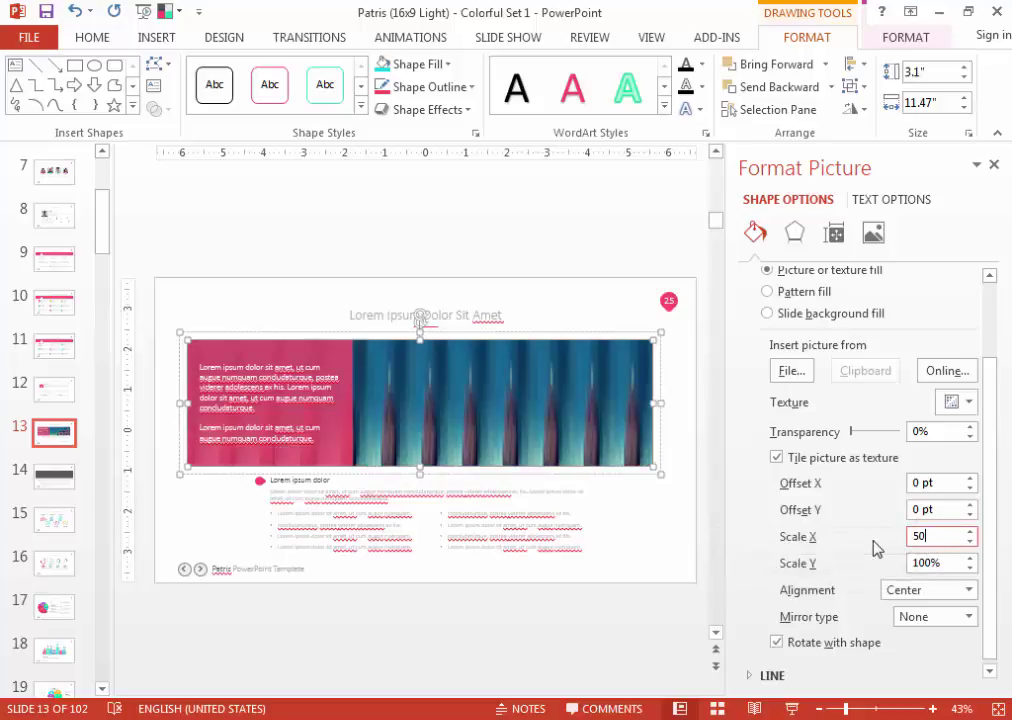
pyautogui.press('Tab')
pyautogui.write('50')
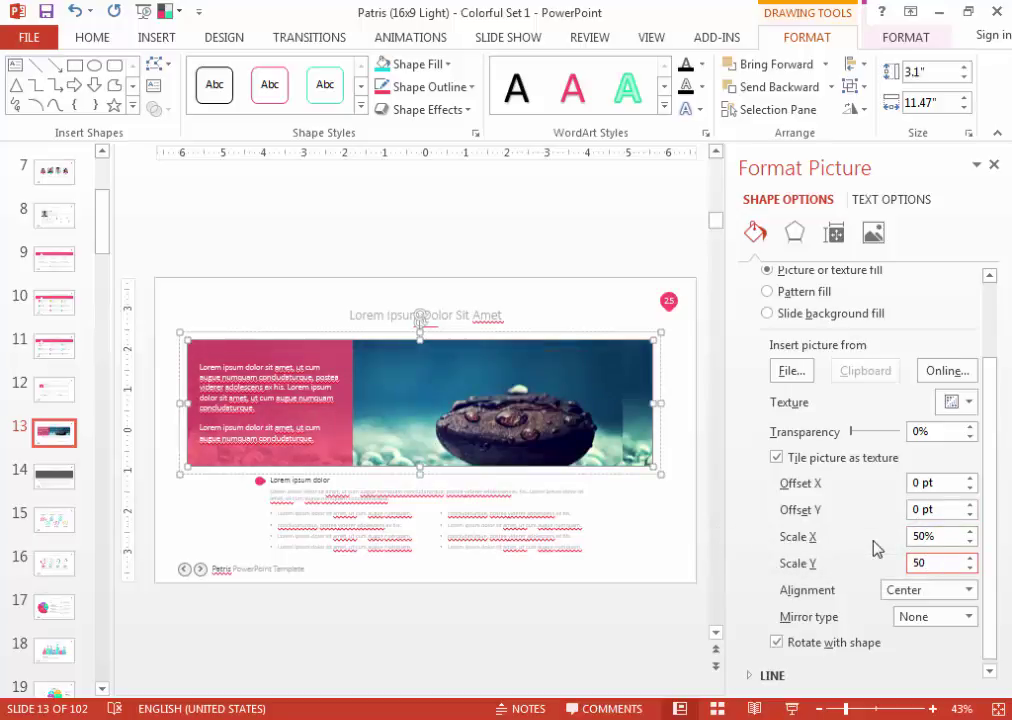
pyautogui.hotkey('shift', 'Tab')
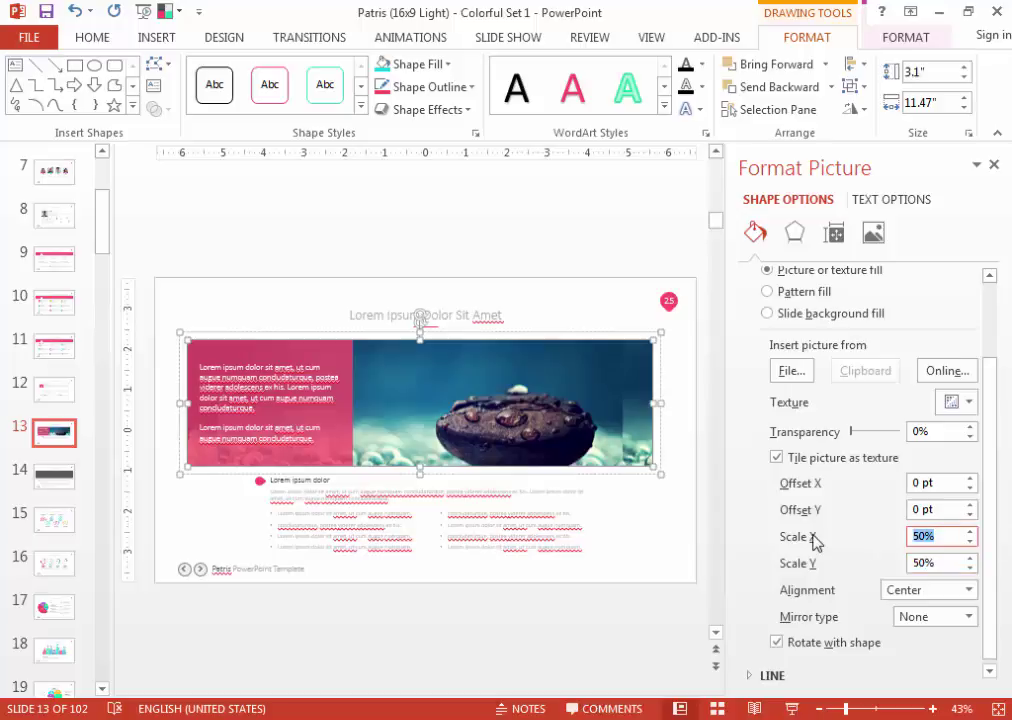
pyautogui.write('60')
pyautogui.press('Tab')
pyautogui.write('60')
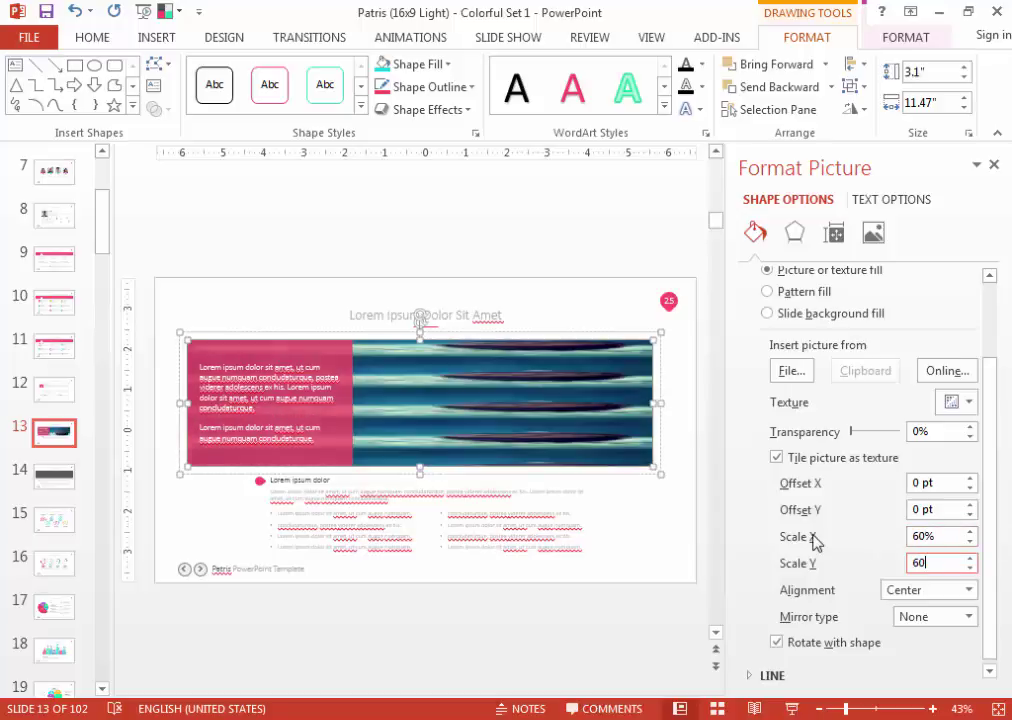
pyautogui.click(970, 514)
# Lower the tiled photo's vertical offset to -50.5 pt.
pyautogui.click(970, 514)
pyautogui.click(970, 514)
pyautogui.moveTo(970, 514); pyautogui.dragTo(970, 514)
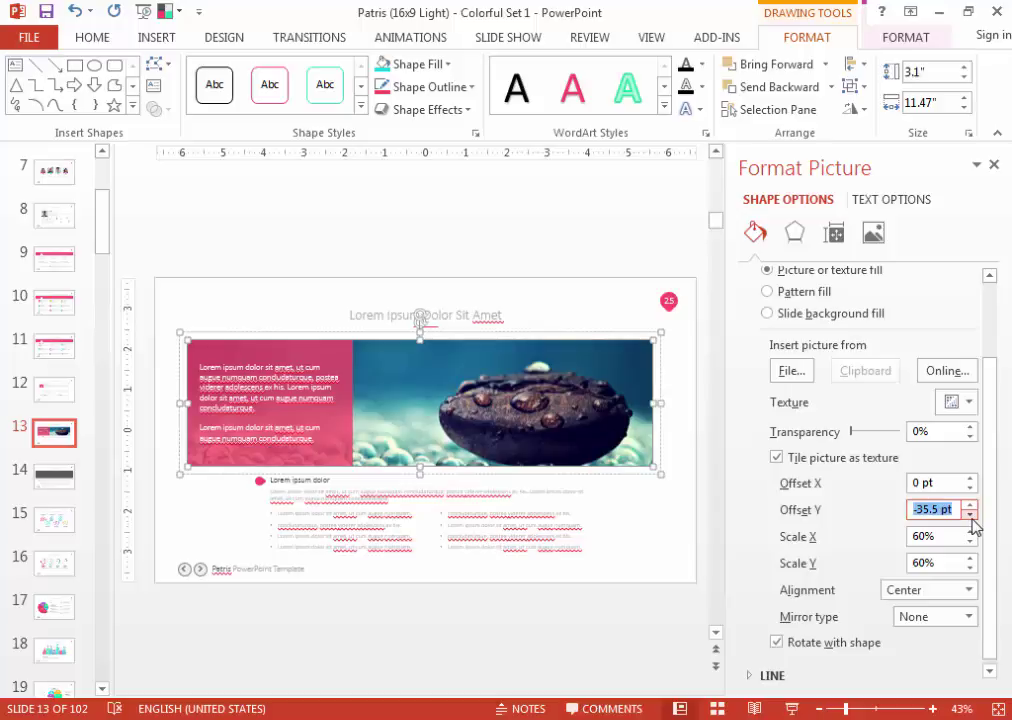
pyautogui.click(970, 515)
pyautogui.click(970, 515)
pyautogui.click(970, 515)
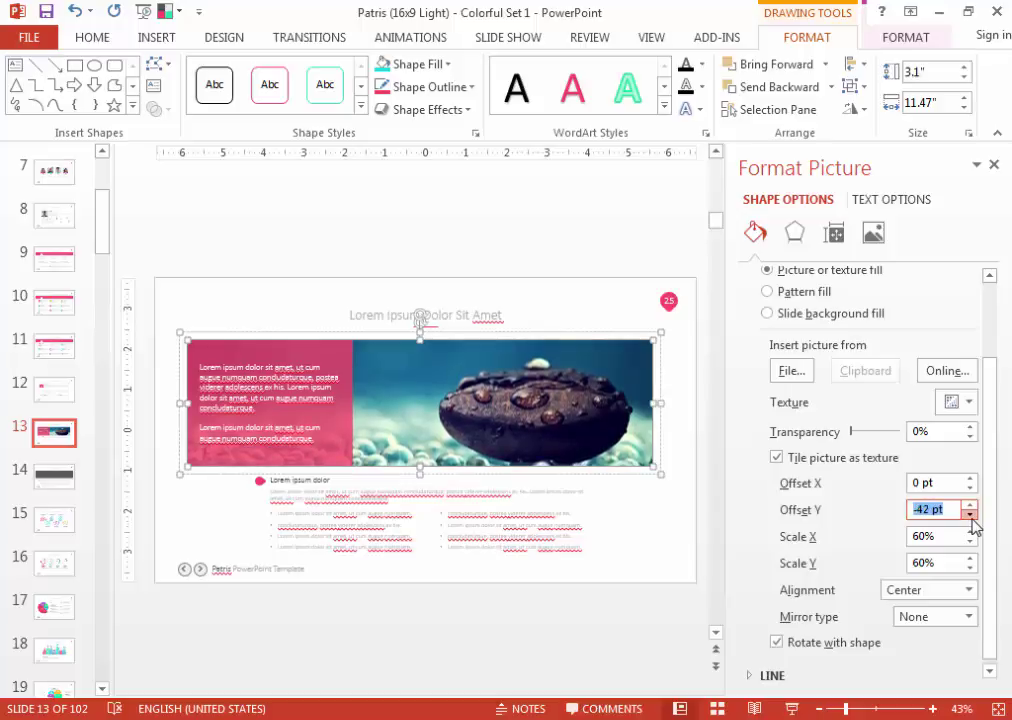
pyautogui.click(970, 515)
pyautogui.click(970, 514)
pyautogui.click(970, 514)
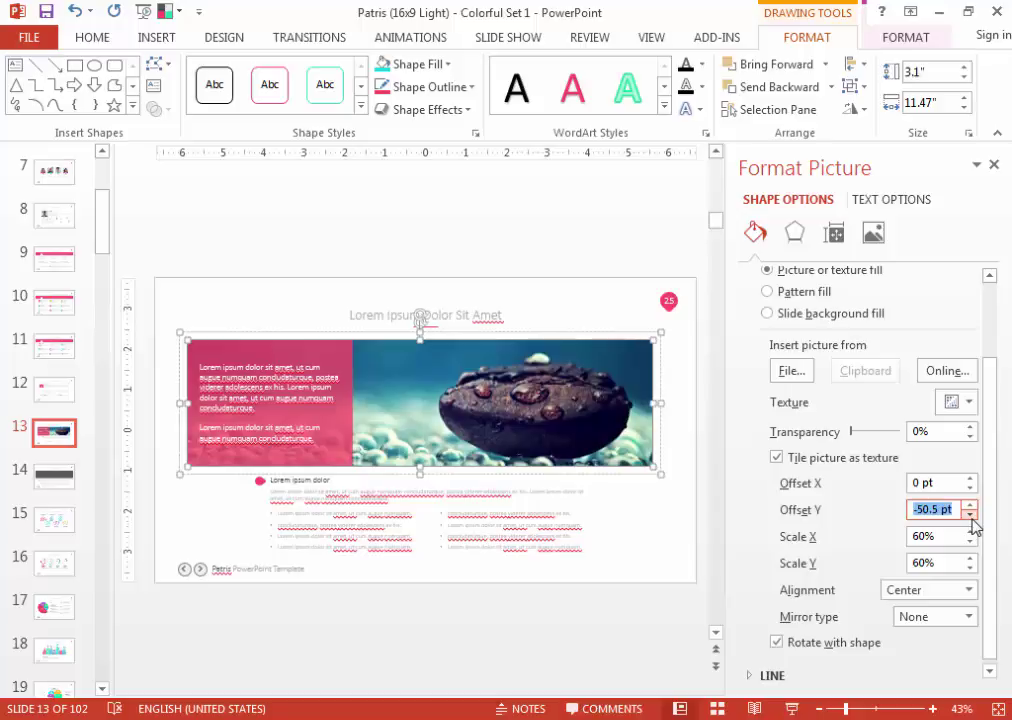
pyautogui.click(612, 612)
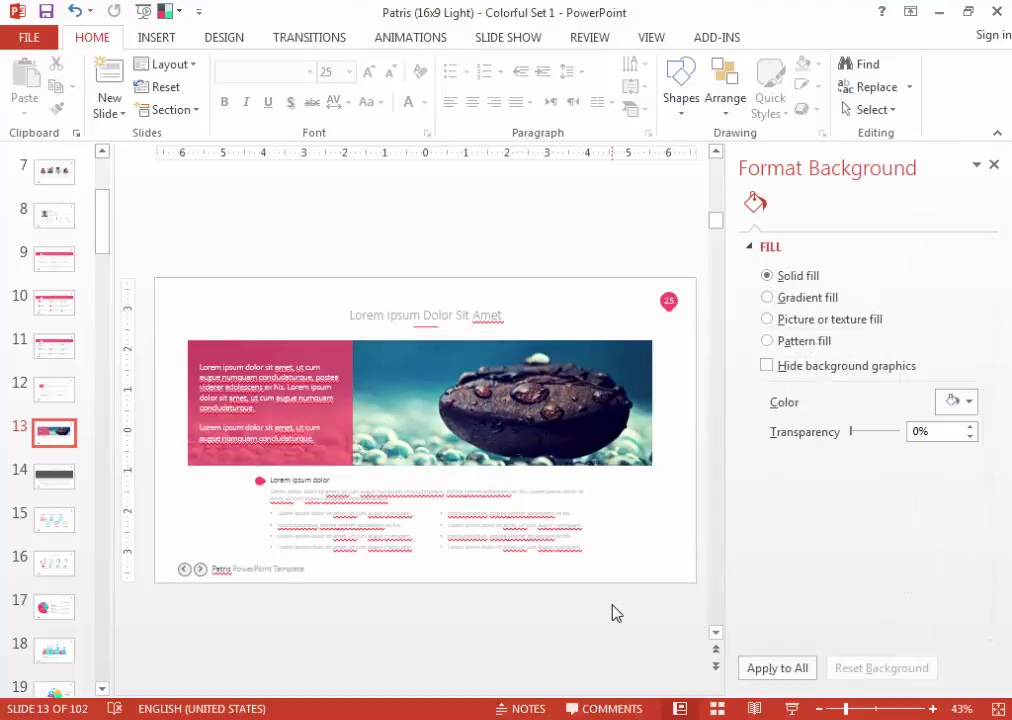
# Open the pink text panel's fill colours without changing them, close the formatting pane, and scroll to slide 14.
pyautogui.click(527, 426)
pyautogui.click(620, 668)
pyautogui.click(345, 447)
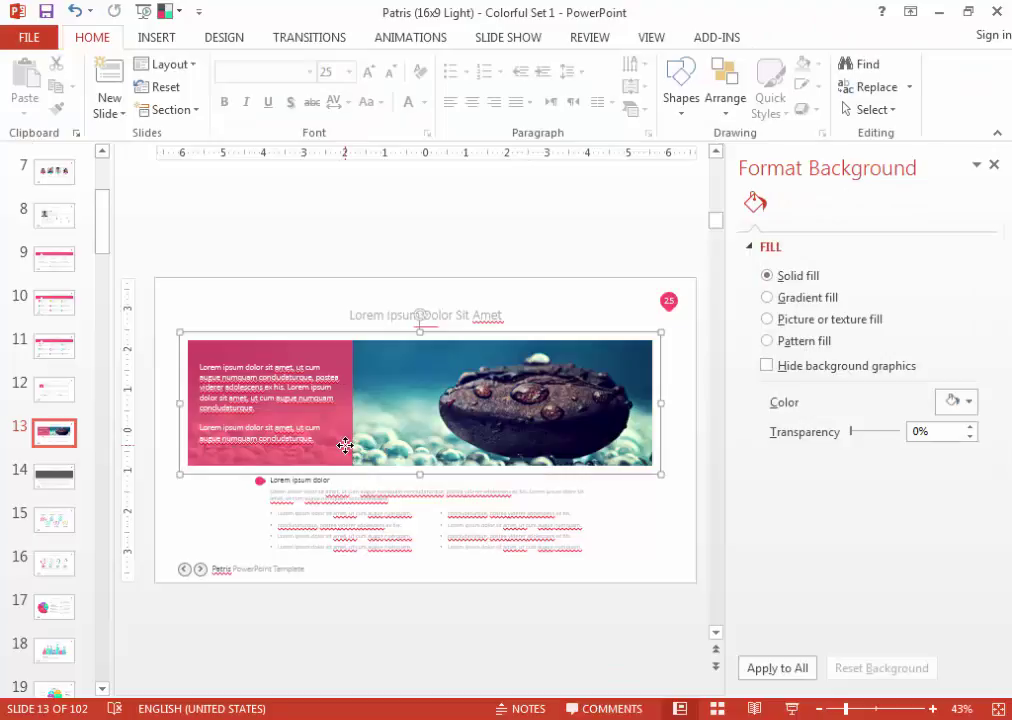
pyautogui.click(346, 446)
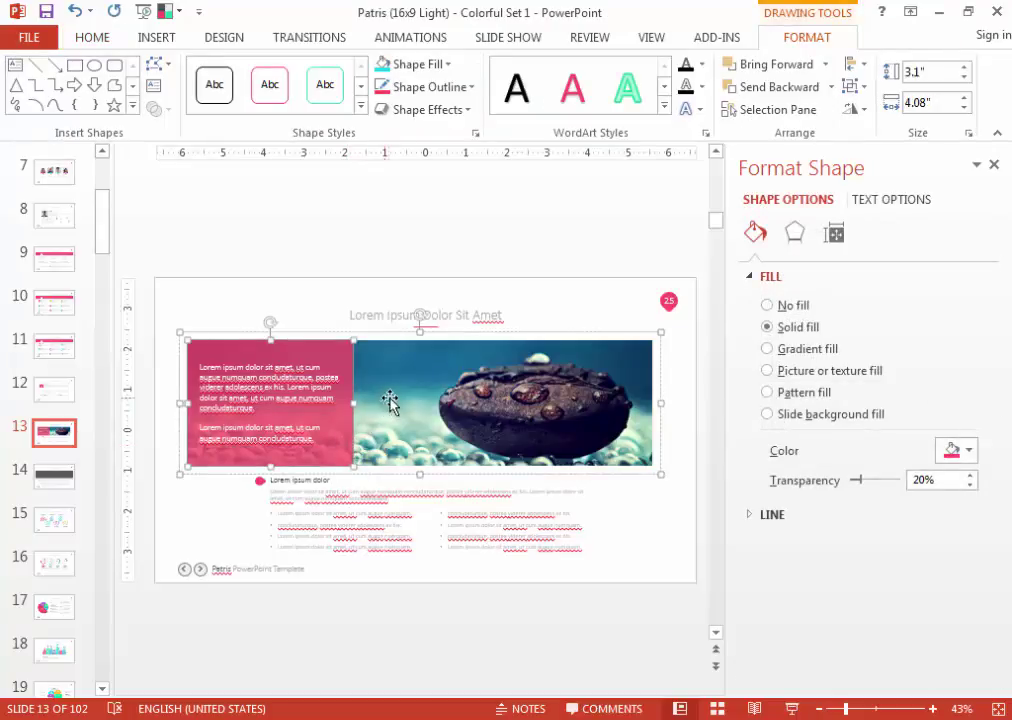
pyautogui.click(405, 64)
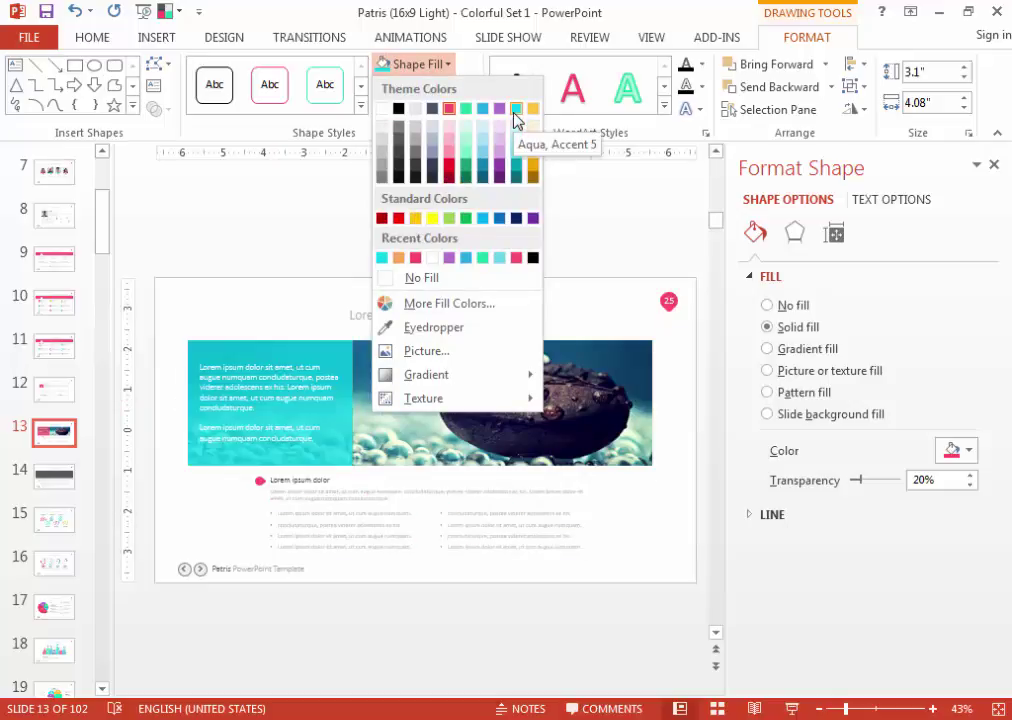
pyautogui.click(307, 242)
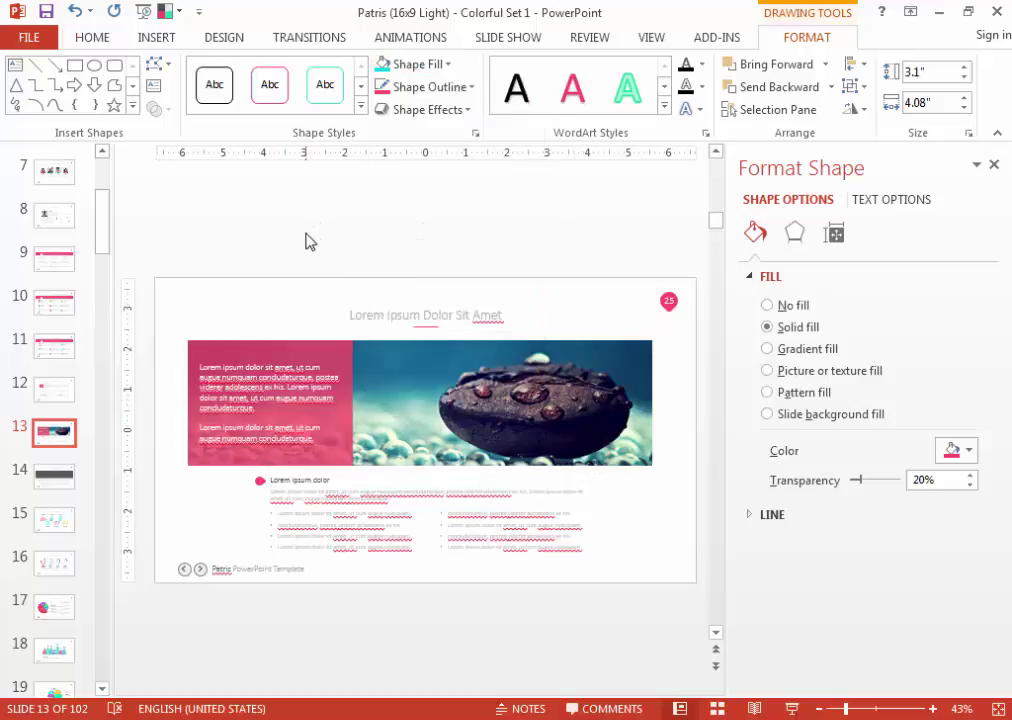
pyautogui.click(993, 164)
pyautogui.scroll(-1, 792, 597)
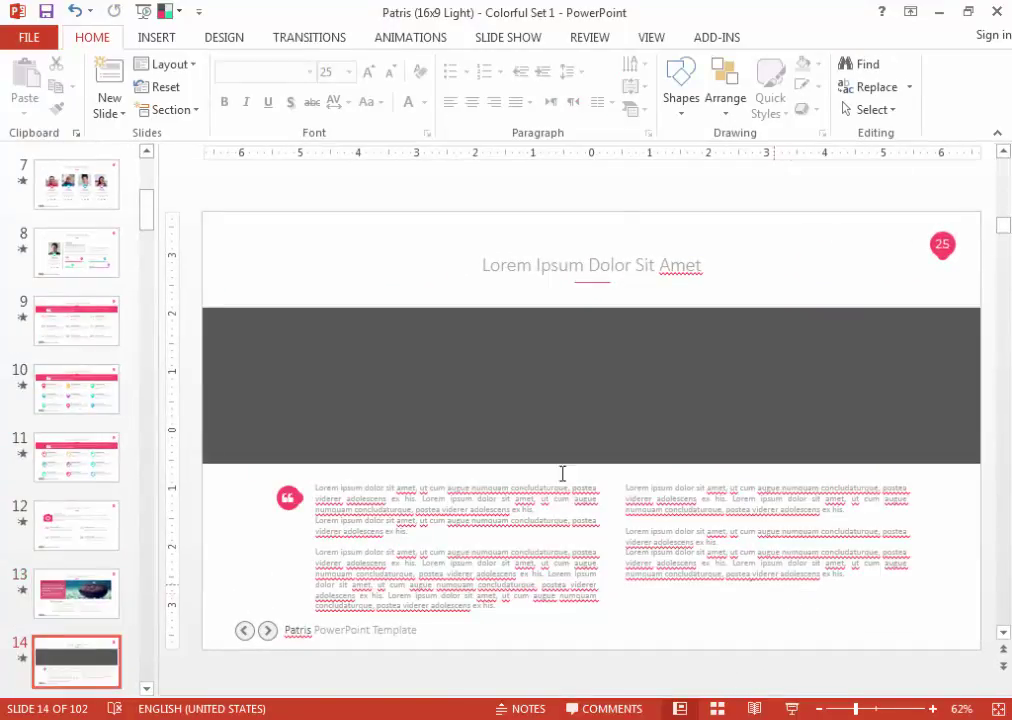
# Fill slide 14's grey banner with the laptop-768694_1920 photo.
pyautogui.click(583, 373)
pyautogui.click(808, 63)
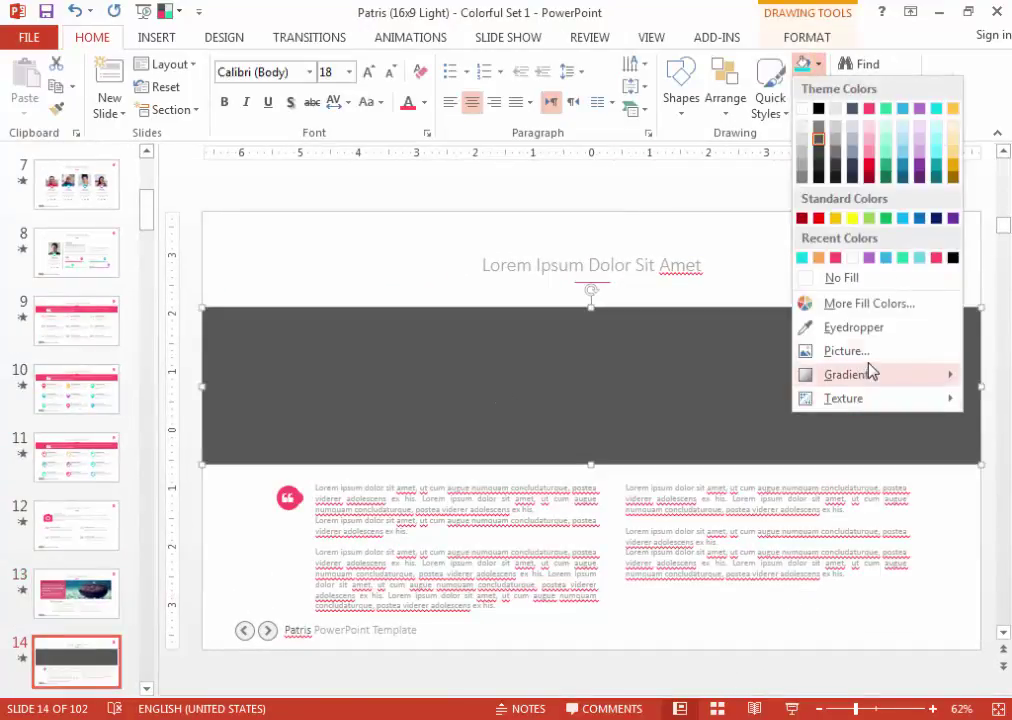
pyautogui.click(846, 351)
pyautogui.click(510, 415)
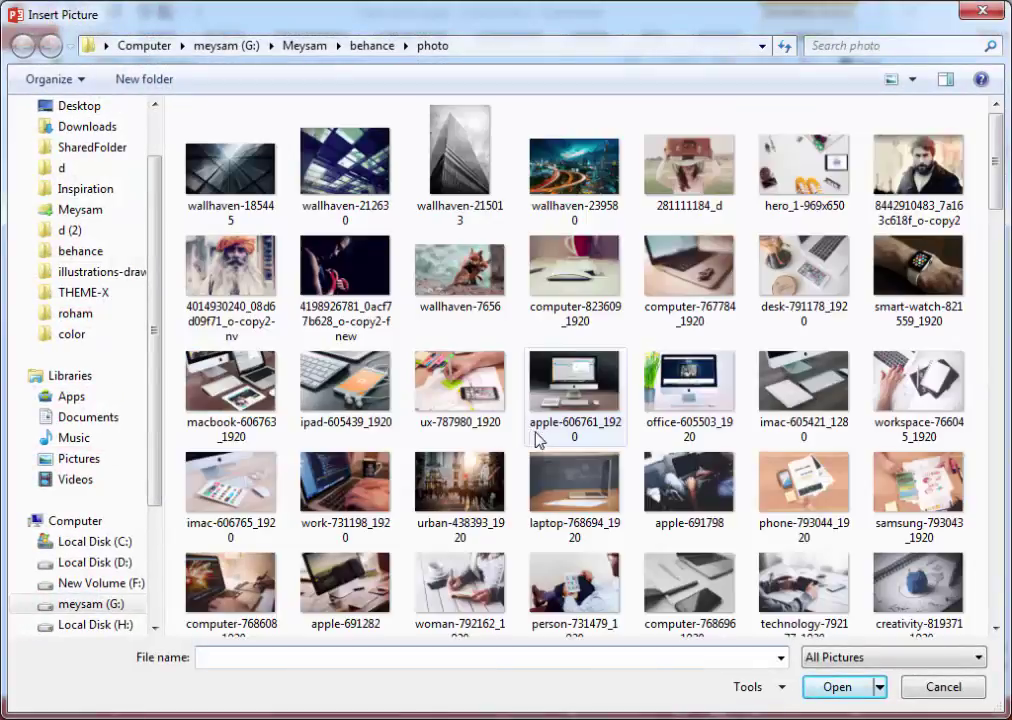
pyautogui.click(565, 505)
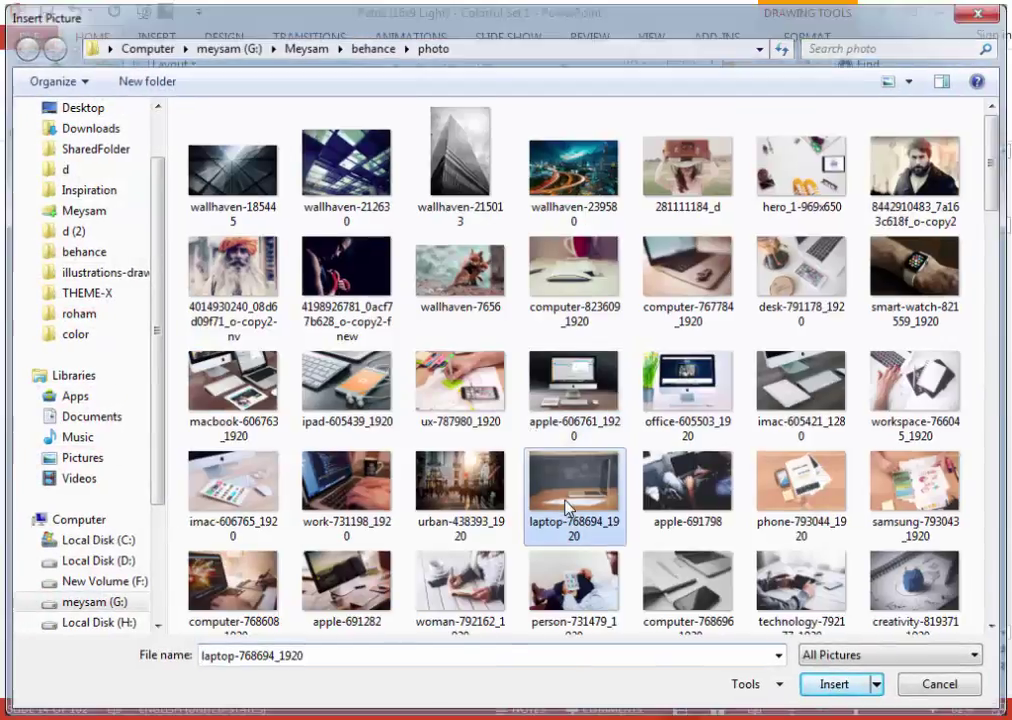
pyautogui.doubleClick(565, 505)
# Tile the laptop photo as a texture, then scroll to slide 15.
pyautogui.click(810, 63)
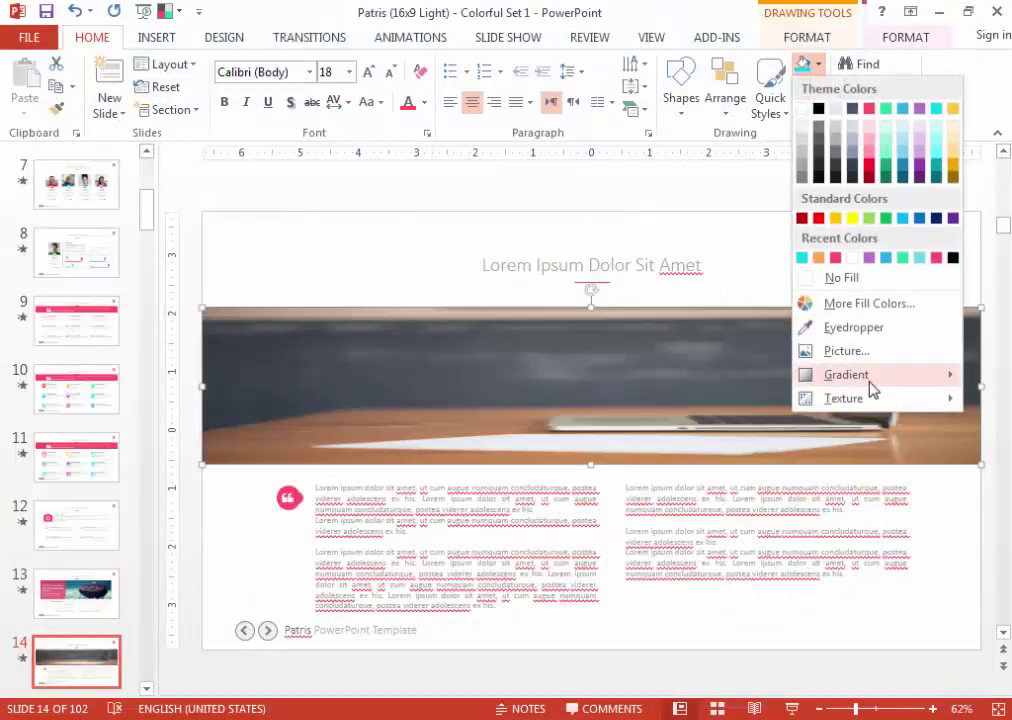
pyautogui.moveTo(846, 374)
pyautogui.click(655, 697)
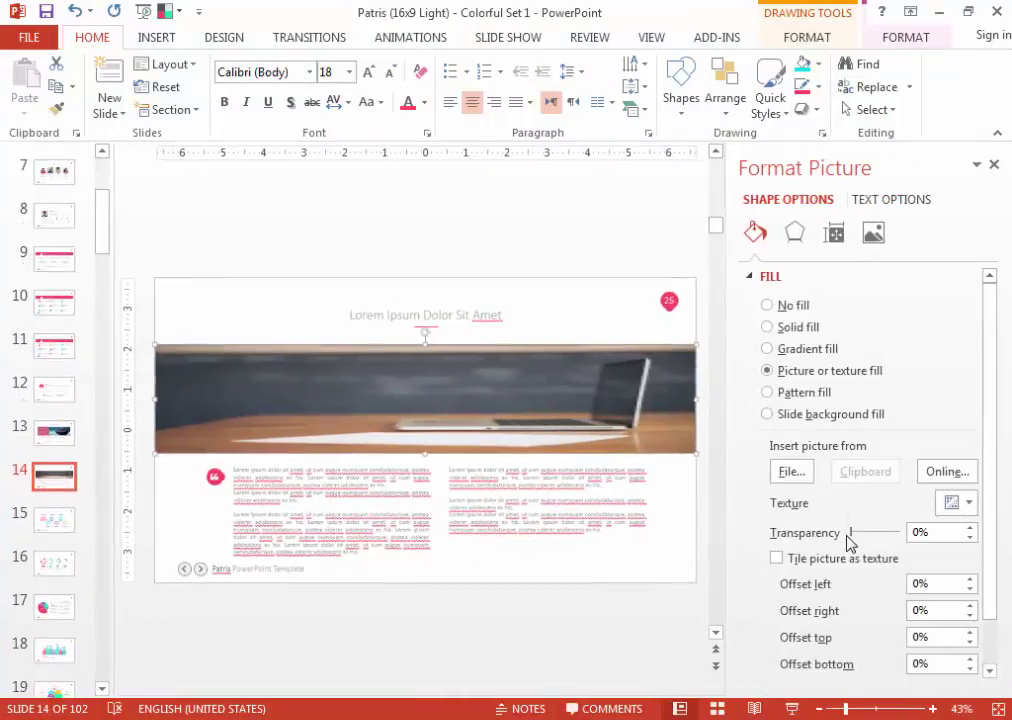
pyautogui.click(777, 558)
pyautogui.click(585, 619)
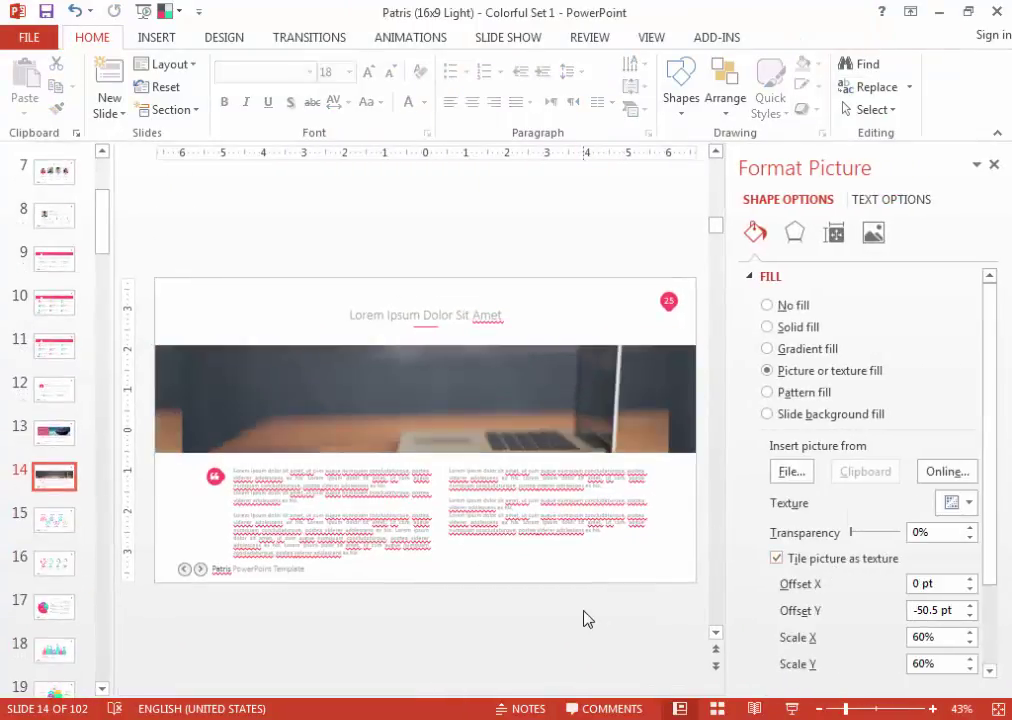
pyautogui.scroll(-1, 585, 619)
pyautogui.scroll(-1, 585, 619)
# Swap the cube icon in slide 15's first pink circle for the envelope symbol (F0E0).
pyautogui.scroll(1, 585, 619)
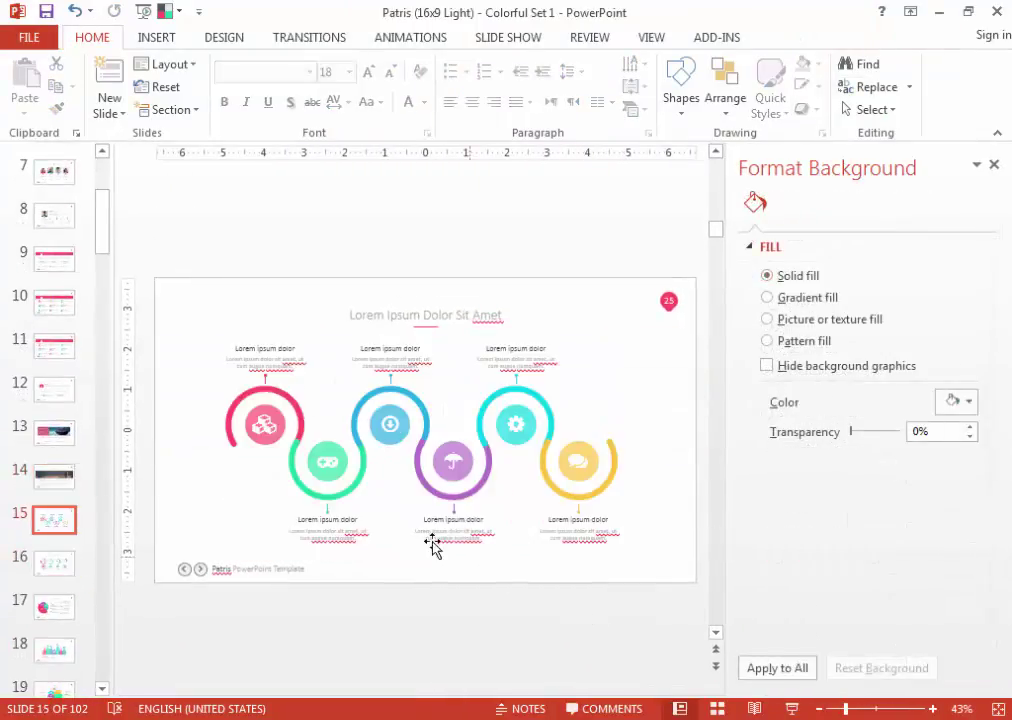
pyautogui.doubleClick(262, 424)
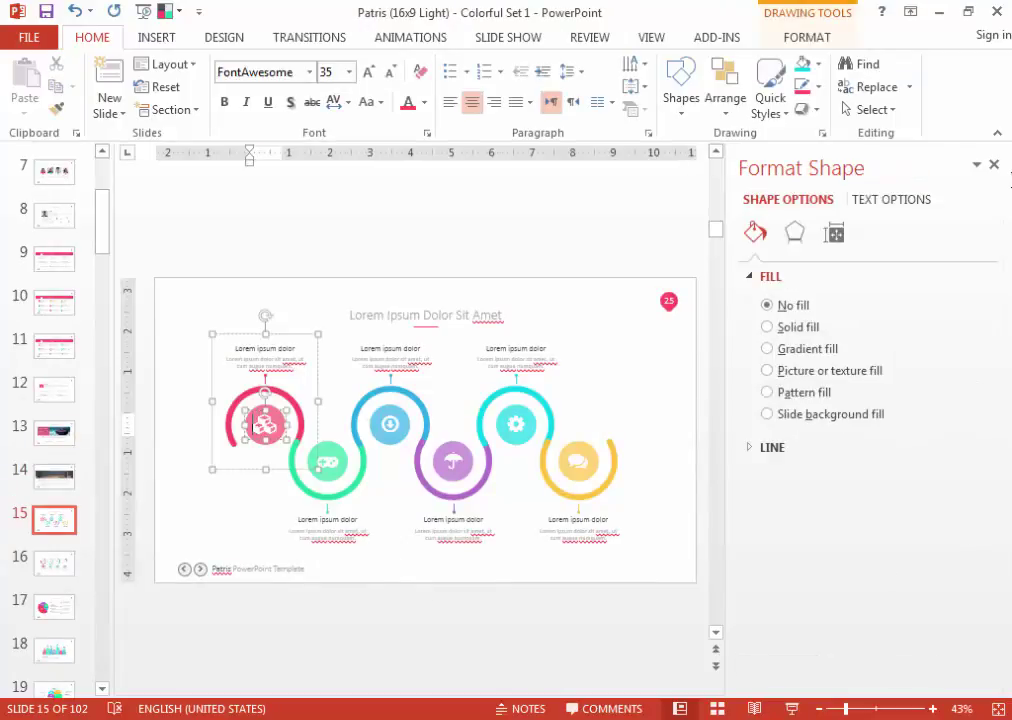
pyautogui.click(994, 164)
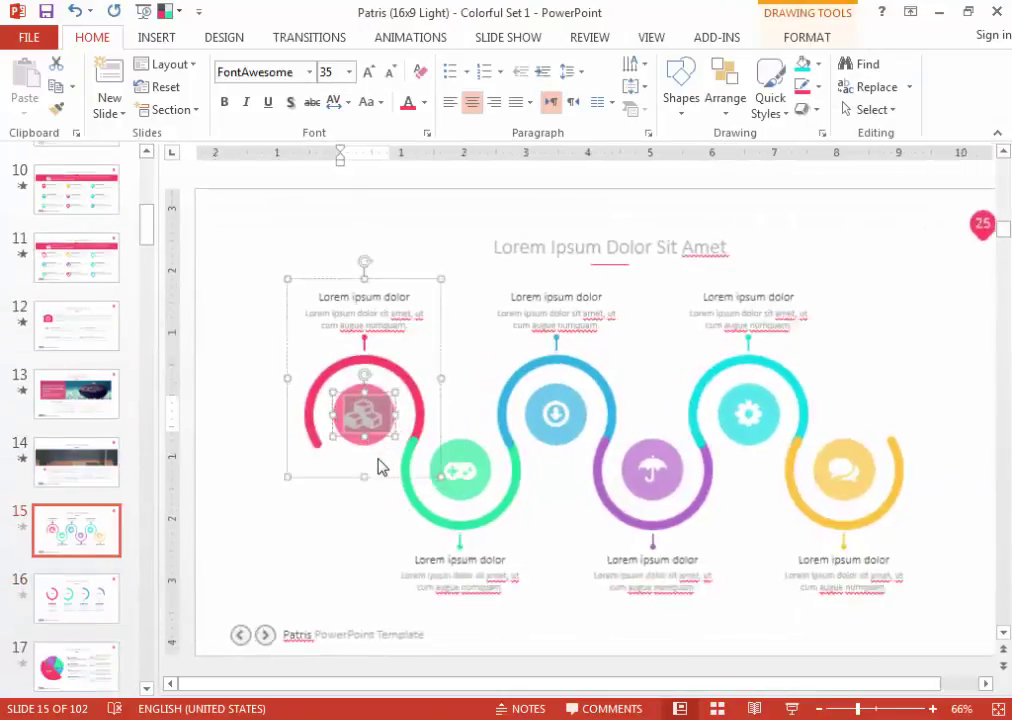
pyautogui.click(156, 37)
pyautogui.click(766, 95)
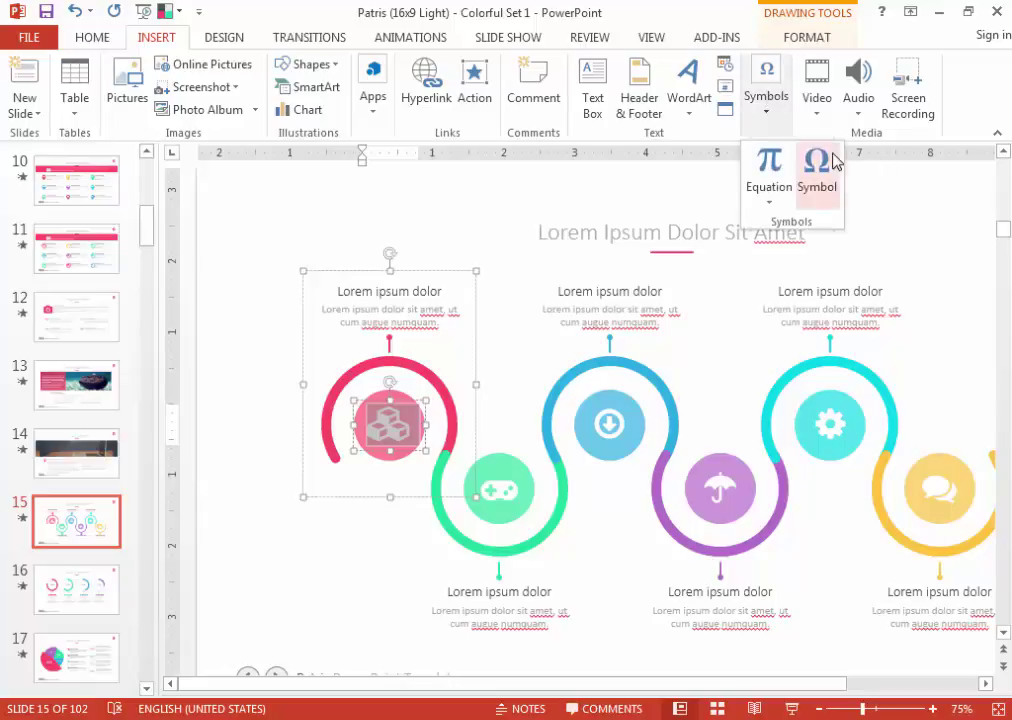
pyautogui.click(817, 170)
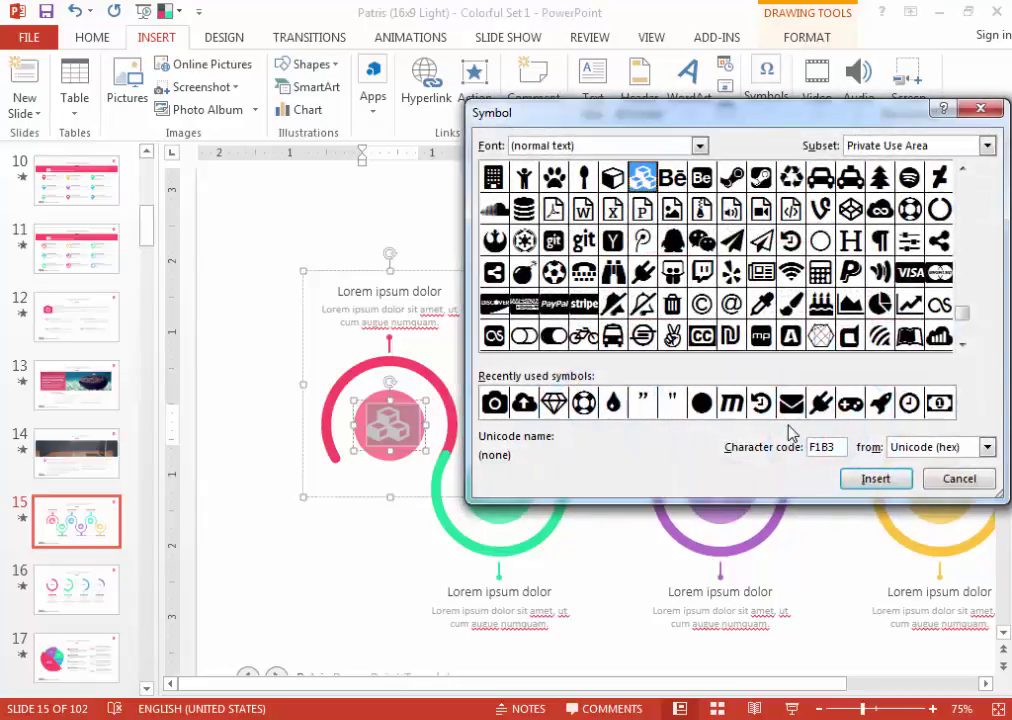
pyautogui.click(791, 405)
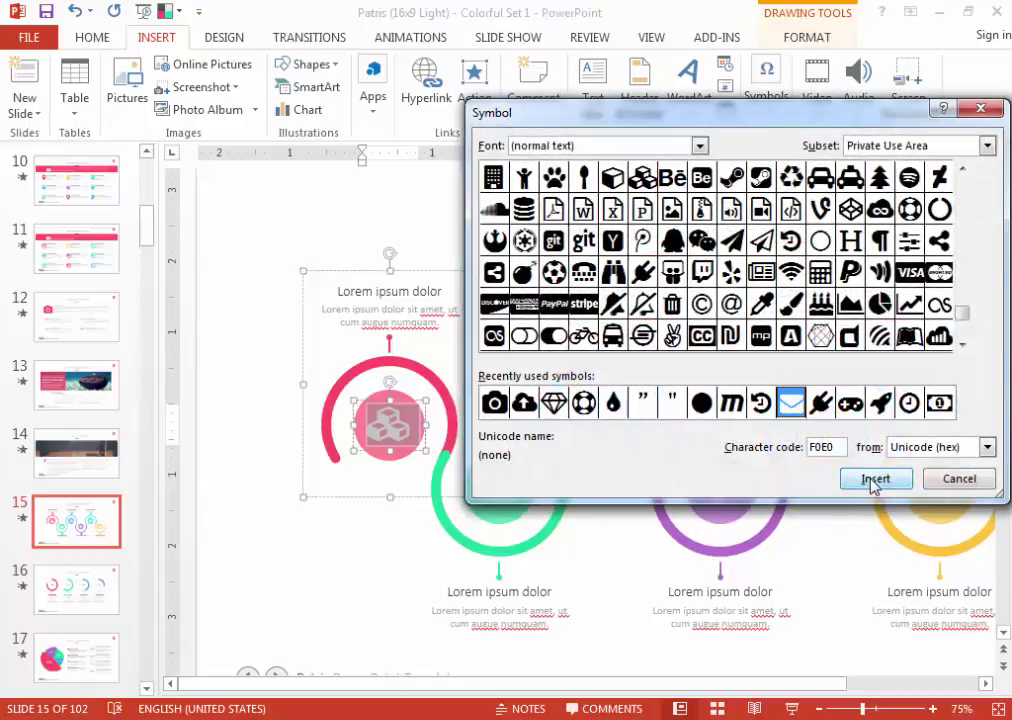
pyautogui.click(873, 479)
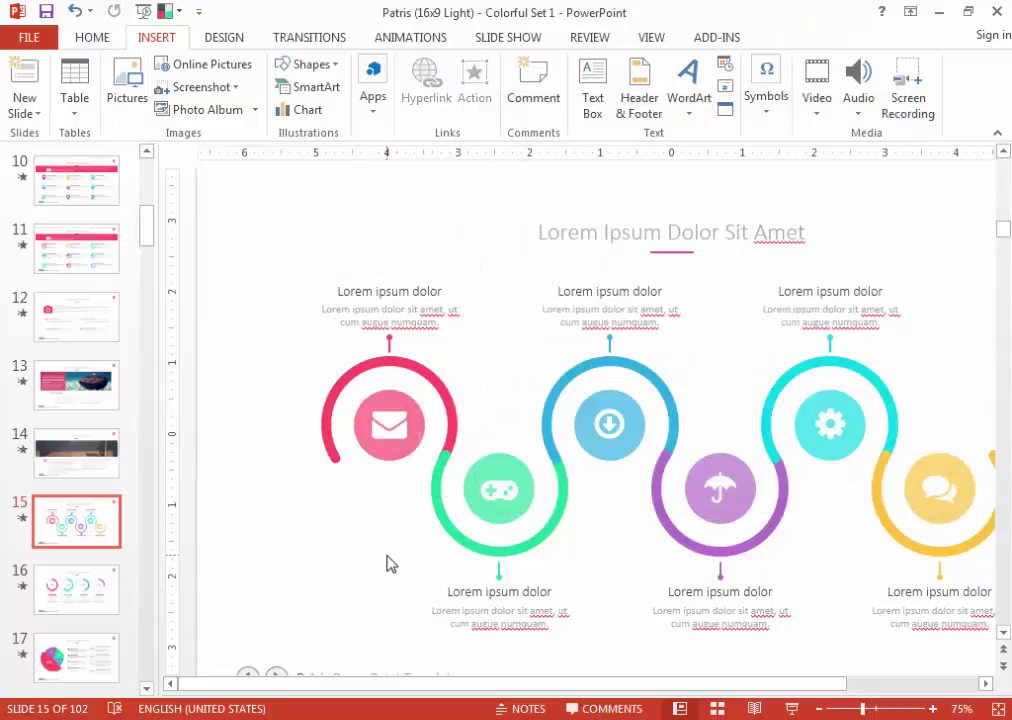
pyautogui.keyDown('ctrl'); pyautogui.scroll(-1, 390, 564); pyautogui.keyUp('ctrl')
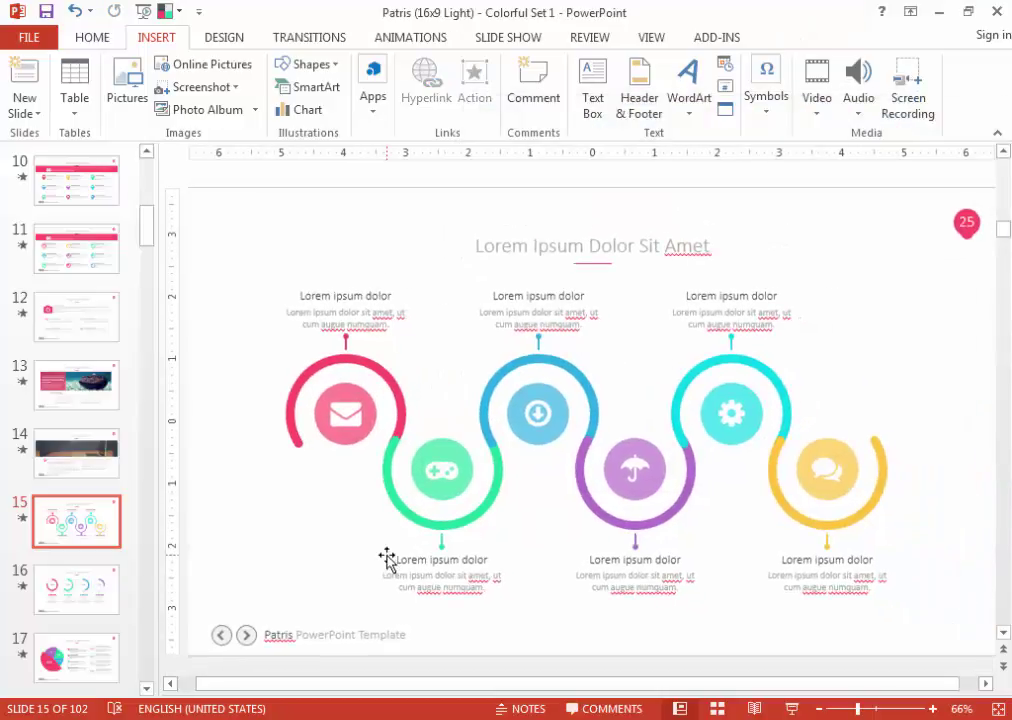
pyautogui.keyDown('ctrl'); pyautogui.scroll(-1, 581, 557); pyautogui.keyUp('ctrl')
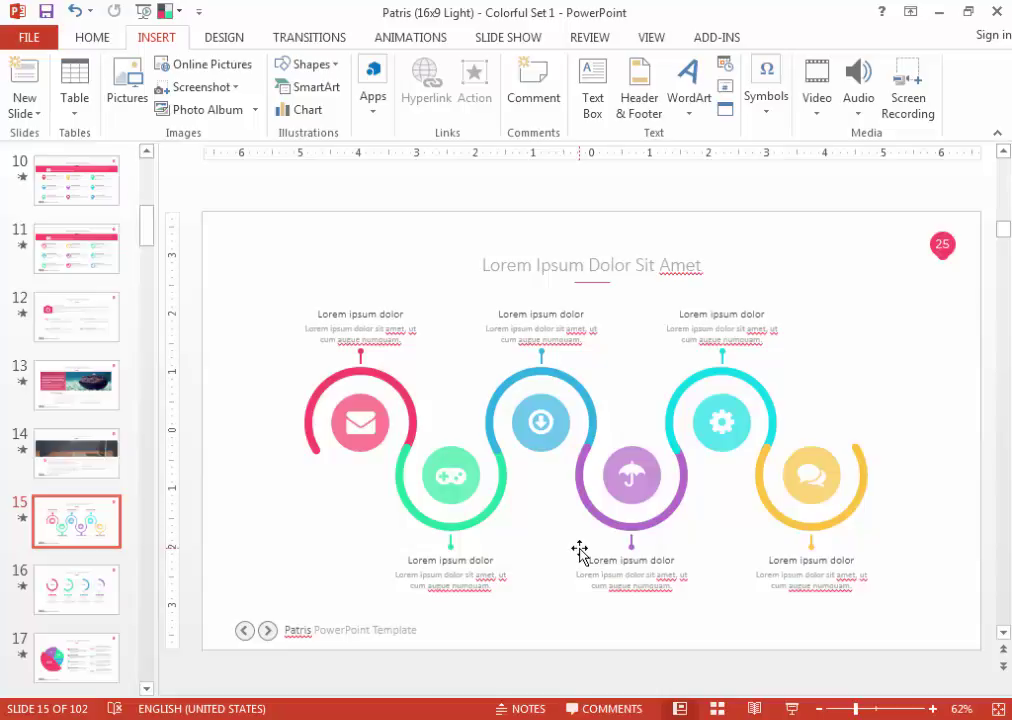
pyautogui.hotkey('shift', 'F5')
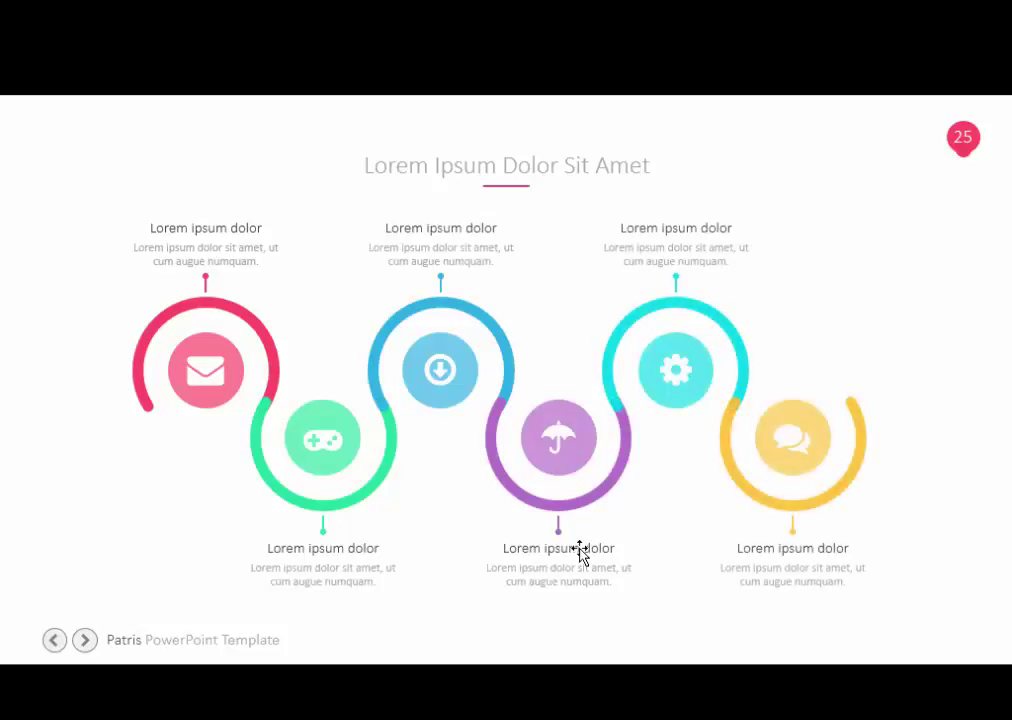
pyautogui.press('Escape')
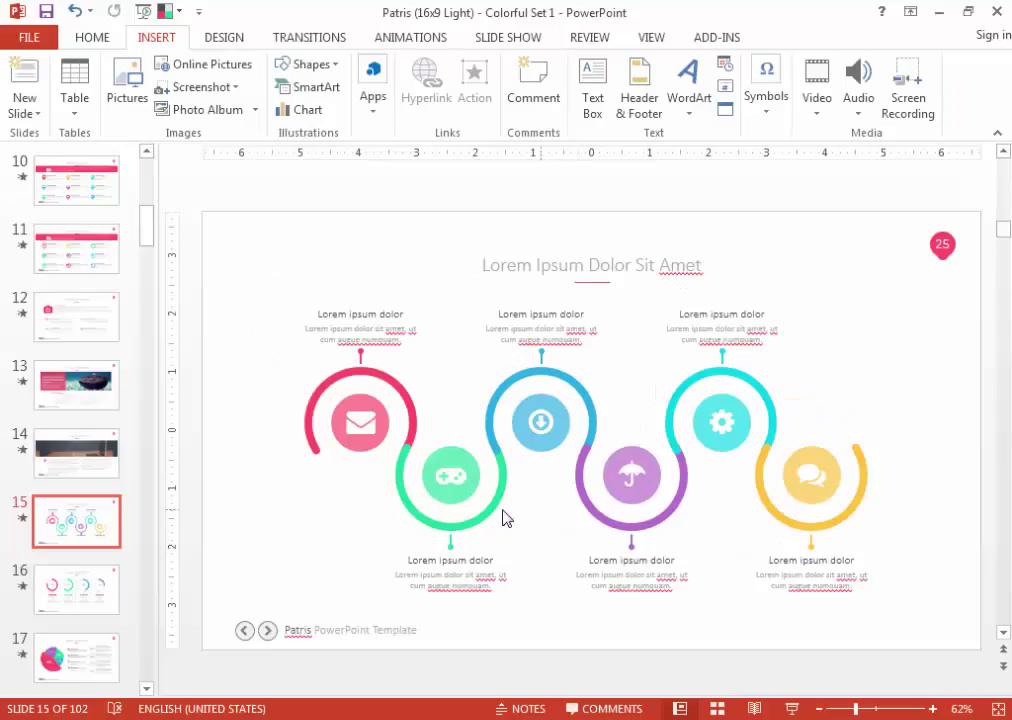
# Change slide 16's first ring value from 76% to 85%.
pyautogui.scroll(-1, 578, 564)
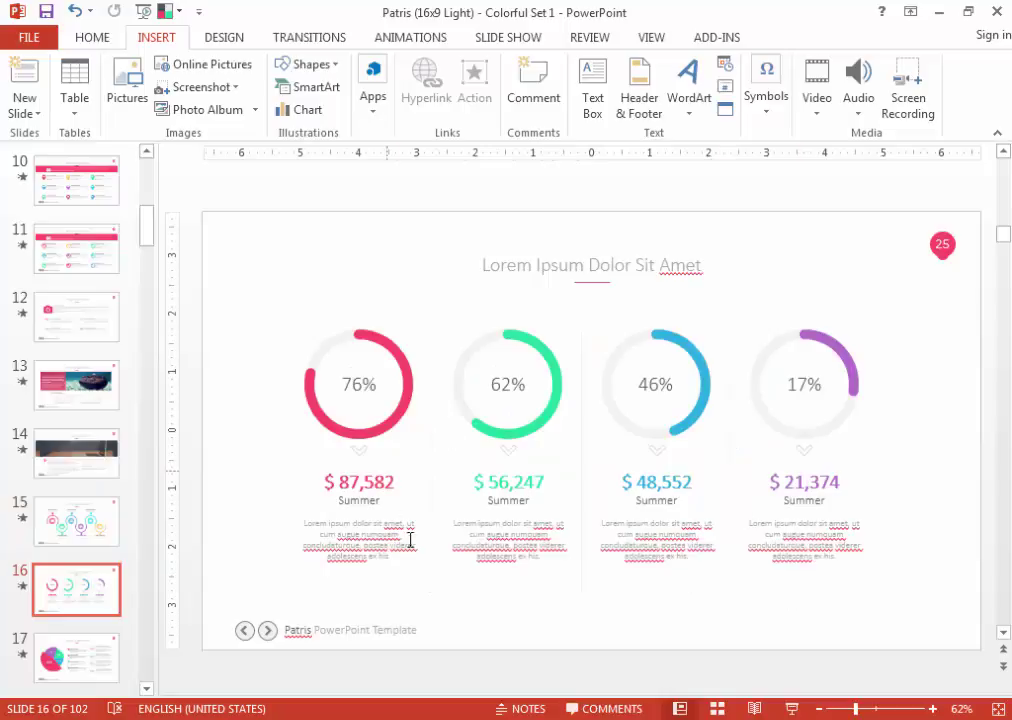
pyautogui.click(352, 384)
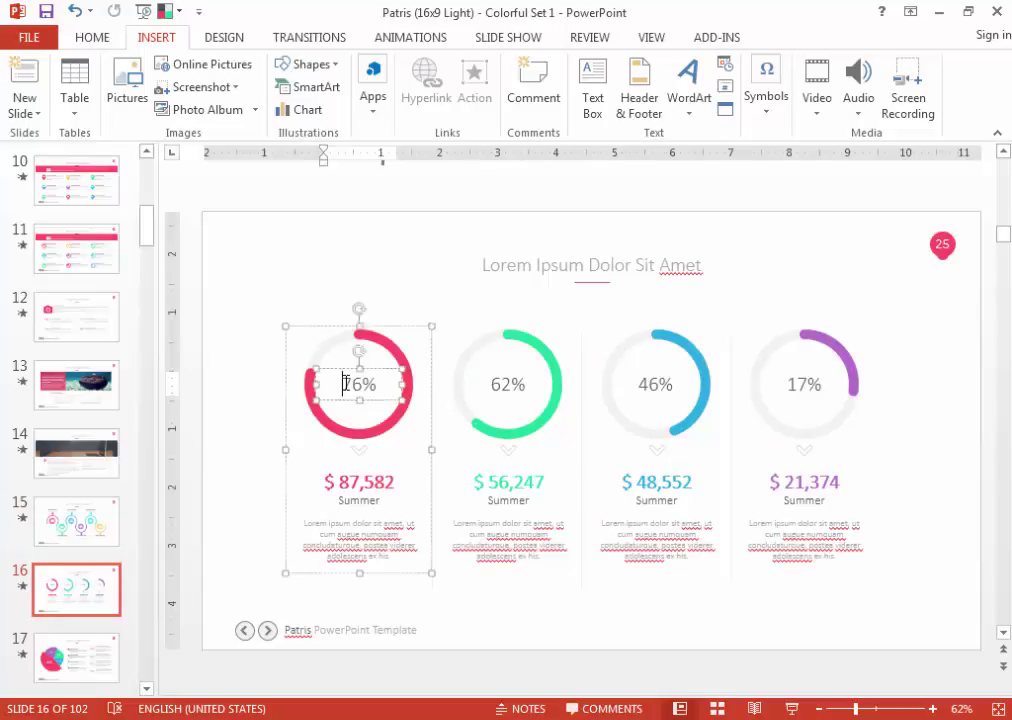
pyautogui.doubleClick(352, 384)
pyautogui.click(282, 404)
pyautogui.doubleClick(360, 386)
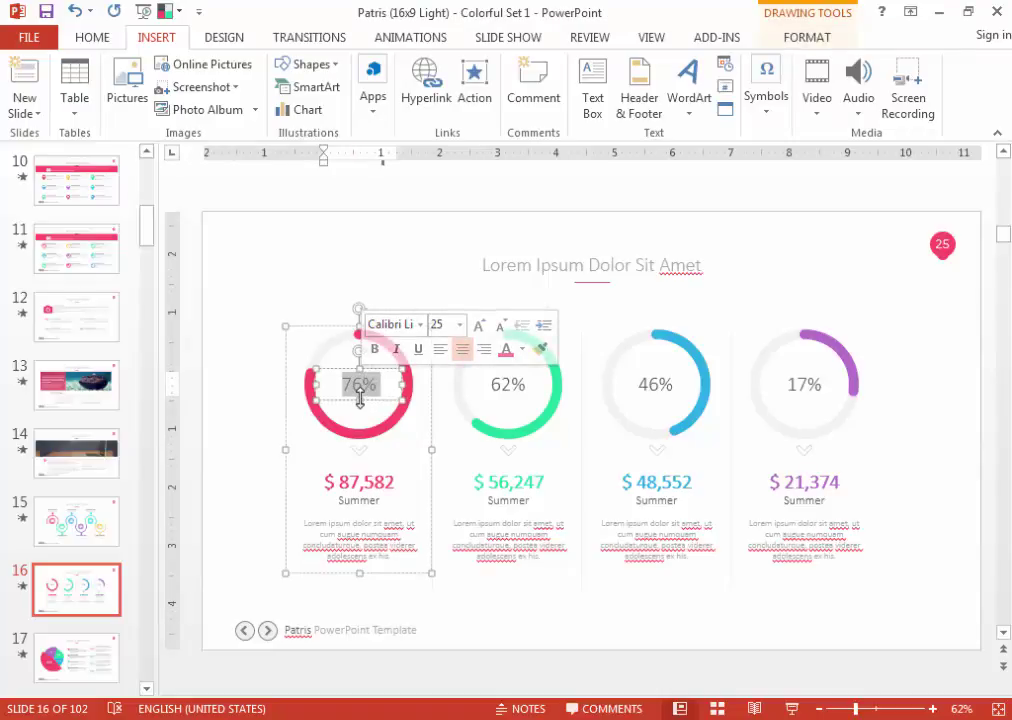
pyautogui.write('85')
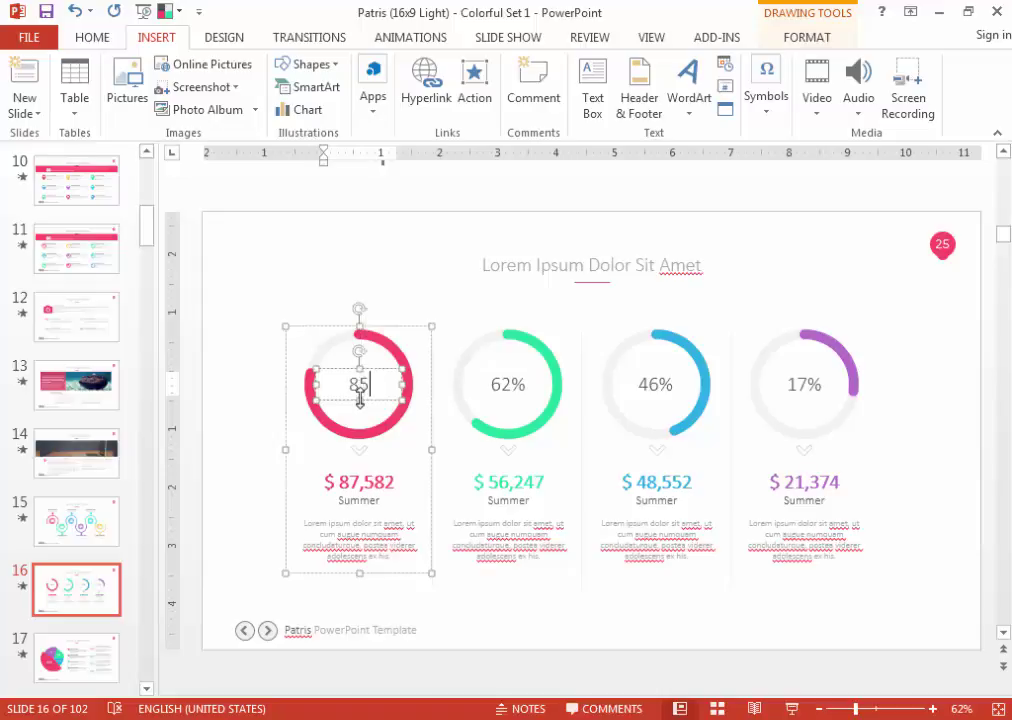
pyautogui.write('%')
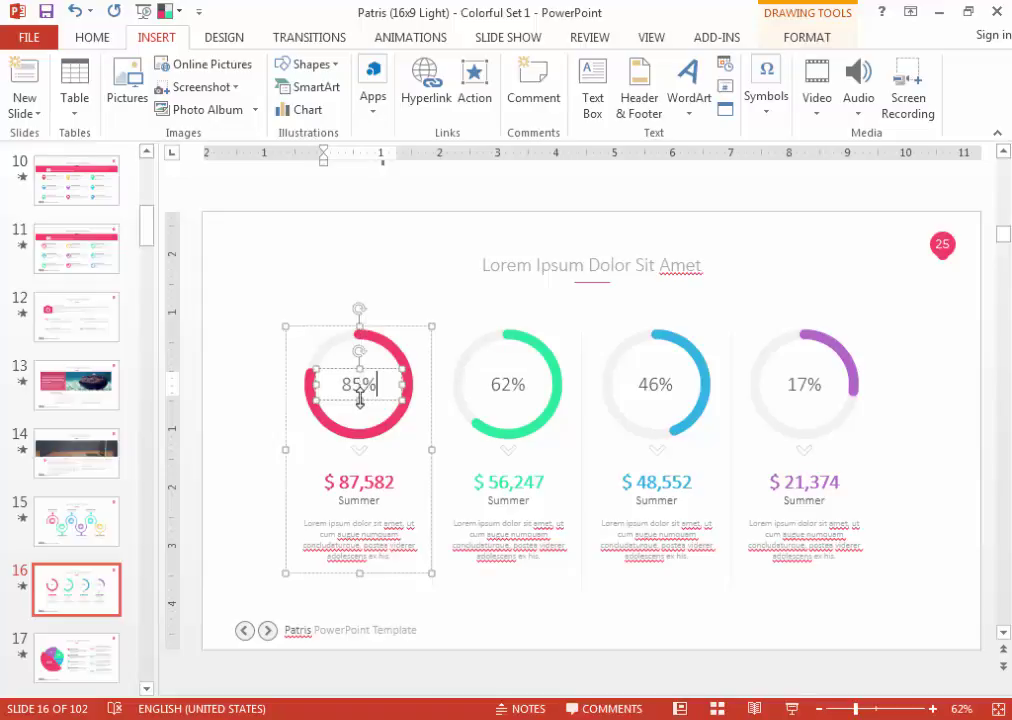
# Lengthen the first ring's pink arc to cover about 85% of the circle.
pyautogui.click(306, 387)
pyautogui.scroll(4, 389, 388)
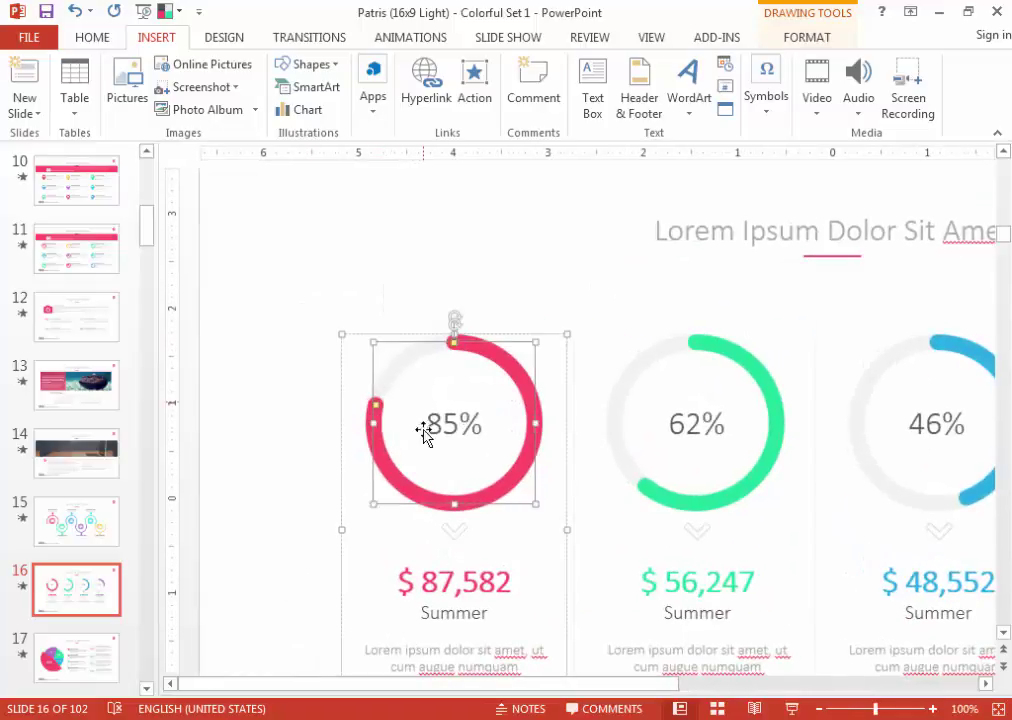
pyautogui.click(505, 284)
pyautogui.doubleClick(508, 361)
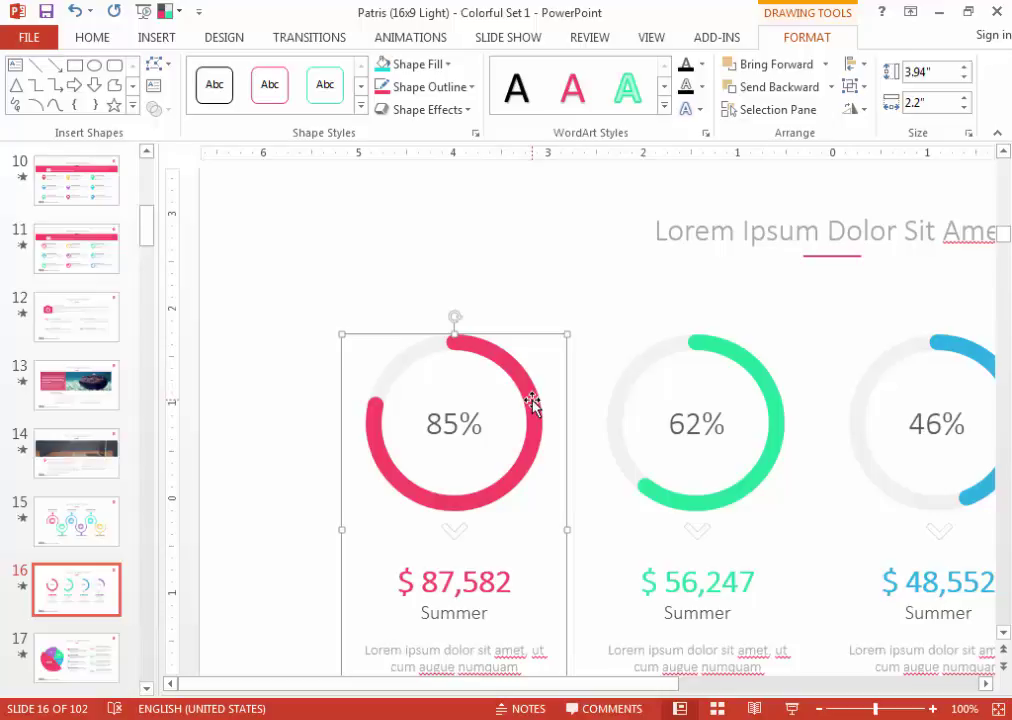
pyautogui.click(532, 403)
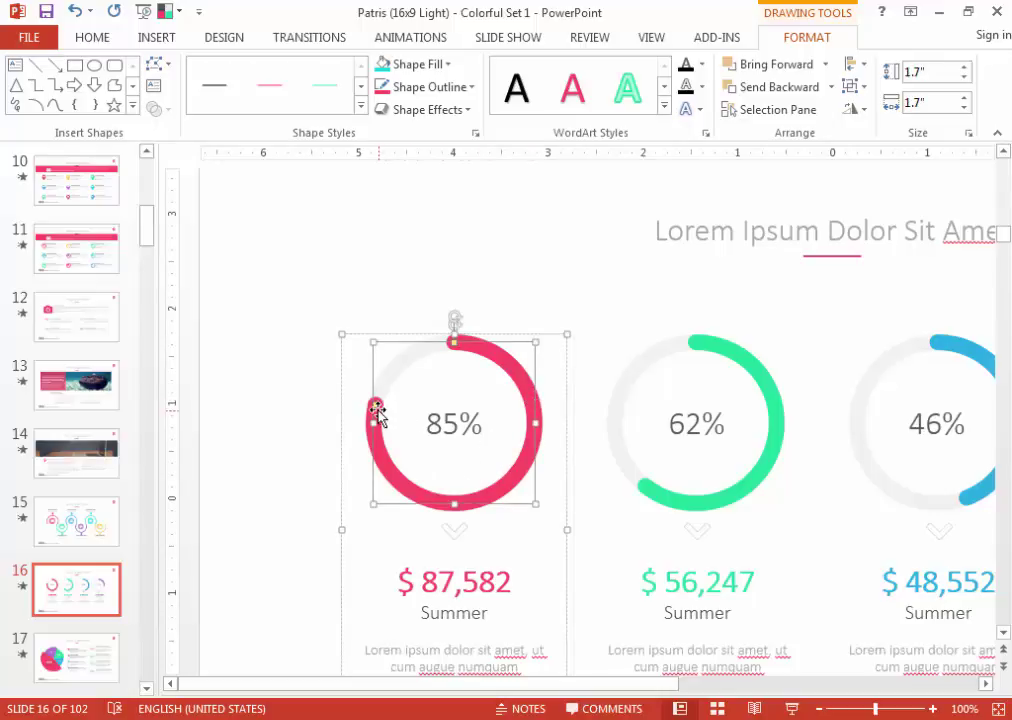
pyautogui.moveTo(377, 410)
pyautogui.mouseDown()
pyautogui.moveTo(507, 487)
pyautogui.moveTo(397, 478)
pyautogui.mouseUp()
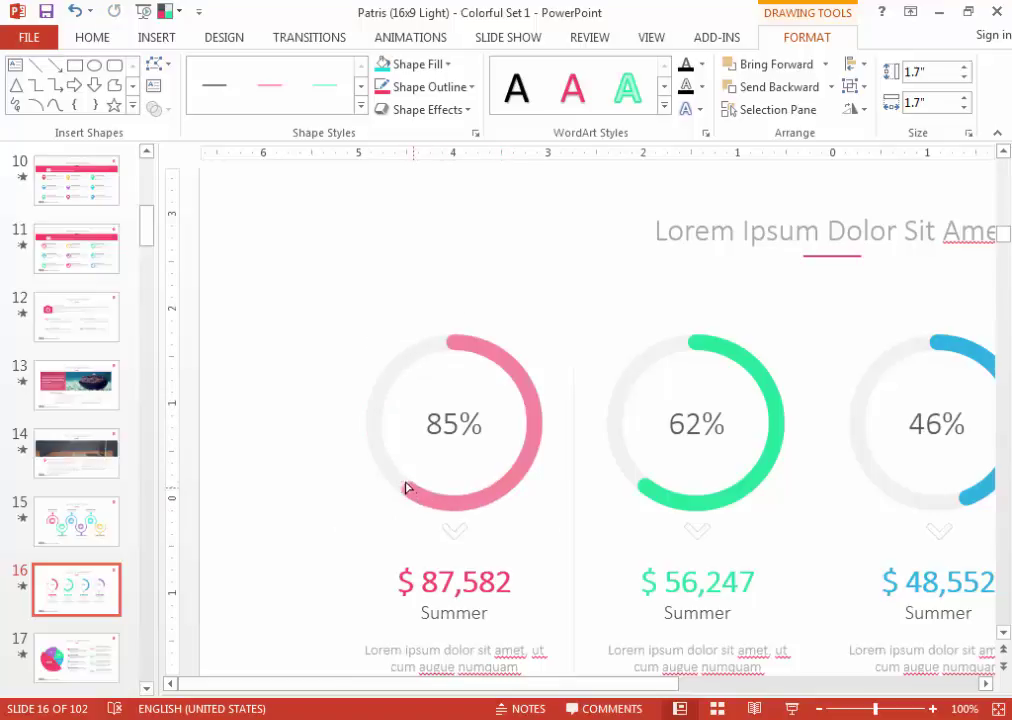
pyautogui.scroll(-2, 495, 540)
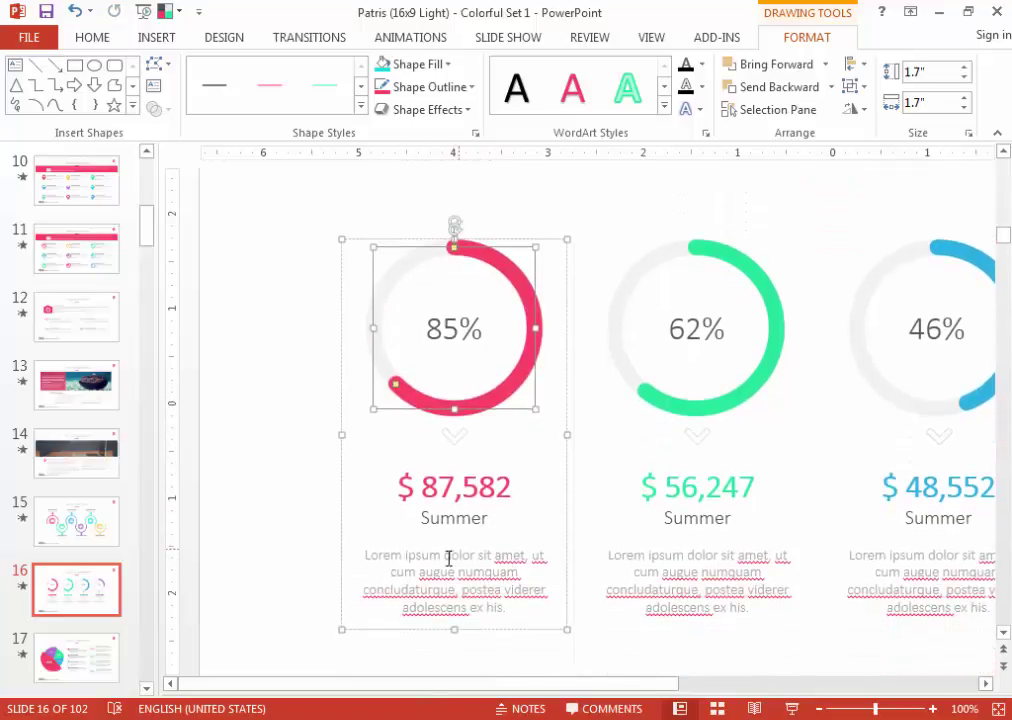
# Replace the first ring's amount $ 87,582 with $ 42,510.
pyautogui.click(440, 488)
pyautogui.doubleClick(440, 488)
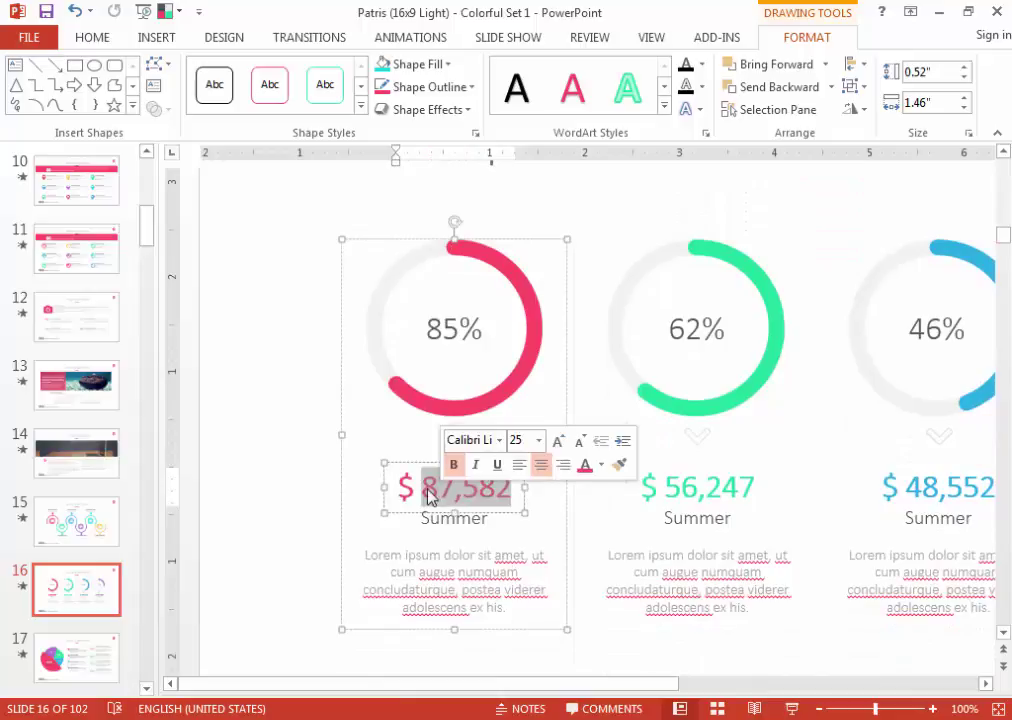
pyautogui.moveTo(424, 488); pyautogui.dragTo(507, 490)
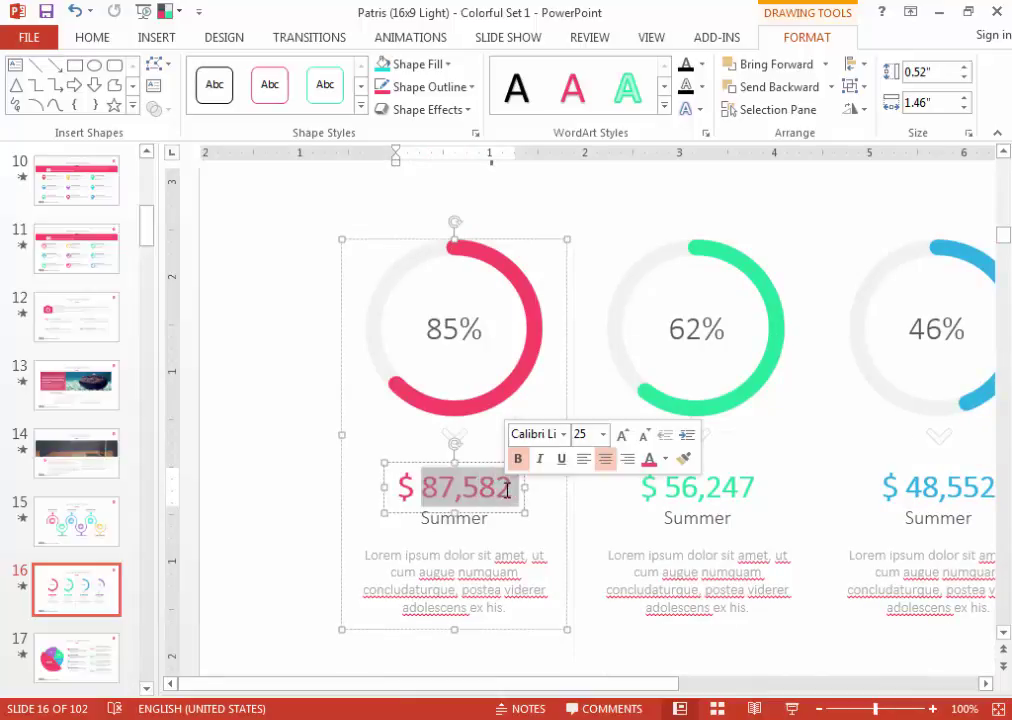
pyautogui.write('4')
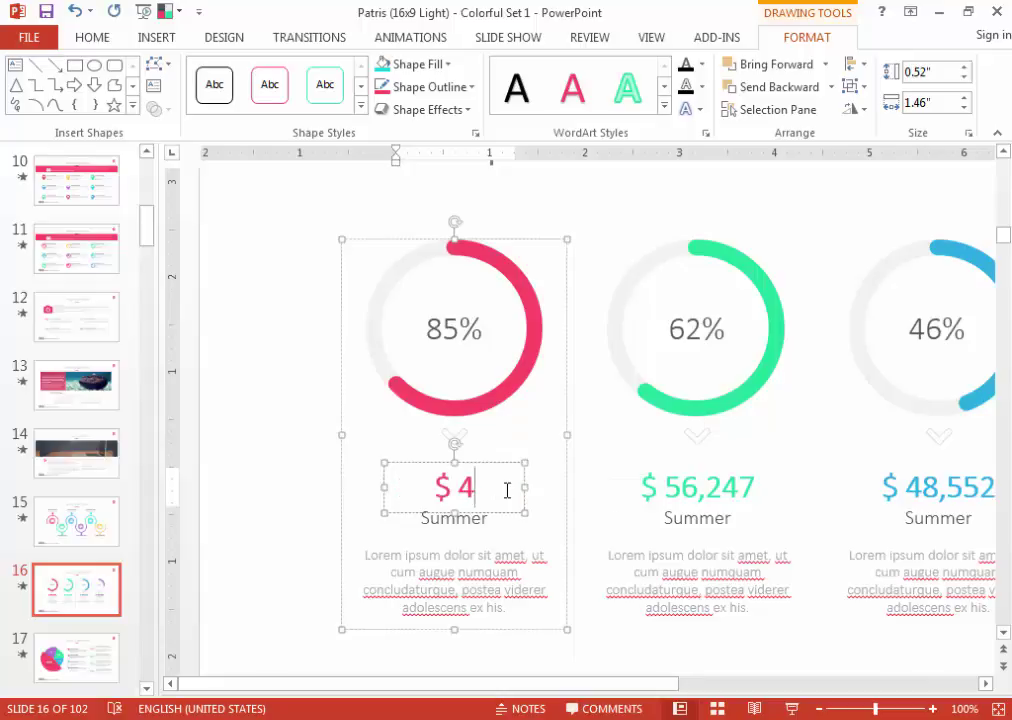
pyautogui.write('2,5')
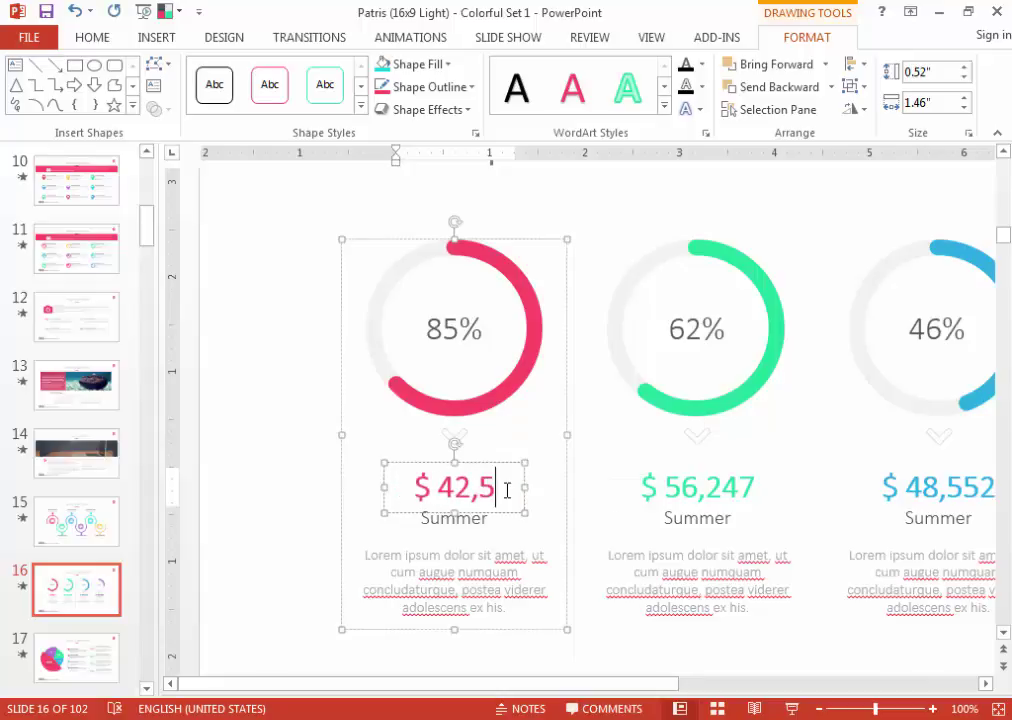
pyautogui.write('10')
pyautogui.scroll(-2, 294, 531)
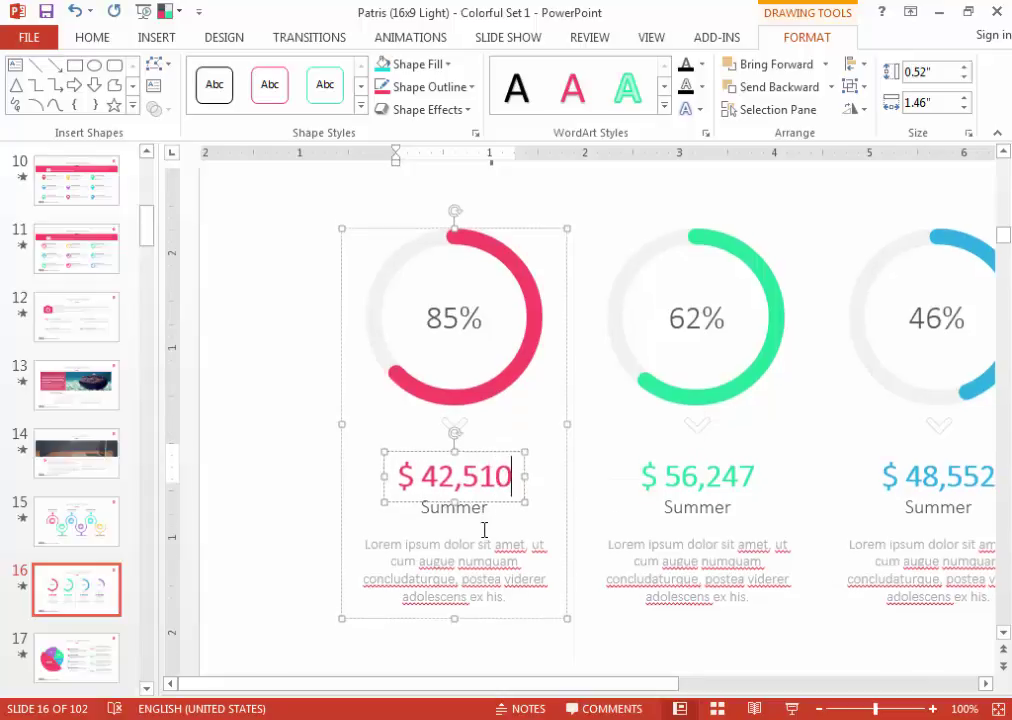
pyautogui.click(461, 501)
# Move down to the pie-chart layout on slide 17.
pyautogui.click(455, 566)
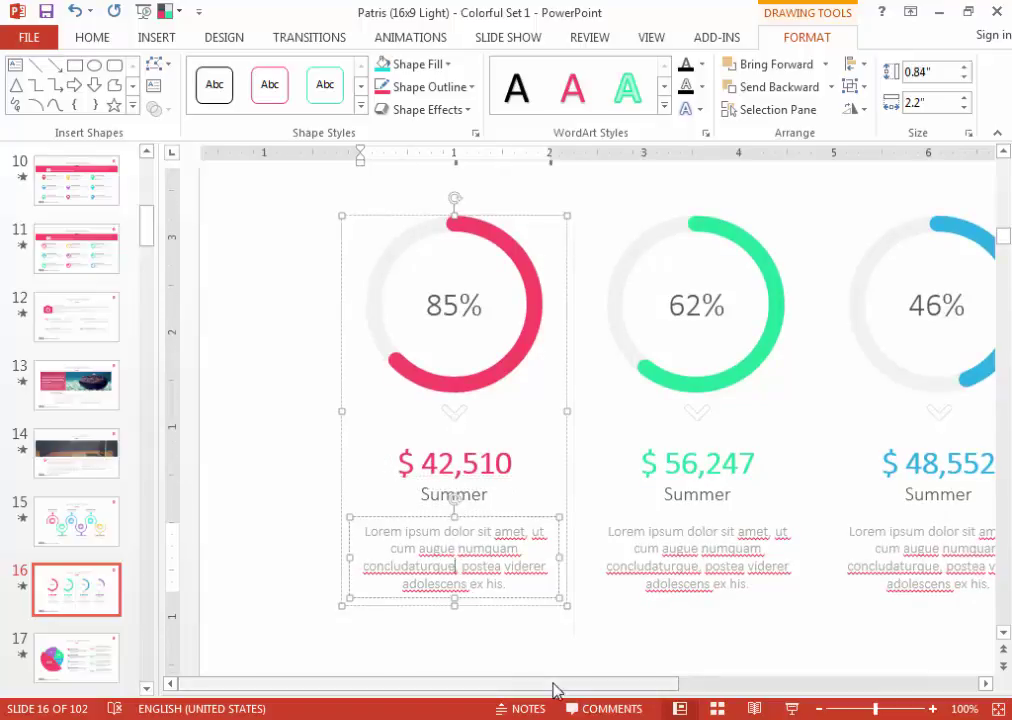
pyautogui.moveTo(552, 683); pyautogui.dragTo(592, 685)
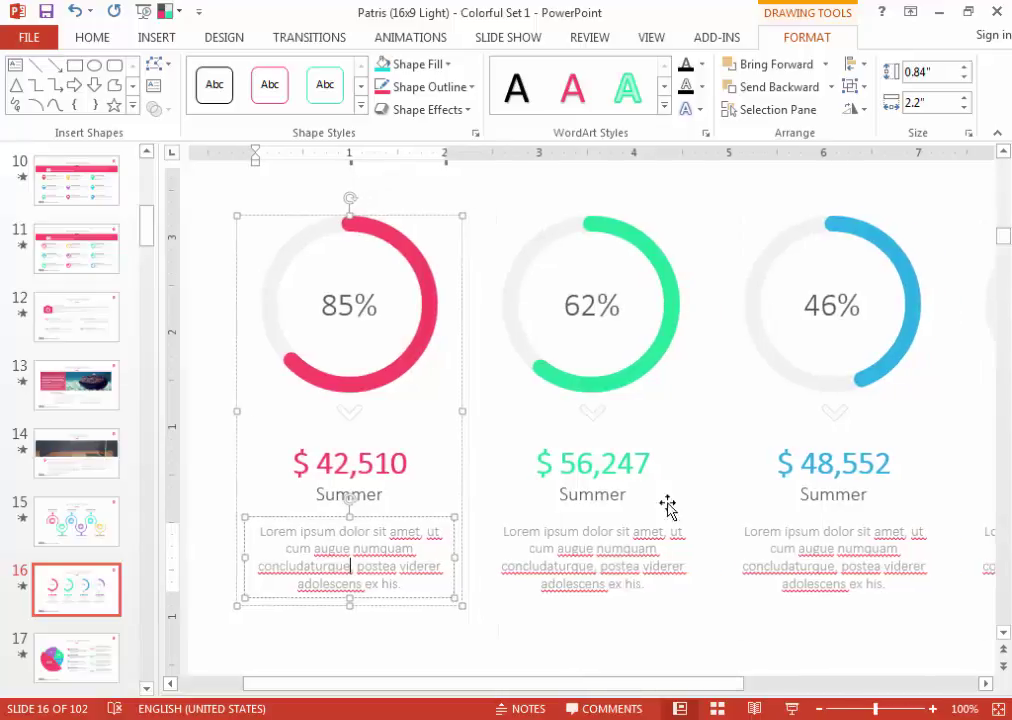
pyautogui.keyDown('ctrl'); pyautogui.scroll(-3, 808, 487); pyautogui.keyUp('ctrl')
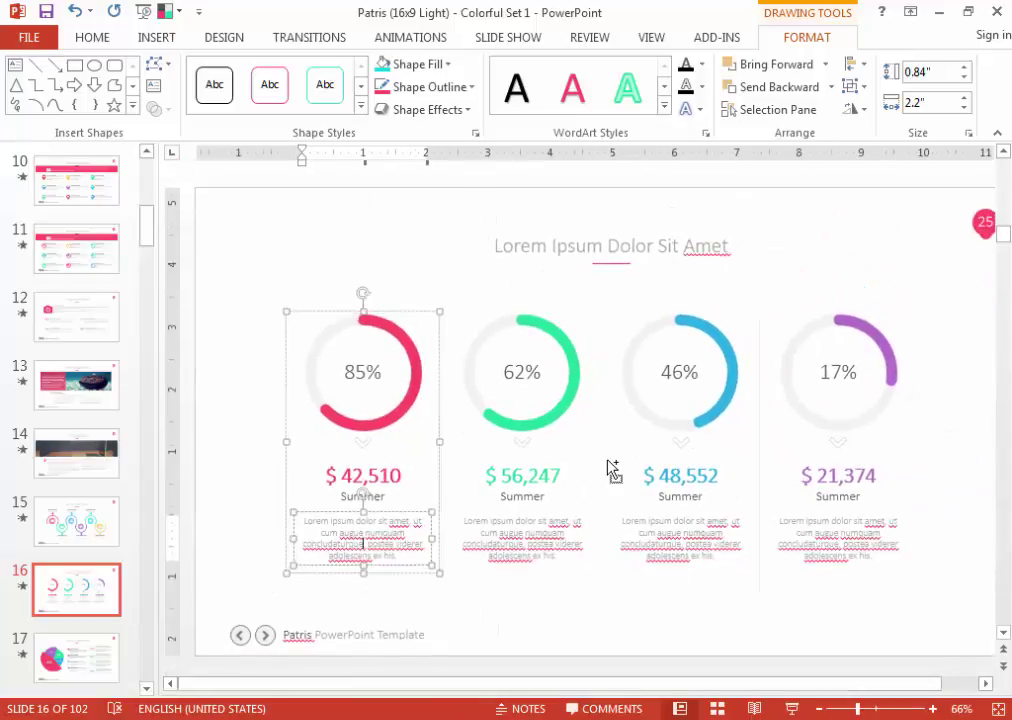
pyautogui.keyDown('ctrl'); pyautogui.scroll(-1, 727, 650); pyautogui.keyUp('ctrl')
pyautogui.scroll(-1, 727, 650)
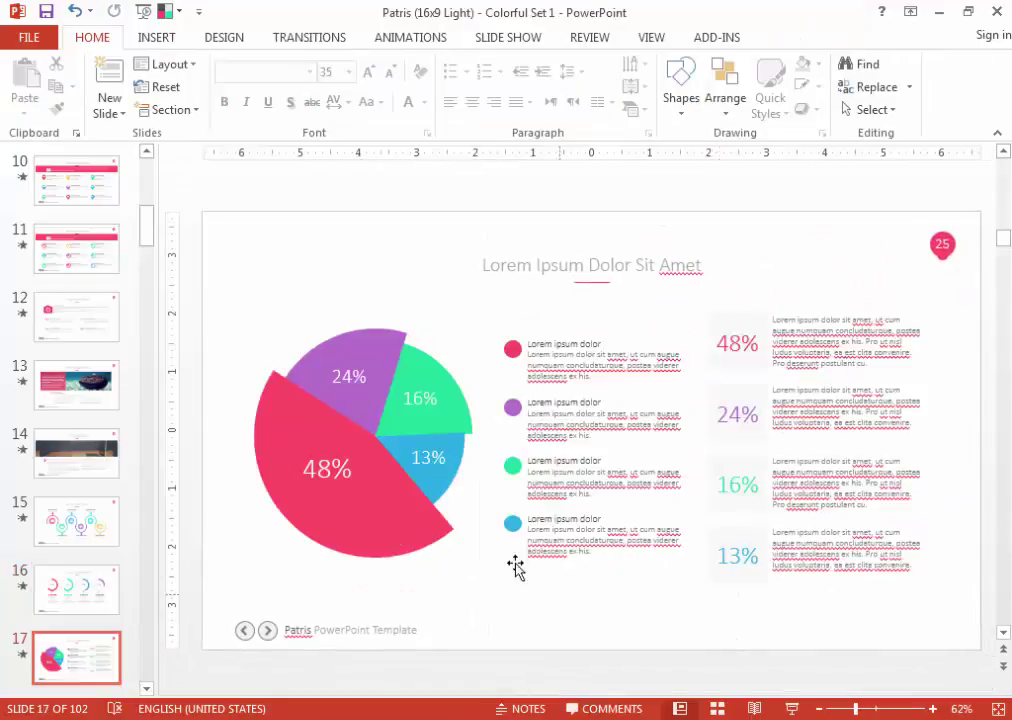
# Reshape the pie: adjust the red 48% and blue 13% sweeps and widen the purple 24% slice.
pyautogui.click(429, 462)
pyautogui.keyDown('ctrl'); pyautogui.scroll(1, 455, 548); pyautogui.keyUp('ctrl')
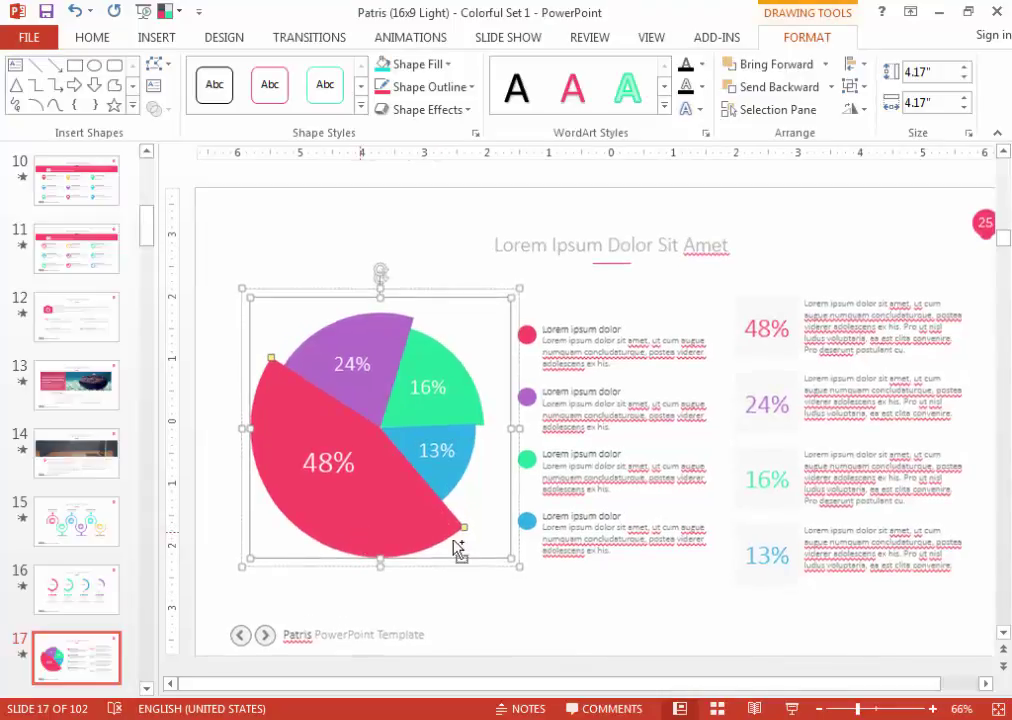
pyautogui.click(482, 603)
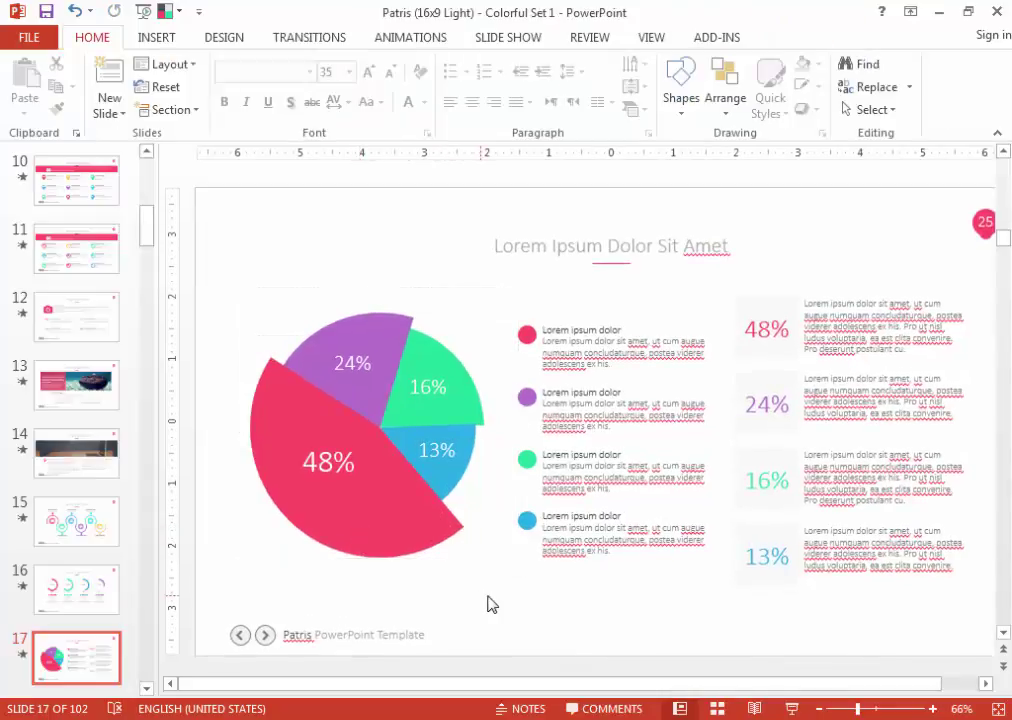
pyautogui.click(430, 537)
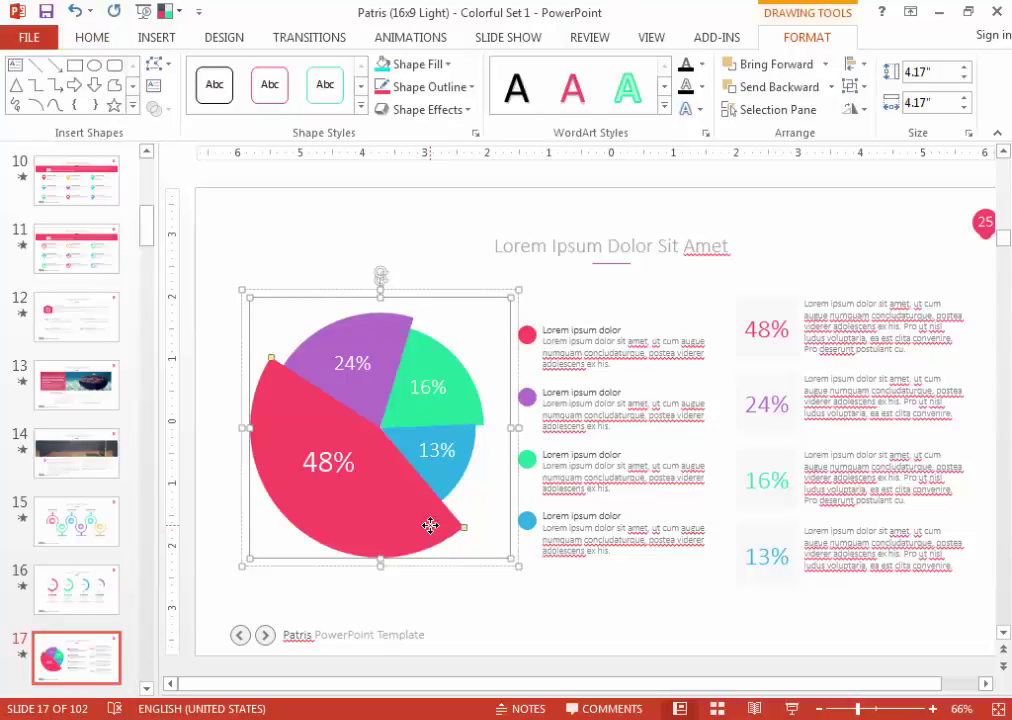
pyautogui.moveTo(464, 533); pyautogui.dragTo(424, 565)
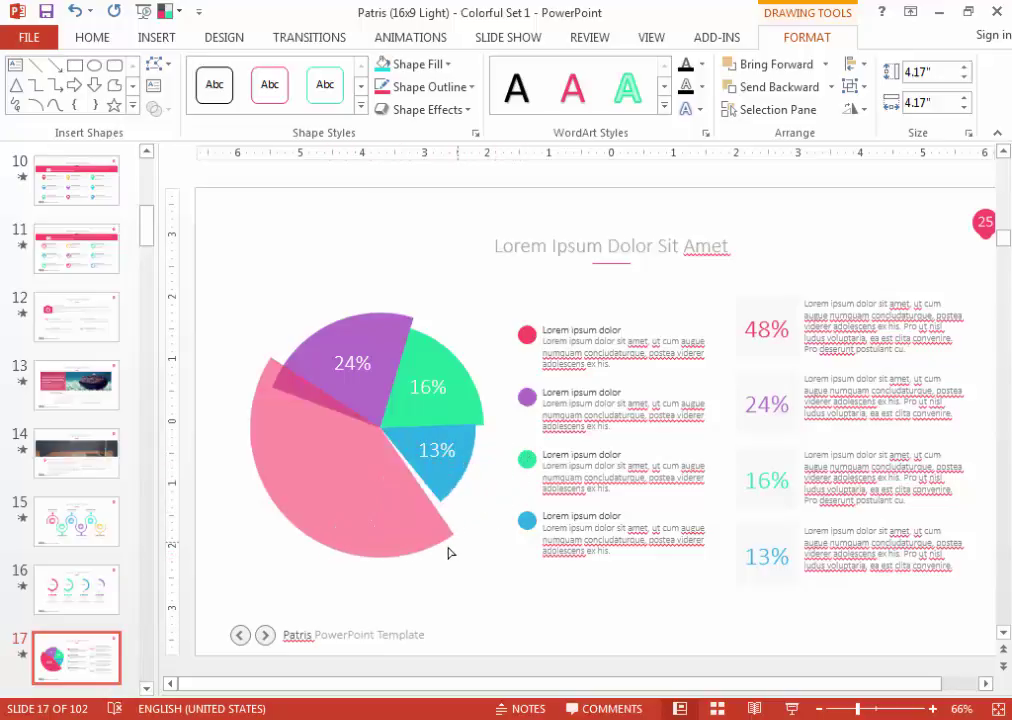
pyautogui.moveTo(424, 565)
pyautogui.mouseDown()
pyautogui.moveTo(313, 541)
pyautogui.moveTo(373, 553)
pyautogui.mouseUp()
pyautogui.click(443, 479)
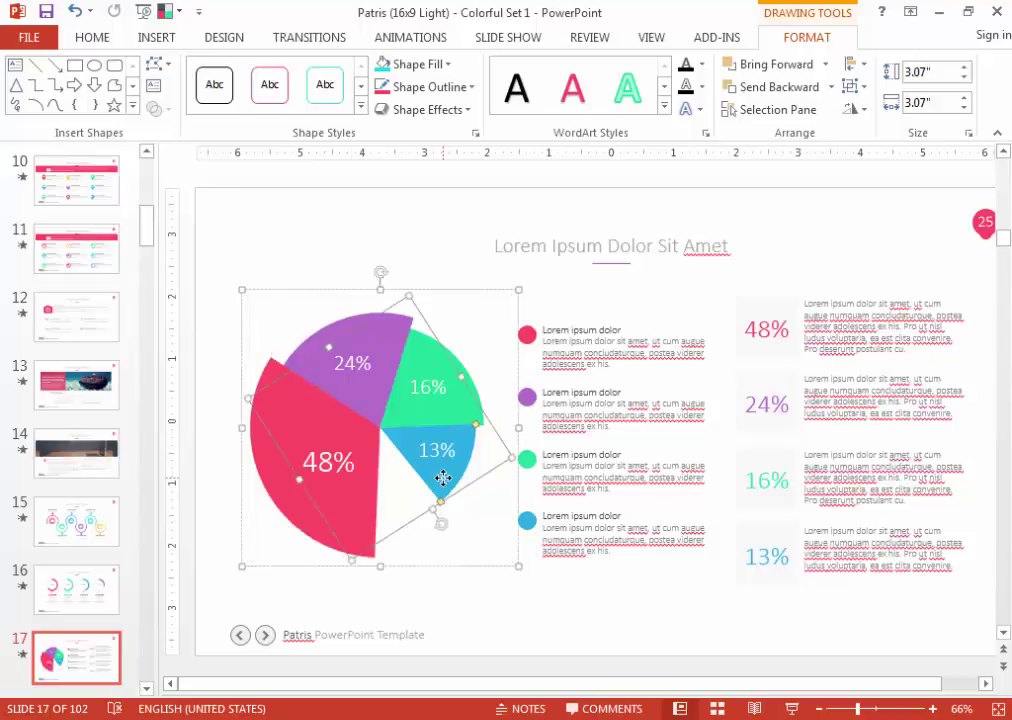
pyautogui.moveTo(434, 510)
pyautogui.mouseDown()
pyautogui.moveTo(376, 521)
pyautogui.moveTo(375, 530)
pyautogui.mouseUp()
pyautogui.click(430, 600)
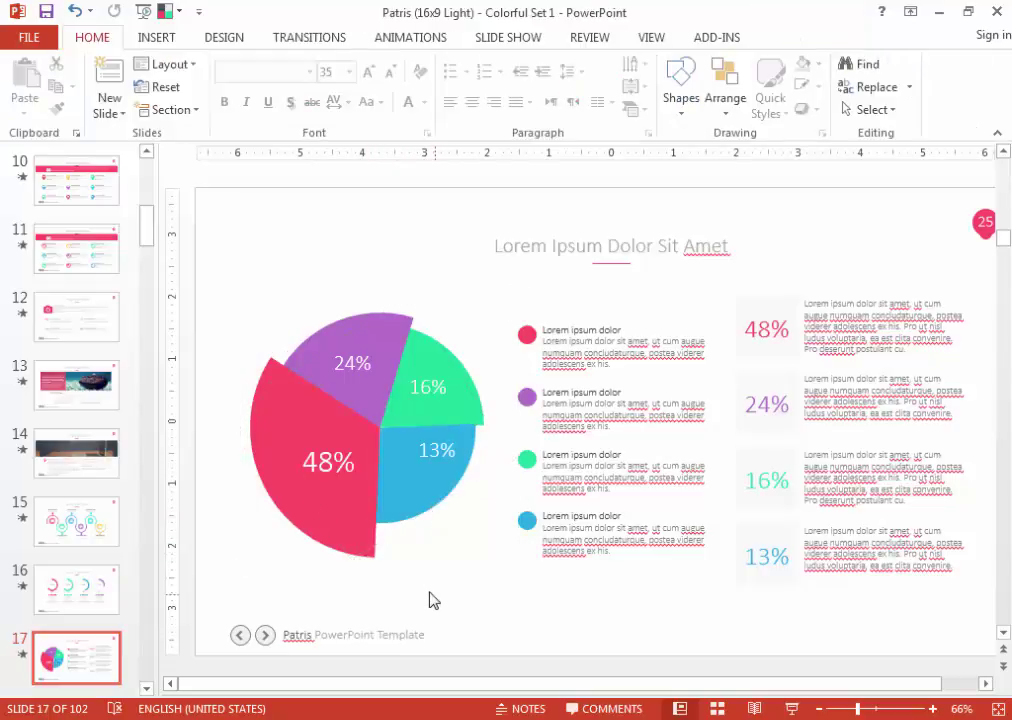
pyautogui.click(410, 322)
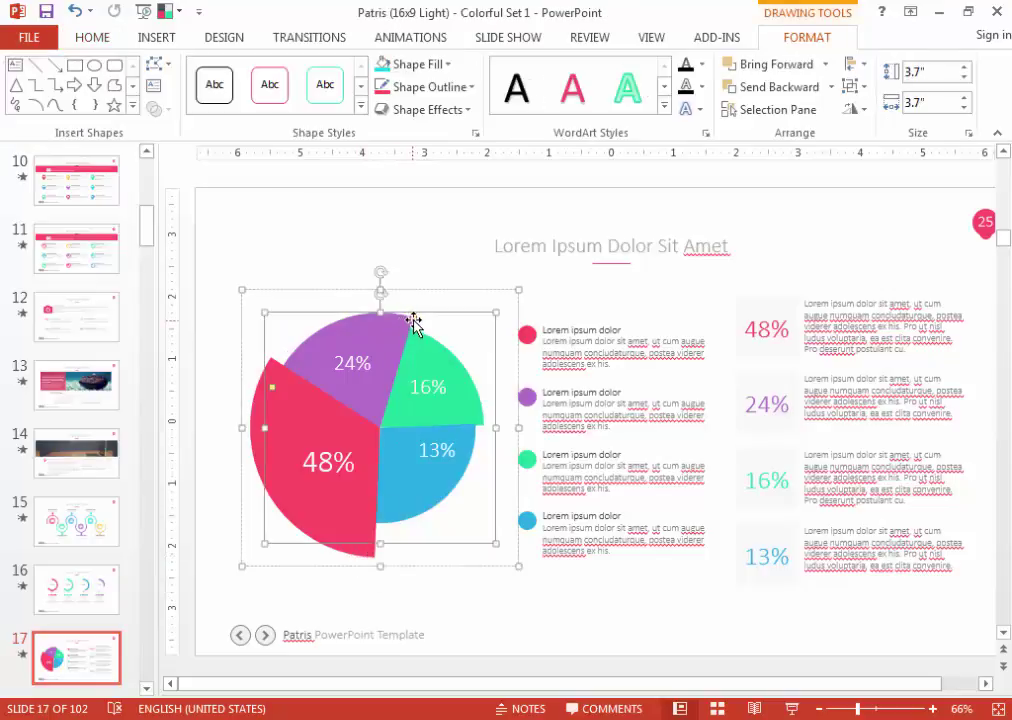
pyautogui.moveTo(414, 323); pyautogui.dragTo(432, 335)
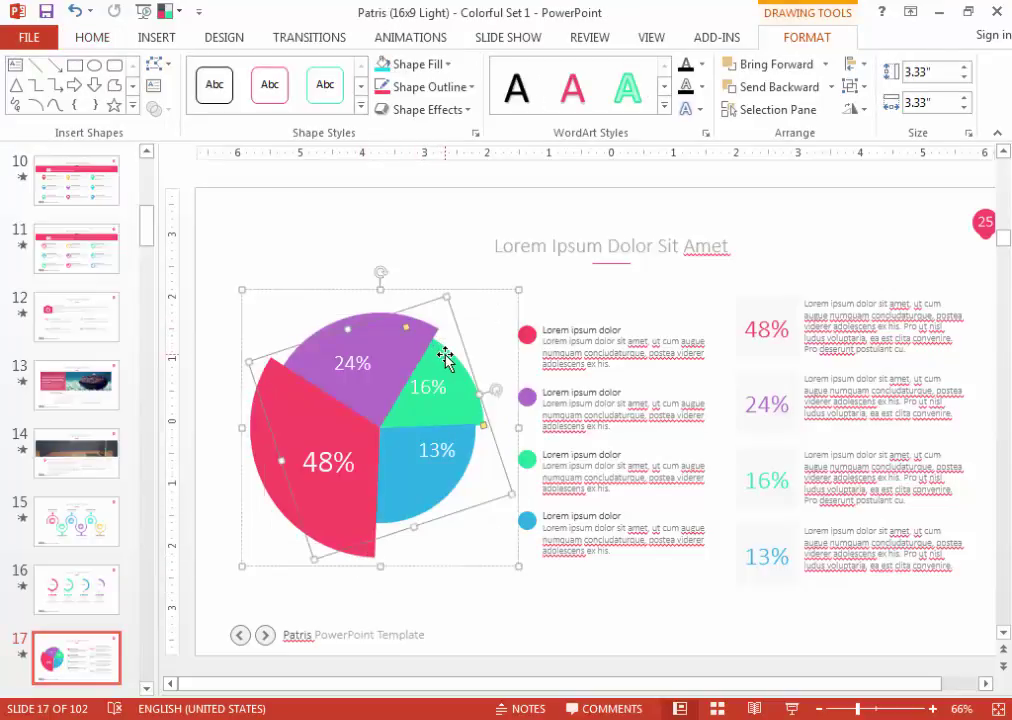
# Re-centre the 13%, 48% and 24% labels within their slices.
pyautogui.click(438, 456)
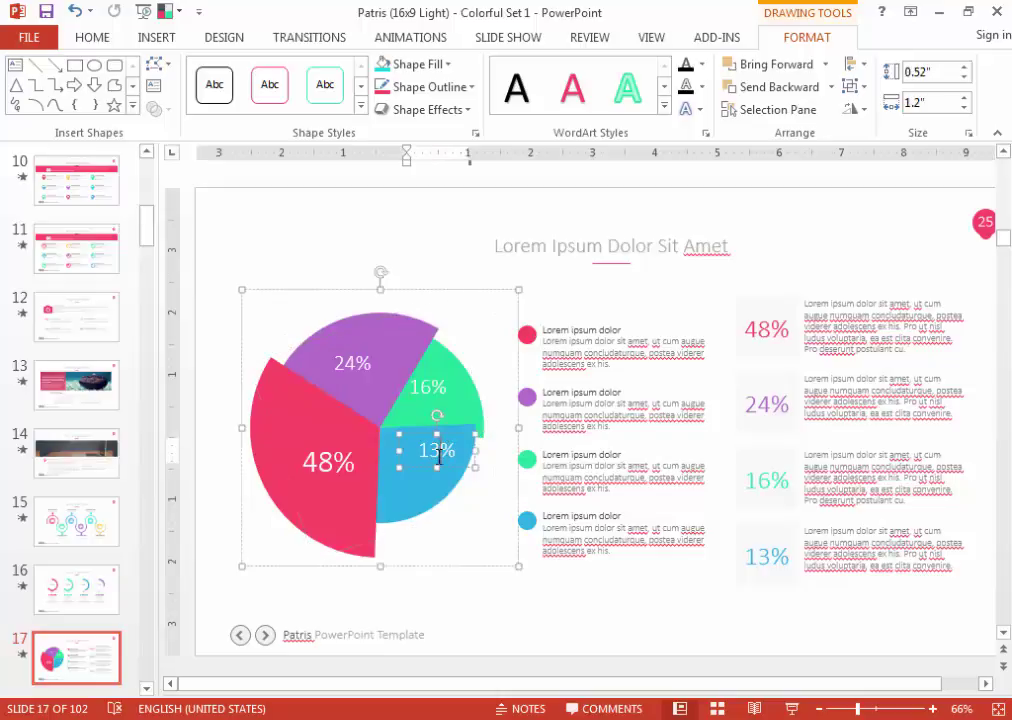
pyautogui.moveTo(448, 463); pyautogui.dragTo(433, 479)
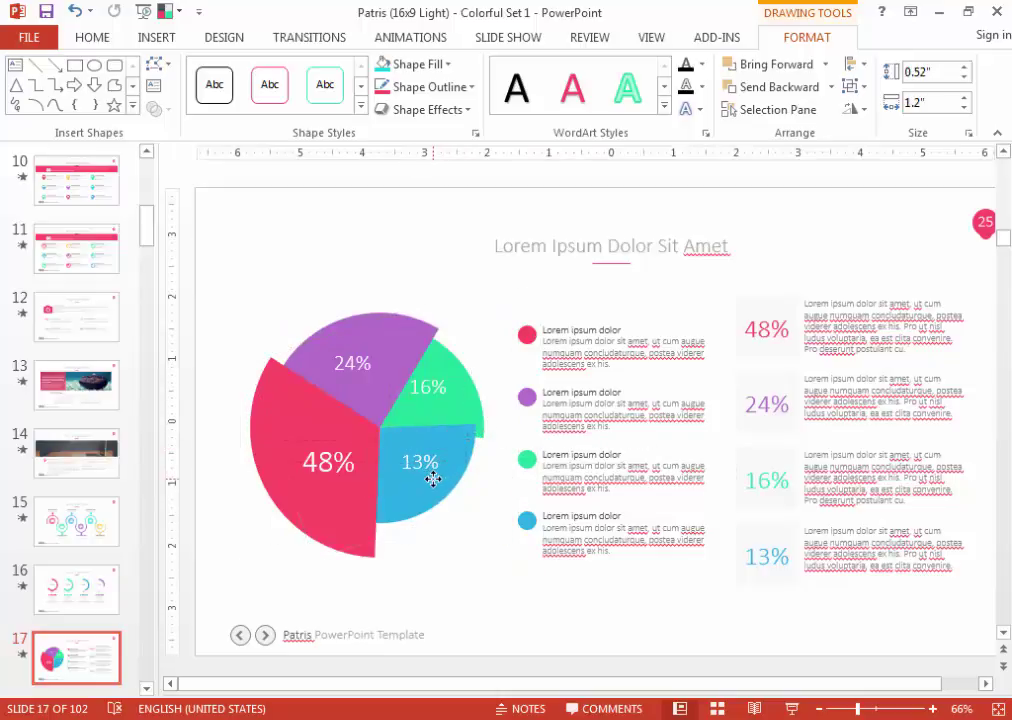
pyautogui.click(335, 464)
pyautogui.moveTo(343, 442); pyautogui.dragTo(327, 435)
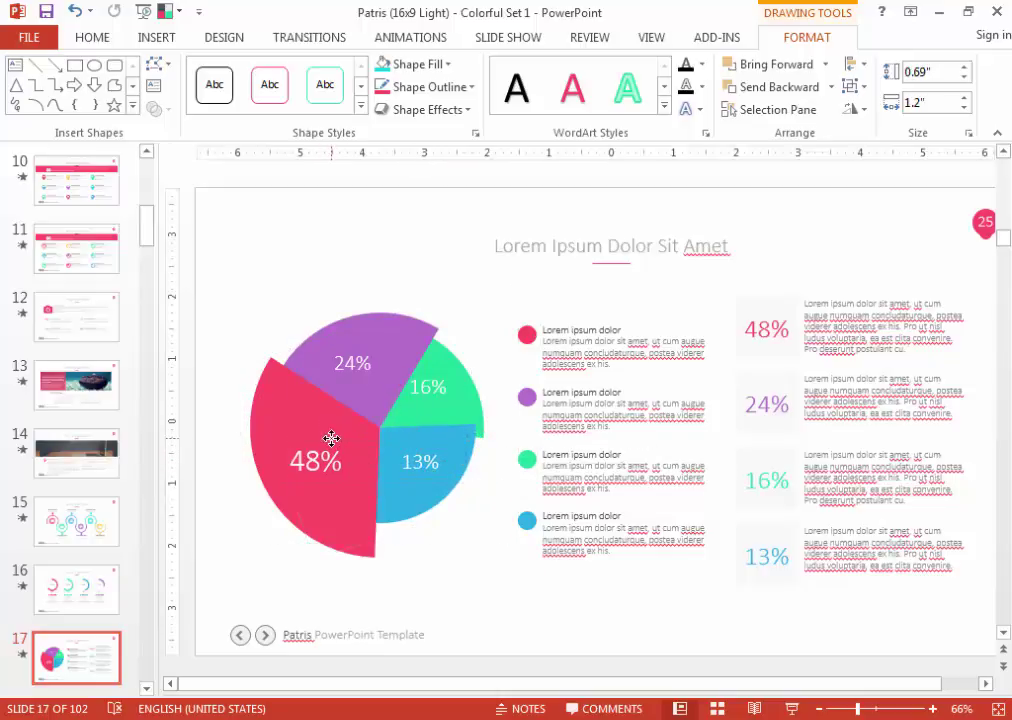
pyautogui.click(370, 353)
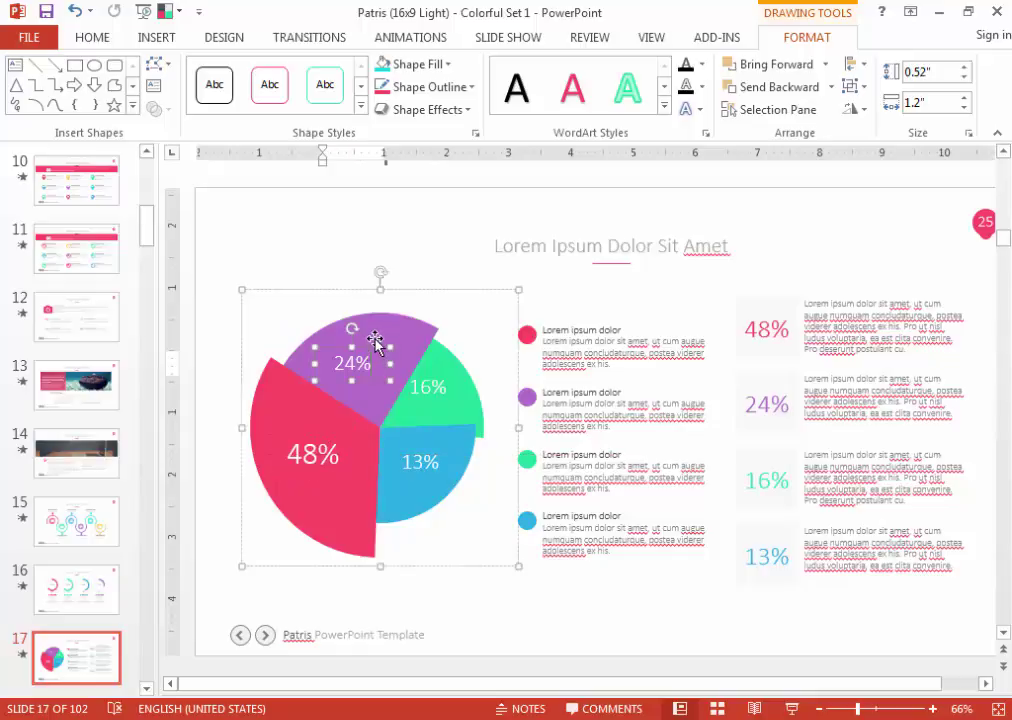
pyautogui.click(375, 342)
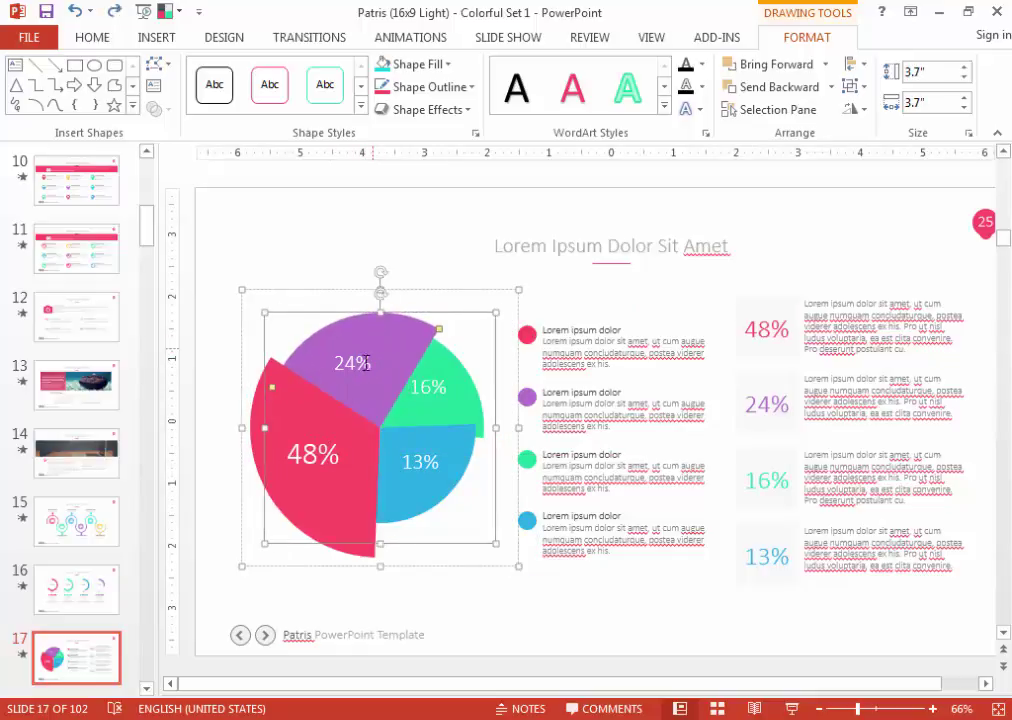
pyautogui.click(357, 365)
pyautogui.moveTo(367, 350); pyautogui.dragTo(372, 344)
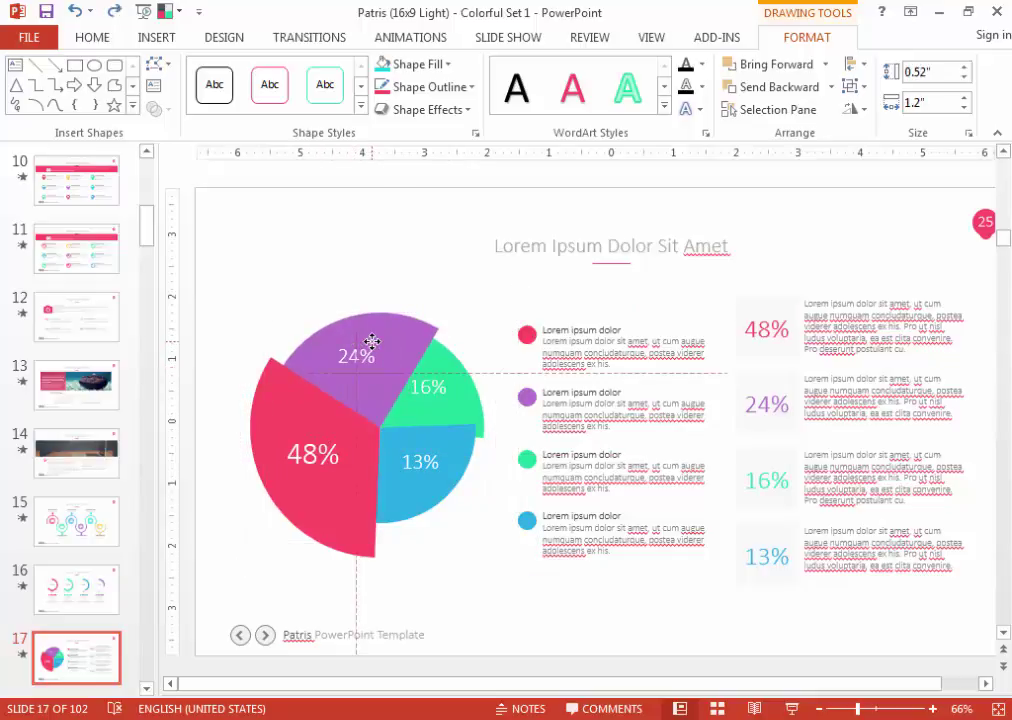
pyautogui.click(610, 628)
# Change the red slice's 48% to 64% on the pie label and in the side list.
pyautogui.click(766, 342)
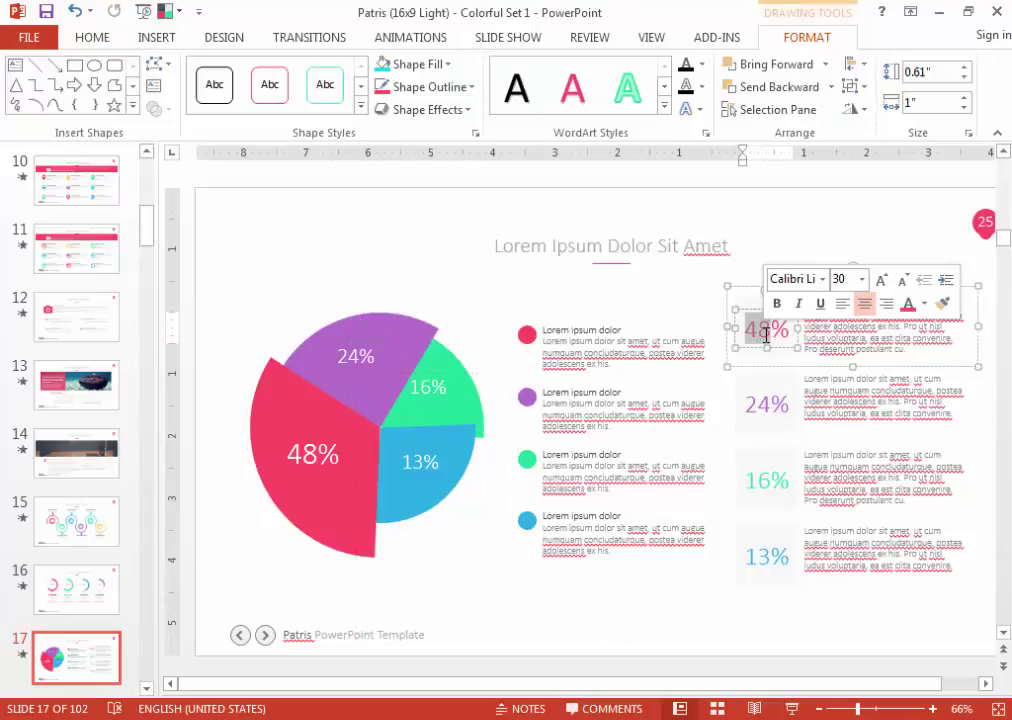
pyautogui.click(305, 455)
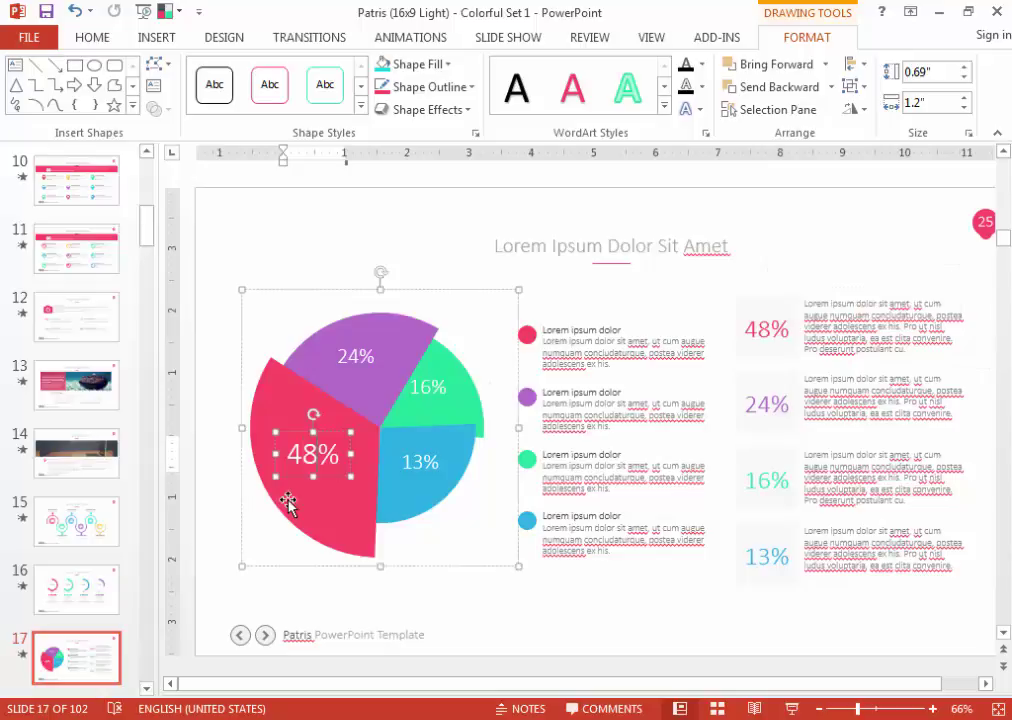
pyautogui.press('BackSpace')
pyautogui.press('BackSpace')
pyautogui.write('6')
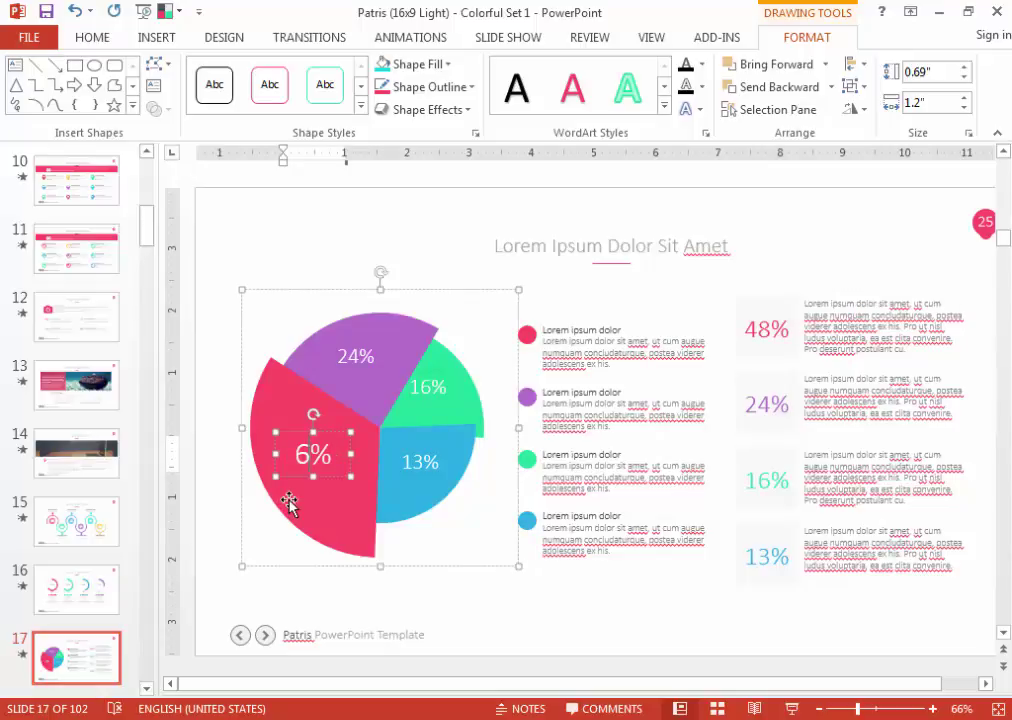
pyautogui.write('4')
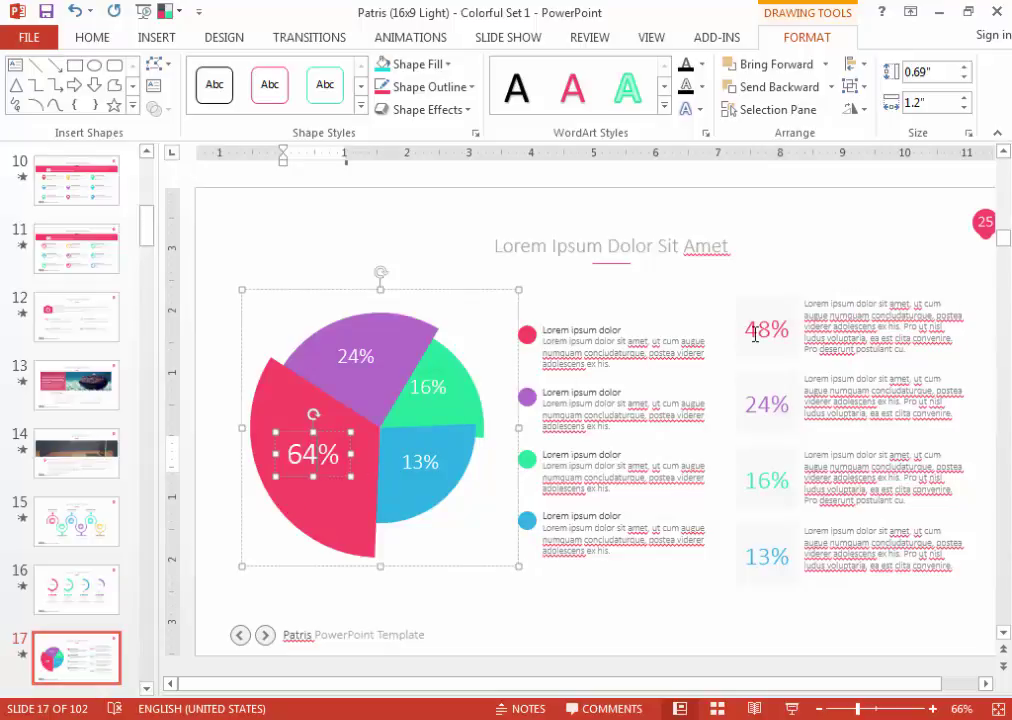
pyautogui.doubleClick(765, 333)
pyautogui.write('6')
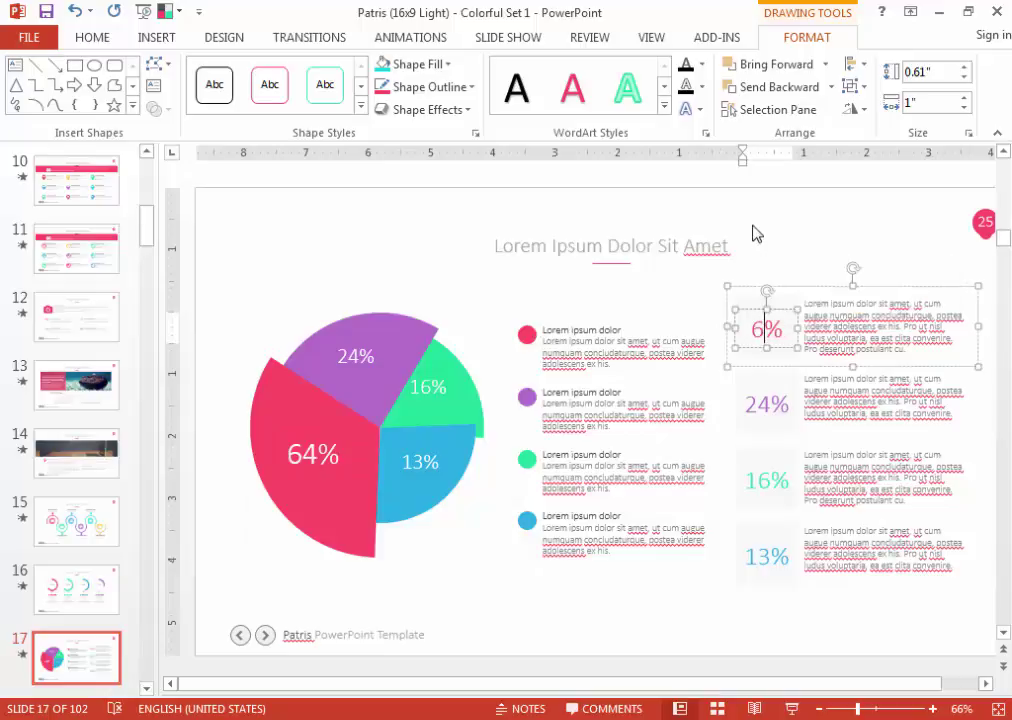
pyautogui.write('4')
# Fit the slide to the window and move on to slide 18's seven-peak chart.
pyautogui.click(768, 275)
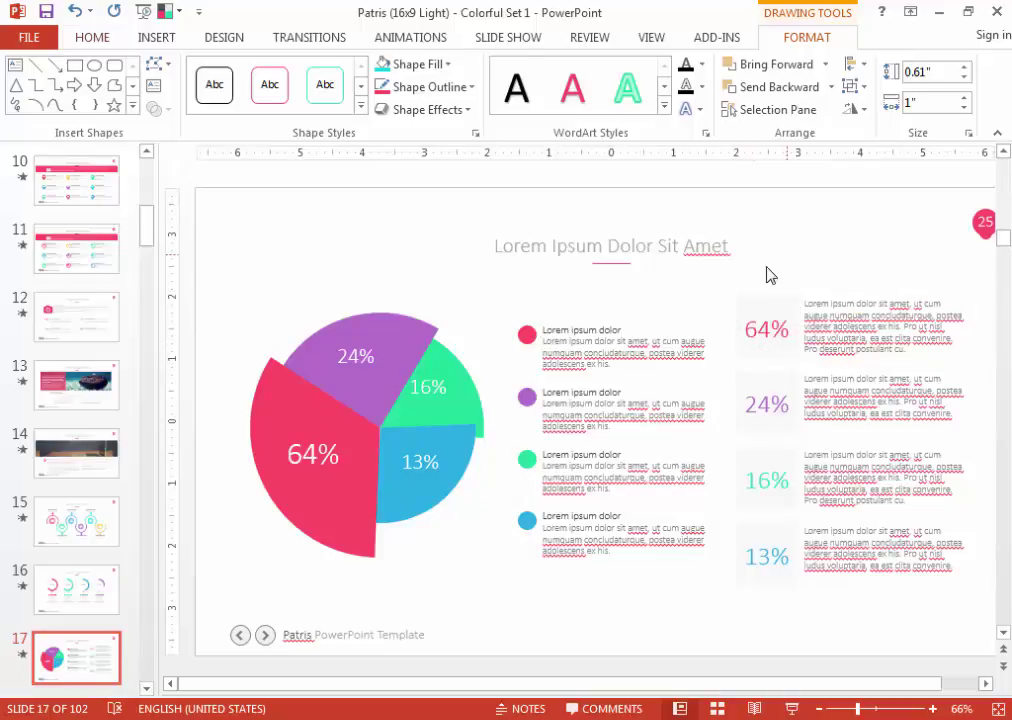
pyautogui.click(996, 708)
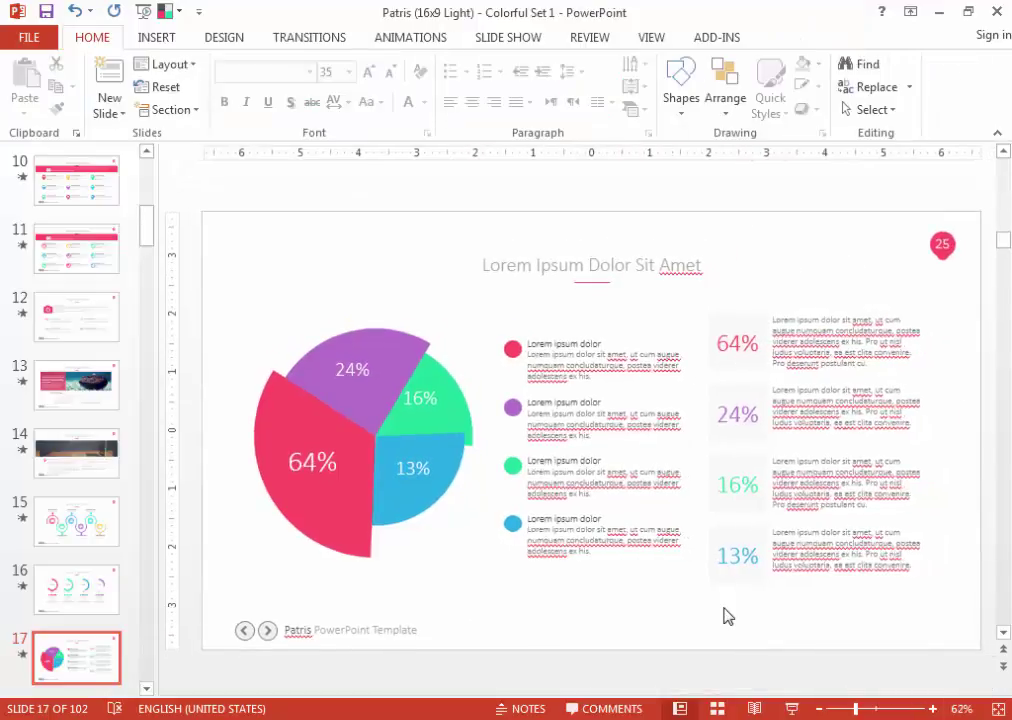
pyautogui.scroll(-1, 723, 615)
pyautogui.click(455, 400)
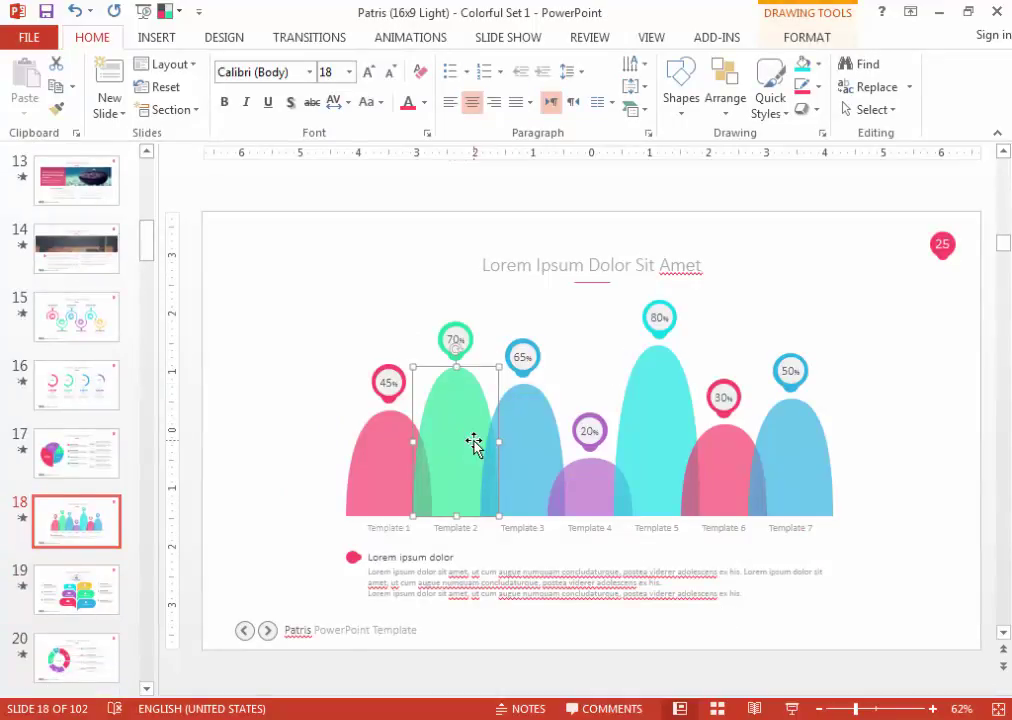
# Lower the green Template 2 peak and move its 70% marker down onto it.
pyautogui.keyDown('ctrl'); pyautogui.scroll(2, 474, 440); pyautogui.keyUp('ctrl')
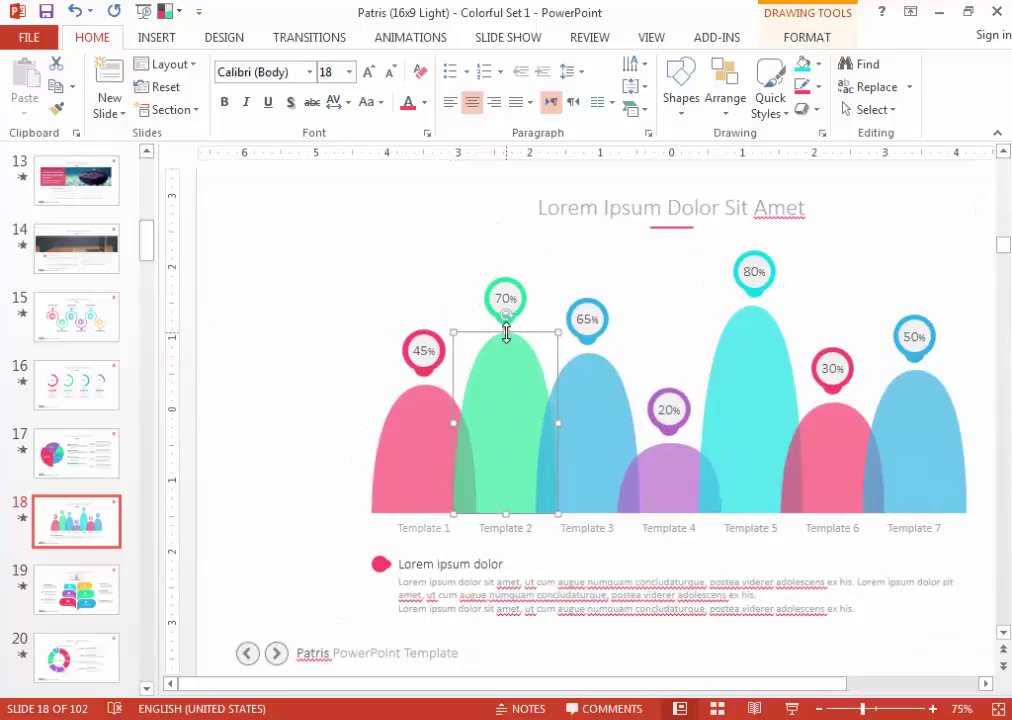
pyautogui.moveTo(506, 335); pyautogui.dragTo(507, 420)
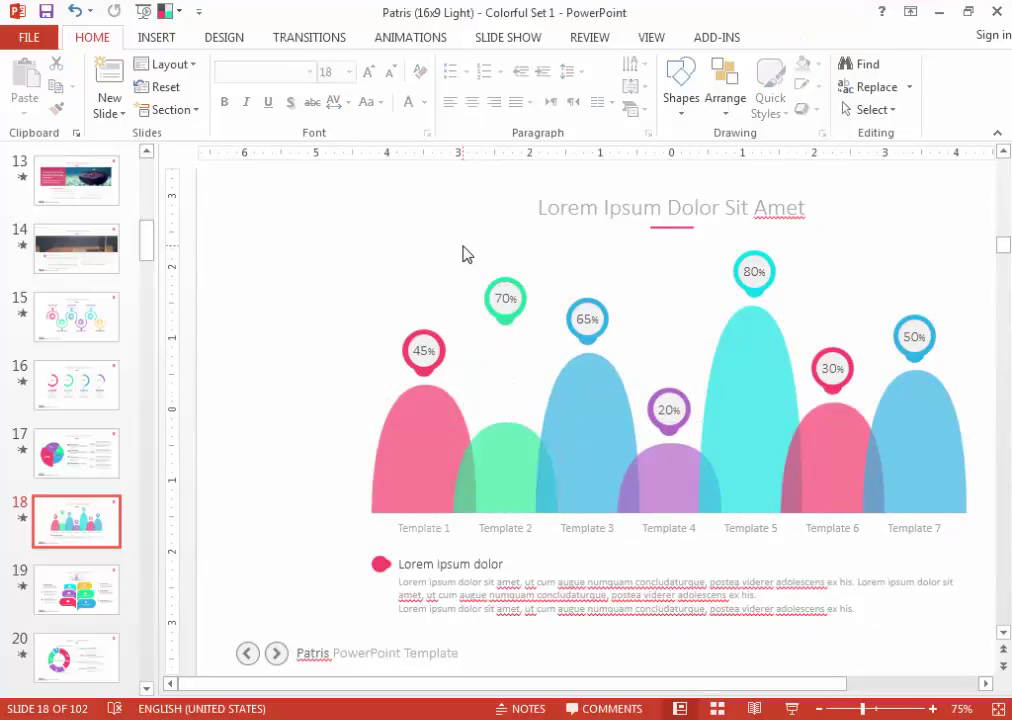
pyautogui.moveTo(463, 247); pyautogui.dragTo(537, 370)
pyautogui.moveTo(513, 325); pyautogui.dragTo(520, 412)
pyautogui.click(510, 294)
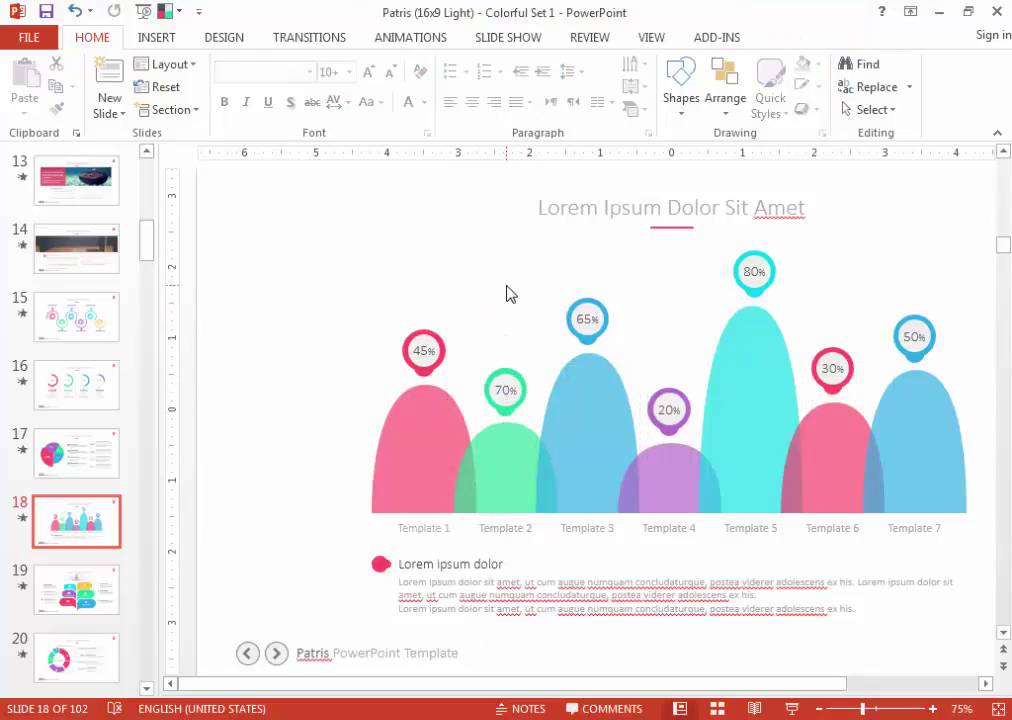
# Raise the purple Template 4 peak and lift its 20% marker above it.
pyautogui.click(671, 437)
pyautogui.click(660, 430)
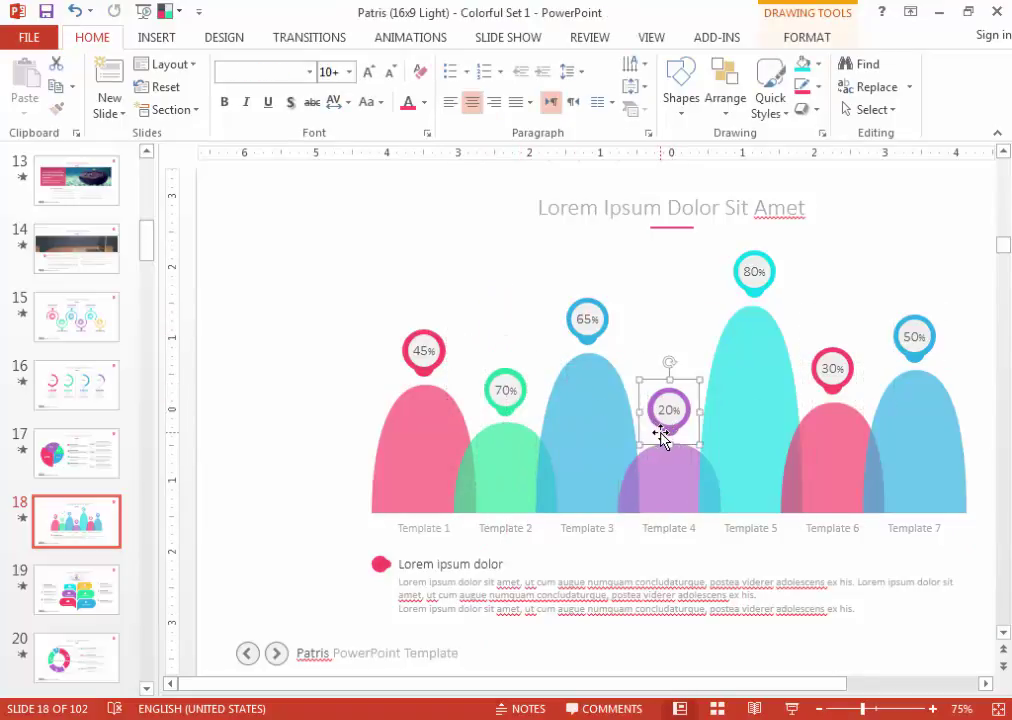
pyautogui.moveTo(657, 429); pyautogui.dragTo(659, 340)
pyautogui.click(675, 458)
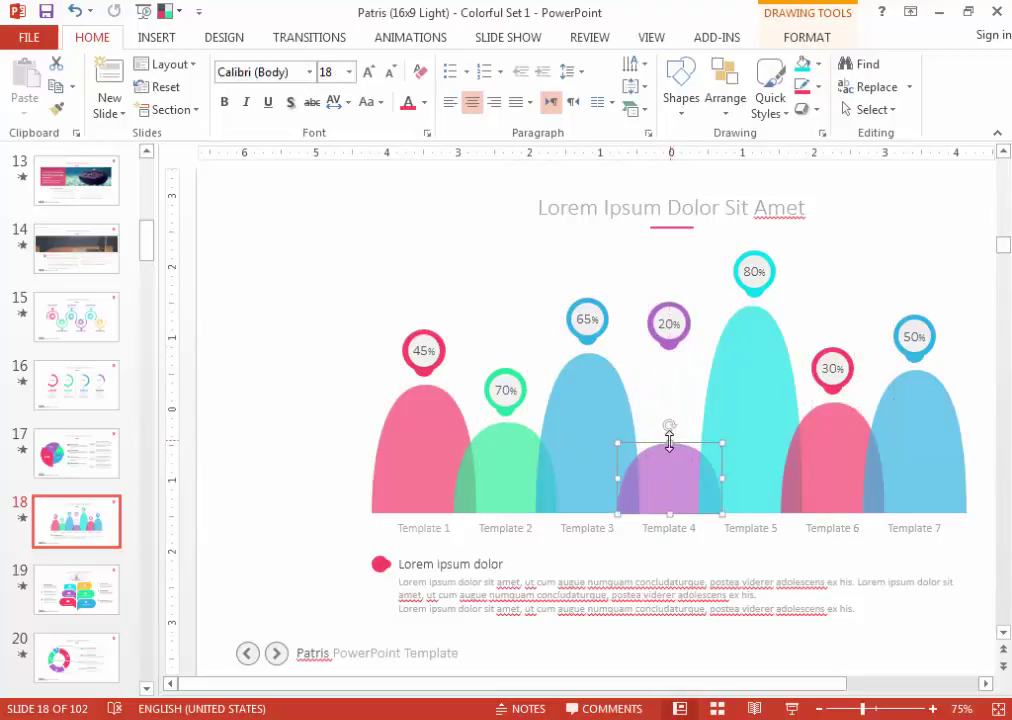
pyautogui.moveTo(669, 443); pyautogui.dragTo(669, 358)
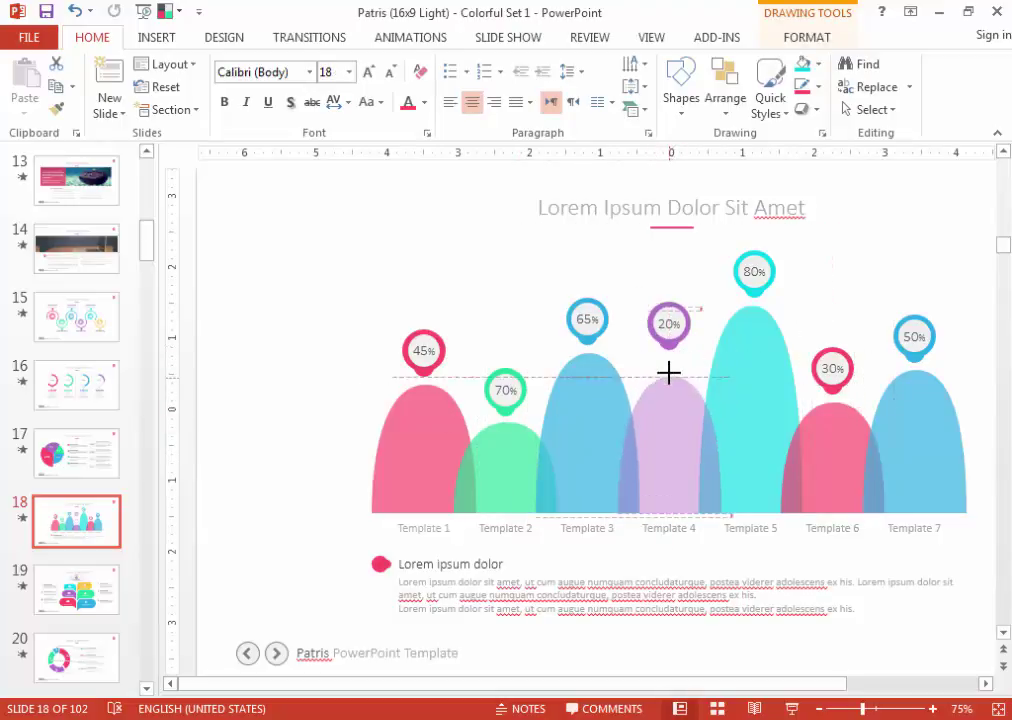
pyautogui.click(490, 254)
pyautogui.scroll(-1, 745, 463)
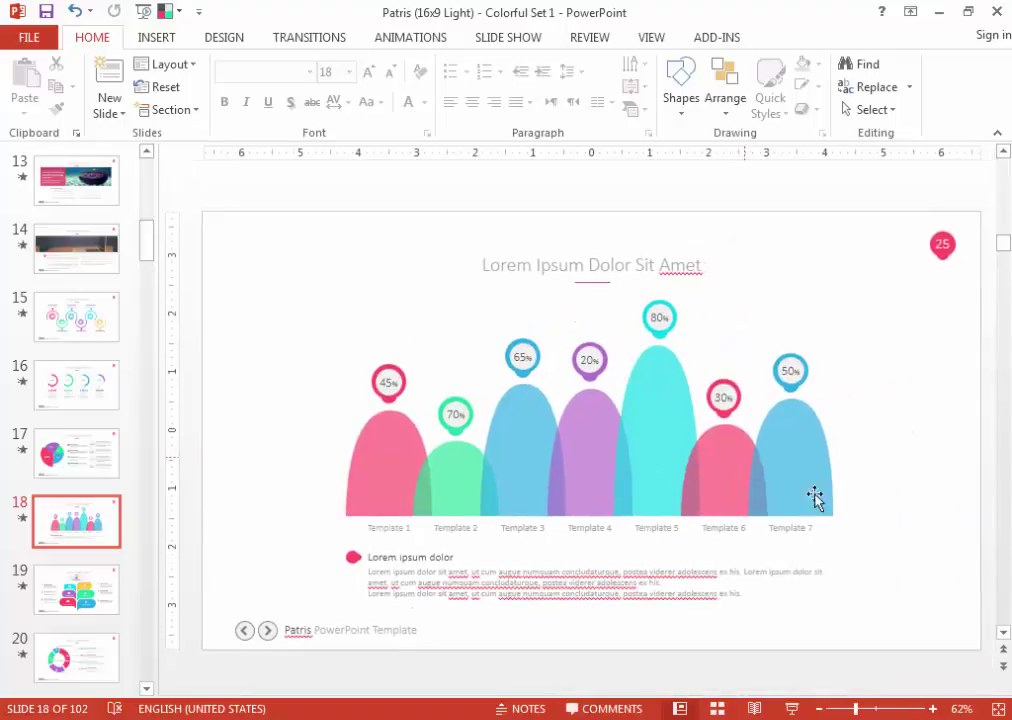
pyautogui.scroll(-1, 868, 503)
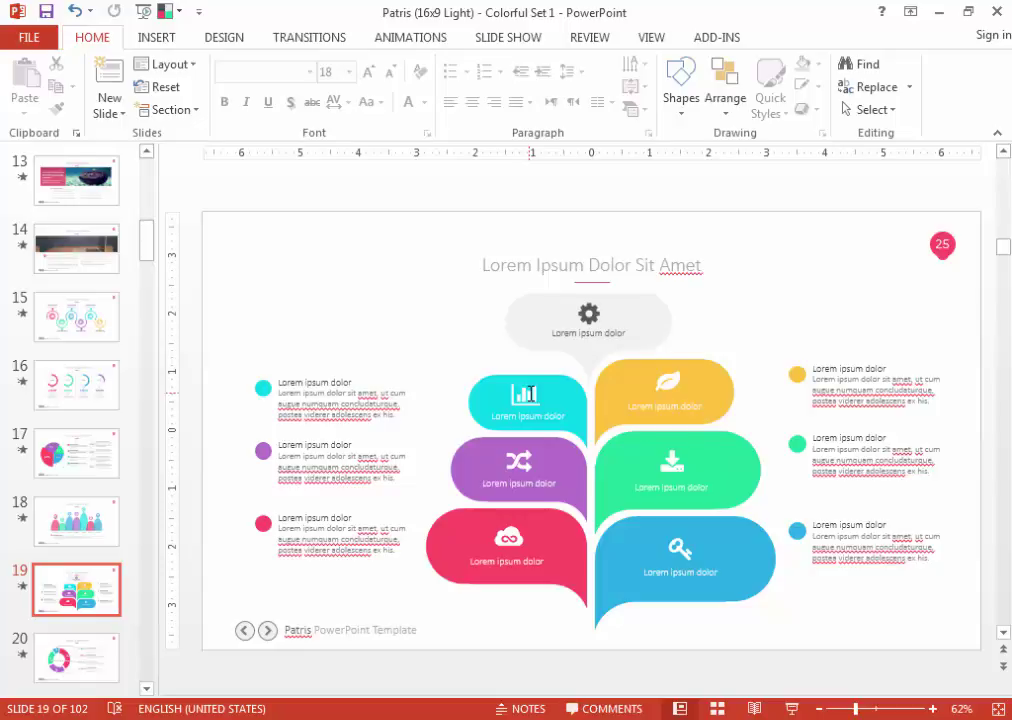
# Swap the grey bubble's gear icon for the map-marker symbol (F041) via Insert > Symbol.
pyautogui.click(530, 393)
pyautogui.scroll(1, 530, 393)
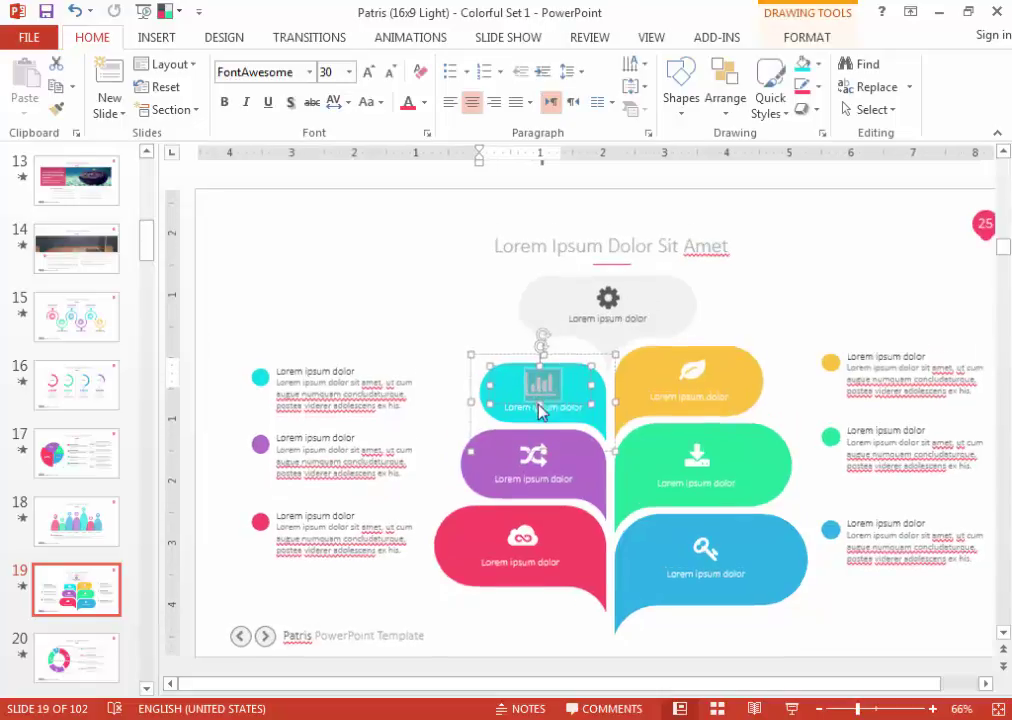
pyautogui.click(620, 293)
pyautogui.click(612, 296)
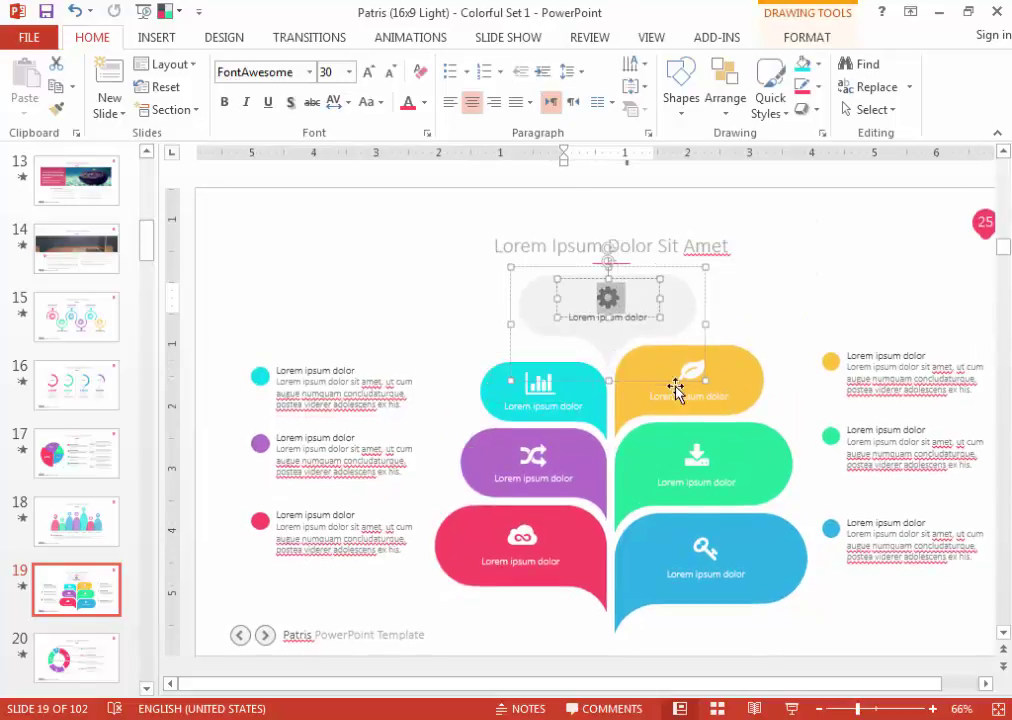
pyautogui.click(160, 38)
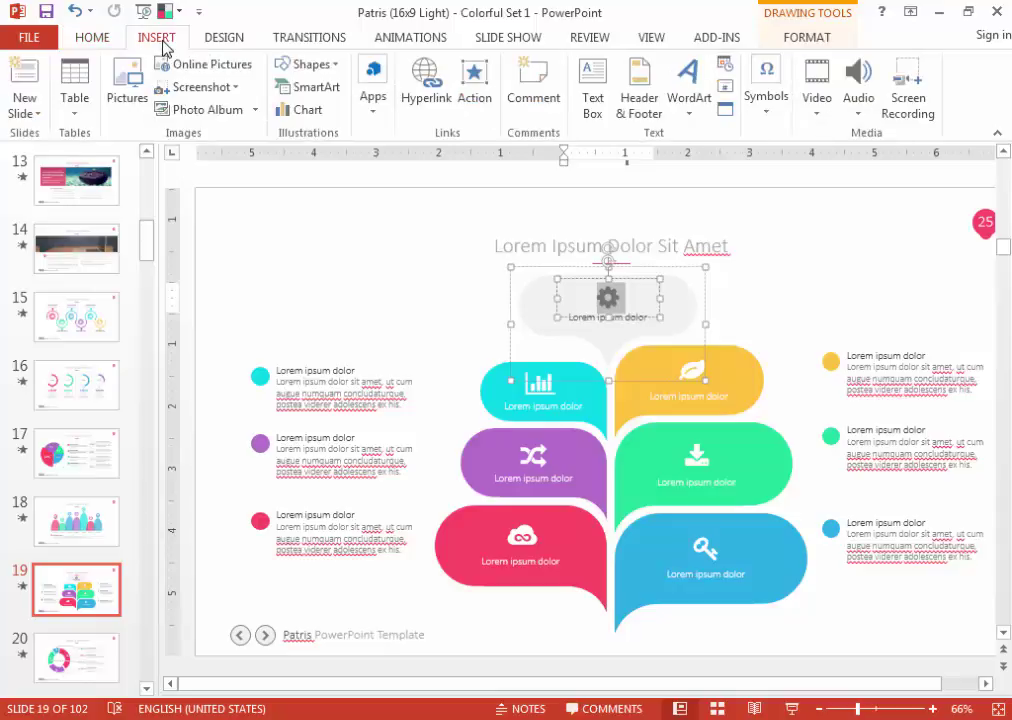
pyautogui.click(770, 104)
pyautogui.click(815, 170)
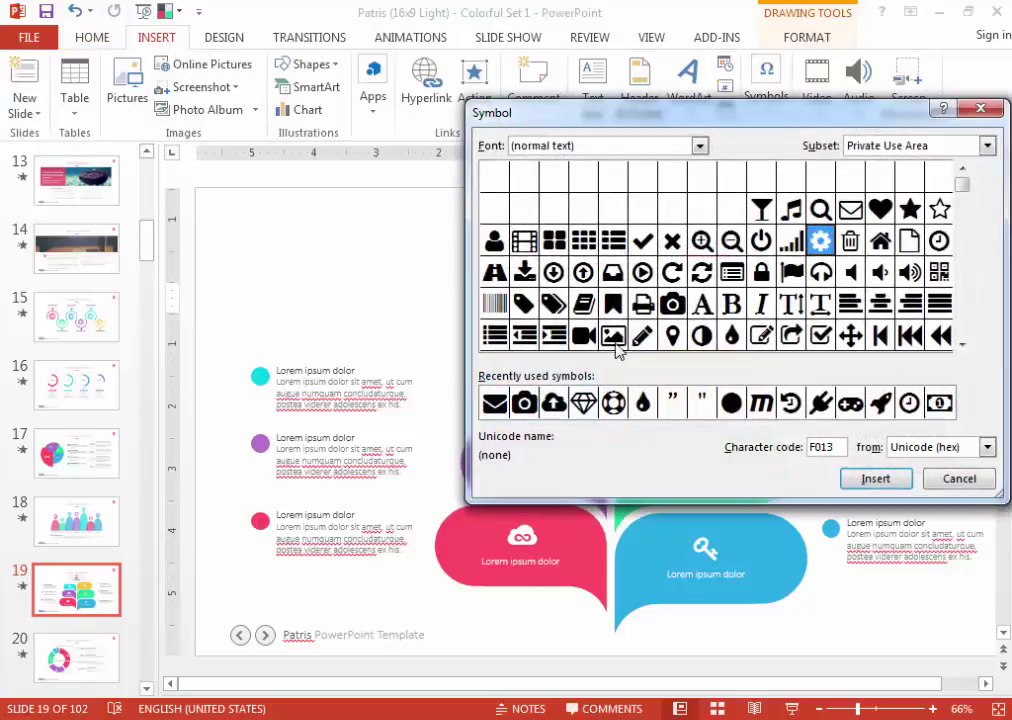
pyautogui.click(616, 340)
pyautogui.click(673, 336)
pyautogui.click(876, 478)
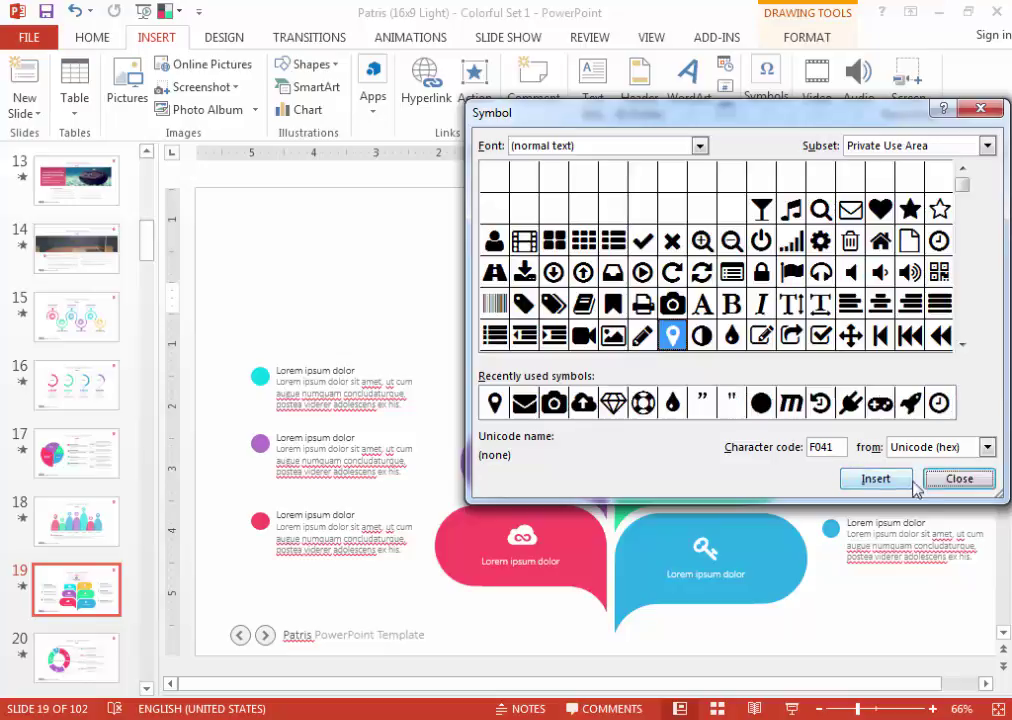
pyautogui.click(955, 478)
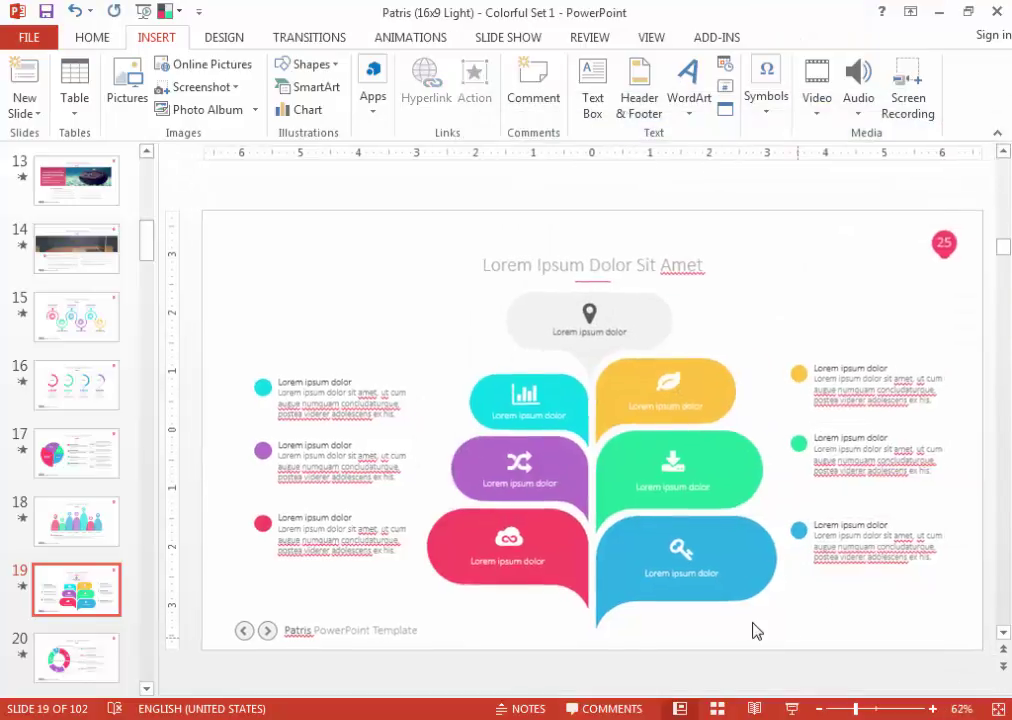
pyautogui.scroll(-2, 755, 630)
# Try shortening the donut's red 45% arc, then undo so it keeps its original length.
pyautogui.click(452, 368)
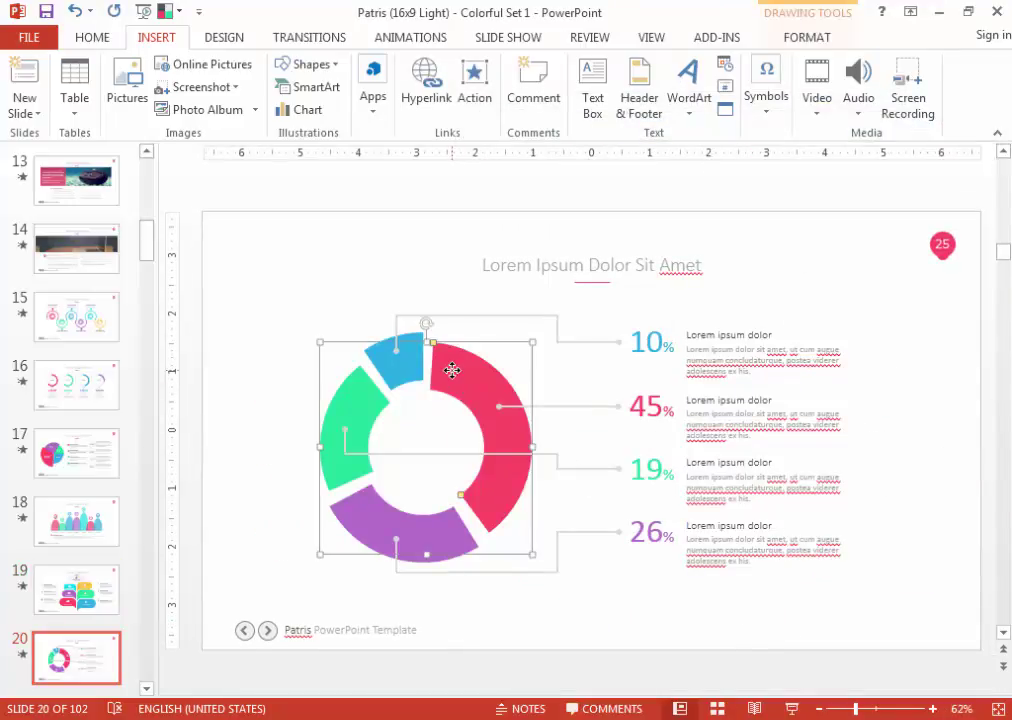
pyautogui.keyDown('ctrl'); pyautogui.scroll(1, 452, 368); pyautogui.keyUp('ctrl')
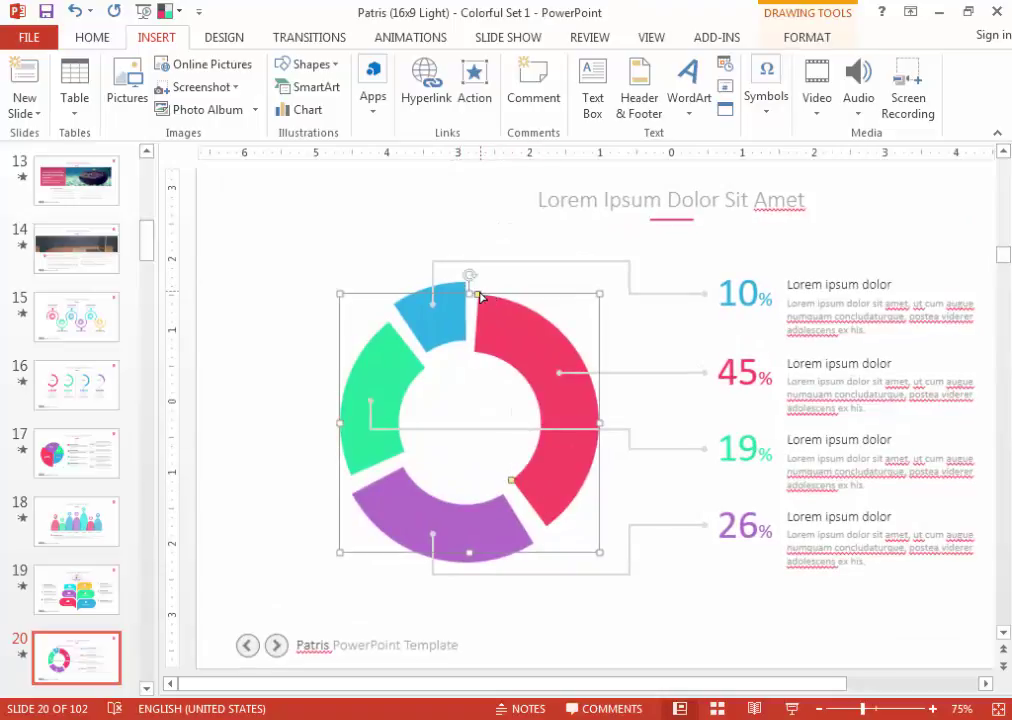
pyautogui.moveTo(478, 297)
pyautogui.mouseDown()
pyautogui.moveTo(567, 393)
pyautogui.moveTo(532, 355)
pyautogui.mouseUp()
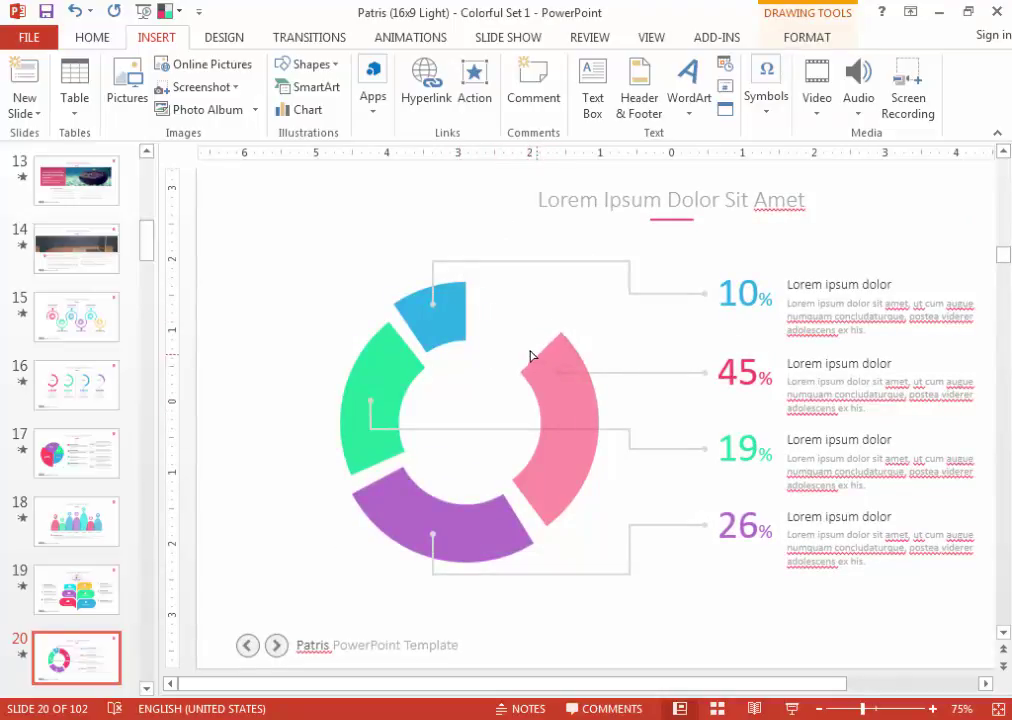
pyautogui.moveTo(532, 355); pyautogui.dragTo(520, 355)
pyautogui.click(461, 310)
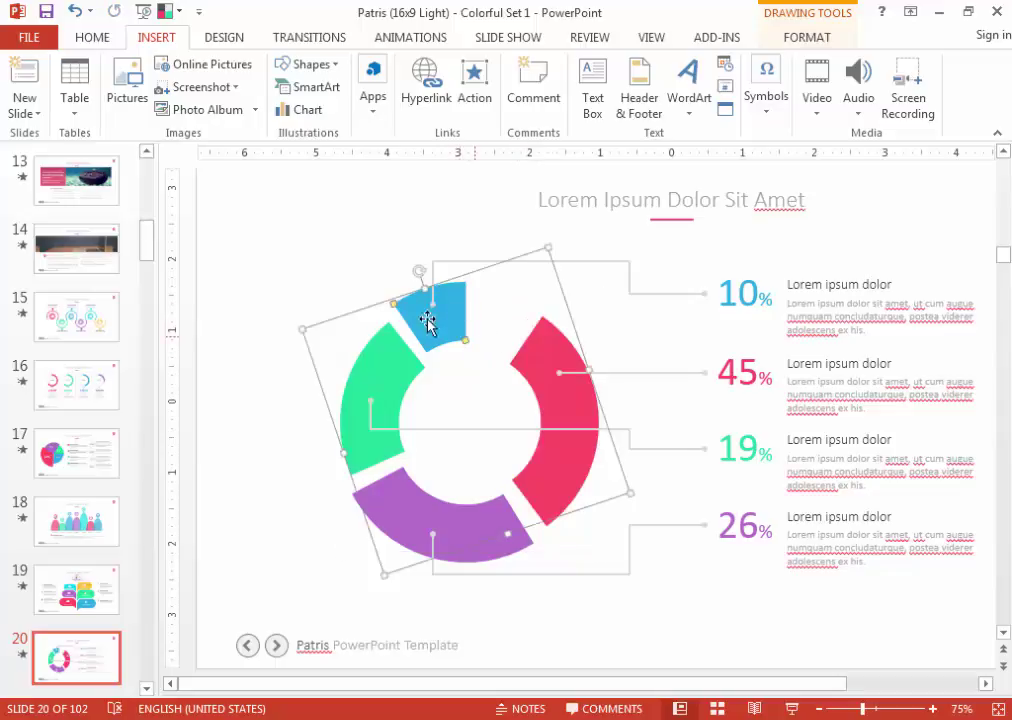
pyautogui.click(660, 347)
pyautogui.click(619, 373)
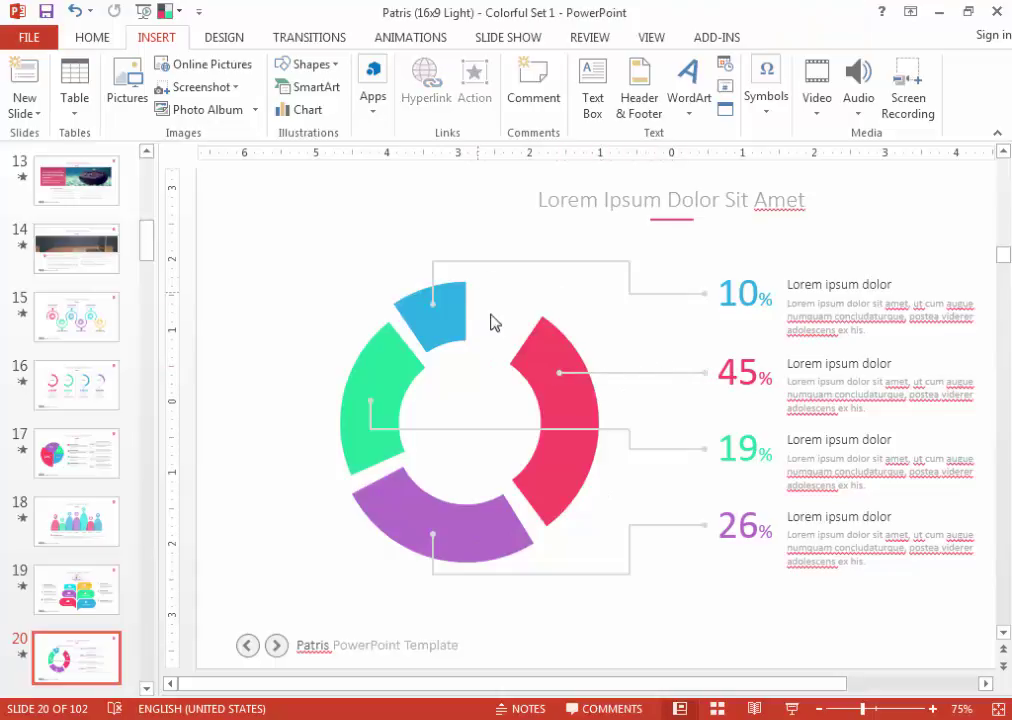
pyautogui.hotkey('ctrl', 'z')
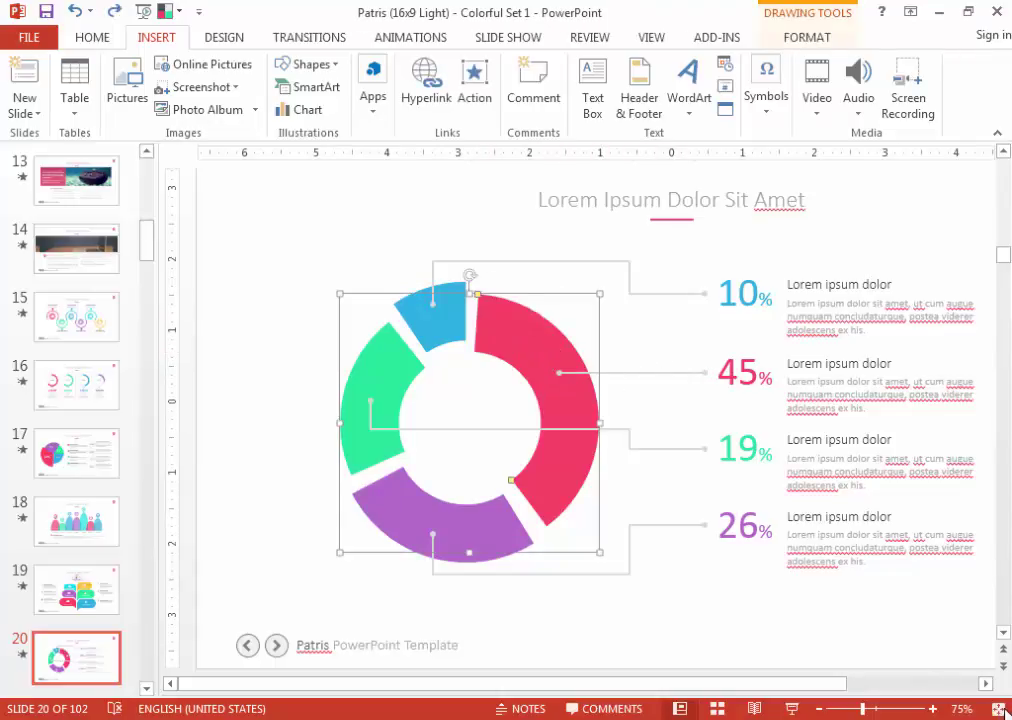
pyautogui.click(999, 708)
pyautogui.scroll(-1, 673, 666)
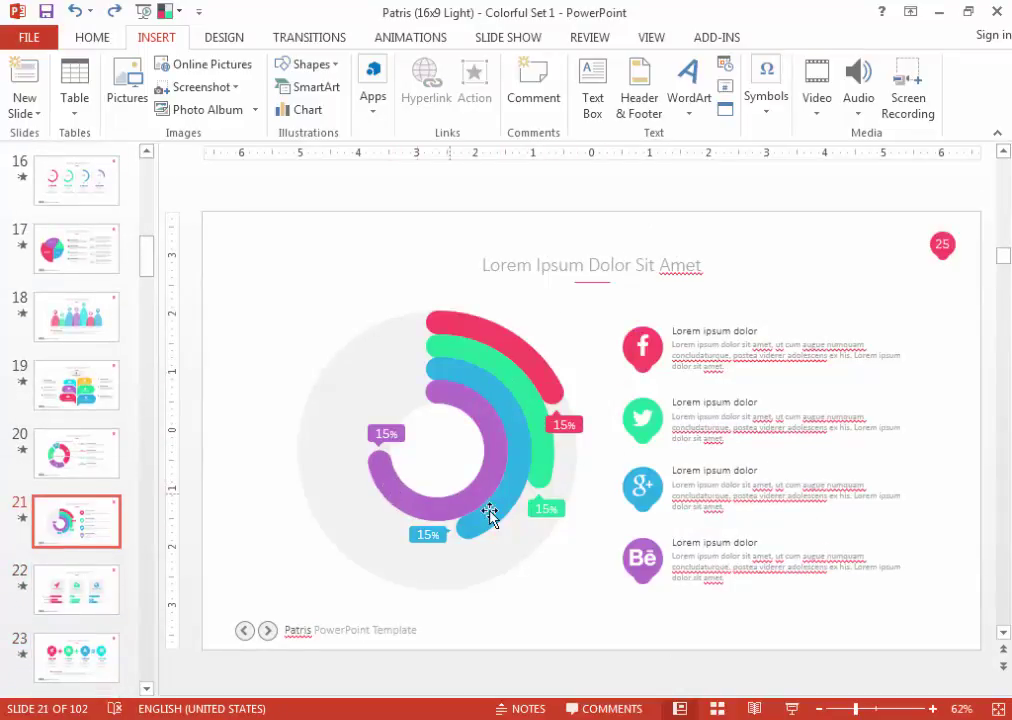
# Extend the inner blue arc counterclockwise around to the lower left.
pyautogui.click(446, 539)
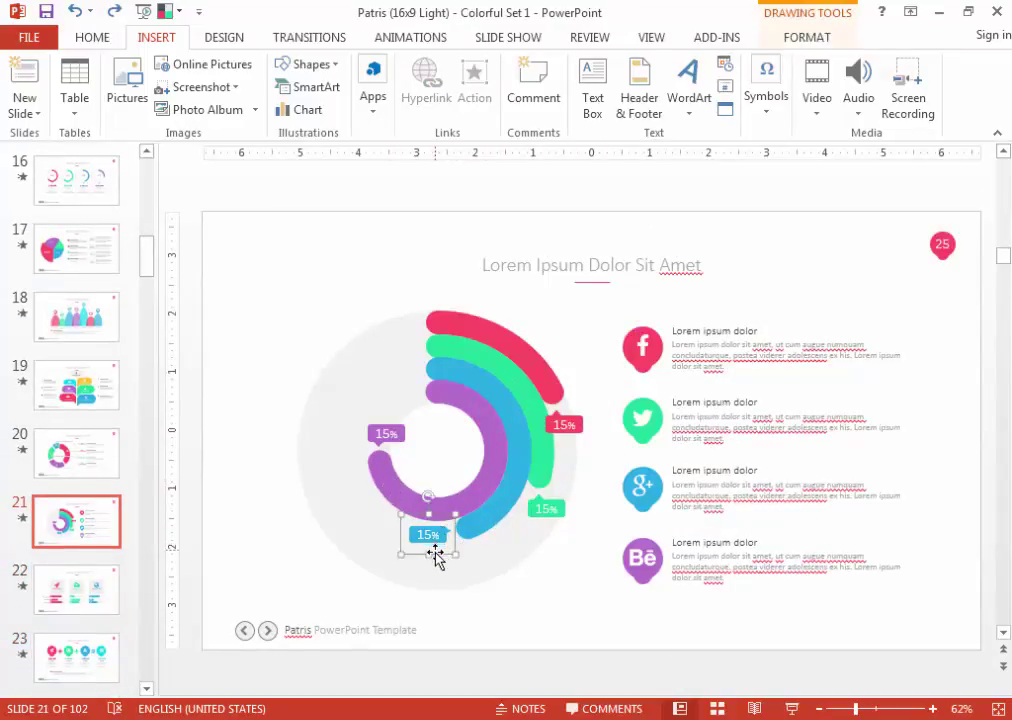
pyautogui.moveTo(444, 563); pyautogui.dragTo(466, 596)
pyautogui.click(464, 532)
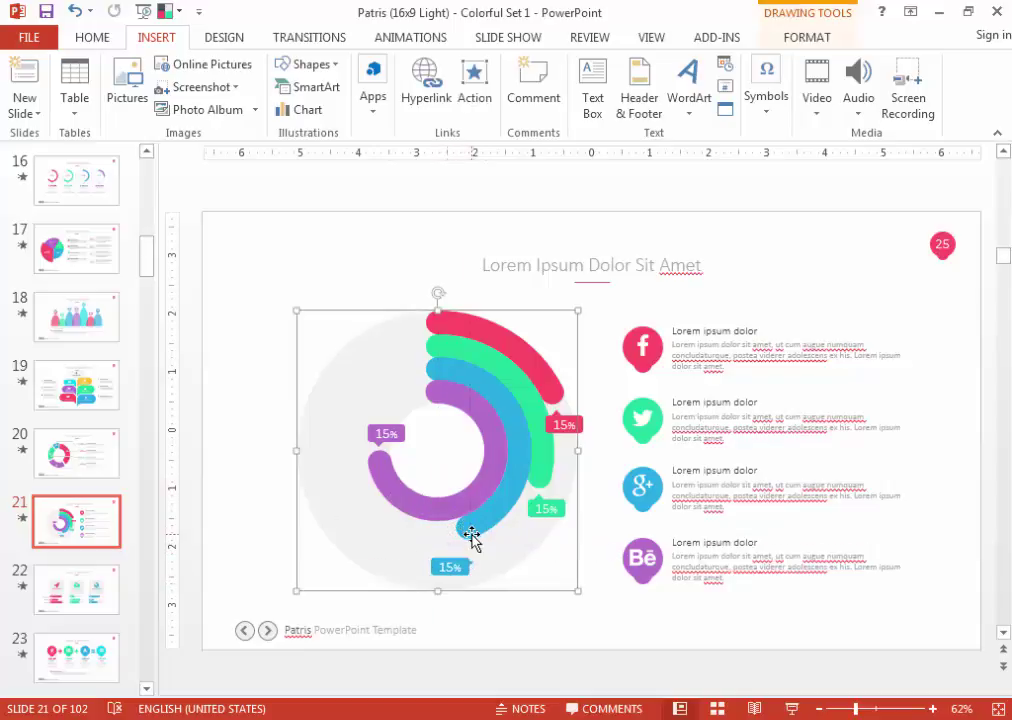
pyautogui.click(478, 522)
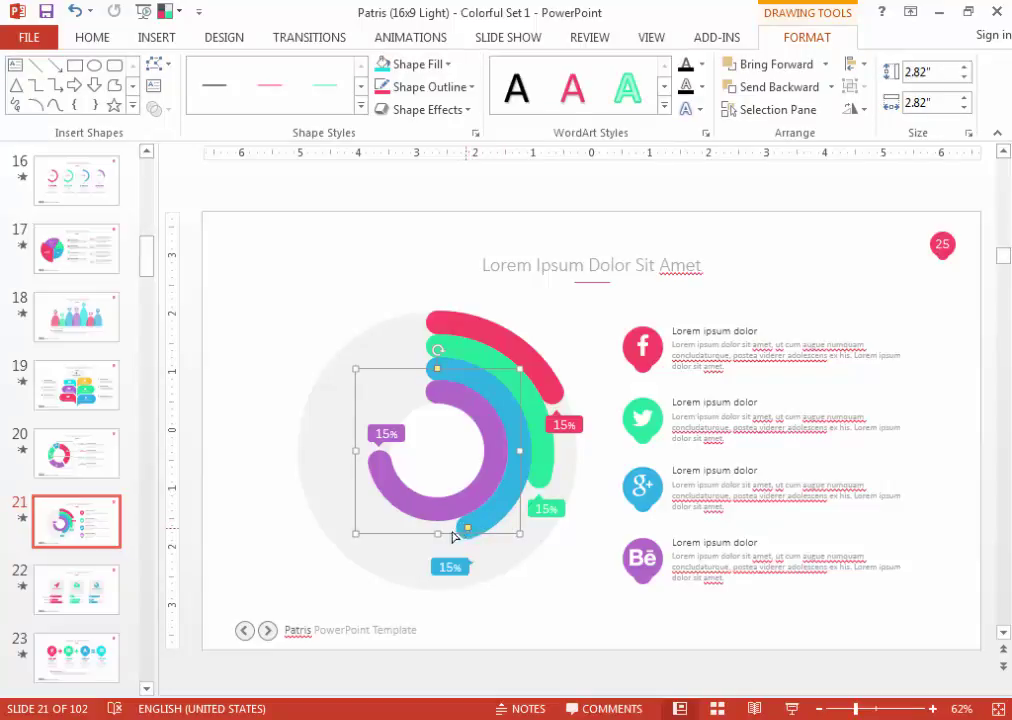
pyautogui.moveTo(452, 537); pyautogui.dragTo(315, 457)
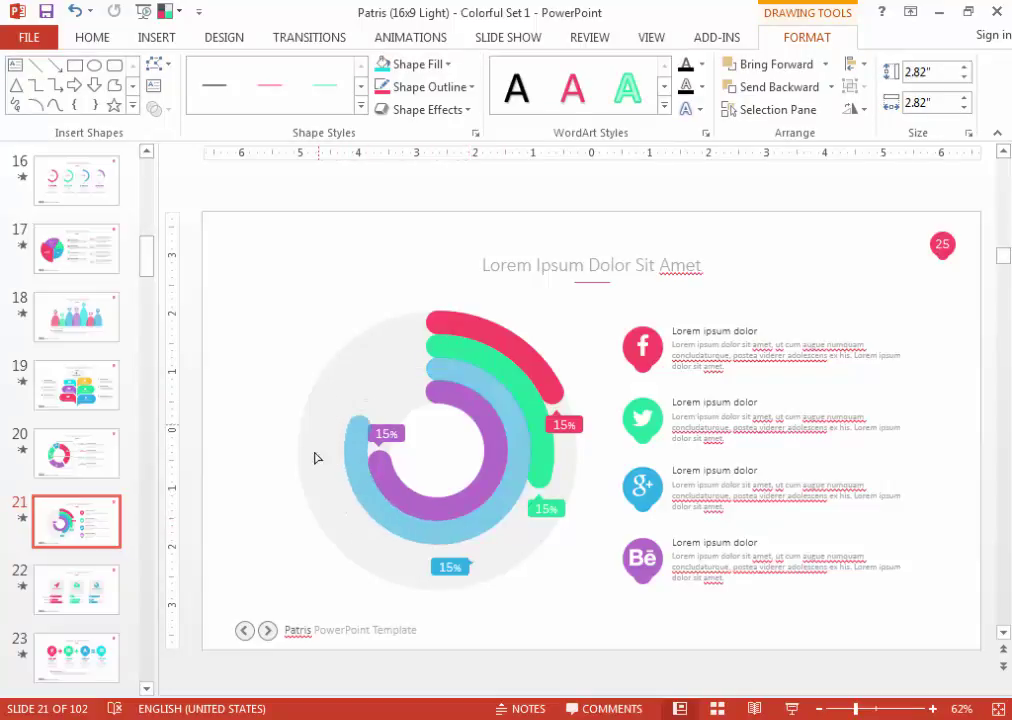
pyautogui.moveTo(315, 457); pyautogui.dragTo(343, 535)
pyautogui.click(542, 632)
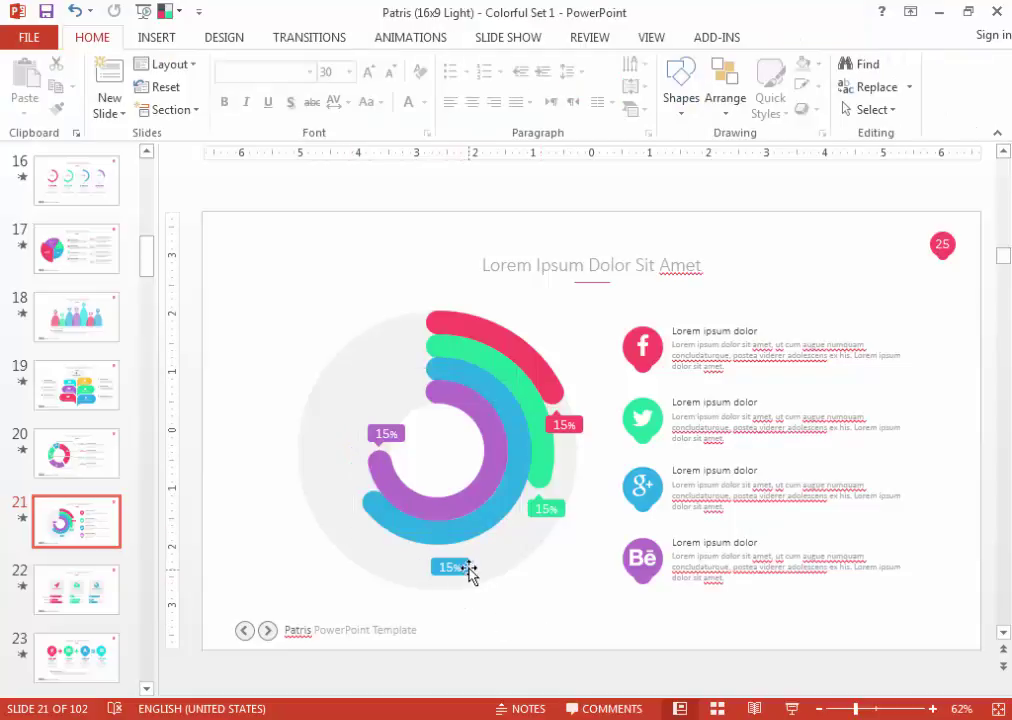
# Move the blue 15% label to the arc's new left end.
pyautogui.click(469, 572)
pyautogui.moveTo(469, 572); pyautogui.dragTo(358, 489)
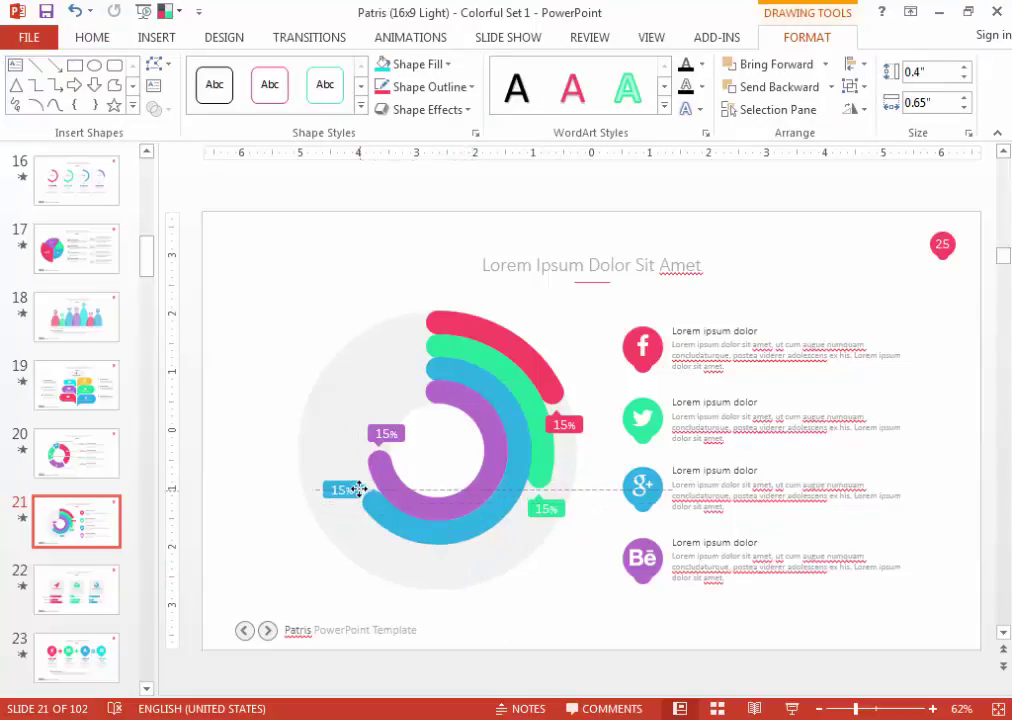
pyautogui.click(499, 576)
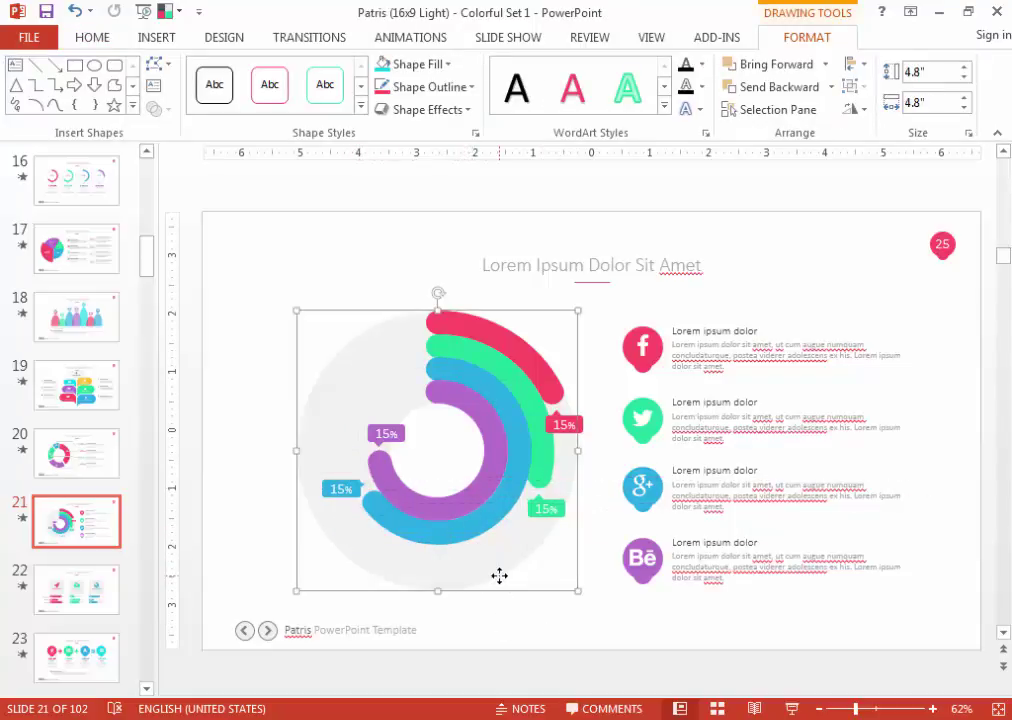
pyautogui.click(535, 626)
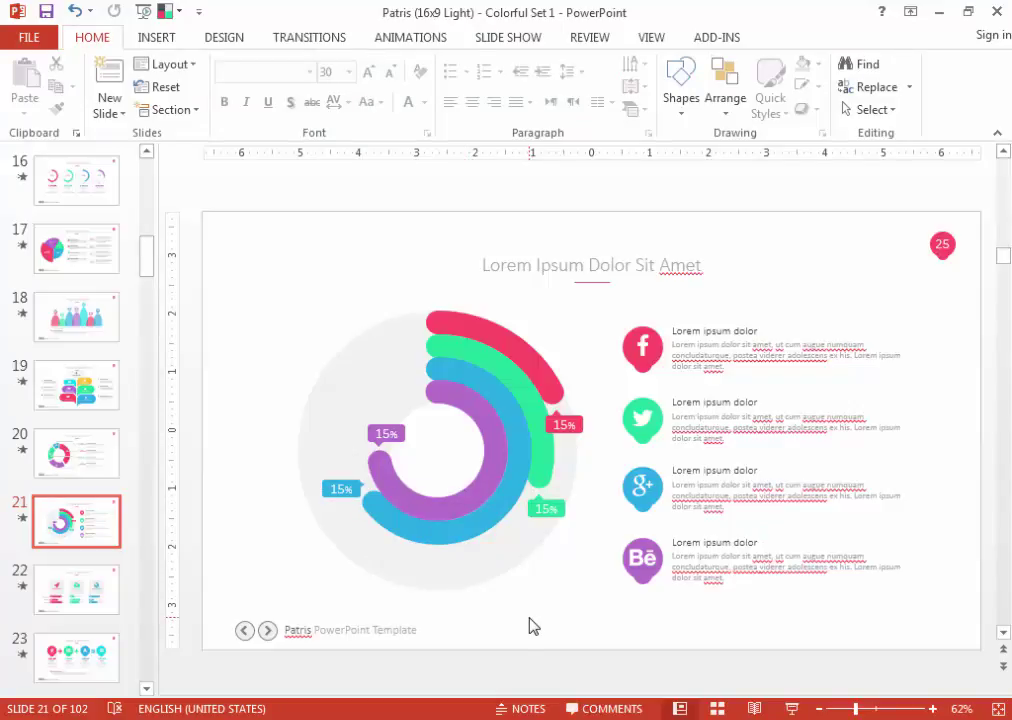
pyautogui.scroll(-1, 533, 626)
# Shorten the Graphic Design and HTML Design pink bars and lengthen the SEO Coder bar.
pyautogui.doubleClick(418, 380)
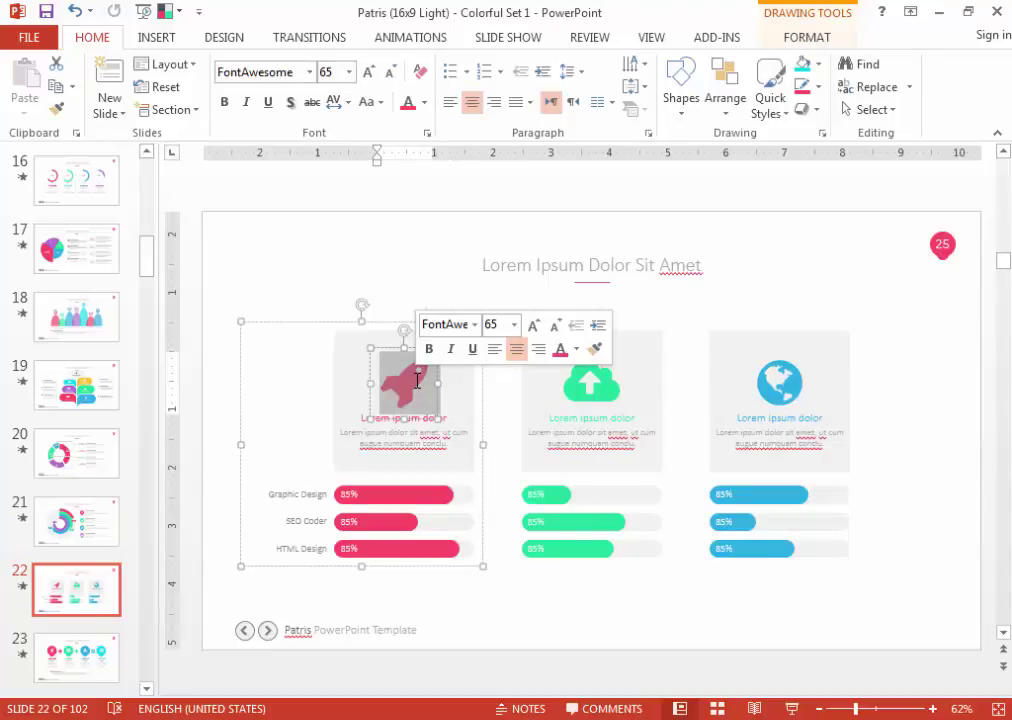
pyautogui.doubleClick(429, 505)
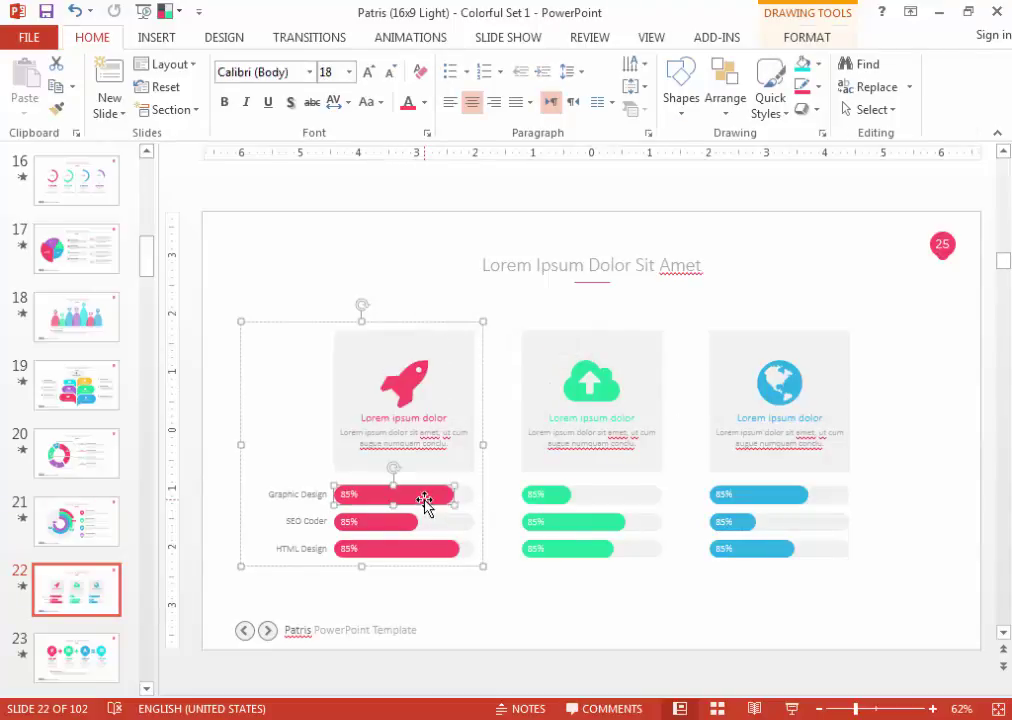
pyautogui.keyDown('ctrl'); pyautogui.scroll(6, 429, 505); pyautogui.keyUp('ctrl')
pyautogui.keyDown('ctrl'); pyautogui.scroll(2, 429, 505); pyautogui.keyUp('ctrl')
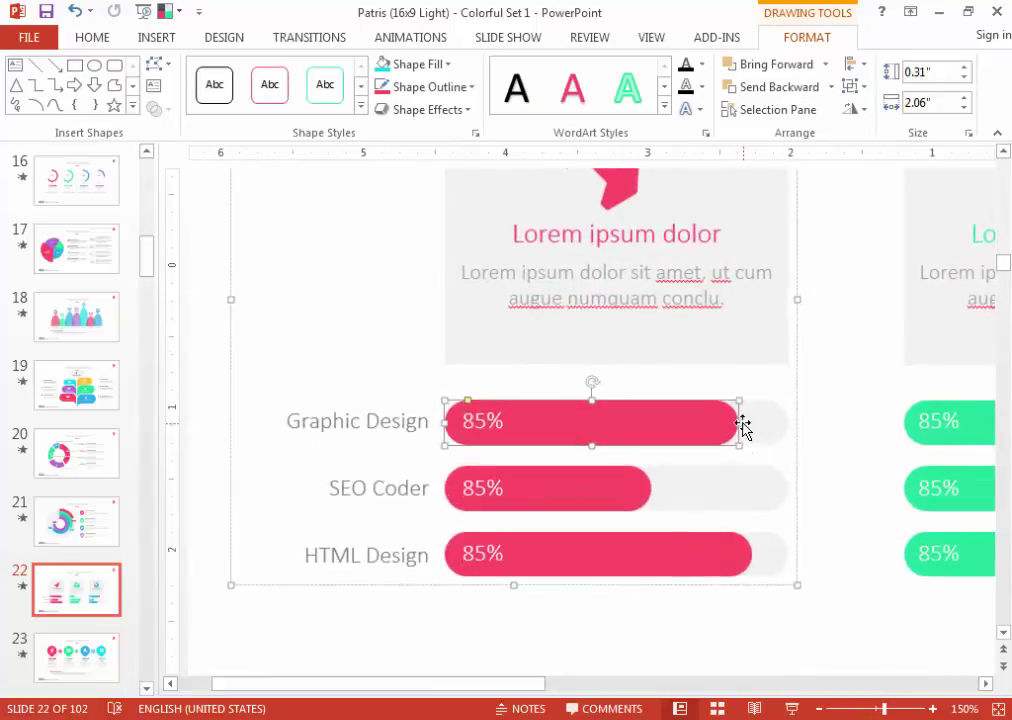
pyautogui.moveTo(733, 422); pyautogui.dragTo(601, 421)
pyautogui.click(617, 481)
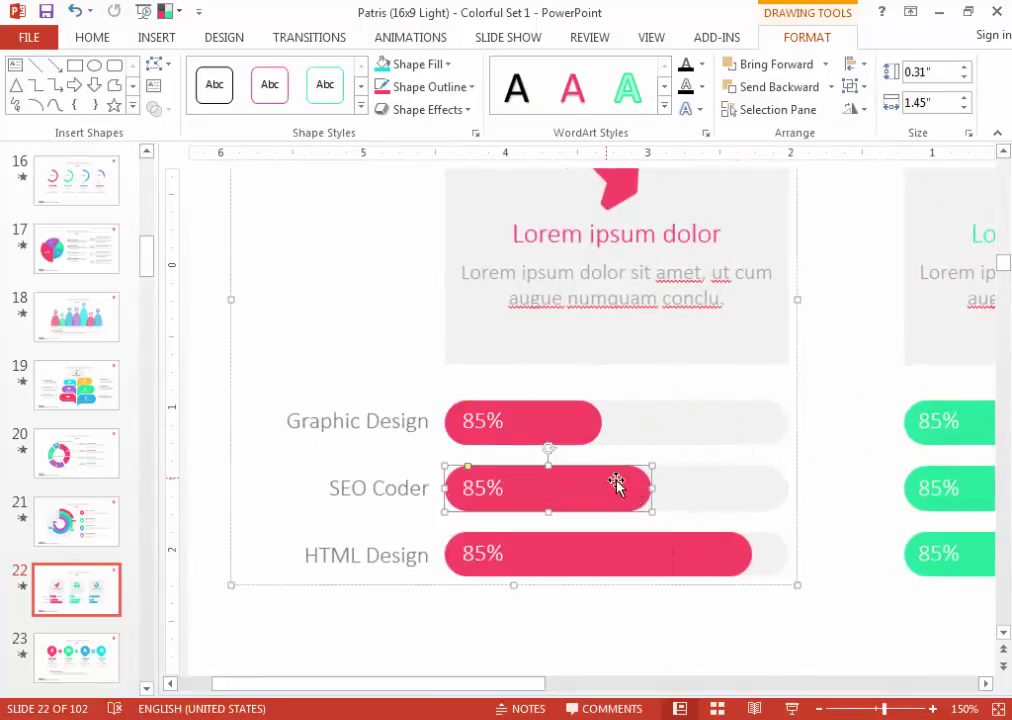
pyautogui.moveTo(652, 489); pyautogui.dragTo(741, 489)
pyautogui.click(750, 555)
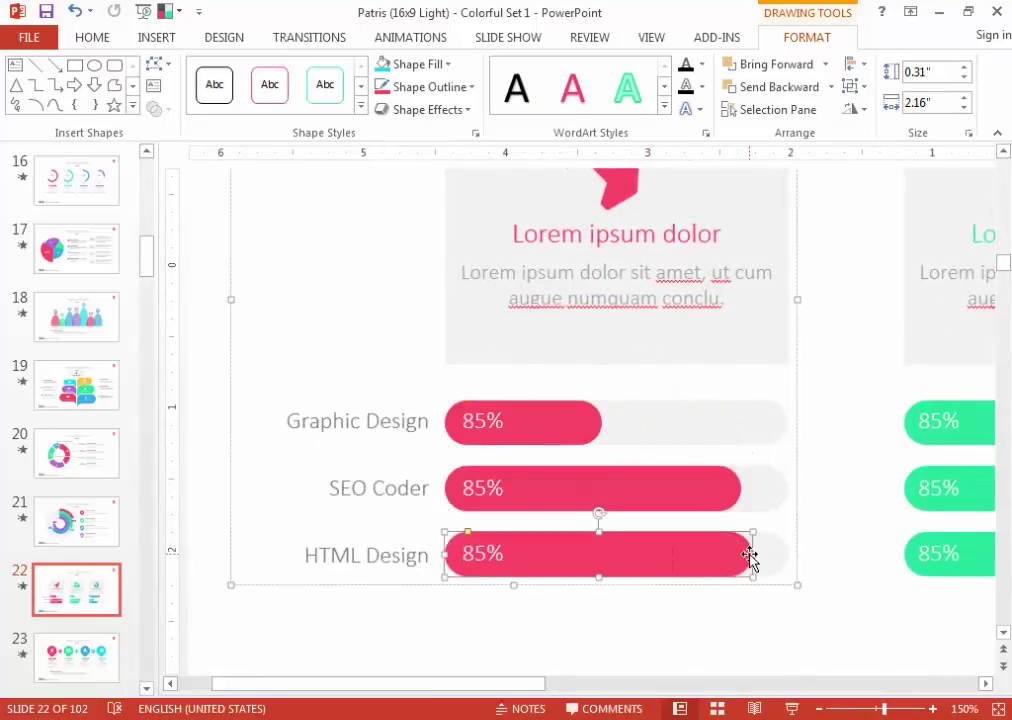
pyautogui.moveTo(751, 555); pyautogui.dragTo(632, 553)
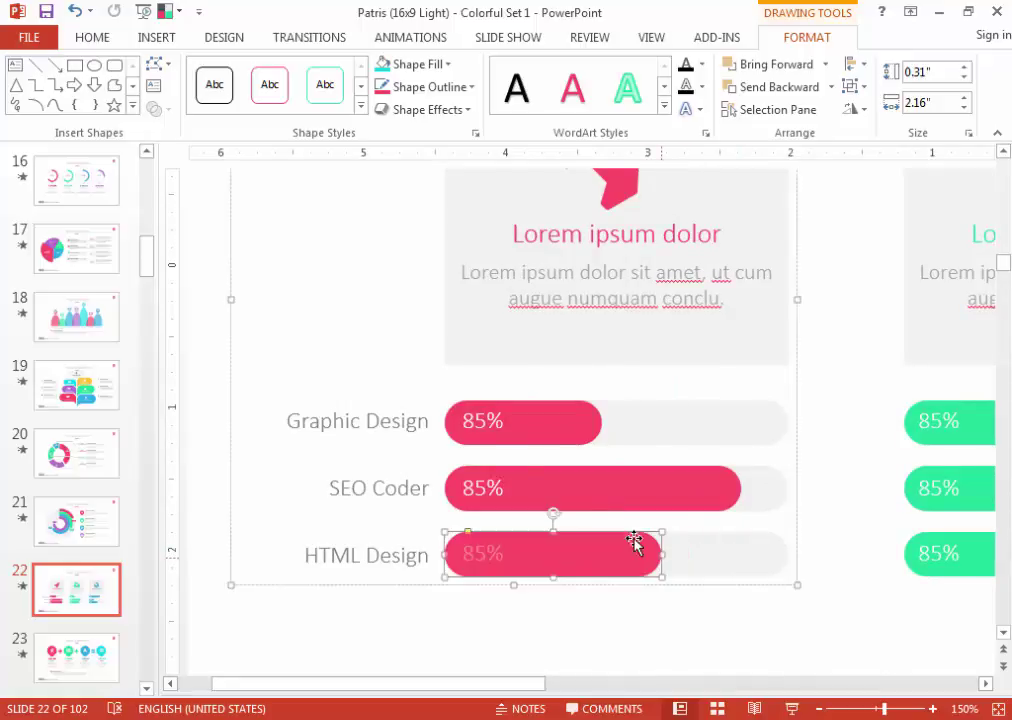
# Set the Graphic Design percentage to 35% and SEO Coder to 50%.
pyautogui.doubleClick(474, 430)
pyautogui.write('35')
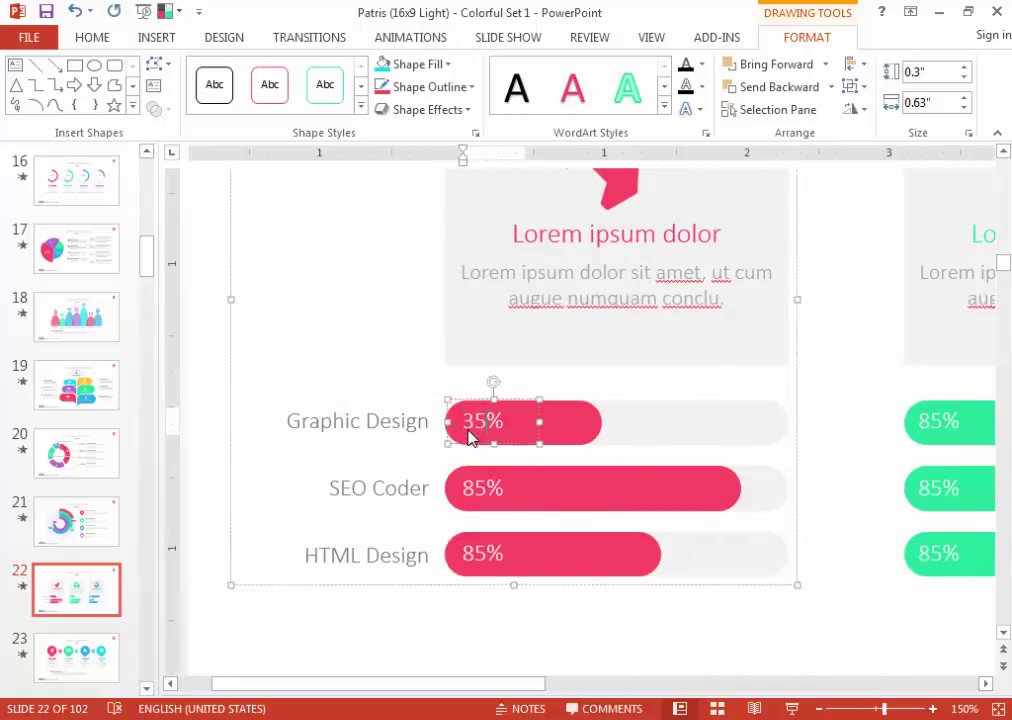
pyautogui.click(468, 488)
pyautogui.doubleClick(468, 488)
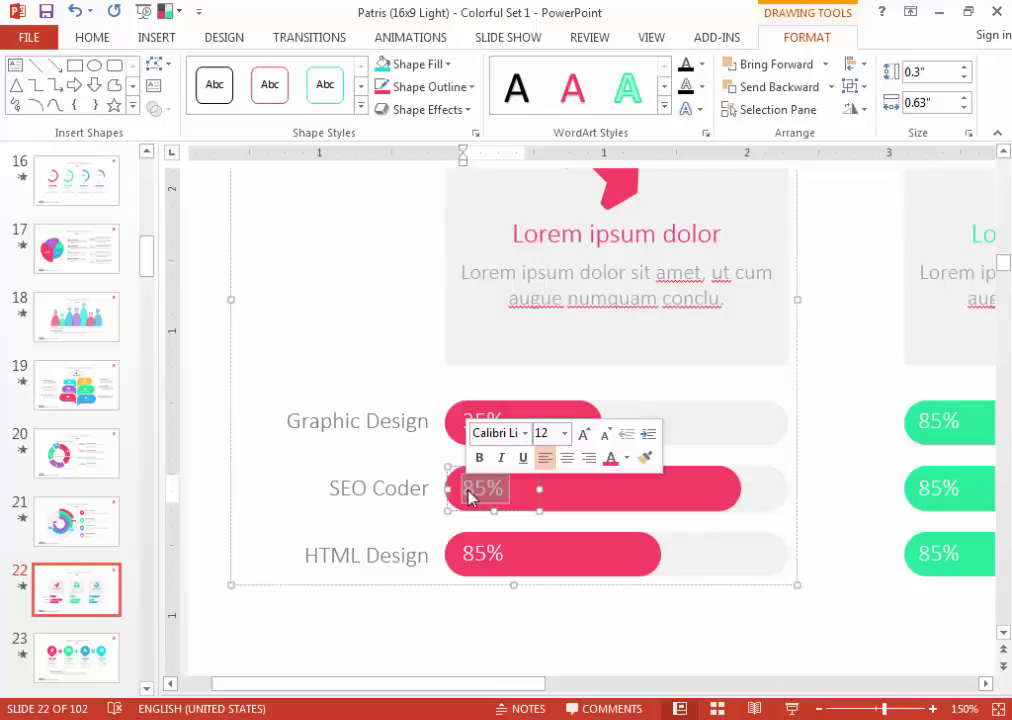
pyautogui.click(470, 497)
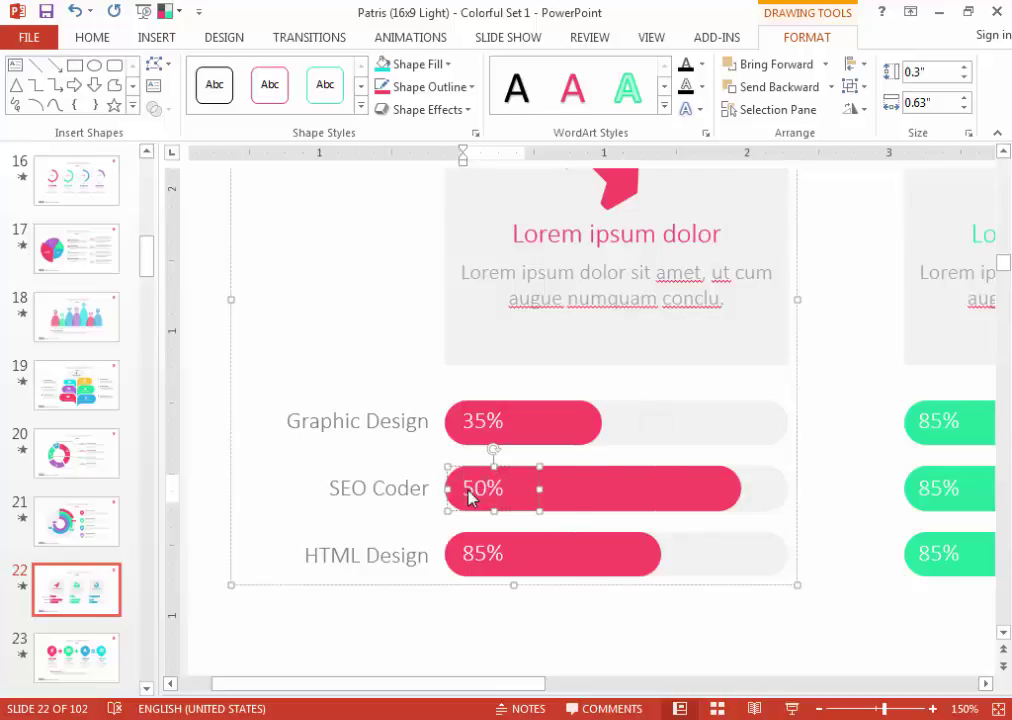
pyautogui.scroll(-5, 545, 515)
pyautogui.scroll(-1, 572, 541)
pyautogui.click(572, 612)
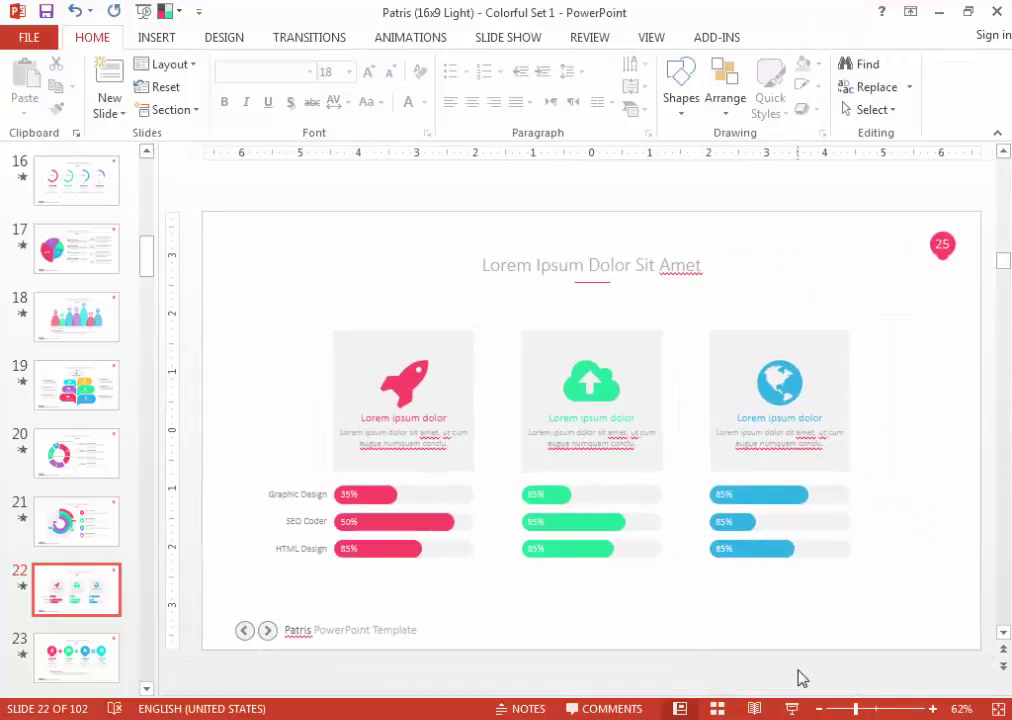
pyautogui.scroll(-1, 800, 672)
# Leave slide 23's rocket icon unchanged and scroll to the pencil infographic on slide 24.
pyautogui.click(364, 346)
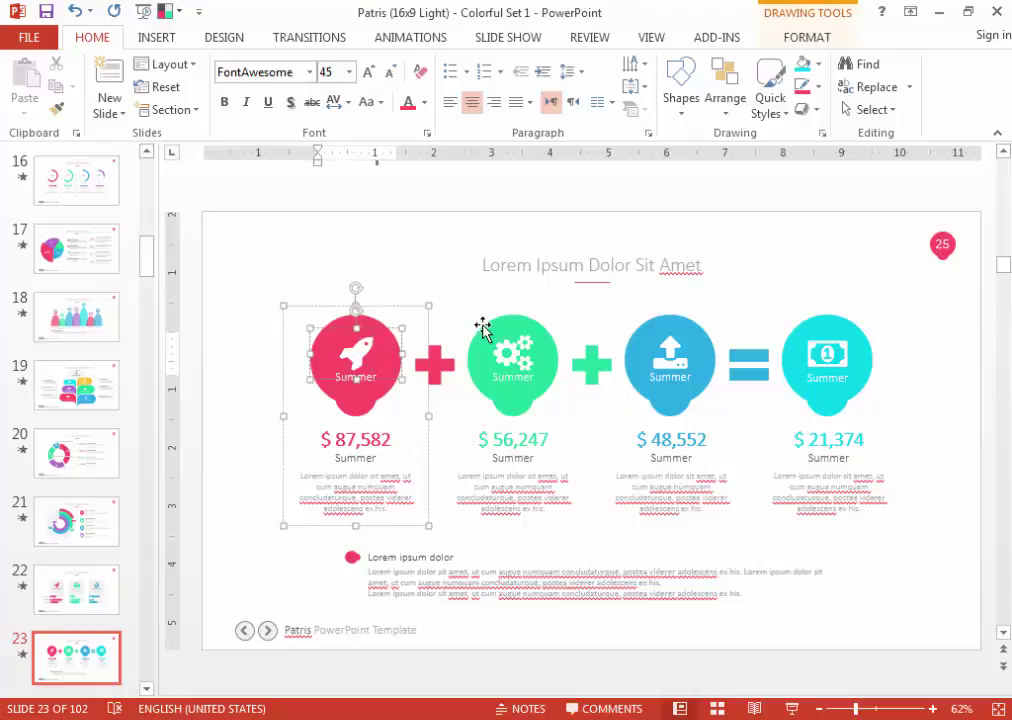
pyautogui.click(395, 242)
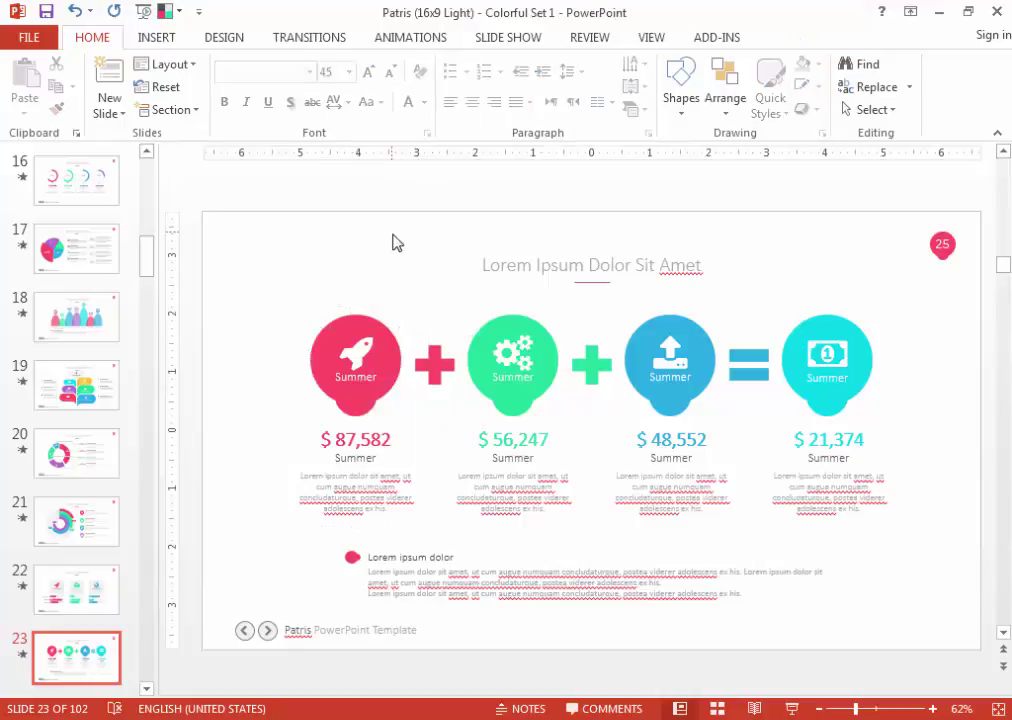
pyautogui.scroll(-1, 543, 474)
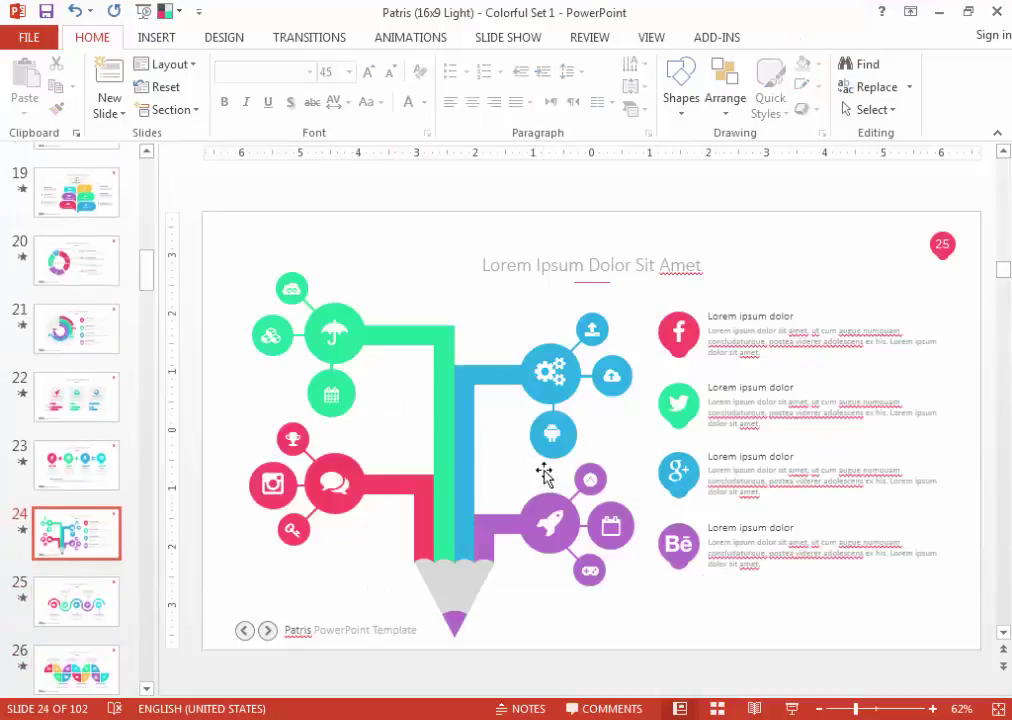
# Select the blue and purple icon bubble cluster on slide 24 and show its Shape Fill colours.
pyautogui.click(431, 338)
pyautogui.click(436, 204)
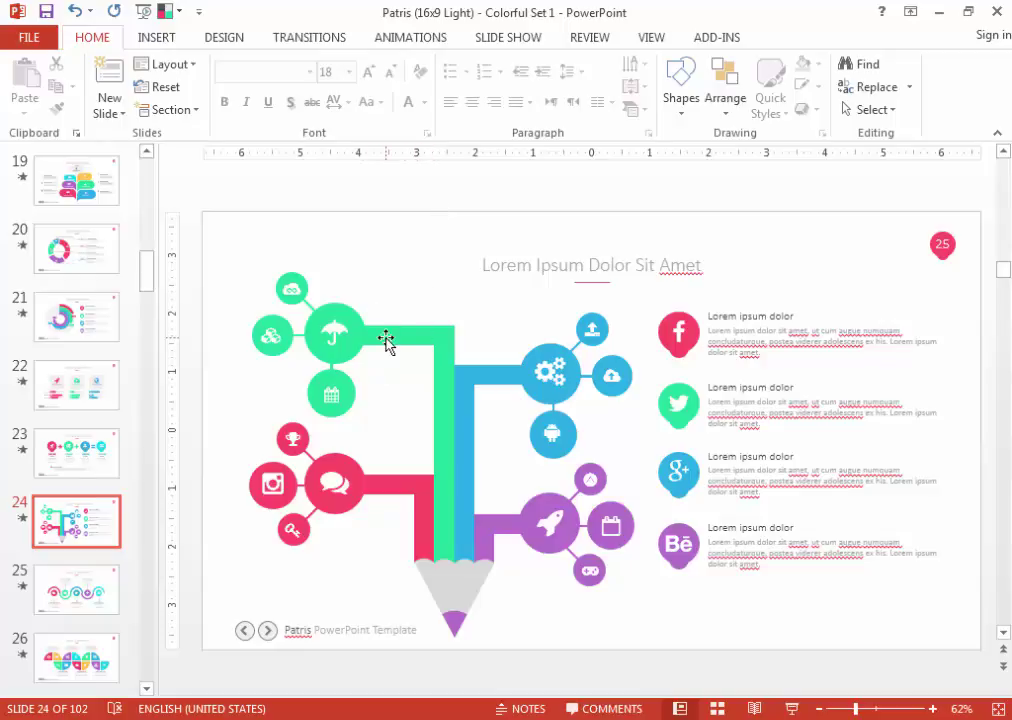
pyautogui.click(386, 484)
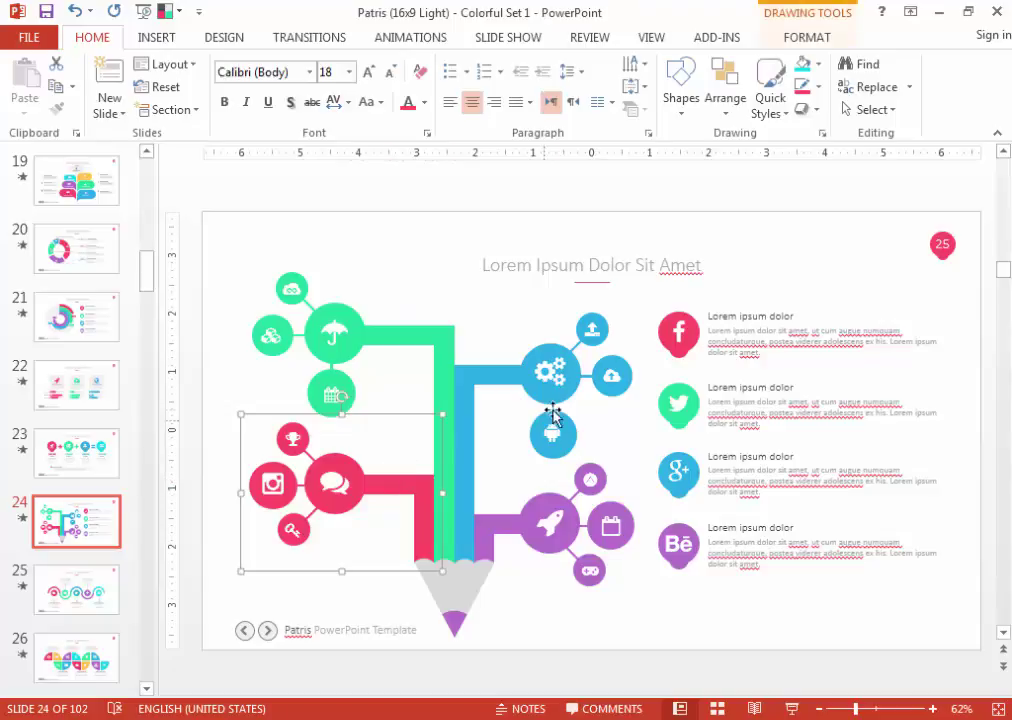
pyautogui.click(481, 373)
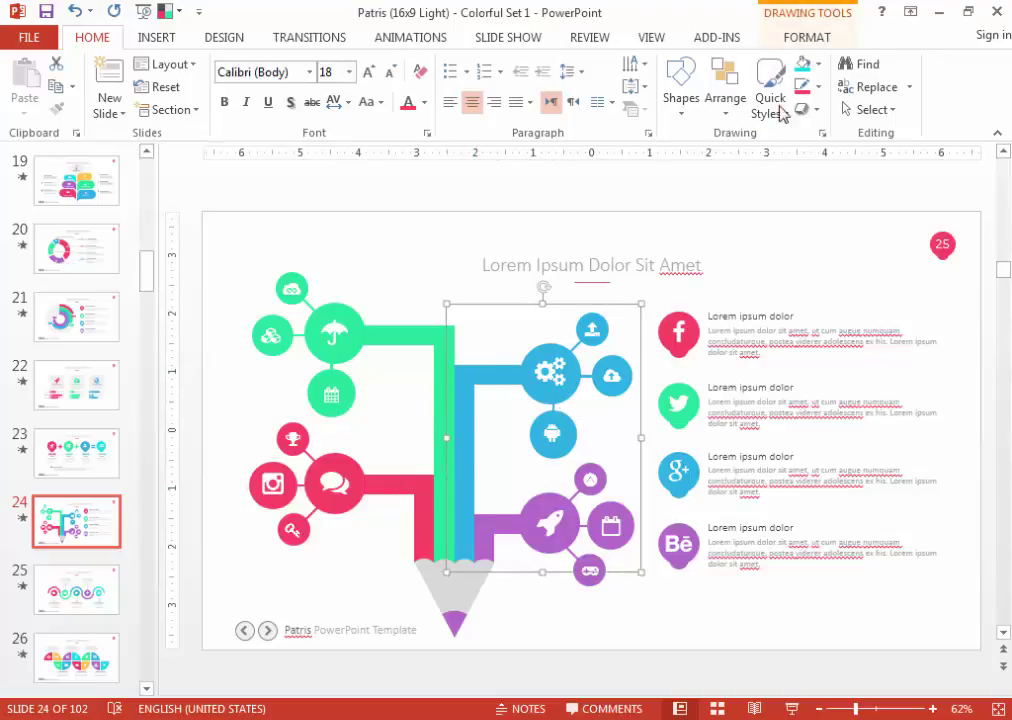
pyautogui.click(820, 64)
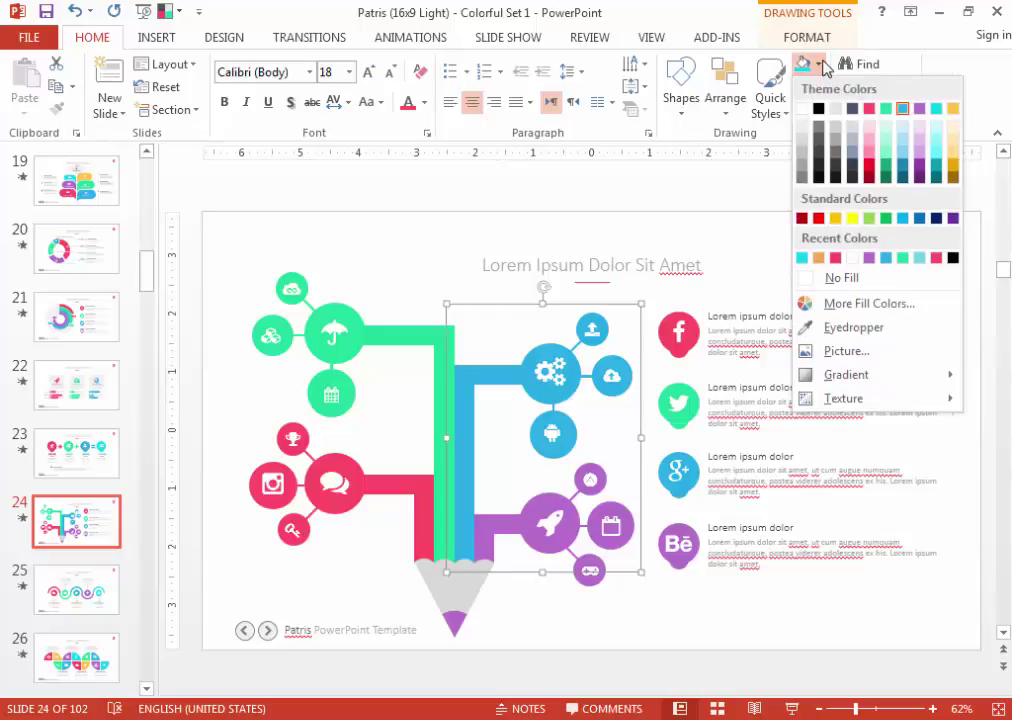
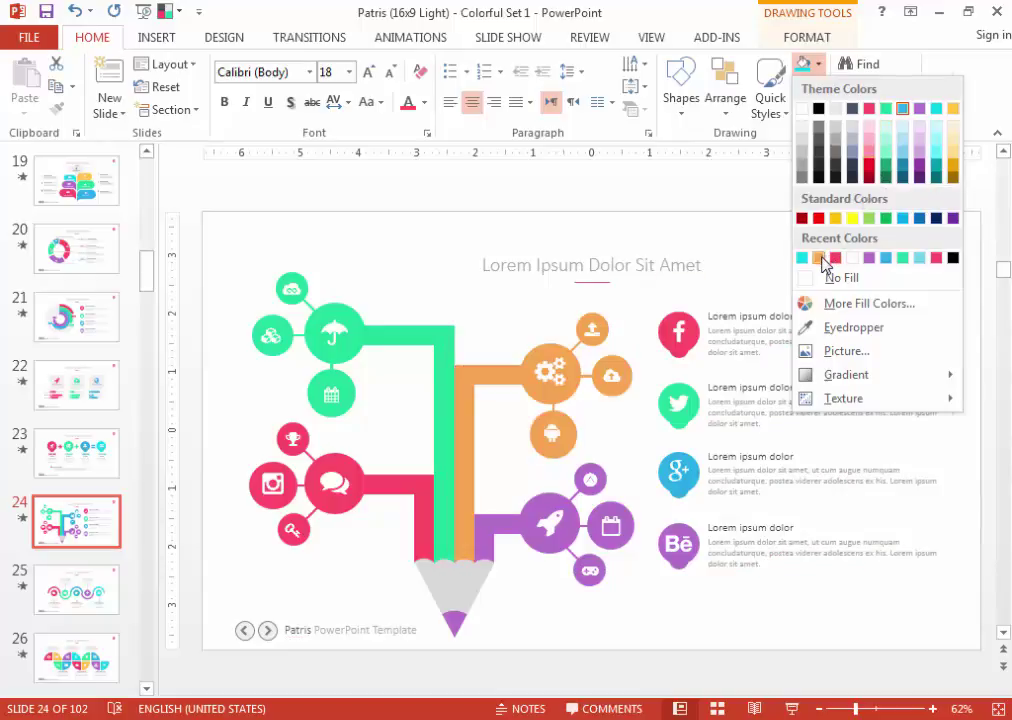
# Recolour slide 24's upper-right pencil branch dark blue and the left green branch pink.
pyautogui.click(886, 258)
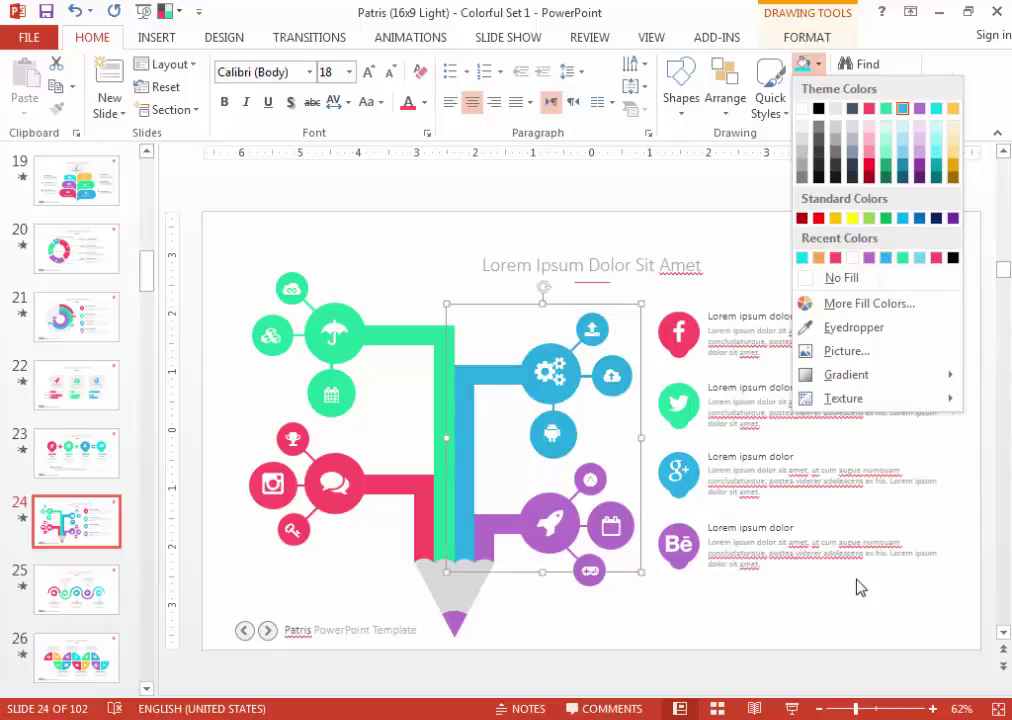
pyautogui.click(921, 224)
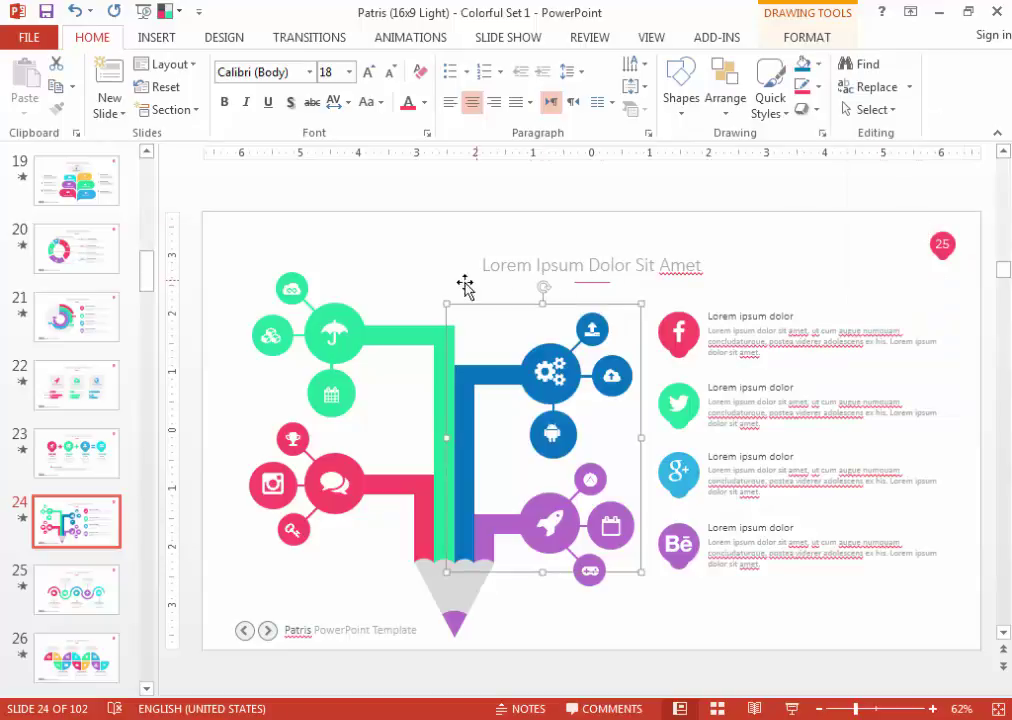
pyautogui.click(388, 362)
pyautogui.click(300, 268)
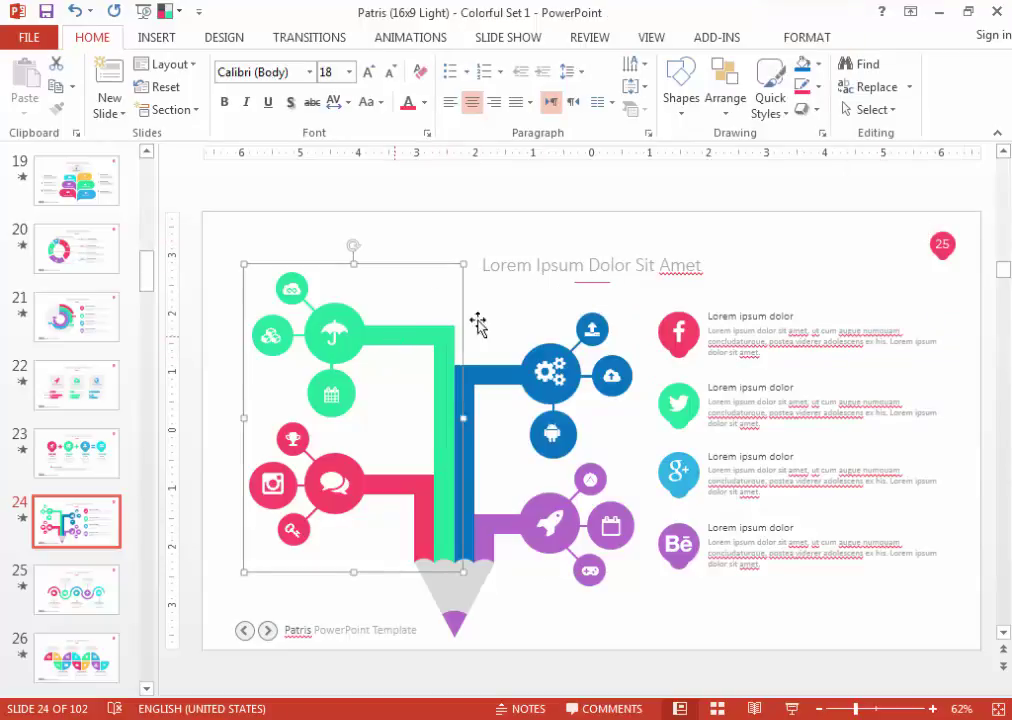
pyautogui.click(818, 64)
pyautogui.click(869, 108)
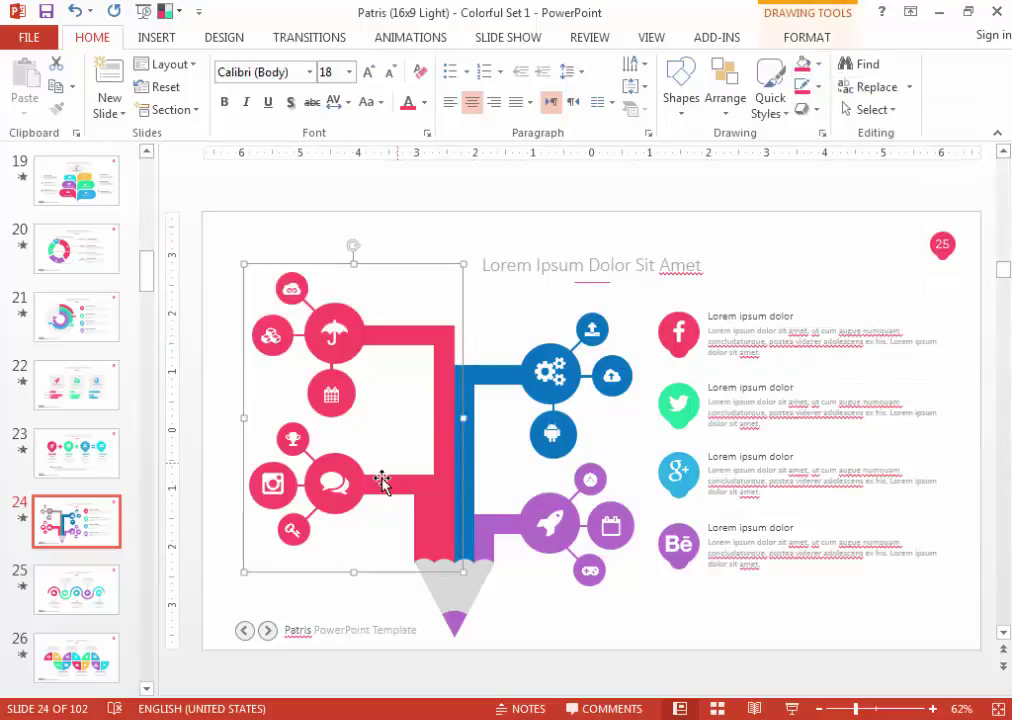
# Recolour the lower branch yellow and the purple rocket branch green.
pyautogui.click(382, 479)
pyautogui.click(818, 64)
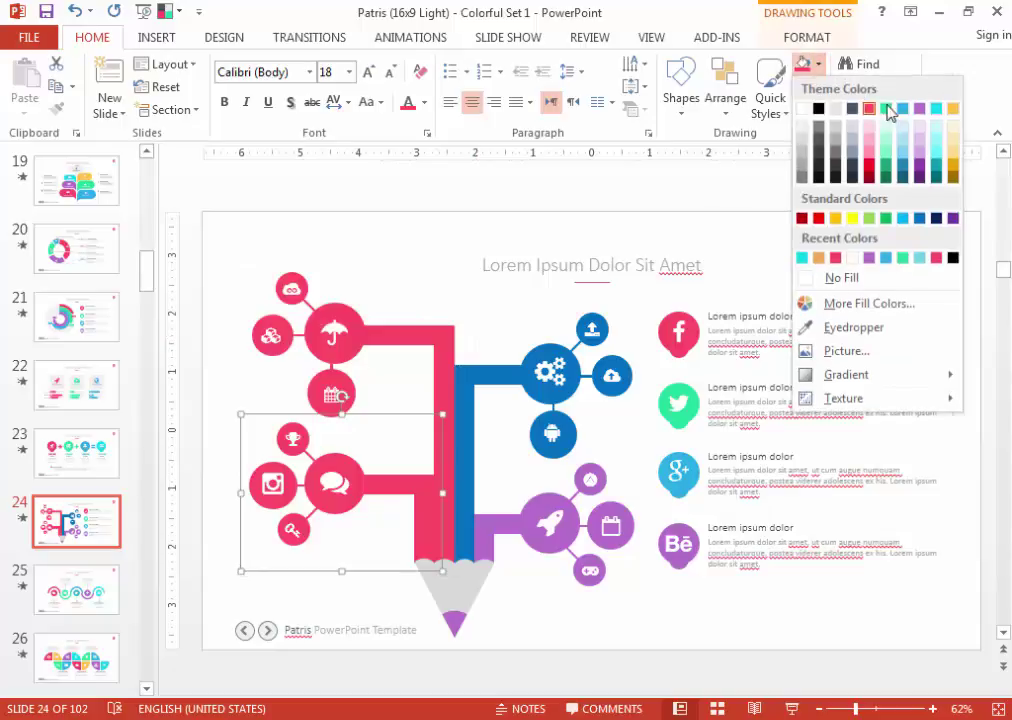
pyautogui.click(955, 108)
pyautogui.click(522, 517)
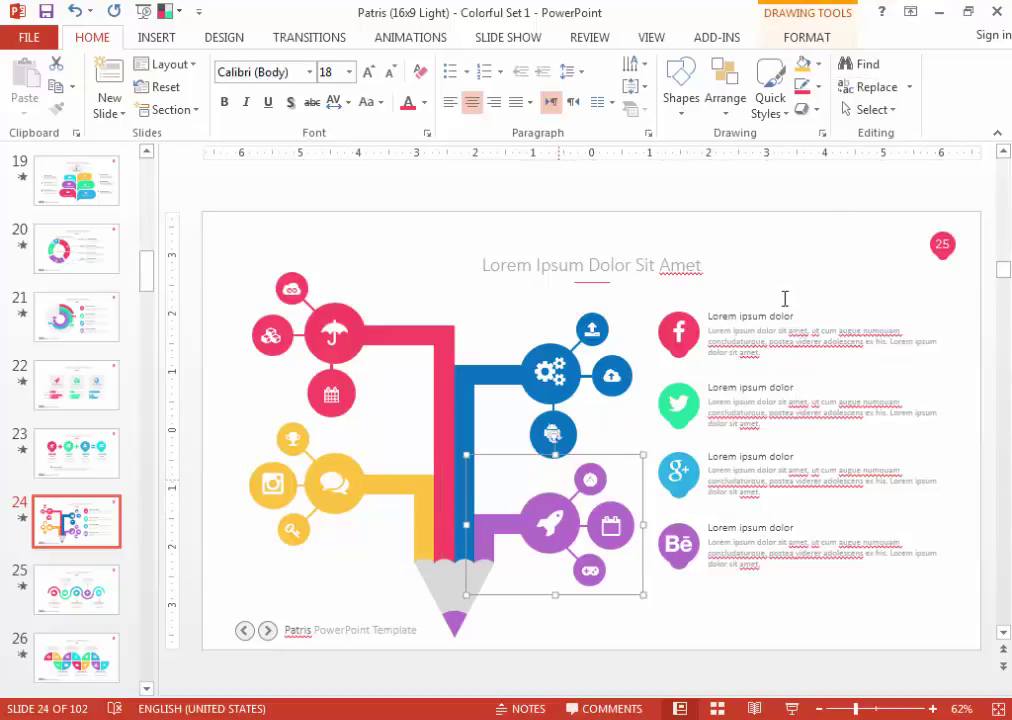
pyautogui.click(807, 37)
pyautogui.click(825, 64)
pyautogui.click(427, 66)
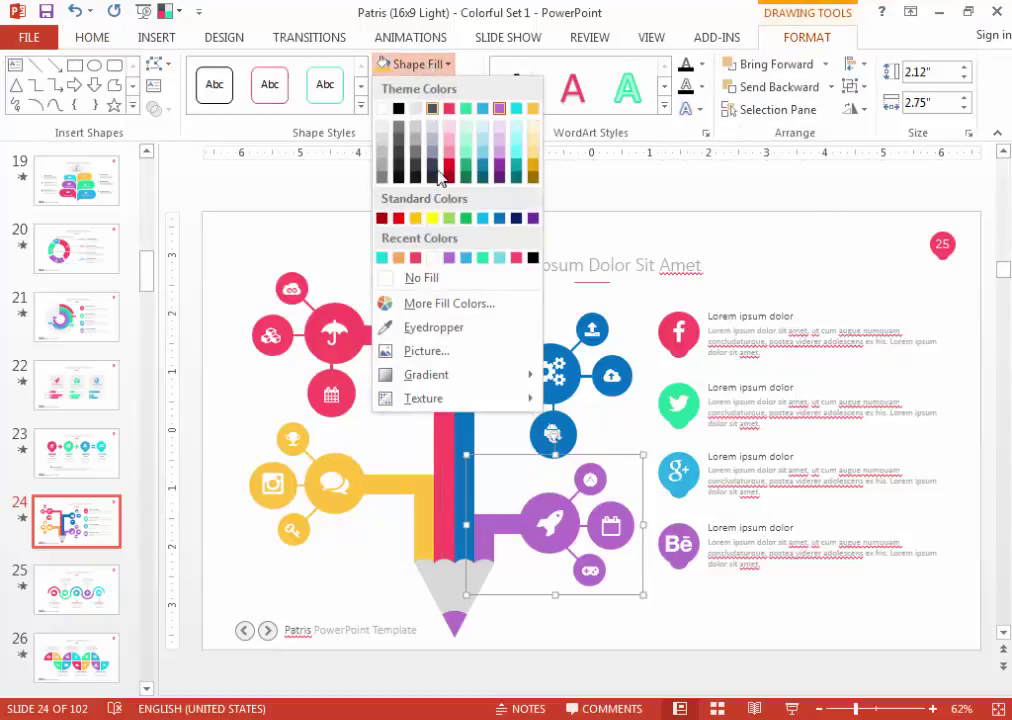
pyautogui.click(480, 258)
pyautogui.click(697, 635)
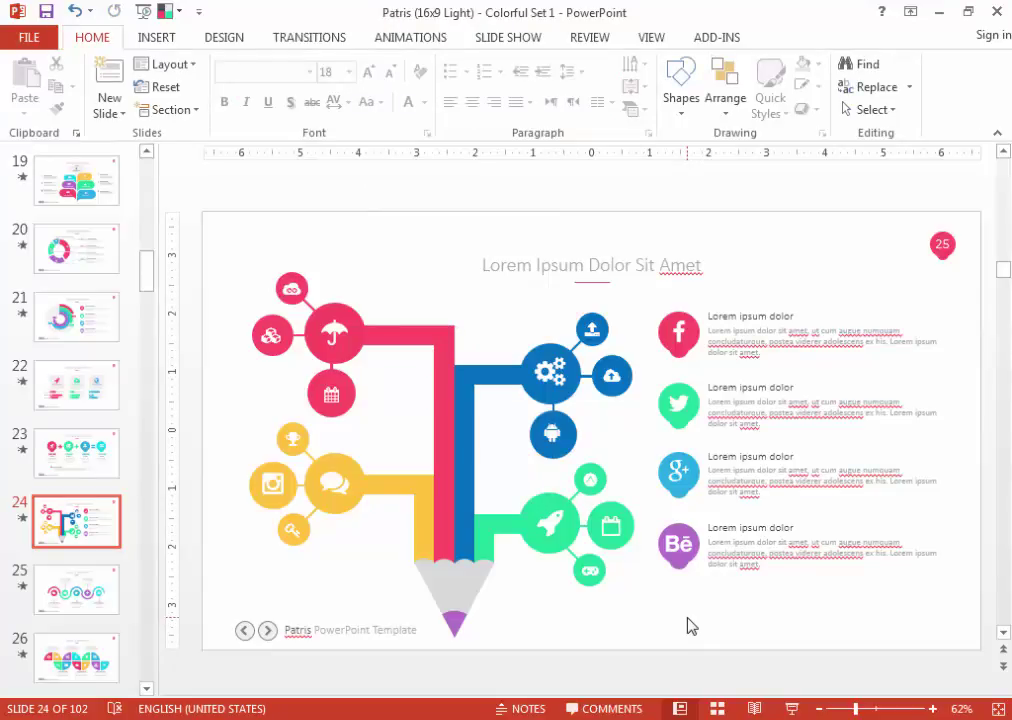
# Undo the recent branch recolouring with Ctrl+Z and move on to slide 25.
pyautogui.hotkey('ctrl', 'z')
pyautogui.hotkey('ctrl', 'z')
pyautogui.hotkey('ctrl', 'z')
pyautogui.hotkey('ctrl', 'z')
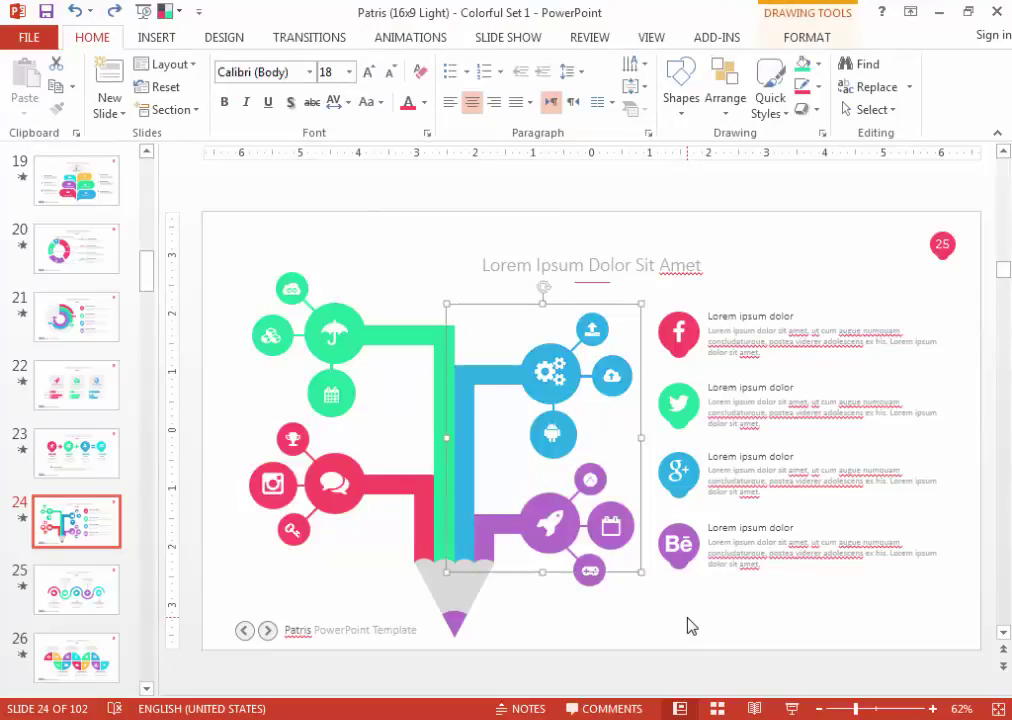
pyautogui.hotkey('ctrl', 'z')
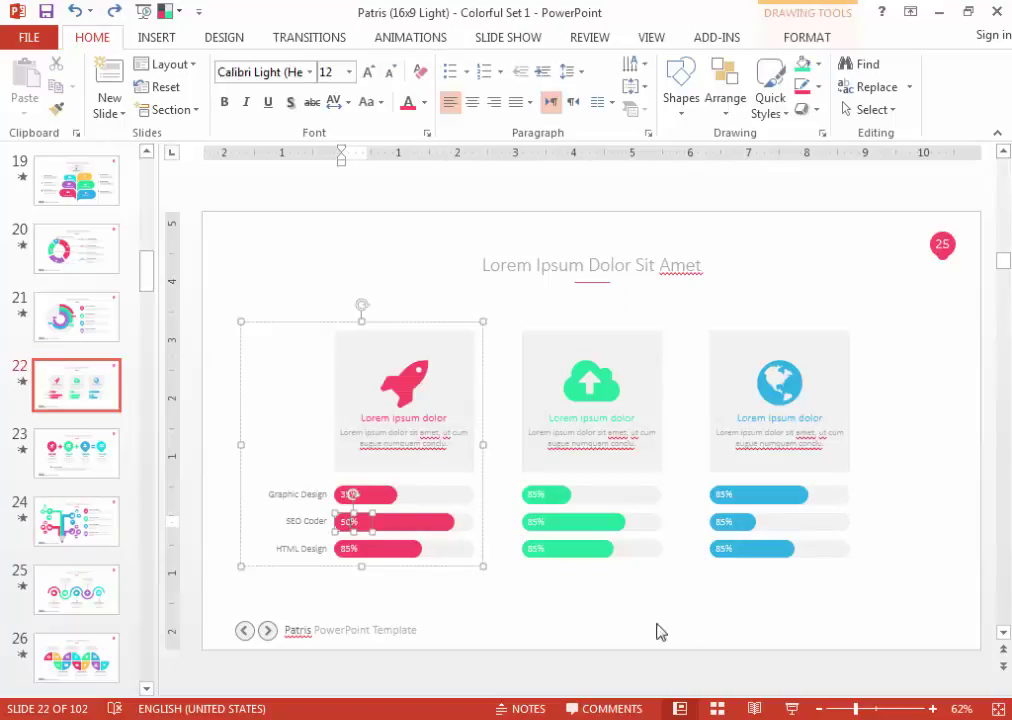
pyautogui.click(110, 540)
pyautogui.click(116, 606)
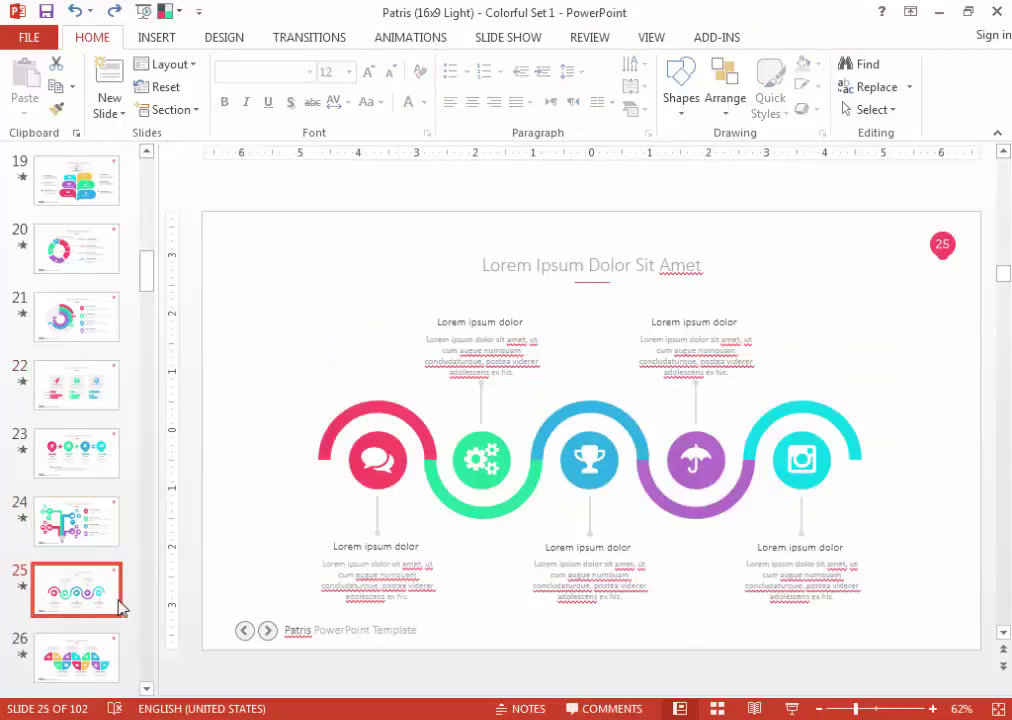
# Fill slide 25's pink first arc with cyan, leaving its outline unchanged.
pyautogui.click(392, 406)
pyautogui.click(392, 407)
pyautogui.scroll(1, 416, 413)
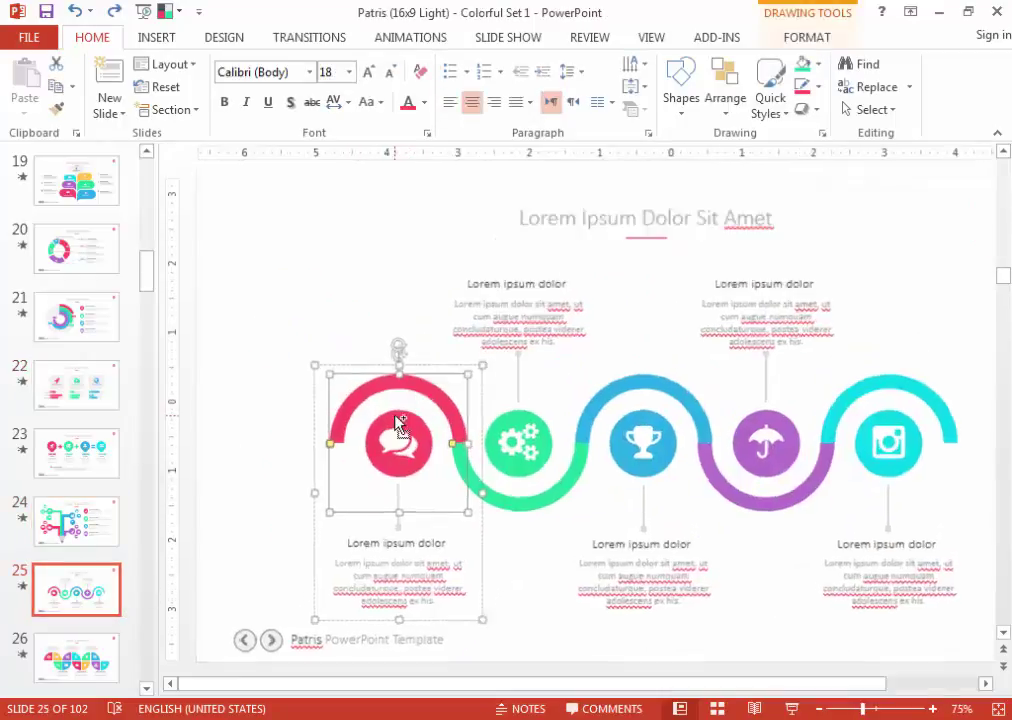
pyautogui.scroll(2, 398, 422)
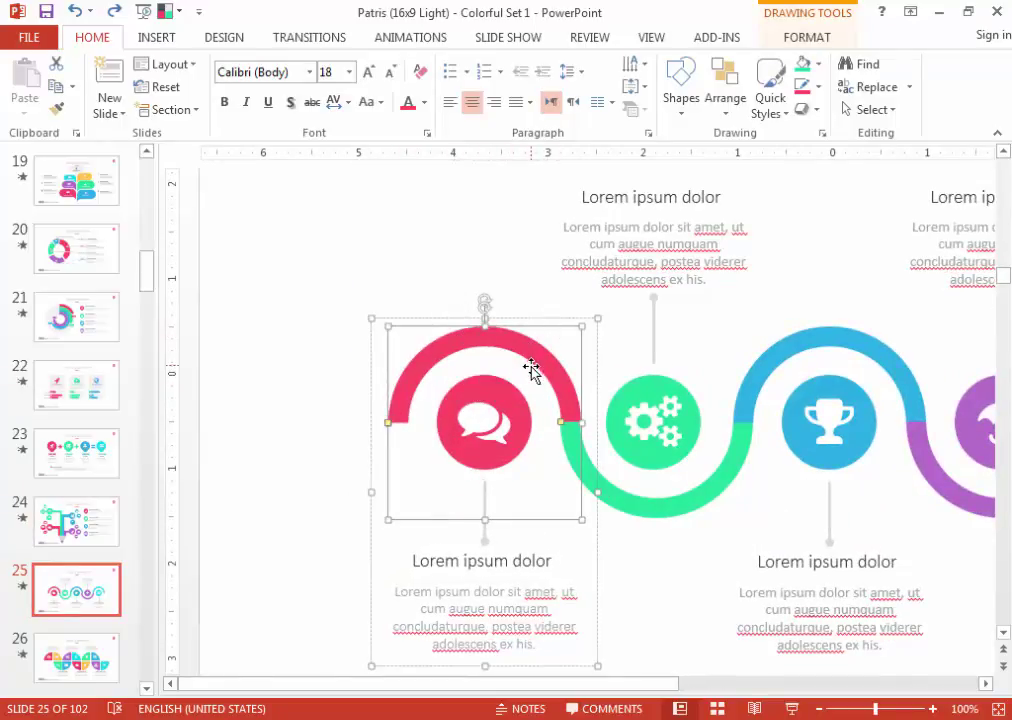
pyautogui.click(405, 257)
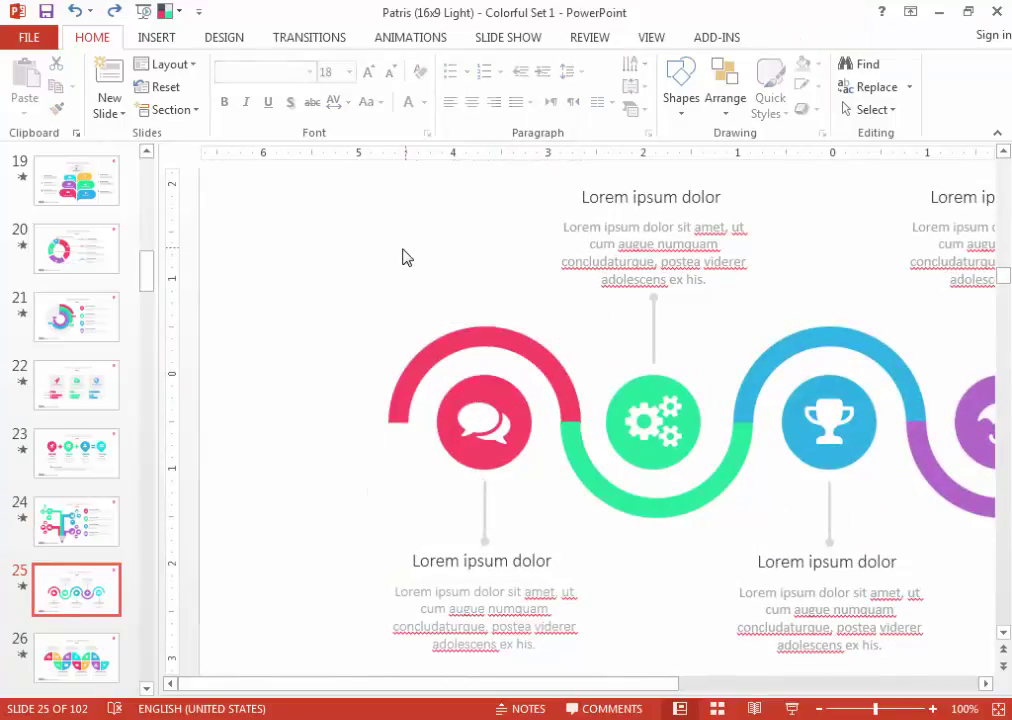
pyautogui.click(511, 342)
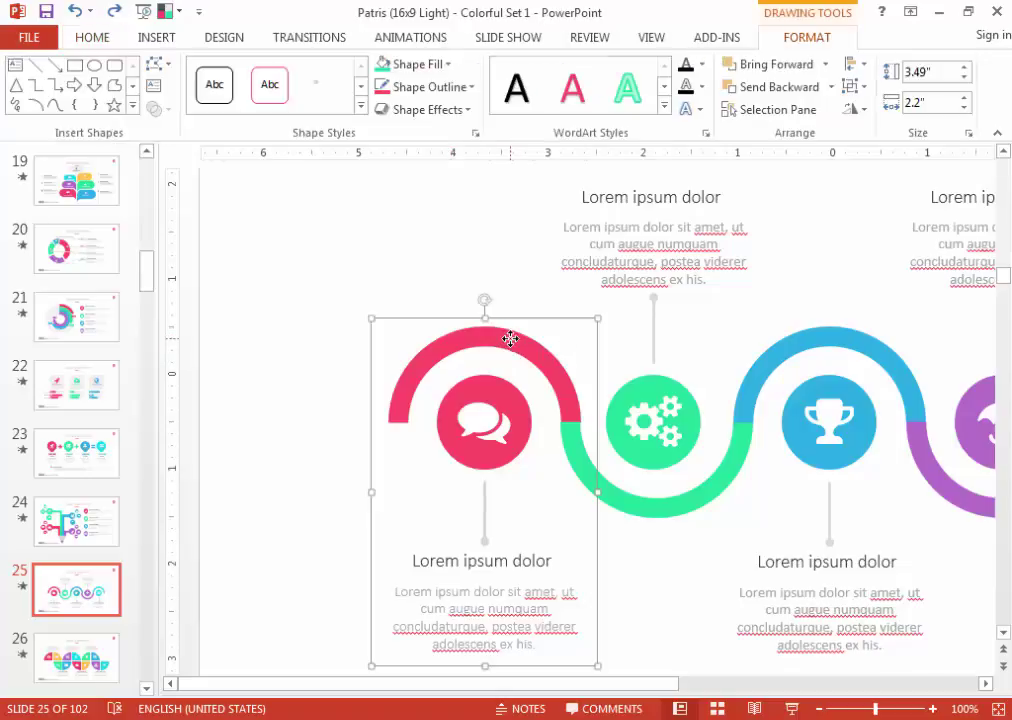
pyautogui.click(512, 343)
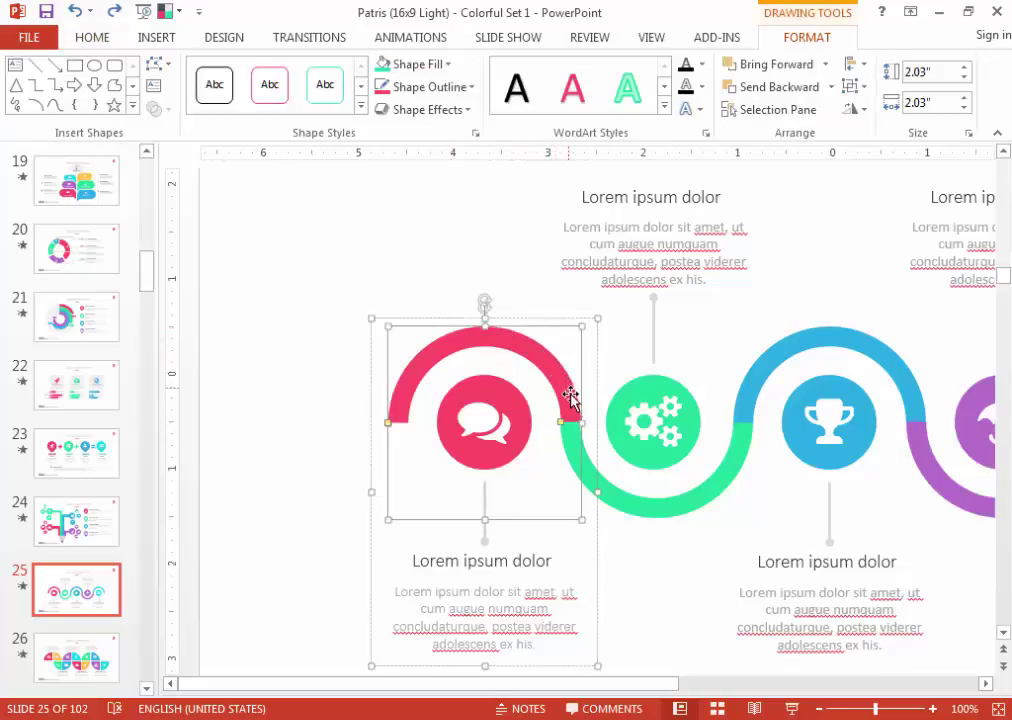
pyautogui.click(420, 86)
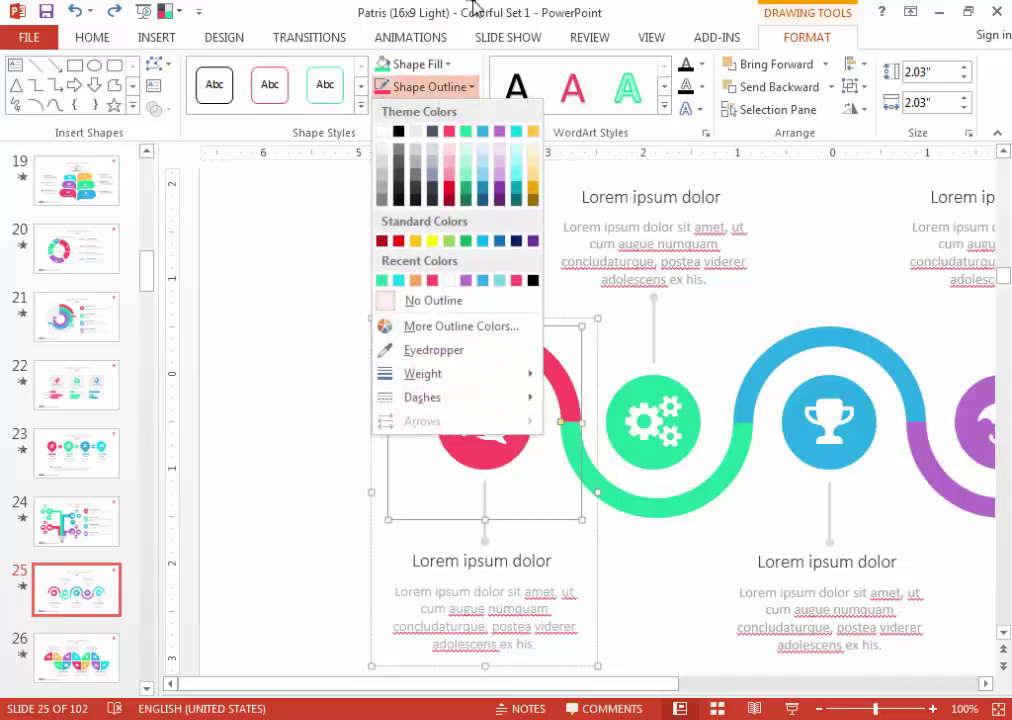
pyautogui.click(419, 84)
pyautogui.click(412, 64)
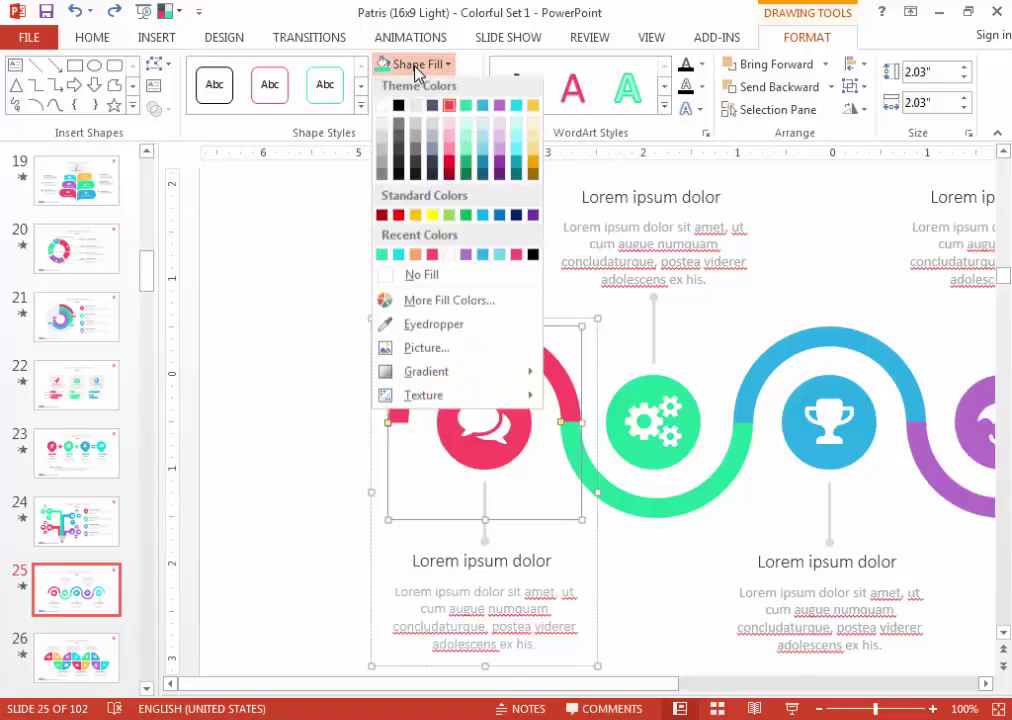
pyautogui.click(515, 110)
# Fill the red circle behind the chat icon with cyan.
pyautogui.click(459, 458)
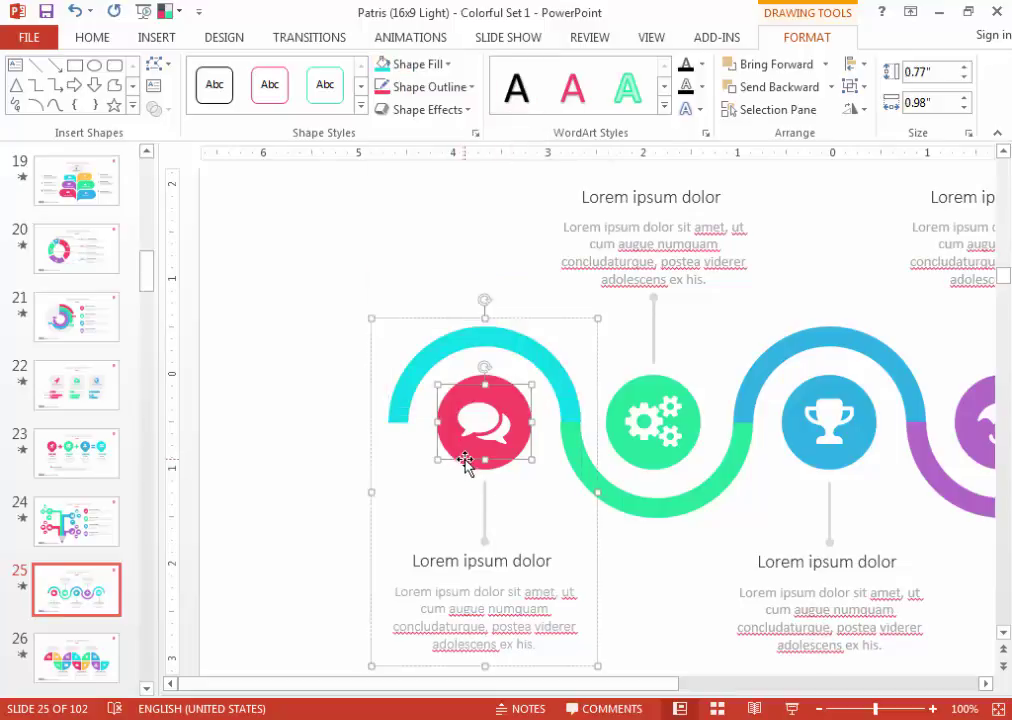
pyautogui.click(476, 465)
pyautogui.click(380, 64)
pyautogui.click(300, 366)
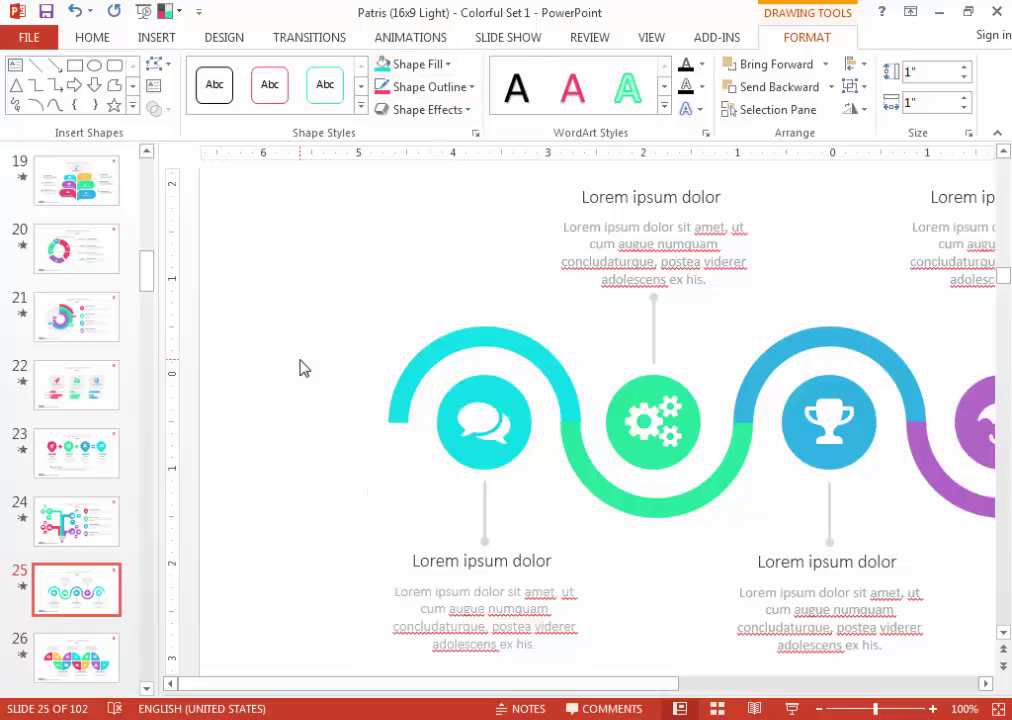
# Undo the cyan back to red and move on to slide 26.
pyautogui.hotkey('ctrl', 'z')
pyautogui.hotkey('ctrl', 'z')
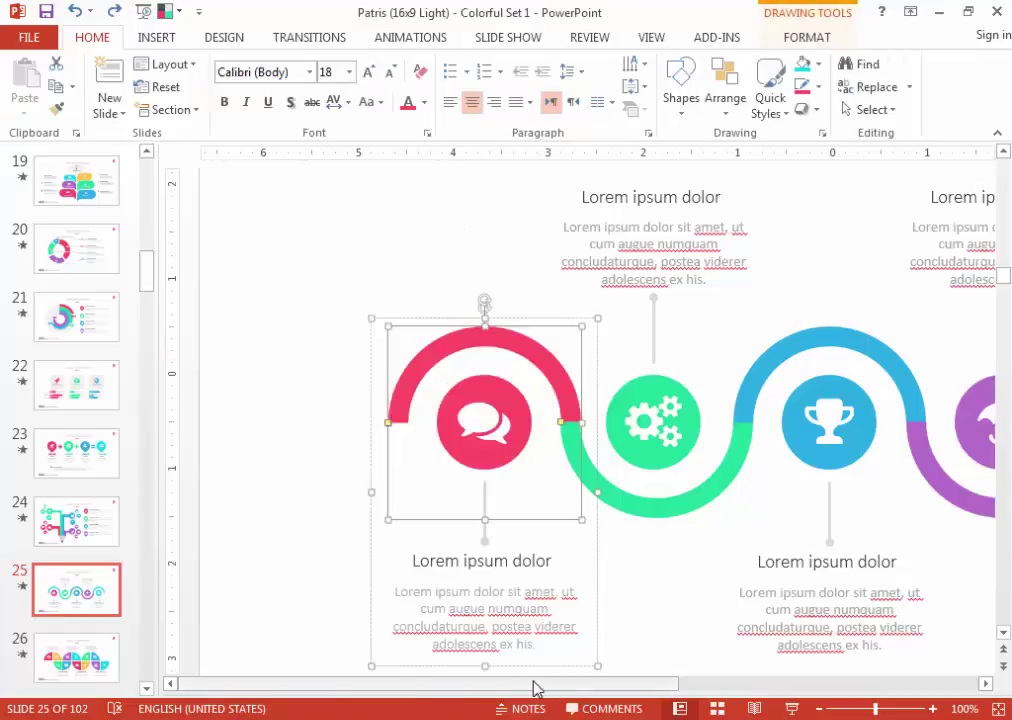
pyautogui.keyDown('ctrl'); pyautogui.scroll(-3, 535, 688); pyautogui.keyUp('ctrl')
pyautogui.click(522, 652)
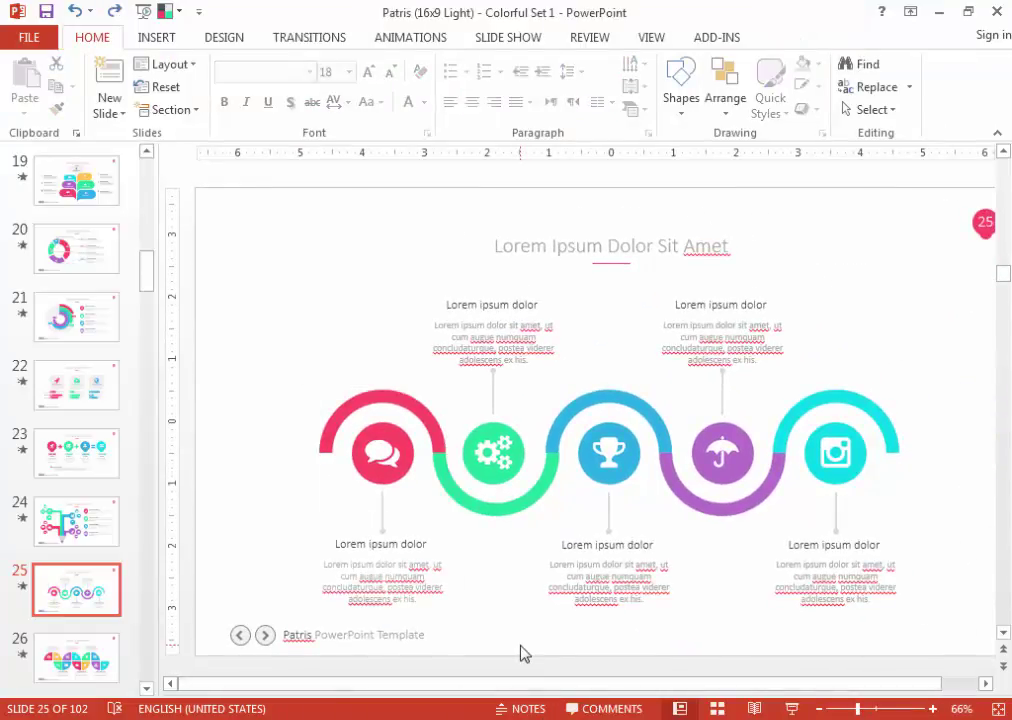
pyautogui.scroll(-1, 520, 654)
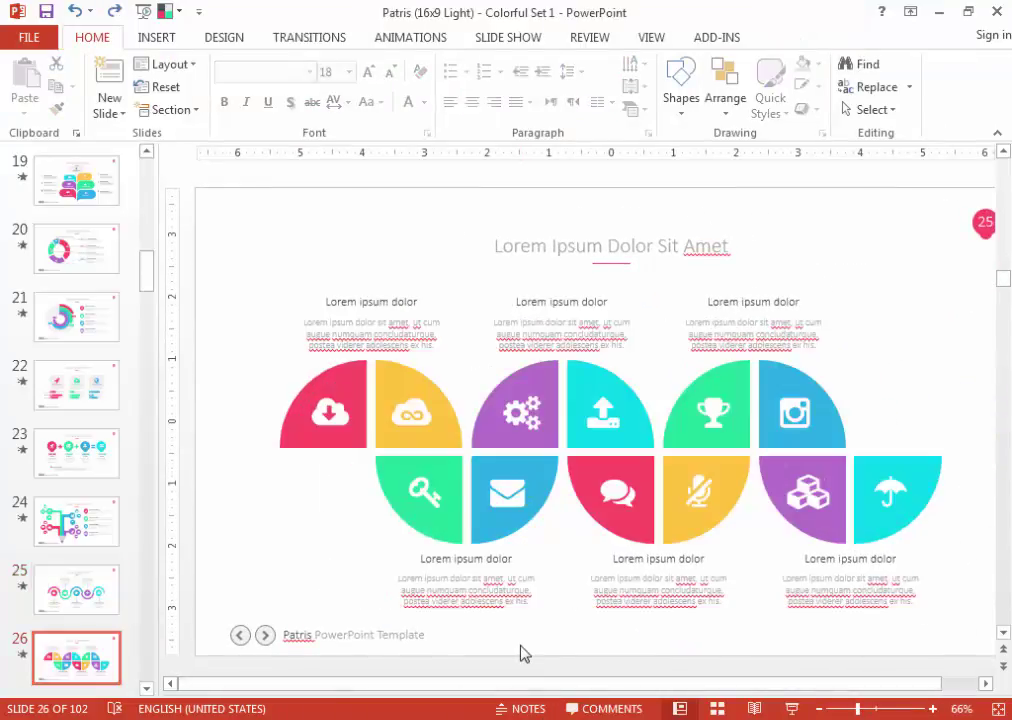
# Preview fill colours for slide 26's red top-left quarter-circle without applying one.
pyautogui.click(306, 444)
pyautogui.click(306, 444)
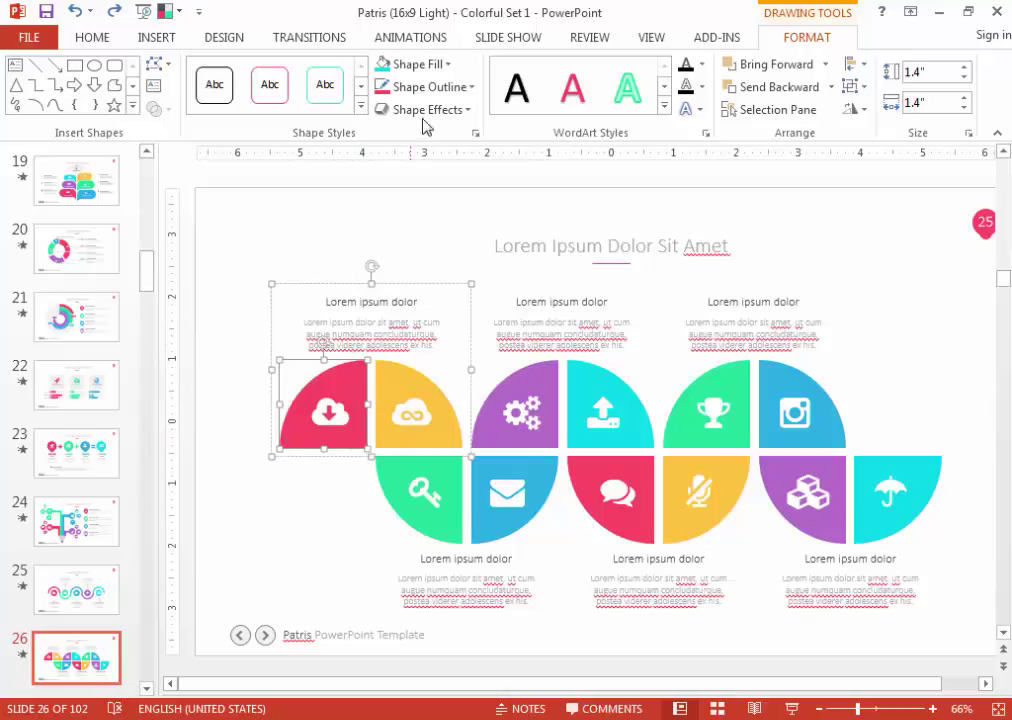
pyautogui.click(410, 64)
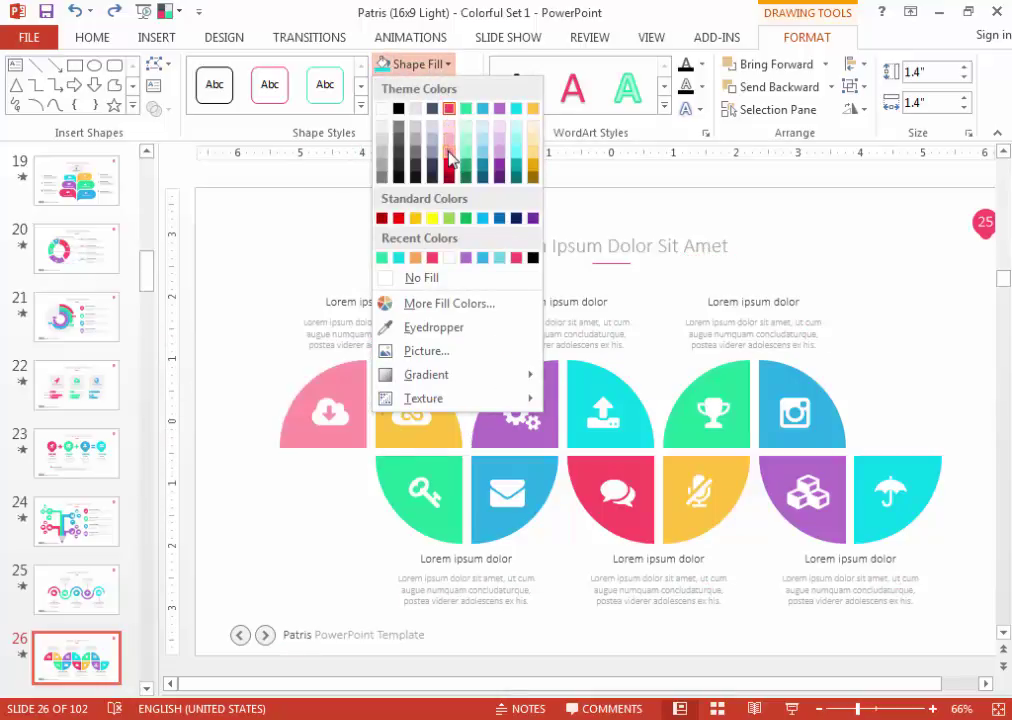
pyautogui.click(269, 248)
# On slide 27, select the red ring and review its outline and fill colour choices.
pyautogui.click(255, 456)
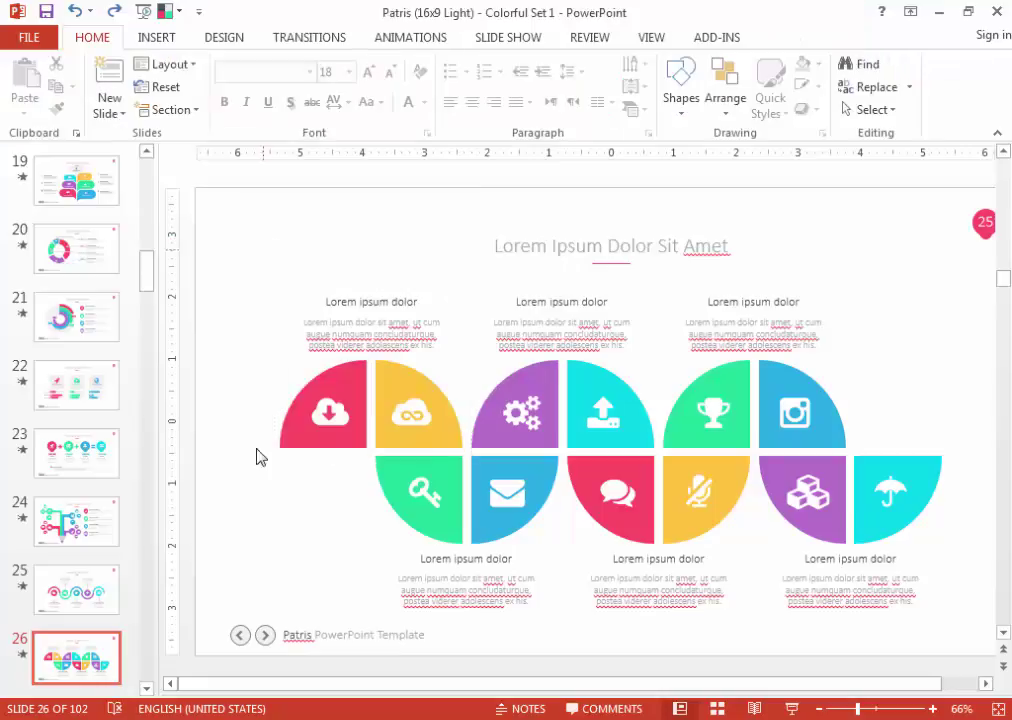
pyautogui.scroll(-1, 260, 513)
pyautogui.click(418, 385)
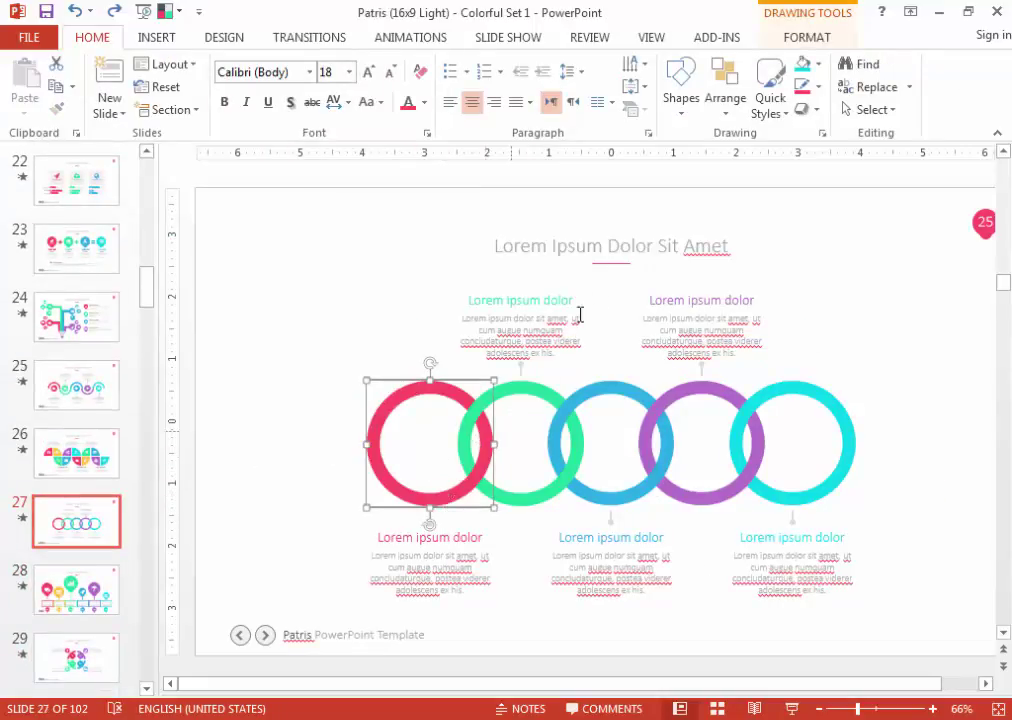
pyautogui.click(818, 87)
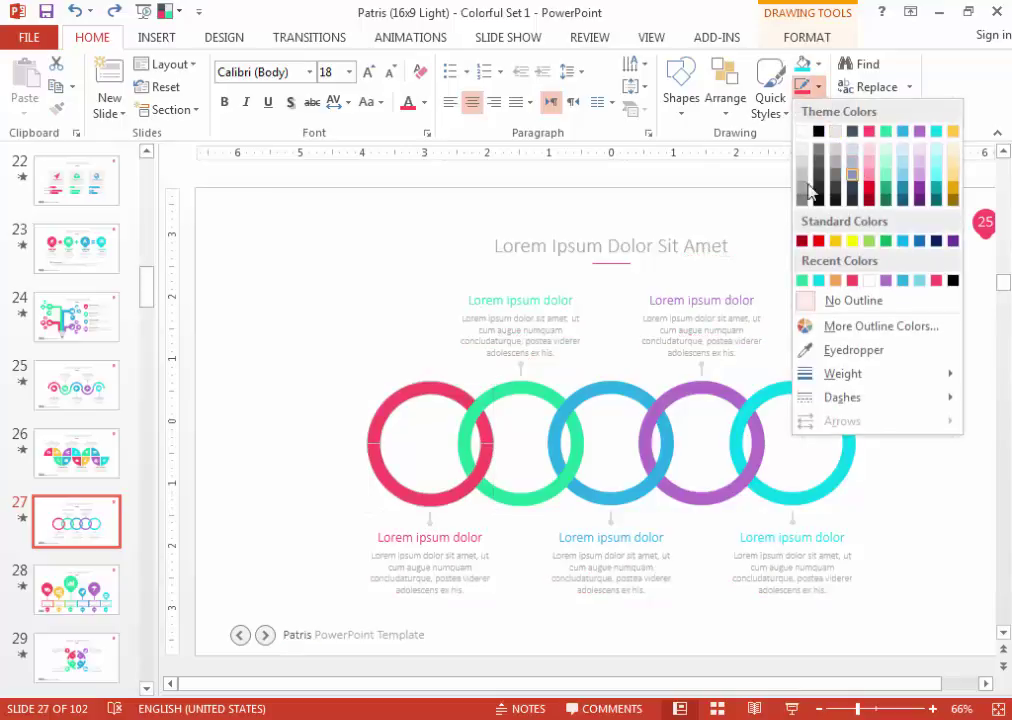
pyautogui.click(819, 64)
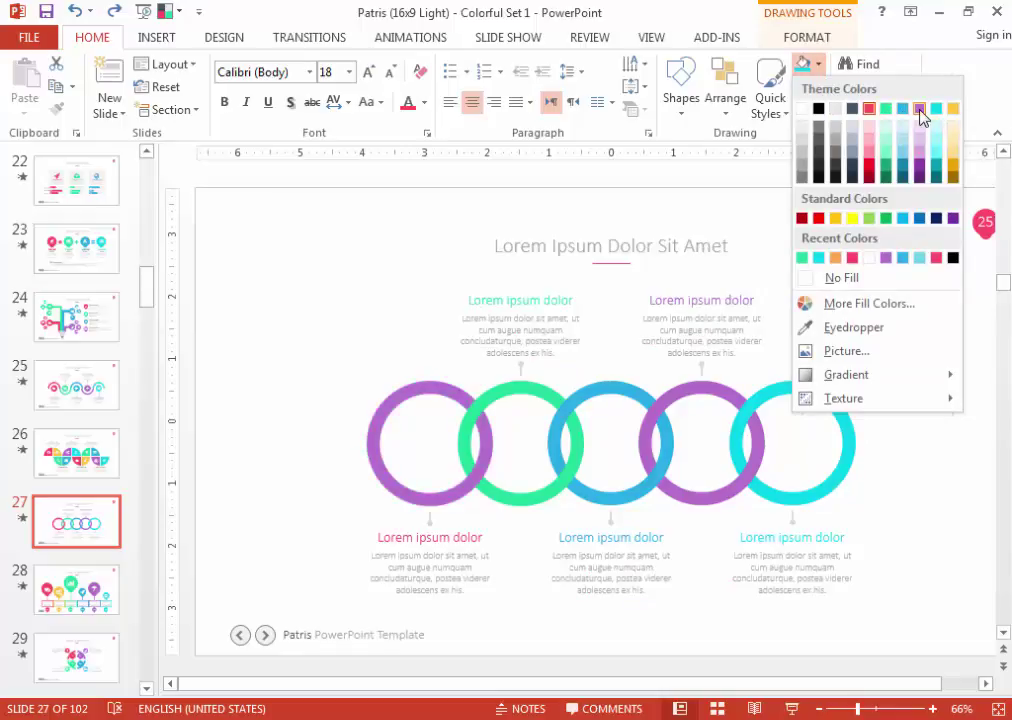
pyautogui.click(930, 484)
# Give slide 28's green middle balloon a lavender purple fill and a purple stem line.
pyautogui.scroll(-1, 930, 484)
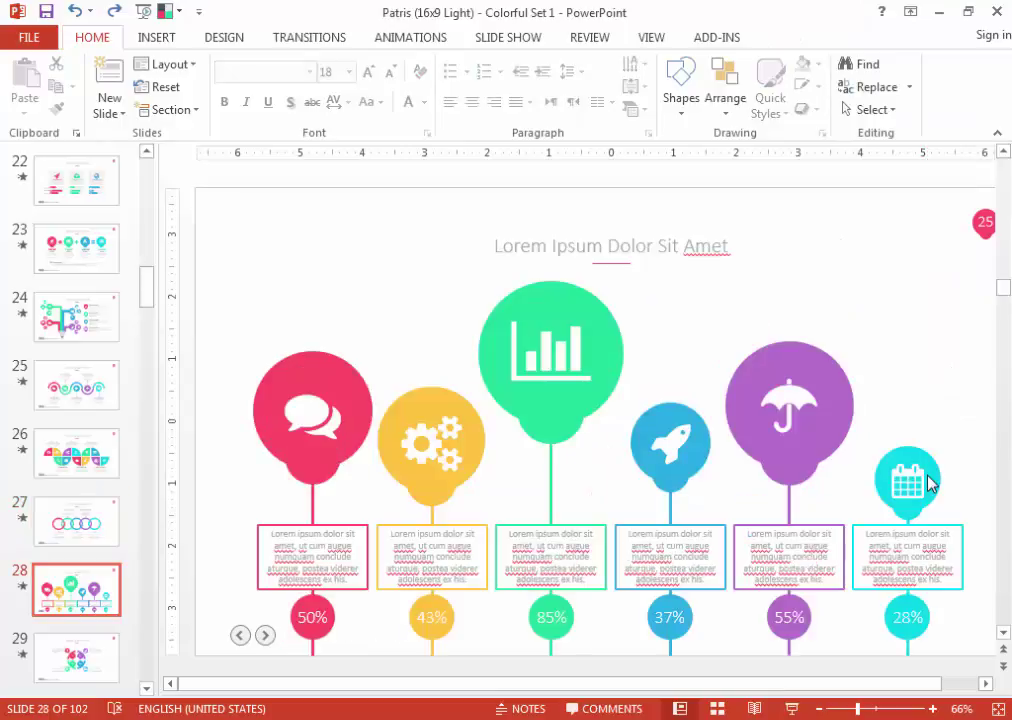
pyautogui.click(578, 290)
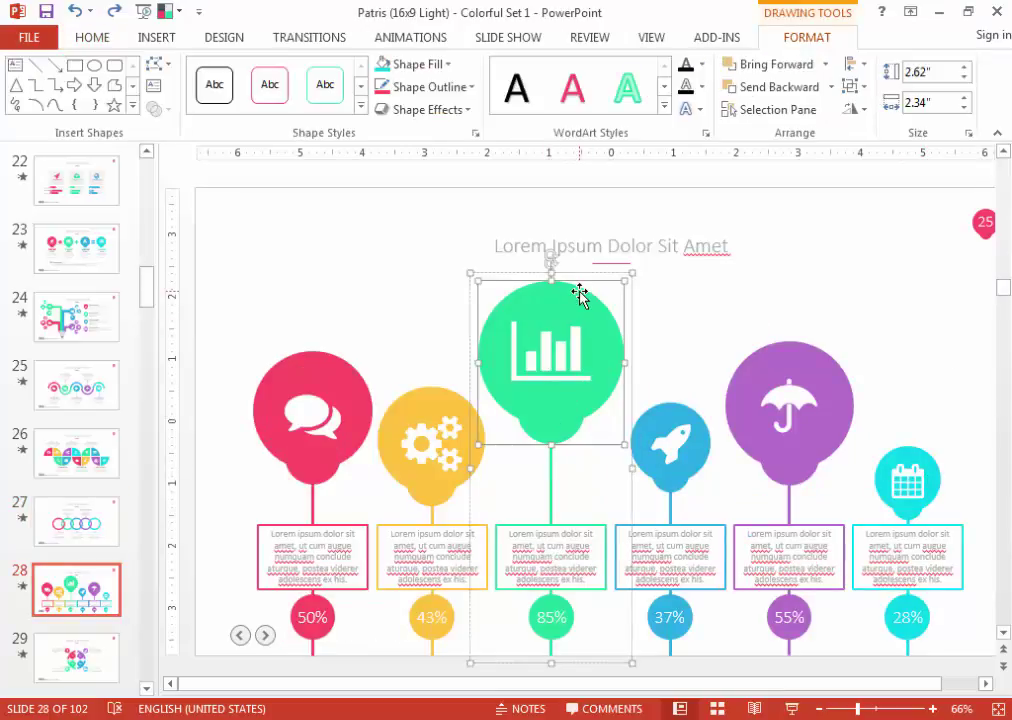
pyautogui.click(412, 63)
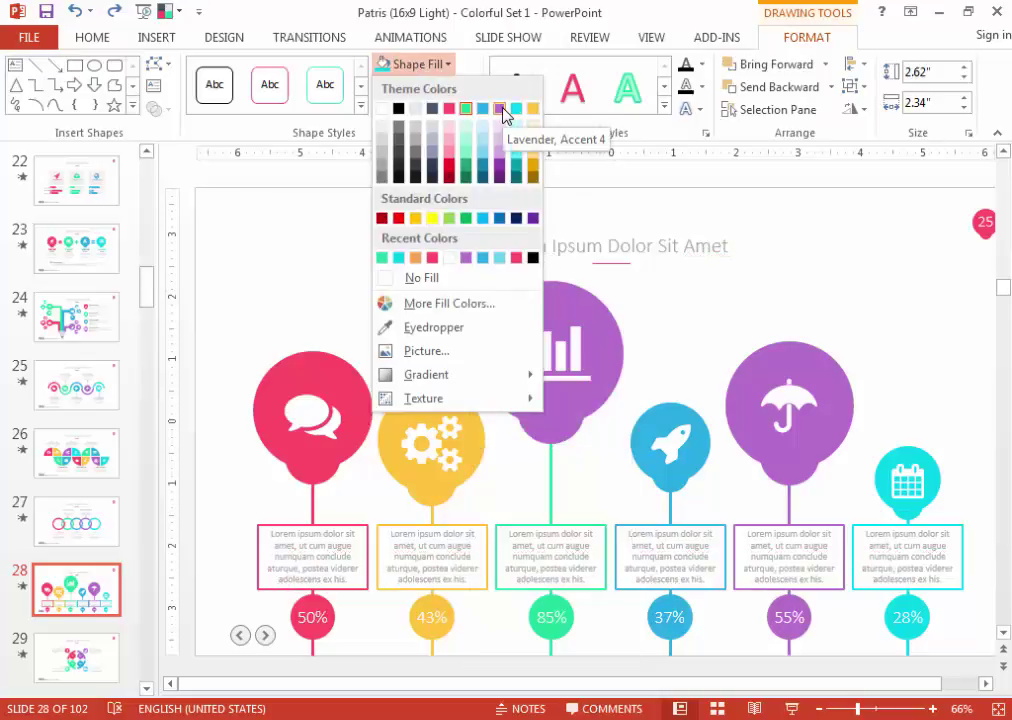
pyautogui.press('Escape')
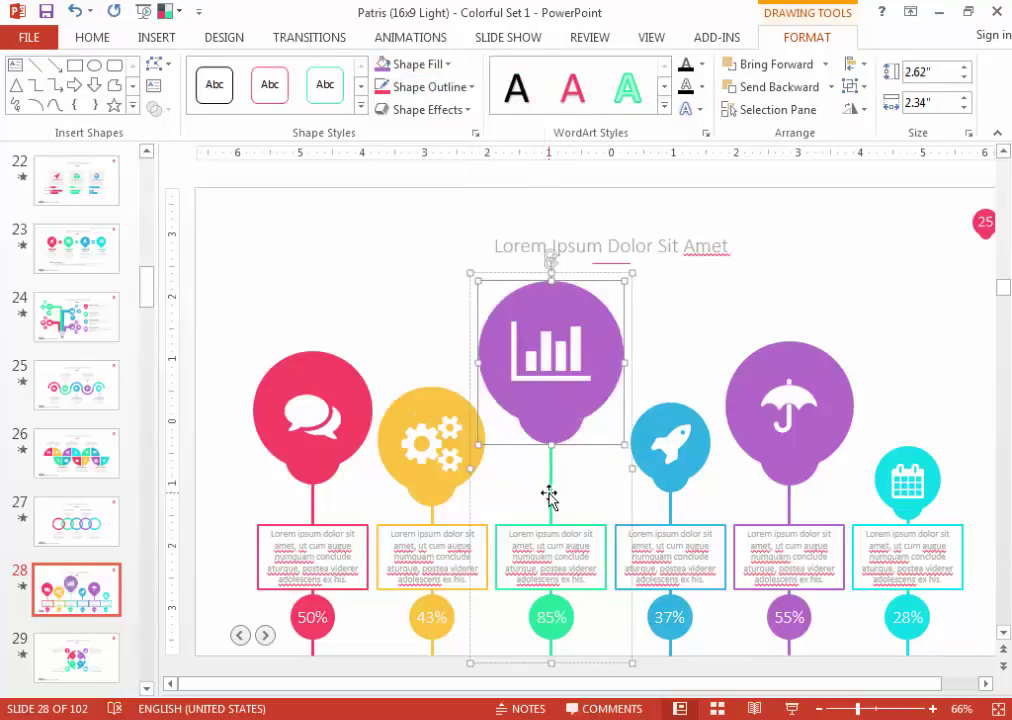
pyautogui.click(549, 492)
pyautogui.click(447, 87)
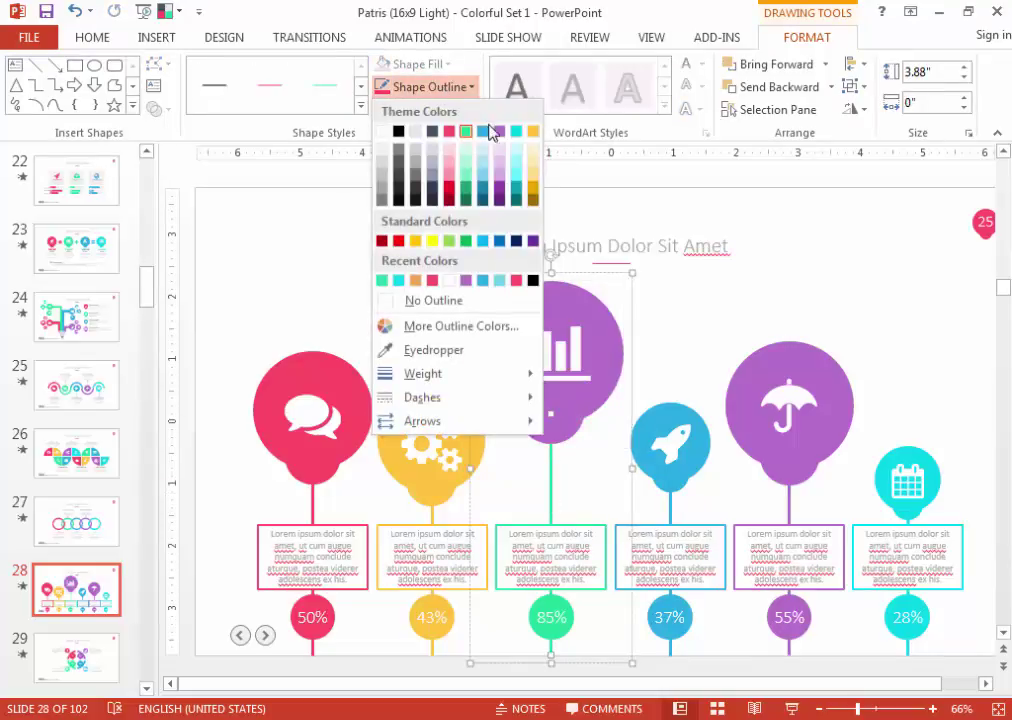
pyautogui.click(495, 131)
# Fill the green 85% circle purple.
pyautogui.click(580, 524)
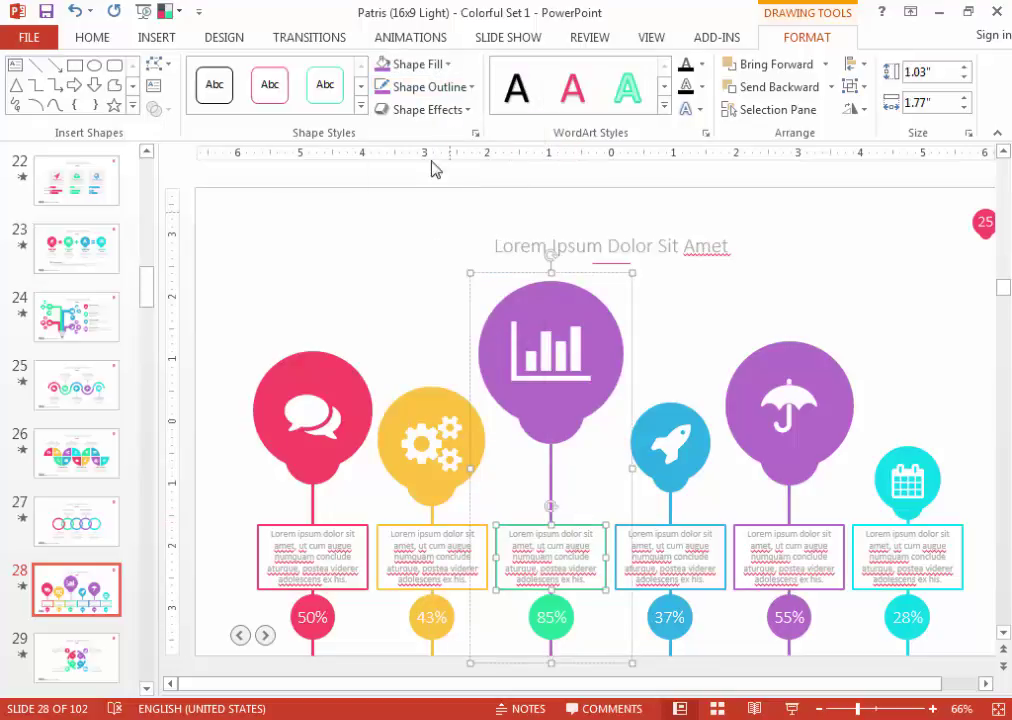
pyautogui.click(556, 636)
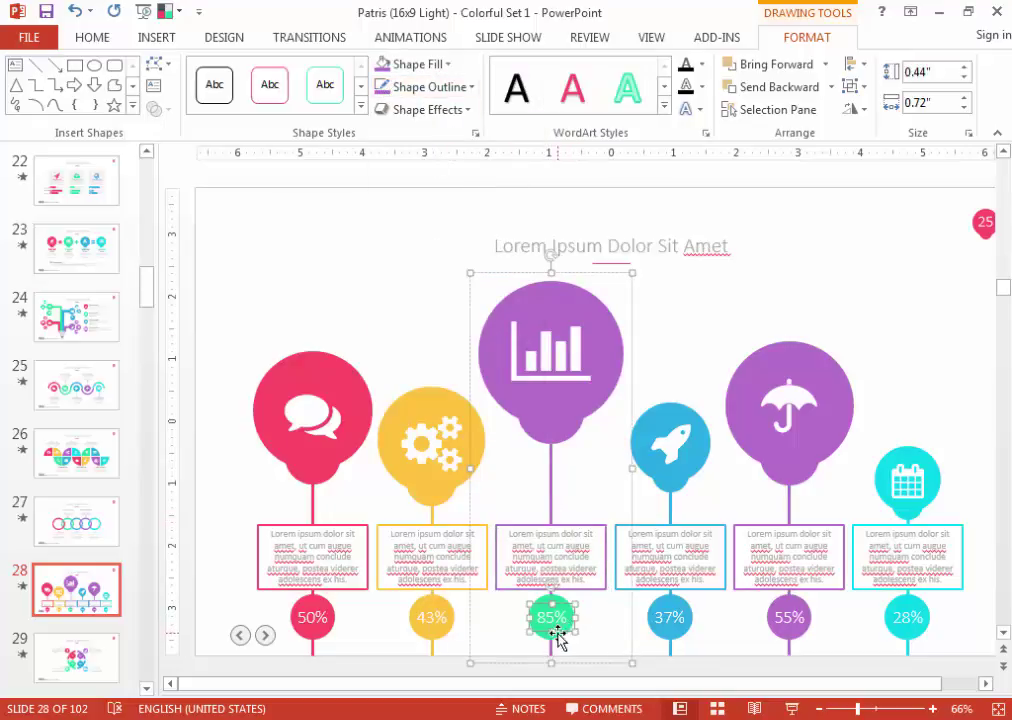
pyautogui.click(562, 640)
pyautogui.click(382, 64)
pyautogui.click(411, 323)
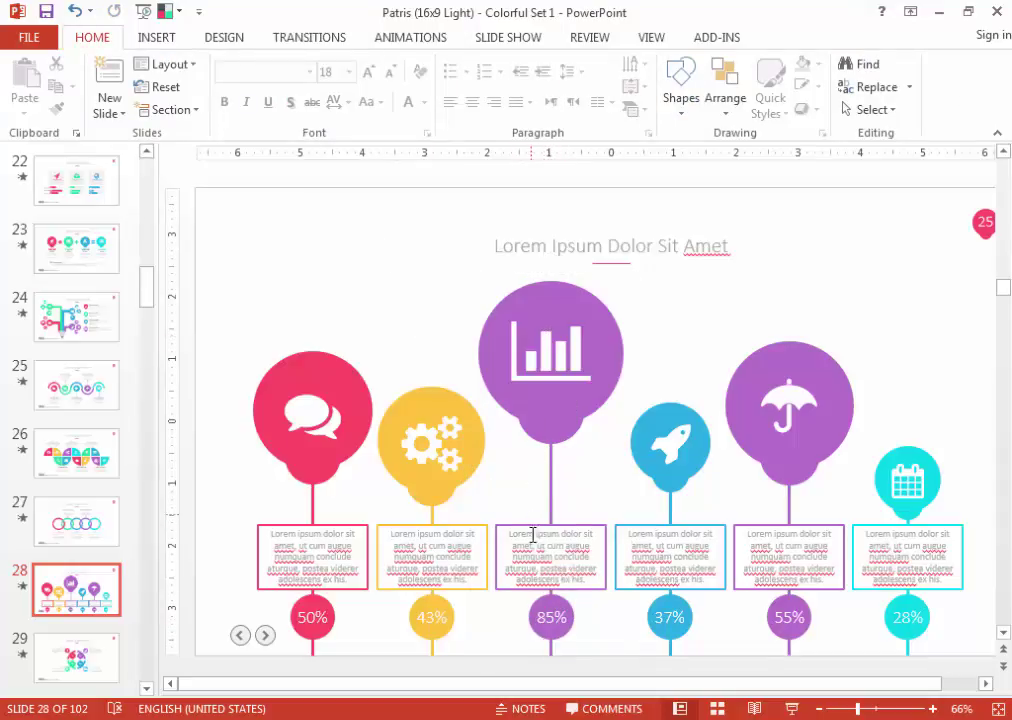
# Fill slide 29's Facebook icon dark grey.
pyautogui.scroll(-1, 338, 335)
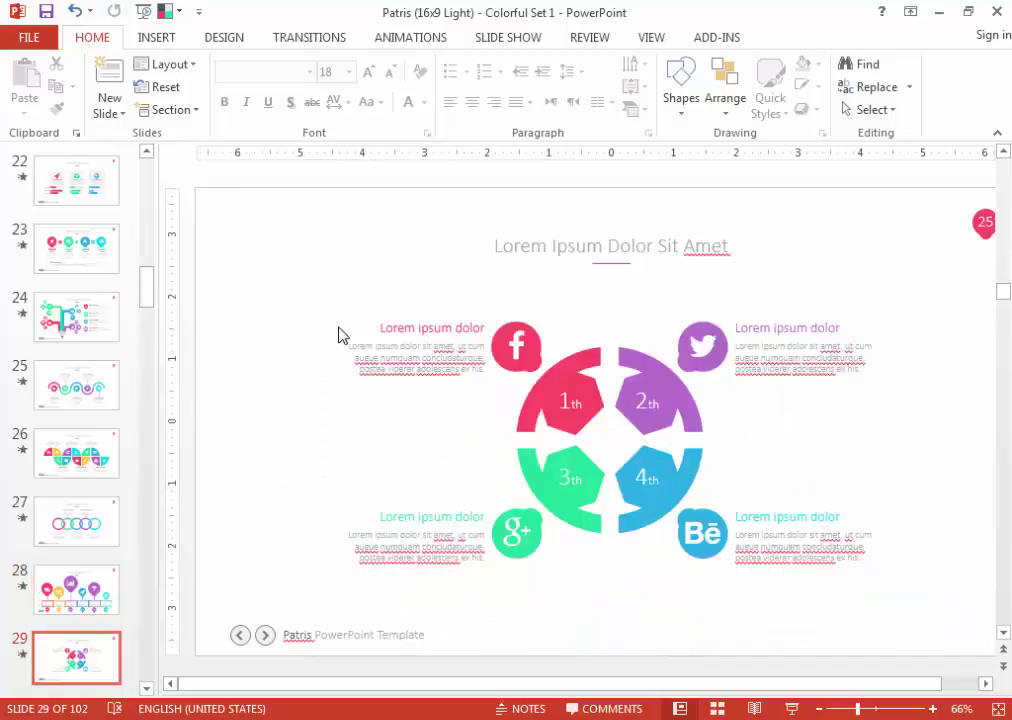
pyautogui.click(502, 373)
pyautogui.click(502, 373)
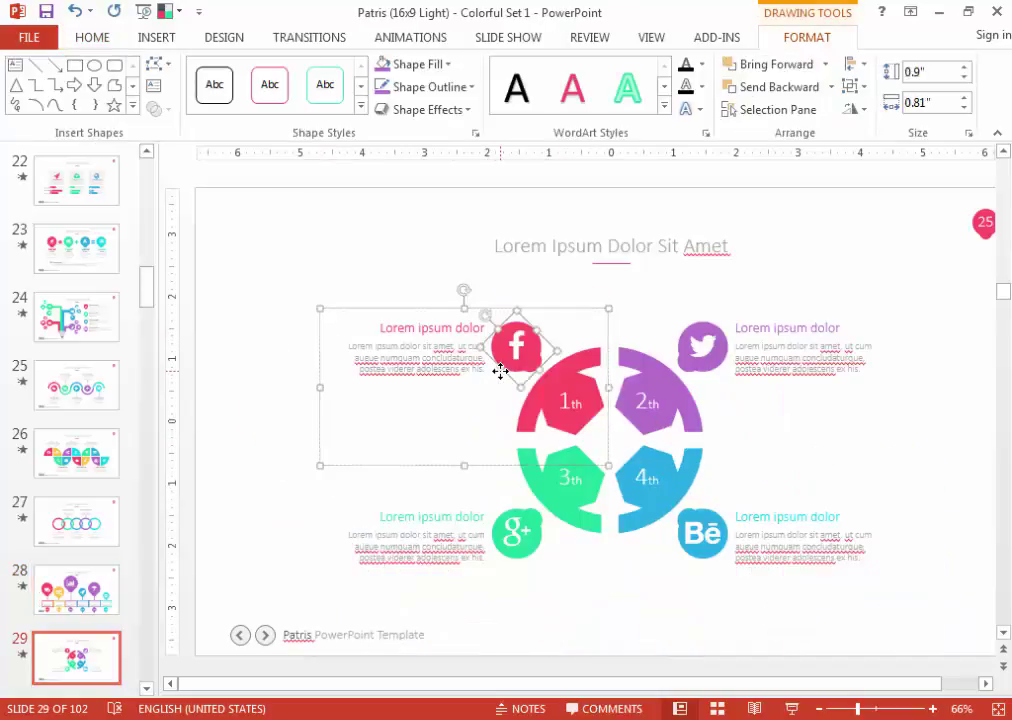
pyautogui.keyDown('ctrl'); pyautogui.scroll(5, 502, 373); pyautogui.keyUp('ctrl')
pyautogui.keyDown('ctrl'); pyautogui.scroll(-5, 790, 480); pyautogui.keyUp('ctrl')
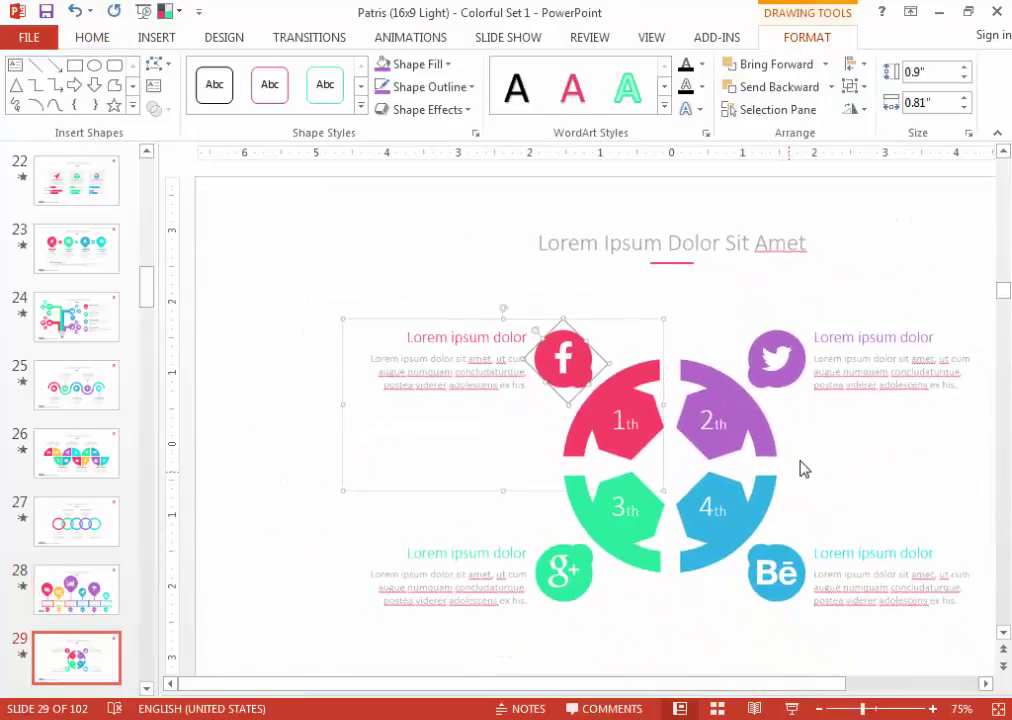
pyautogui.keyDown('ctrl'); pyautogui.scroll(2, 808, 468); pyautogui.keyUp('ctrl')
pyautogui.keyDown('ctrl'); pyautogui.scroll(-2, 850, 490); pyautogui.keyUp('ctrl')
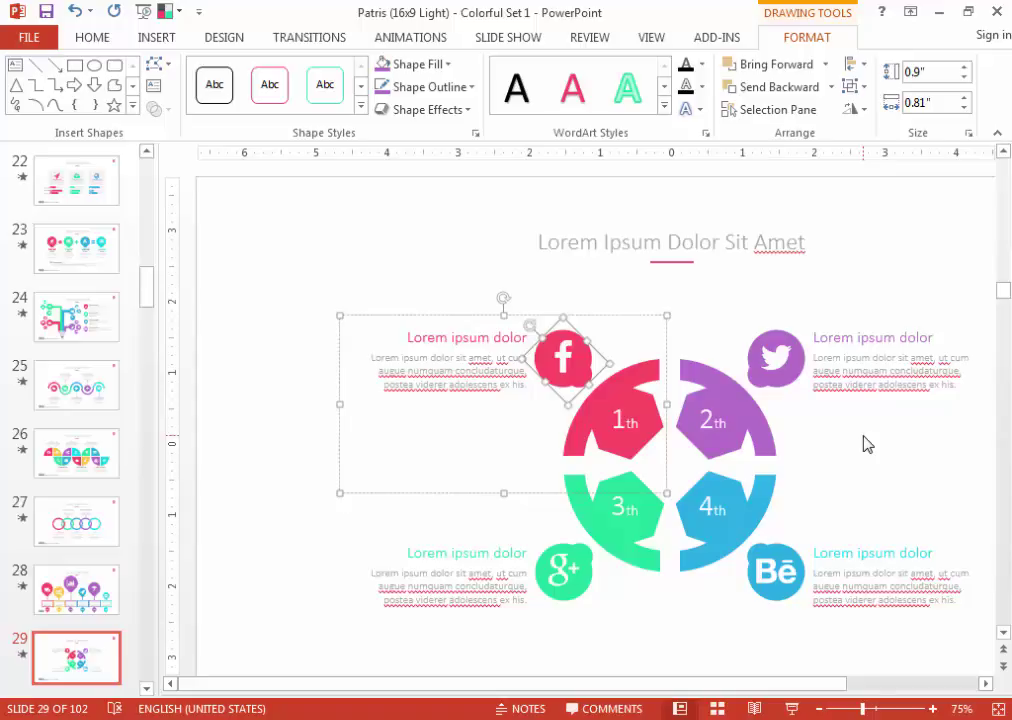
pyautogui.click(435, 63)
pyautogui.click(434, 109)
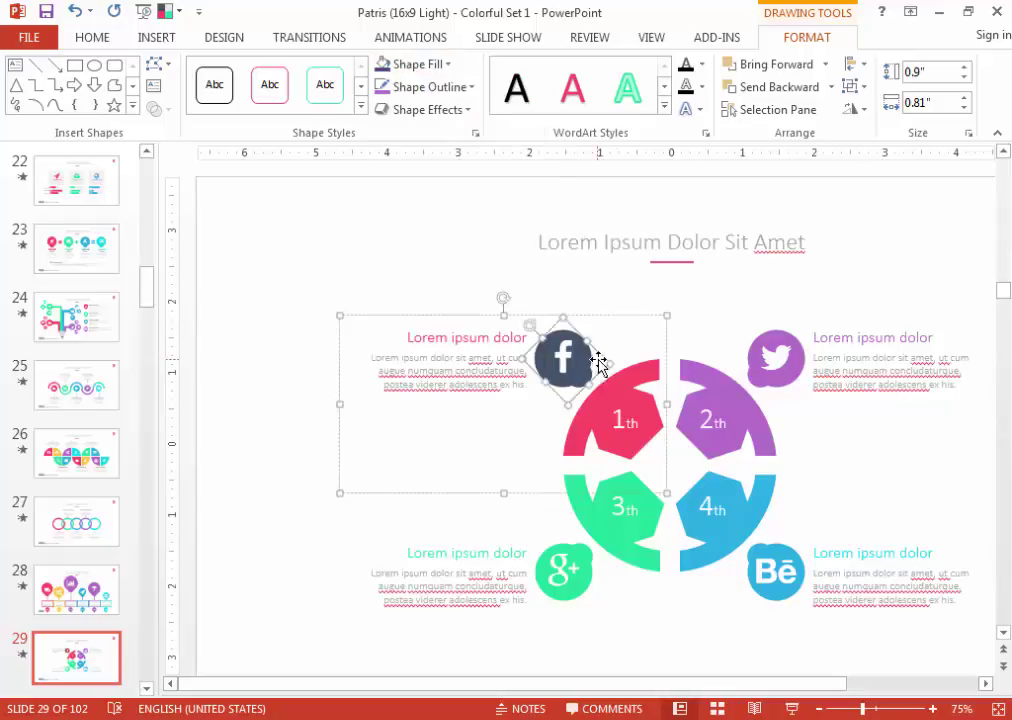
# Fill the pink 1th segment dark grey.
pyautogui.click(623, 372)
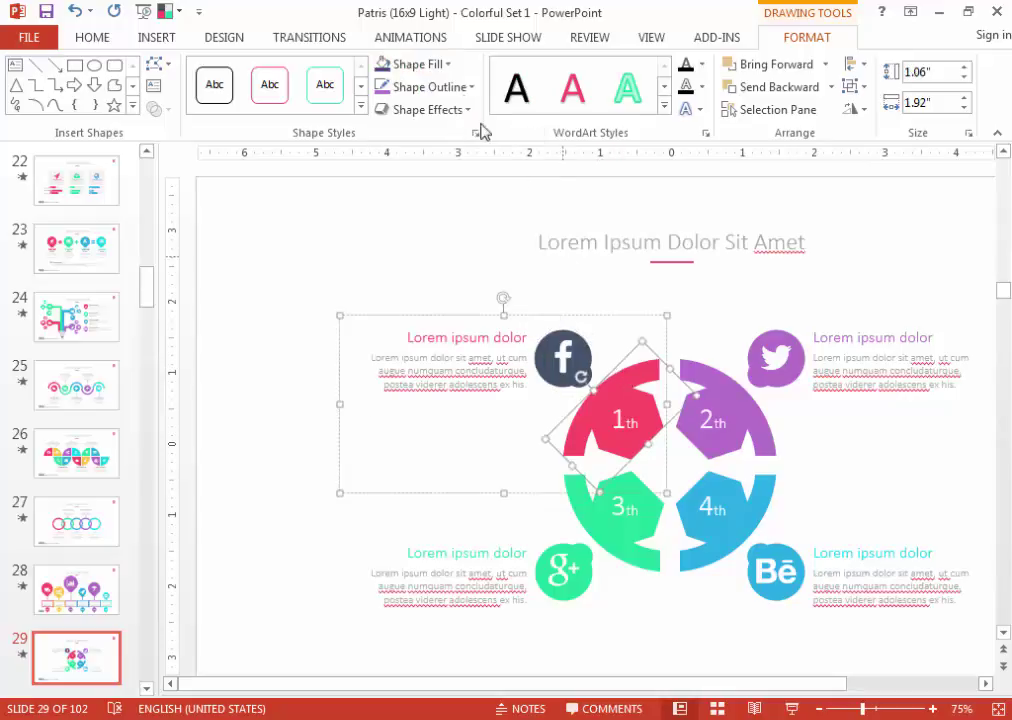
pyautogui.click(413, 63)
pyautogui.click(432, 108)
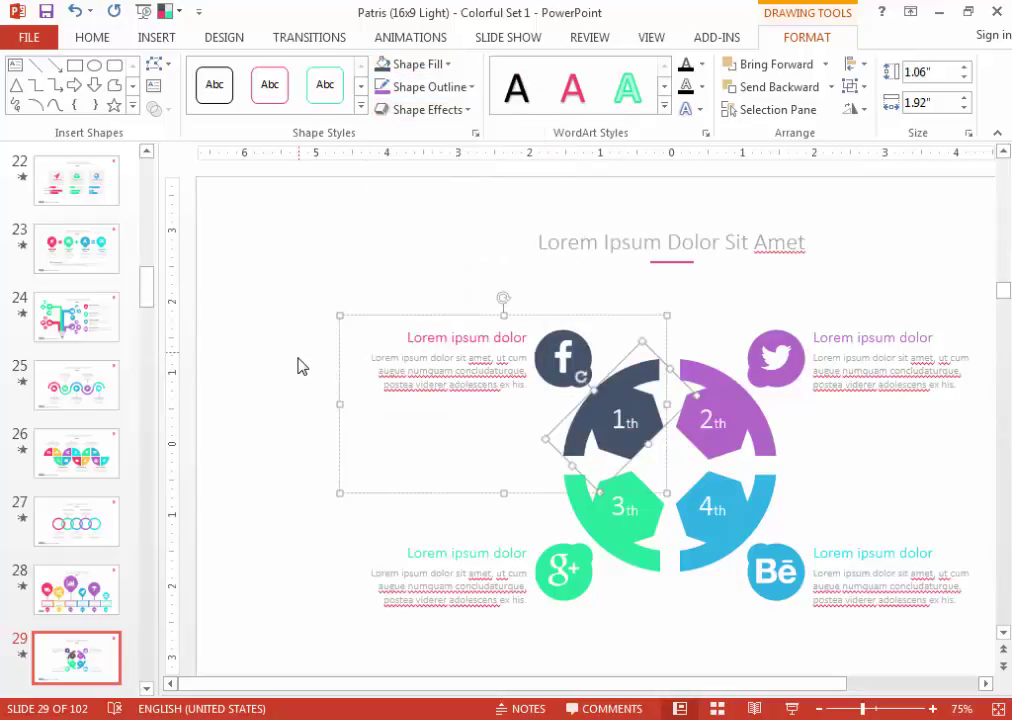
pyautogui.click(300, 366)
# Undo both dark grey fills with Ctrl+Z, then move to slide 30's hexagon group.
pyautogui.click(994, 707)
pyautogui.hotkey('ctrl', 'z')
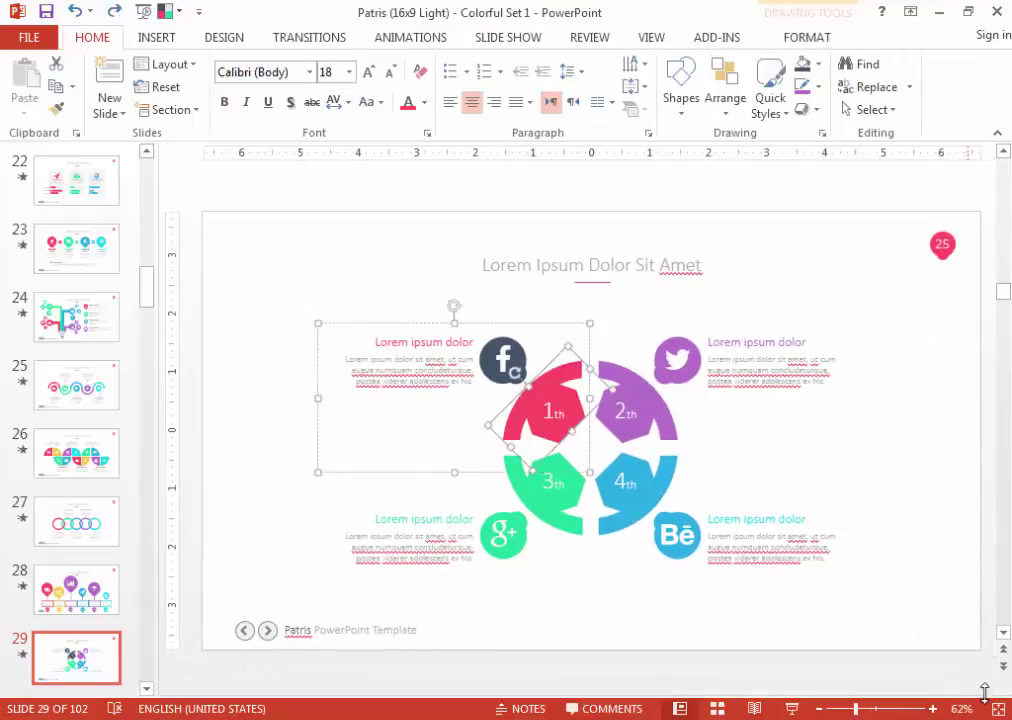
pyautogui.hotkey('ctrl', 'z')
pyautogui.click(874, 580)
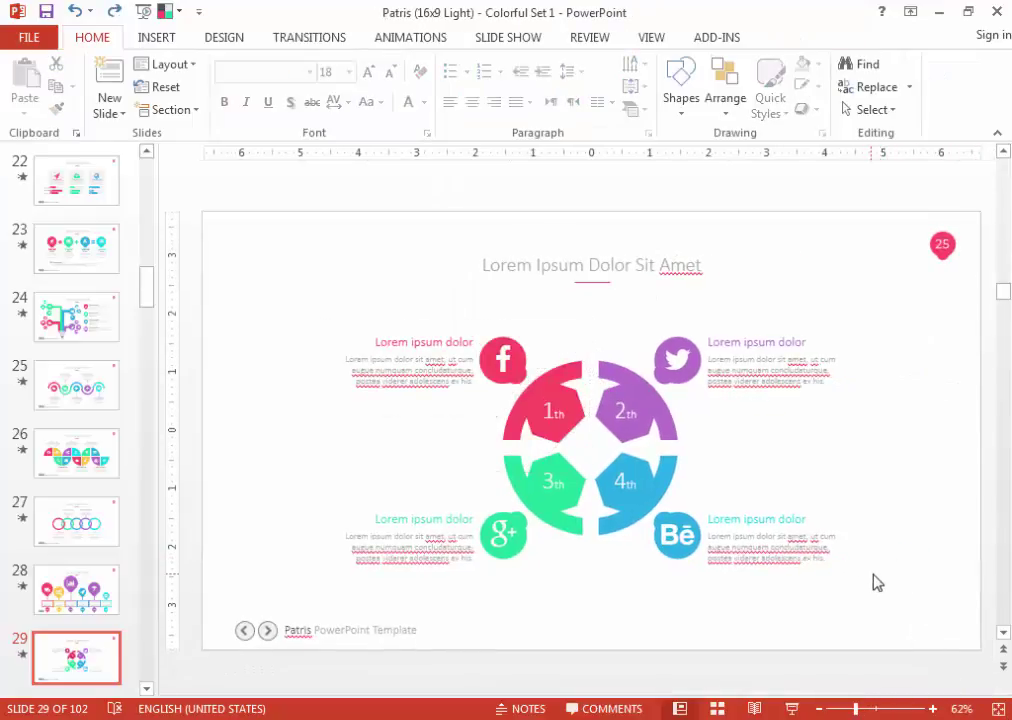
pyautogui.scroll(-1, 872, 583)
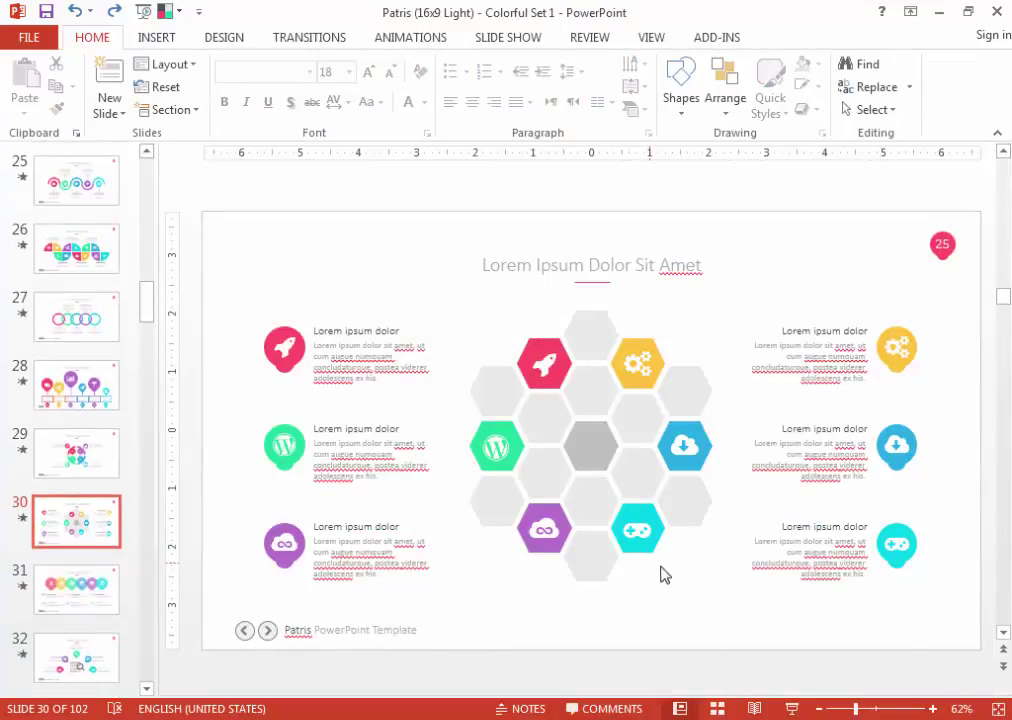
pyautogui.click(548, 550)
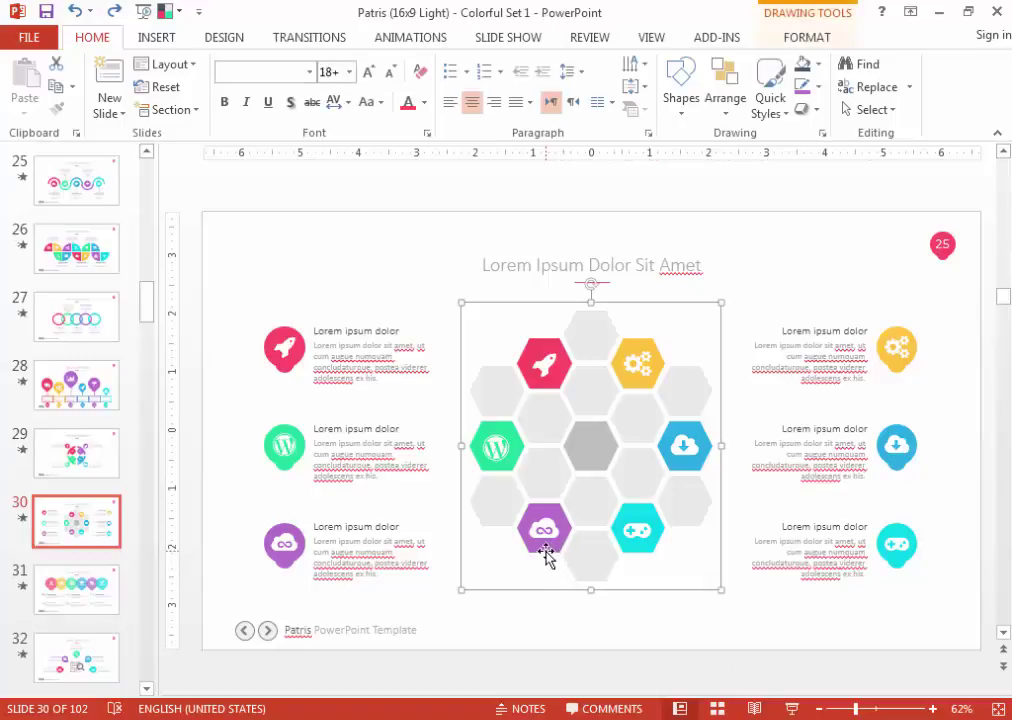
# Keep slide 30's purple hexagon and its group in their original colours, then scroll to slide 31.
pyautogui.click(546, 549)
pyautogui.click(818, 64)
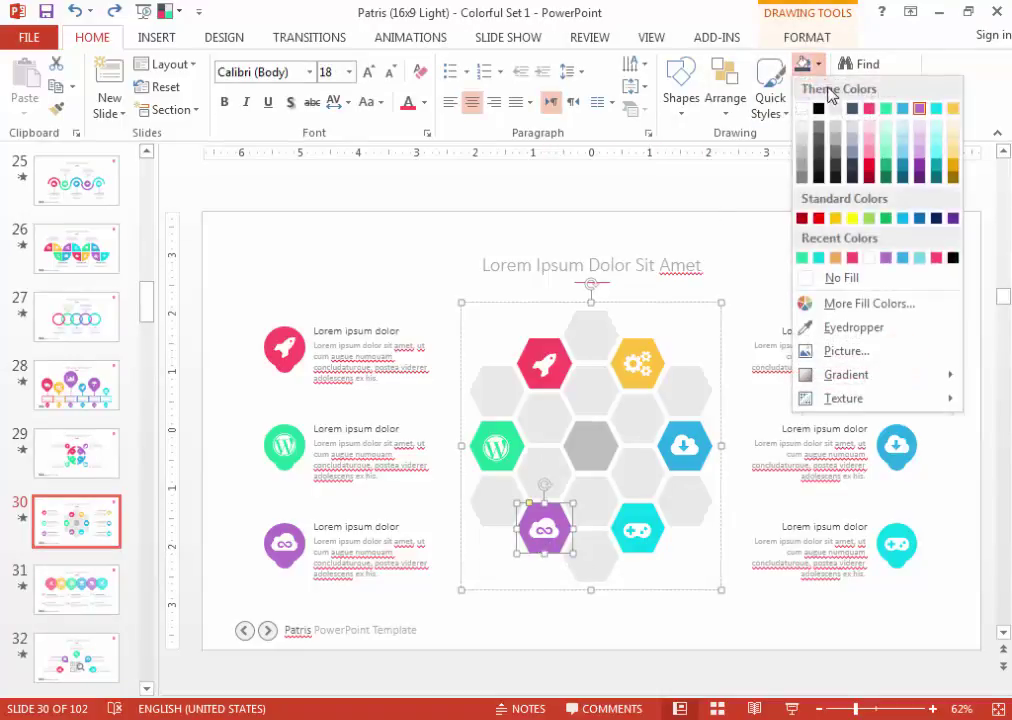
pyautogui.click(919, 108)
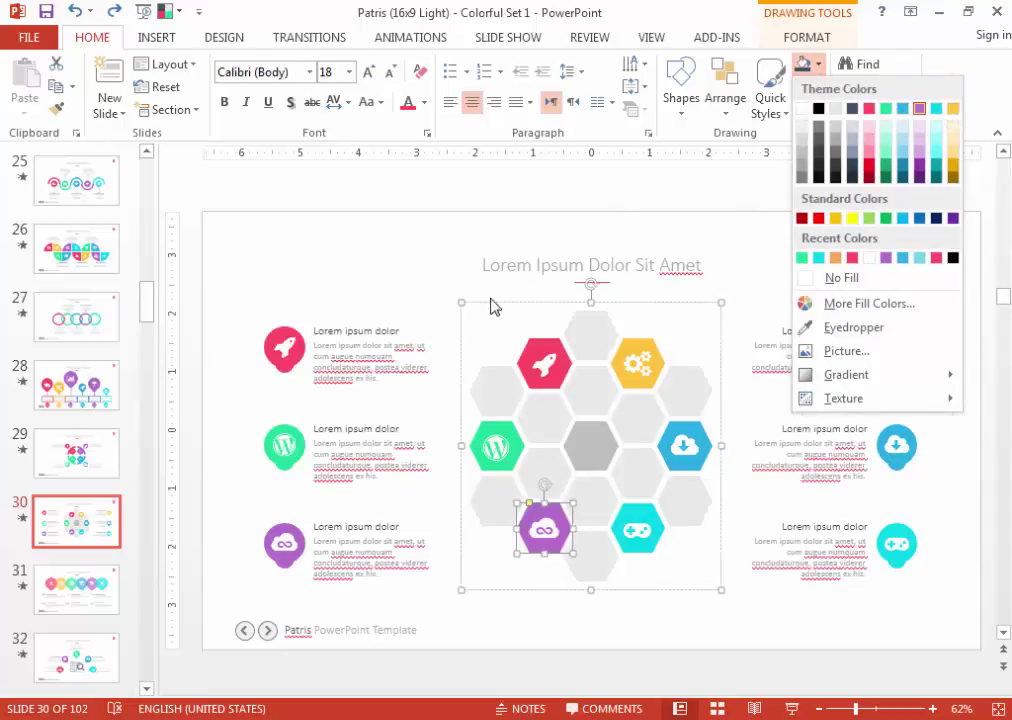
pyautogui.click(708, 632)
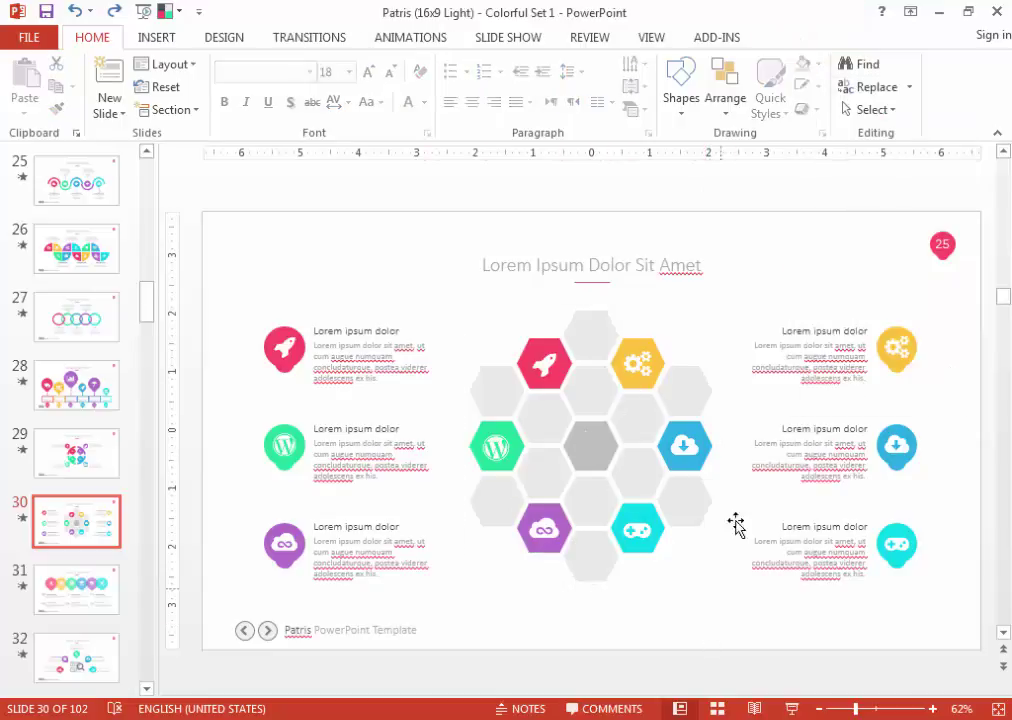
pyautogui.click(598, 331)
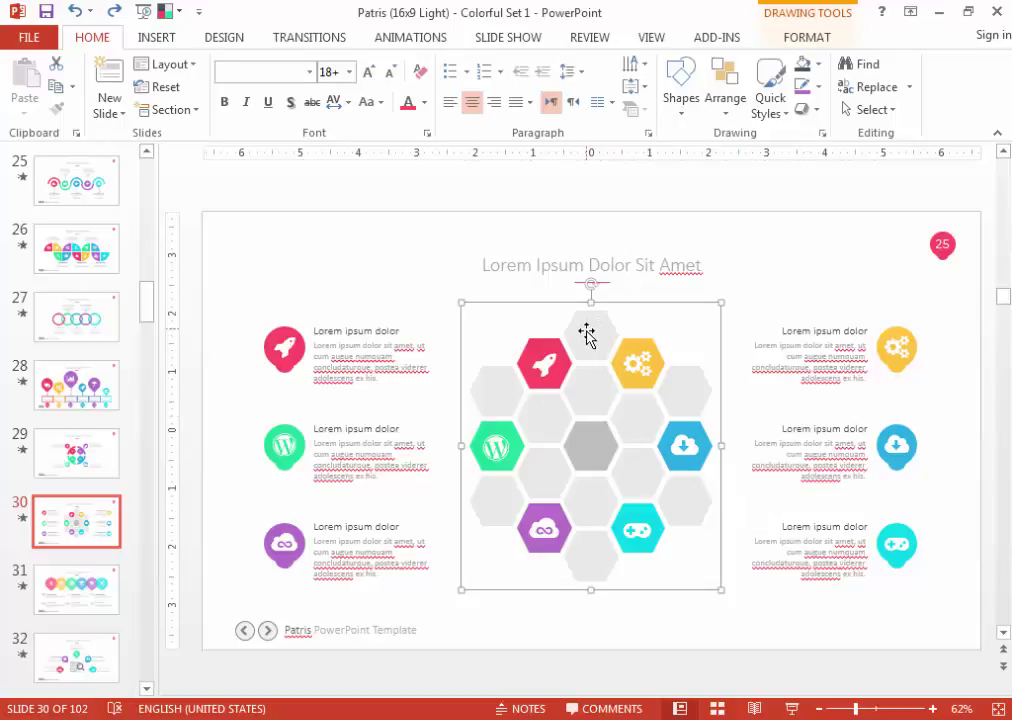
pyautogui.click(819, 65)
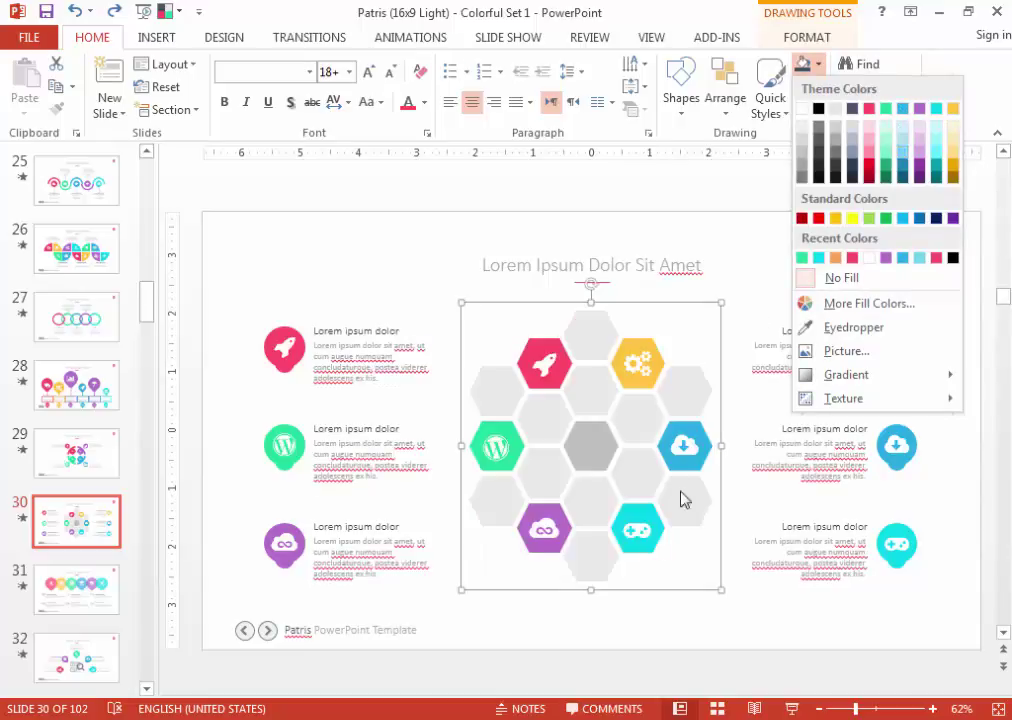
pyautogui.click(703, 619)
pyautogui.scroll(-1, 703, 619)
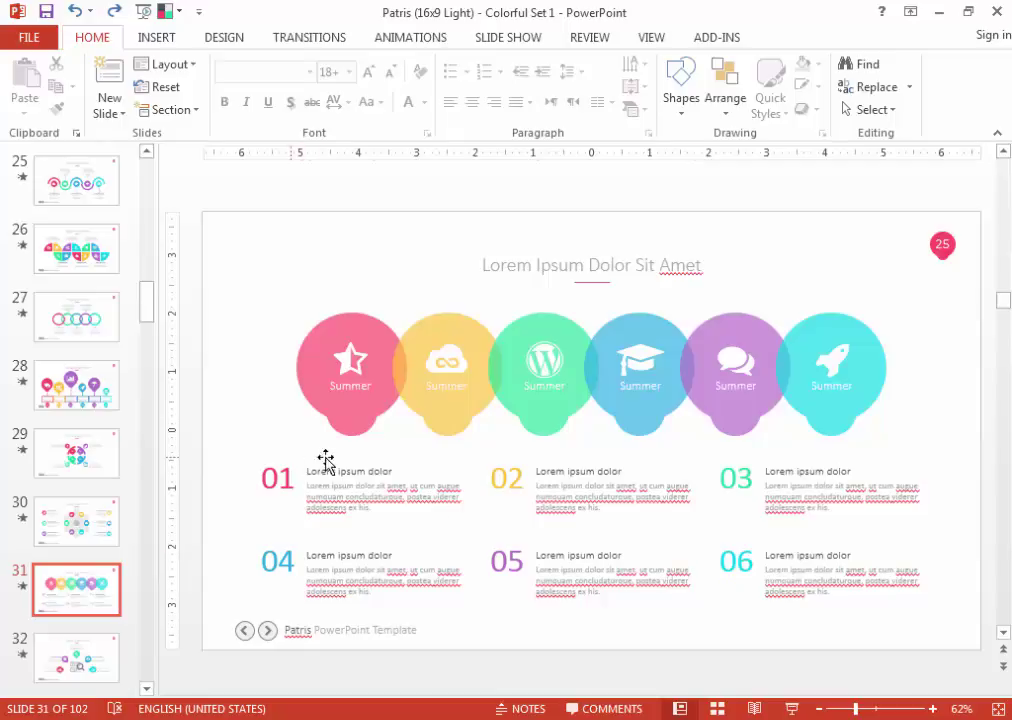
# Fill the first Summer circle blue and reduce its transparency from 30% to 0%.
pyautogui.click(352, 424)
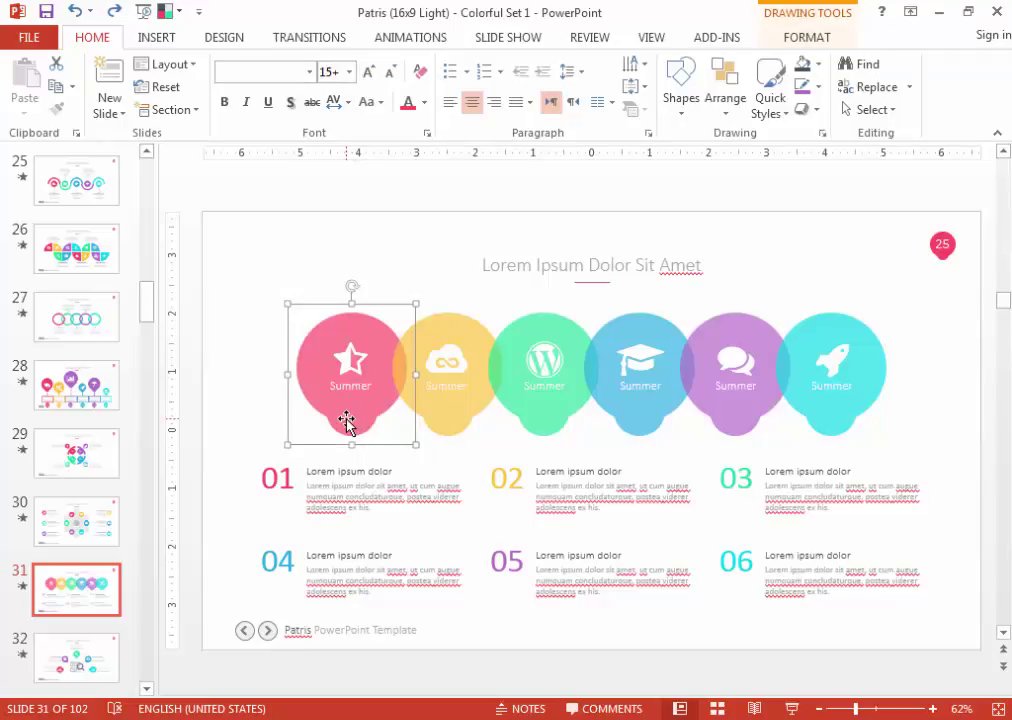
pyautogui.doubleClick(346, 422)
pyautogui.click(410, 64)
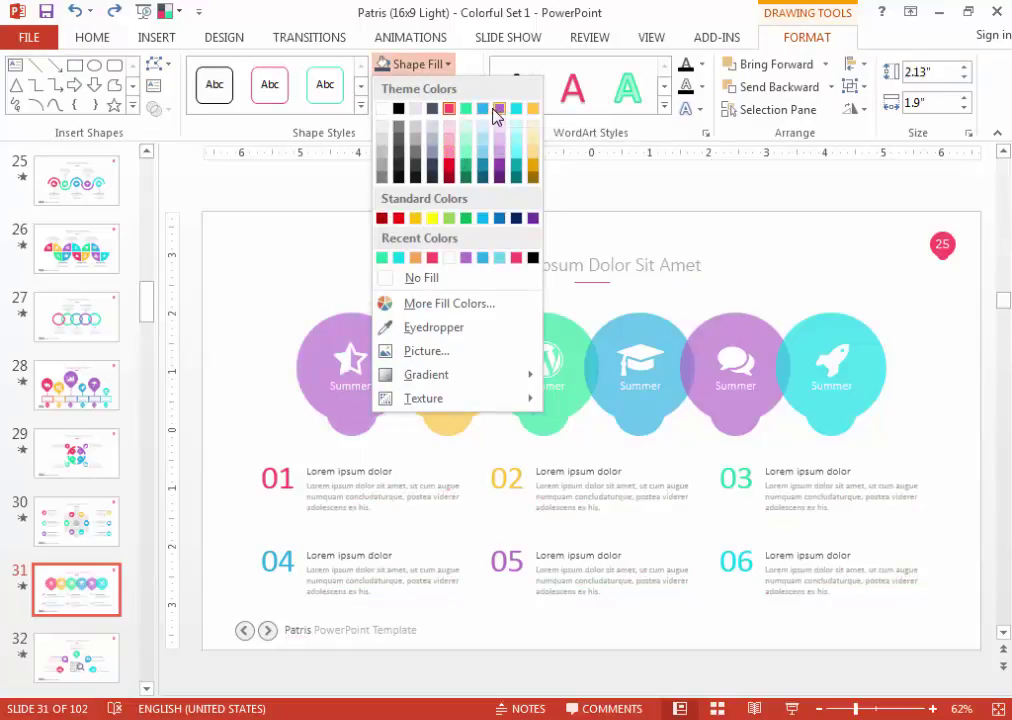
pyautogui.click(486, 108)
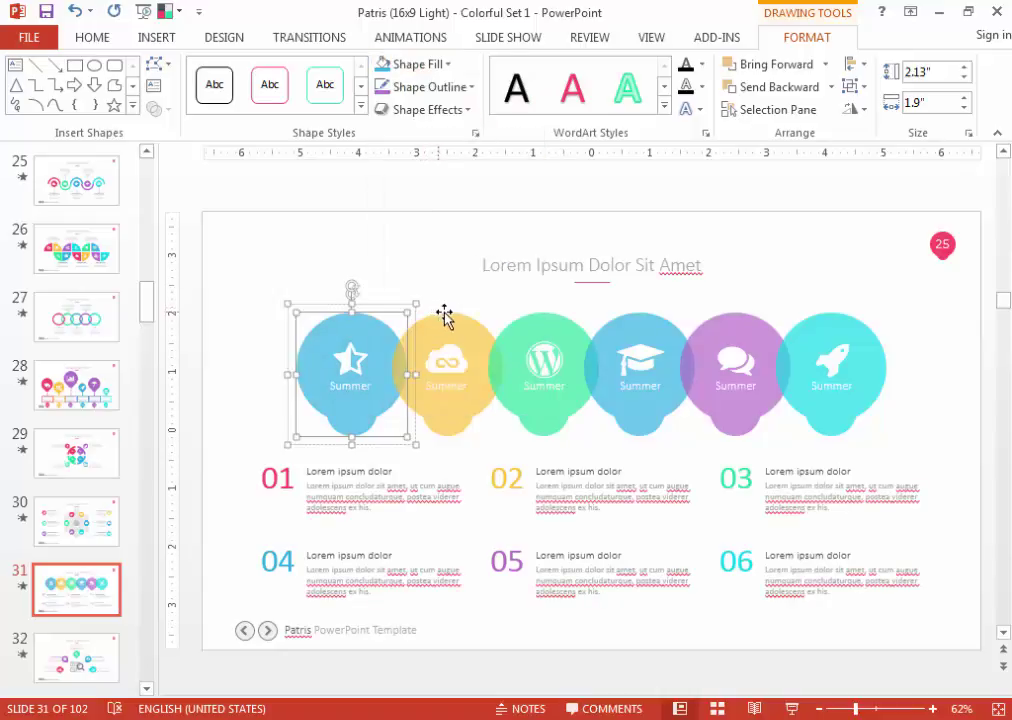
pyautogui.click(412, 64)
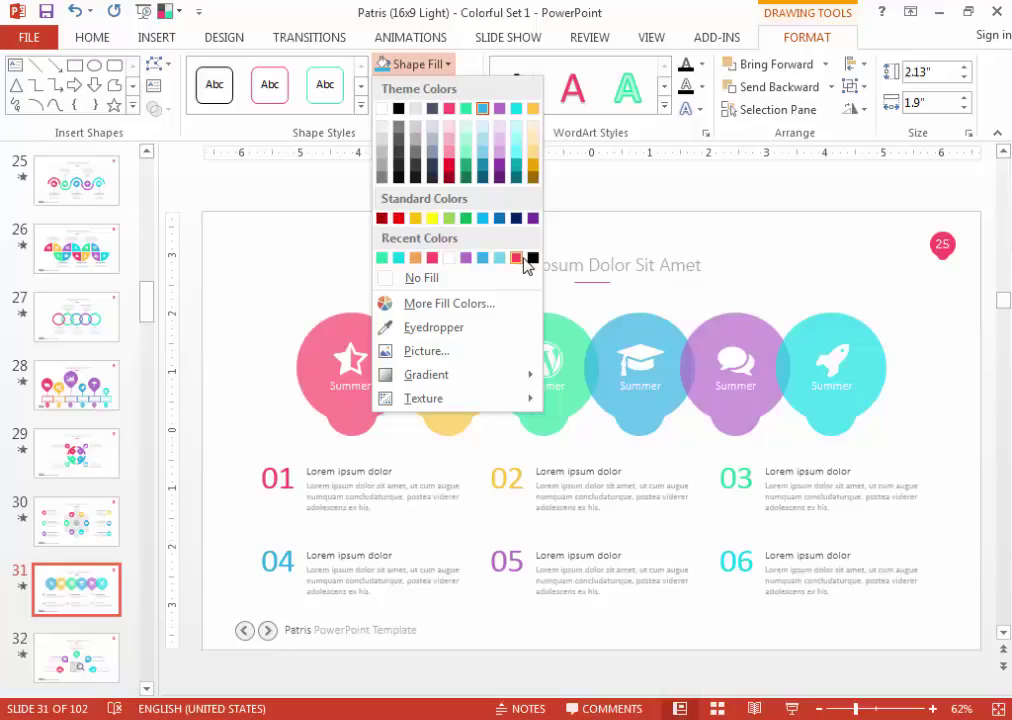
pyautogui.click(515, 306)
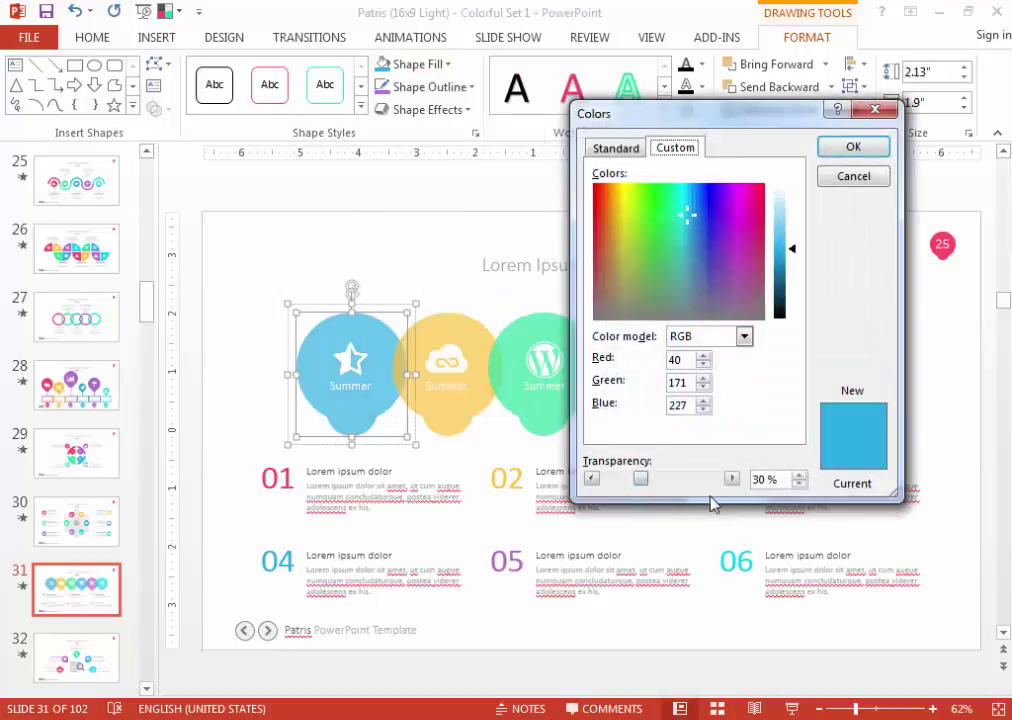
pyautogui.moveTo(642, 480); pyautogui.dragTo(606, 481)
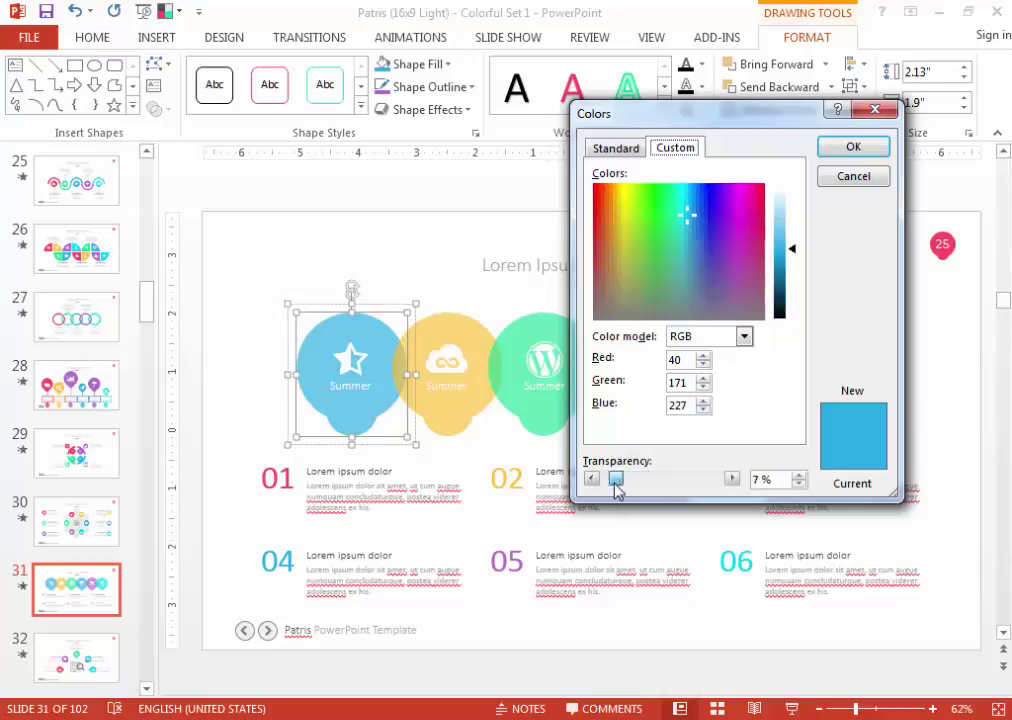
pyautogui.click(853, 147)
pyautogui.click(659, 192)
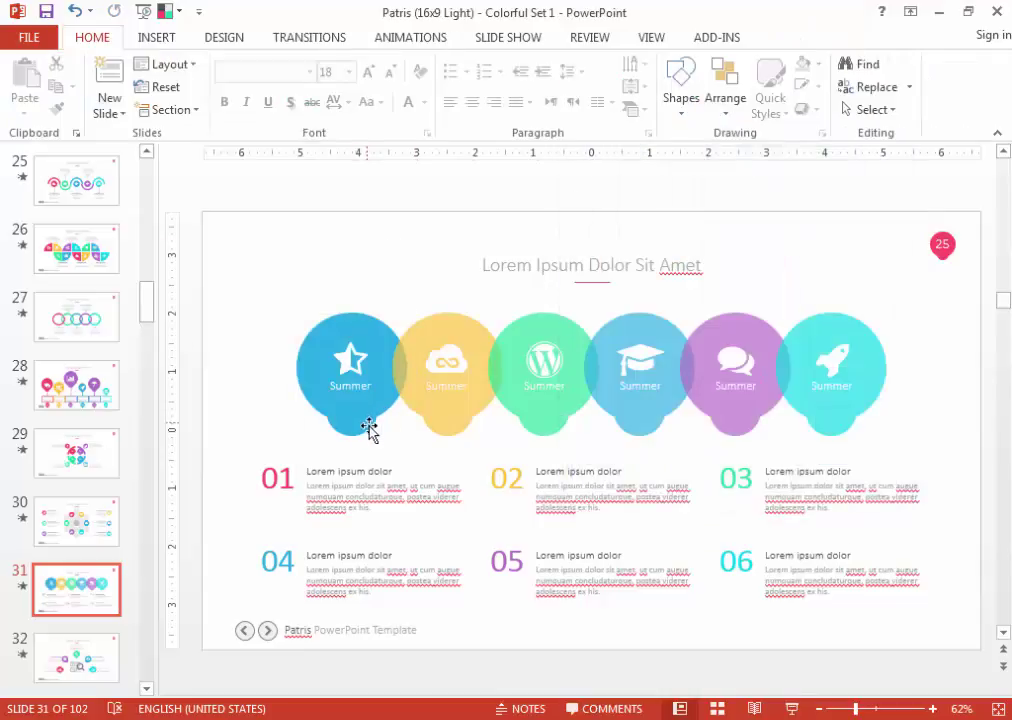
# Make the yellow Summer circle opaque at 0% transparency, then scroll to slide 32.
pyautogui.click(445, 430)
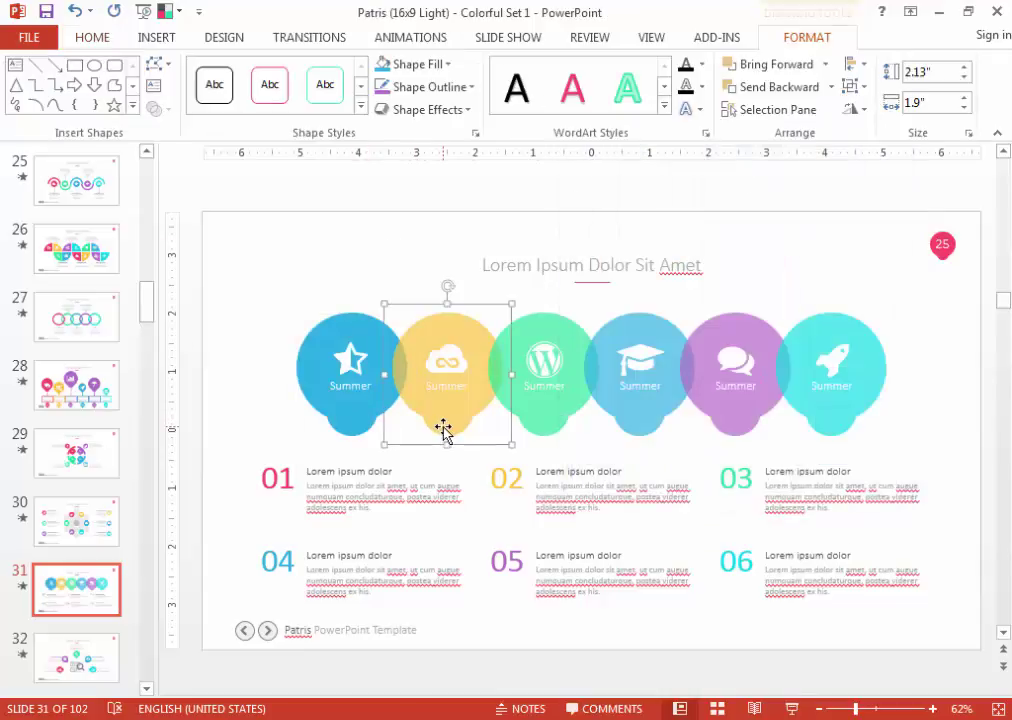
pyautogui.click(415, 63)
pyautogui.click(450, 299)
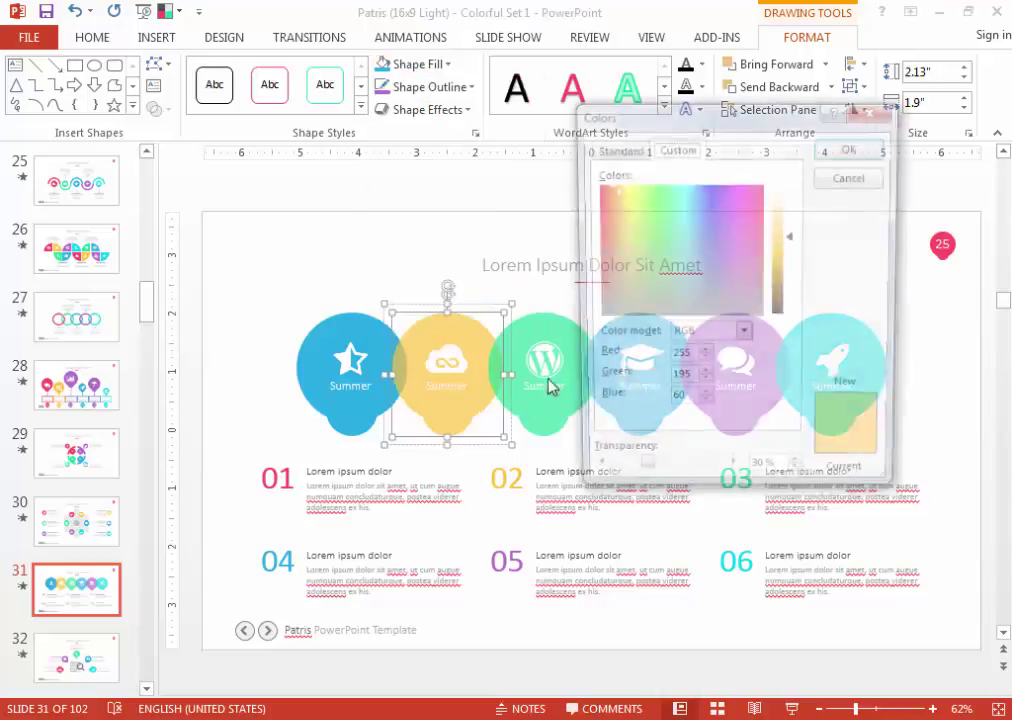
pyautogui.moveTo(637, 479); pyautogui.dragTo(606, 479)
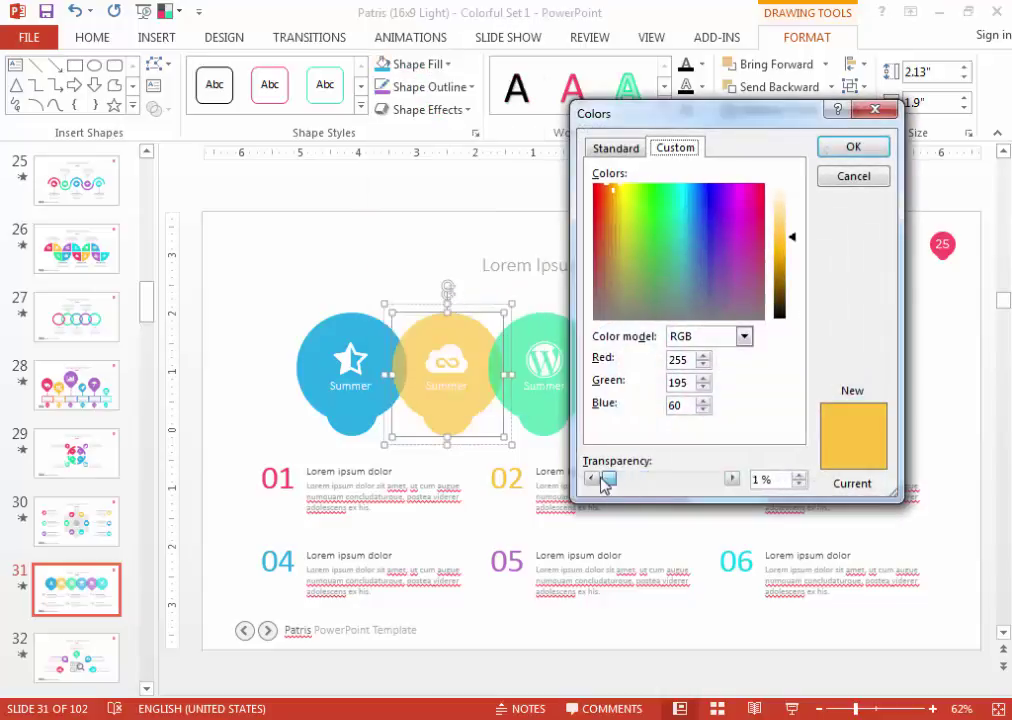
pyautogui.click(851, 150)
pyautogui.click(409, 271)
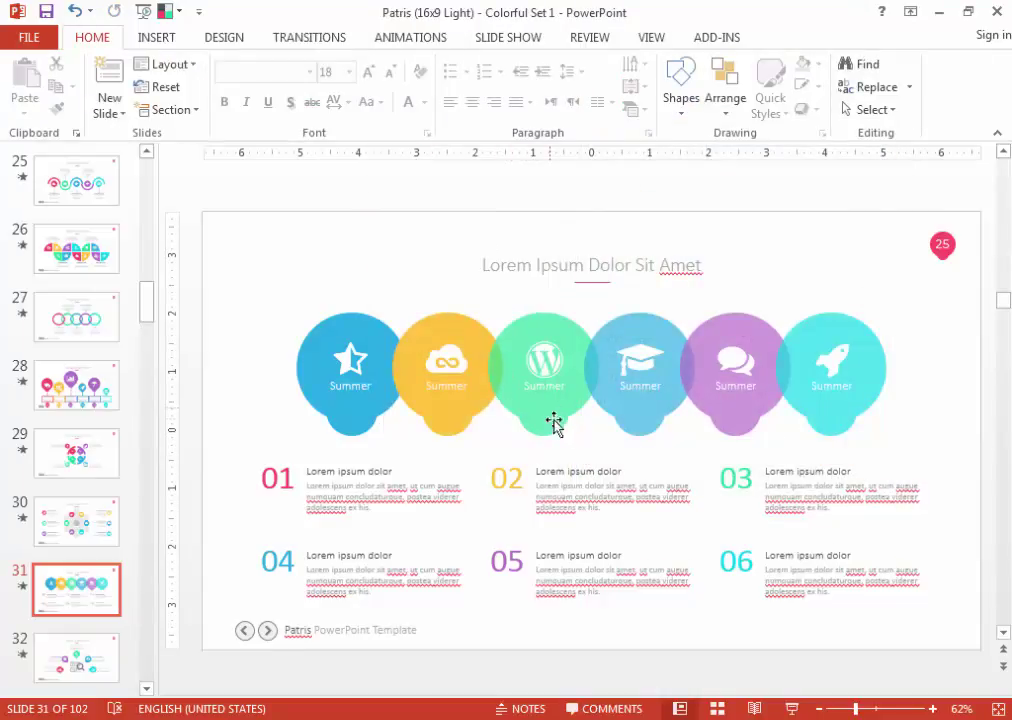
pyautogui.click(400, 345)
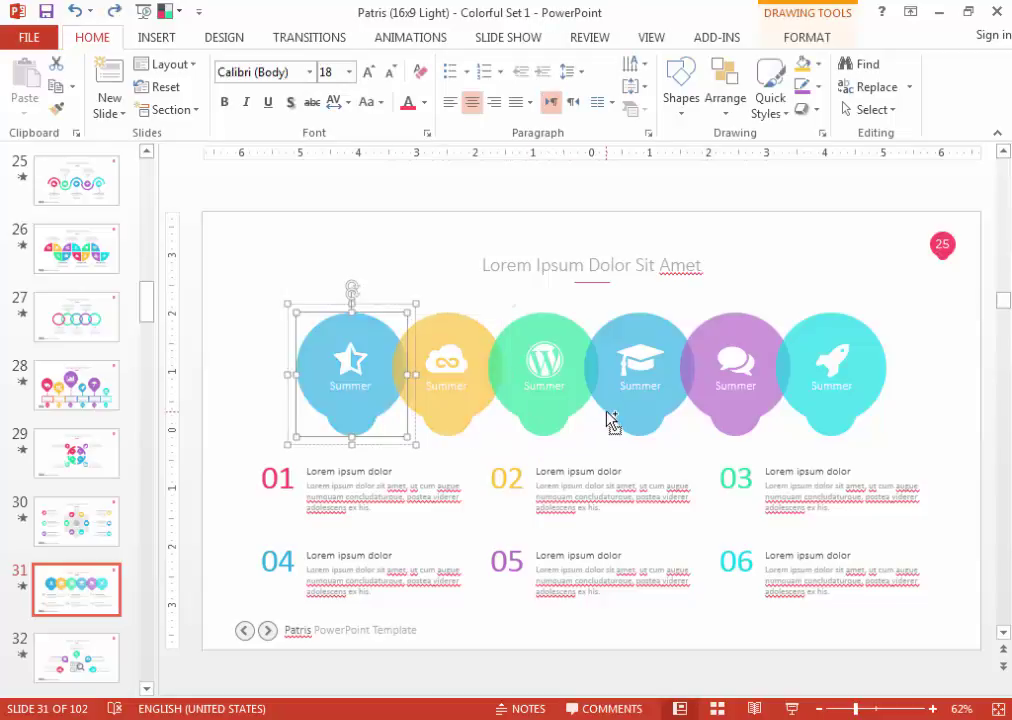
pyautogui.click(372, 236)
pyautogui.scroll(-1, 372, 236)
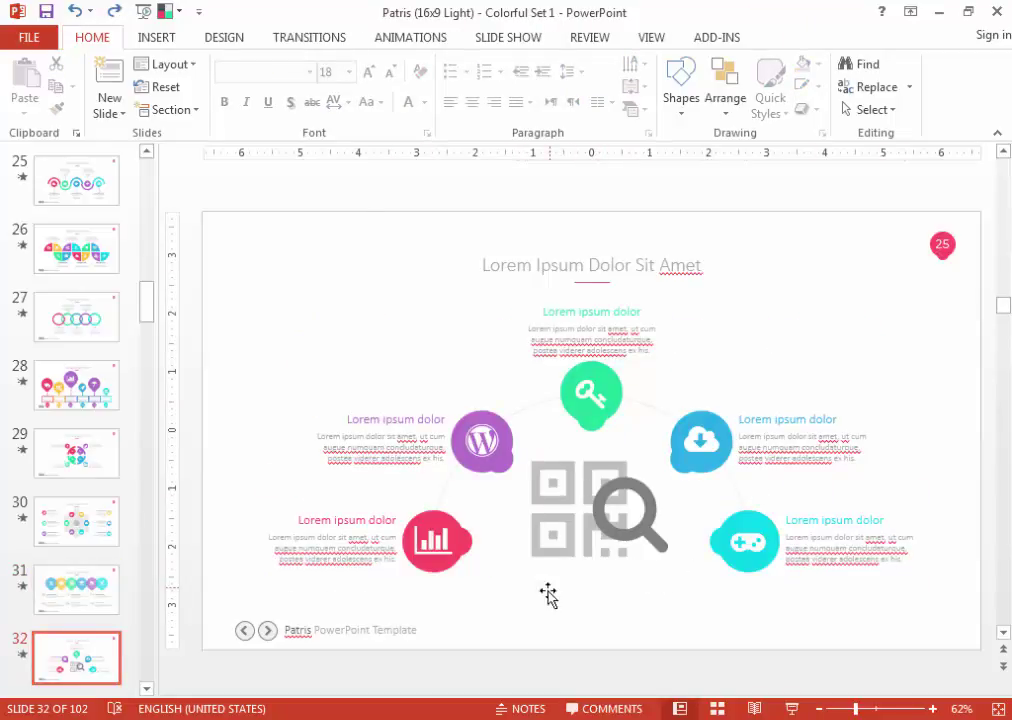
# Scroll the thumbnails down to slide 35, then back up to slide 34.
pyautogui.scroll(-1, 503, 645)
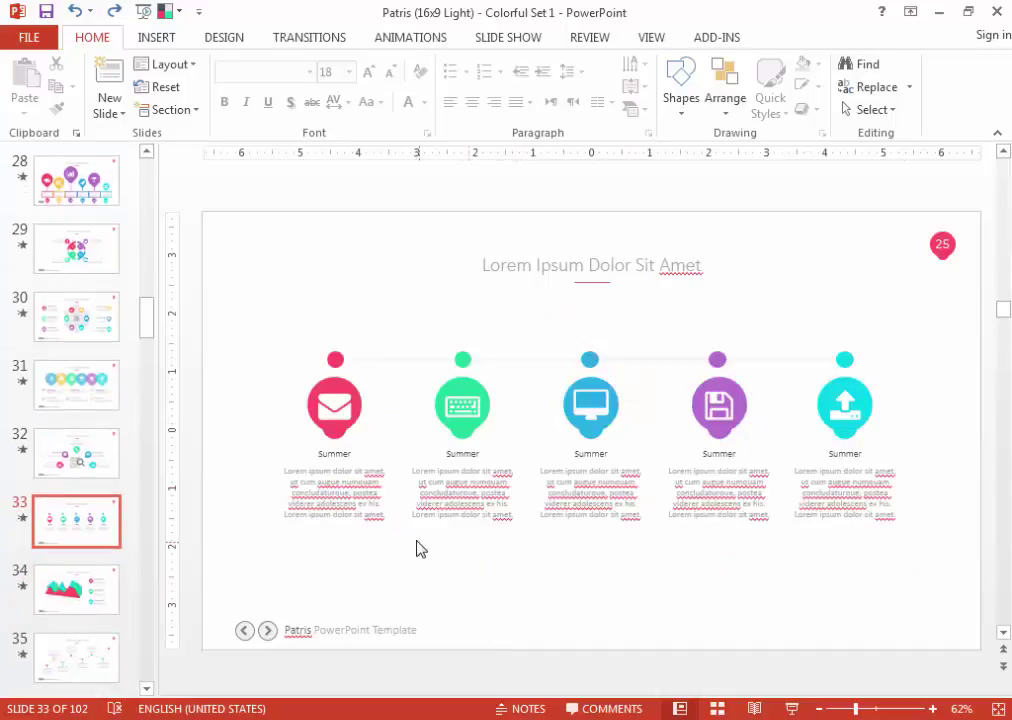
pyautogui.scroll(-1, 418, 547)
pyautogui.scroll(-1, 463, 551)
pyautogui.scroll(1, 474, 551)
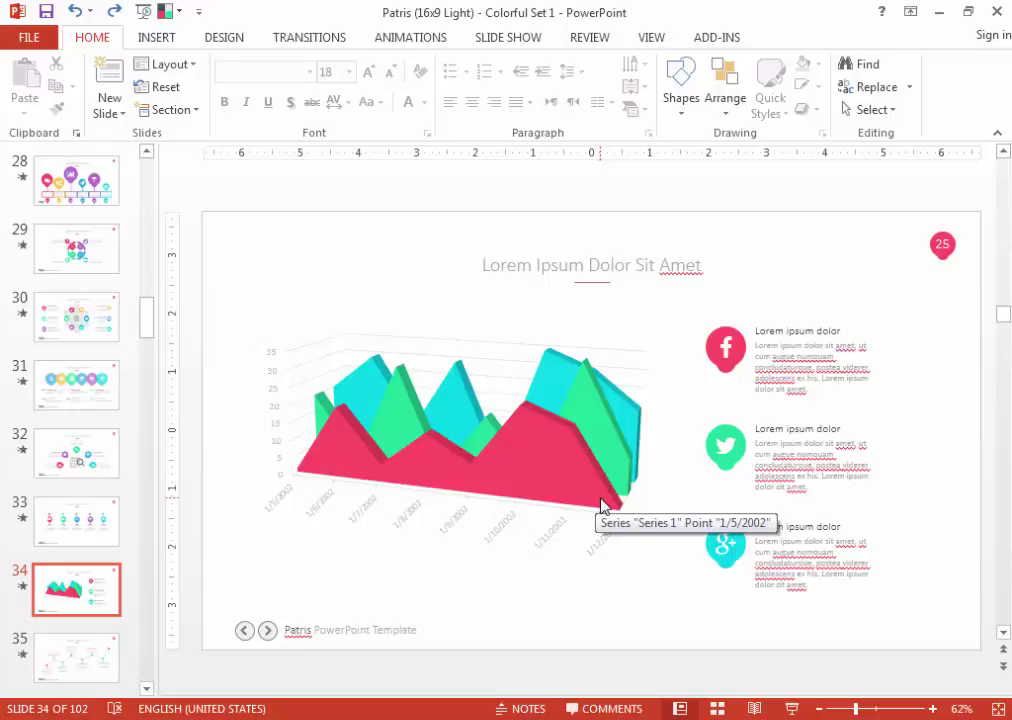
# Fill slide 34's front chart series with lavender.
pyautogui.click(575, 480)
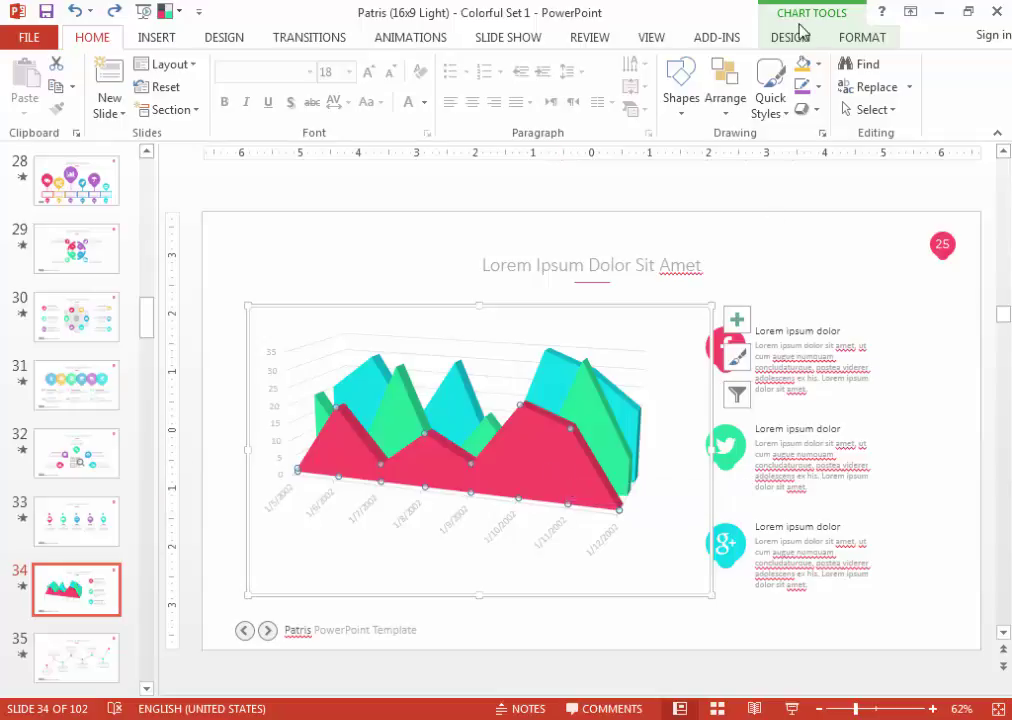
pyautogui.click(818, 64)
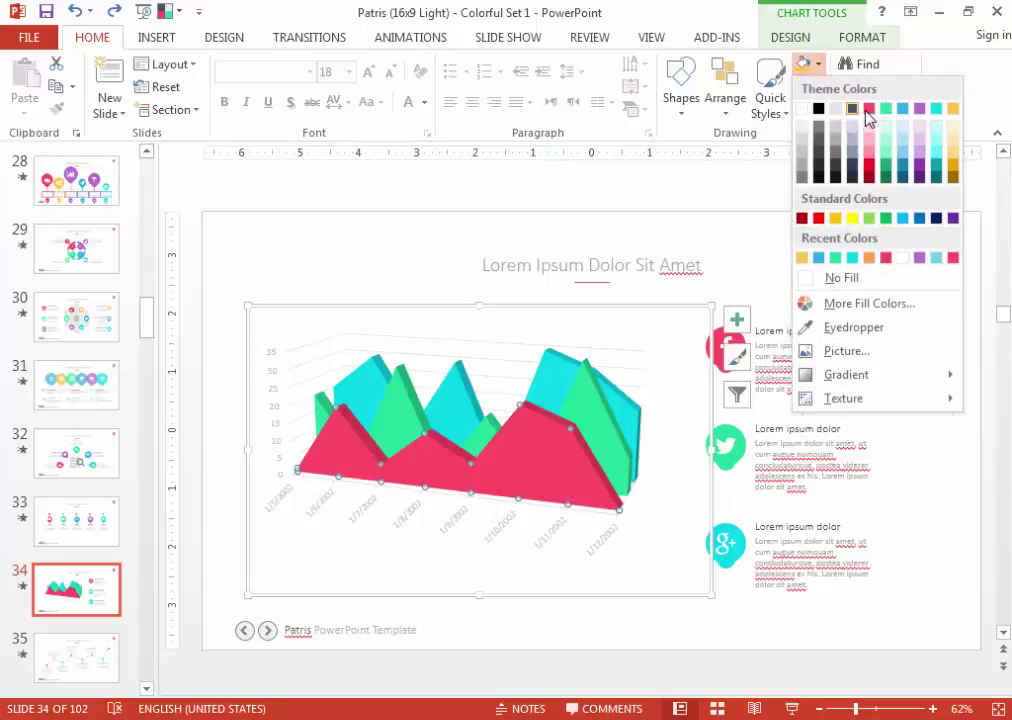
pyautogui.click(921, 110)
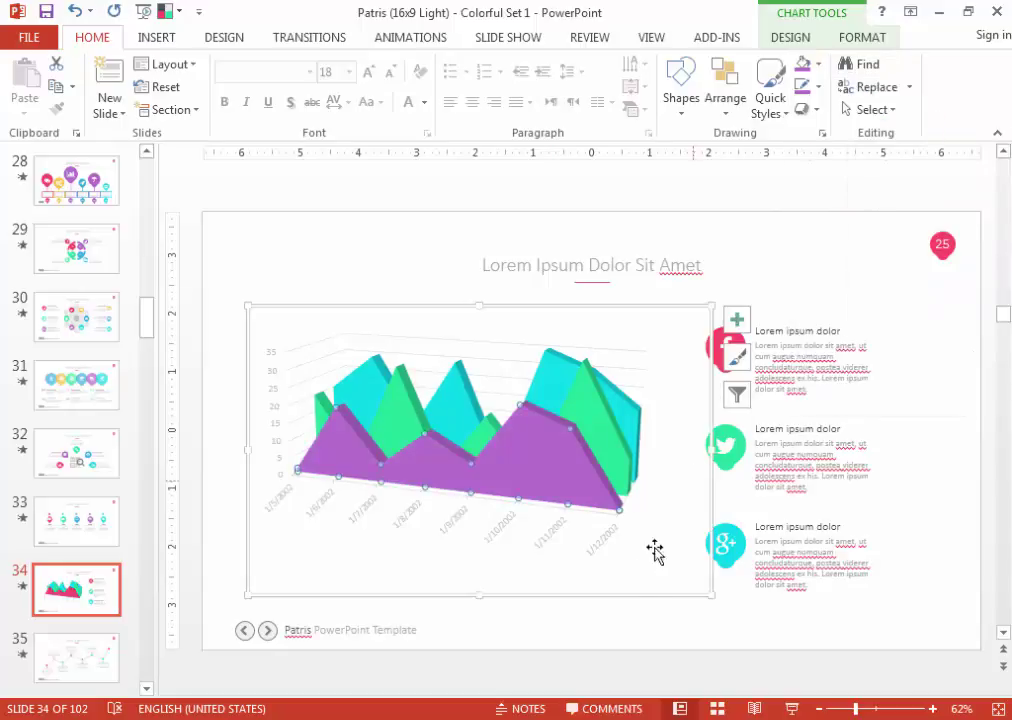
pyautogui.click(648, 642)
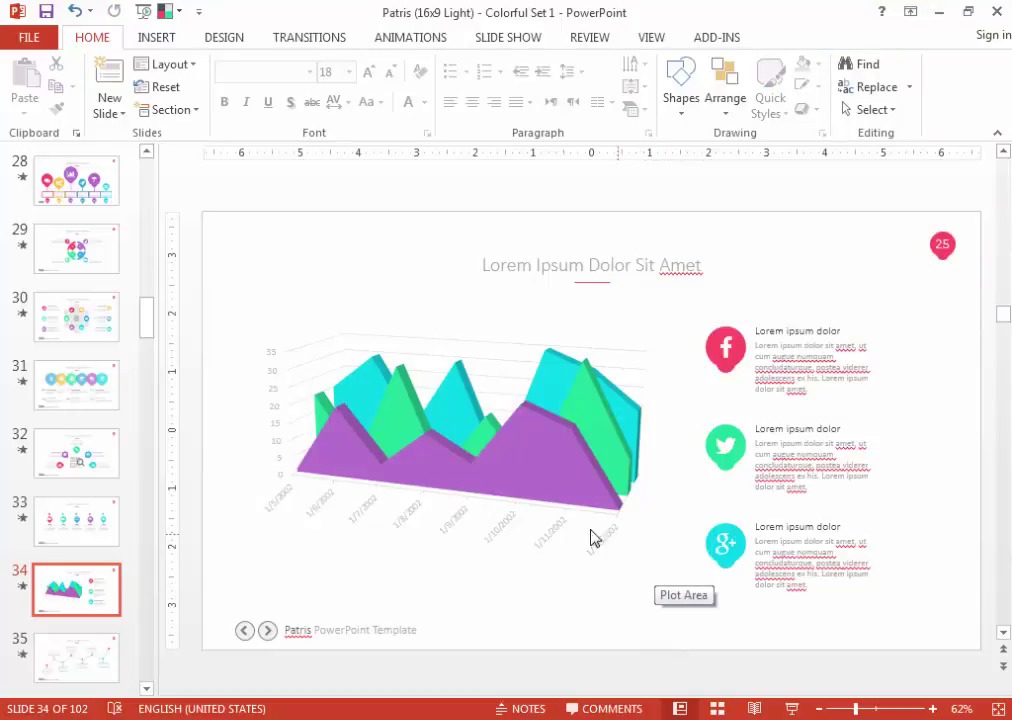
# Inspect the front, green and cyan series, then reselect the pink front series and its chart options.
pyautogui.click(538, 452)
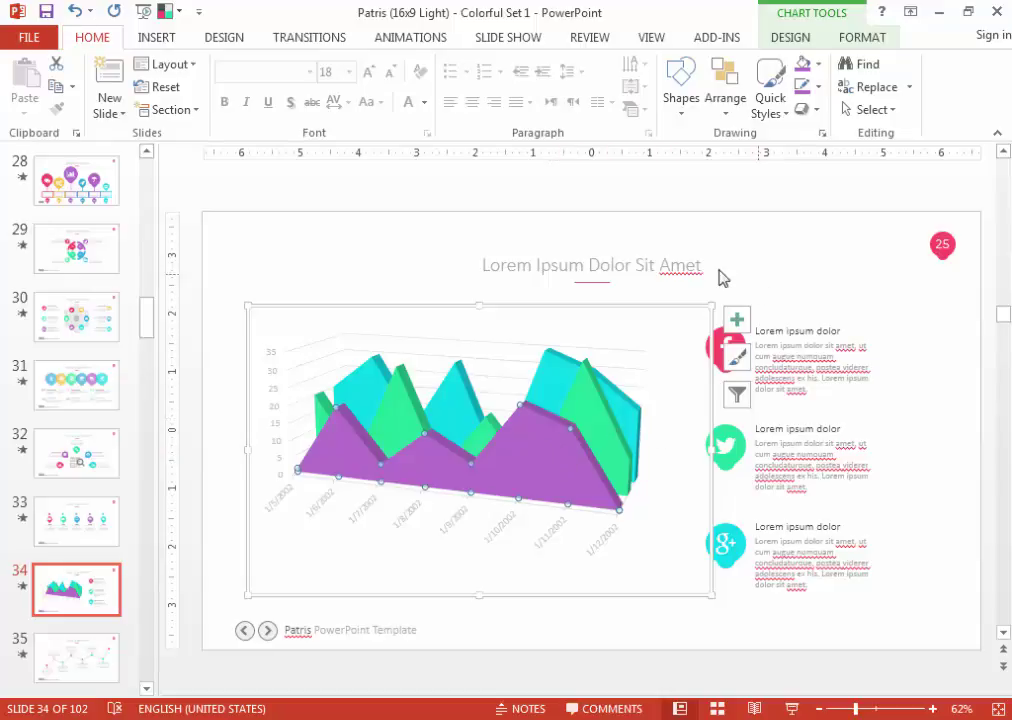
pyautogui.click(590, 397)
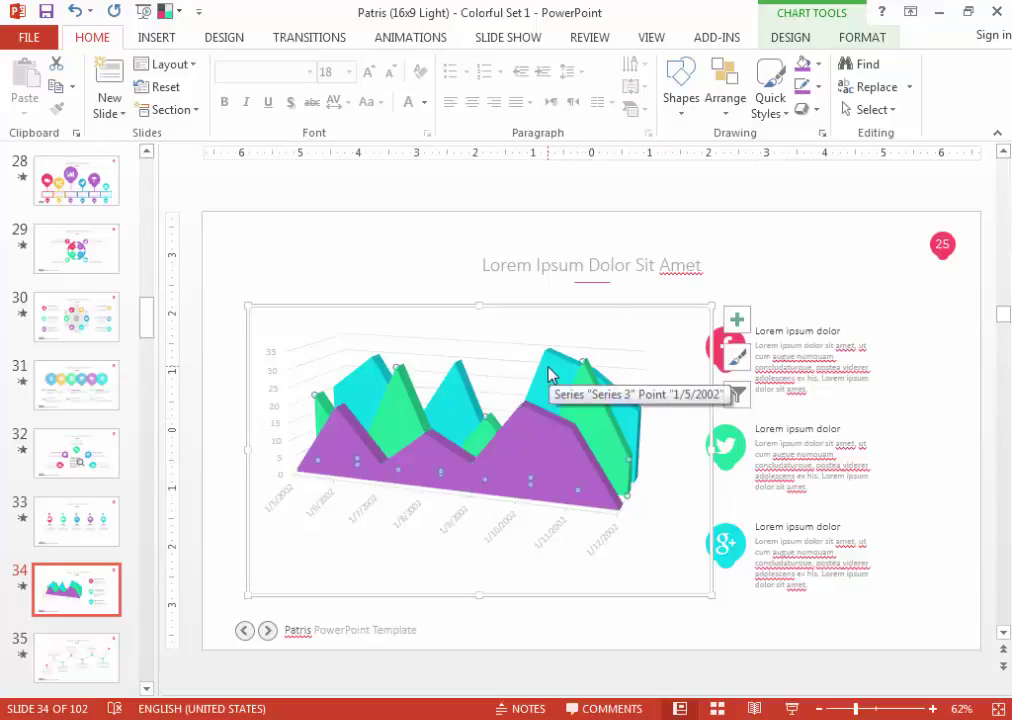
pyautogui.click(550, 375)
pyautogui.click(790, 221)
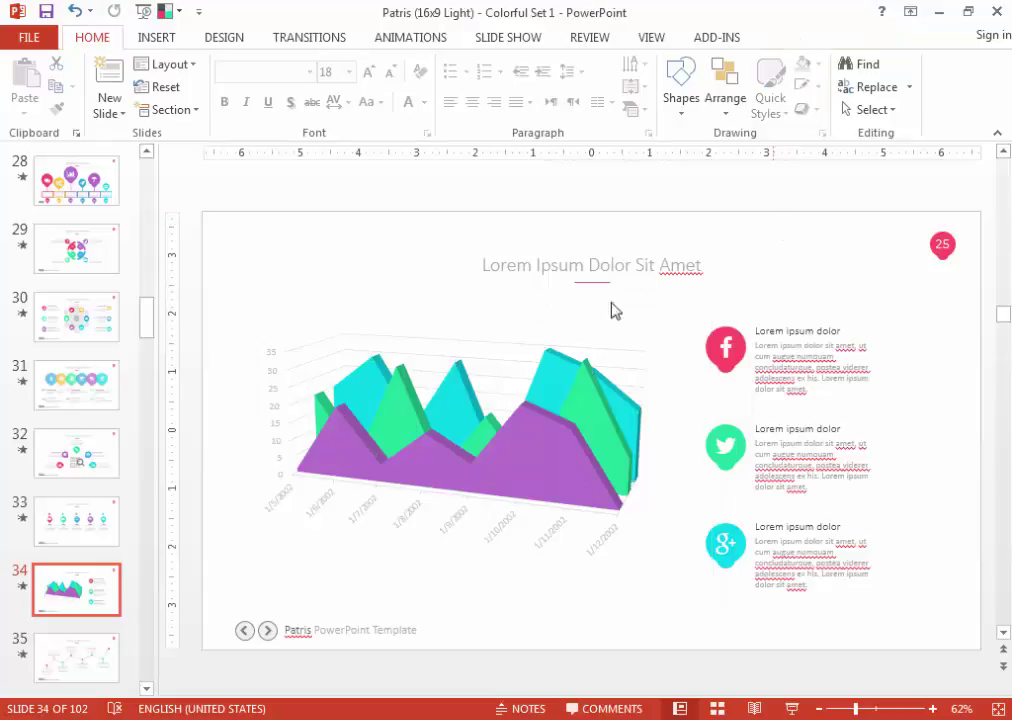
pyautogui.click(560, 463)
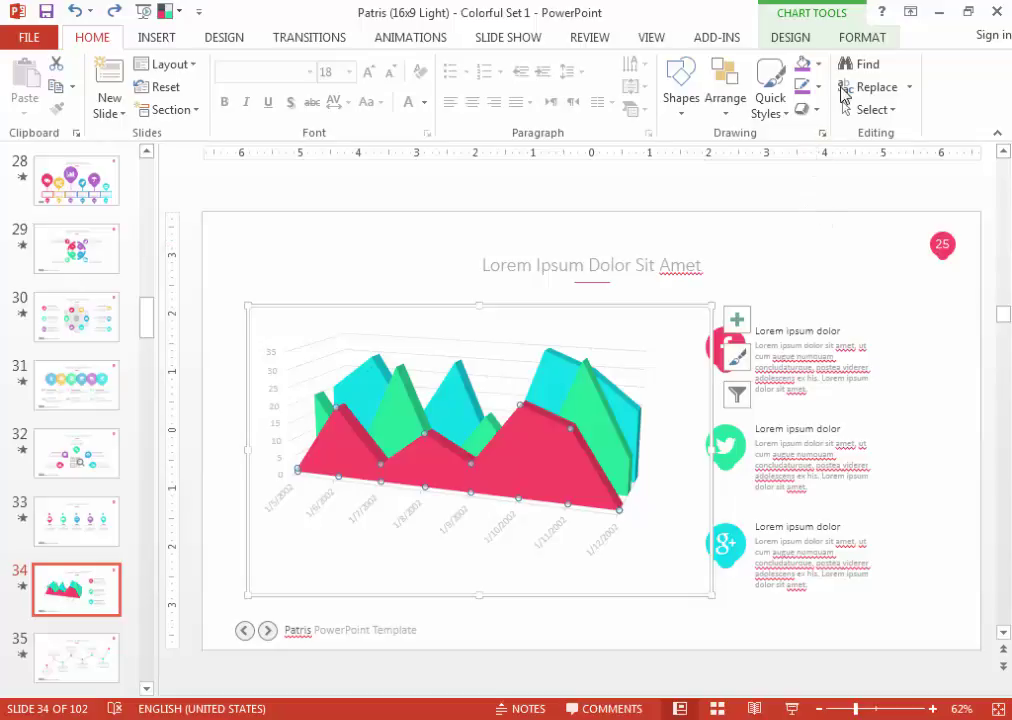
pyautogui.click(858, 38)
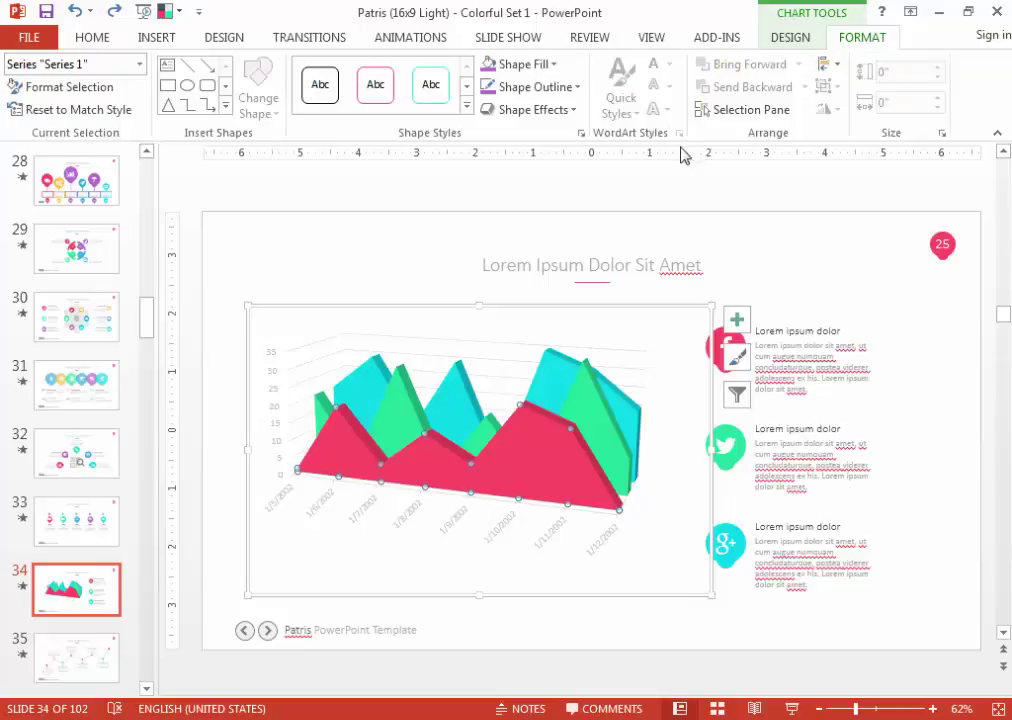
pyautogui.click(778, 37)
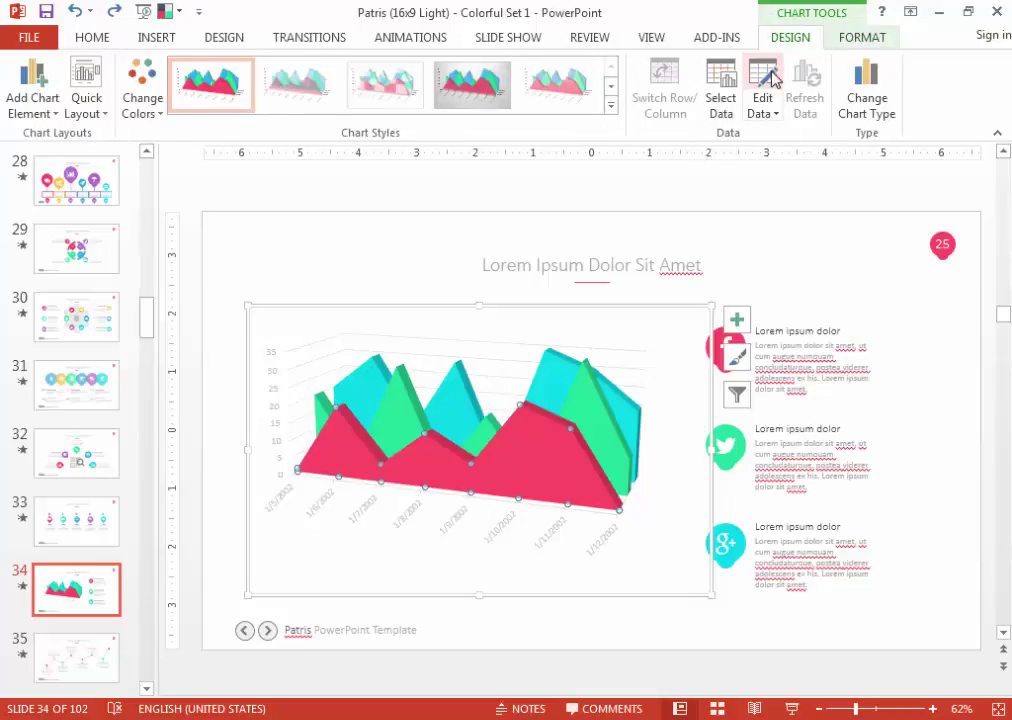
# Open the slide 34 chart's data sheet and set C2 to 10 and C5 to 20.
pyautogui.click(763, 75)
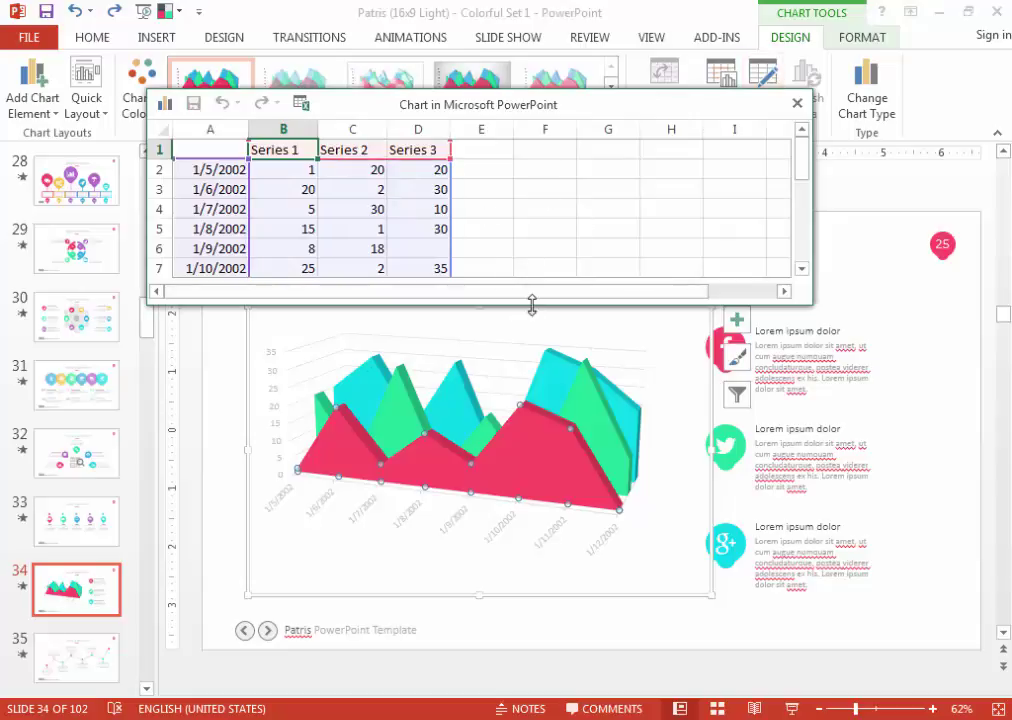
pyautogui.moveTo(527, 304); pyautogui.dragTo(533, 340)
pyautogui.moveTo(538, 105); pyautogui.dragTo(605, 68)
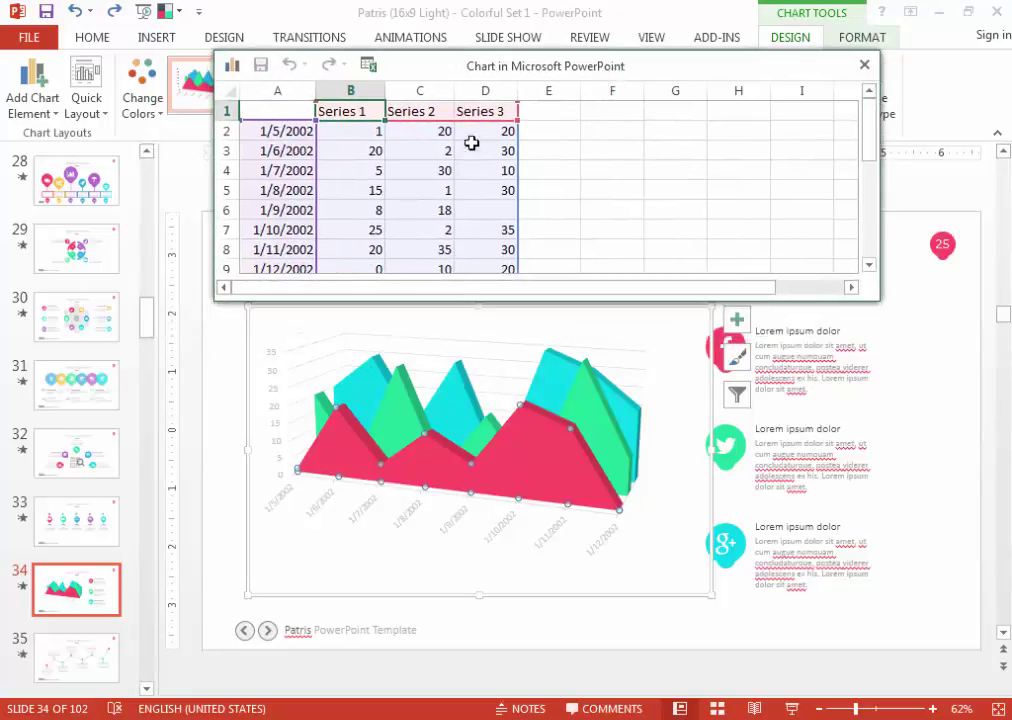
pyautogui.click(394, 130)
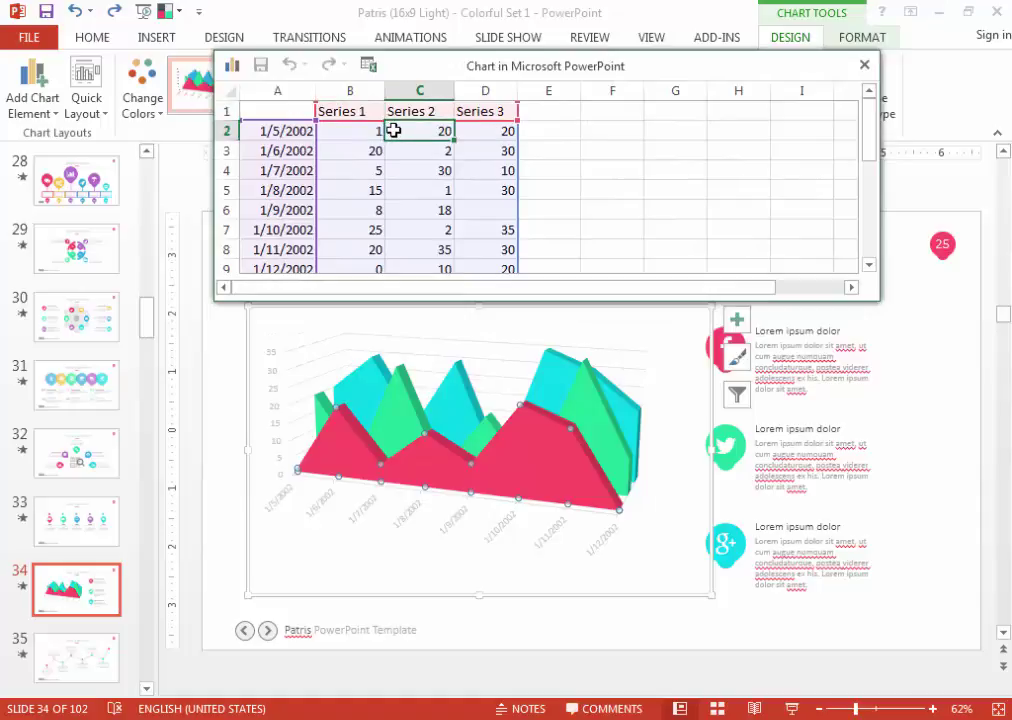
pyautogui.write('10')
pyautogui.press('Return')
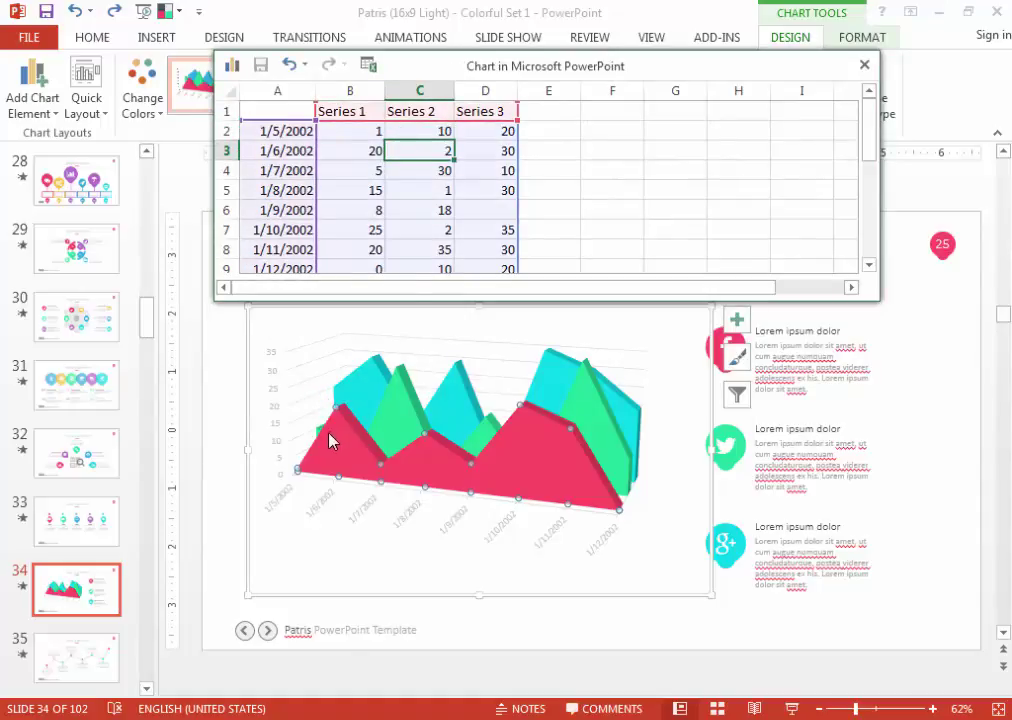
pyautogui.click(445, 190)
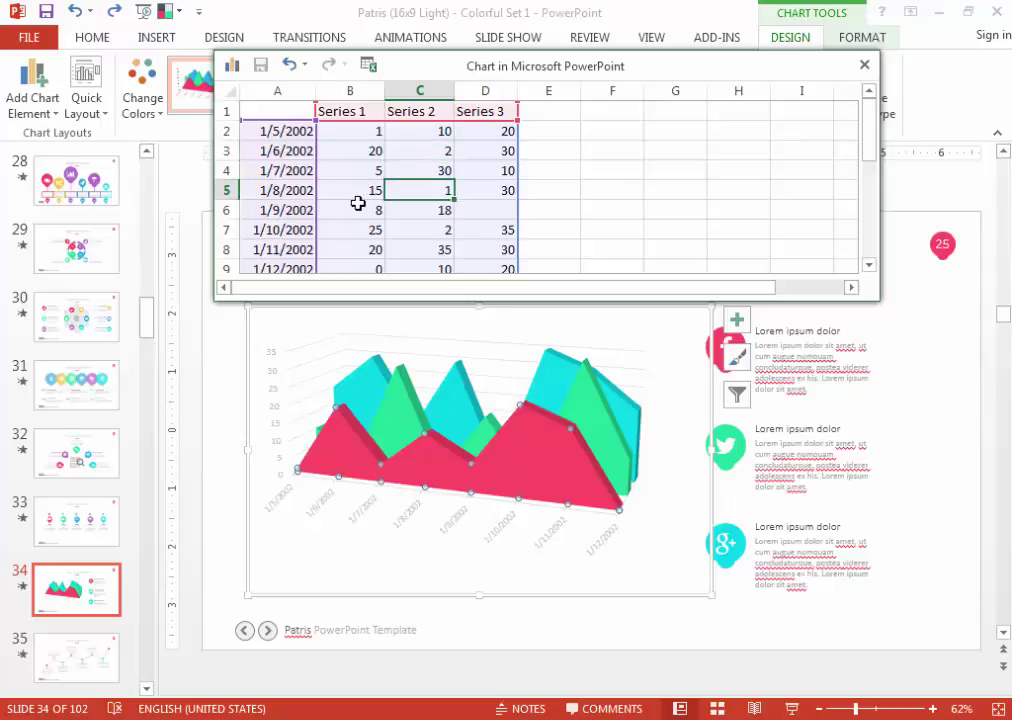
pyautogui.write('20')
pyautogui.press('Return')
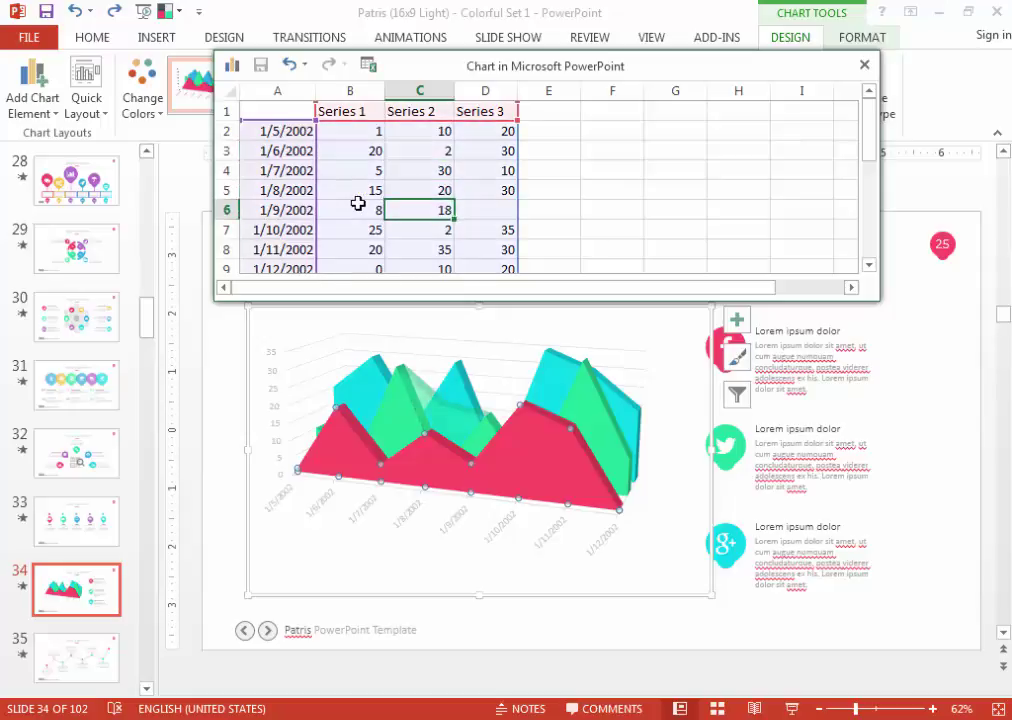
# Enter Series 3 values 35 in D6, 20 in D7 and 0 for 1/12/2002.
pyautogui.click(499, 229)
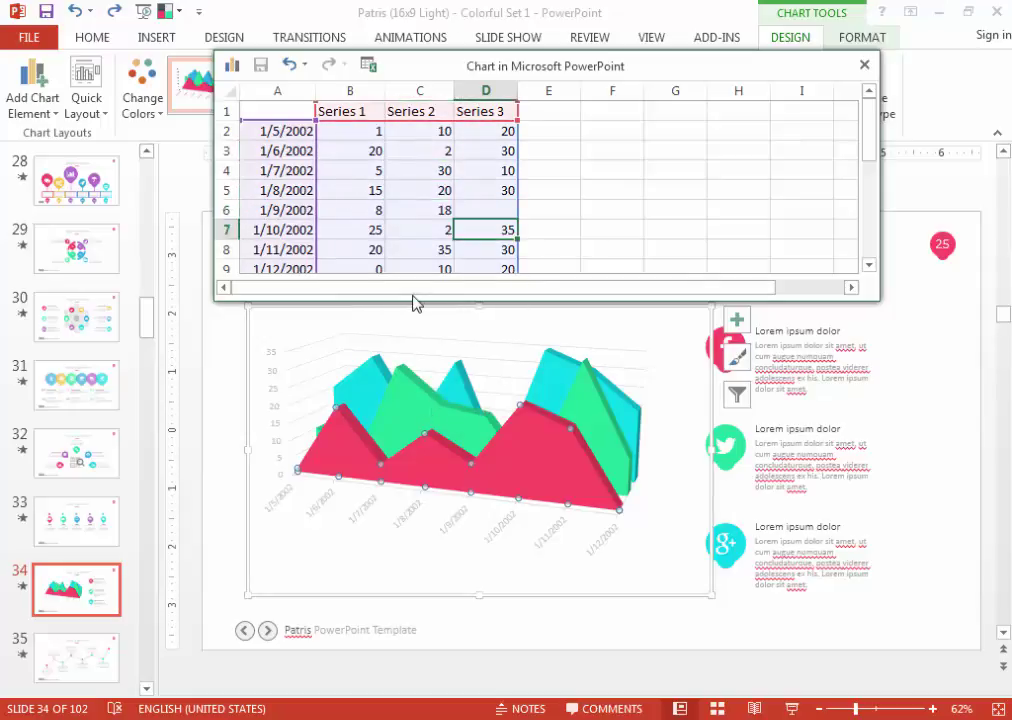
pyautogui.click(465, 210)
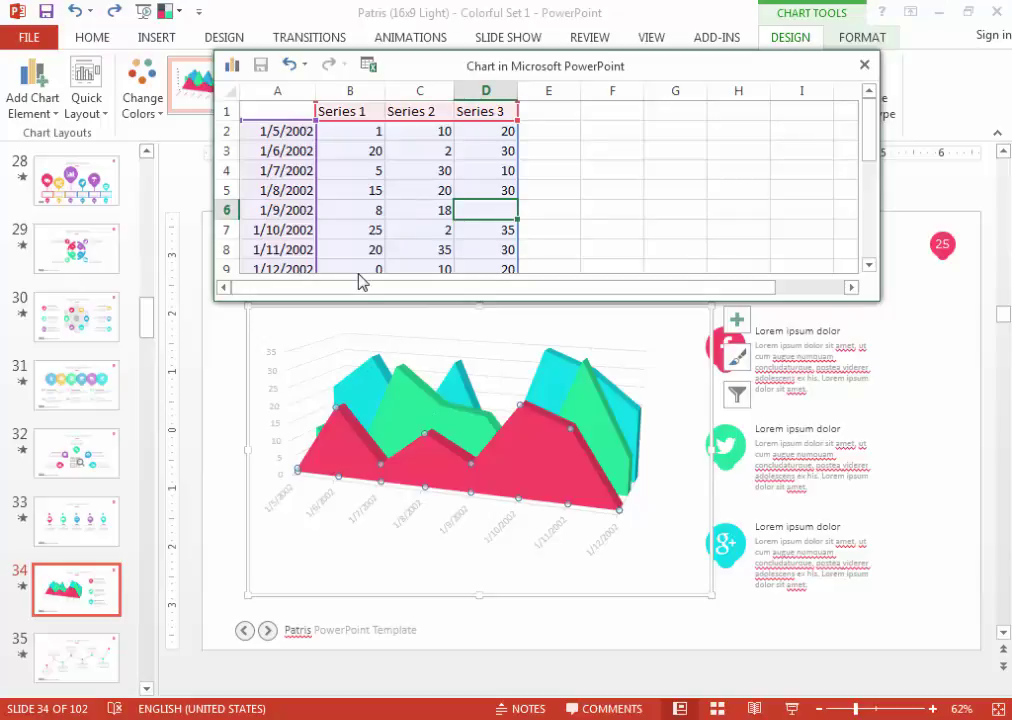
pyautogui.write('35')
pyautogui.press('Return')
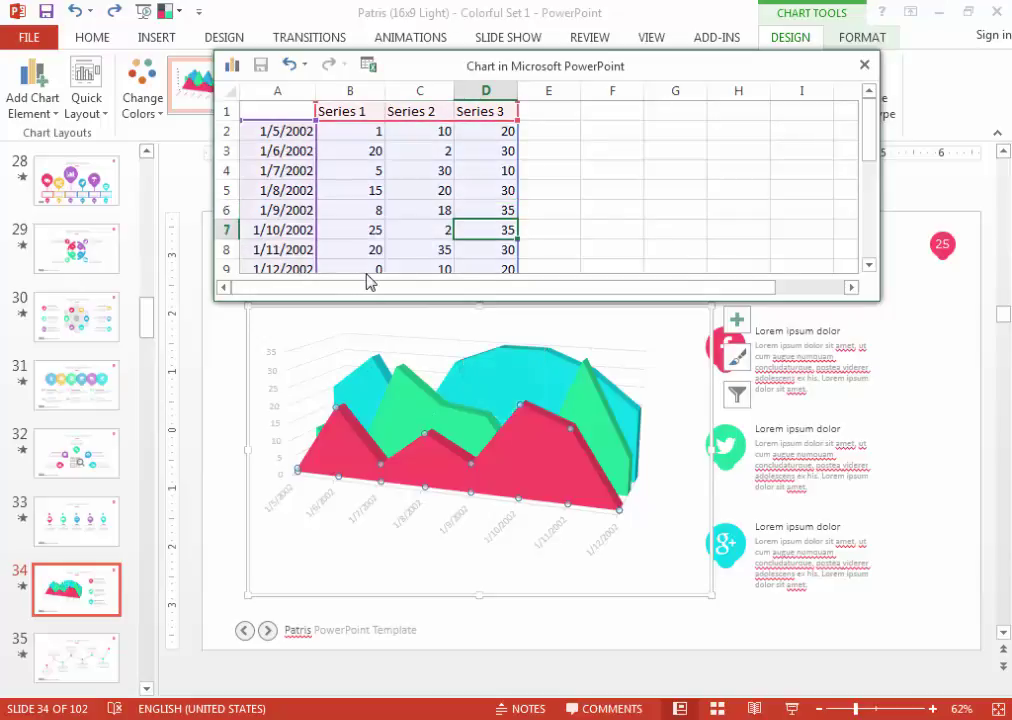
pyautogui.write('2')
pyautogui.click(482, 221)
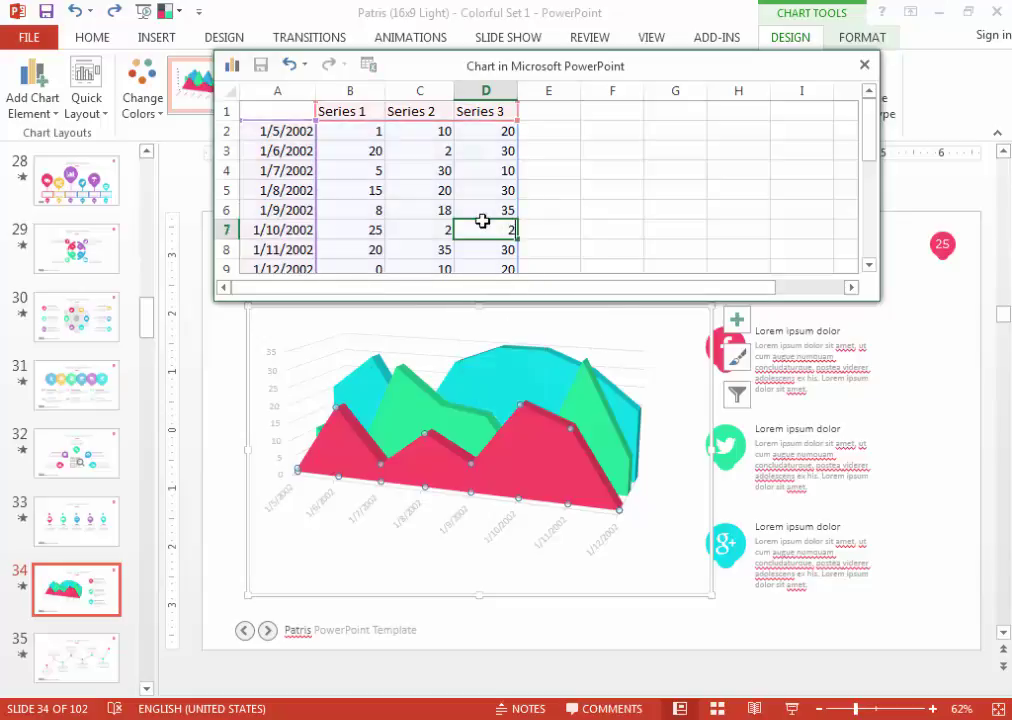
pyautogui.write('20')
pyautogui.press('Return')
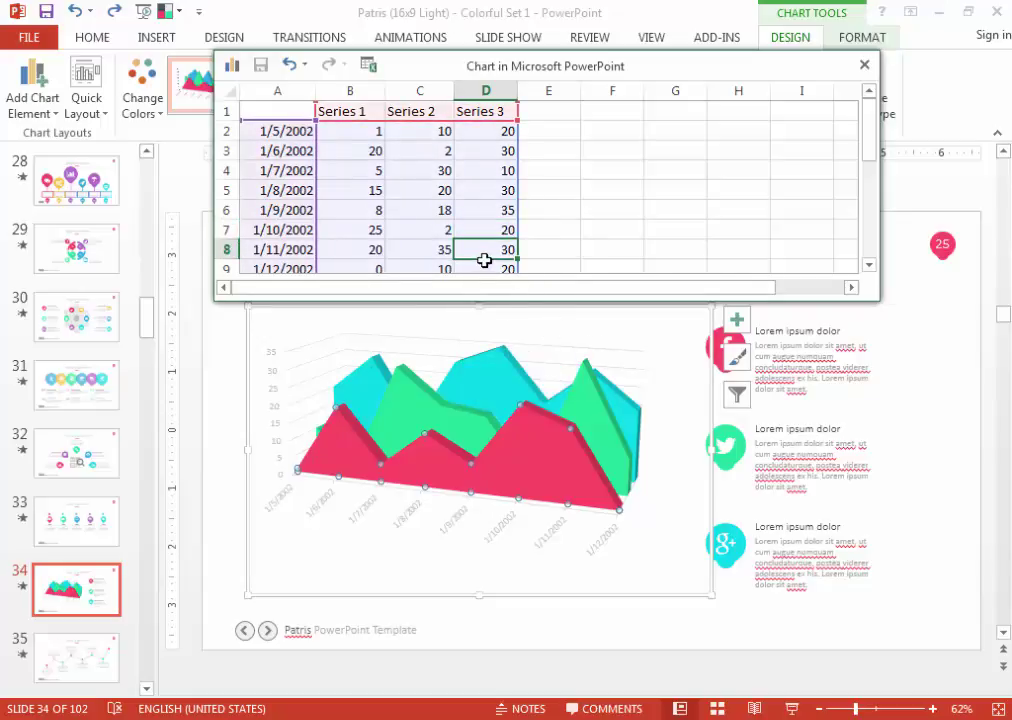
pyautogui.click(485, 263)
pyautogui.scroll(-3, 485, 263)
pyautogui.scroll(-1, 485, 263)
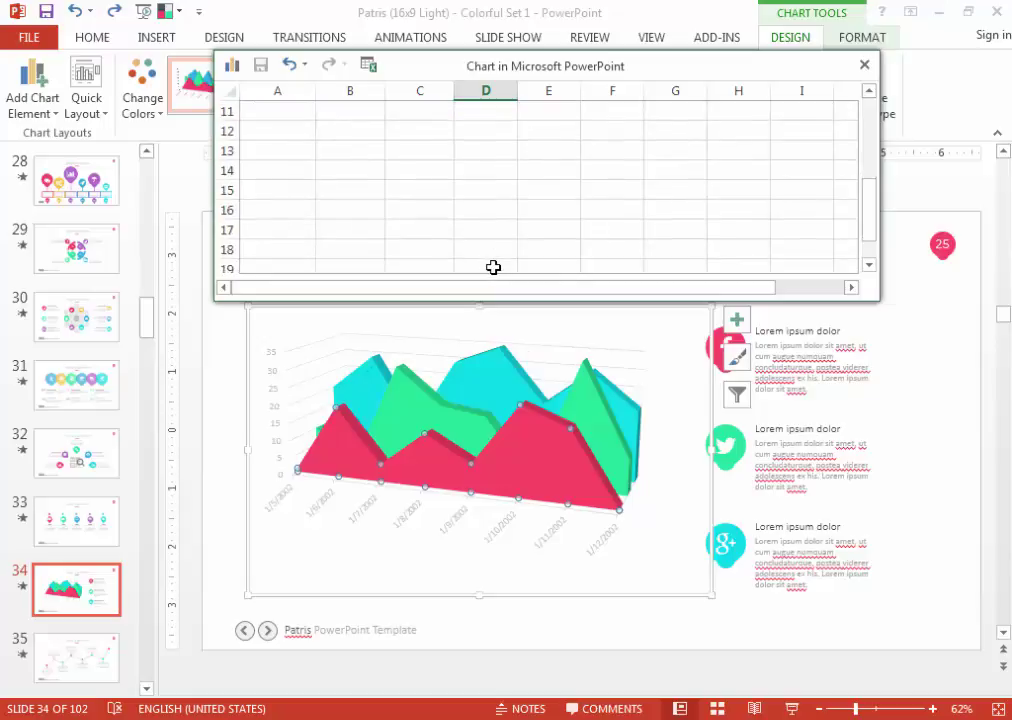
pyautogui.scroll(4, 485, 263)
pyautogui.moveTo(544, 305); pyautogui.dragTo(544, 332)
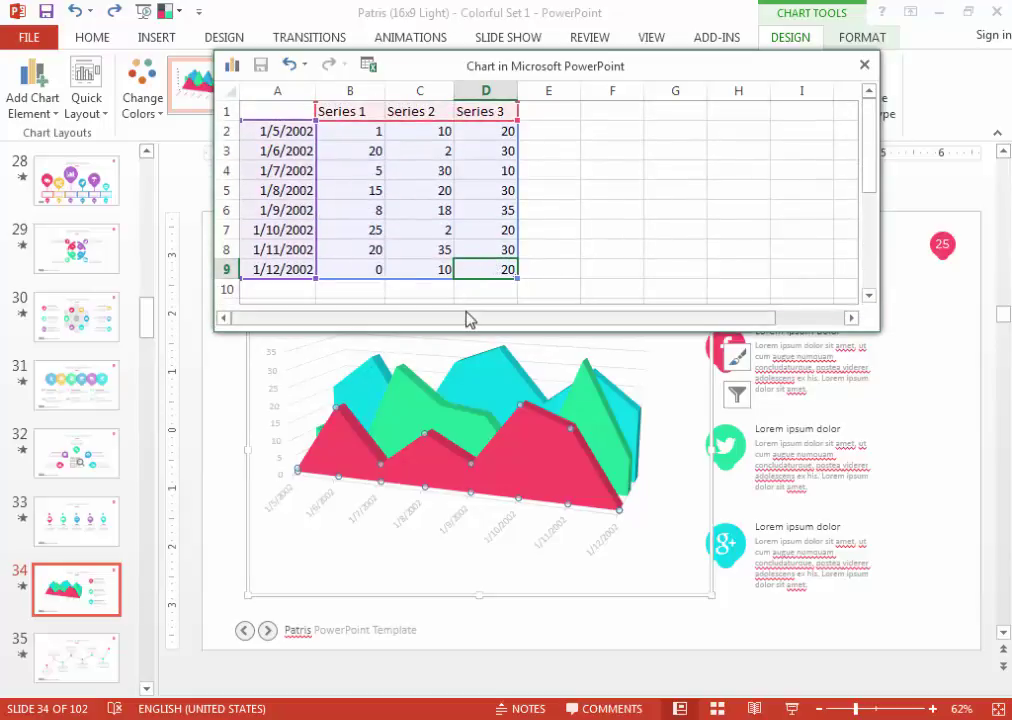
pyautogui.write('0')
pyautogui.press('Return')
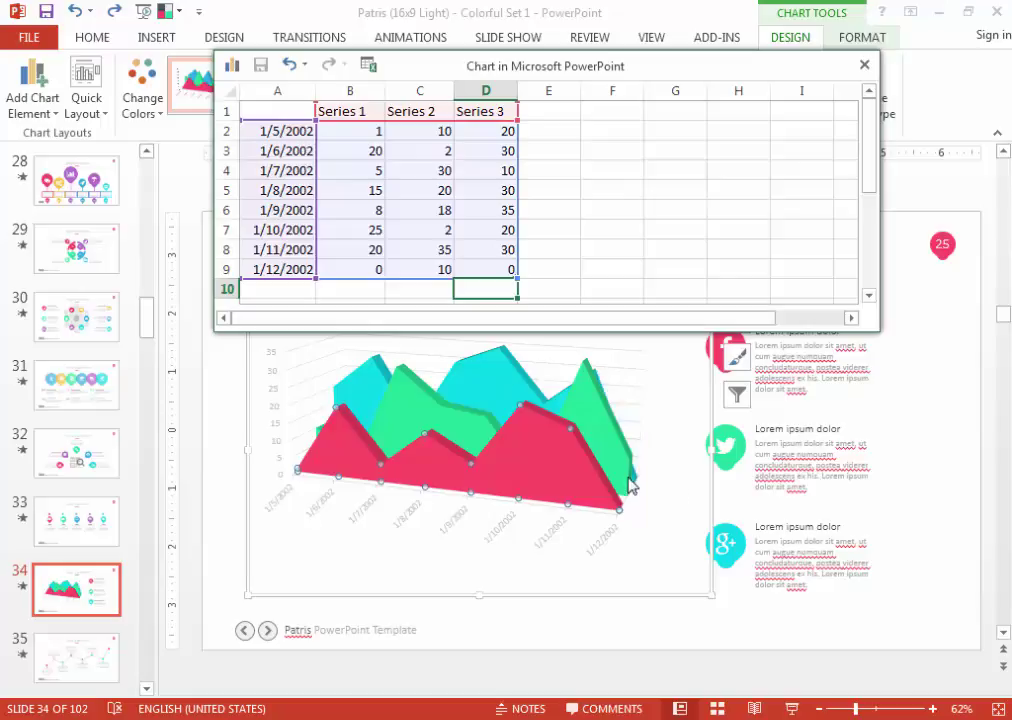
# Close the chart data window, deselect the chart and scroll toward slide 36.
pyautogui.click(865, 65)
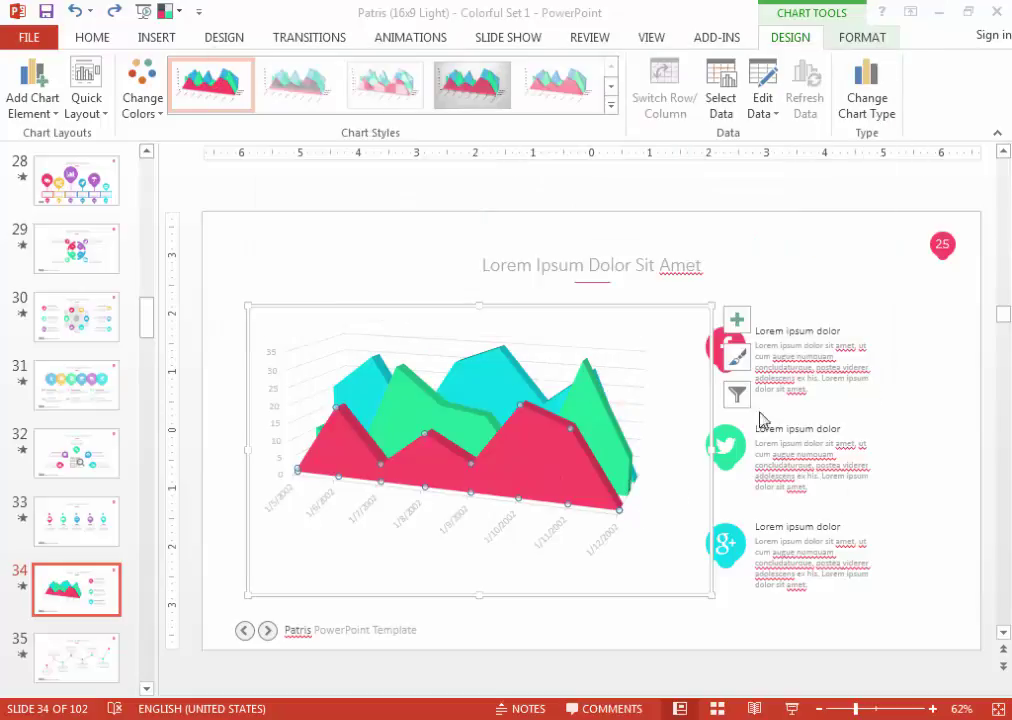
pyautogui.click(920, 453)
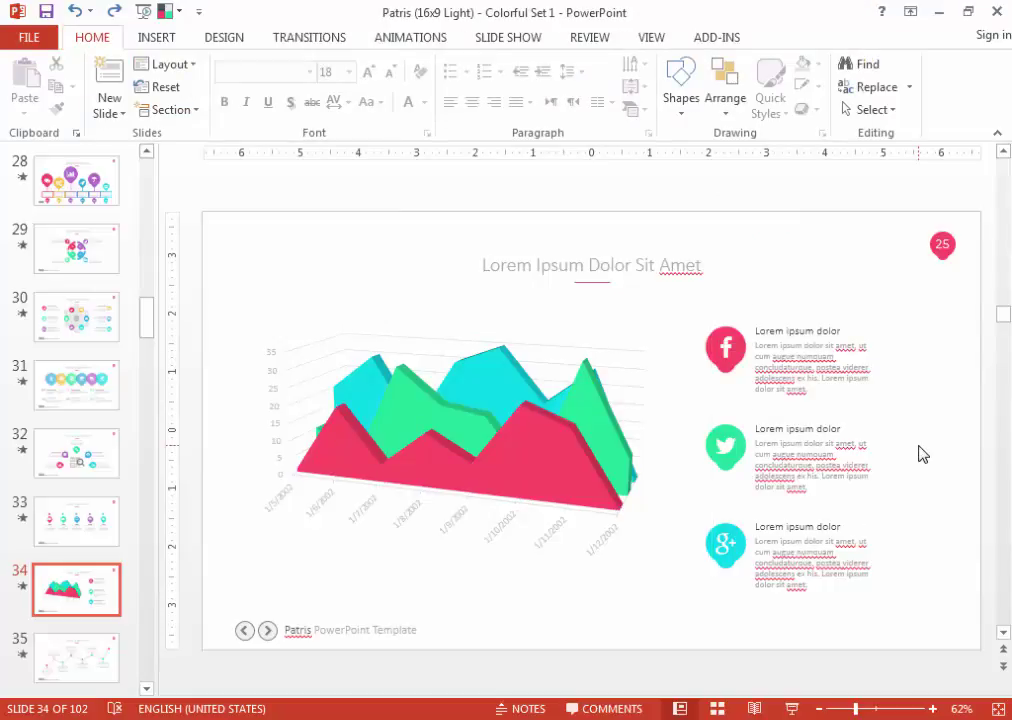
pyautogui.scroll(-1, 920, 453)
# Scroll down to slide 40 and select the doughnut chart.
pyautogui.scroll(-1, 920, 453)
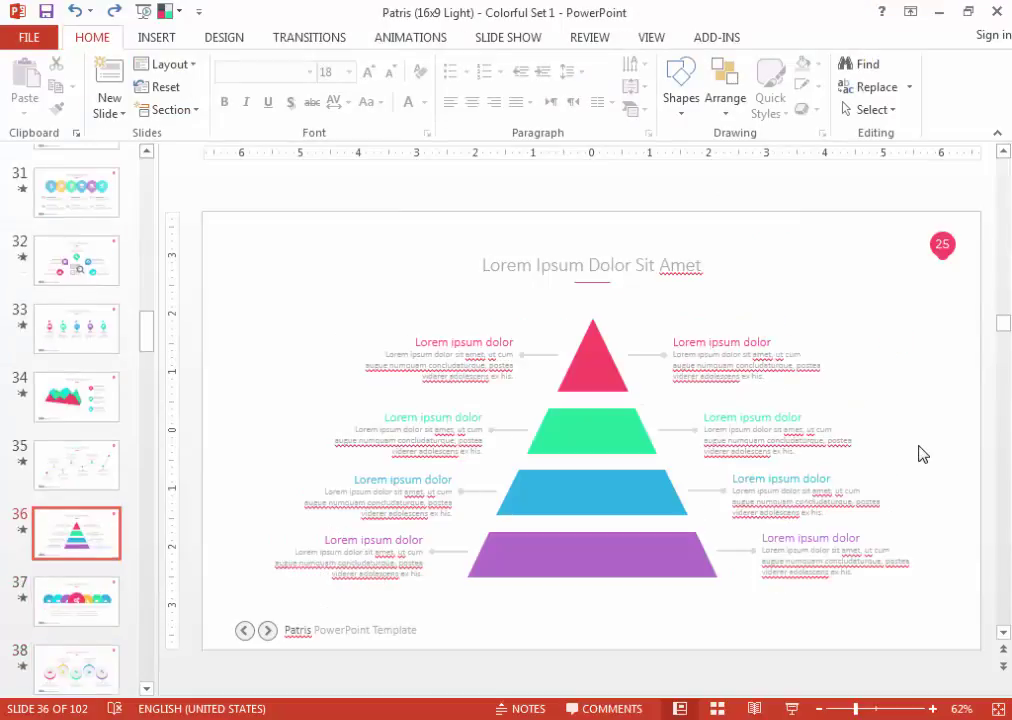
pyautogui.scroll(-1, 920, 453)
pyautogui.scroll(-1, 920, 453)
pyautogui.scroll(-1, 918, 450)
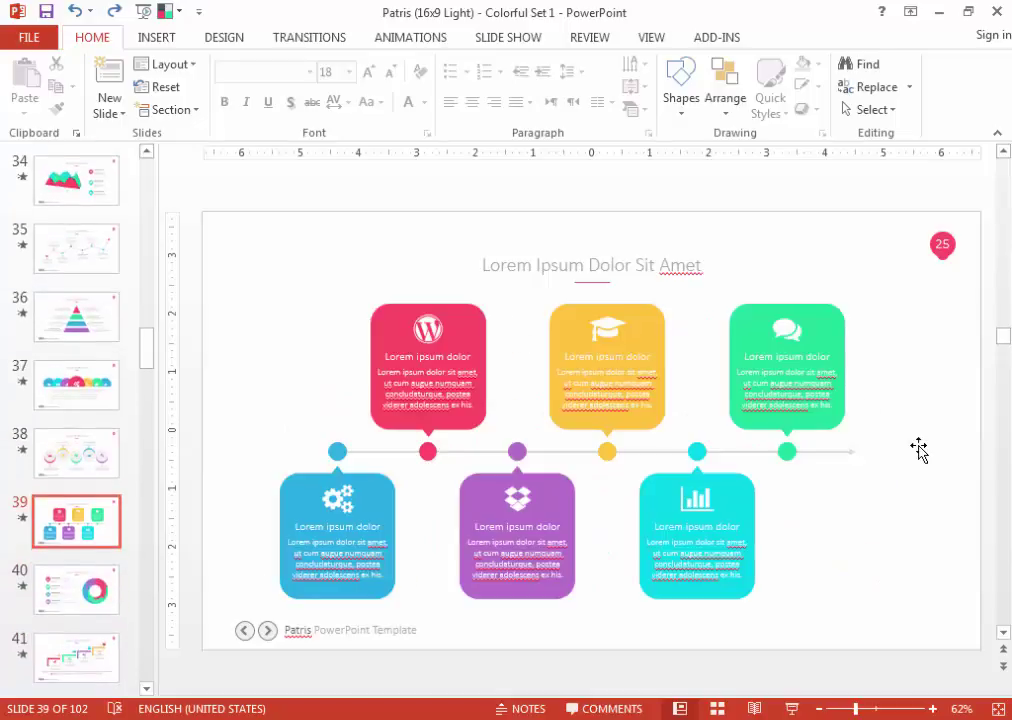
pyautogui.scroll(-1, 918, 450)
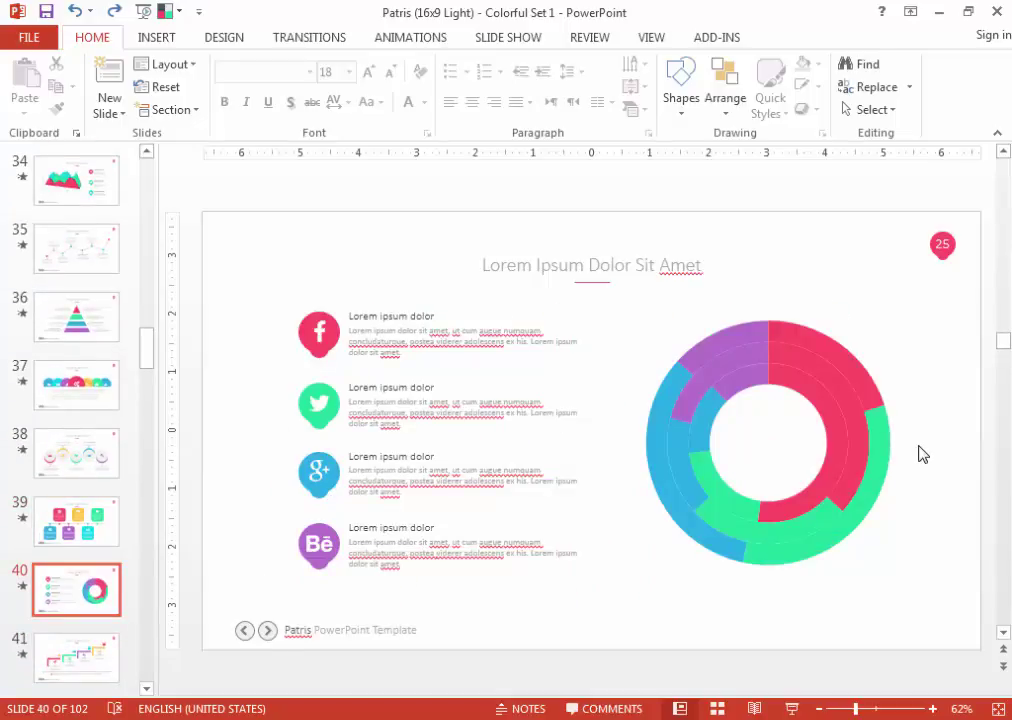
pyautogui.click(776, 315)
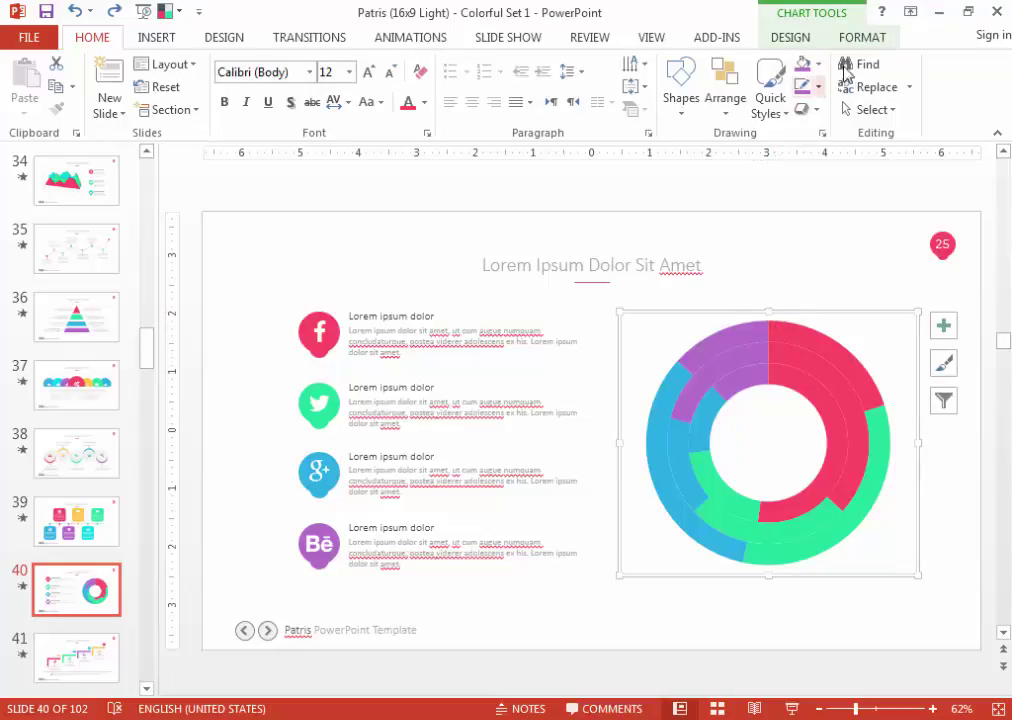
pyautogui.click(863, 38)
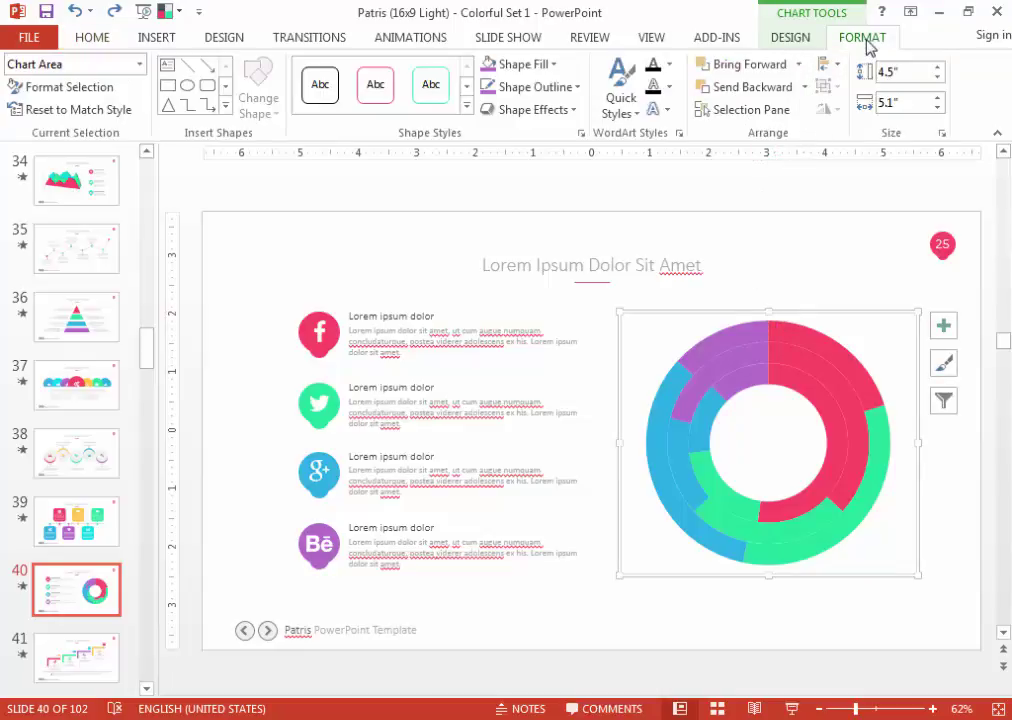
pyautogui.click(795, 38)
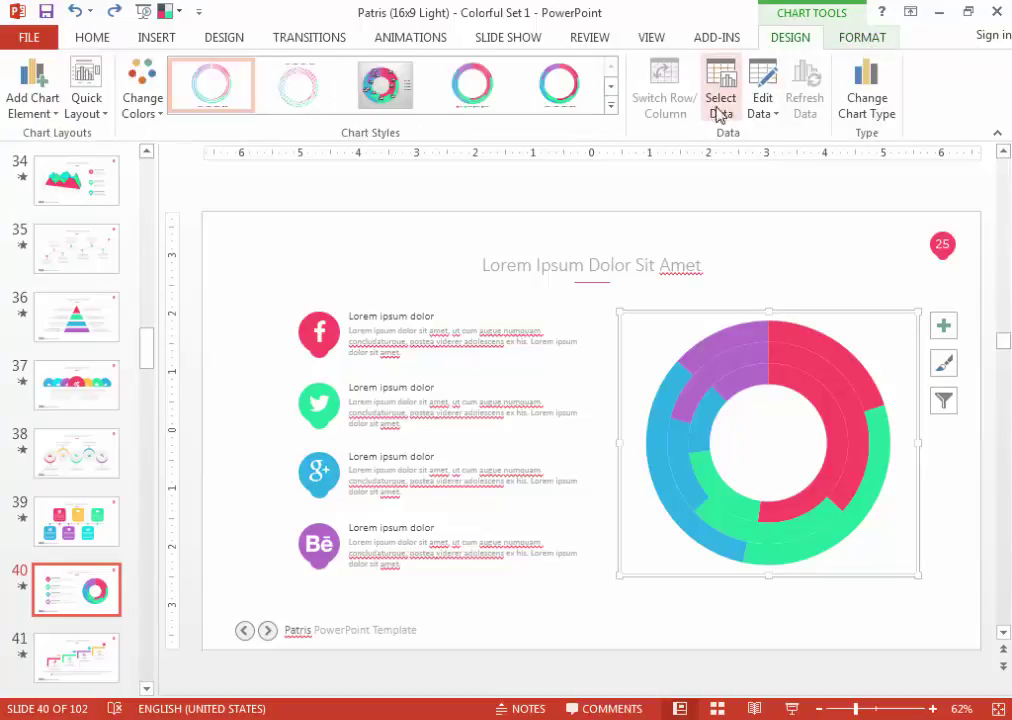
# Select the outer ring series and preview its Shape Fill colours without applying any.
pyautogui.click(741, 334)
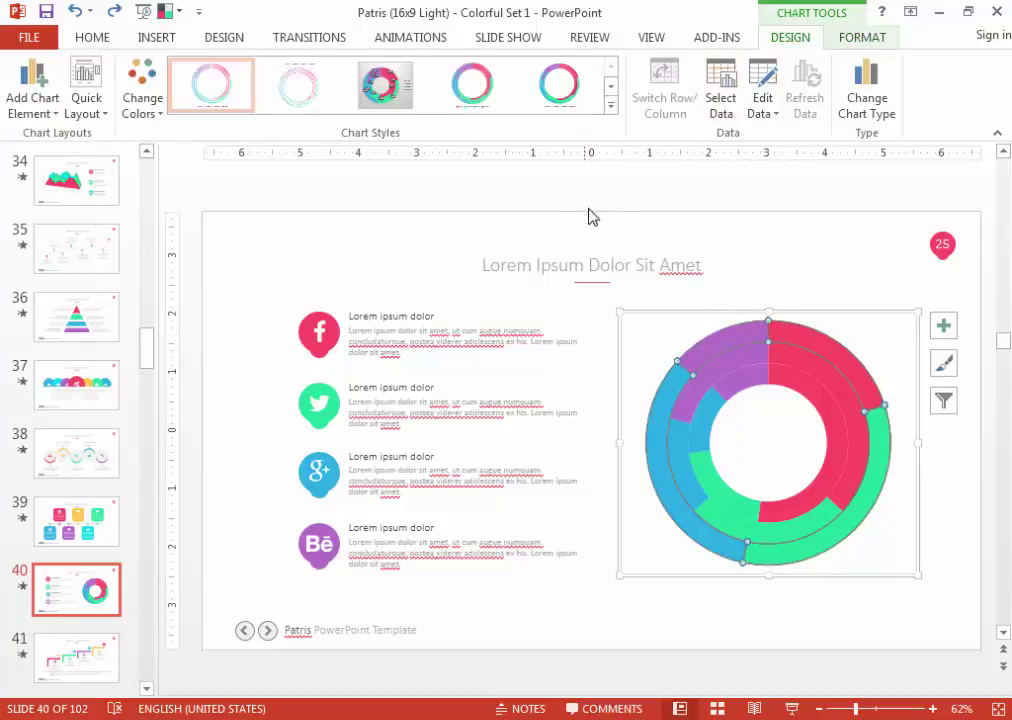
pyautogui.click(862, 38)
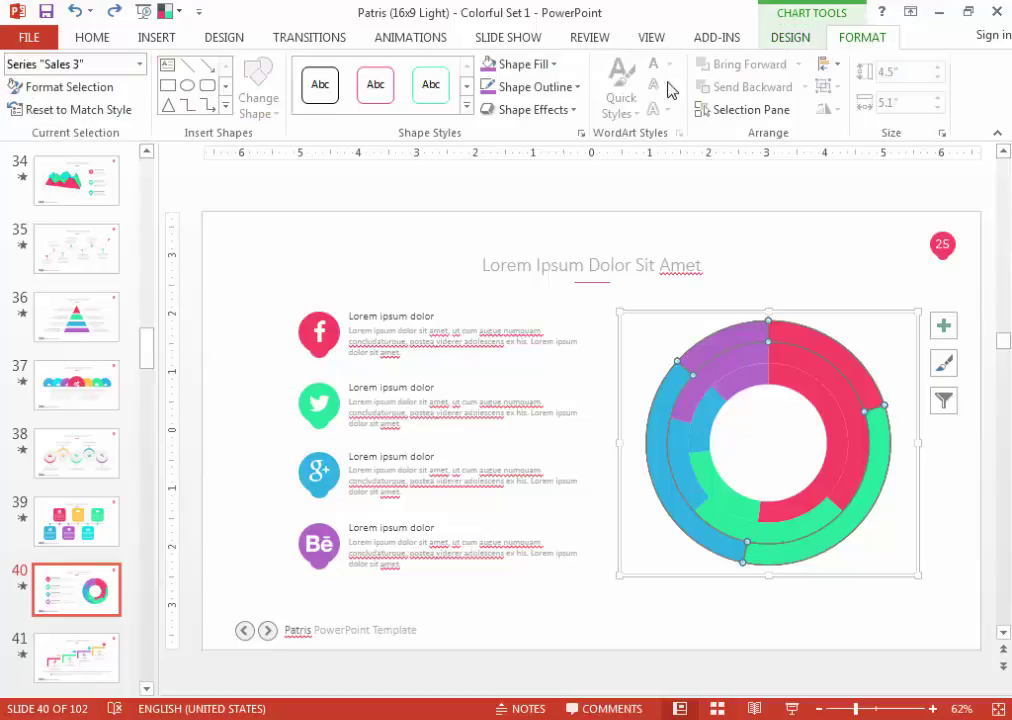
pyautogui.click(550, 64)
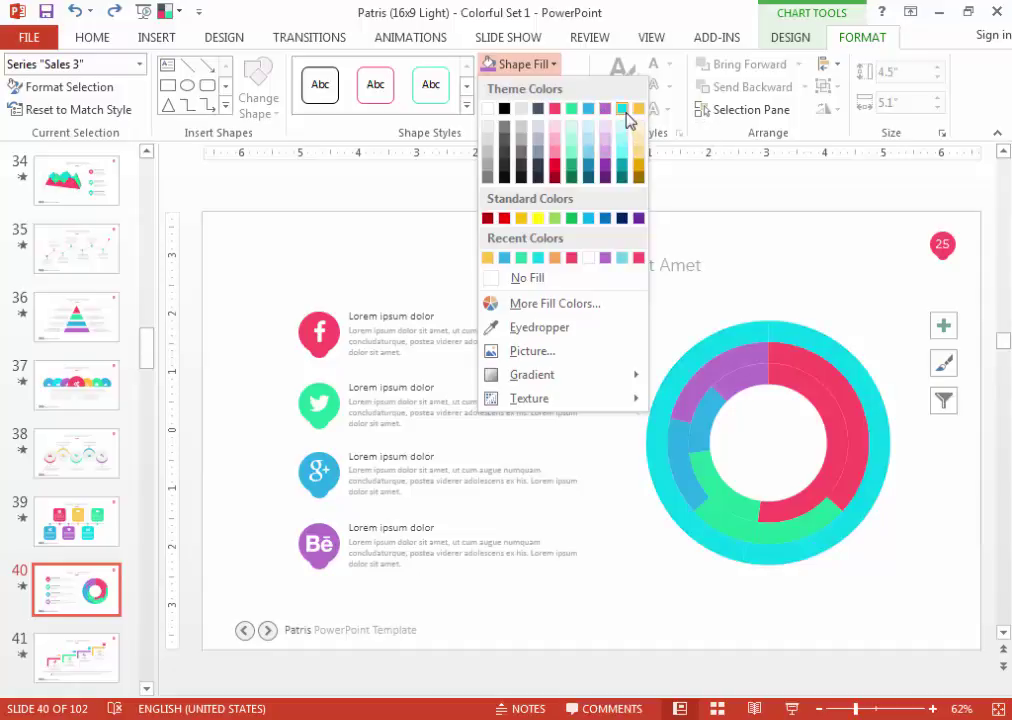
pyautogui.click(763, 165)
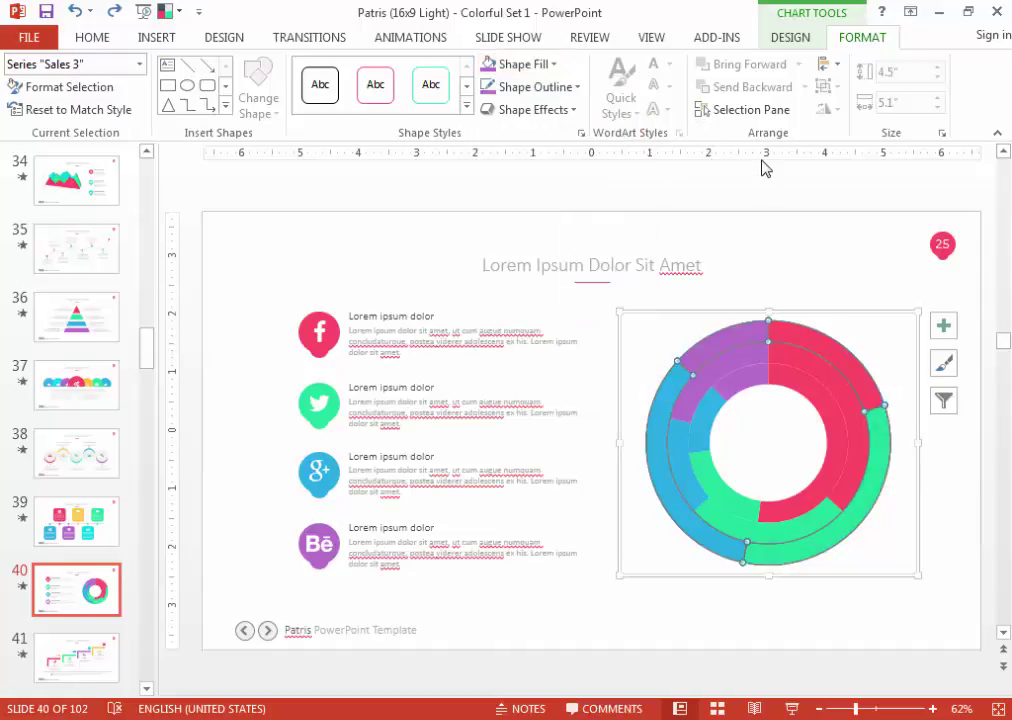
pyautogui.click(763, 190)
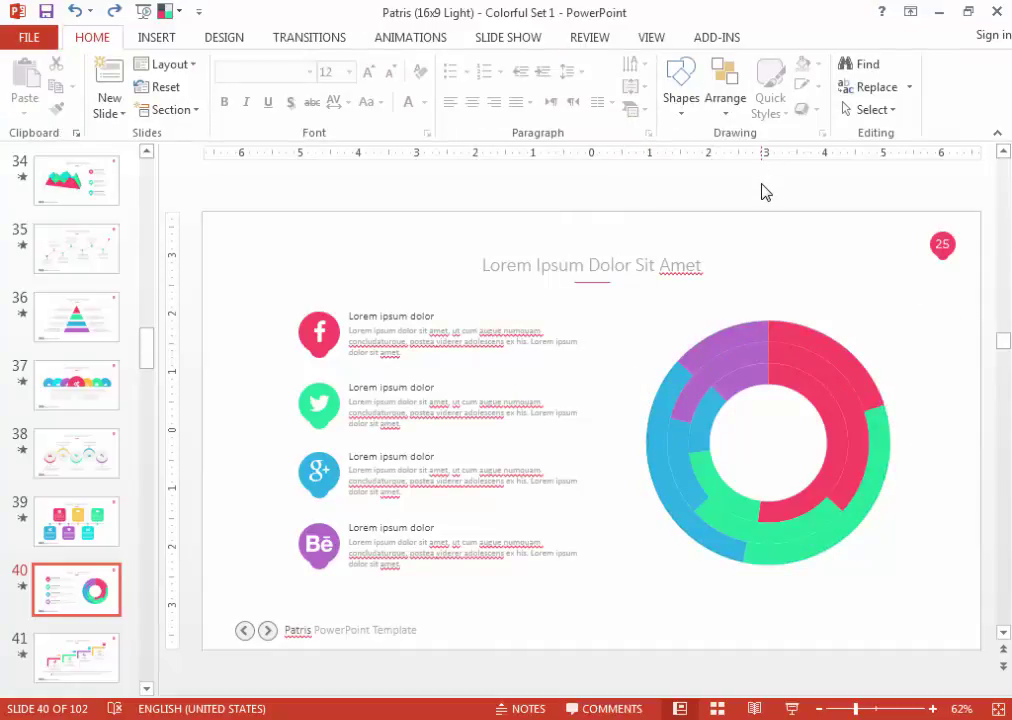
# Inspect the Sales 3 series formatting and fill colours unchanged, then reselect the chart.
pyautogui.doubleClick(741, 340)
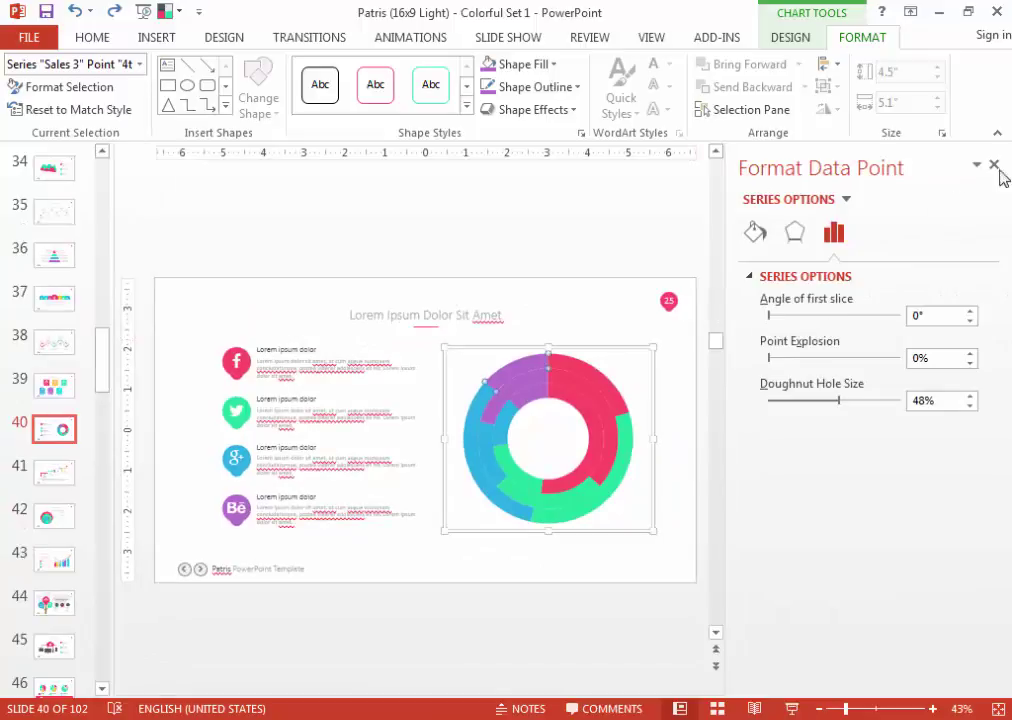
pyautogui.click(994, 164)
pyautogui.click(542, 64)
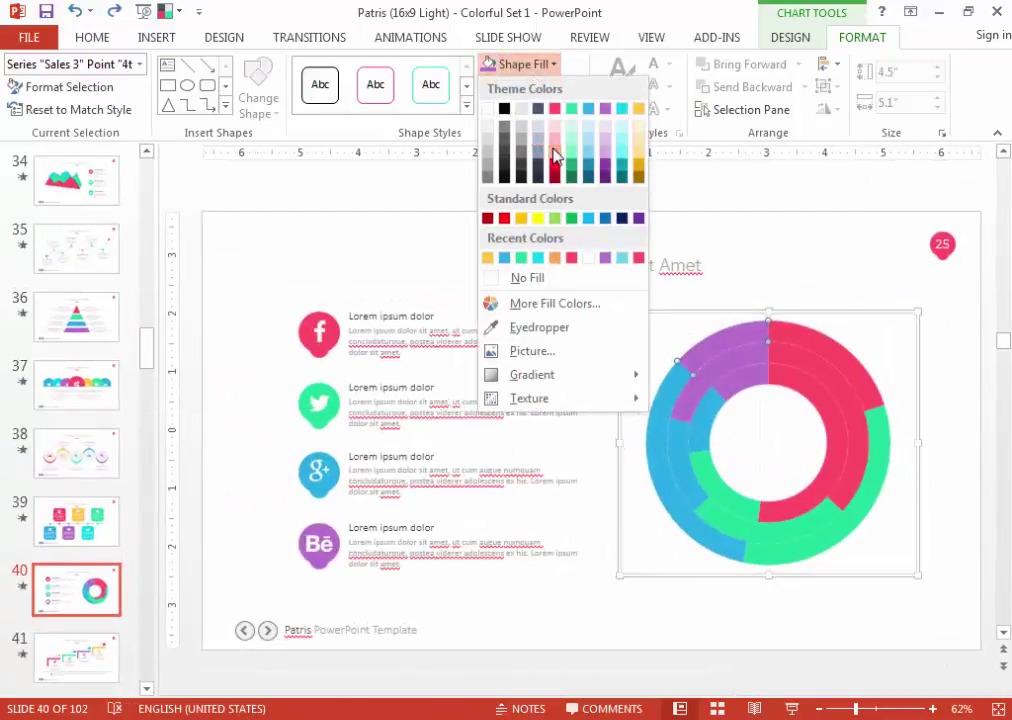
pyautogui.click(787, 238)
pyautogui.click(787, 238)
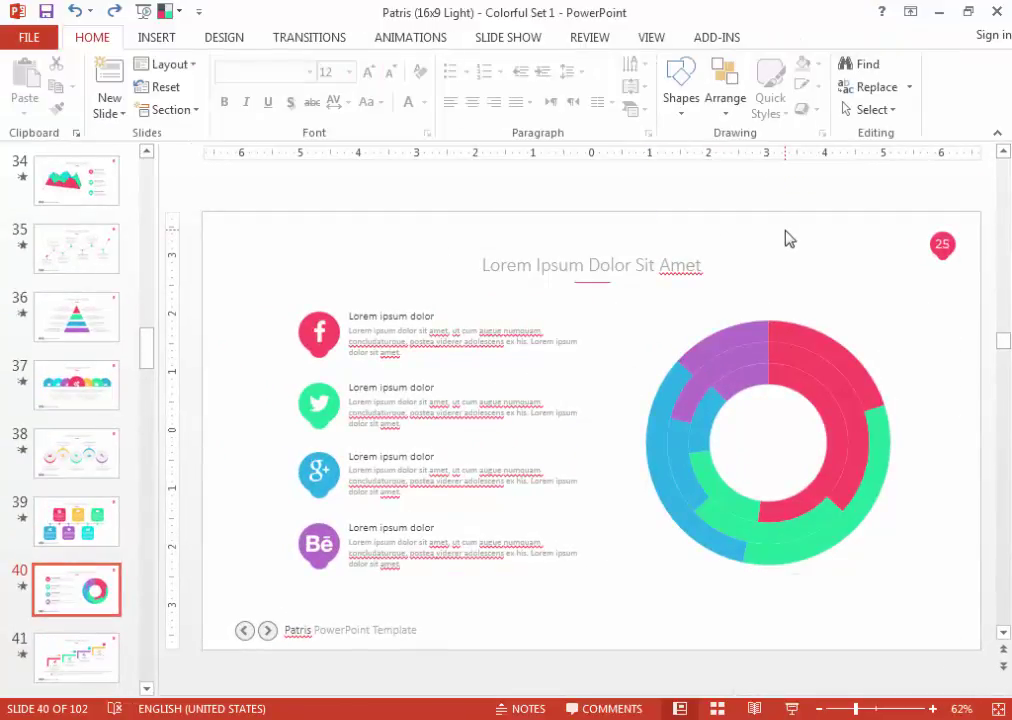
pyautogui.click(783, 315)
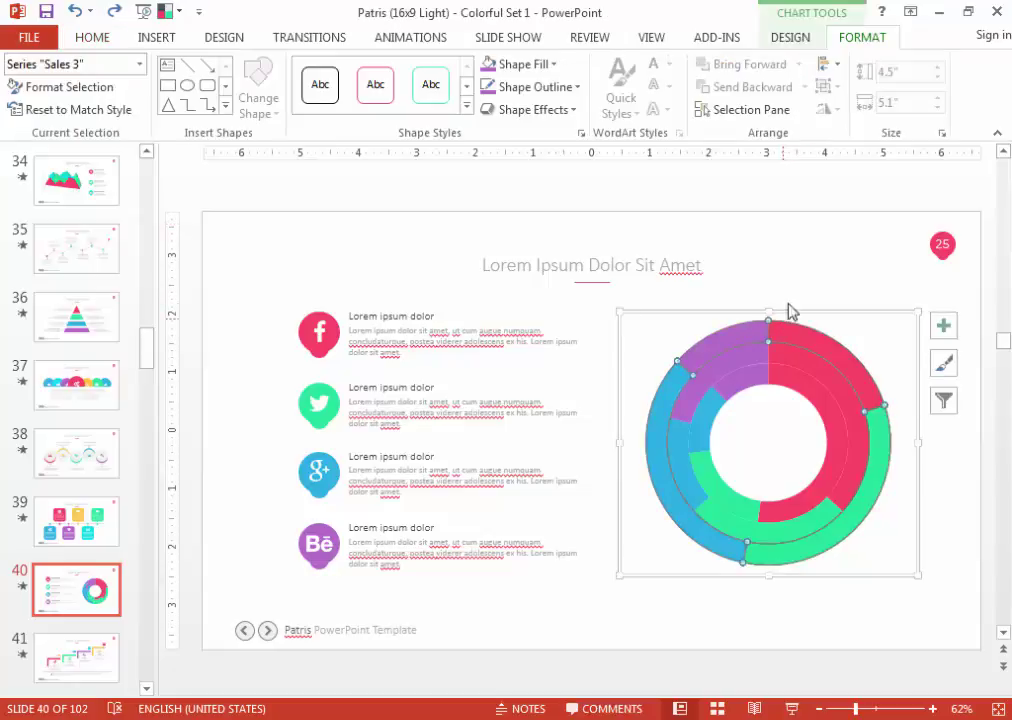
pyautogui.click(800, 37)
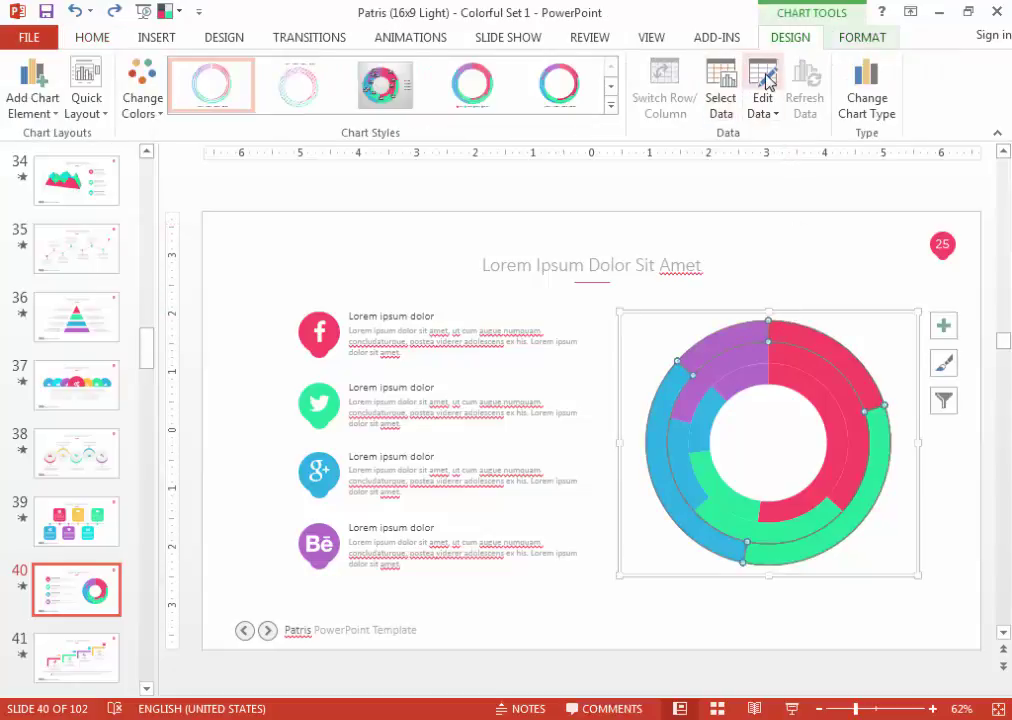
# Set Sales 2 to 10 for 1st Qtr, 10 for 3rd Qtr and 5 for 4th Qtr, then close the data sheet.
pyautogui.click(763, 80)
pyautogui.moveTo(508, 112); pyautogui.dragTo(170, 88)
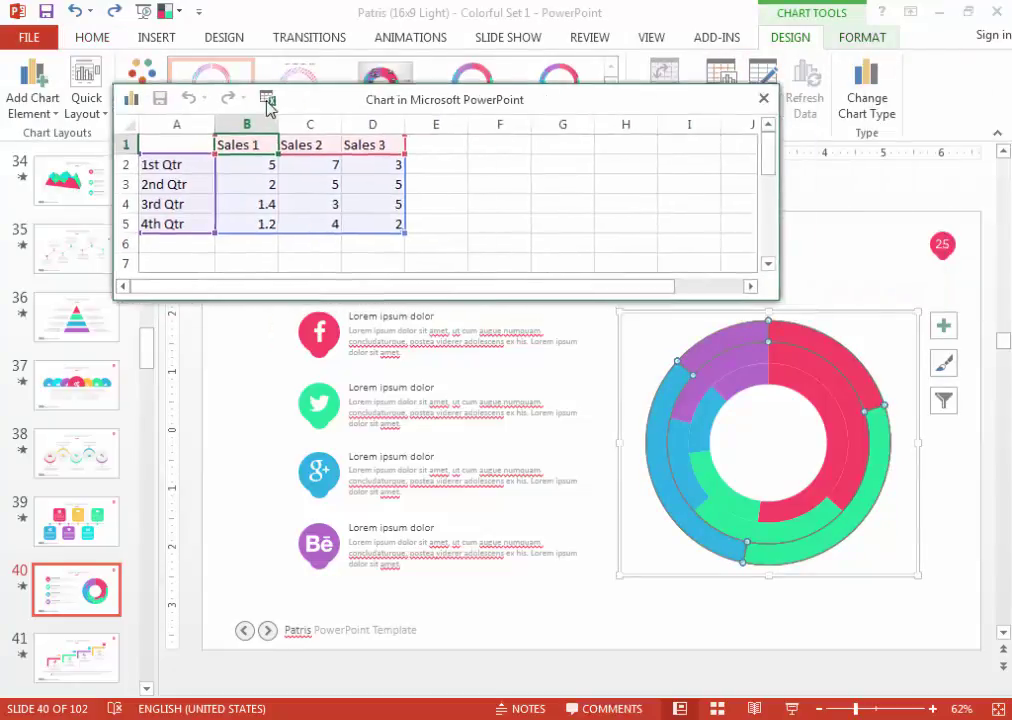
pyautogui.click(205, 158)
pyautogui.write('10')
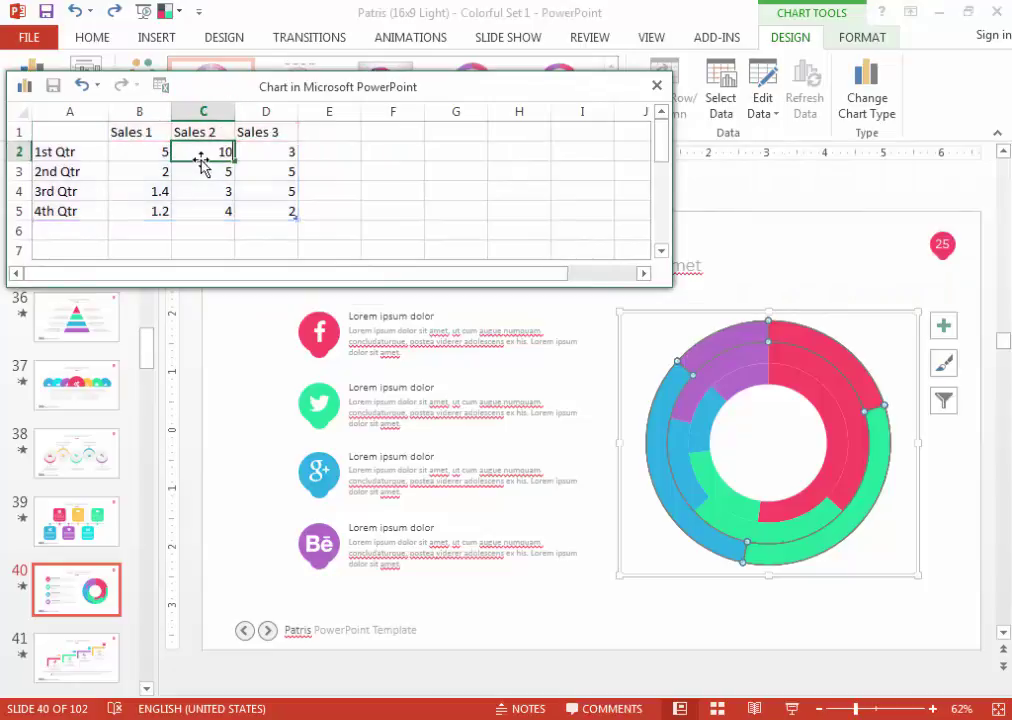
pyautogui.press('Return')
pyautogui.click(196, 192)
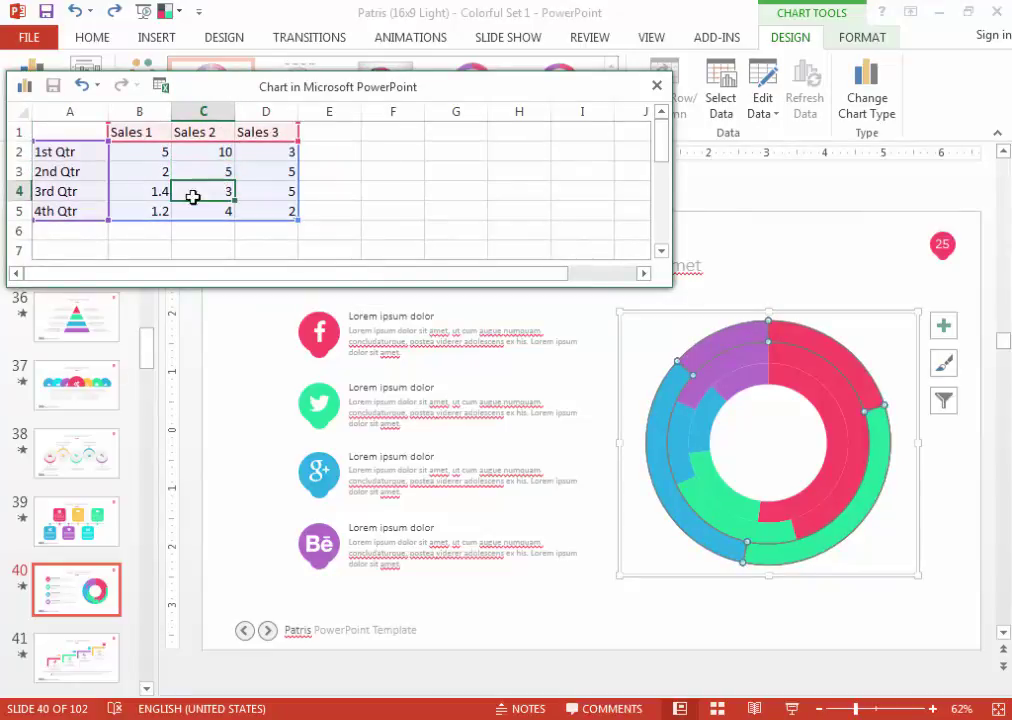
pyautogui.write('10')
pyautogui.press('Return')
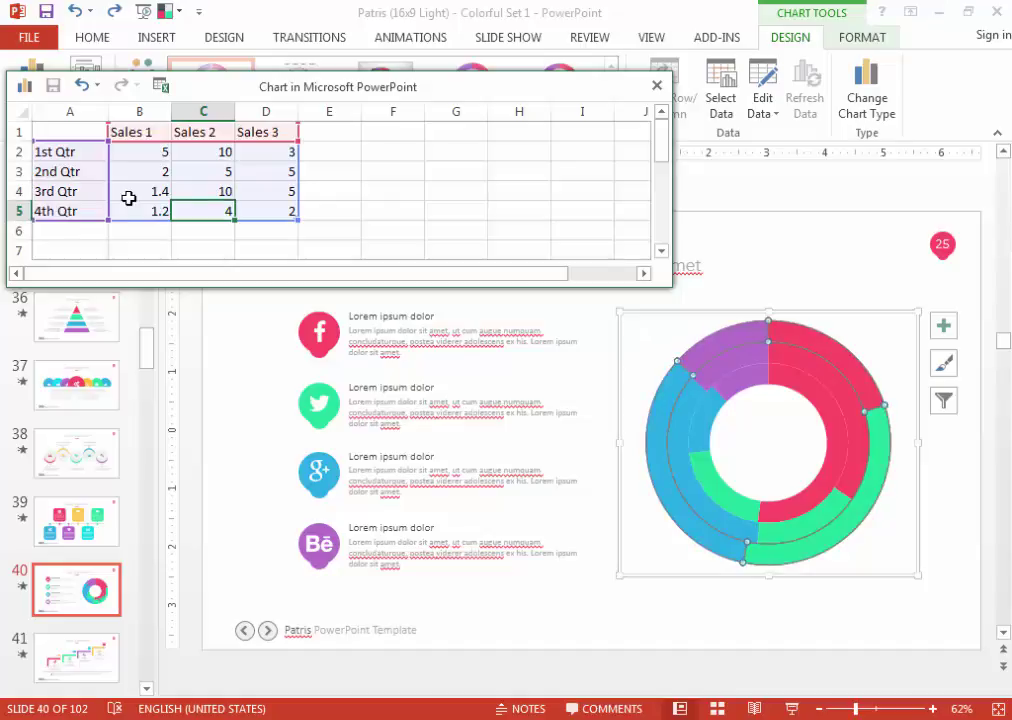
pyautogui.write('1')
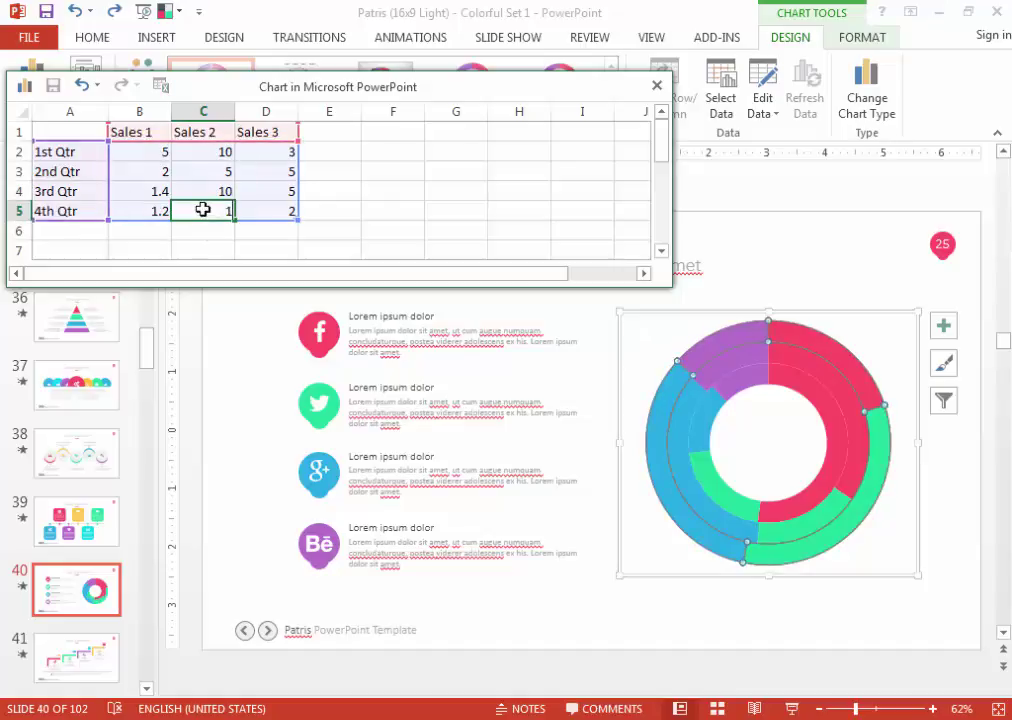
pyautogui.press('Return')
pyautogui.click(202, 209)
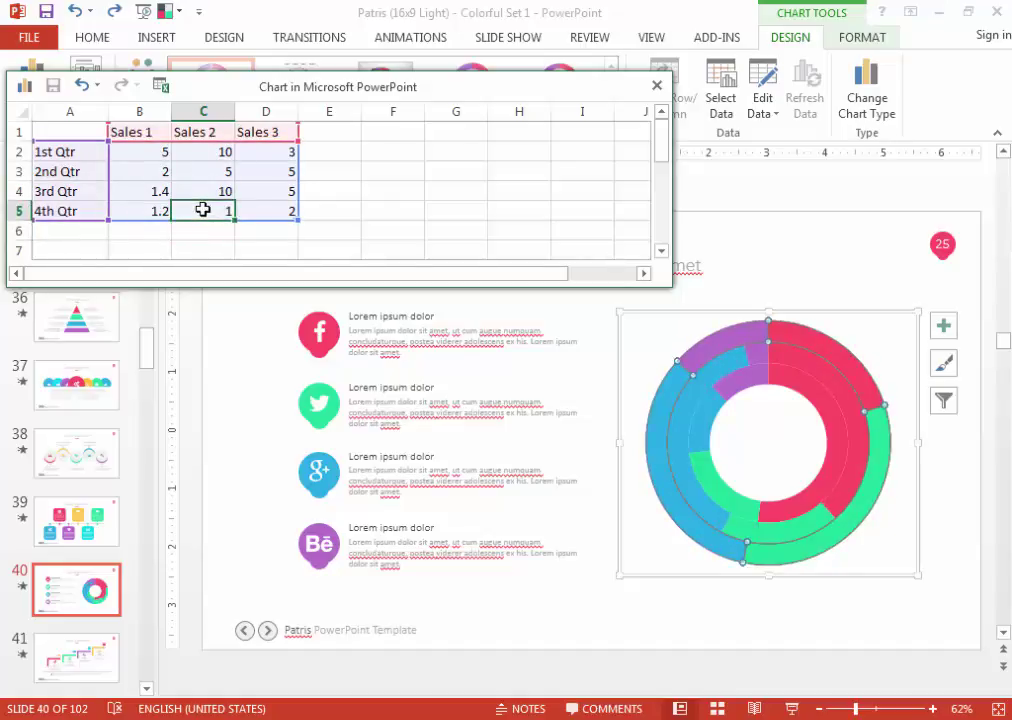
pyautogui.write('5')
pyautogui.press('Return')
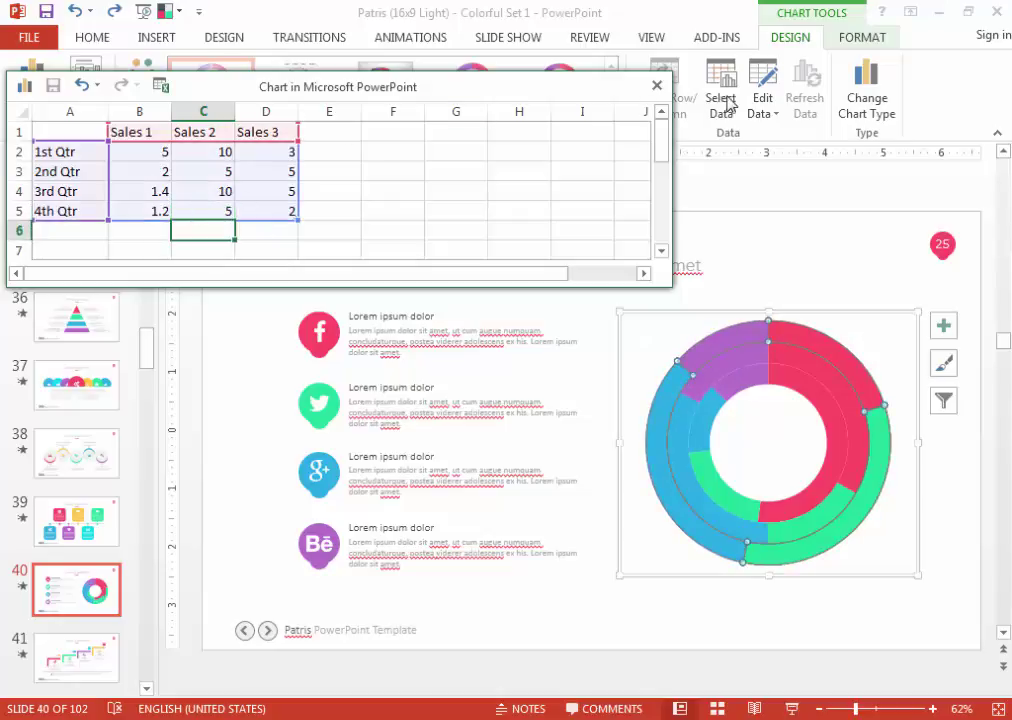
pyautogui.click(657, 86)
# Step through slides 44–46 and return to slide 45, the cloud-to-devices diagram.
pyautogui.press('Down')
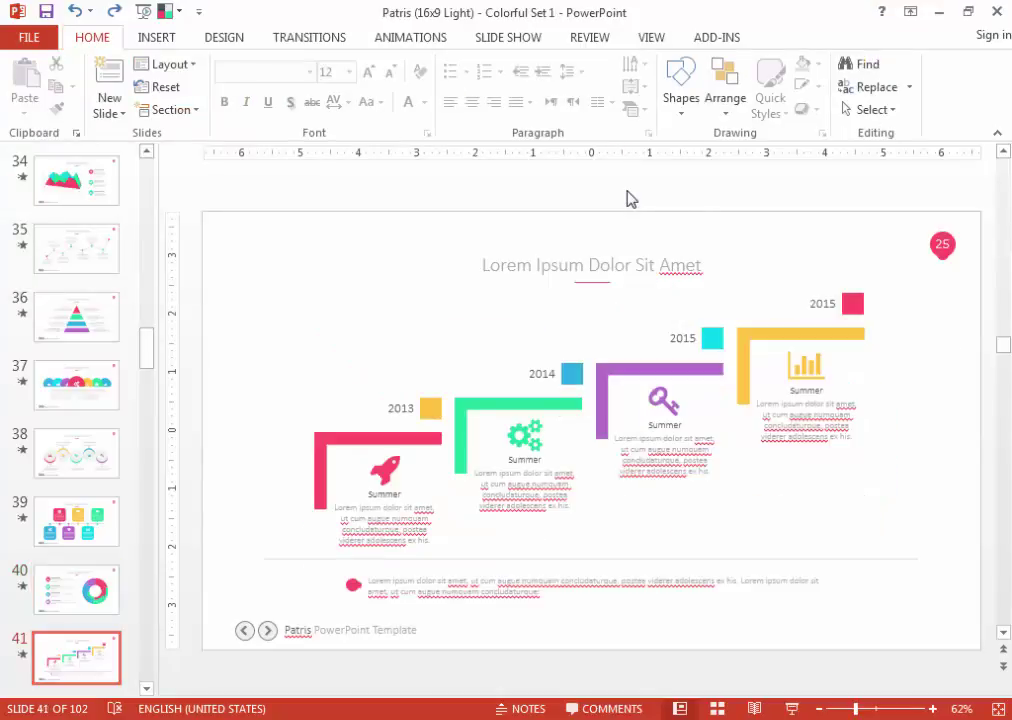
pyautogui.press('Down')
pyautogui.press('Down')
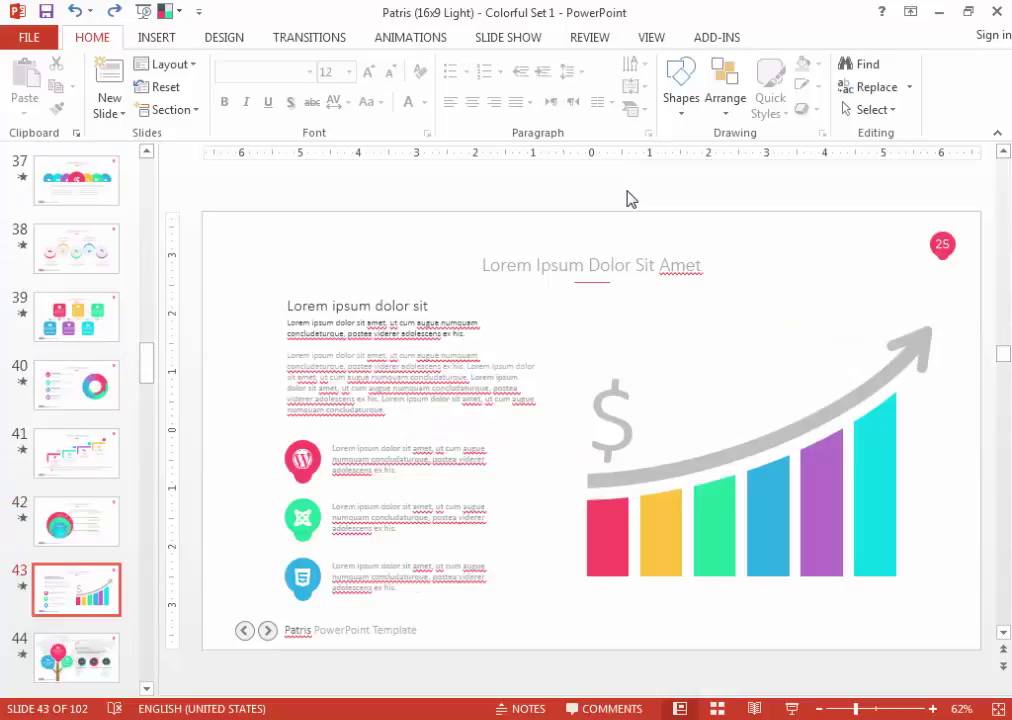
pyautogui.press('Down')
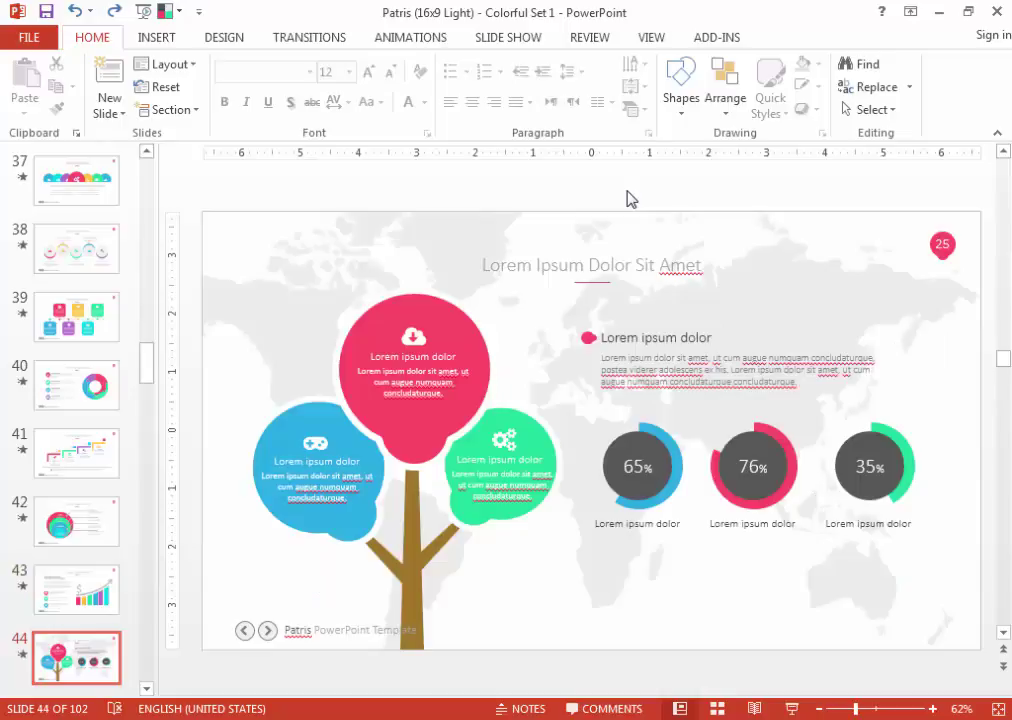
pyautogui.press('Down')
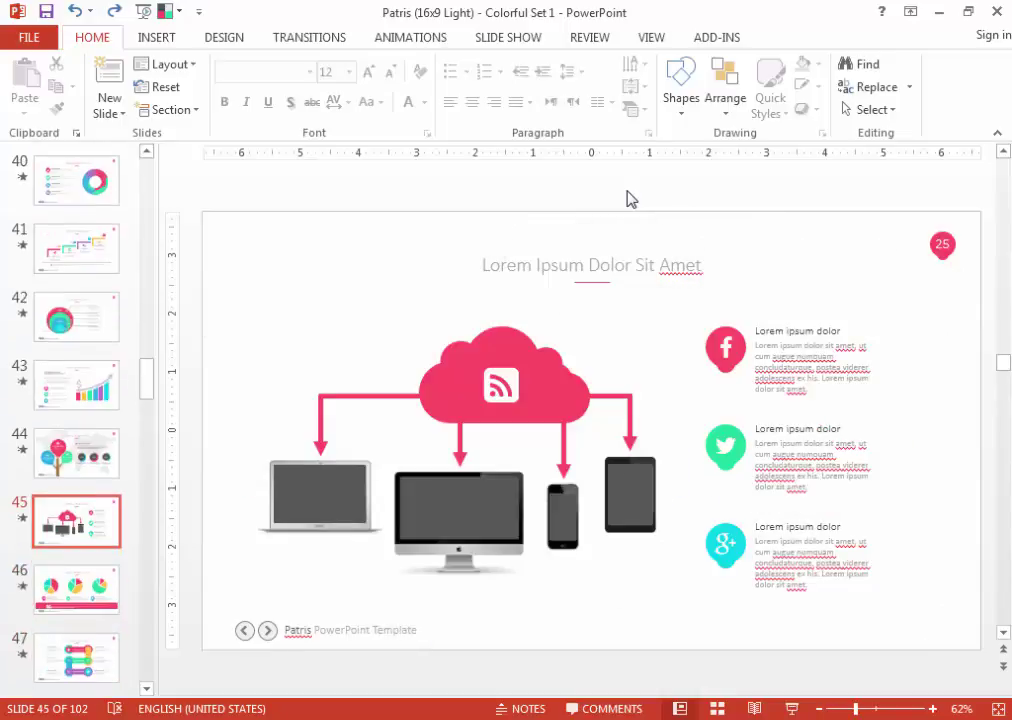
pyautogui.press('Down')
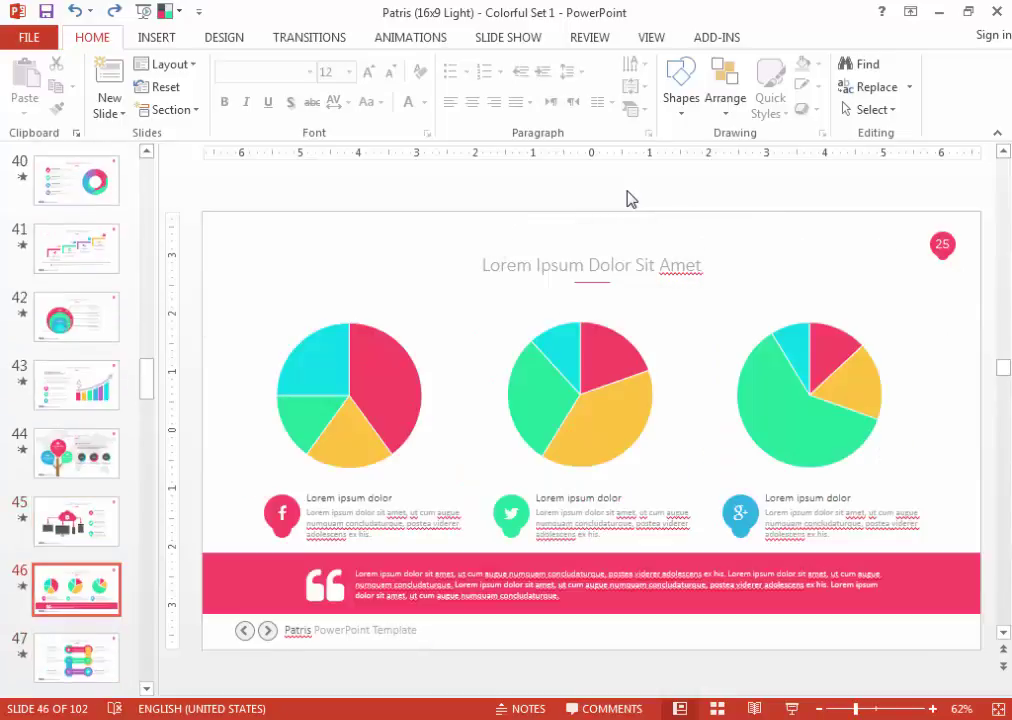
pyautogui.press('Up')
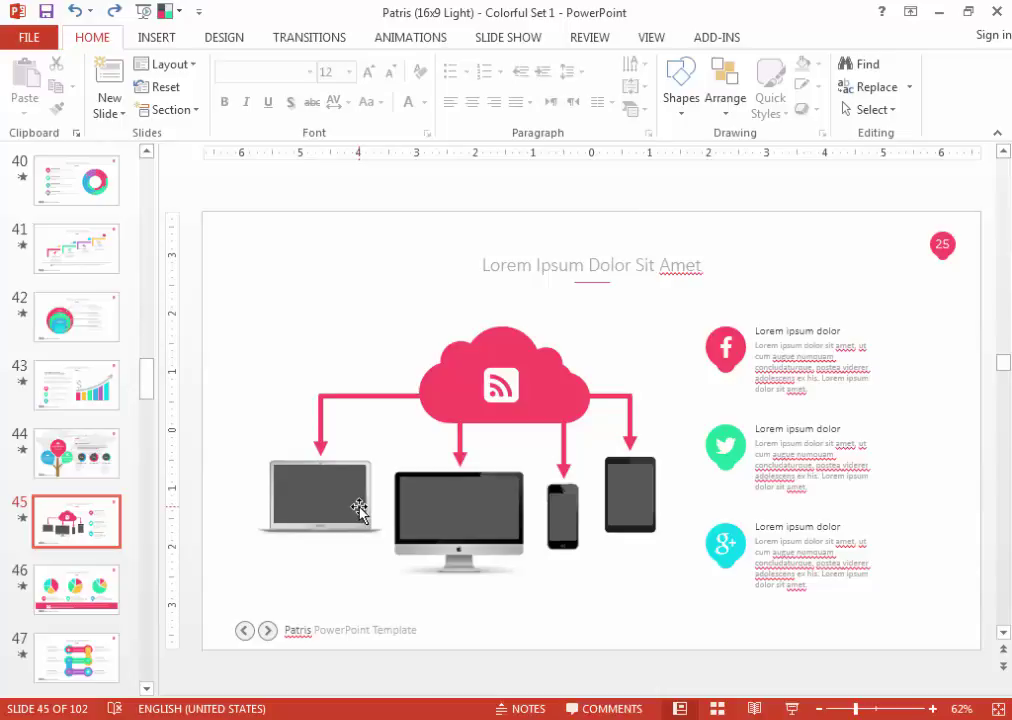
pyautogui.scroll(4, 358, 508)
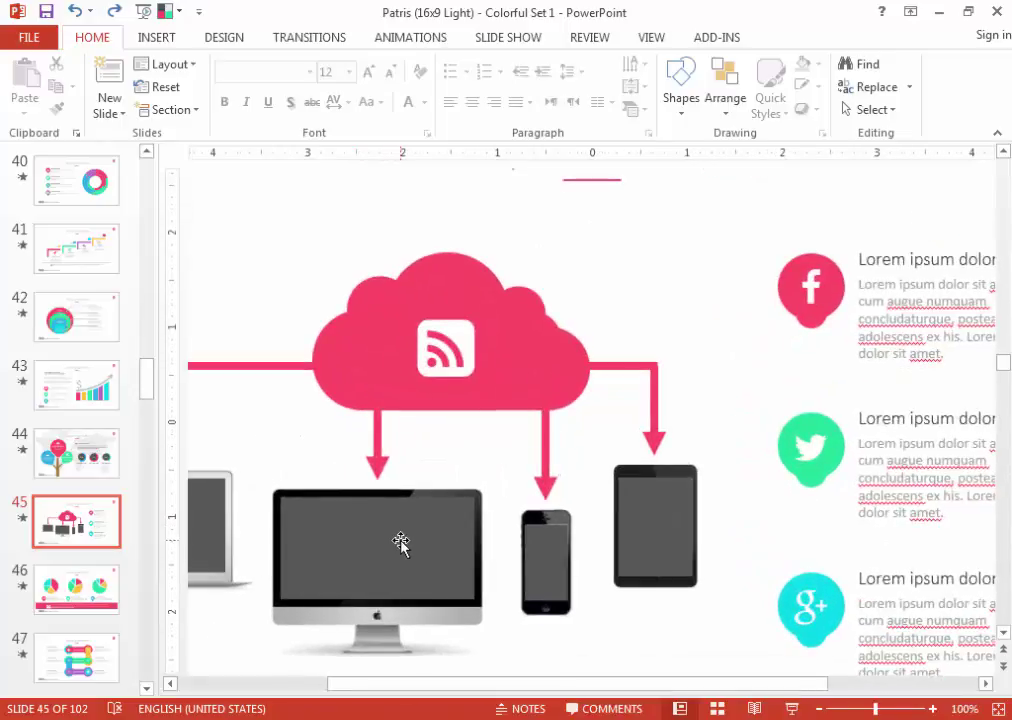
# Fill the monitor screen with the ipad-605439 photo.
pyautogui.click(398, 537)
pyautogui.click(580, 657)
pyautogui.click(403, 539)
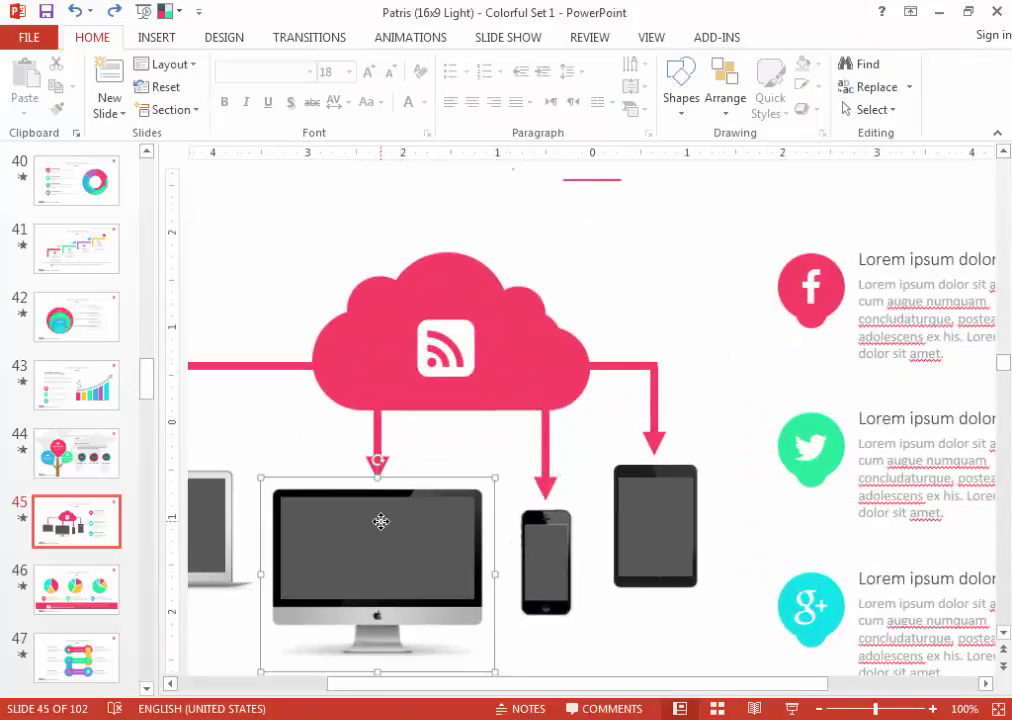
pyautogui.click(384, 524)
pyautogui.click(412, 64)
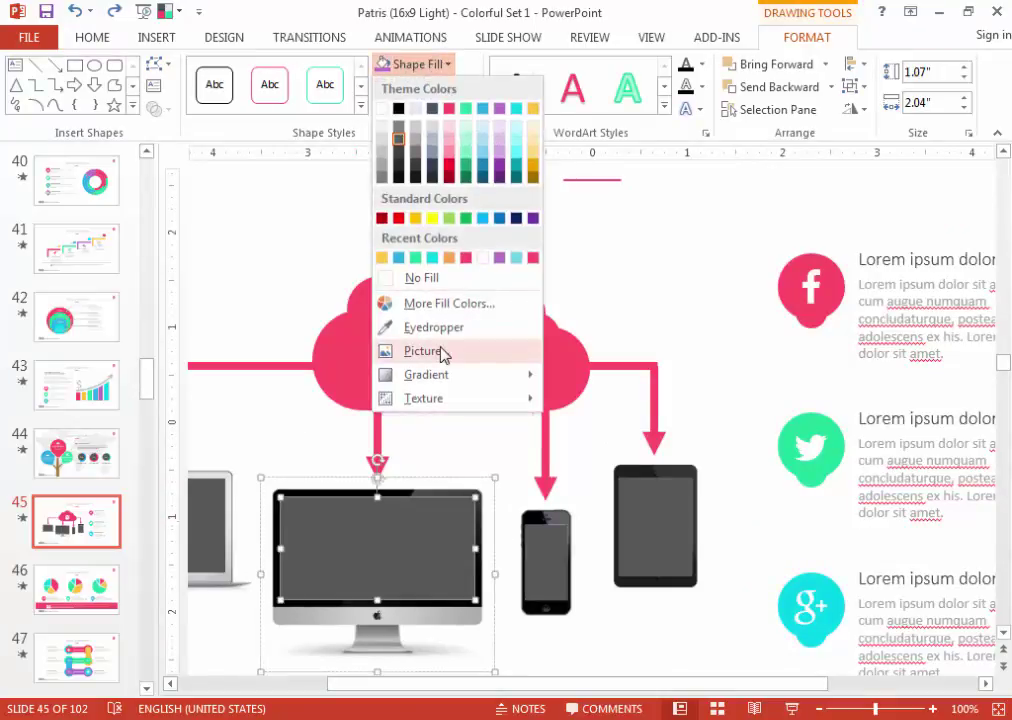
pyautogui.click(443, 353)
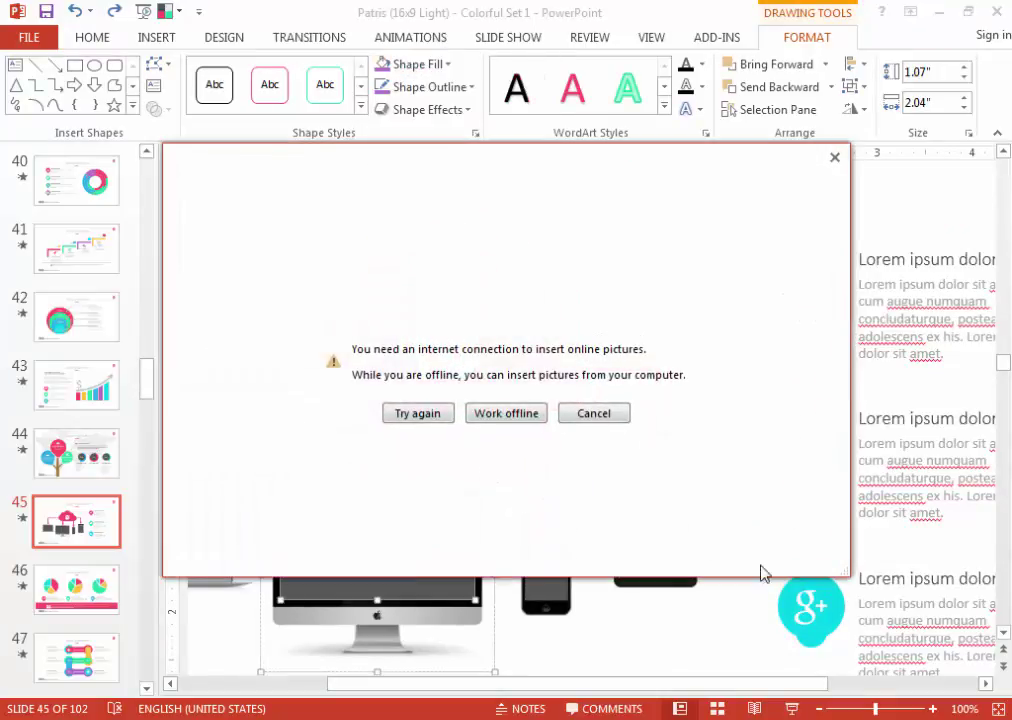
pyautogui.click(502, 414)
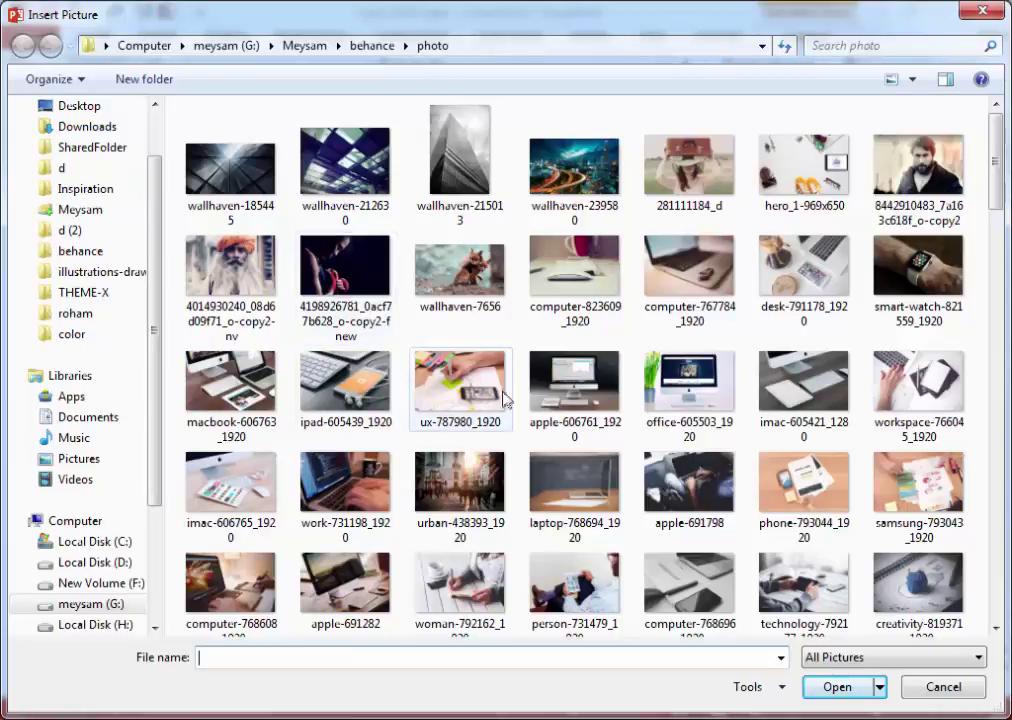
pyautogui.doubleClick(375, 393)
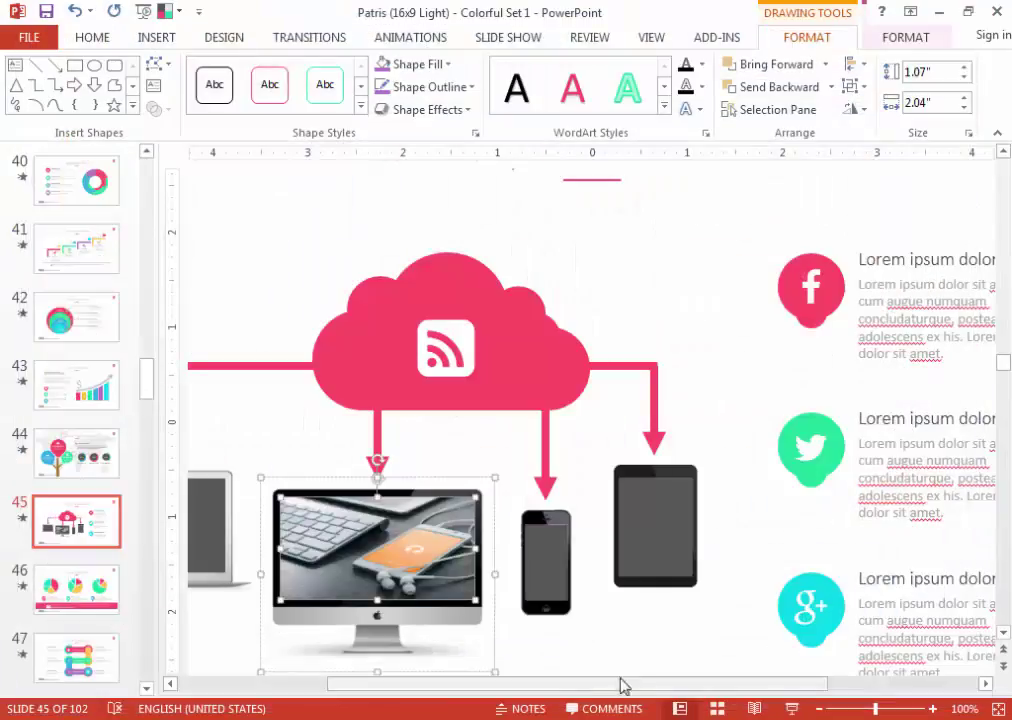
# Fill the laptop screen with the staircase photo.
pyautogui.moveTo(527, 684); pyautogui.dragTo(433, 684)
pyautogui.click(337, 533)
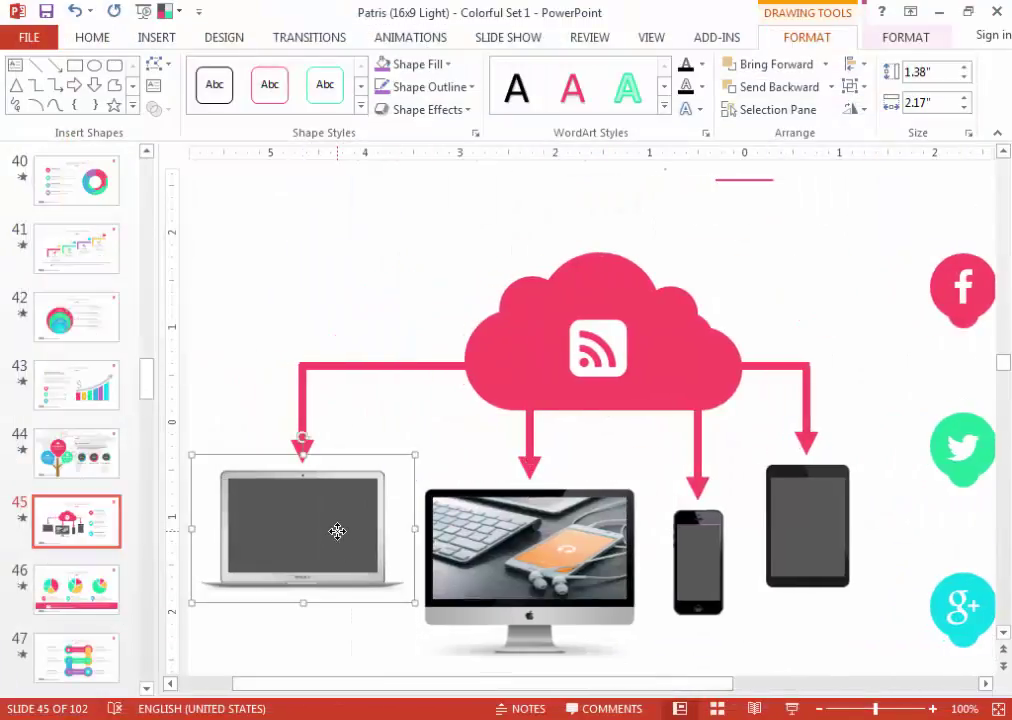
pyautogui.click(430, 64)
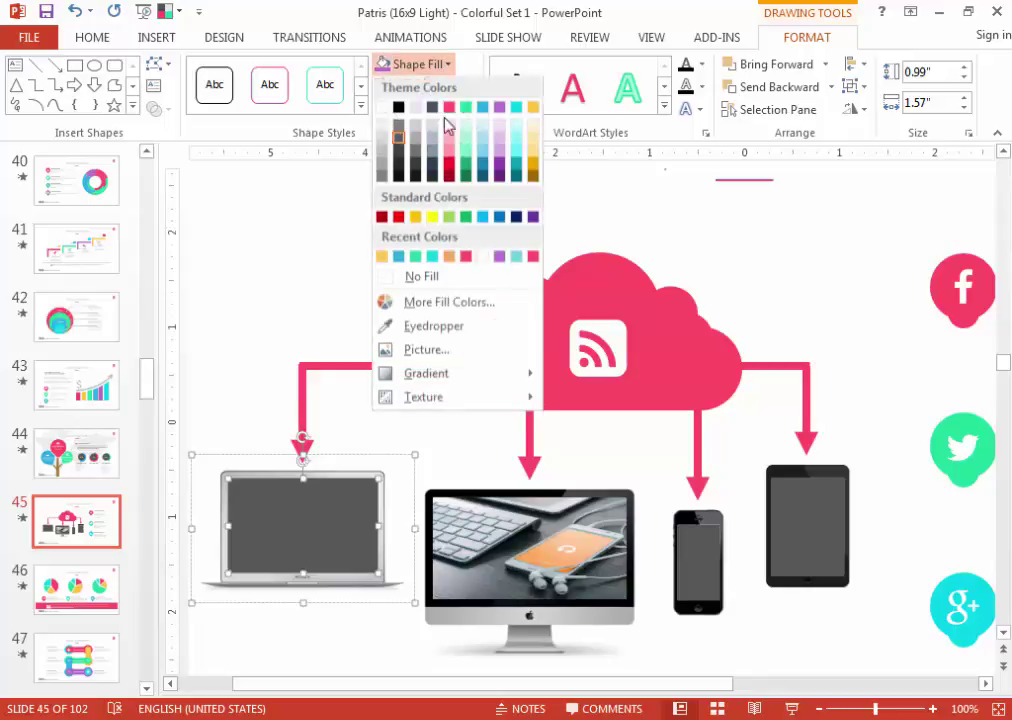
pyautogui.click(440, 351)
pyautogui.click(513, 420)
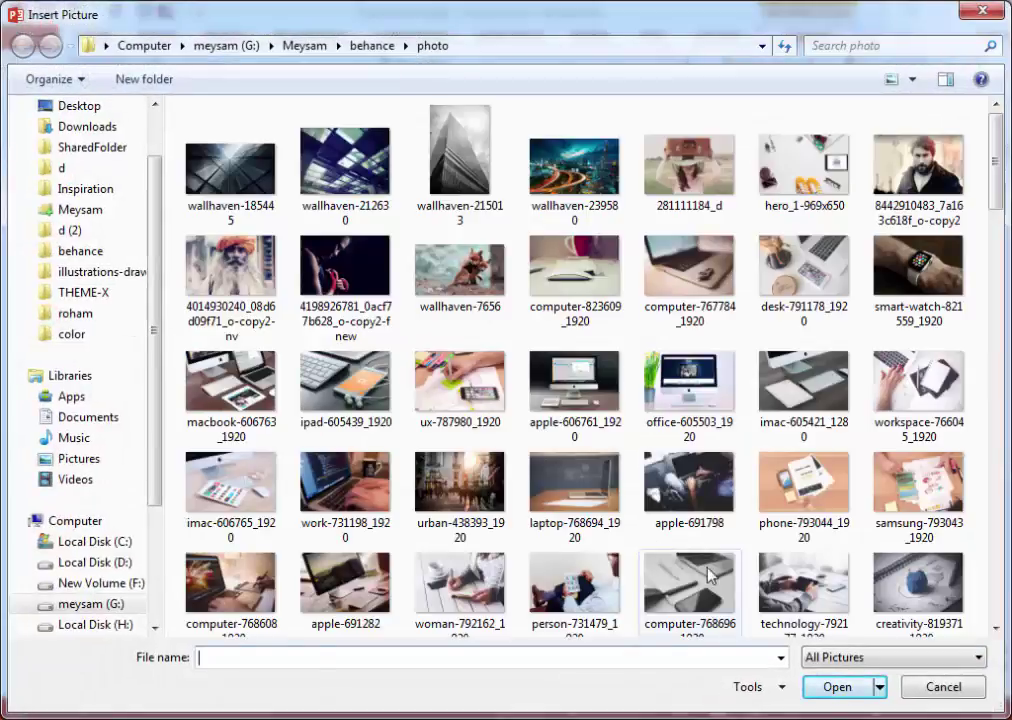
pyautogui.click(710, 573)
pyautogui.scroll(-3, 710, 573)
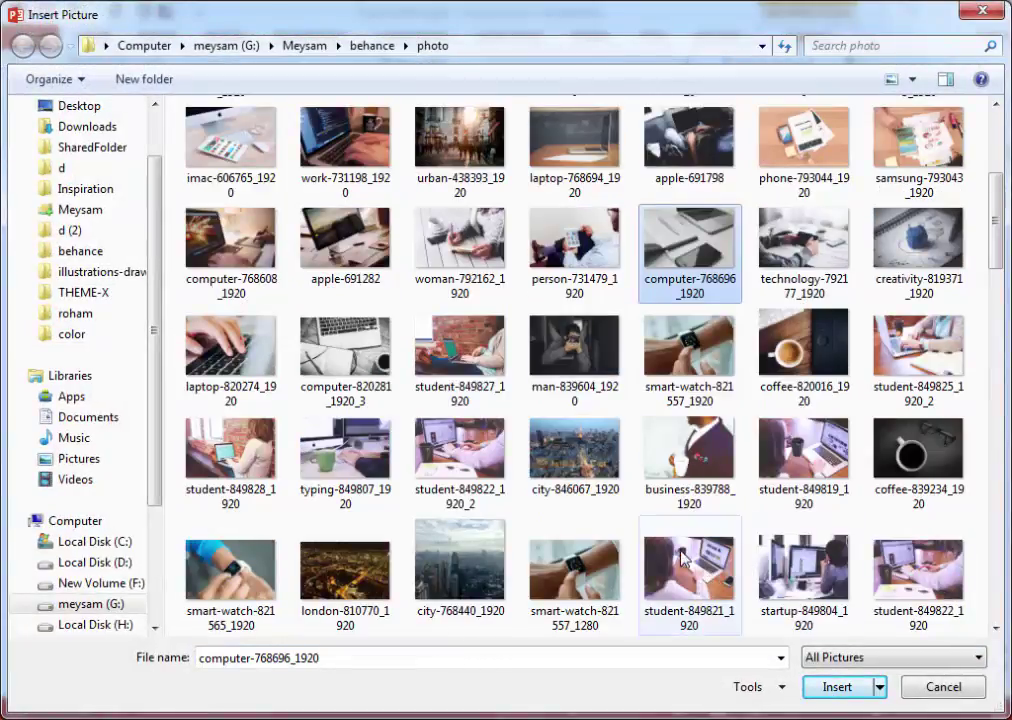
pyautogui.scroll(-4, 549, 570)
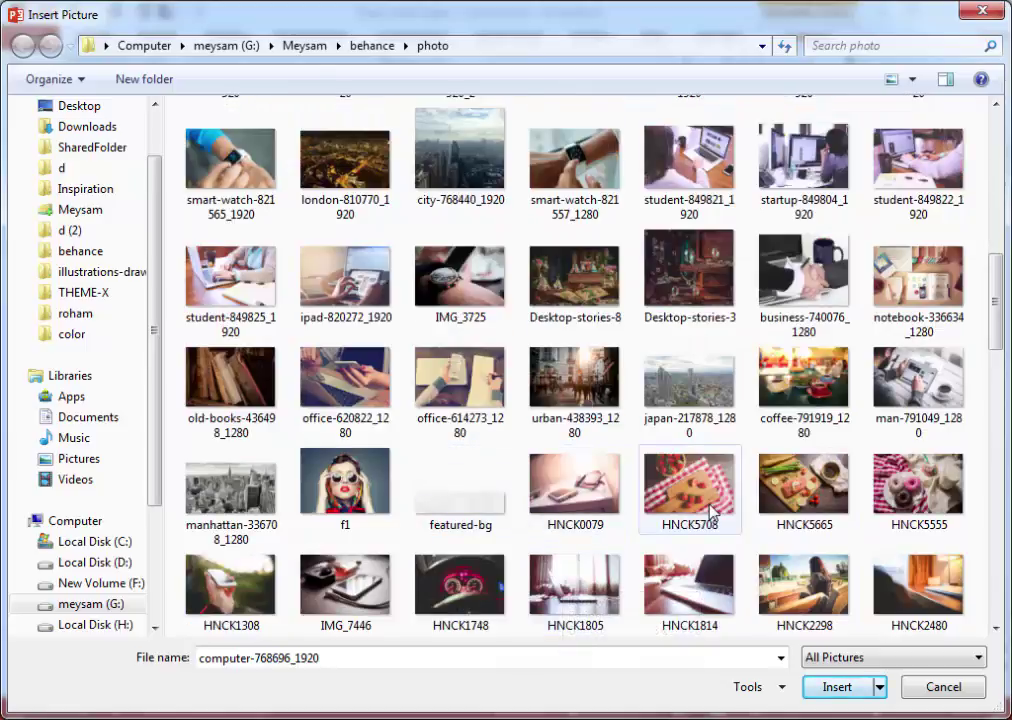
pyautogui.scroll(-5, 548, 596)
pyautogui.doubleClick(578, 289)
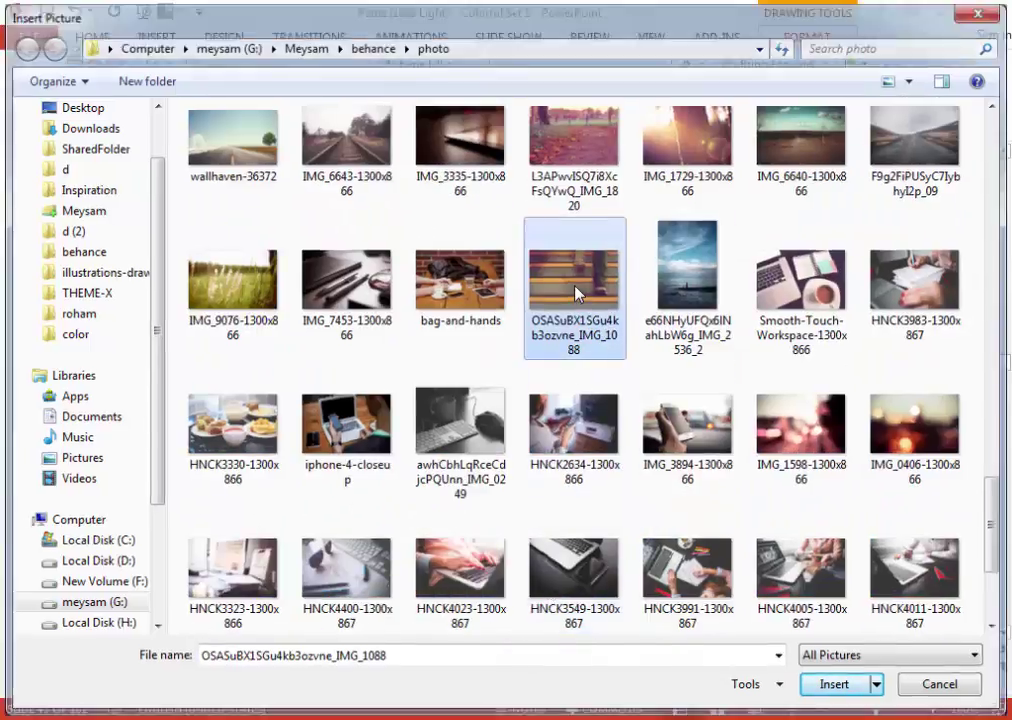
# Fill the phone screen with the screen-2-6-overview image from the mobile ui kit folder.
pyautogui.click(707, 552)
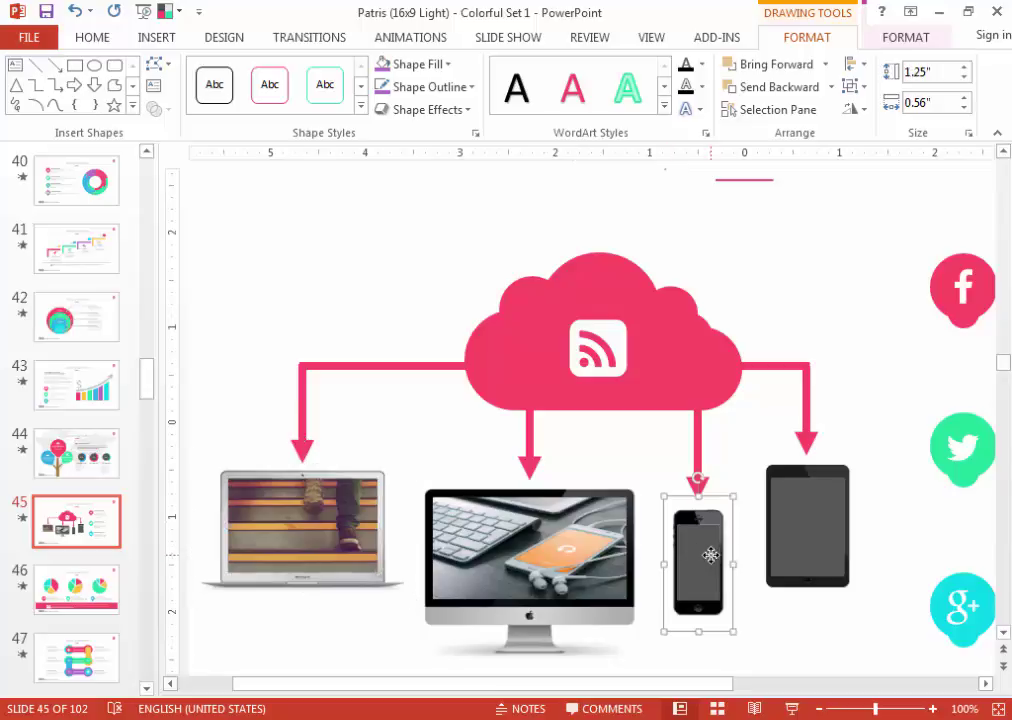
pyautogui.click(412, 64)
pyautogui.click(430, 350)
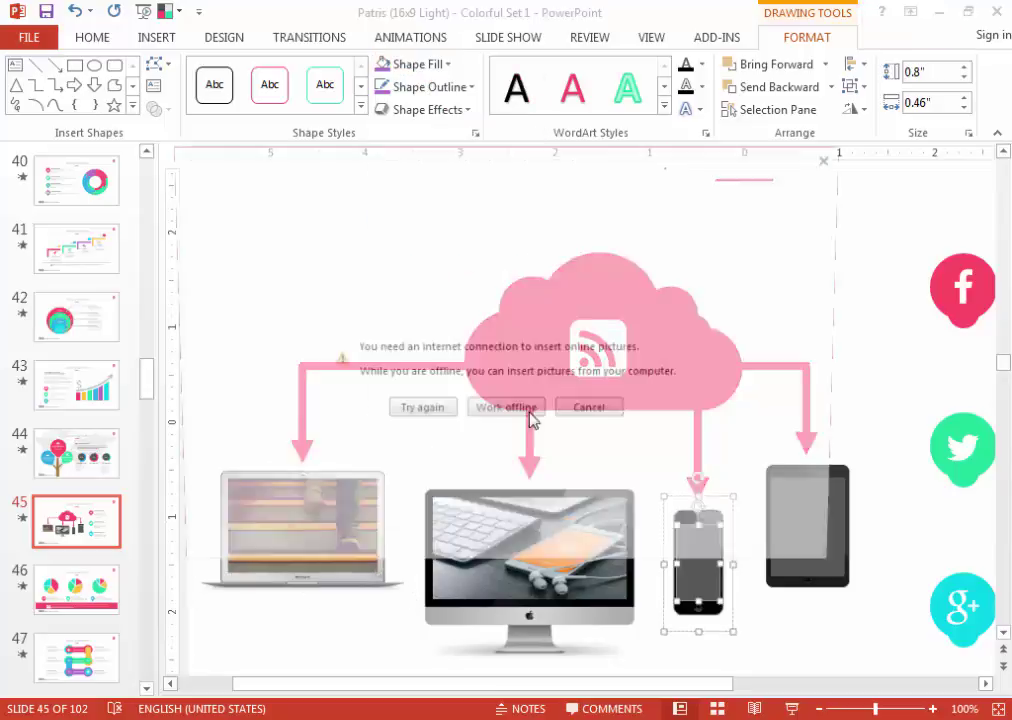
pyautogui.click(506, 413)
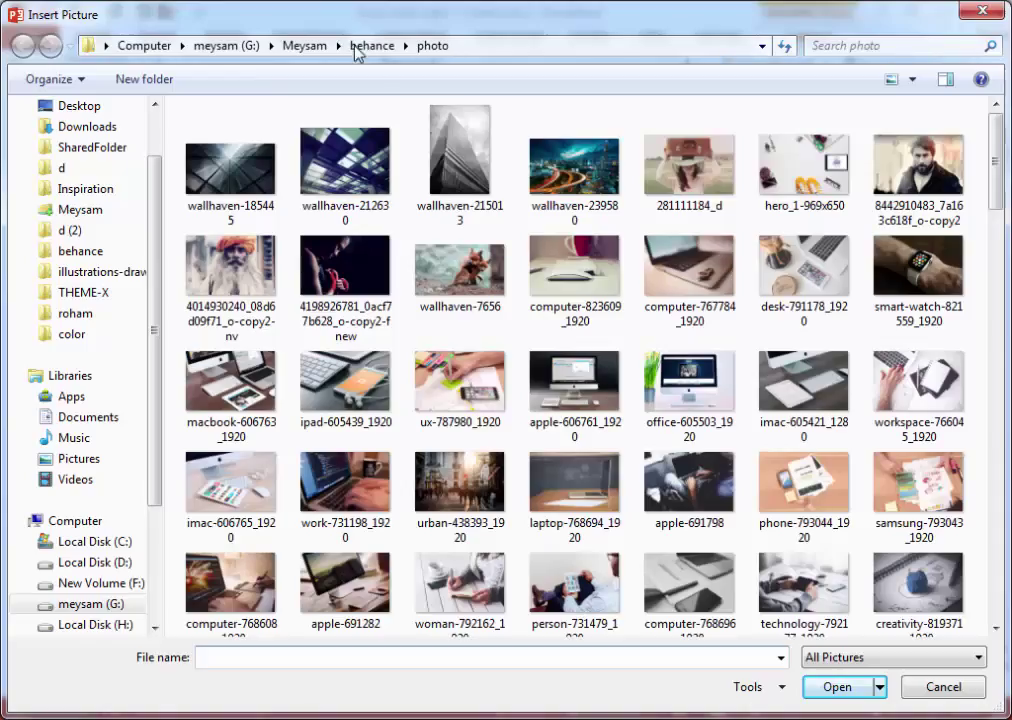
pyautogui.click(368, 47)
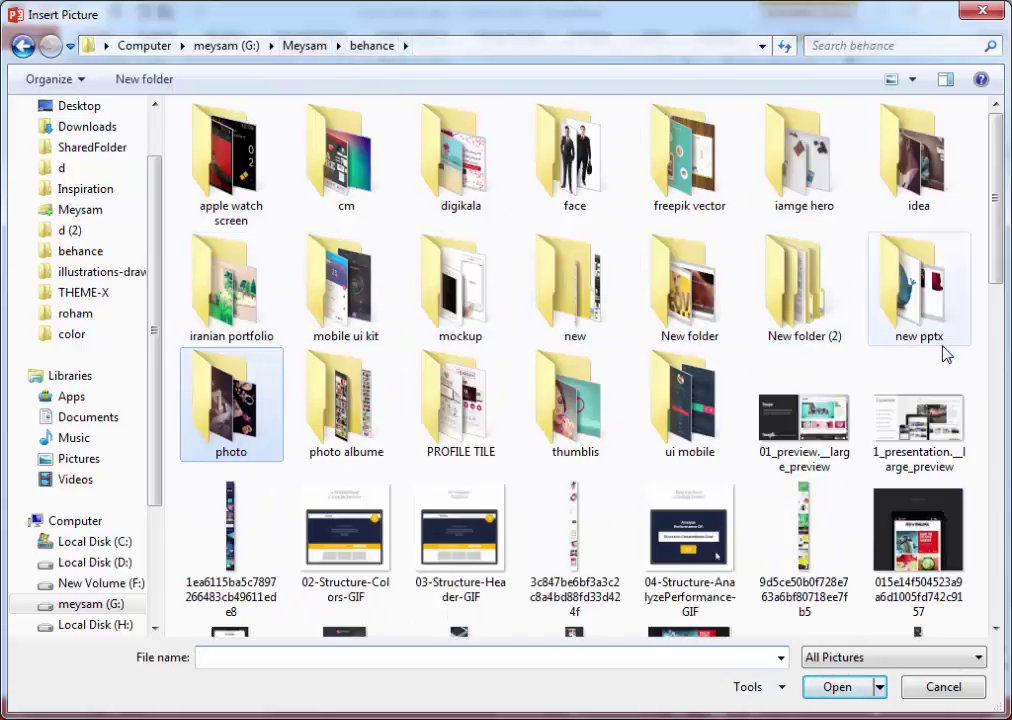
pyautogui.doubleClick(345, 290)
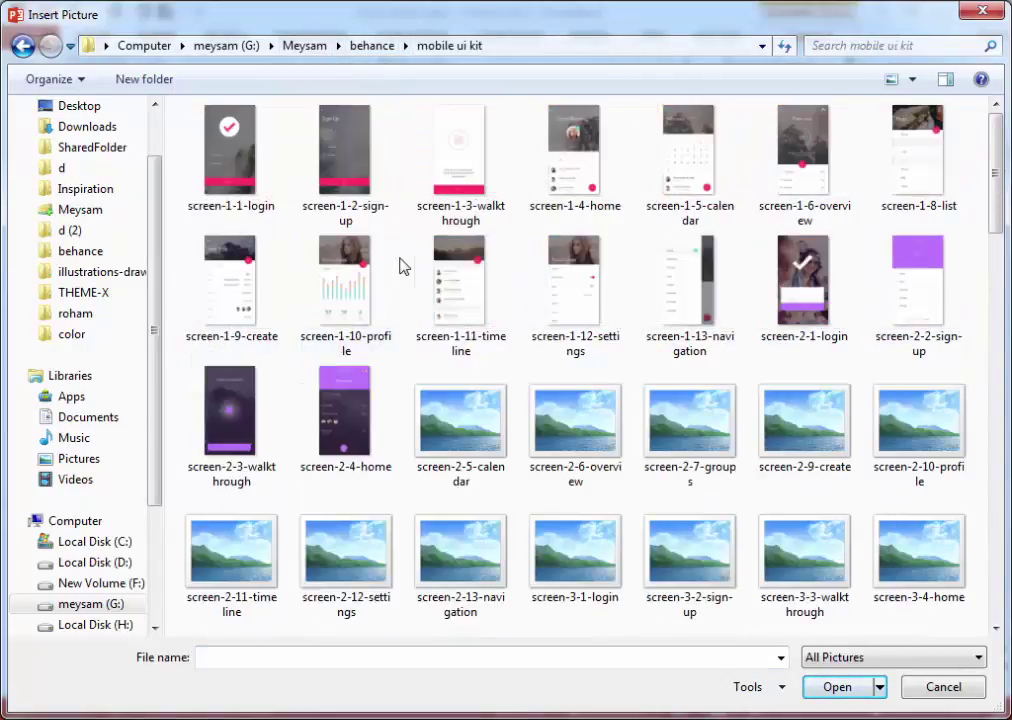
pyautogui.doubleClick(573, 415)
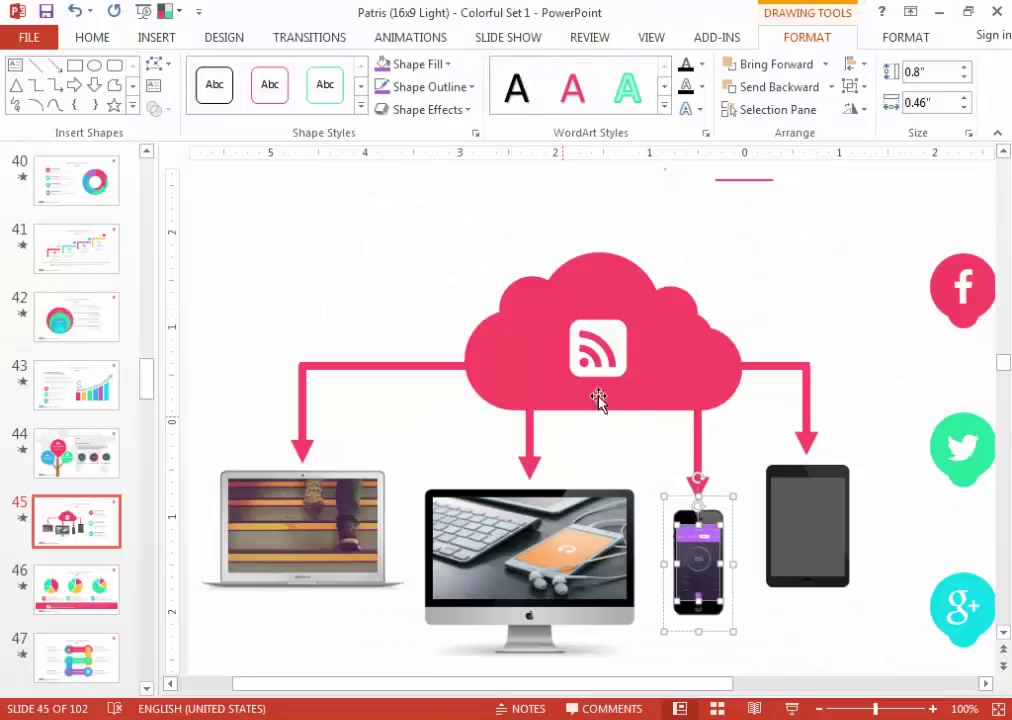
# Fill the tablet screen with the preview_590x1728 image from the behance folder.
pyautogui.click(793, 570)
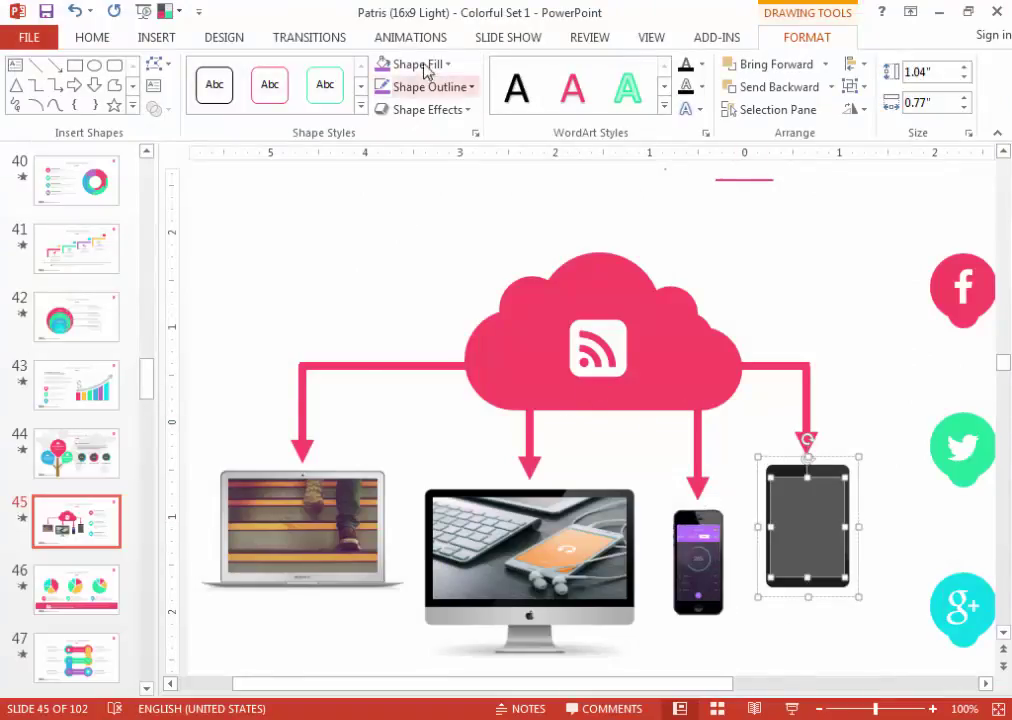
pyautogui.click(413, 64)
pyautogui.click(440, 353)
pyautogui.click(566, 412)
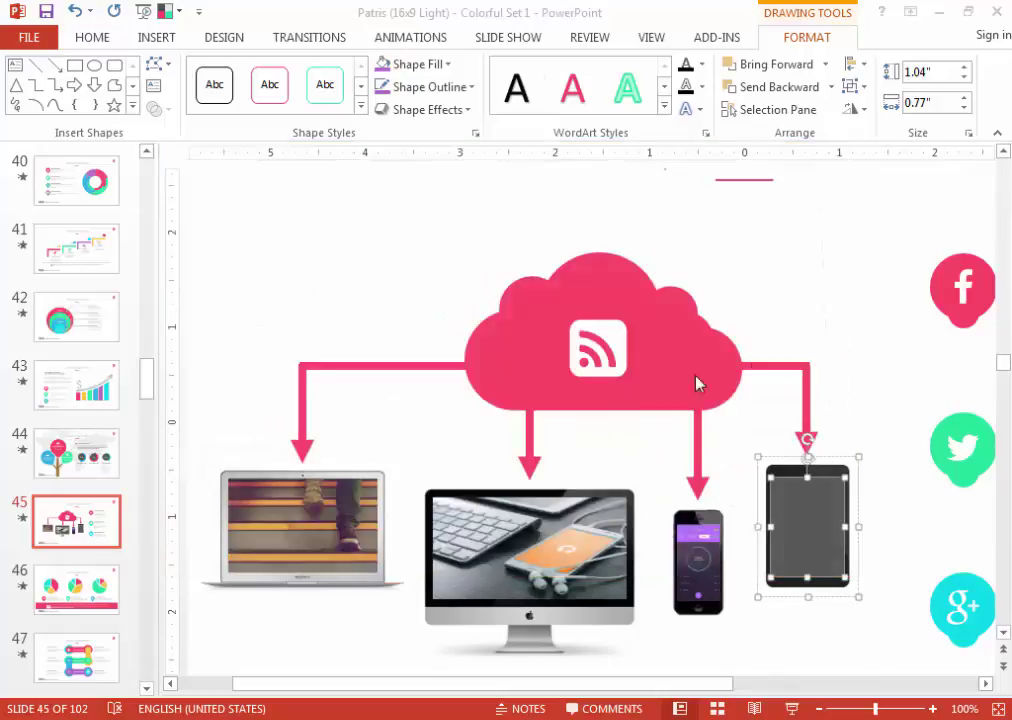
pyautogui.click(387, 46)
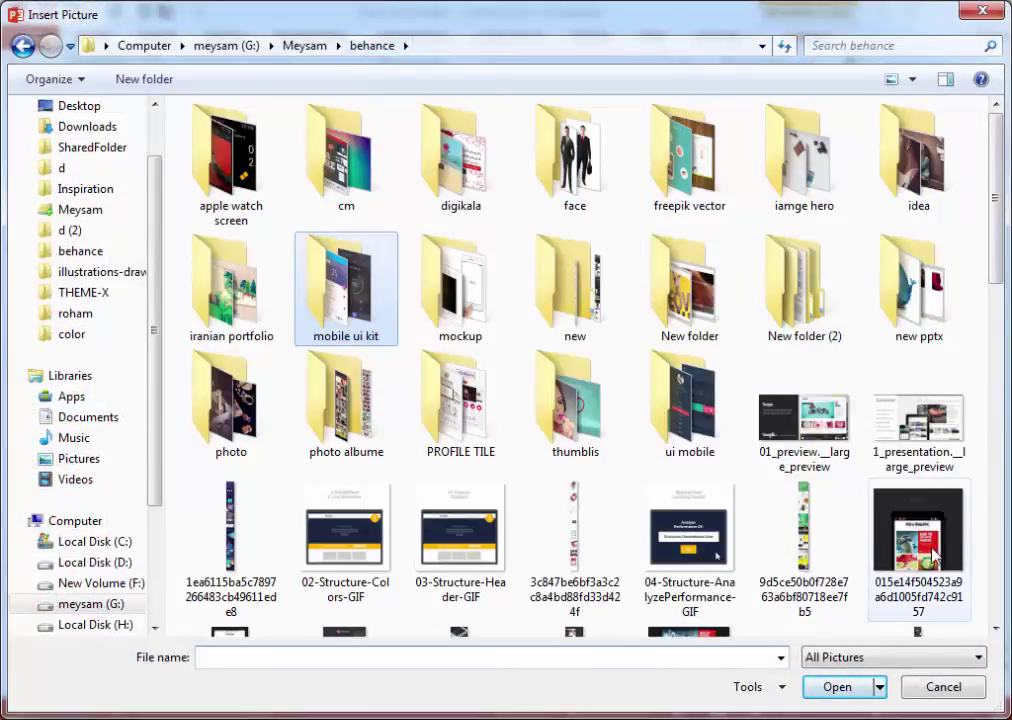
pyautogui.moveTo(995, 230); pyautogui.dragTo(990, 413)
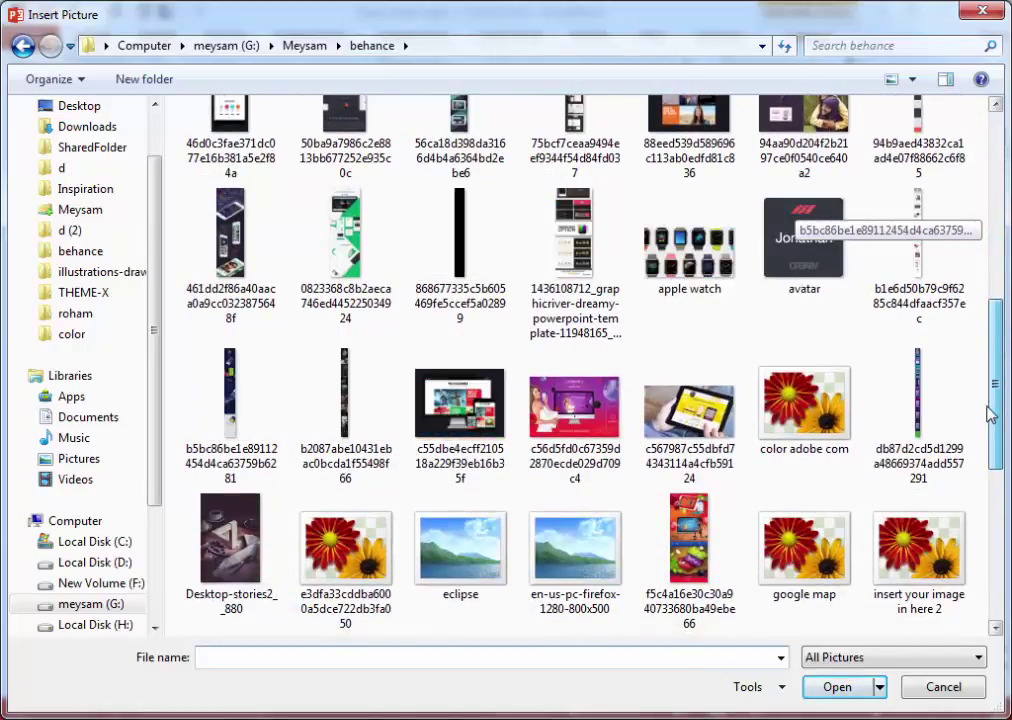
pyautogui.moveTo(990, 413); pyautogui.dragTo(987, 474)
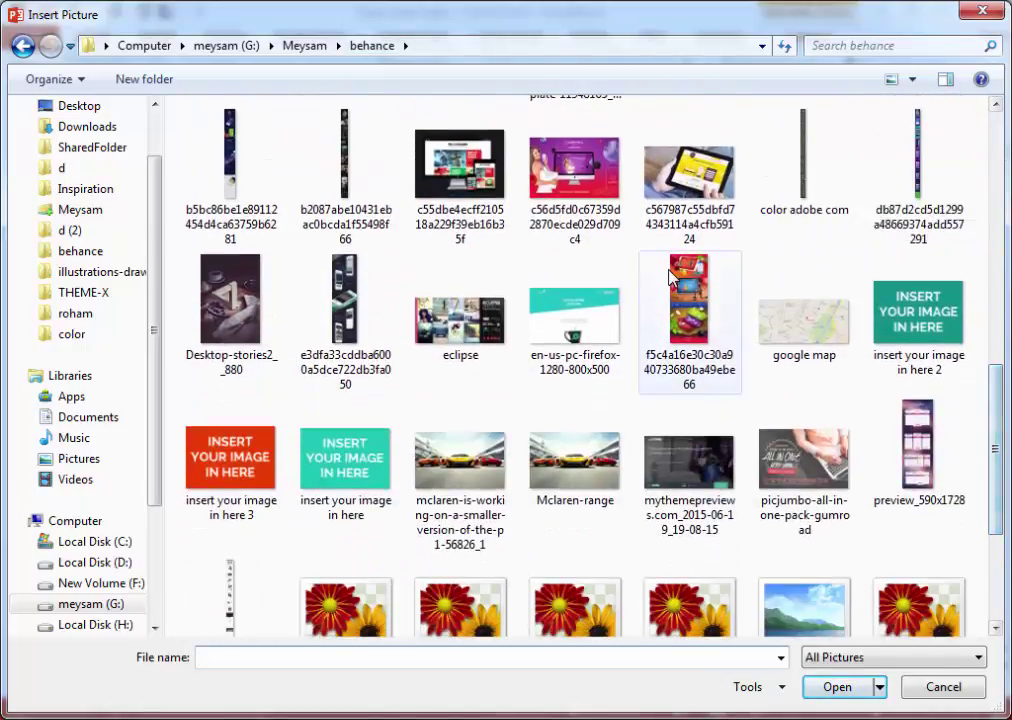
pyautogui.doubleClick(917, 462)
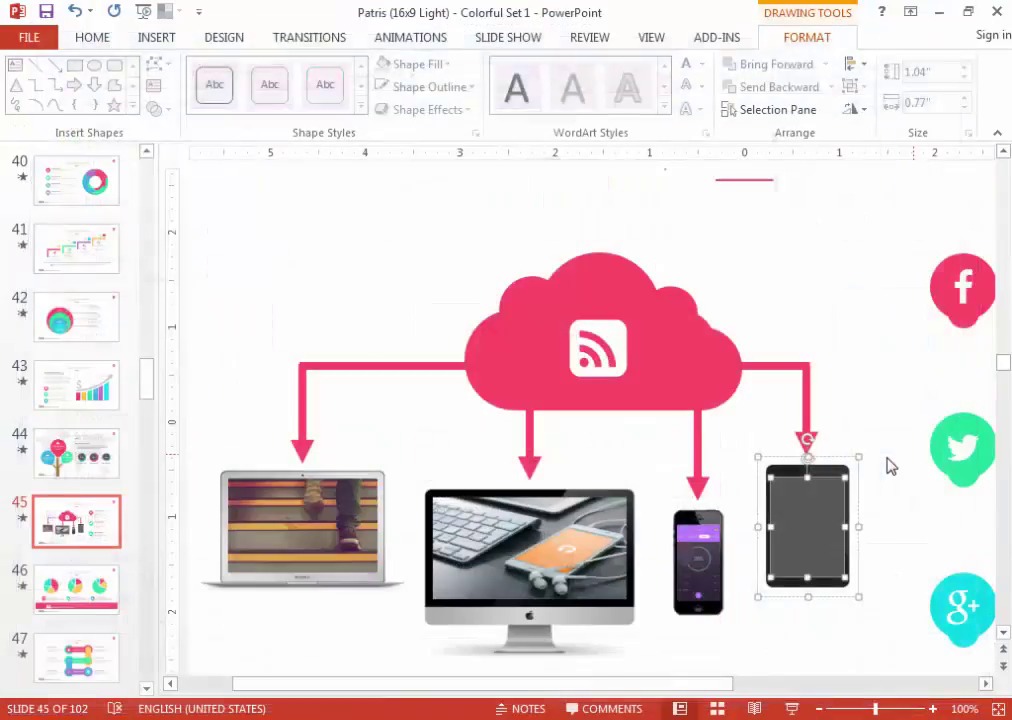
pyautogui.scroll(-1, 734, 632)
pyautogui.scroll(-1, 735, 628)
pyautogui.scroll(-1, 734, 628)
# Go to slide 51 and lower the red flask's liquid to a flat, level surface.
pyautogui.click(734, 628)
pyautogui.scroll(3, 734, 628)
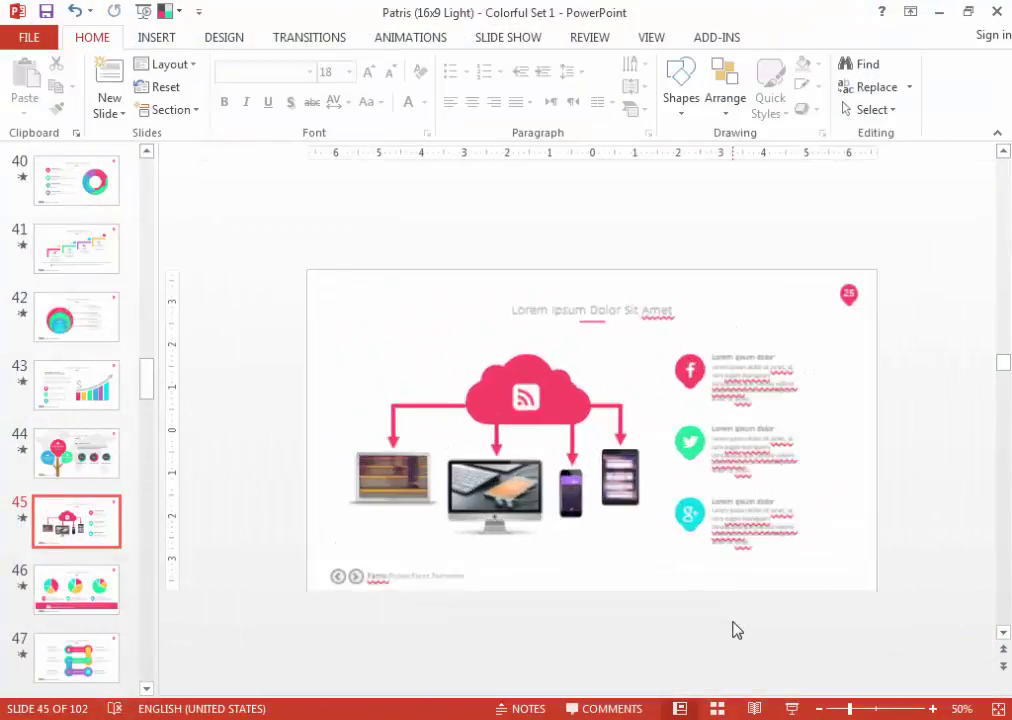
pyautogui.scroll(1, 735, 628)
pyautogui.scroll(-1, 736, 629)
pyautogui.scroll(-1, 734, 628)
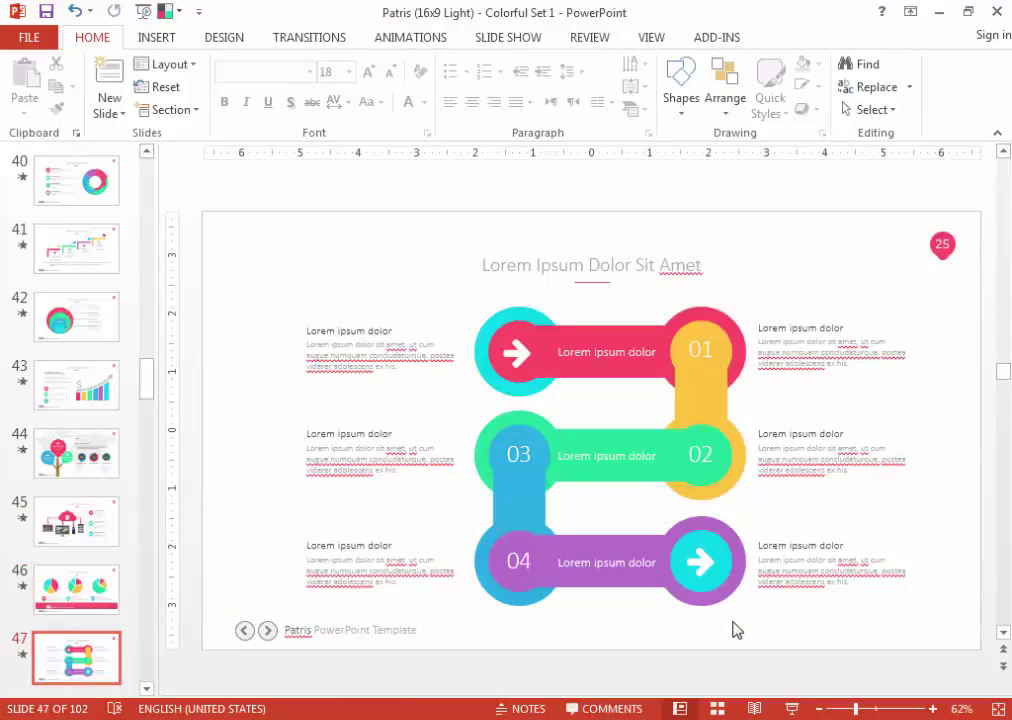
pyautogui.scroll(-1, 736, 629)
pyautogui.scroll(-1, 736, 629)
pyautogui.scroll(-1, 736, 629)
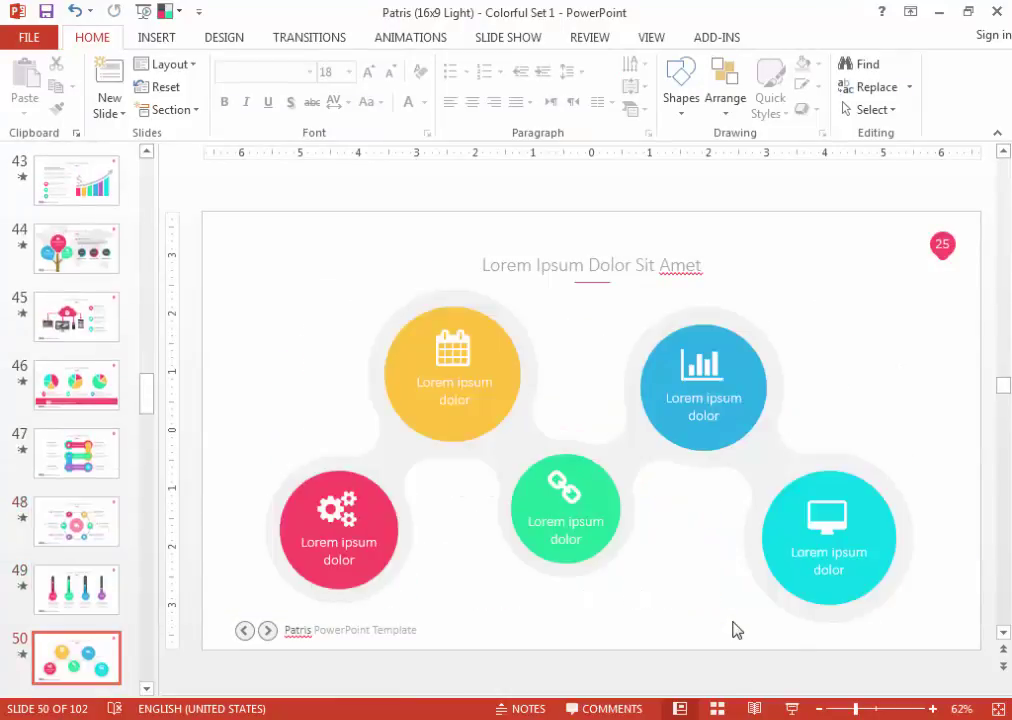
pyautogui.scroll(-2, 736, 629)
pyautogui.scroll(1, 736, 629)
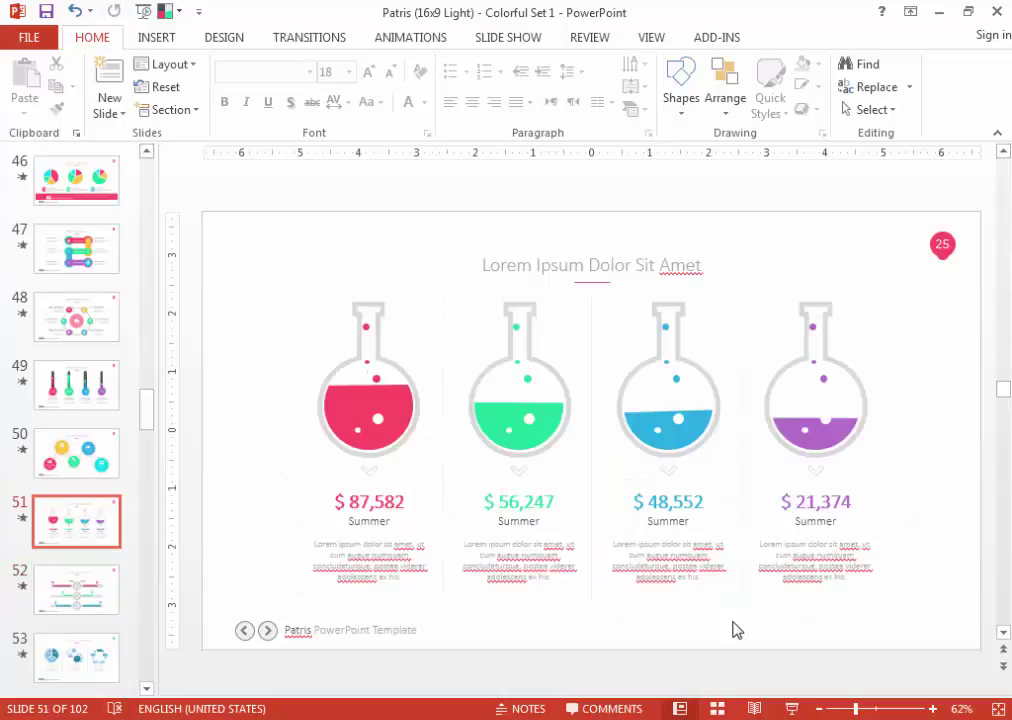
pyautogui.click(350, 402)
pyautogui.doubleClick(350, 401)
pyautogui.scroll(5, 350, 402)
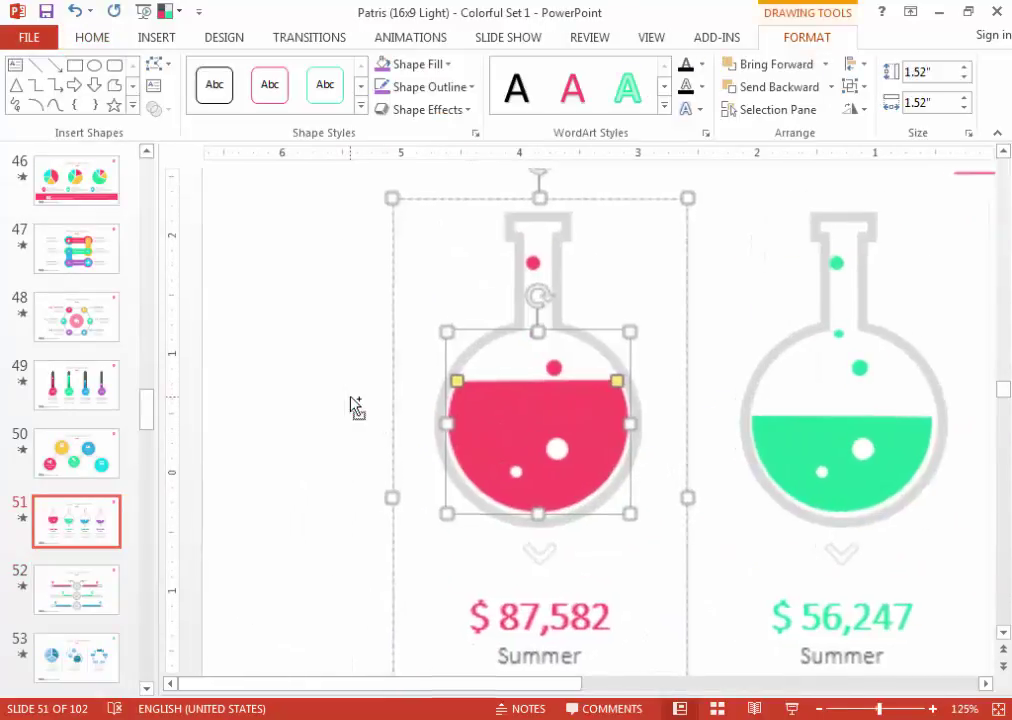
pyautogui.moveTo(459, 385); pyautogui.dragTo(450, 418)
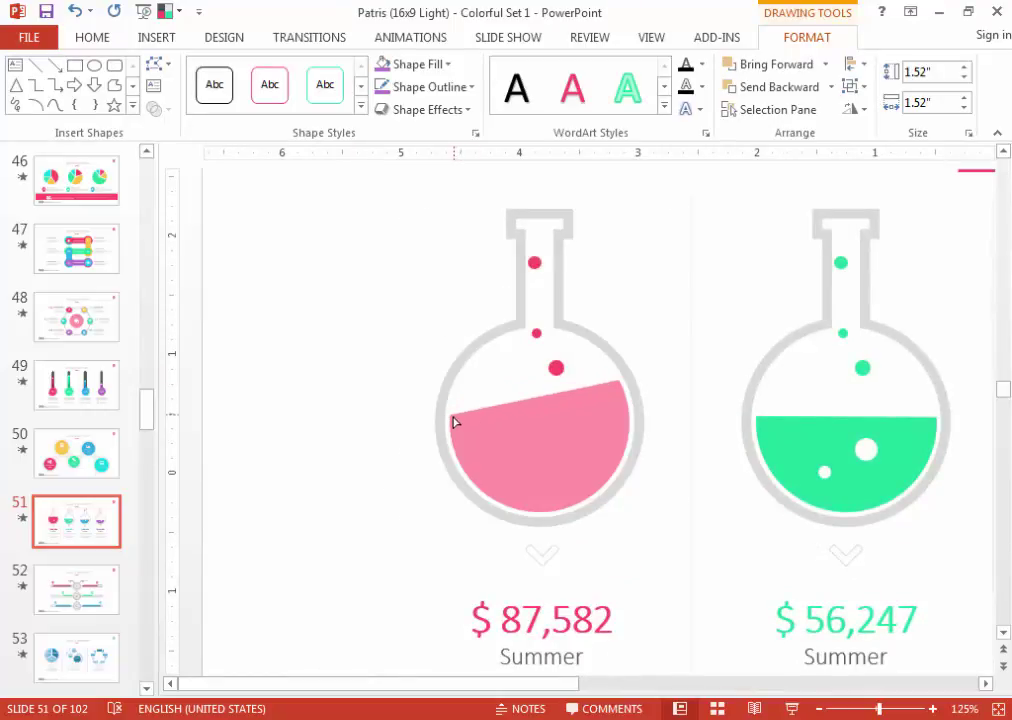
pyautogui.moveTo(619, 383); pyautogui.dragTo(630, 420)
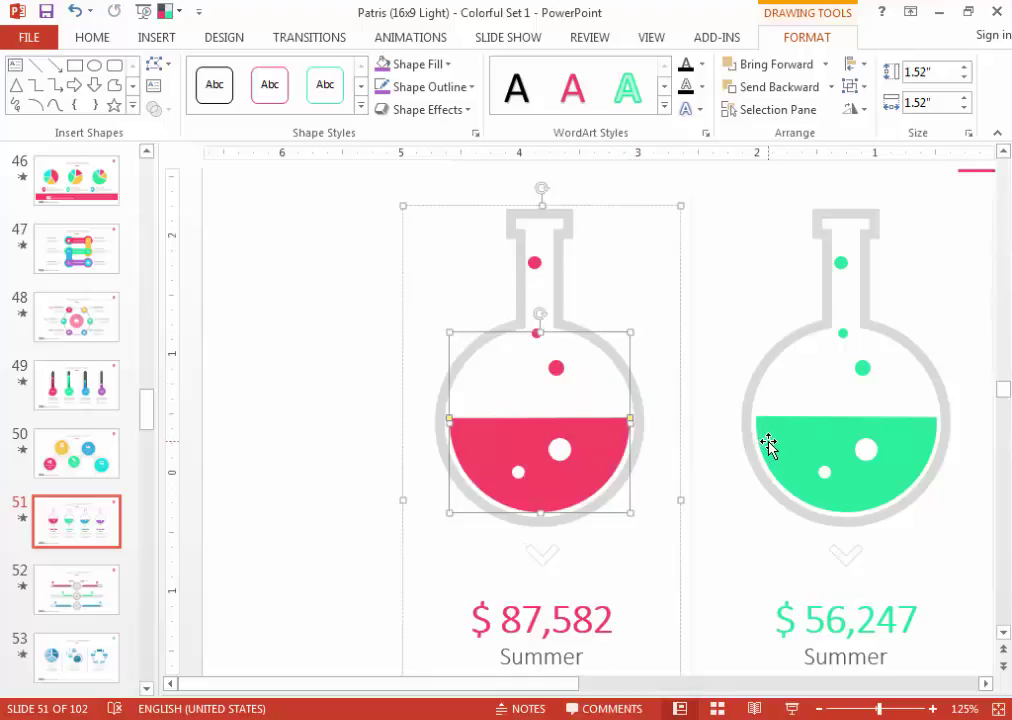
# Raise the green flask's liquid to a higher, level surface.
pyautogui.moveTo(506, 684); pyautogui.dragTo(602, 684)
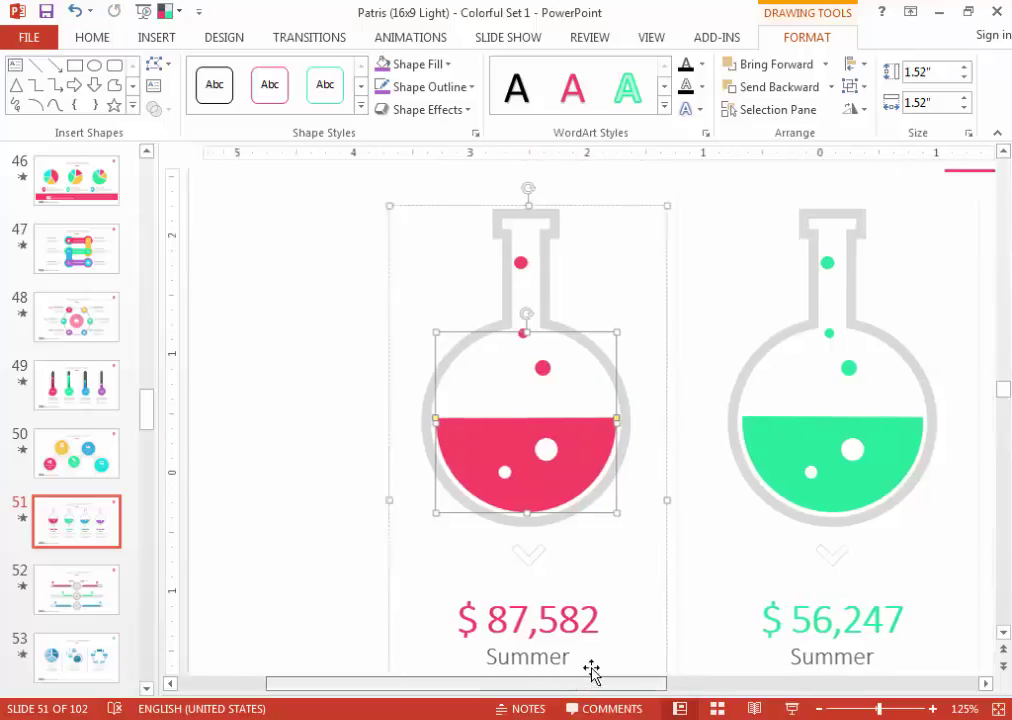
pyautogui.click(604, 430)
pyautogui.click(585, 424)
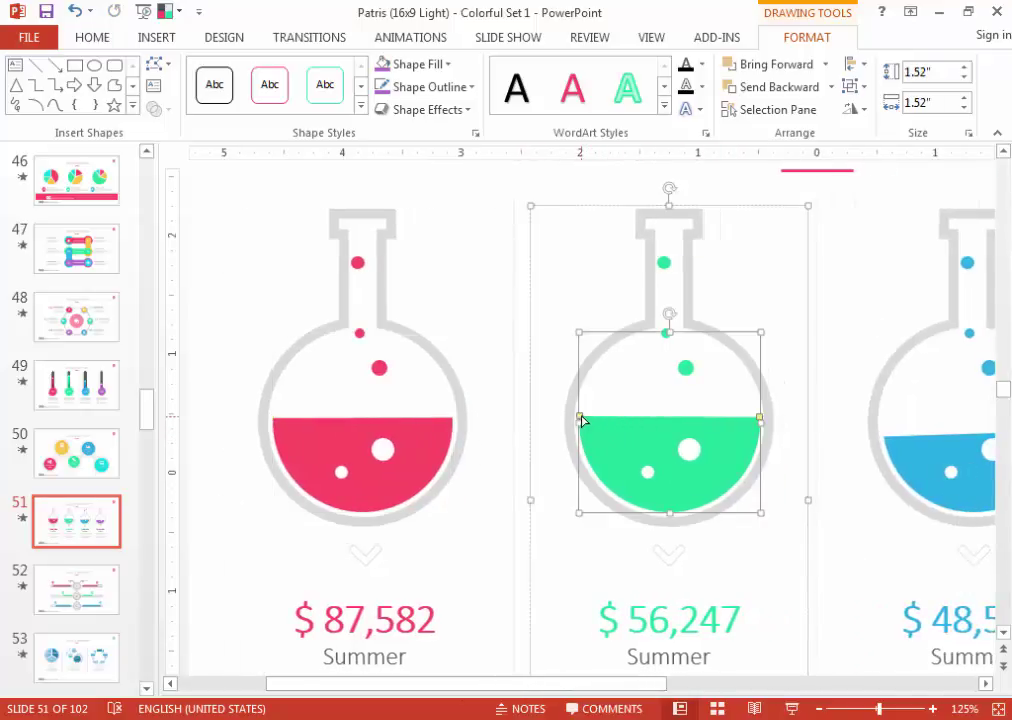
pyautogui.moveTo(583, 421); pyautogui.dragTo(585, 392)
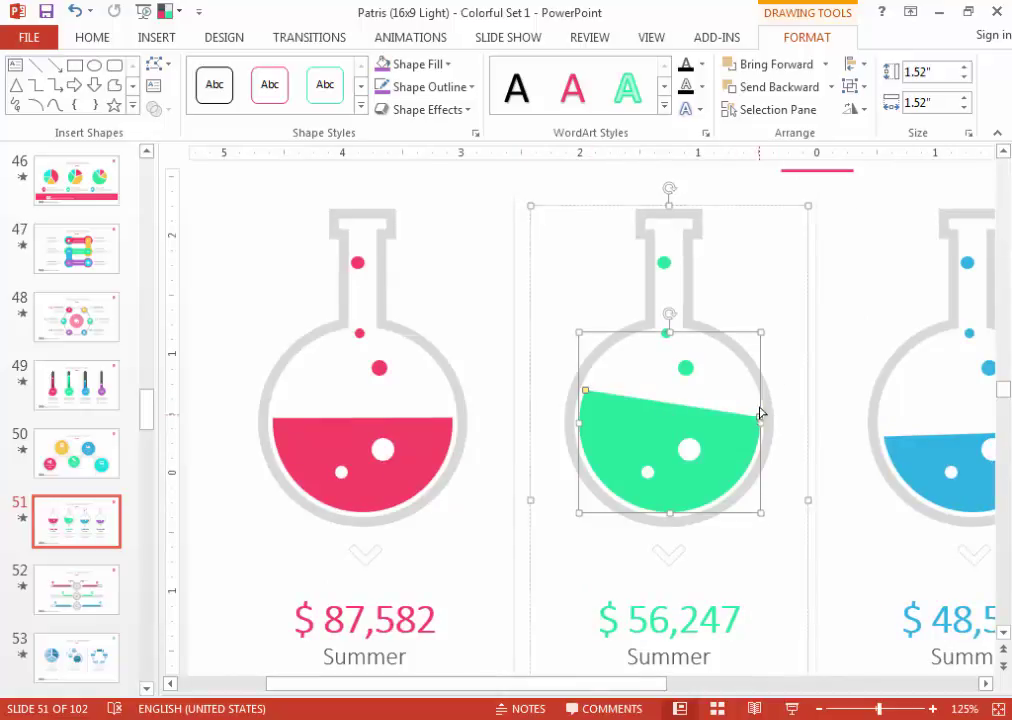
pyautogui.moveTo(760, 413); pyautogui.dragTo(760, 396)
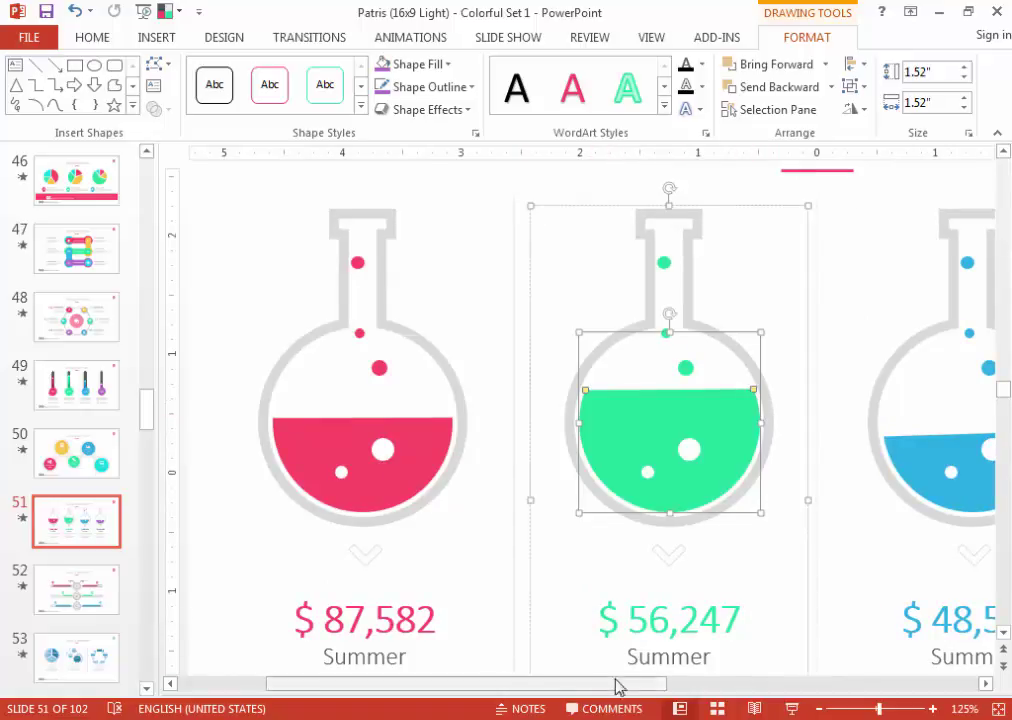
# Raise the blue flask's liquid to a higher, level surface and clear the selection.
pyautogui.moveTo(614, 682); pyautogui.dragTo(705, 682)
pyautogui.click(743, 448)
pyautogui.click(713, 448)
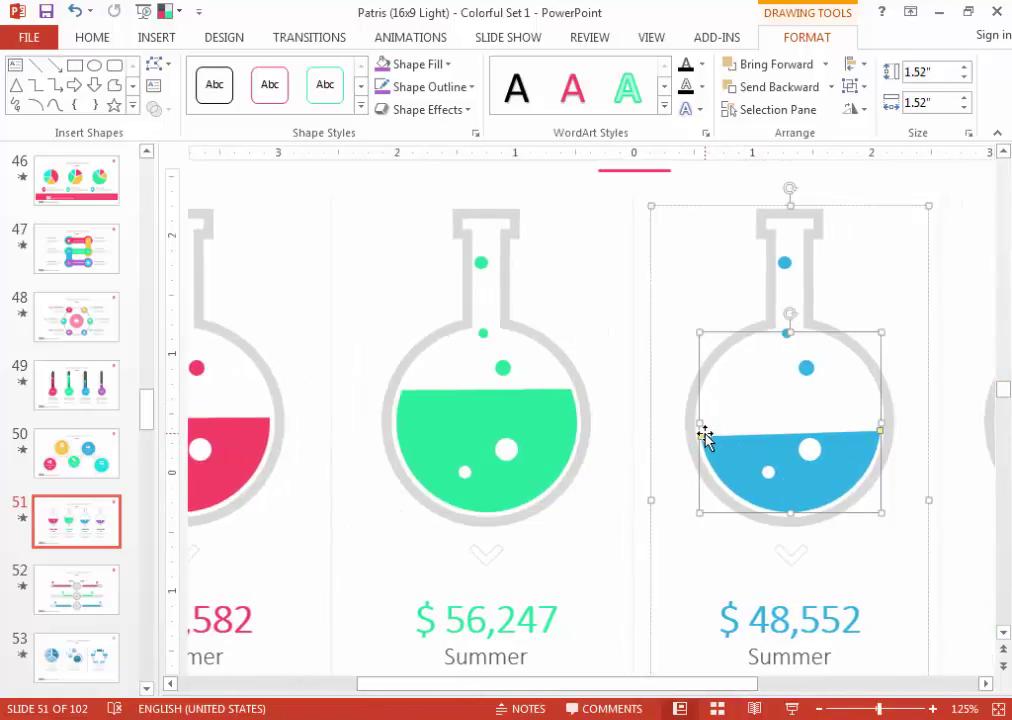
pyautogui.moveTo(702, 438); pyautogui.dragTo(702, 418)
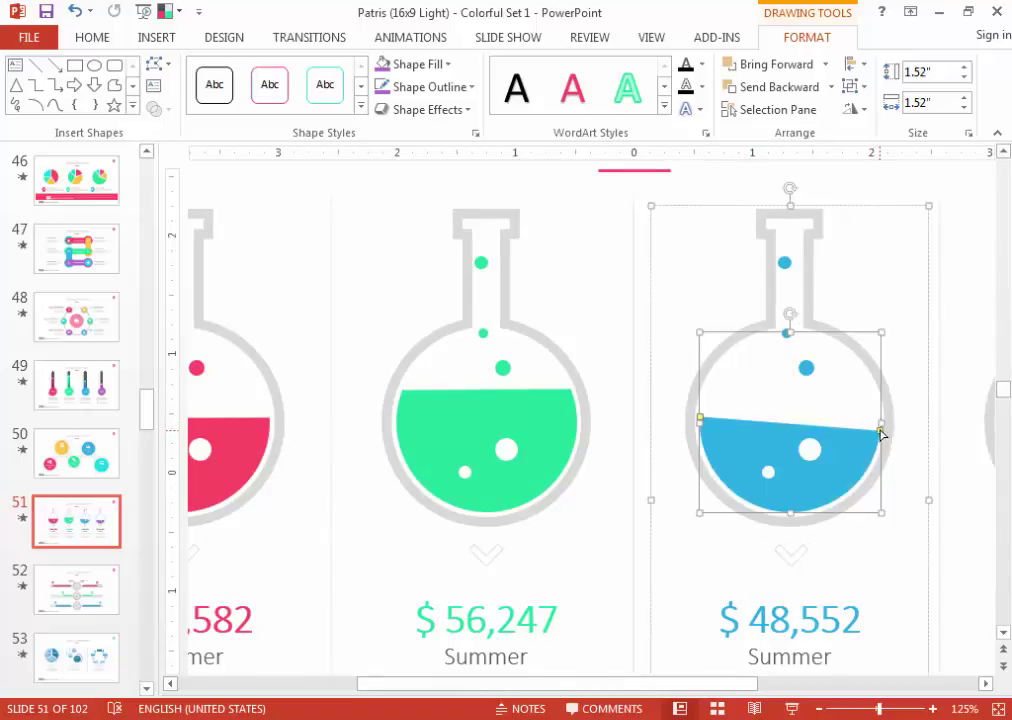
pyautogui.moveTo(882, 433); pyautogui.dragTo(884, 420)
pyautogui.keyDown('ctrl'); pyautogui.scroll(-5, 820, 470); pyautogui.keyUp('ctrl')
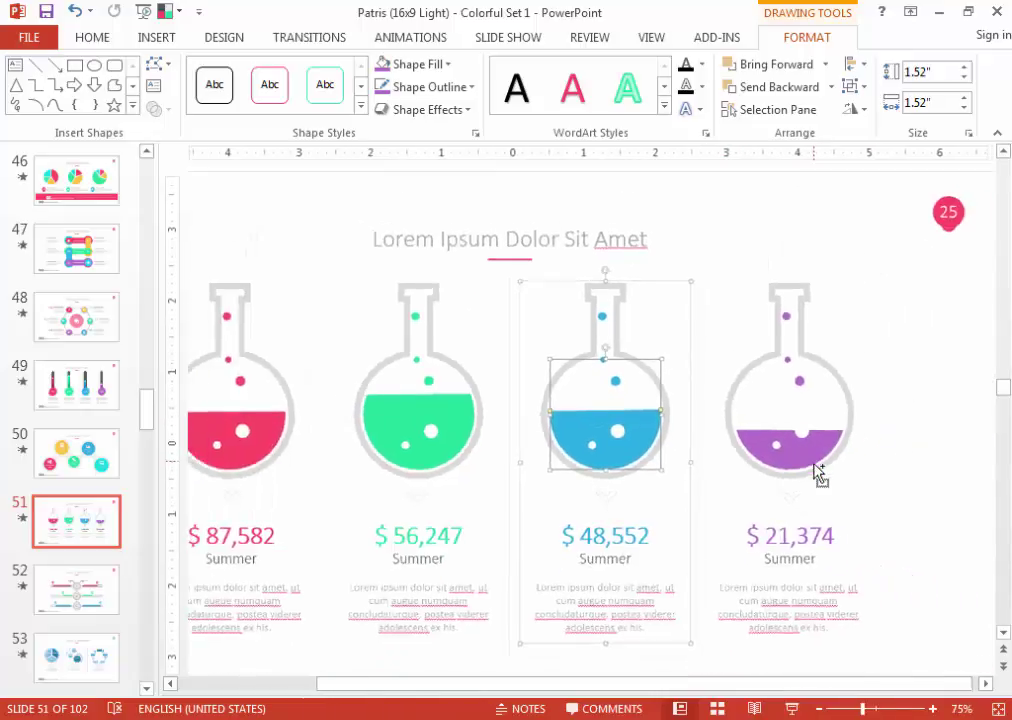
pyautogui.keyDown('ctrl'); pyautogui.scroll(-1, 820, 475); pyautogui.keyUp('ctrl')
pyautogui.click(802, 612)
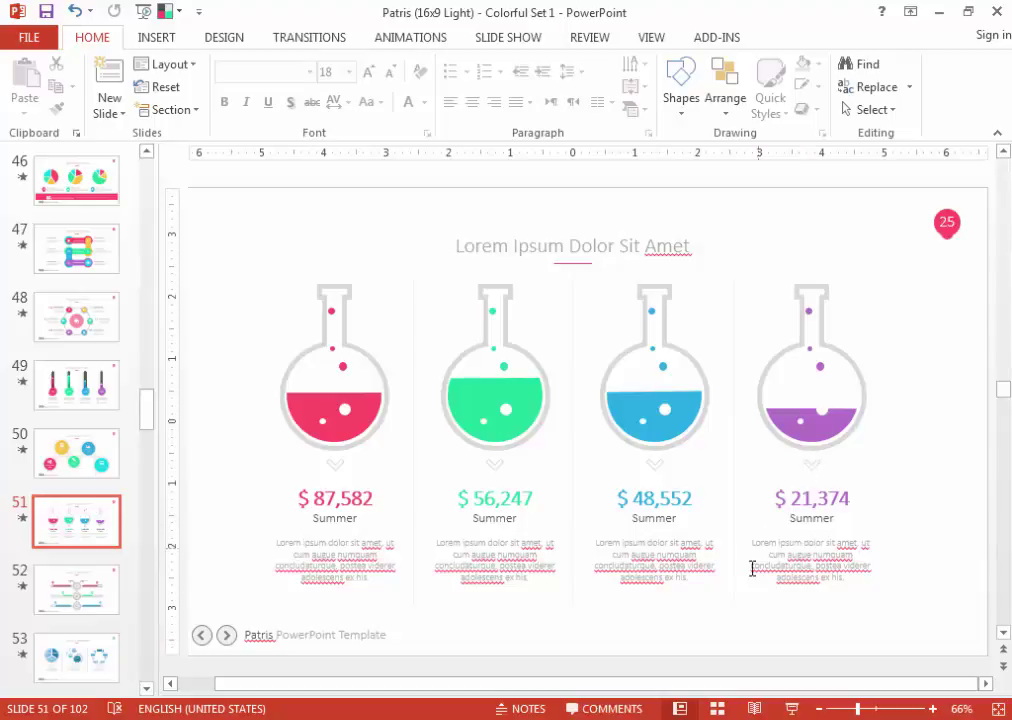
# Fill slide 54's grey placeholder with the keyboard-and-smartphone (ipad) photo from the photo folder.
pyautogui.scroll(-1, 722, 575)
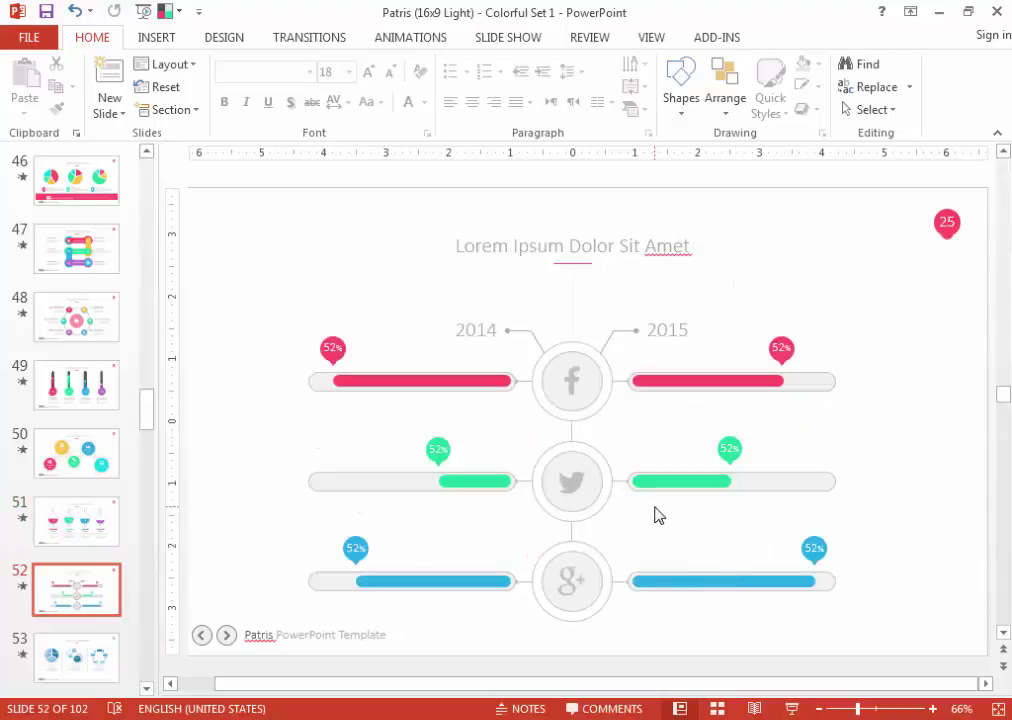
pyautogui.scroll(1, 658, 515)
pyautogui.scroll(-1, 643, 535)
pyautogui.scroll(-1, 643, 553)
pyautogui.scroll(-1, 643, 553)
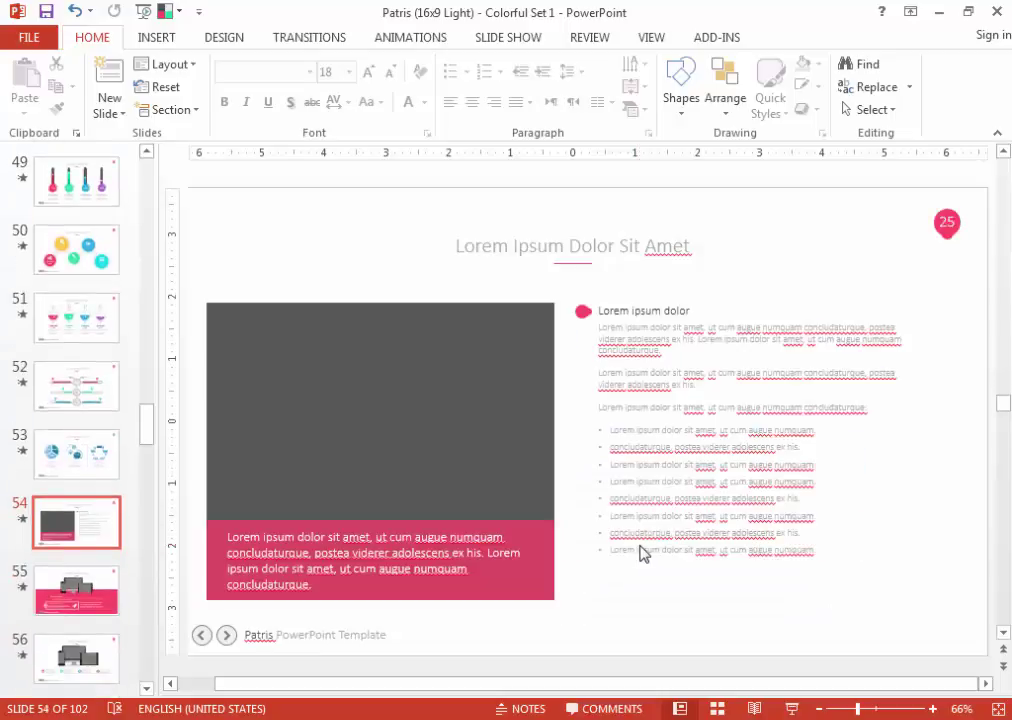
pyautogui.click(469, 392)
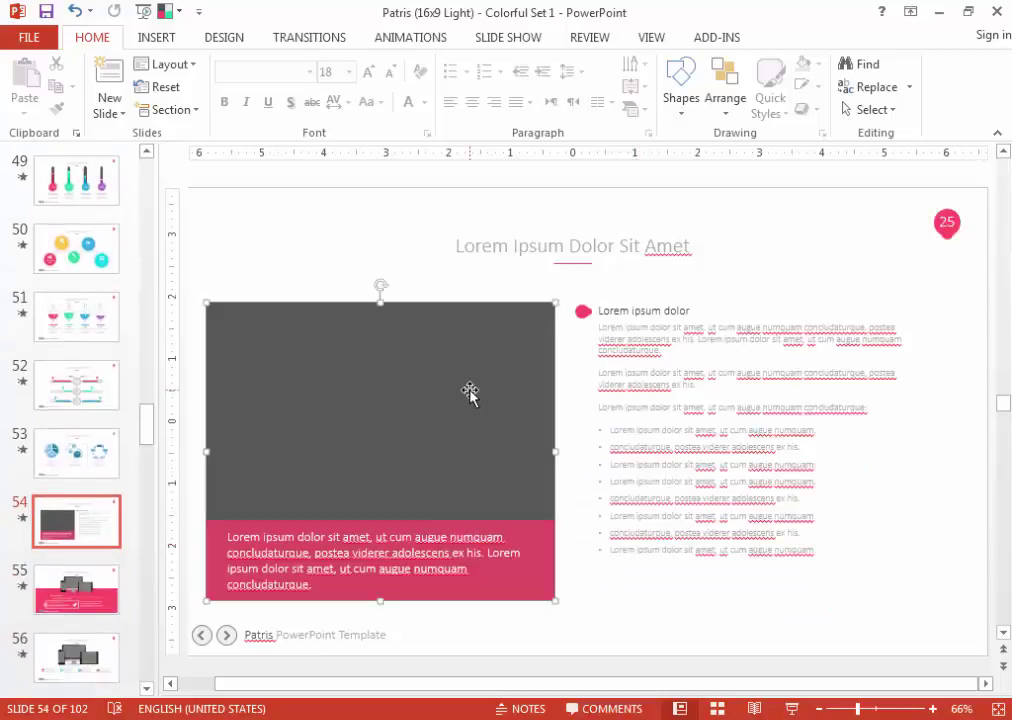
pyautogui.click(440, 68)
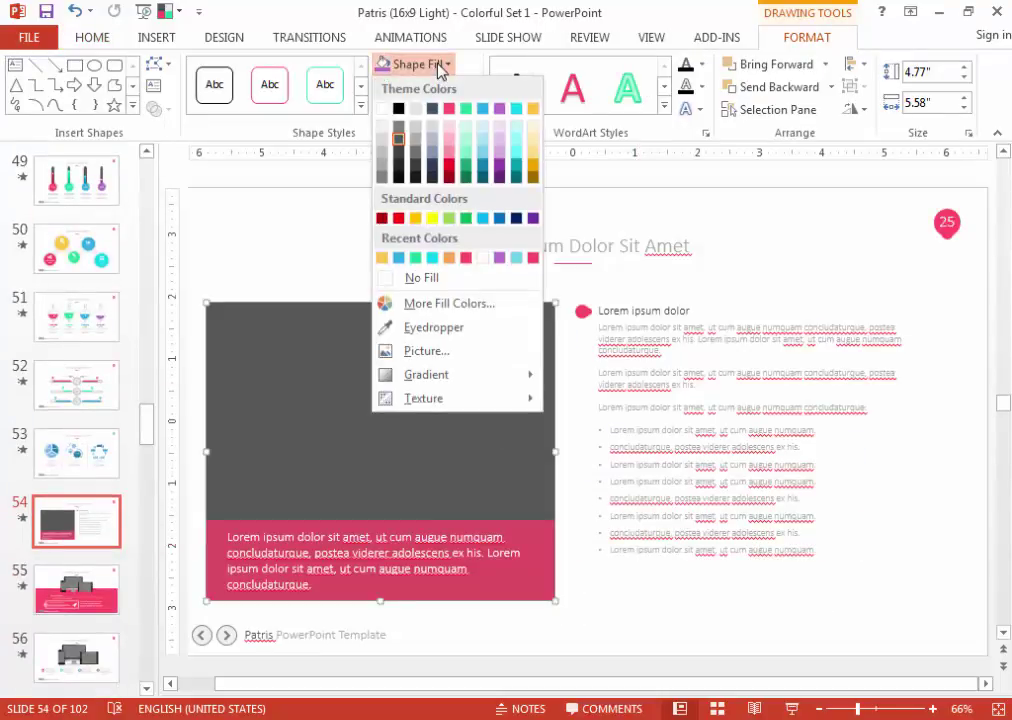
pyautogui.click(422, 349)
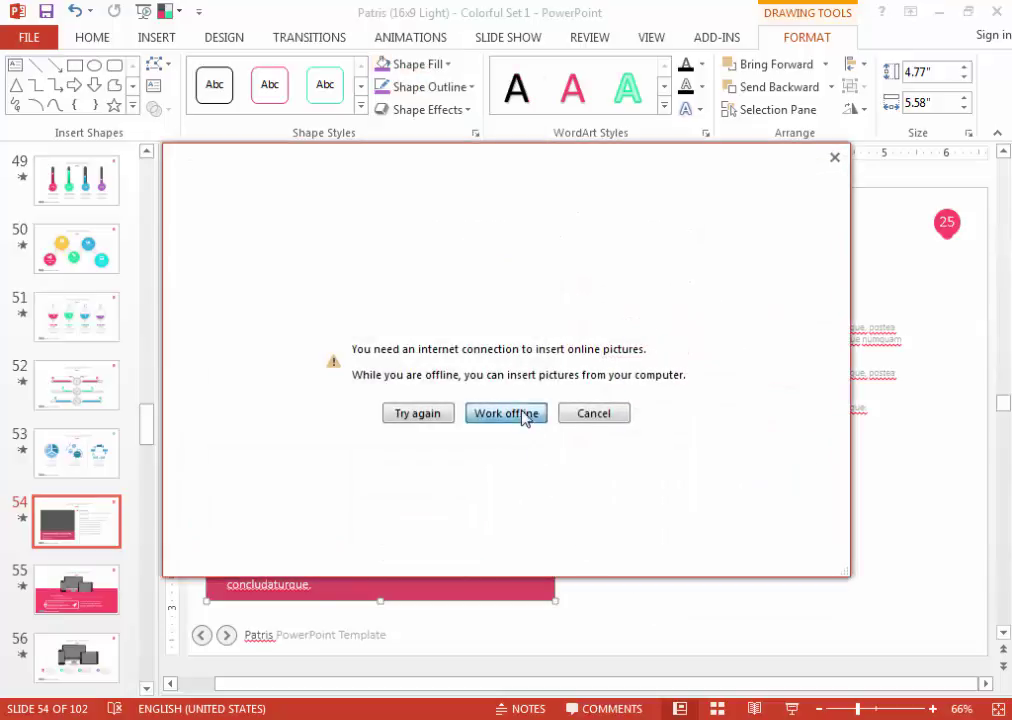
pyautogui.click(506, 413)
pyautogui.doubleClick(237, 418)
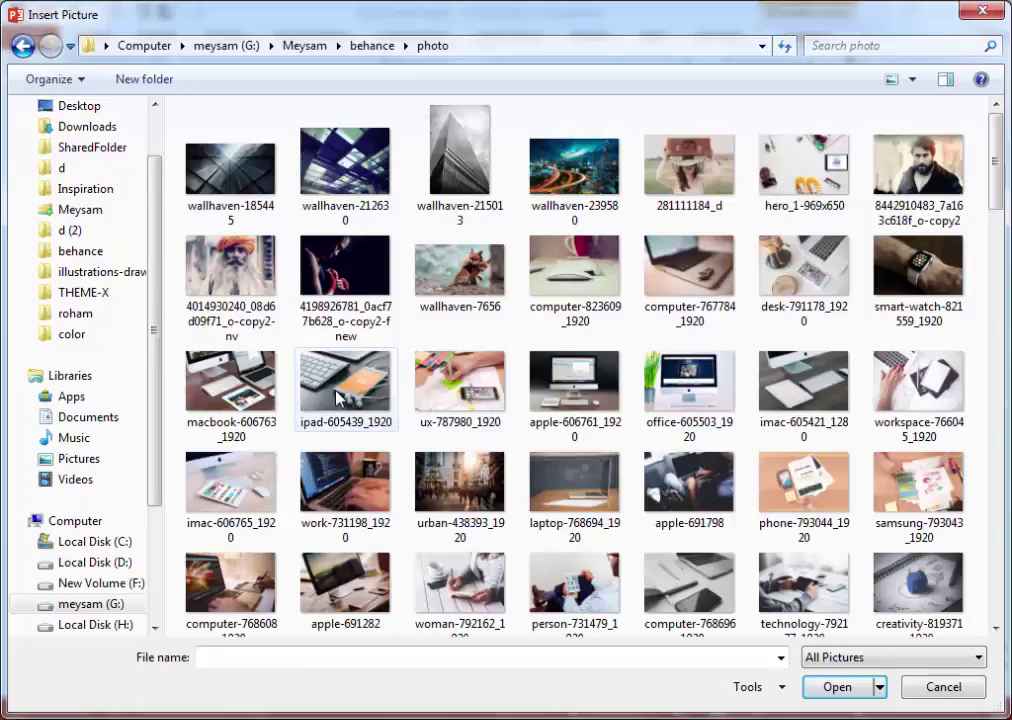
pyautogui.doubleClick(337, 398)
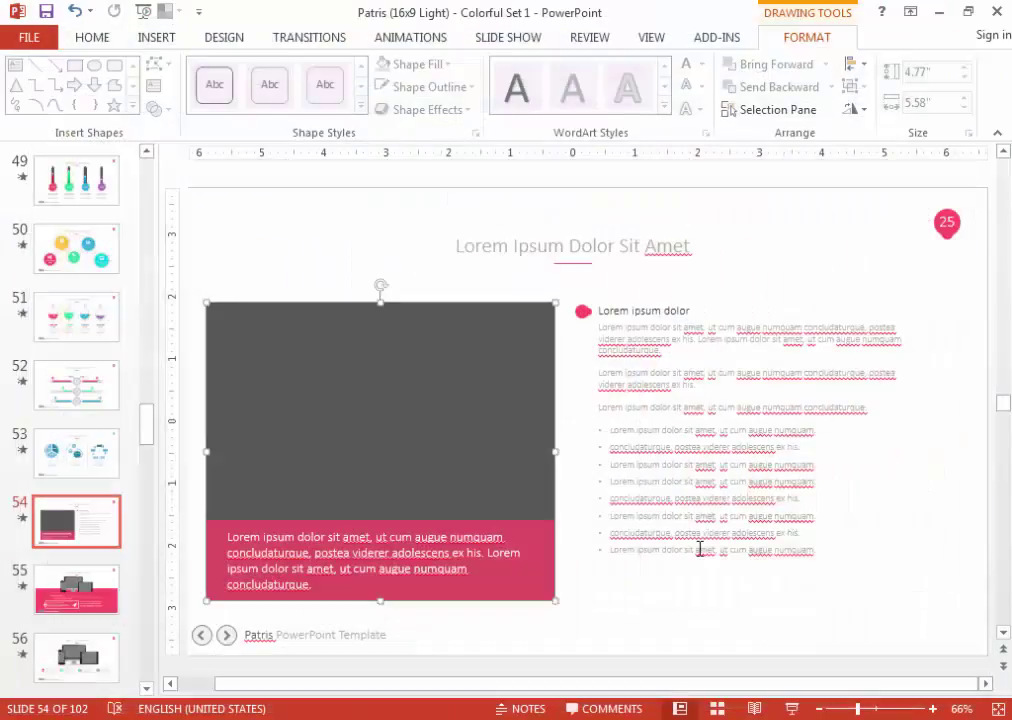
pyautogui.click(658, 607)
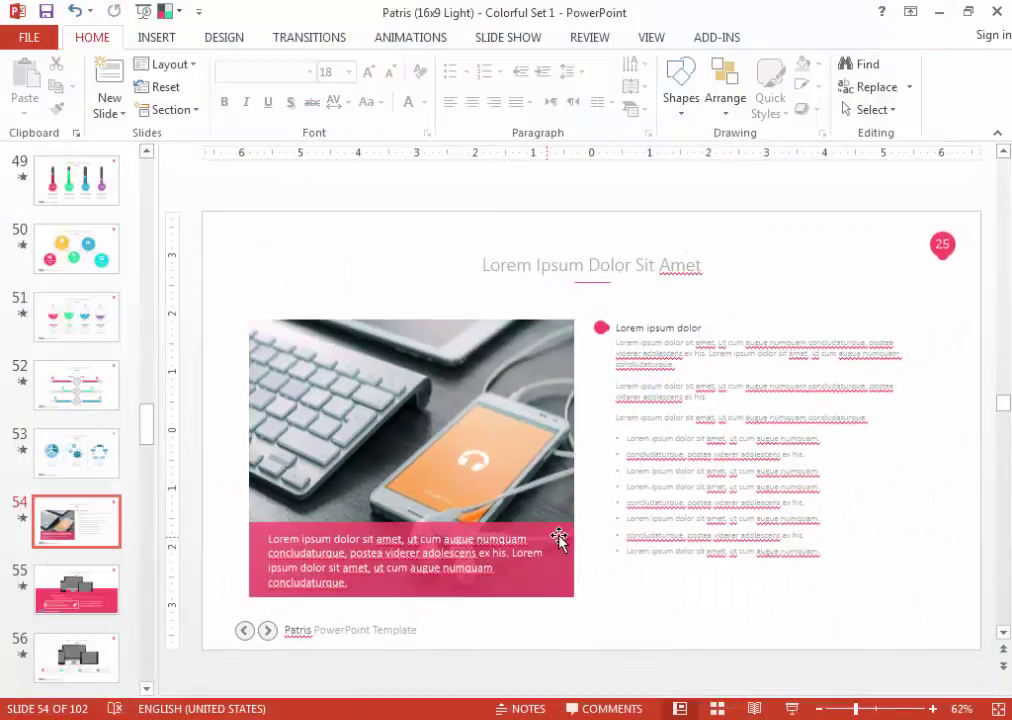
# On slide 55, fill the monitor screen with the night city highway photo.
pyautogui.press('pagedown')
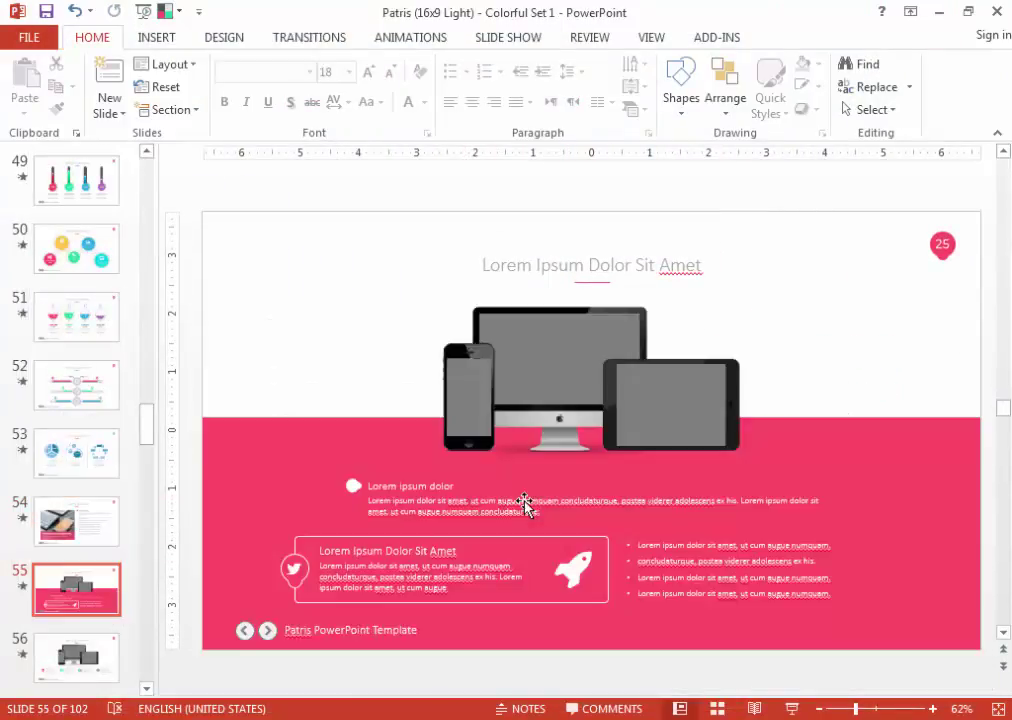
pyautogui.click(552, 349)
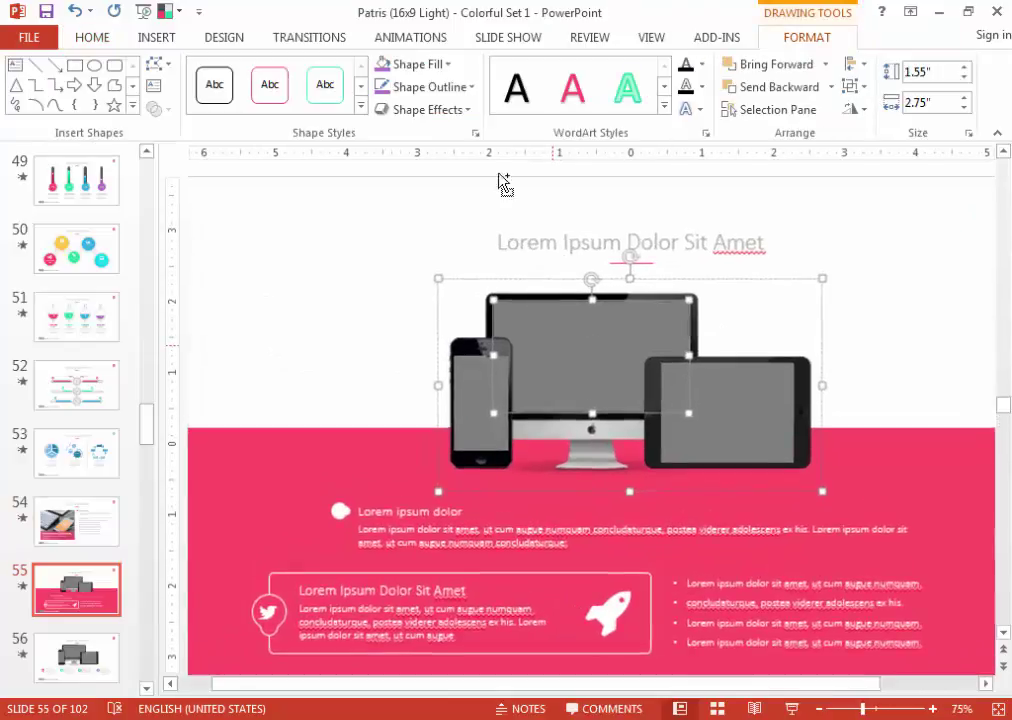
pyautogui.click(410, 63)
pyautogui.click(436, 353)
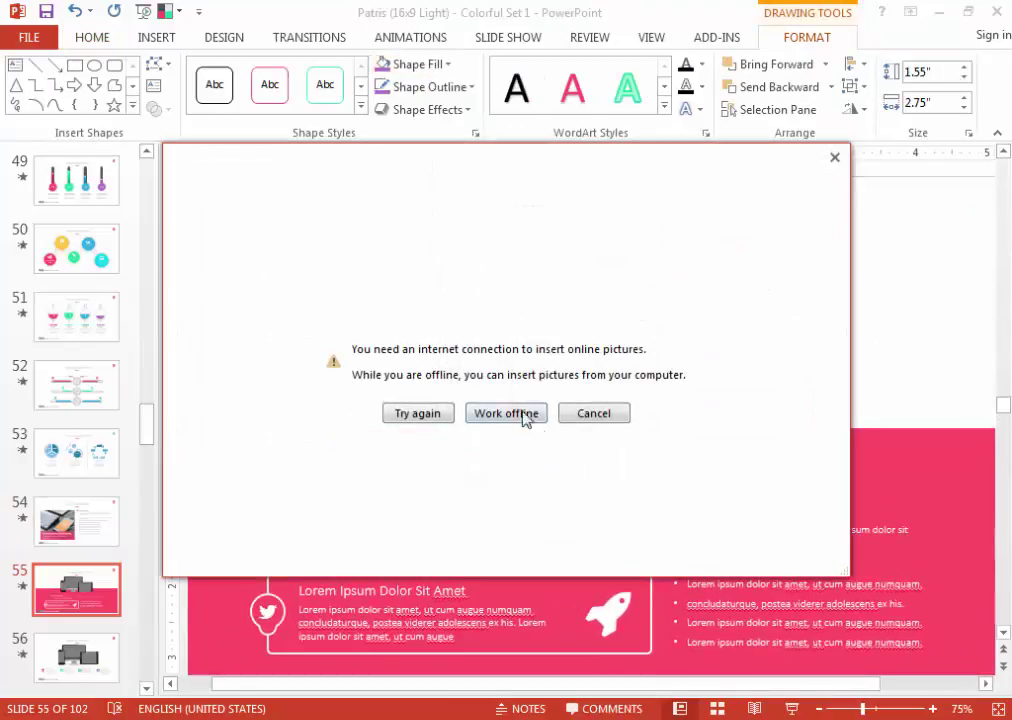
pyautogui.click(515, 410)
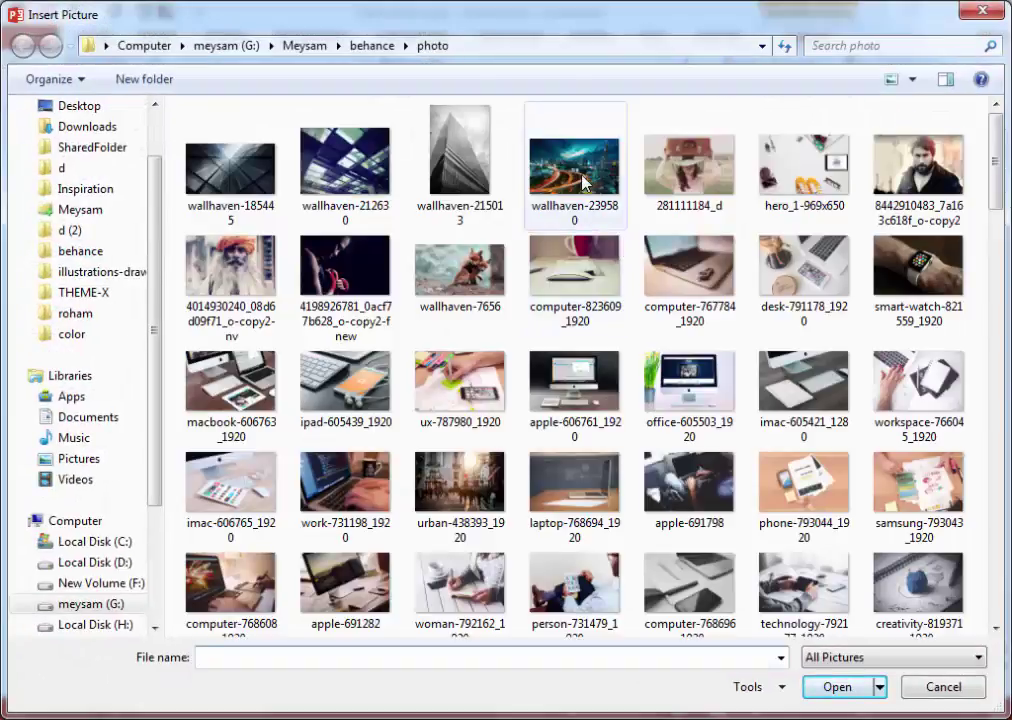
pyautogui.doubleClick(574, 165)
# Fill the tablet screen with the hero_1 desk photo.
pyautogui.scroll(5, 728, 421)
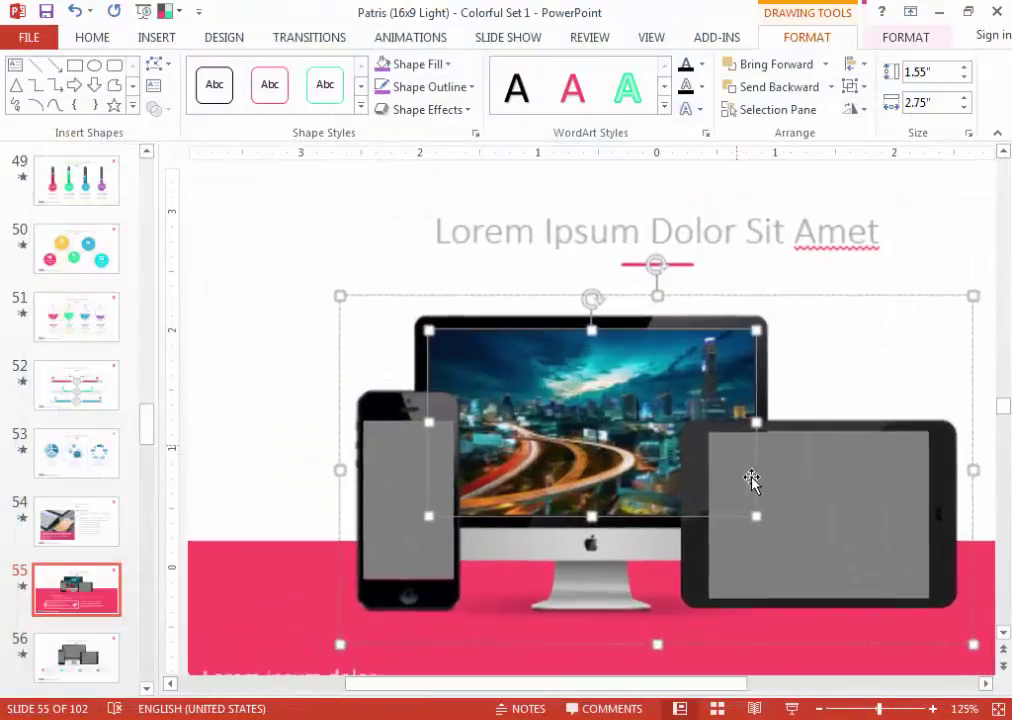
pyautogui.click(796, 487)
pyautogui.click(418, 64)
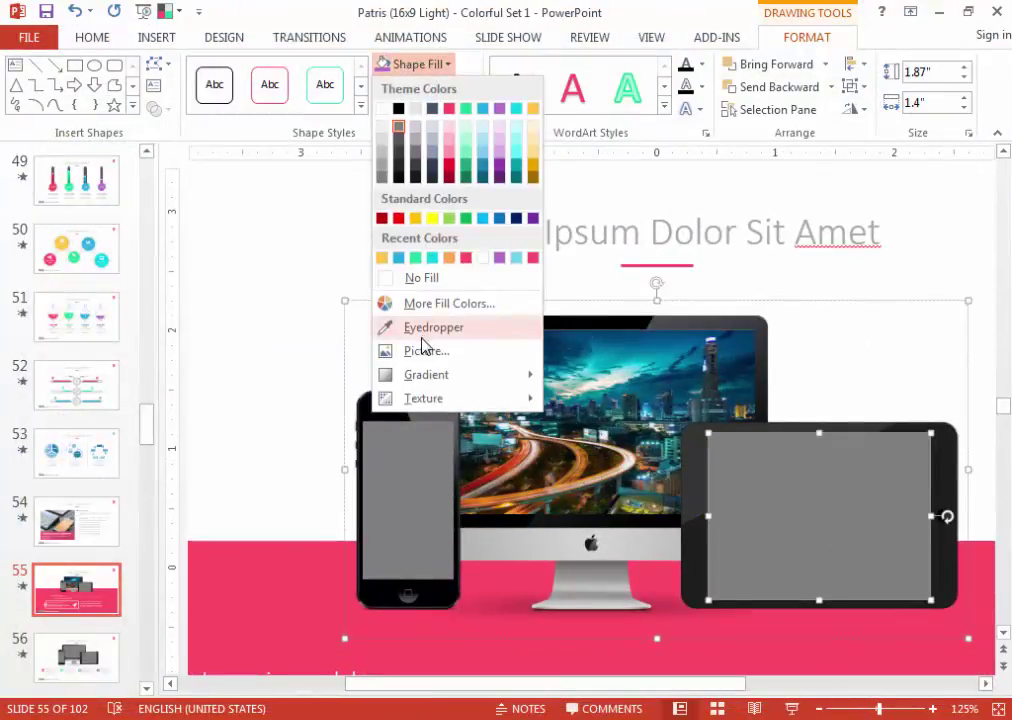
pyautogui.click(428, 350)
pyautogui.click(503, 415)
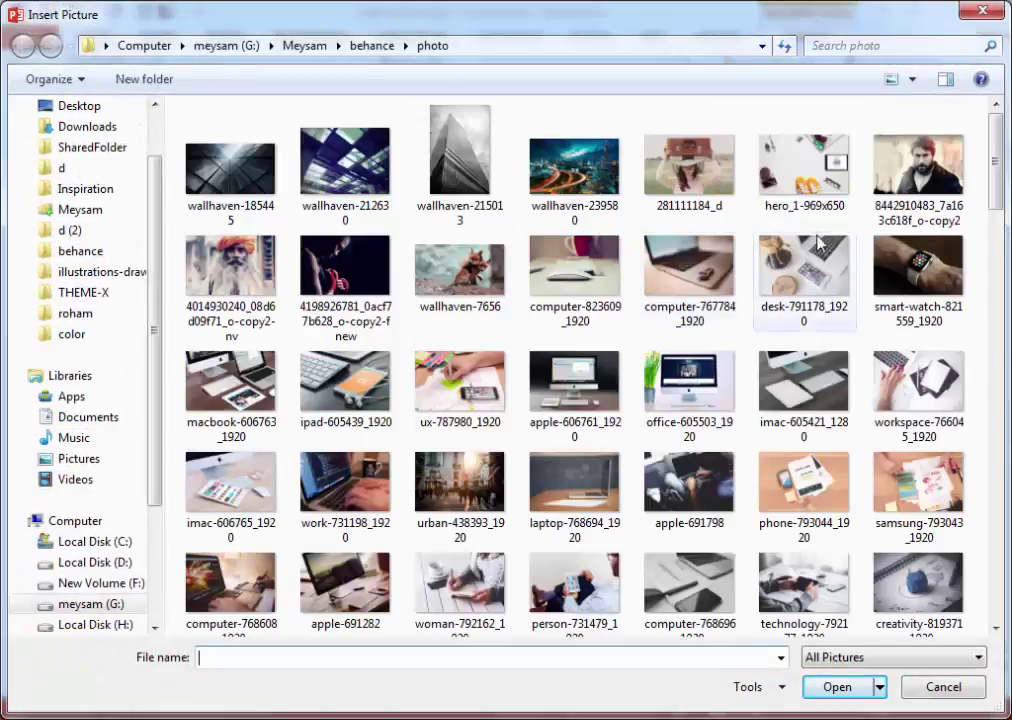
pyautogui.doubleClick(803, 165)
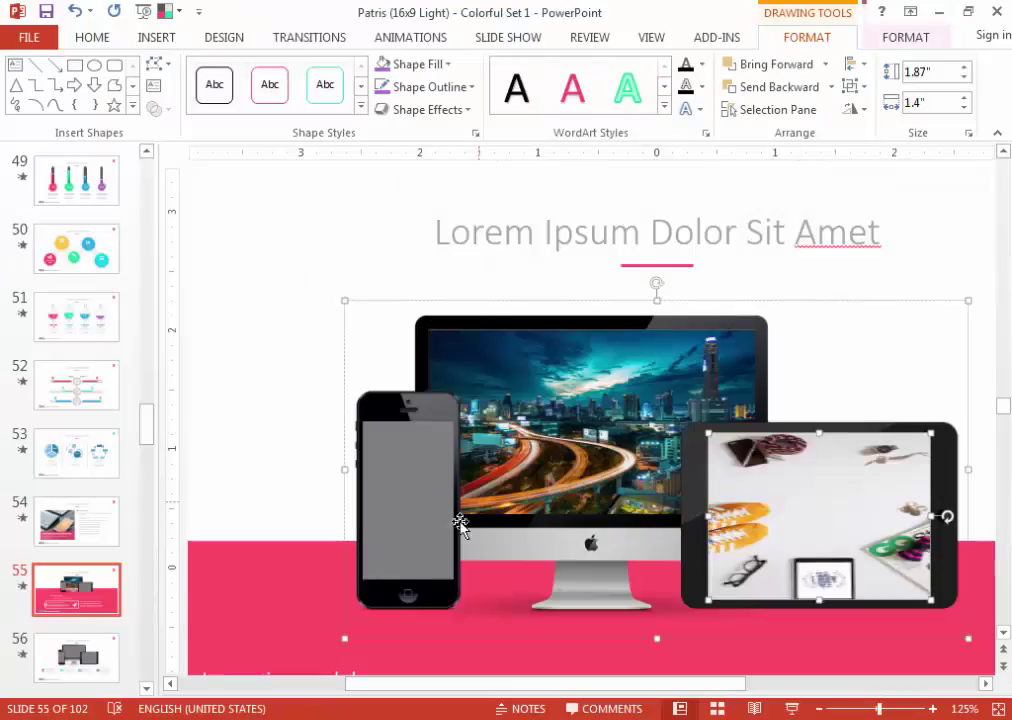
# Fill the phone screen with the black-and-white skyscraper photo wallhaven-215013.
pyautogui.click(403, 512)
pyautogui.click(418, 64)
pyautogui.click(458, 348)
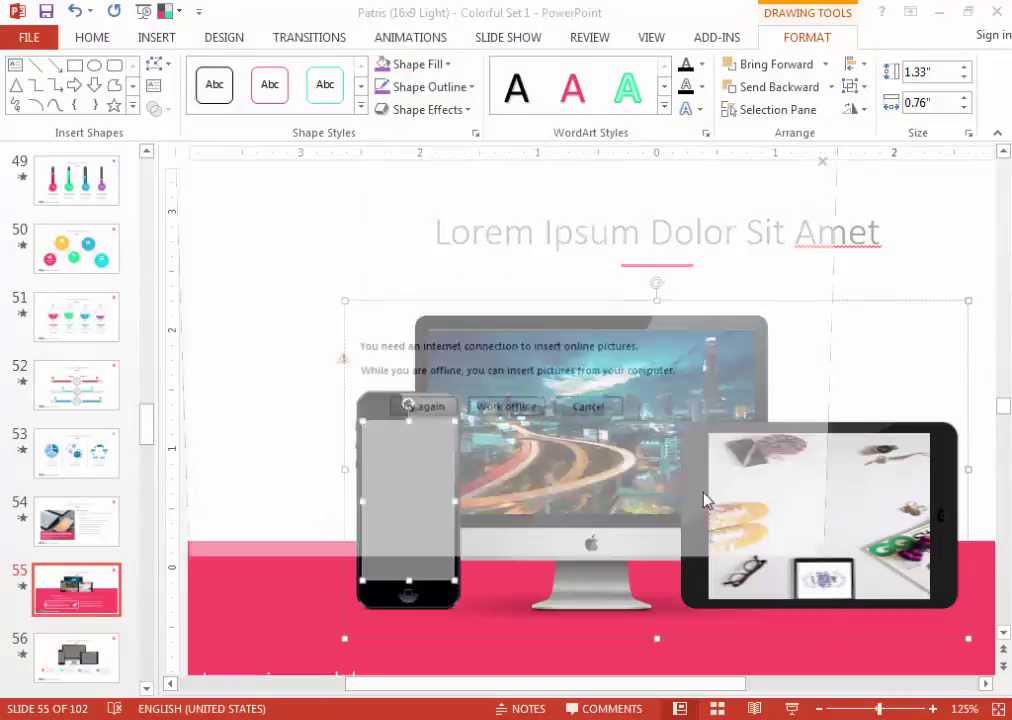
pyautogui.click(510, 412)
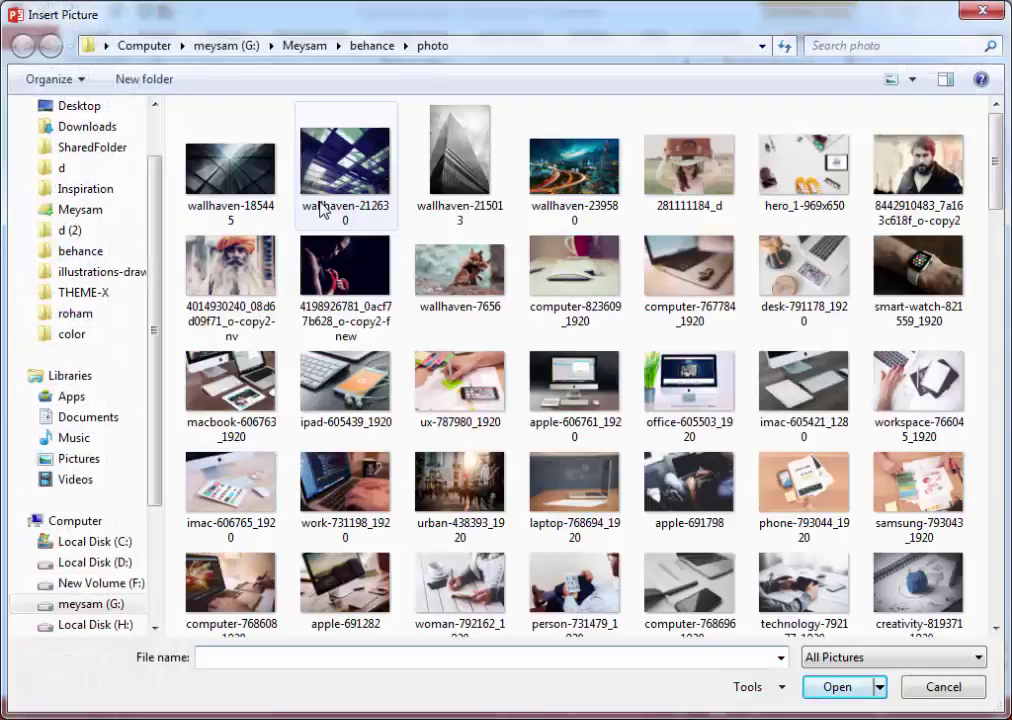
pyautogui.doubleClick(466, 208)
# Scroll from slide 56 through the device mockups down to slide 67, the Break Time slide.
pyautogui.click(221, 374)
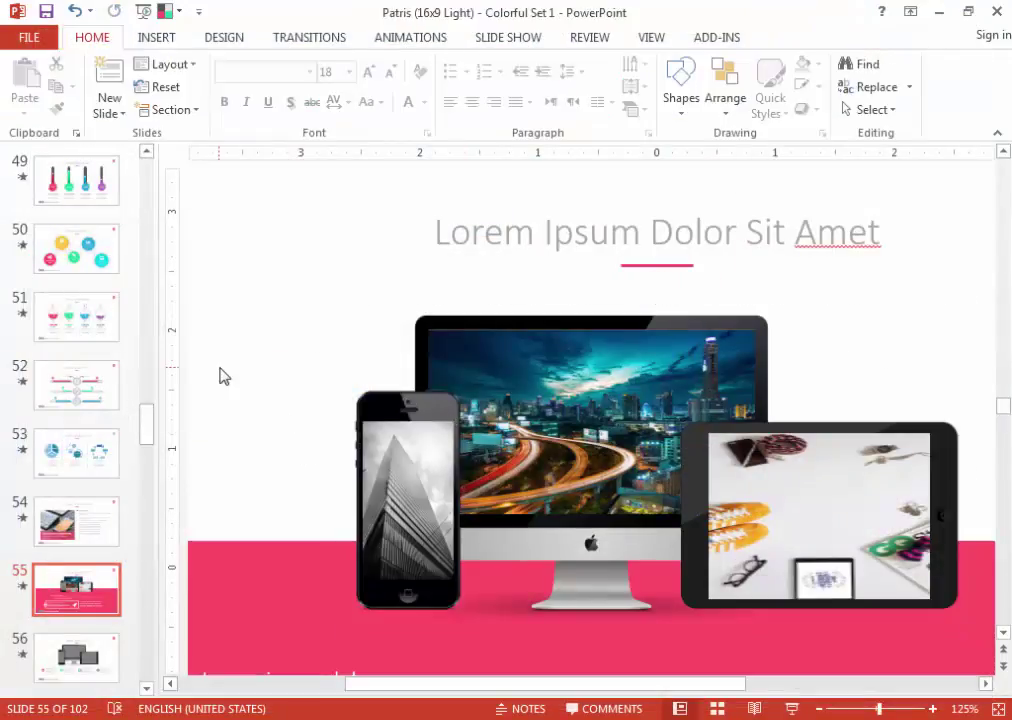
pyautogui.keyDown('ctrl'); pyautogui.scroll(-5, 224, 376); pyautogui.keyUp('ctrl')
pyautogui.scroll(-2, 224, 377)
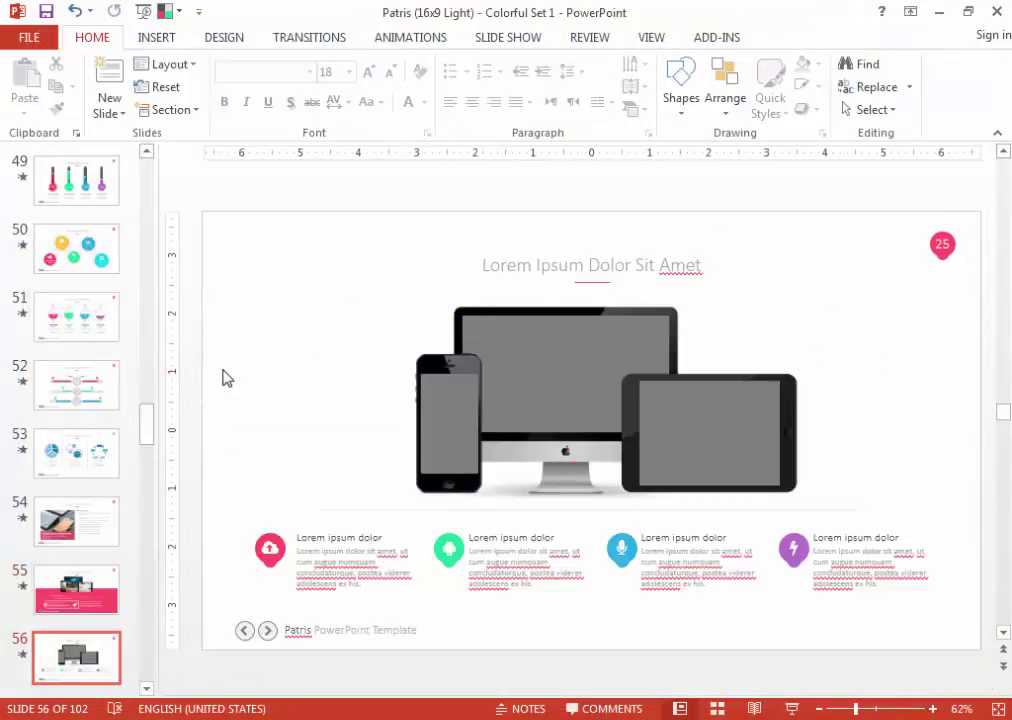
pyautogui.scroll(-2, 510, 425)
pyautogui.scroll(-2, 510, 425)
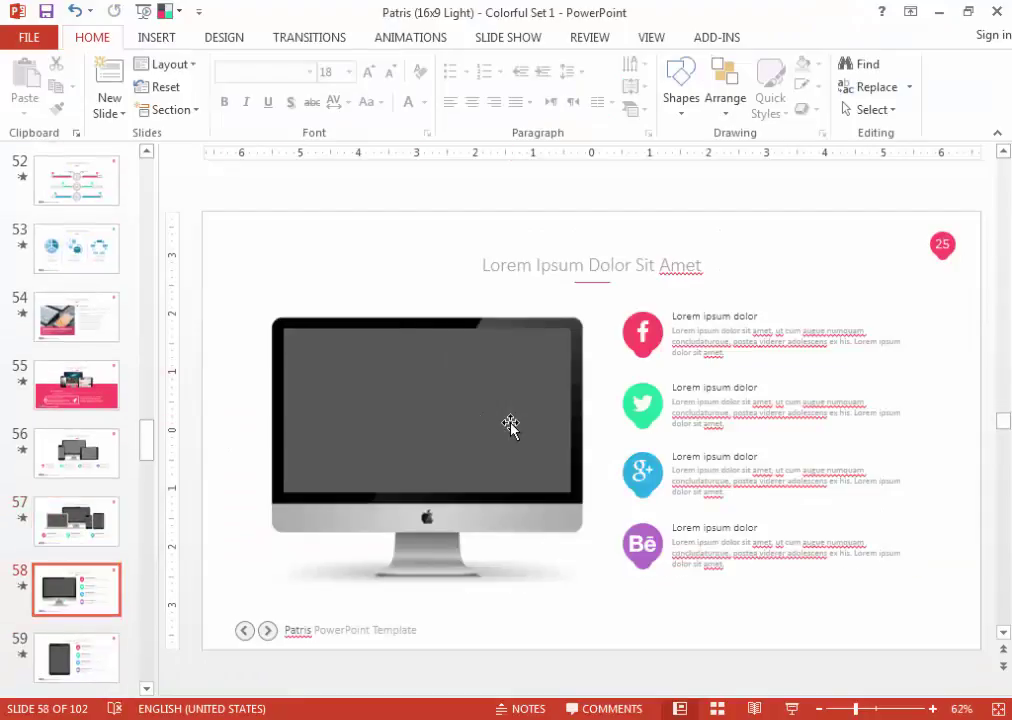
pyautogui.scroll(-2, 508, 422)
pyautogui.scroll(-2, 435, 443)
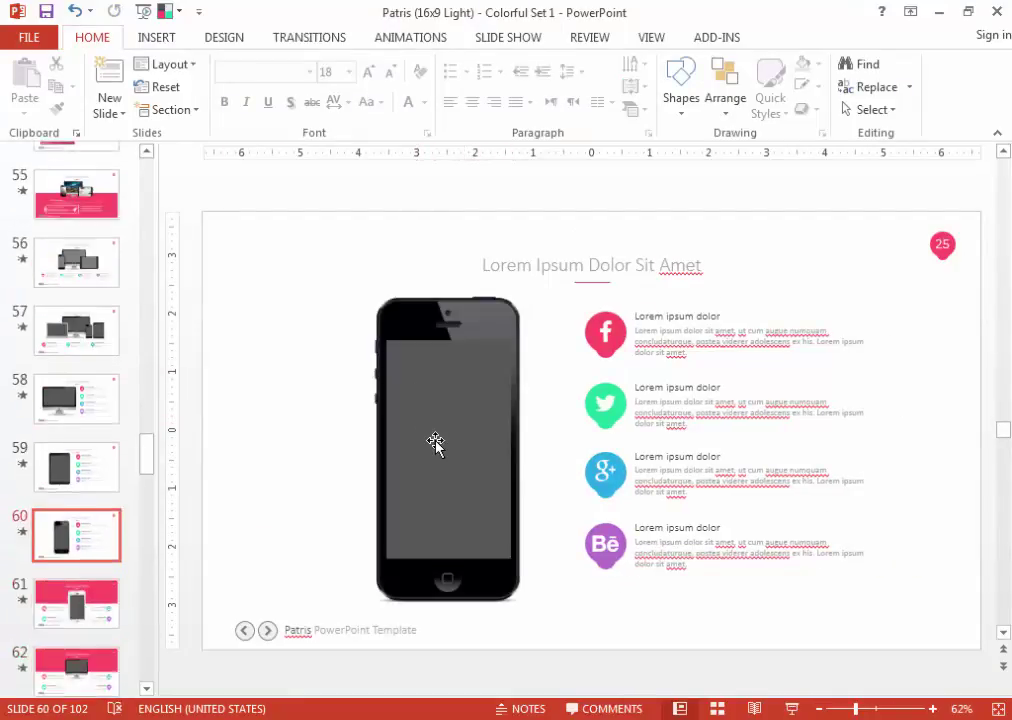
pyautogui.scroll(-2, 443, 420)
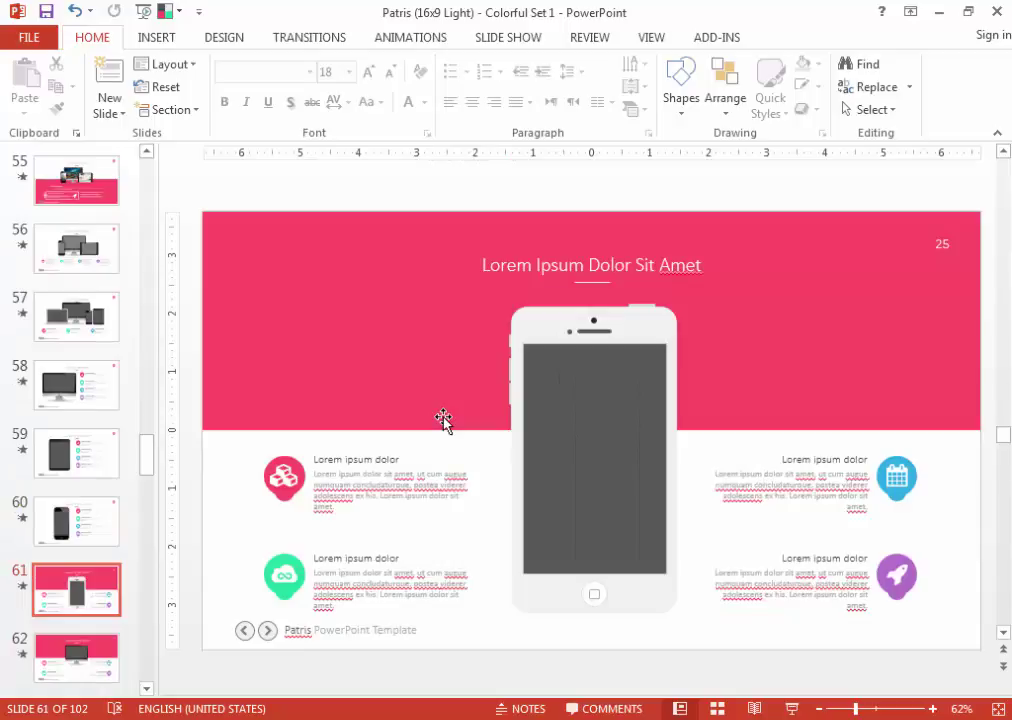
pyautogui.scroll(-2, 443, 420)
pyautogui.scroll(-2, 443, 420)
pyautogui.scroll(-6, 443, 420)
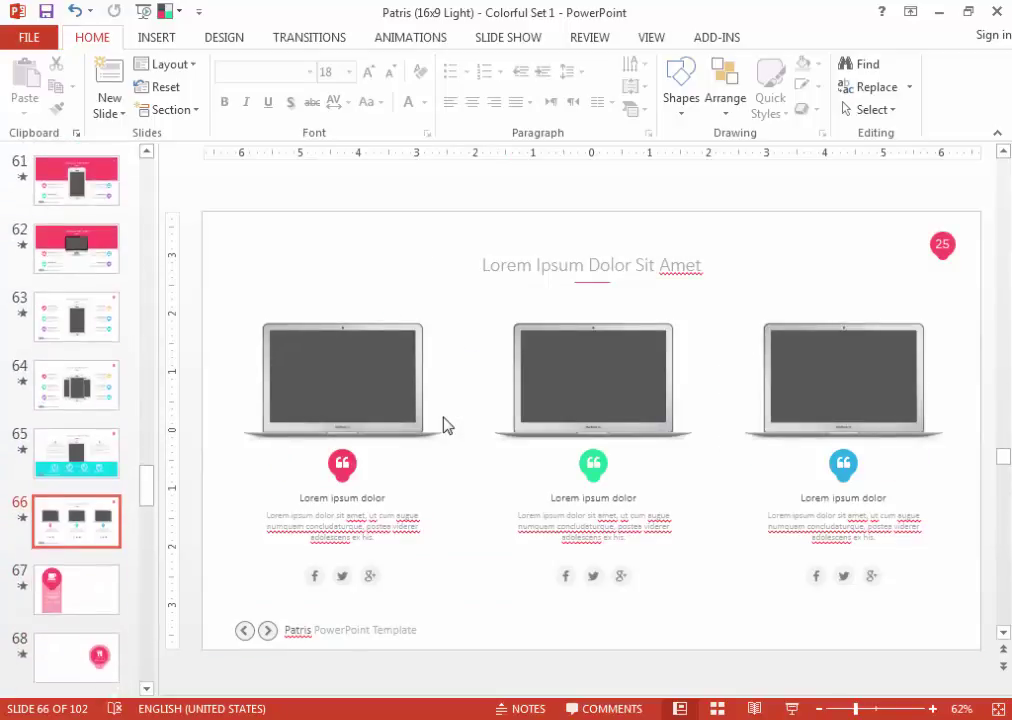
pyautogui.scroll(-2, 445, 425)
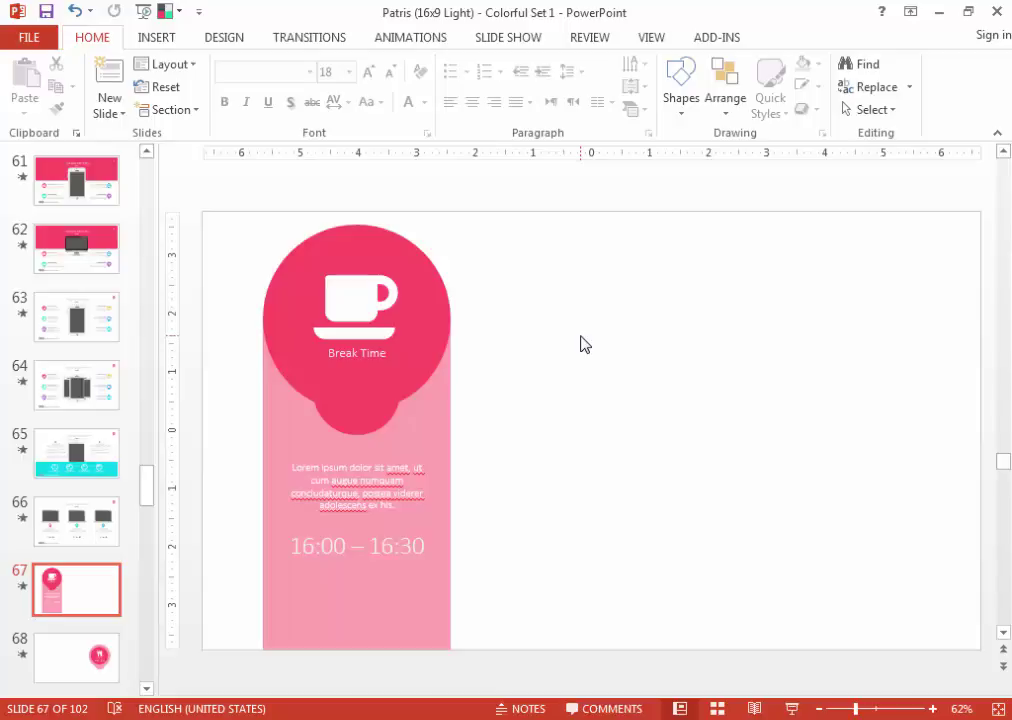
# Set slide 67's background to the Smooth-Touch-Workspace laptop-and-coffee photo, then scroll to slide 68.
pyautogui.click(222, 38)
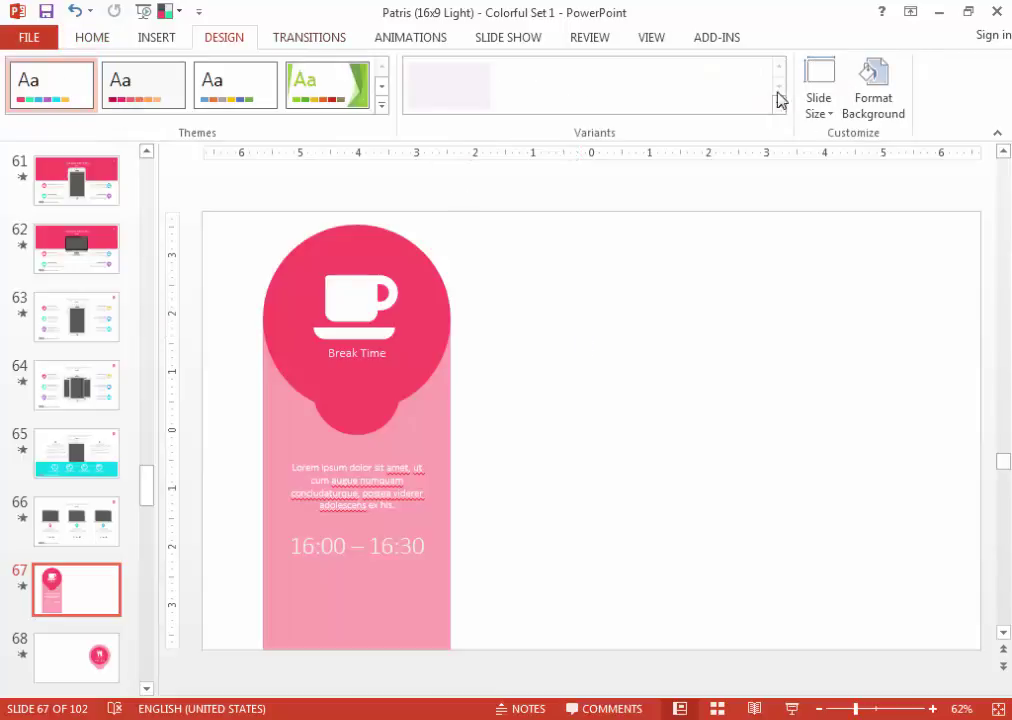
pyautogui.click(882, 99)
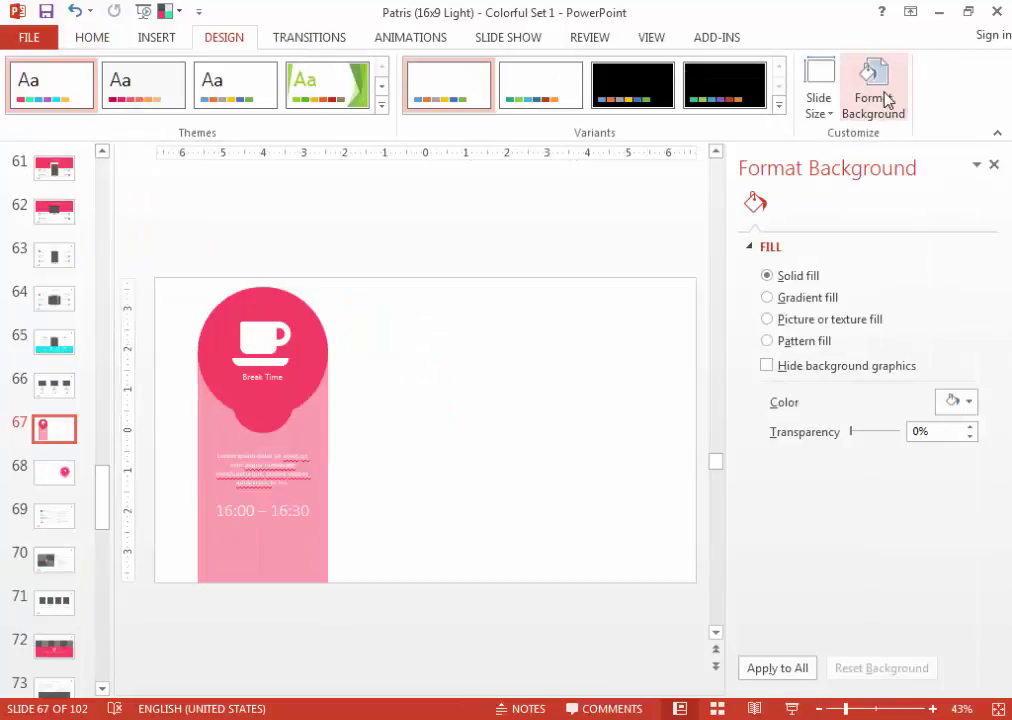
pyautogui.click(846, 320)
pyautogui.click(791, 423)
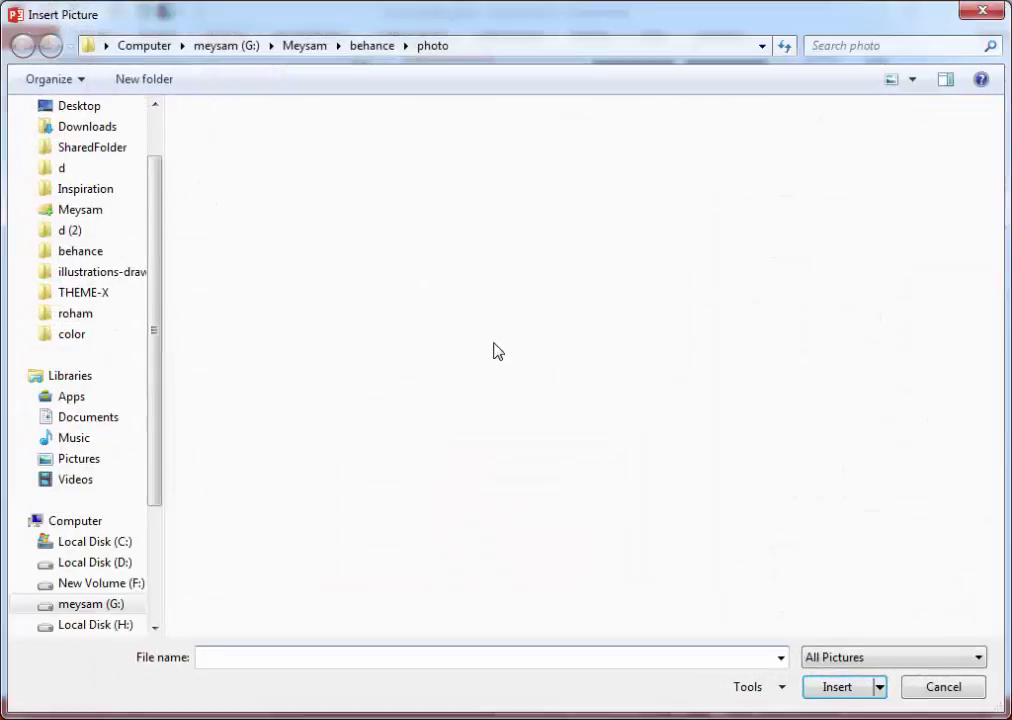
pyautogui.click(575, 400)
pyautogui.scroll(-3, 620, 470)
pyautogui.scroll(-5, 628, 540)
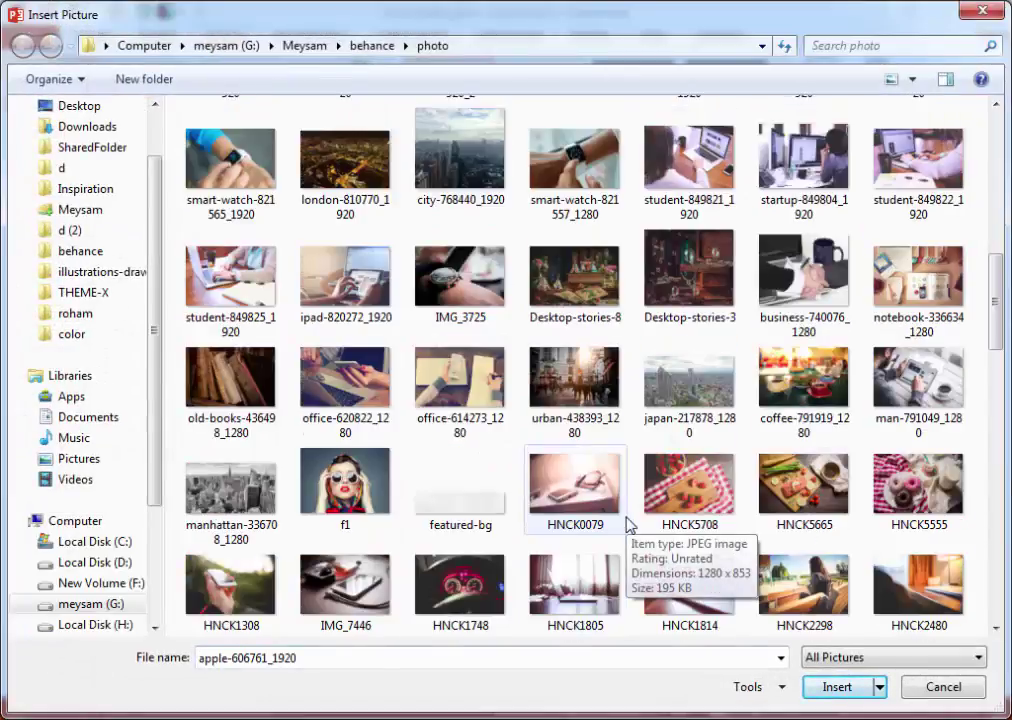
pyautogui.scroll(-5, 628, 524)
pyautogui.scroll(-5, 628, 524)
pyautogui.scroll(5, 712, 495)
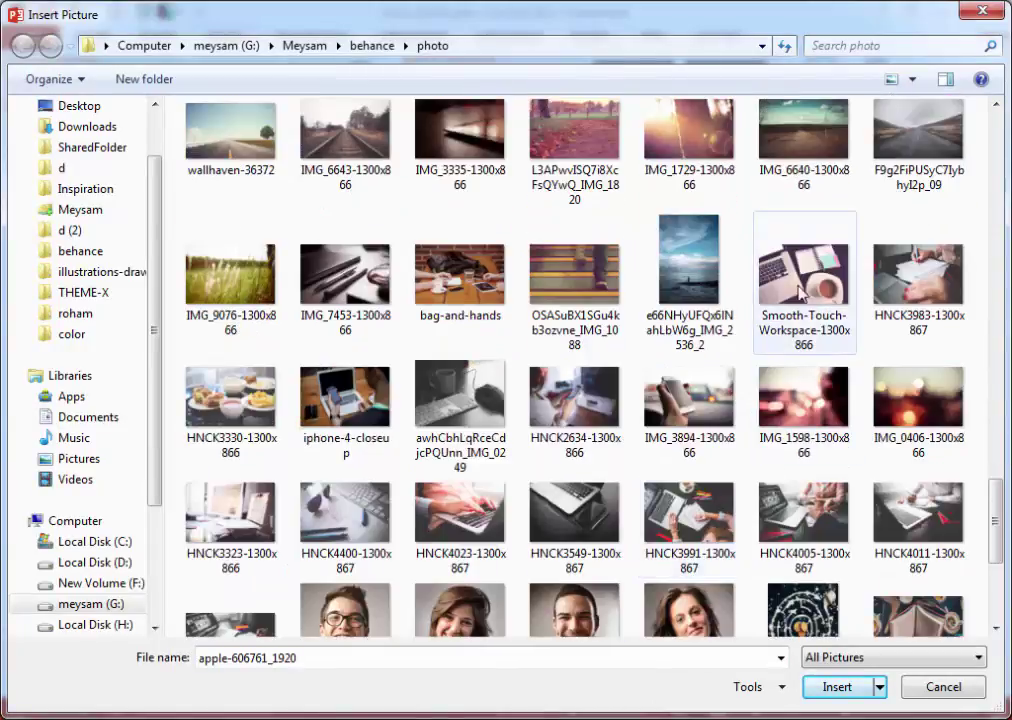
pyautogui.doubleClick(805, 265)
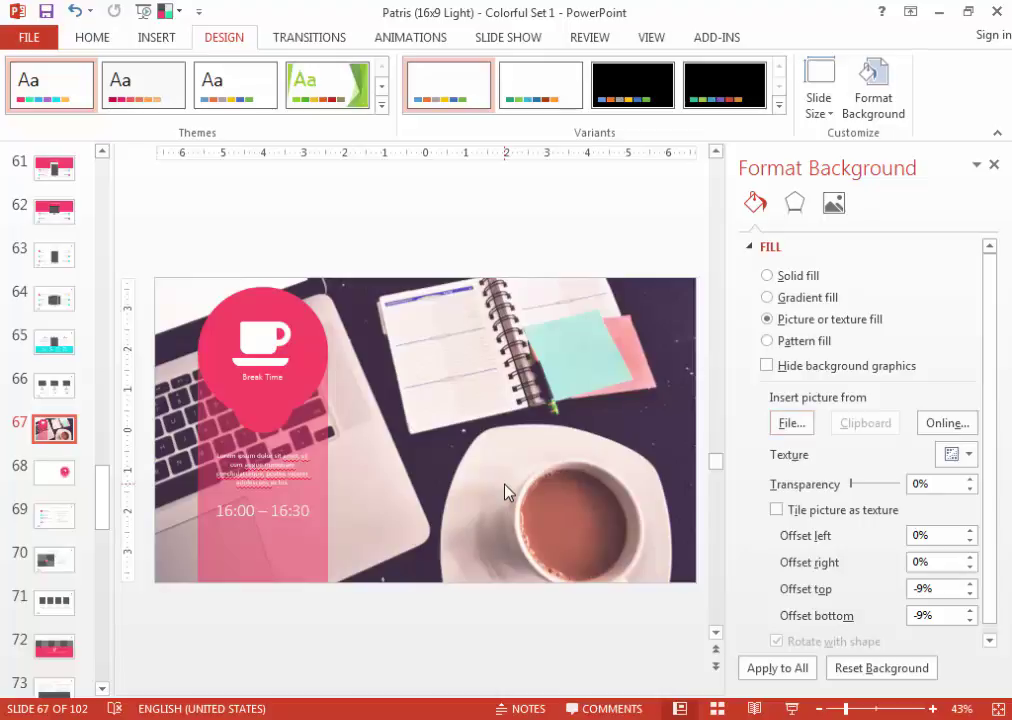
pyautogui.scroll(-1, 505, 490)
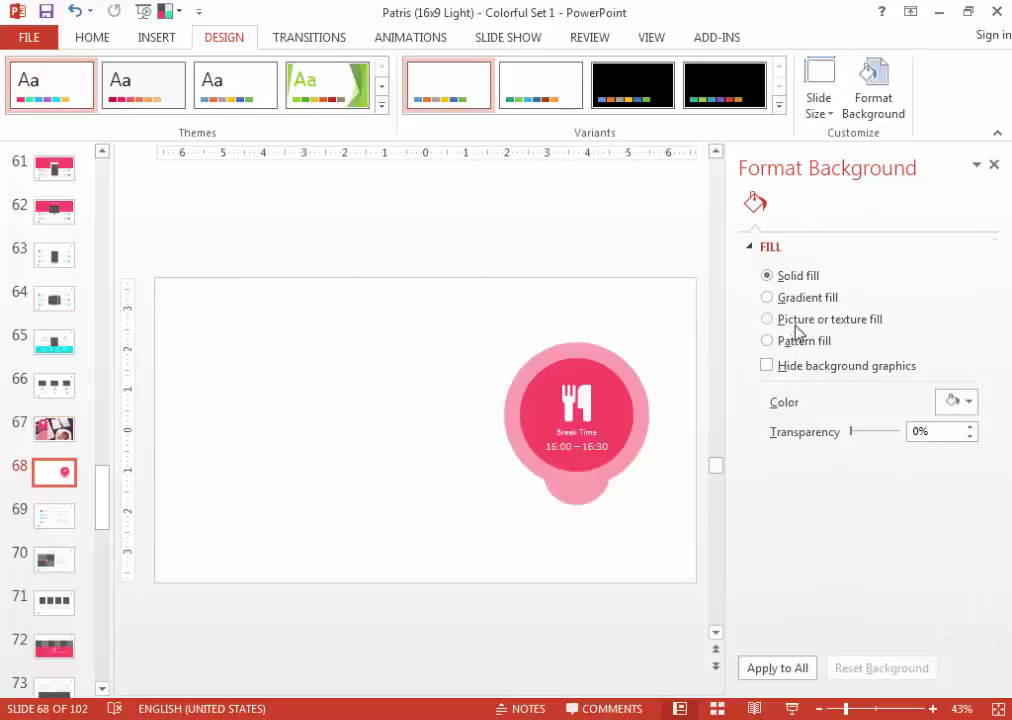
# Set slide 68's background to the wallhaven-141627 coffee cup close-up and close the background pane.
pyautogui.click(782, 422)
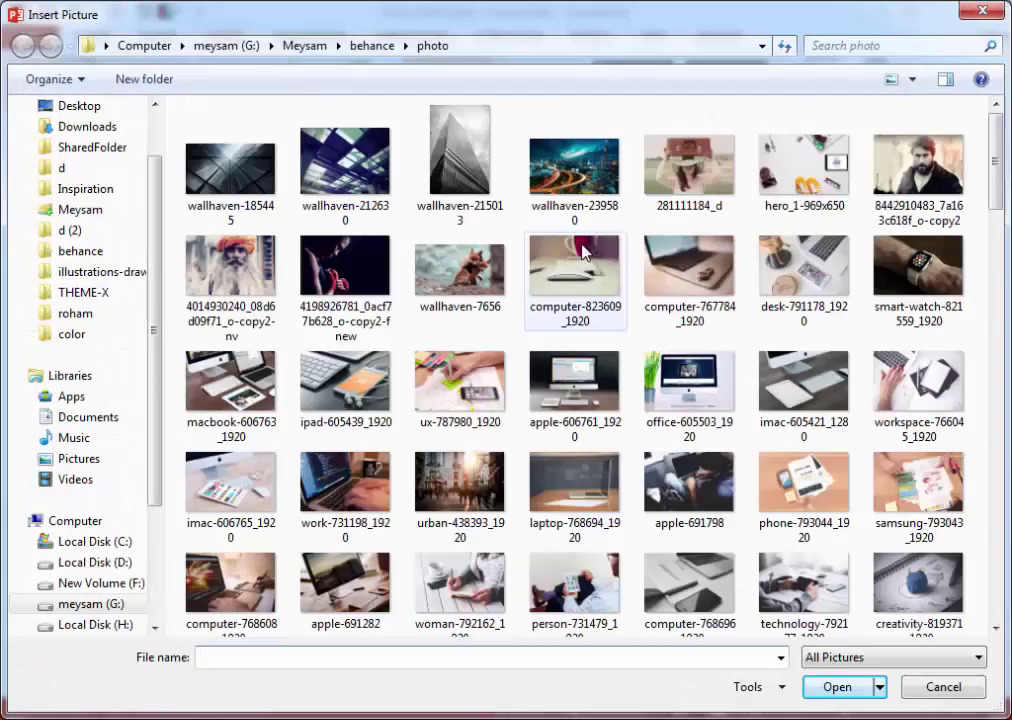
pyautogui.moveTo(996, 185); pyautogui.dragTo(997, 603)
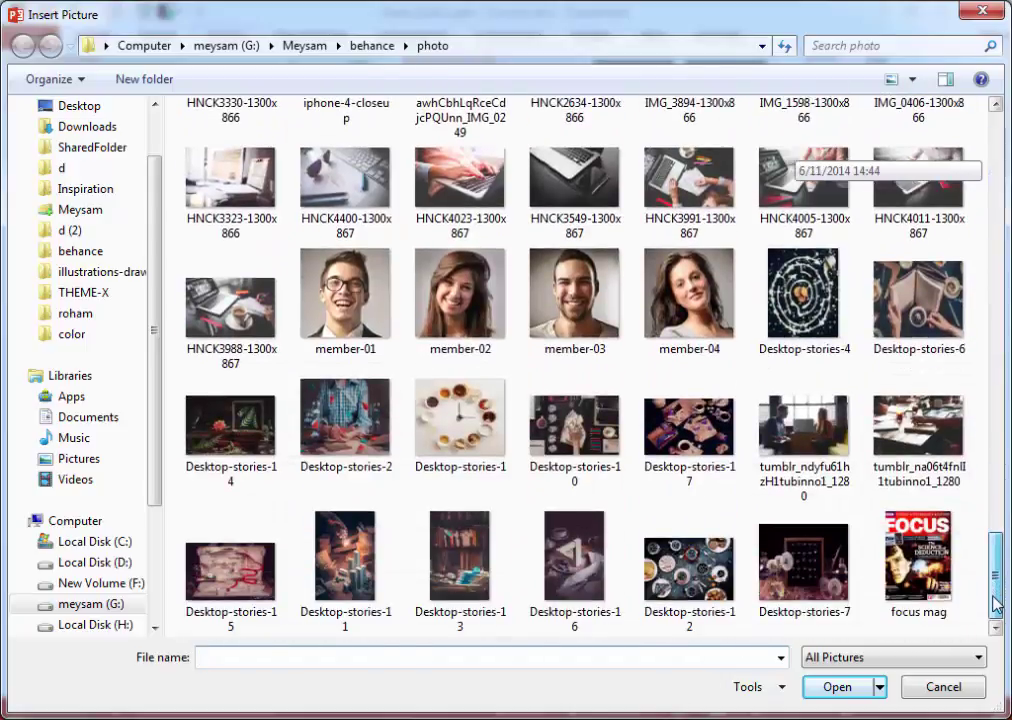
pyautogui.moveTo(996, 585); pyautogui.dragTo(1003, 479)
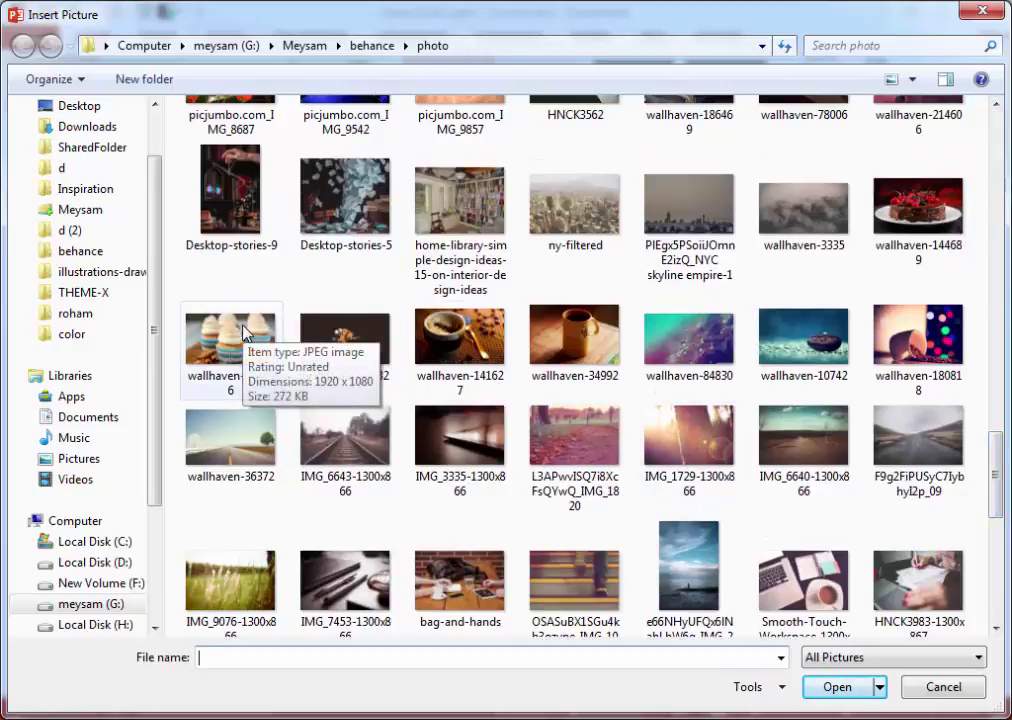
pyautogui.doubleClick(460, 340)
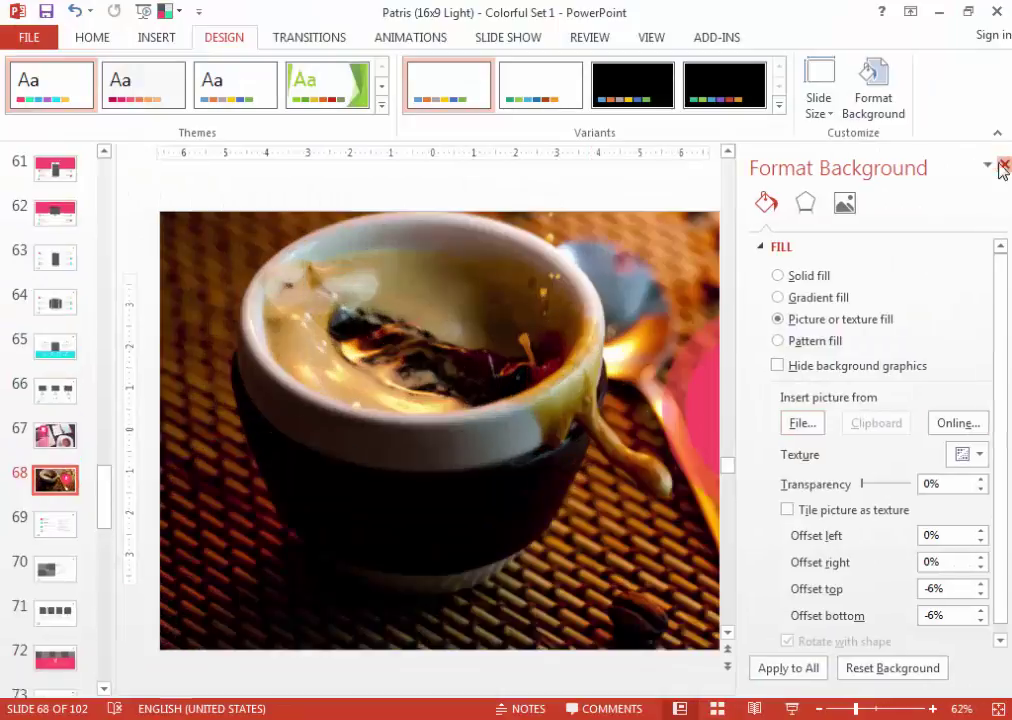
pyautogui.click(996, 165)
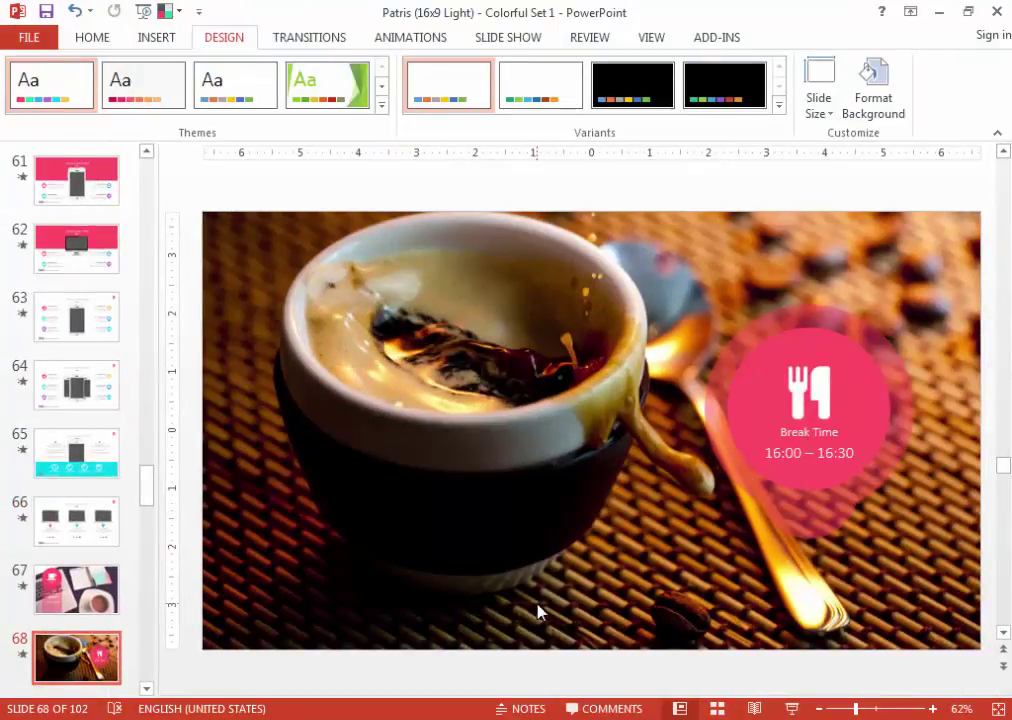
# On slide 70, fill the bottom-right rectangle with the car-and-surfboard photo from thumblis\New folder (3).
pyautogui.scroll(-1, 537, 612)
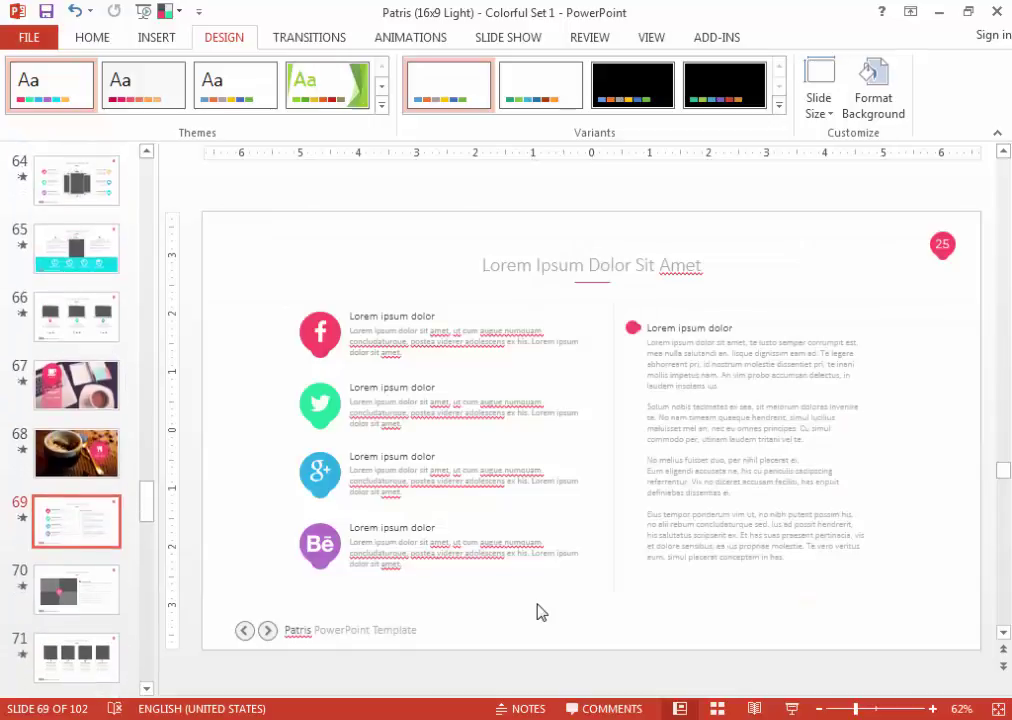
pyautogui.scroll(-1, 537, 612)
pyautogui.click(533, 511)
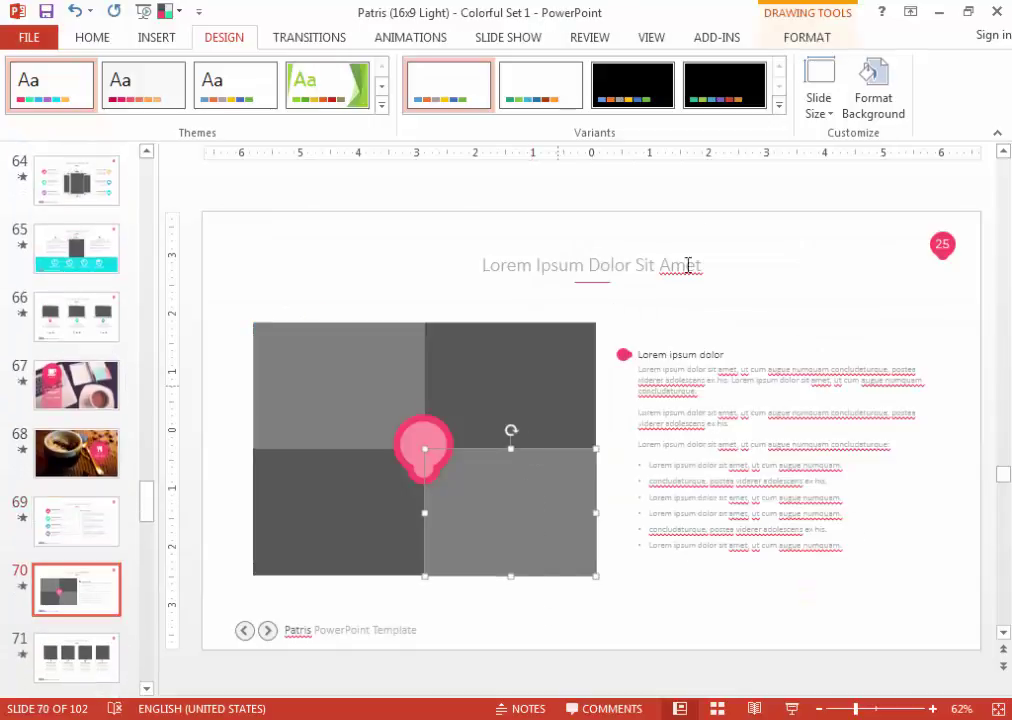
pyautogui.click(808, 42)
pyautogui.click(445, 64)
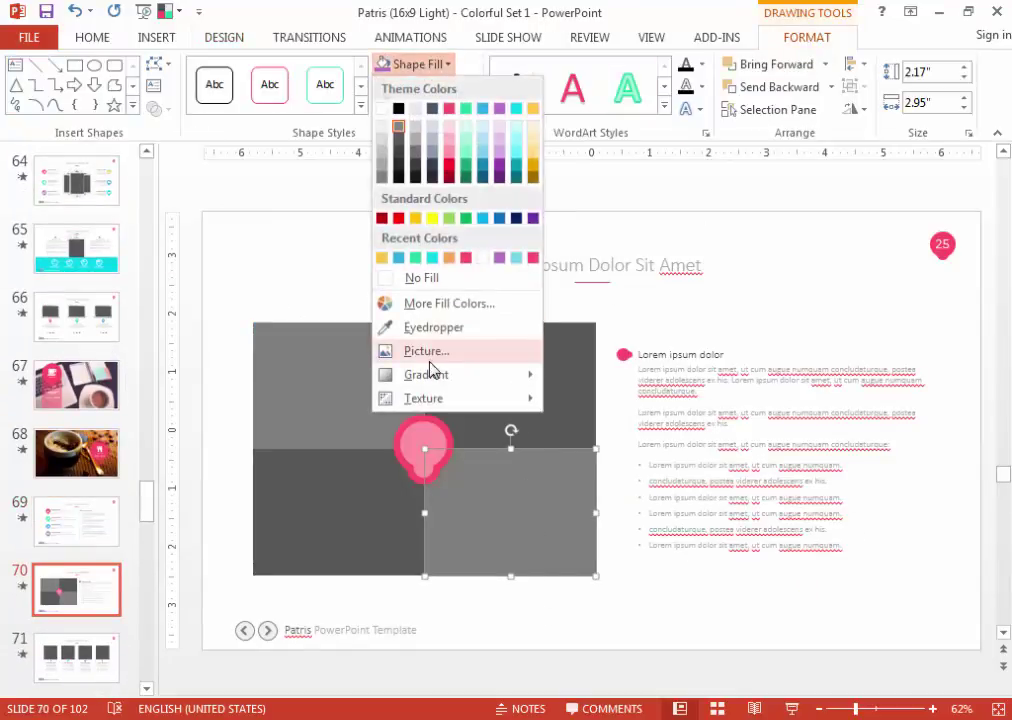
pyautogui.moveTo(426, 374)
pyautogui.click(650, 697)
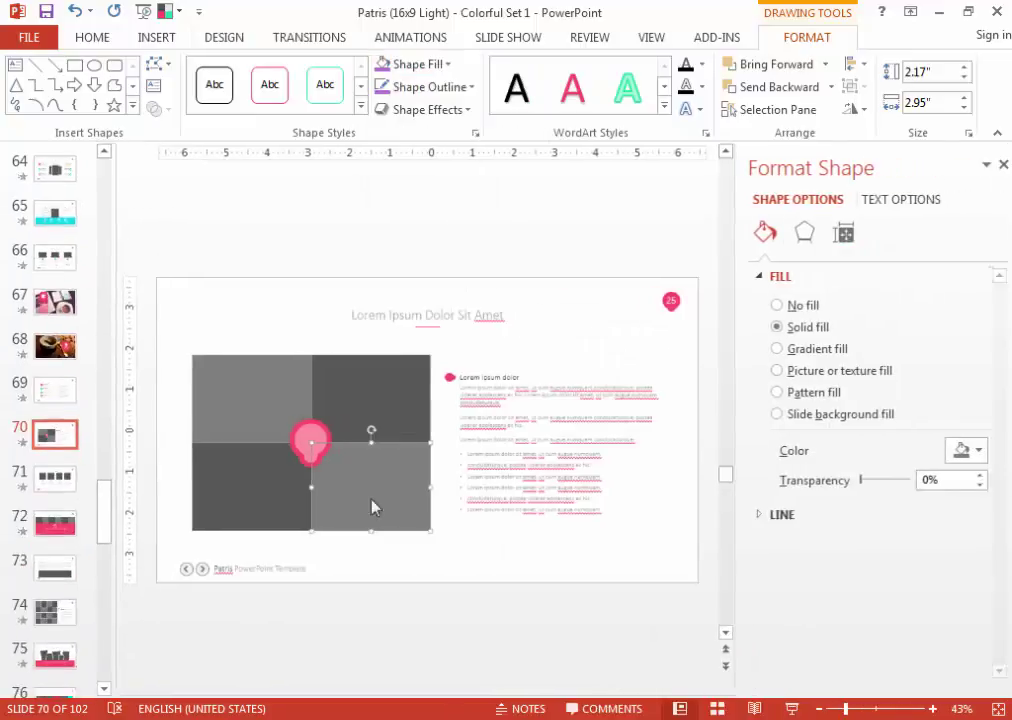
pyautogui.keyDown('ctrl'); pyautogui.scroll(3, 362, 501); pyautogui.keyUp('ctrl')
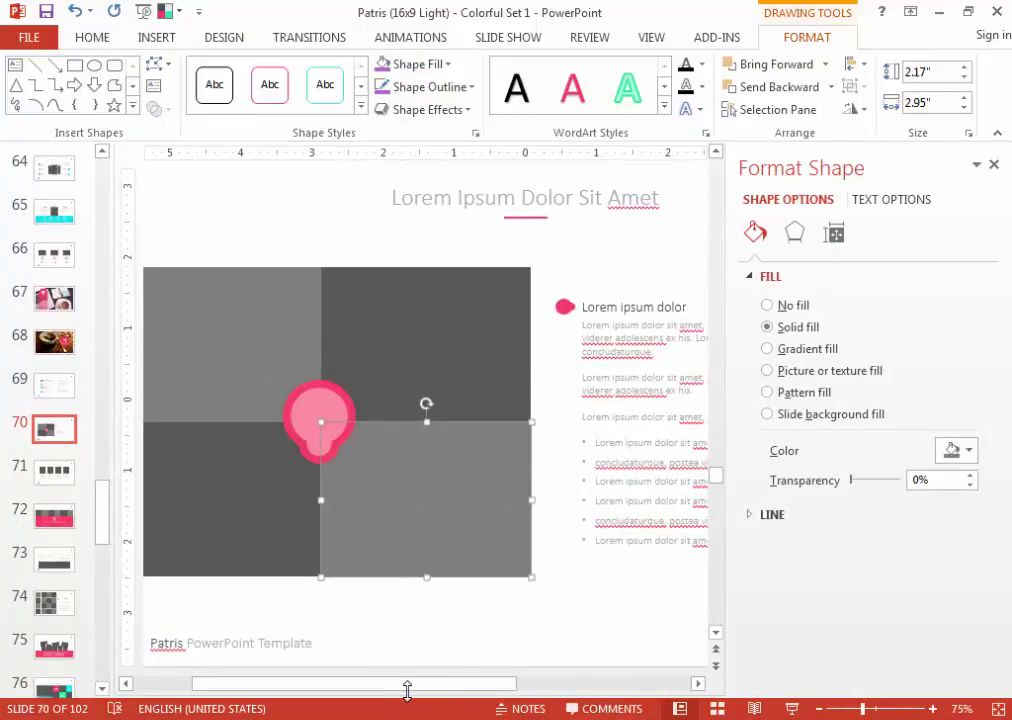
pyautogui.moveTo(350, 690); pyautogui.dragTo(345, 690)
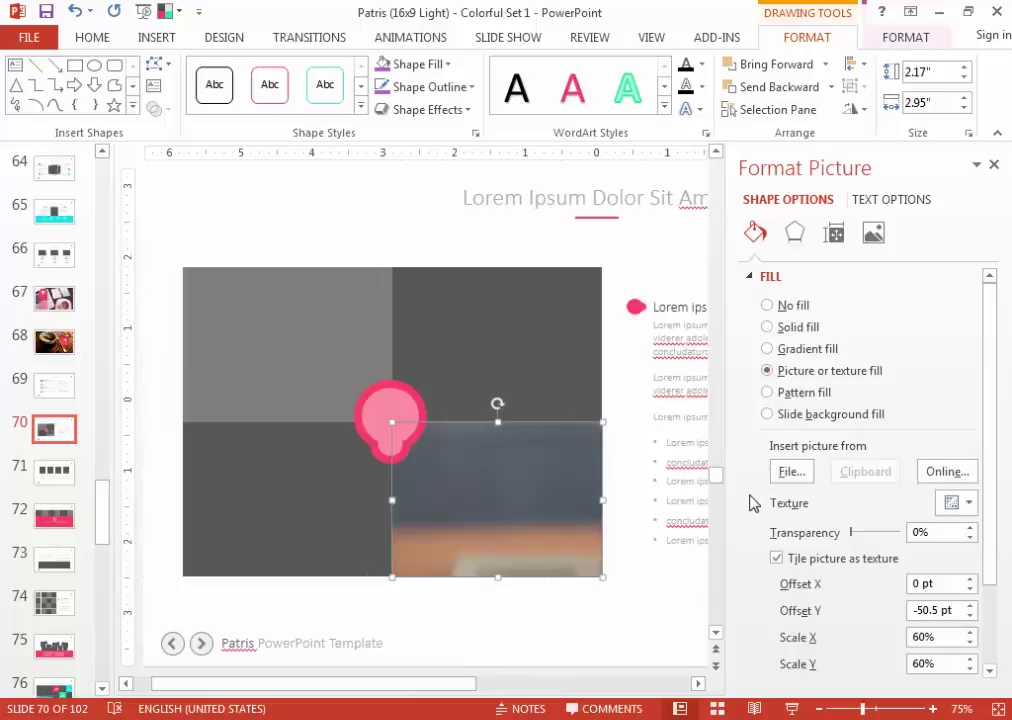
pyautogui.click(791, 472)
pyautogui.click(375, 46)
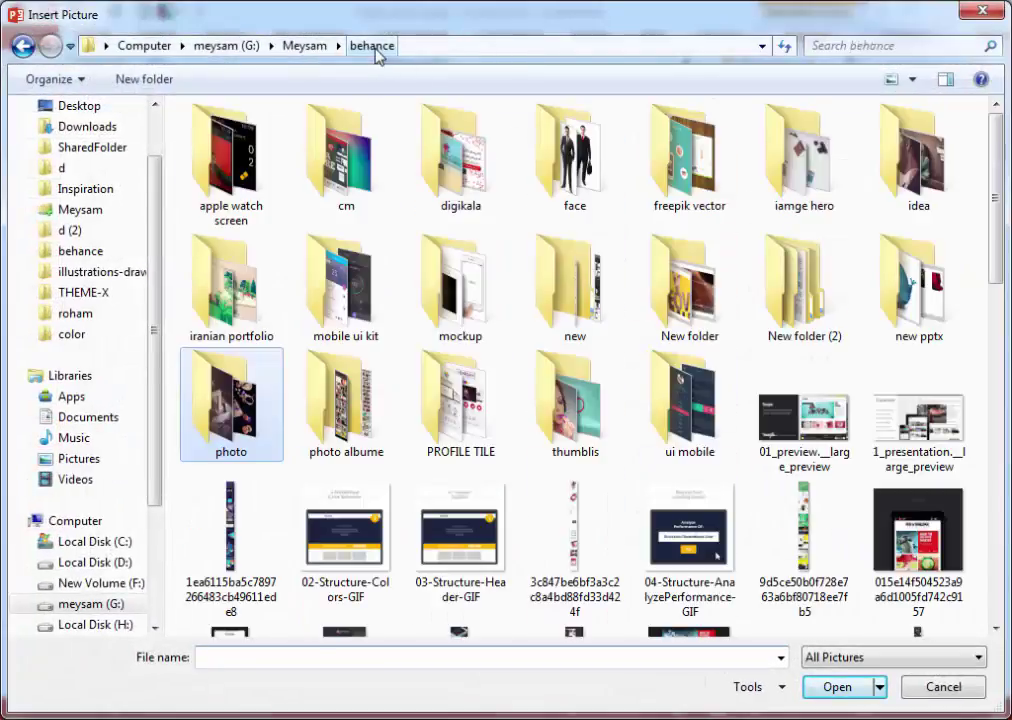
pyautogui.doubleClick(580, 382)
pyautogui.doubleClick(252, 180)
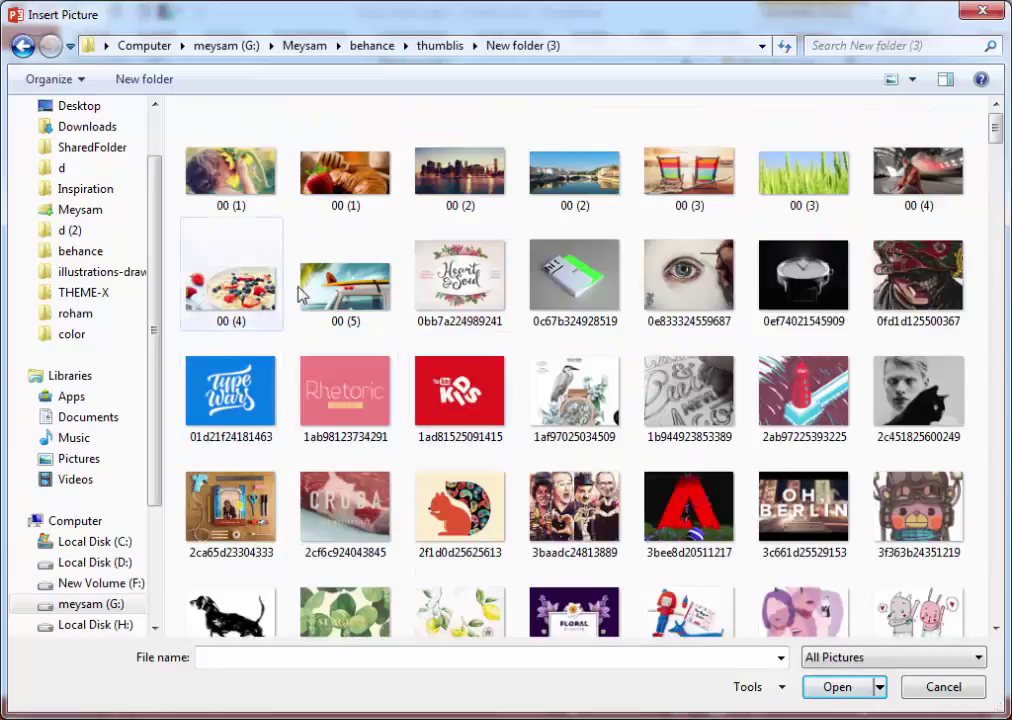
pyautogui.doubleClick(345, 288)
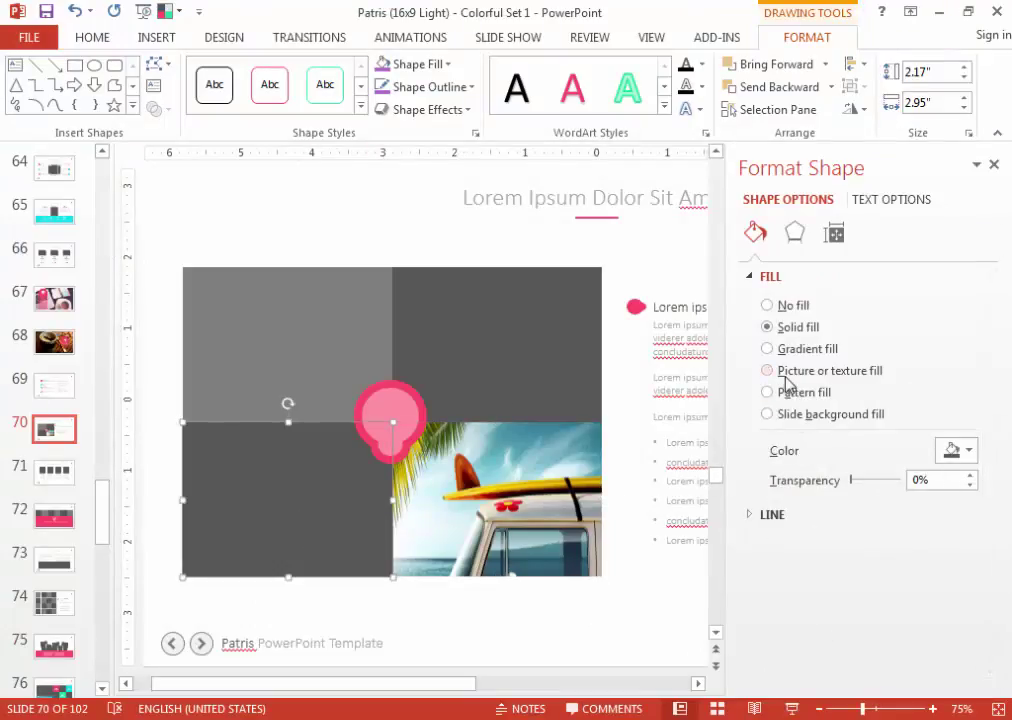
# Fill the top-left grey rectangle with the wheat photo.
pyautogui.click(785, 371)
pyautogui.click(790, 471)
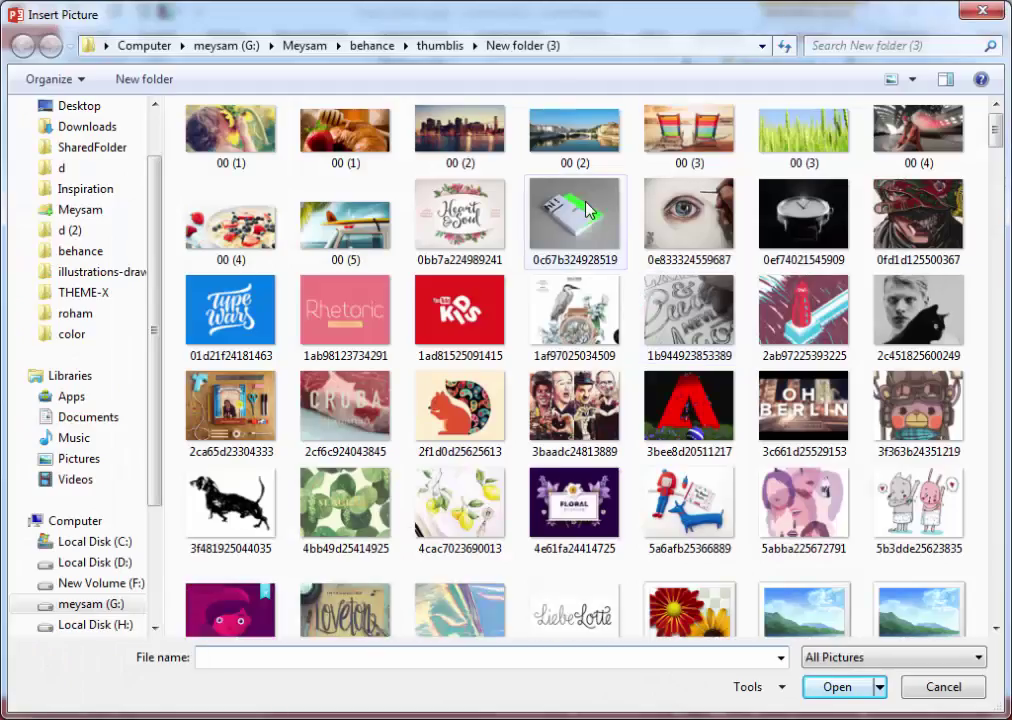
pyautogui.press('Escape')
pyautogui.click(385, 305)
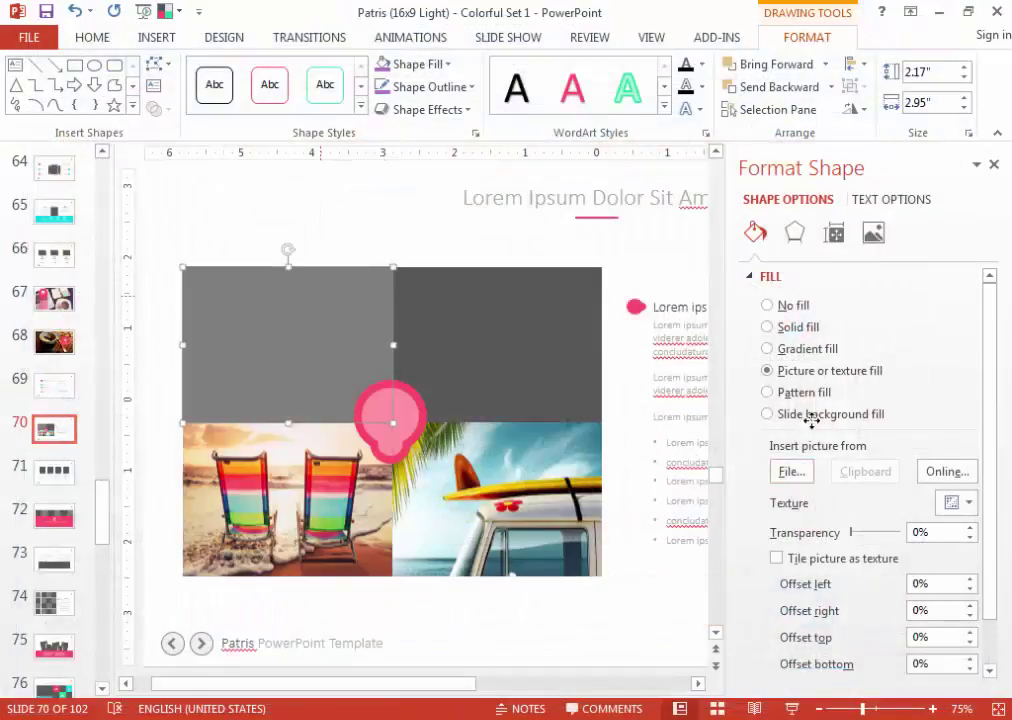
pyautogui.click(785, 371)
pyautogui.click(790, 471)
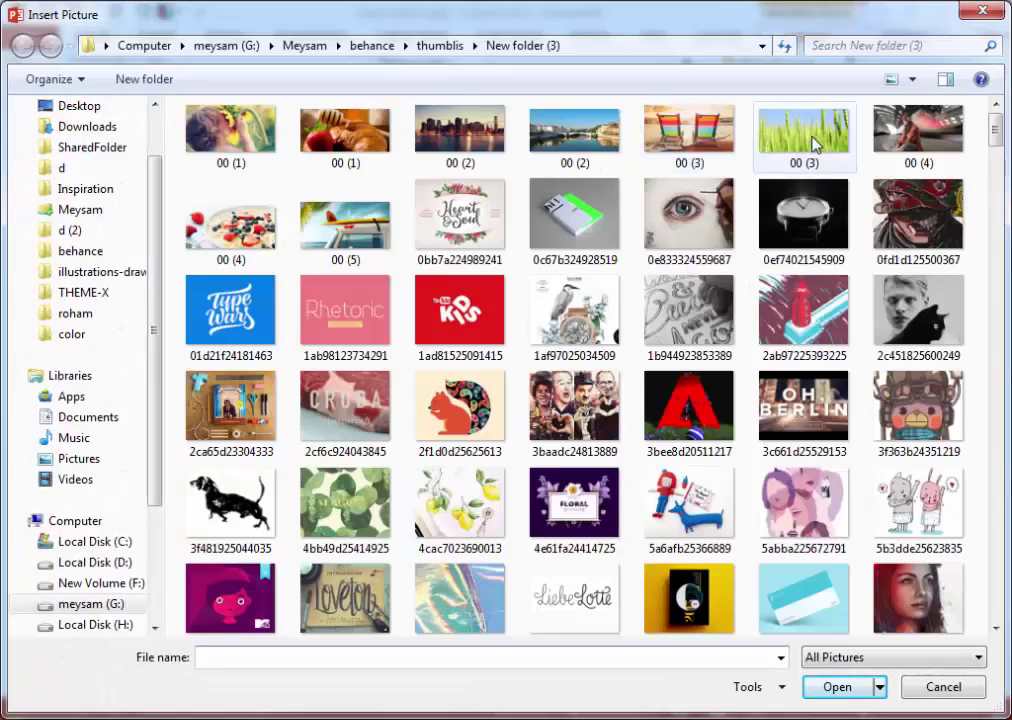
pyautogui.doubleClick(339, 542)
# Fill the top-right rectangle with the lighthouse illustration, then move to slide 71.
pyautogui.click(530, 340)
pyautogui.click(785, 370)
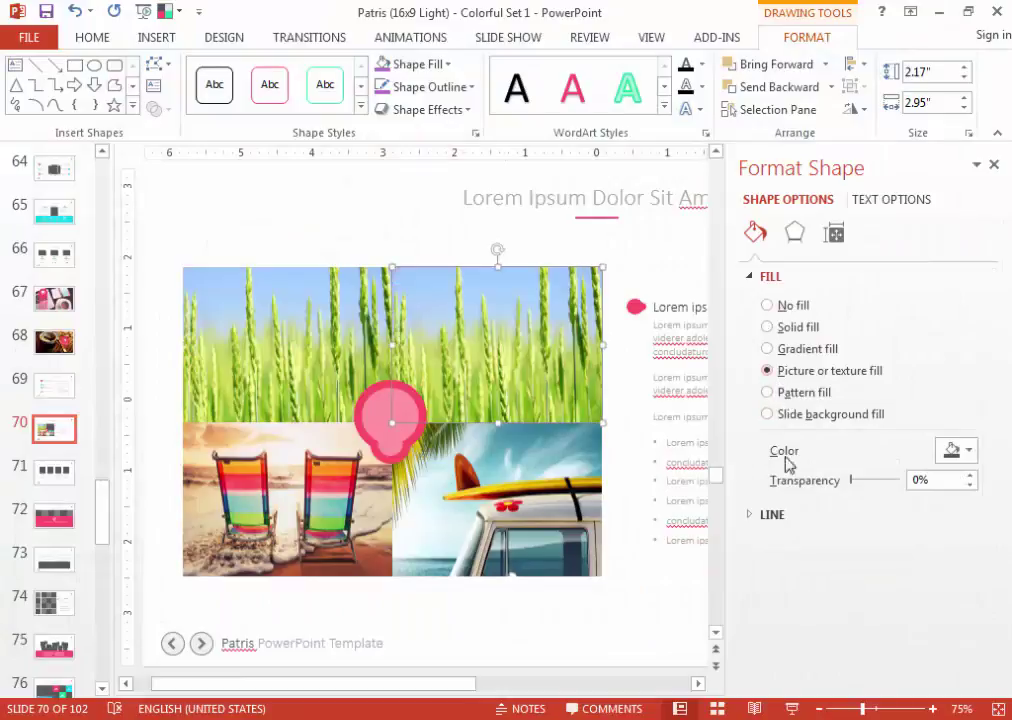
pyautogui.click(790, 471)
pyautogui.doubleClick(787, 335)
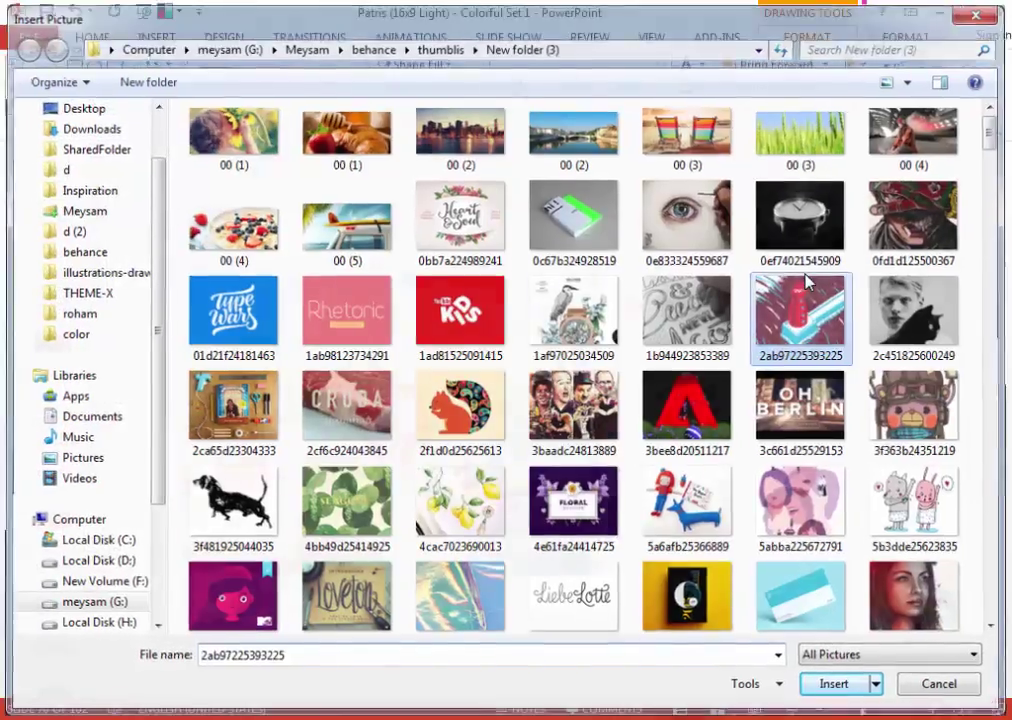
pyautogui.click(558, 600)
pyautogui.keyDown('ctrl'); pyautogui.scroll(-3, 558, 600); pyautogui.keyUp('ctrl')
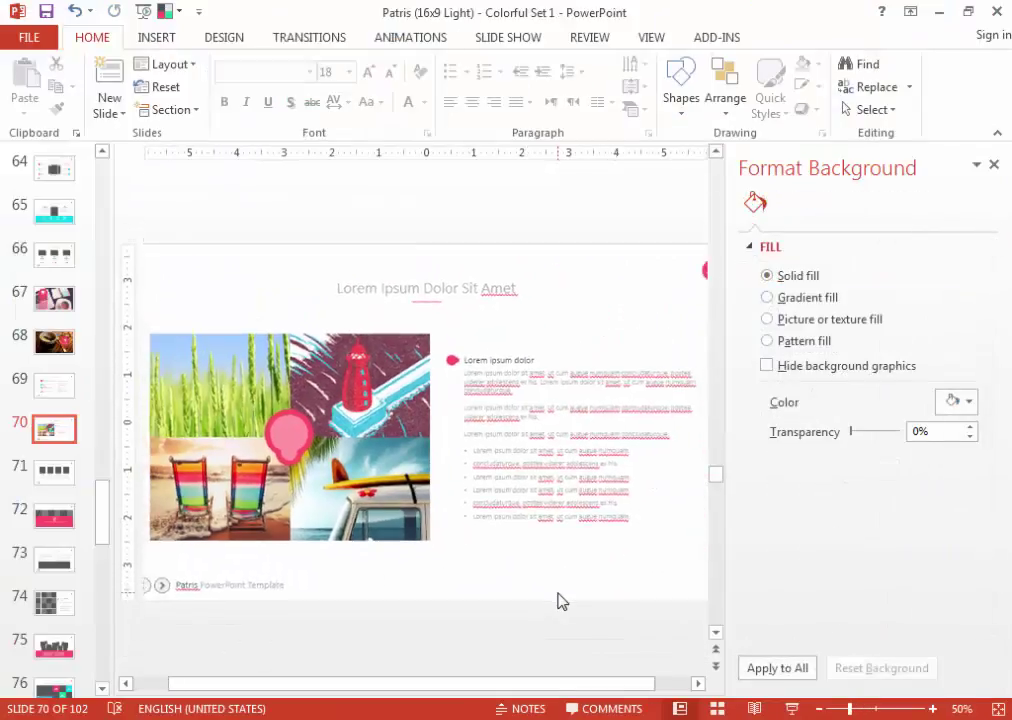
pyautogui.scroll(-1, 558, 600)
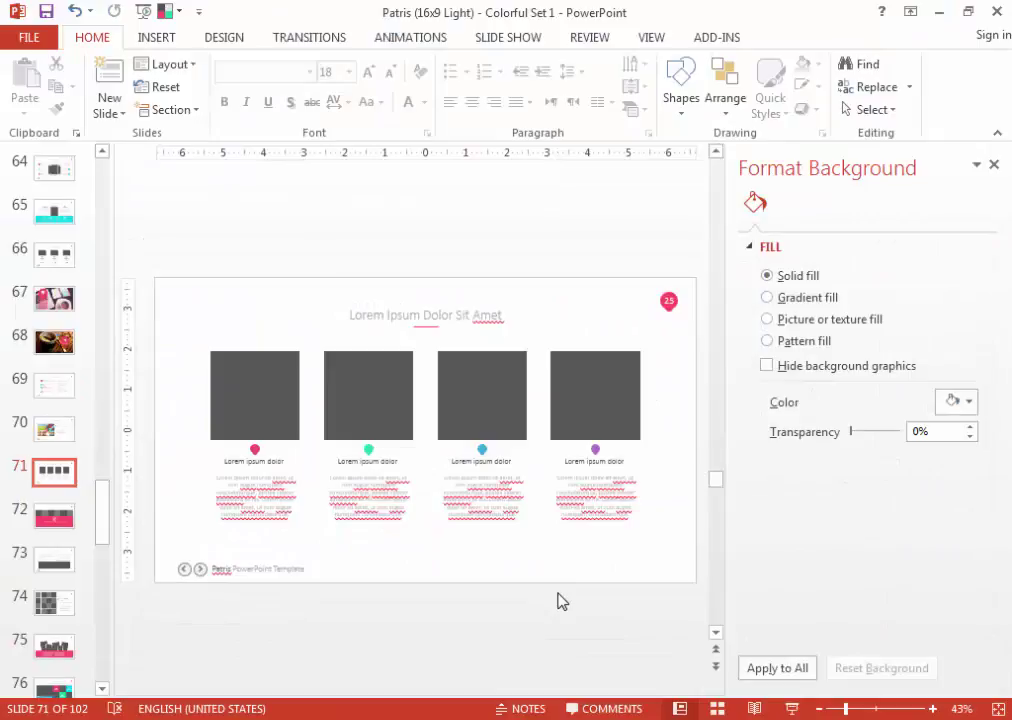
# Fill the fourth square on slide 71 with the white-and-green box photo.
pyautogui.click(633, 432)
pyautogui.doubleClick(594, 372)
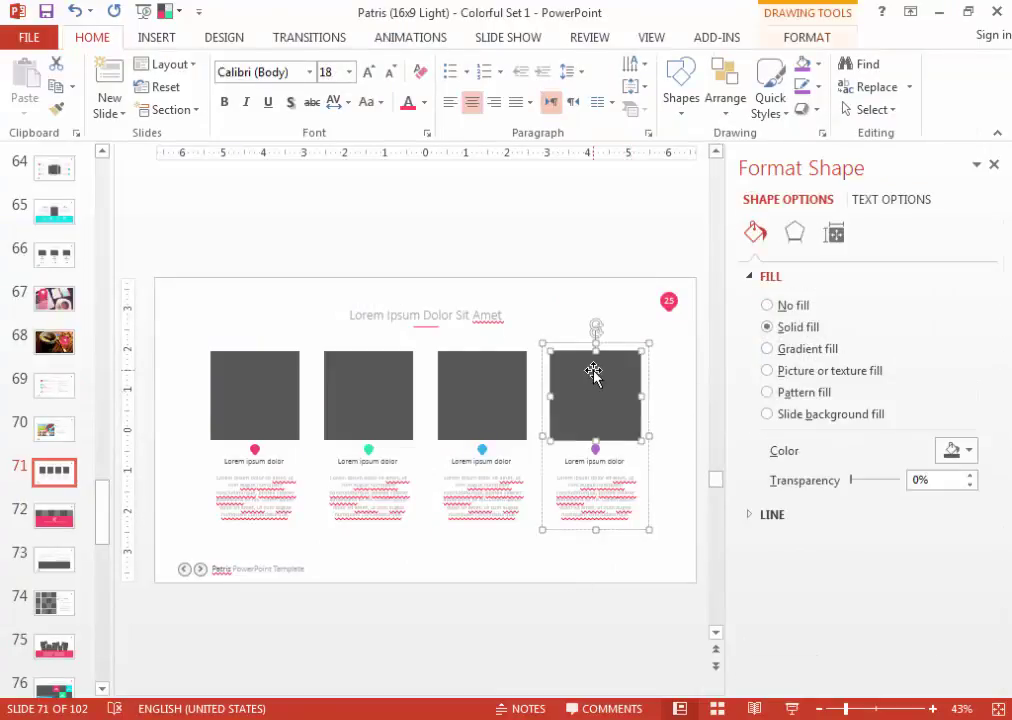
pyautogui.click(782, 369)
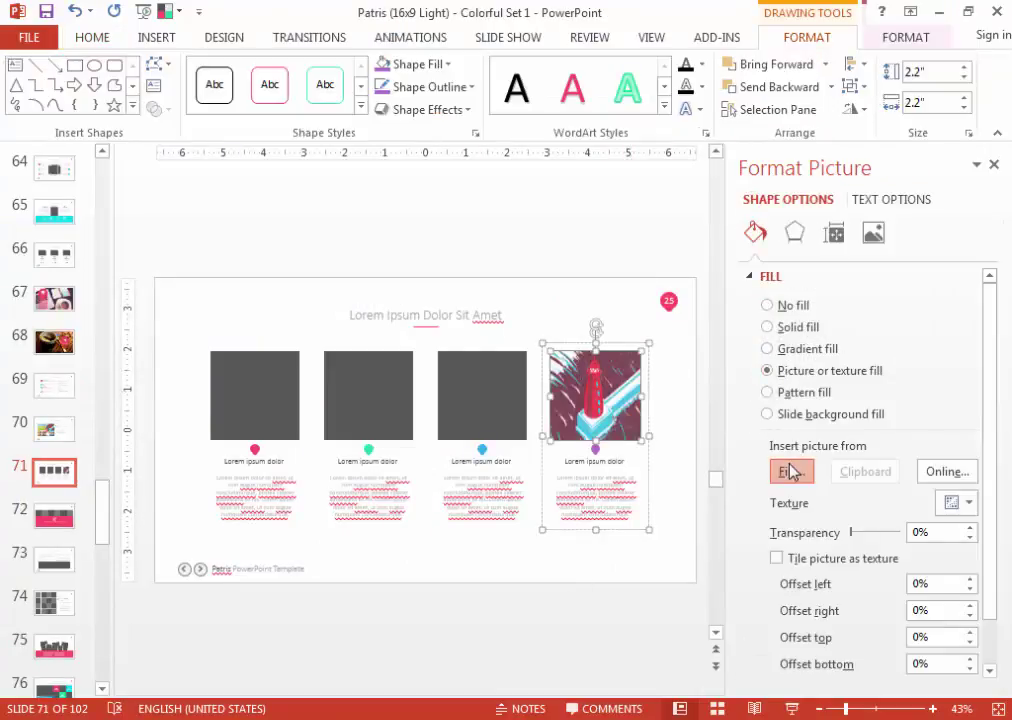
pyautogui.click(793, 469)
pyautogui.doubleClick(606, 228)
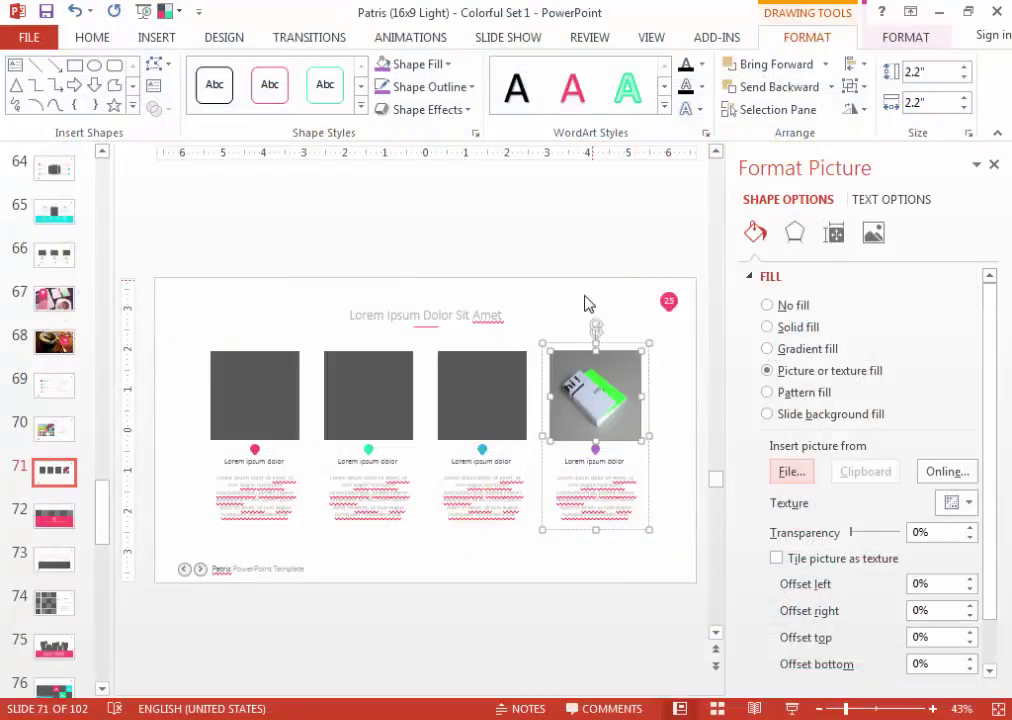
# Fill the third square with the palm tree and surfboard photo.
pyautogui.click(490, 423)
pyautogui.click(767, 327)
pyautogui.click(767, 370)
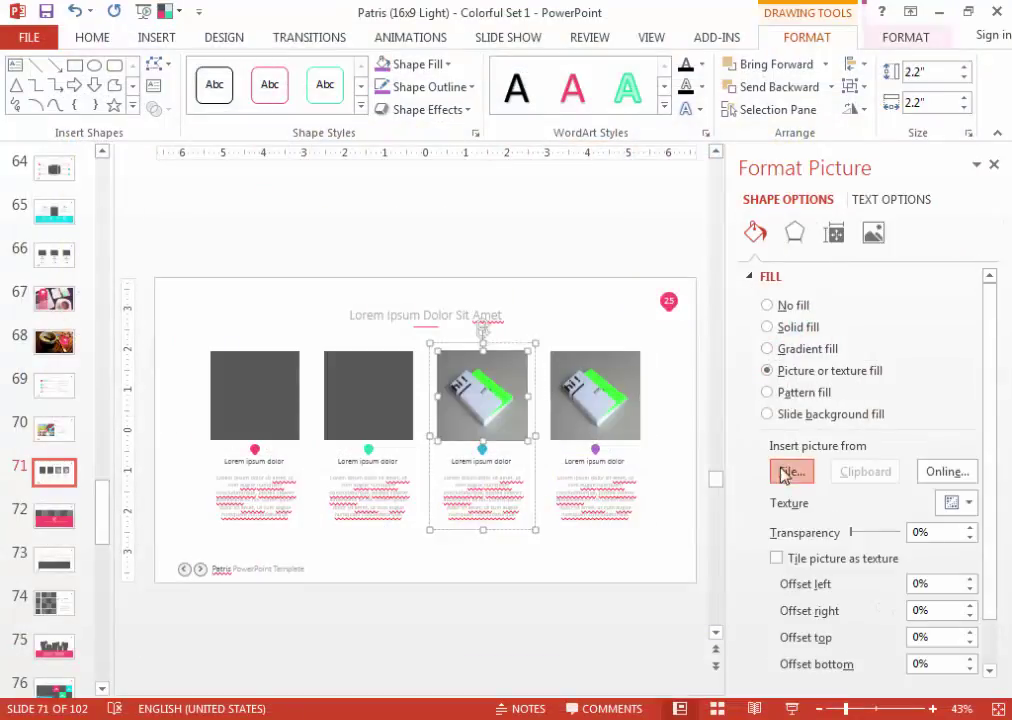
pyautogui.click(785, 472)
pyautogui.doubleClick(274, 176)
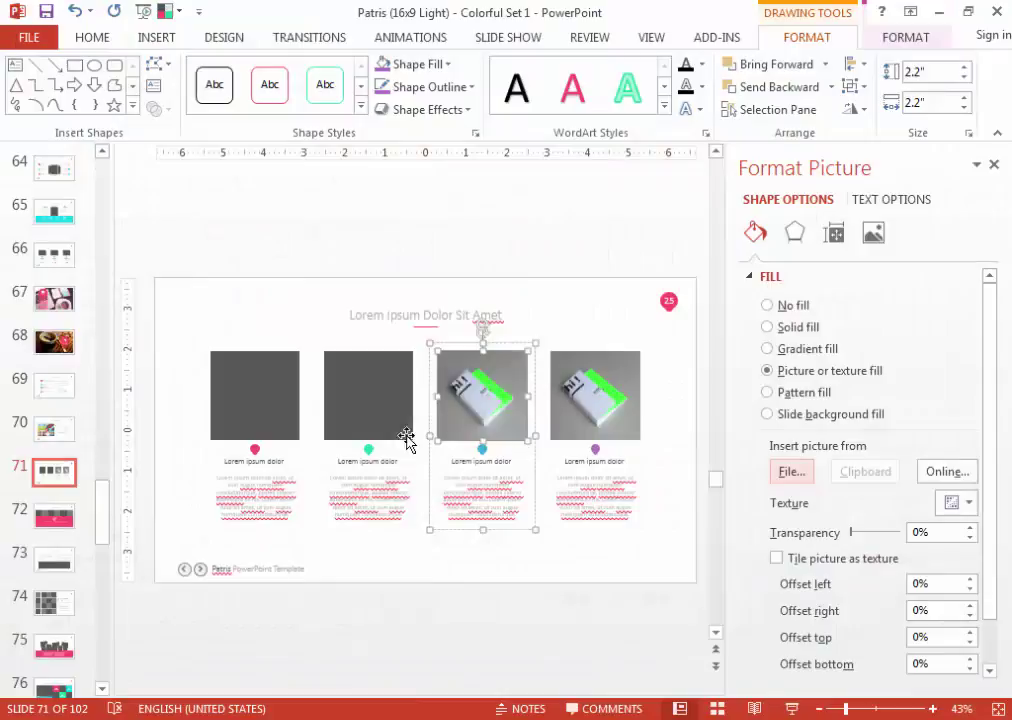
pyautogui.click(488, 598)
pyautogui.click(441, 521)
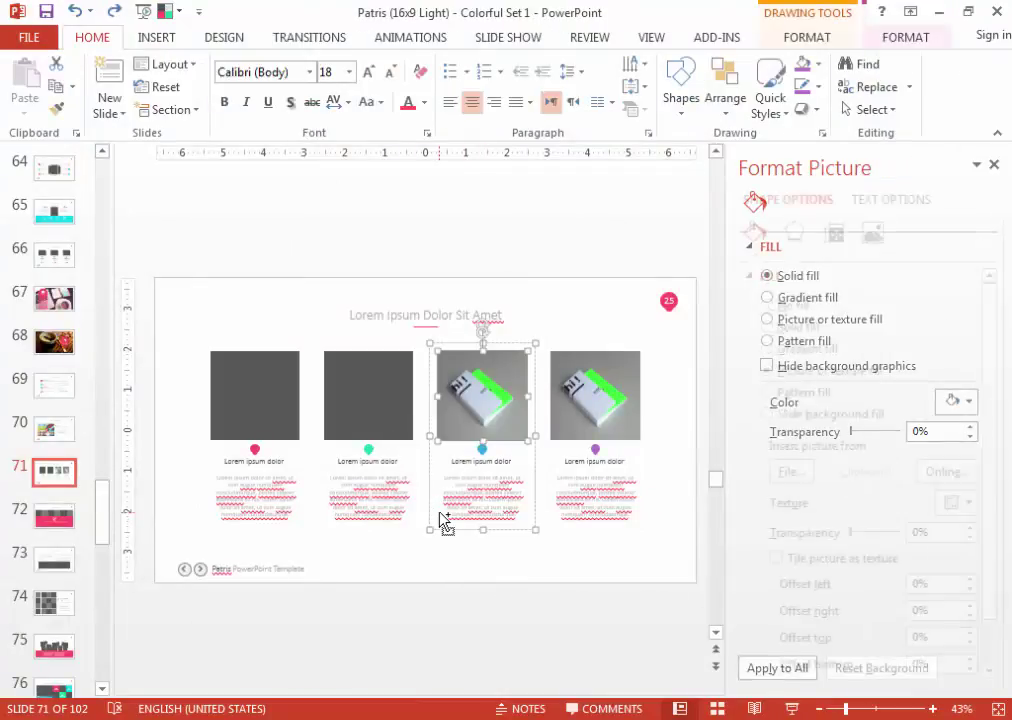
# Look over the grey blocks on slides 72 and 73, moving on to slide 74.
pyautogui.click(535, 579)
pyautogui.scroll(-1, 538, 568)
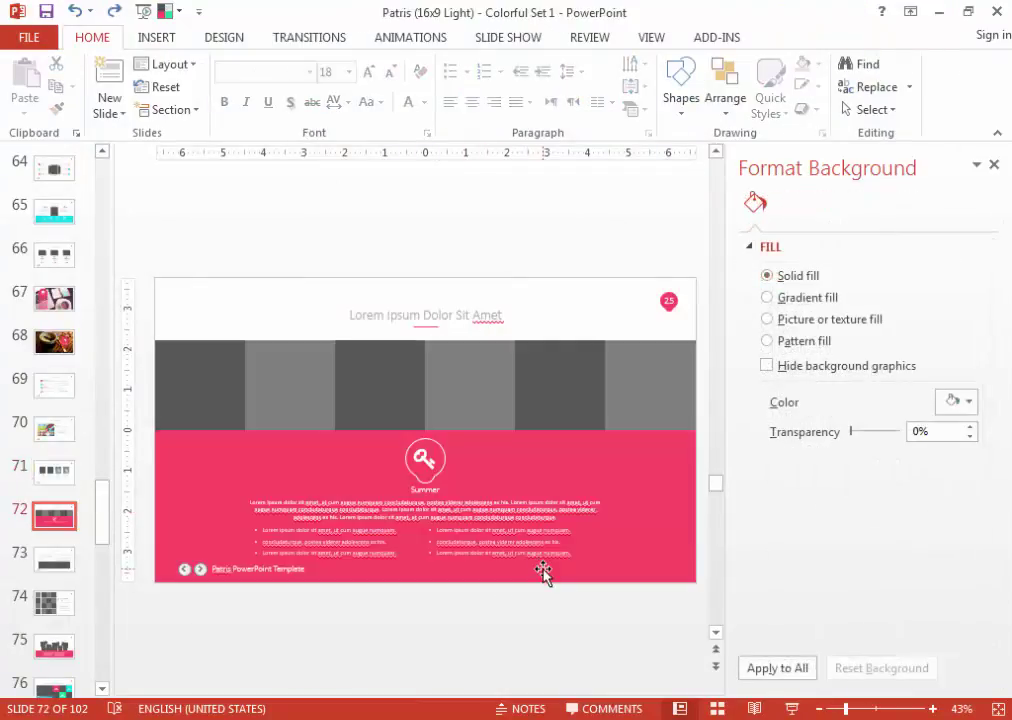
pyautogui.click(377, 373)
pyautogui.click(290, 385)
pyautogui.click(637, 402)
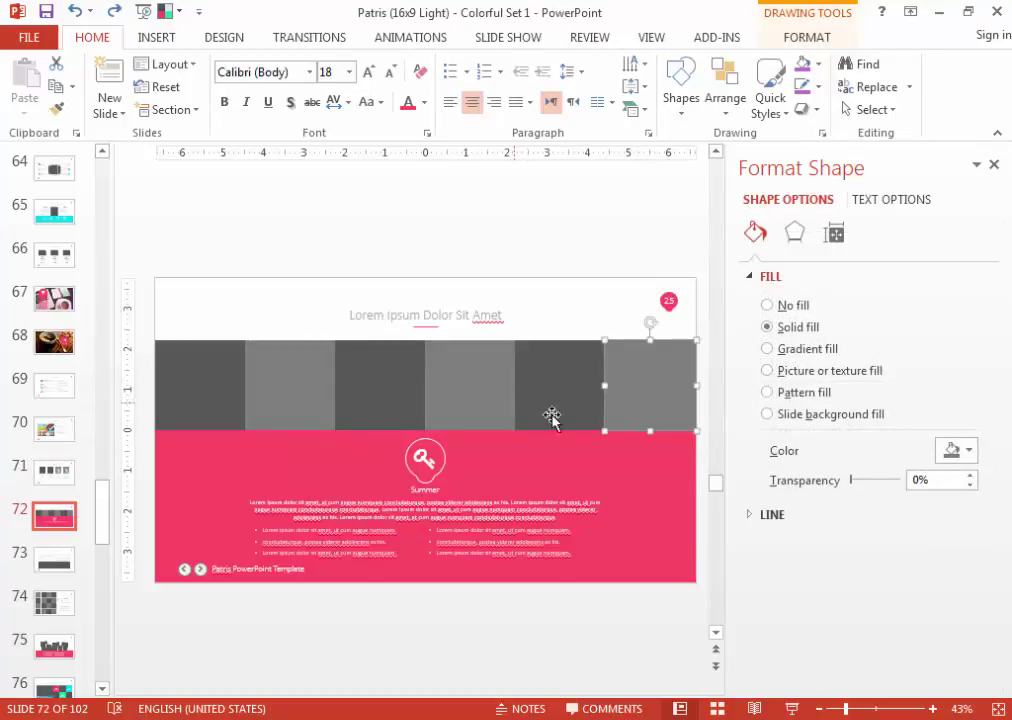
pyautogui.click(483, 470)
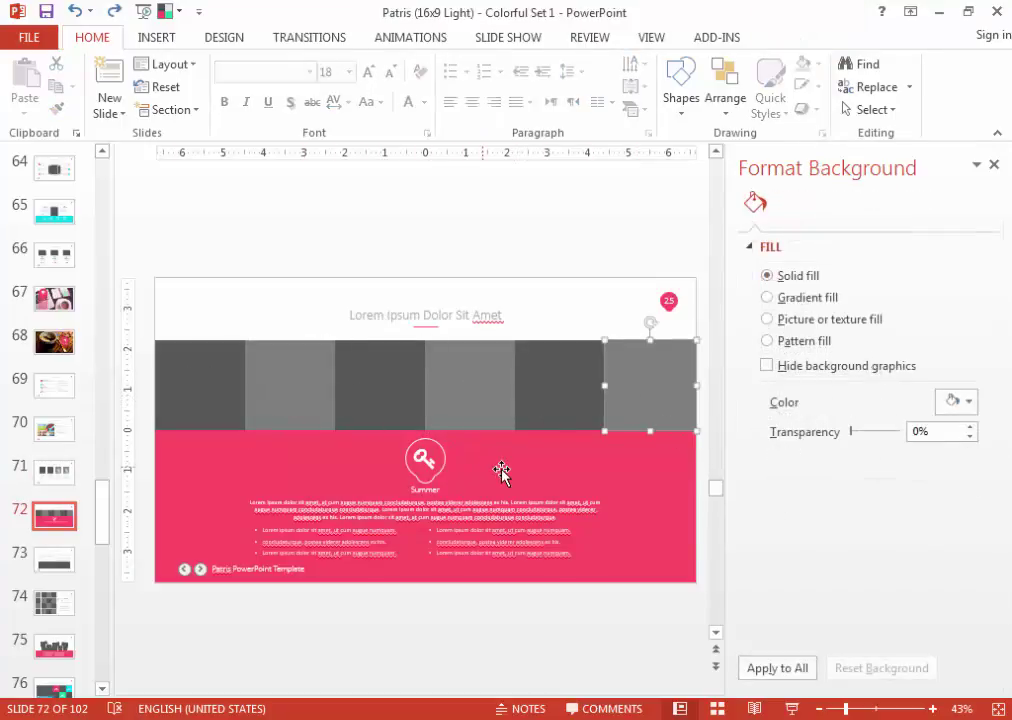
pyautogui.scroll(-1, 505, 470)
pyautogui.click(497, 515)
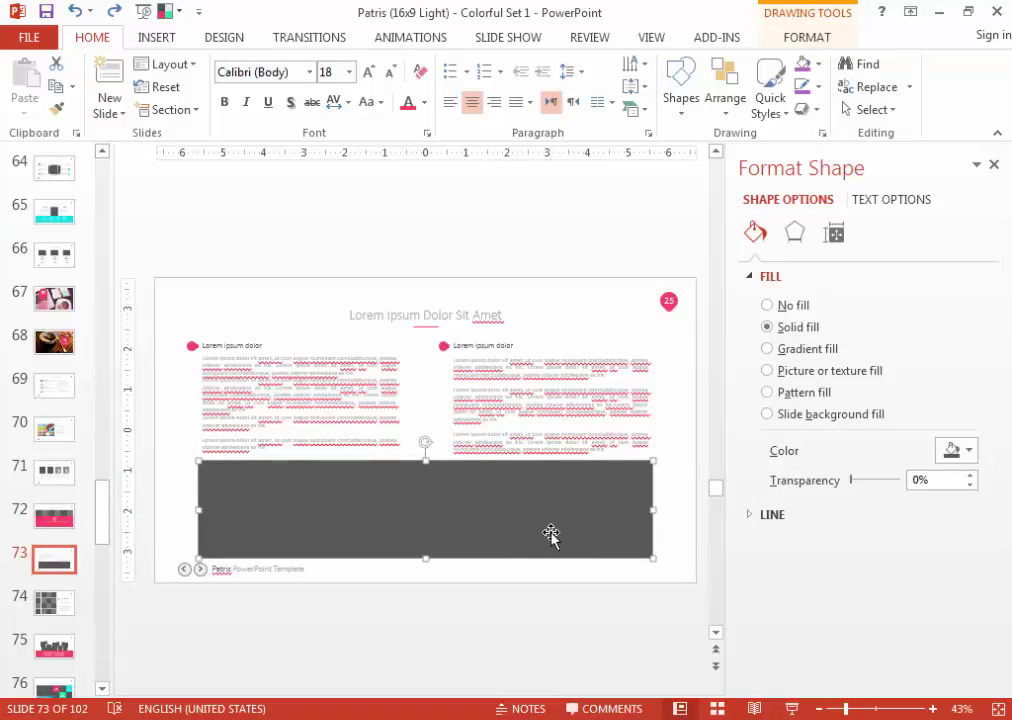
pyautogui.press('Escape')
pyautogui.scroll(-1, 551, 534)
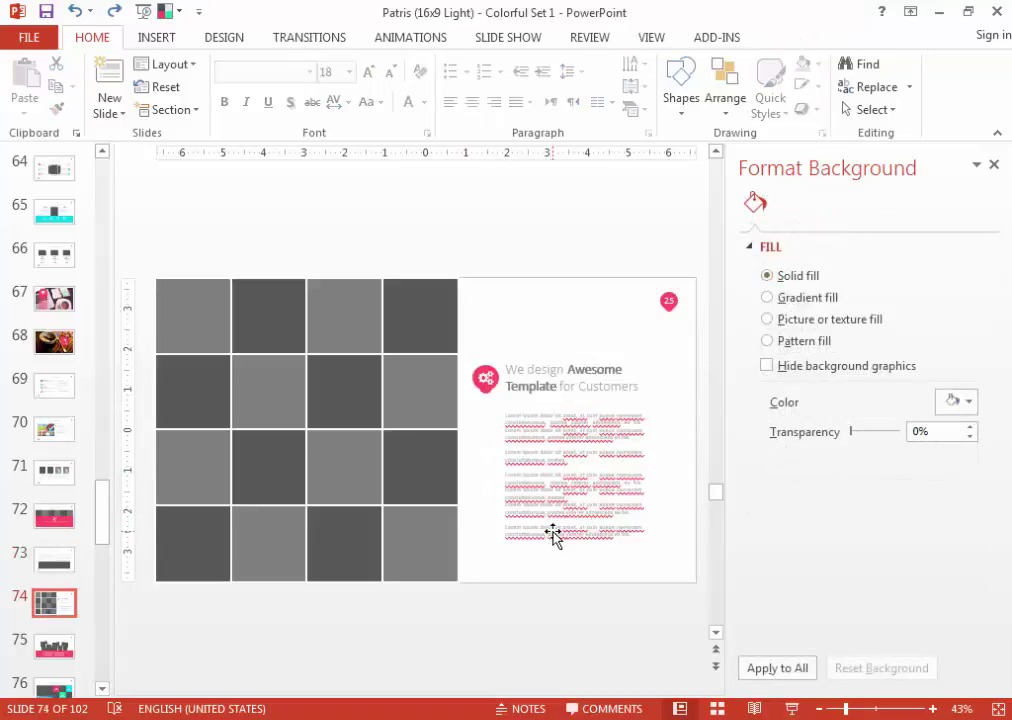
# Fill the row 3, column 2 tile of slide 74's grid with the red flowers photo.
pyautogui.click(350, 376)
pyautogui.click(255, 318)
pyautogui.click(195, 318)
pyautogui.click(274, 468)
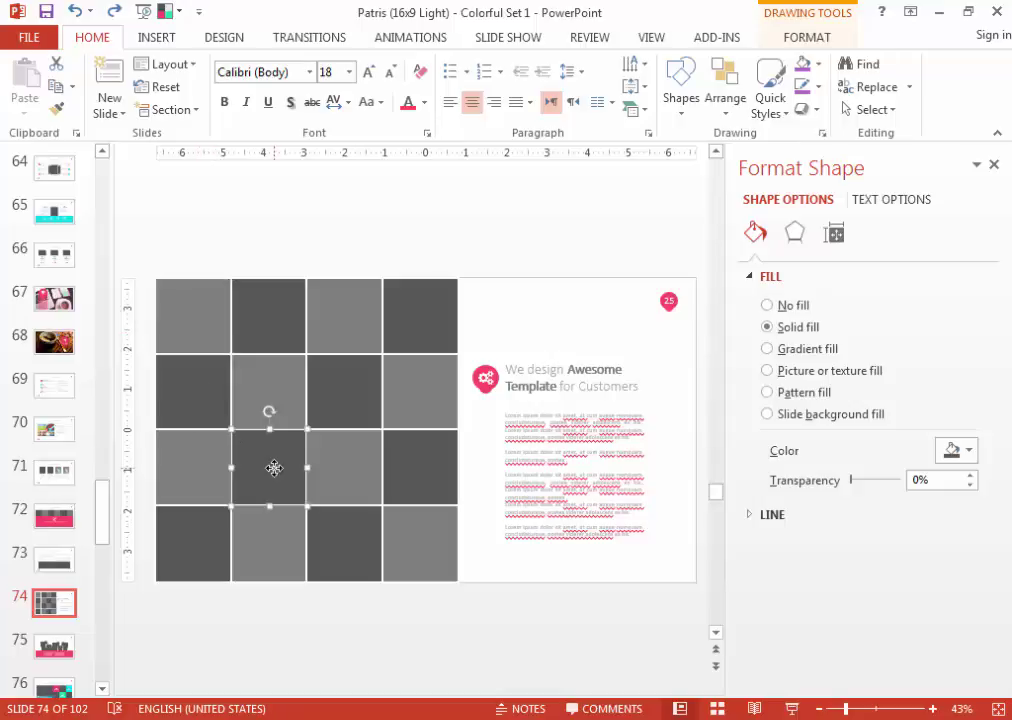
pyautogui.click(806, 371)
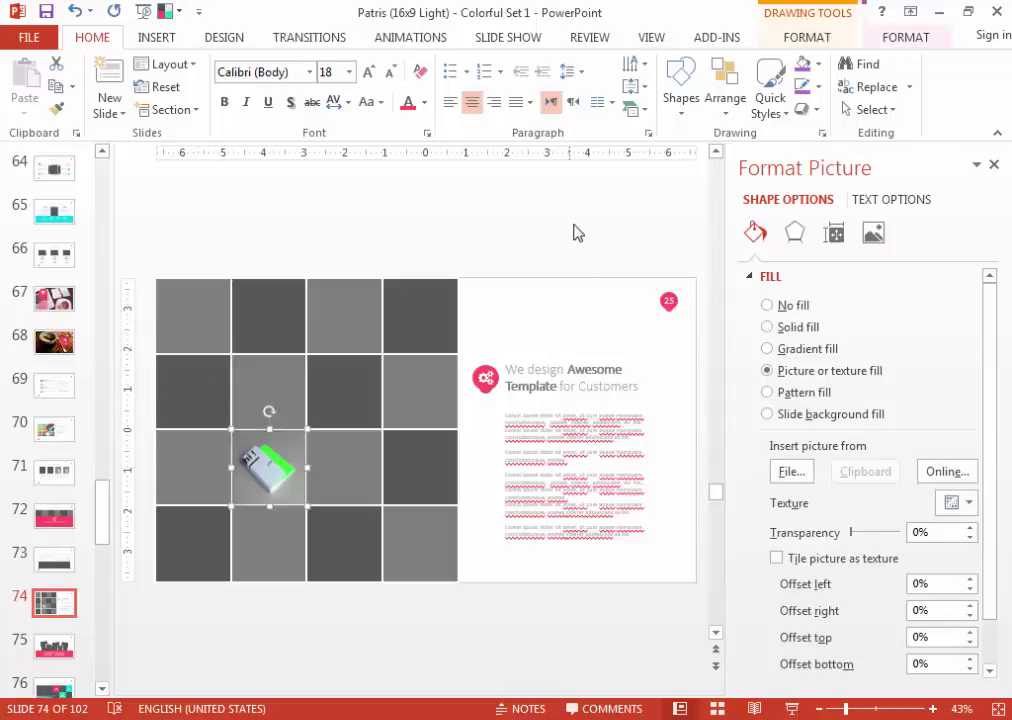
pyautogui.click(791, 471)
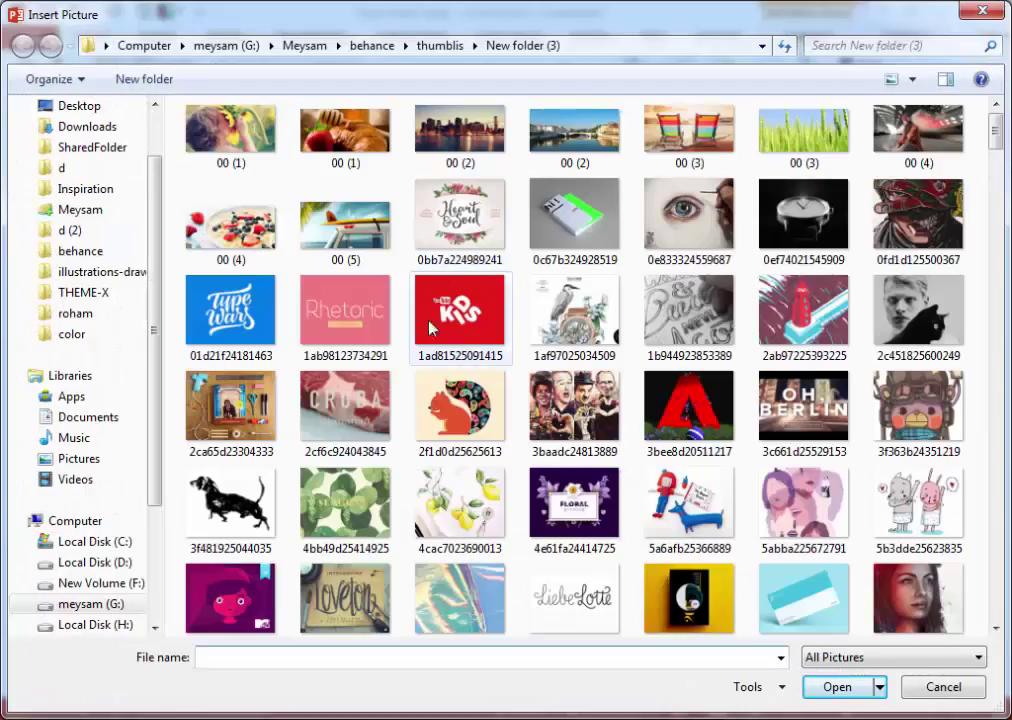
pyautogui.click(441, 510)
pyautogui.scroll(-4, 479, 575)
pyautogui.scroll(-3, 479, 575)
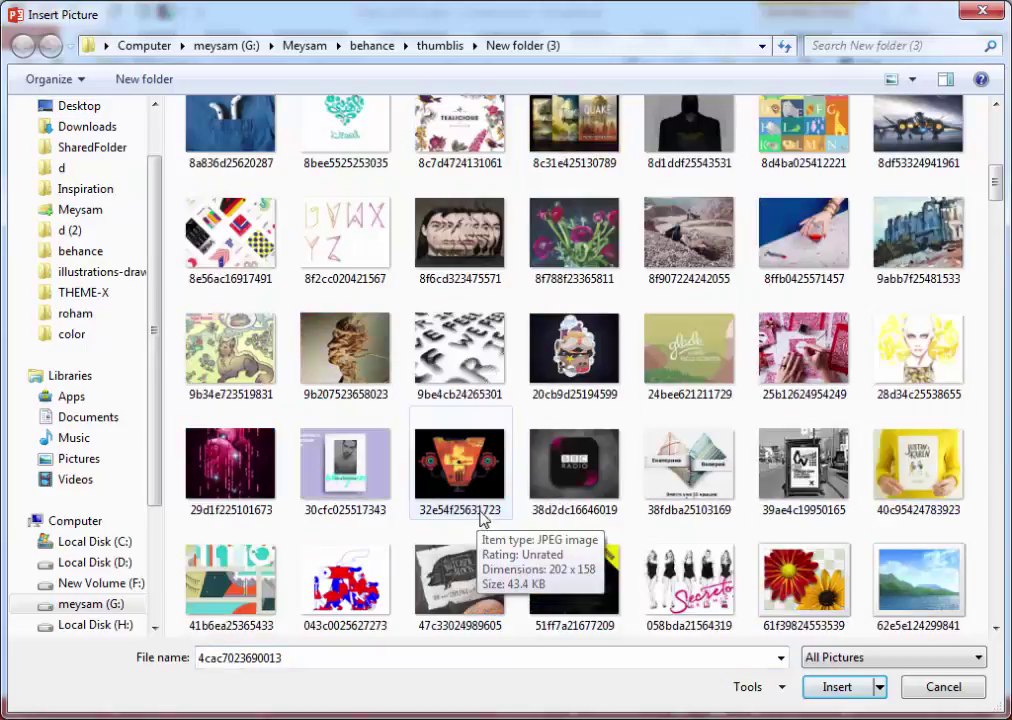
pyautogui.doubleClick(584, 226)
# Fill the tile below the flowers with the caricature image.
pyautogui.click(289, 533)
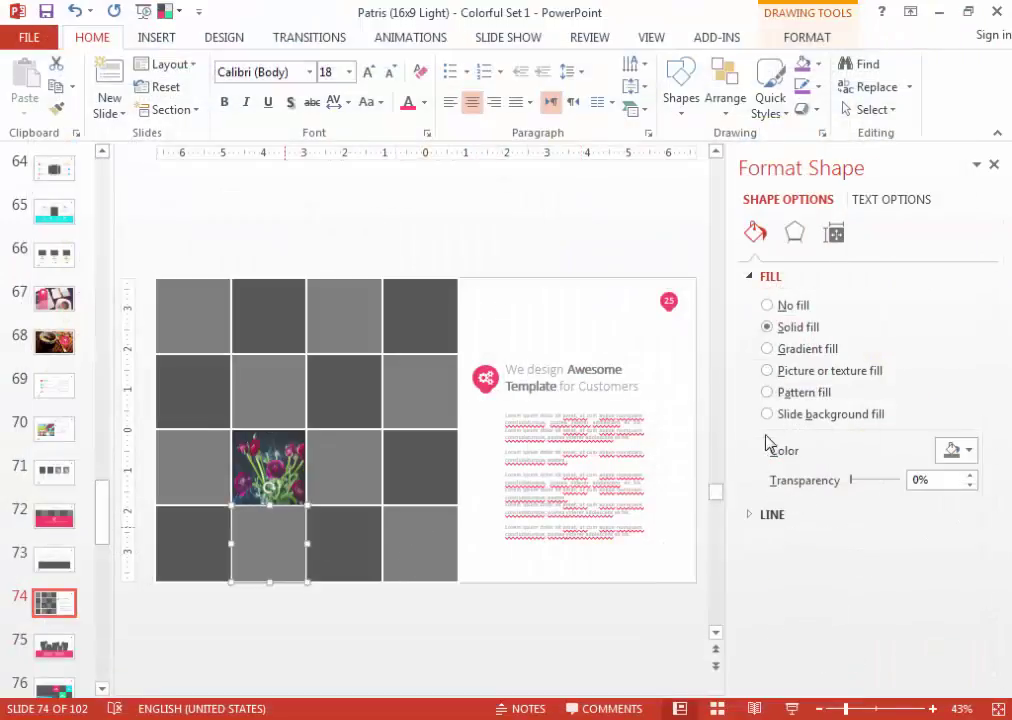
pyautogui.click(783, 370)
pyautogui.click(790, 471)
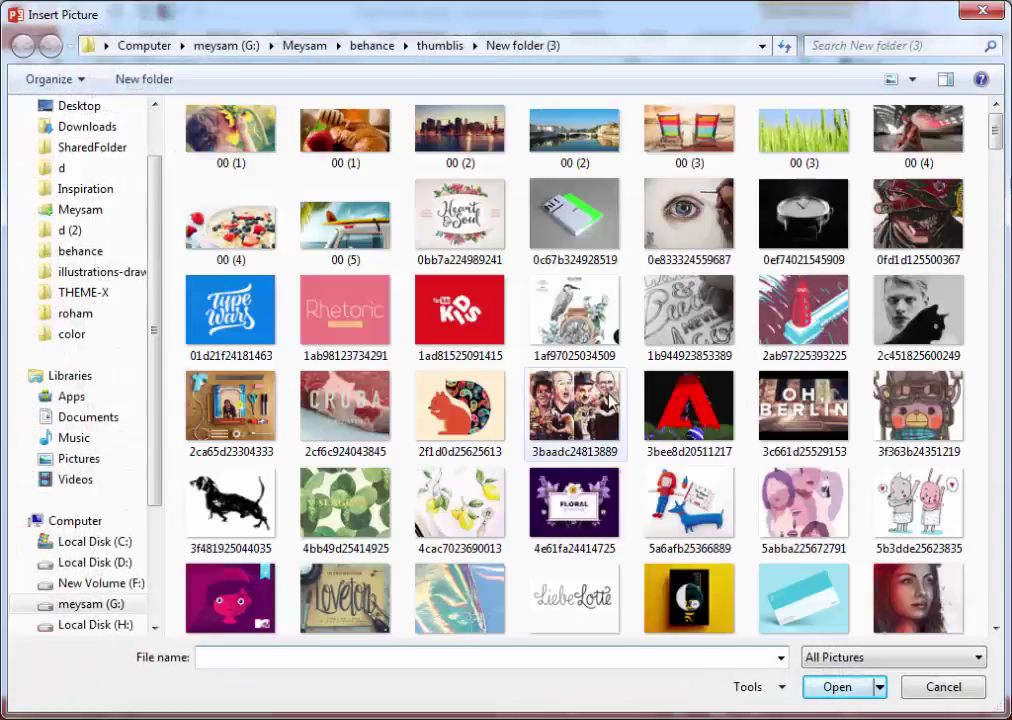
pyautogui.click(612, 400)
pyautogui.doubleClick(612, 400)
# Fill the tile right of the flowers with the heron illustration, then go to slide 75.
pyautogui.click(368, 463)
pyautogui.click(767, 327)
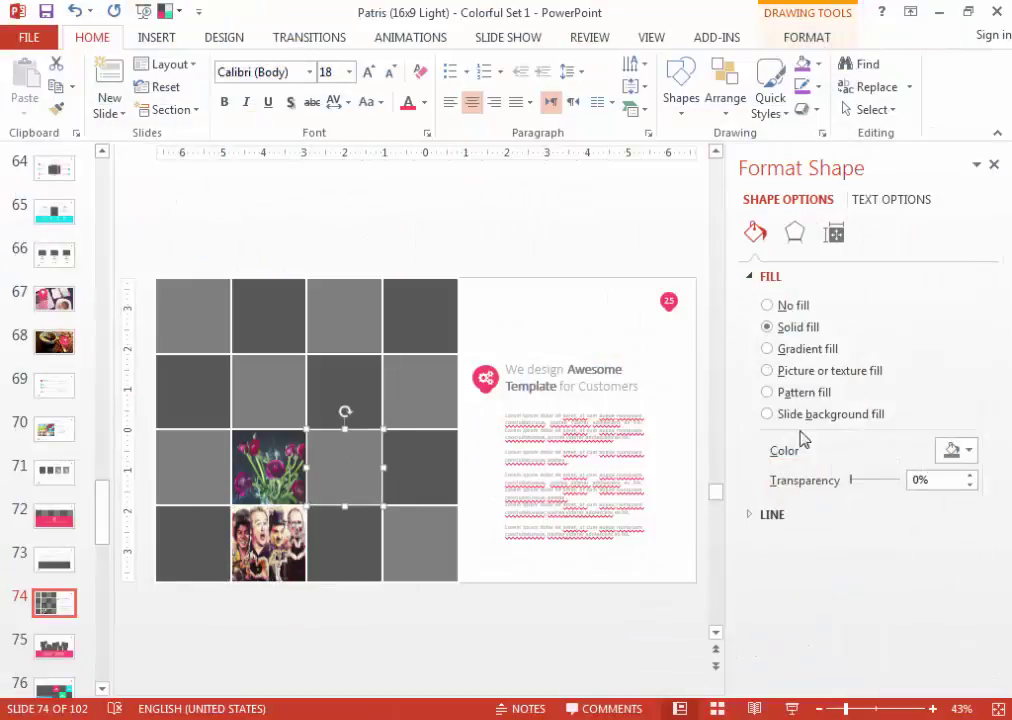
pyautogui.click(767, 370)
pyautogui.click(790, 471)
pyautogui.click(560, 320)
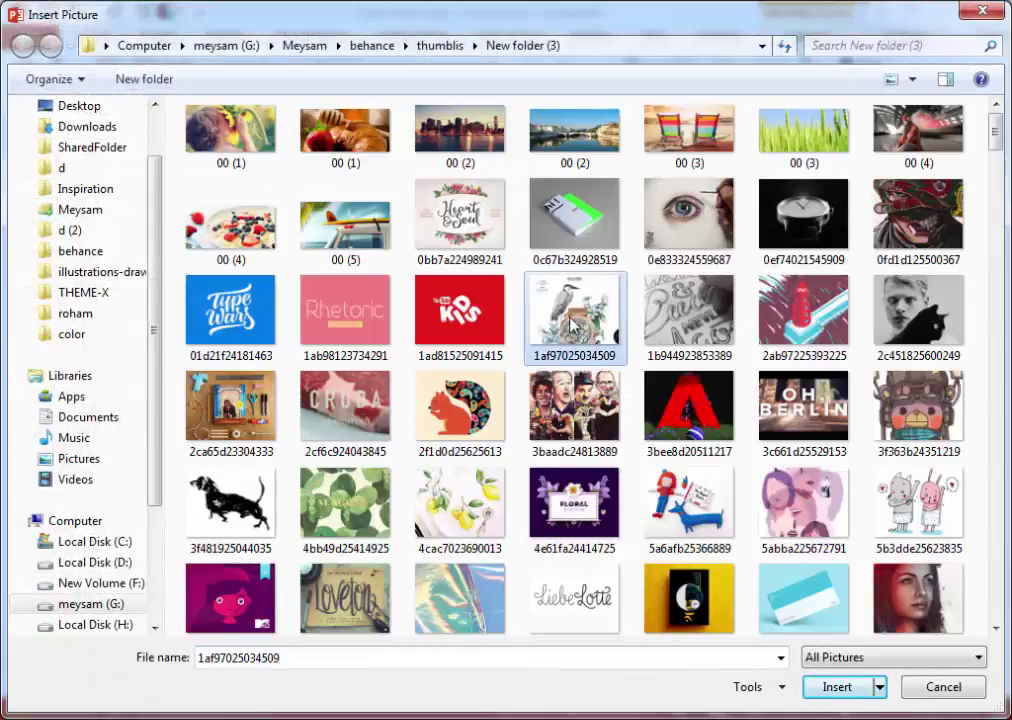
pyautogui.doubleClick(560, 320)
pyautogui.click(475, 617)
pyautogui.press('pagedown')
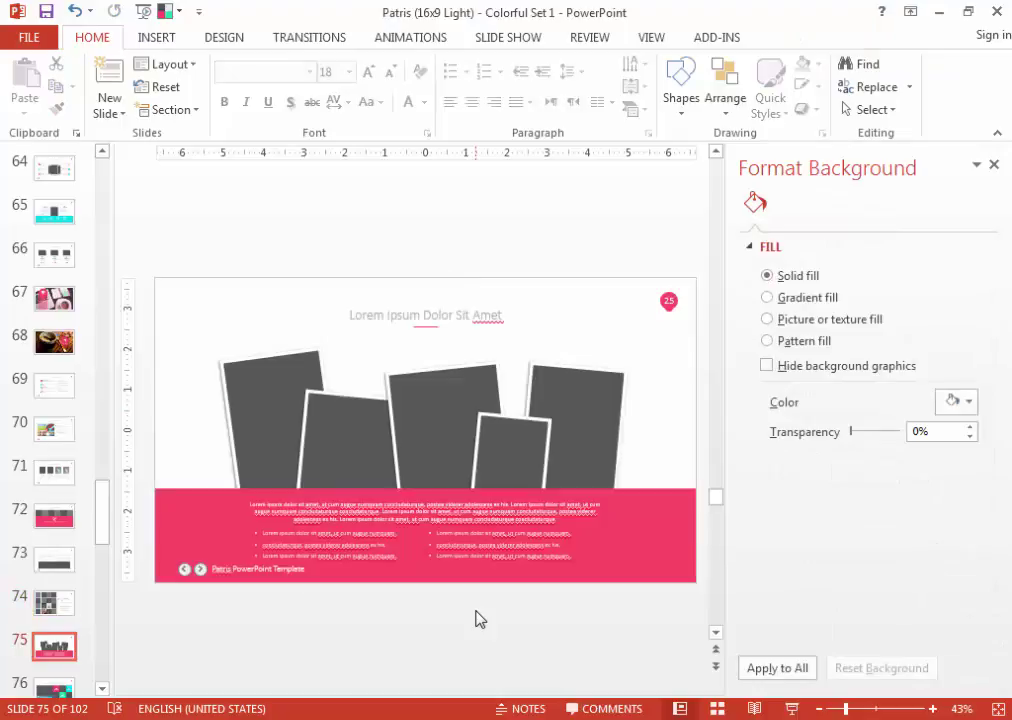
pyautogui.click(262, 407)
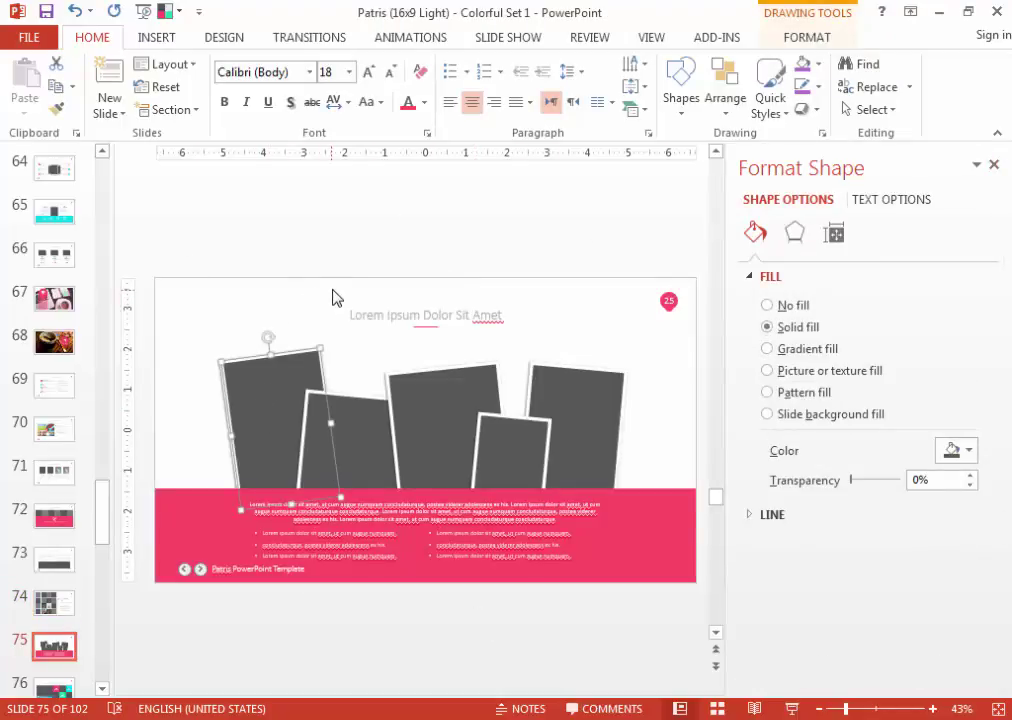
# Give the small front frame on slide 75 a picture fill from the behance\photo folder.
pyautogui.click(491, 451)
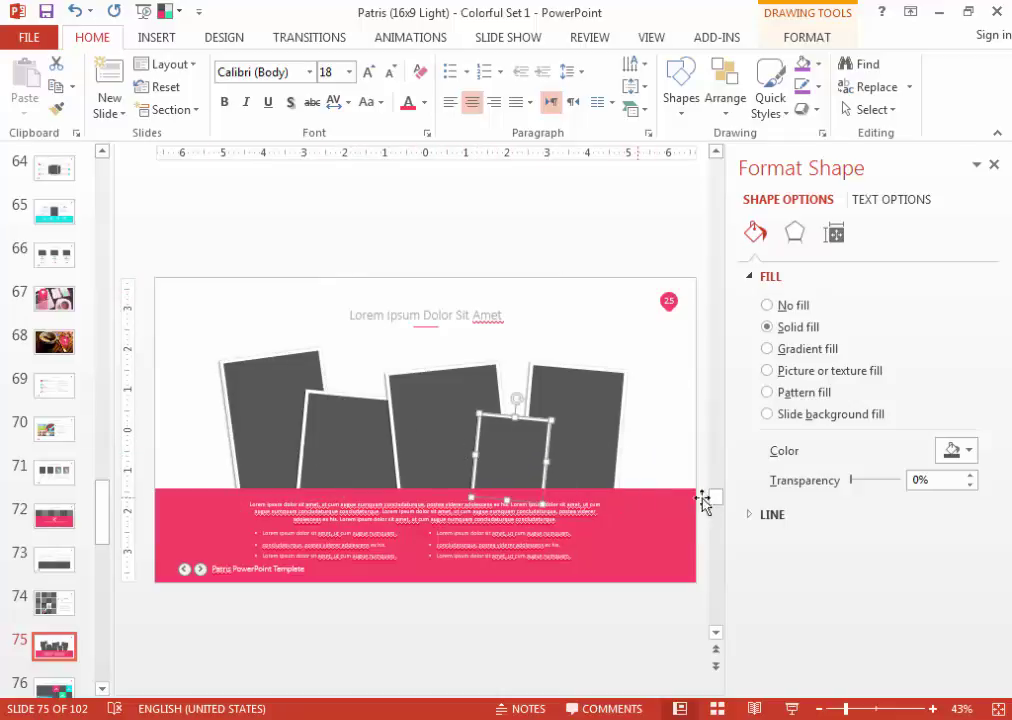
pyautogui.click(768, 370)
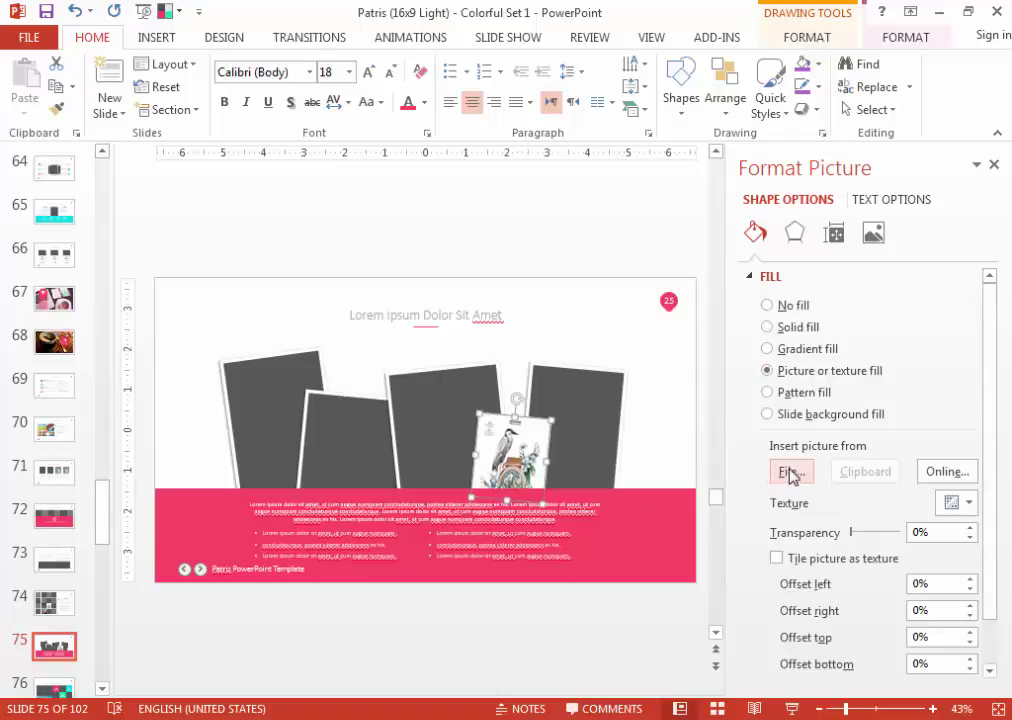
pyautogui.click(791, 473)
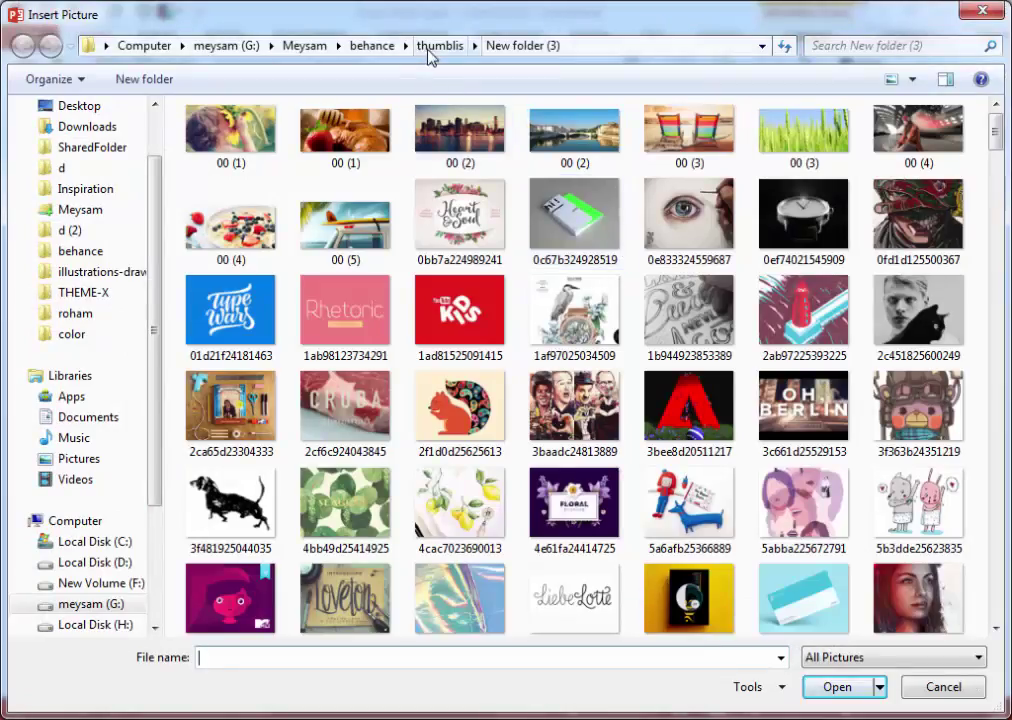
pyautogui.click(375, 45)
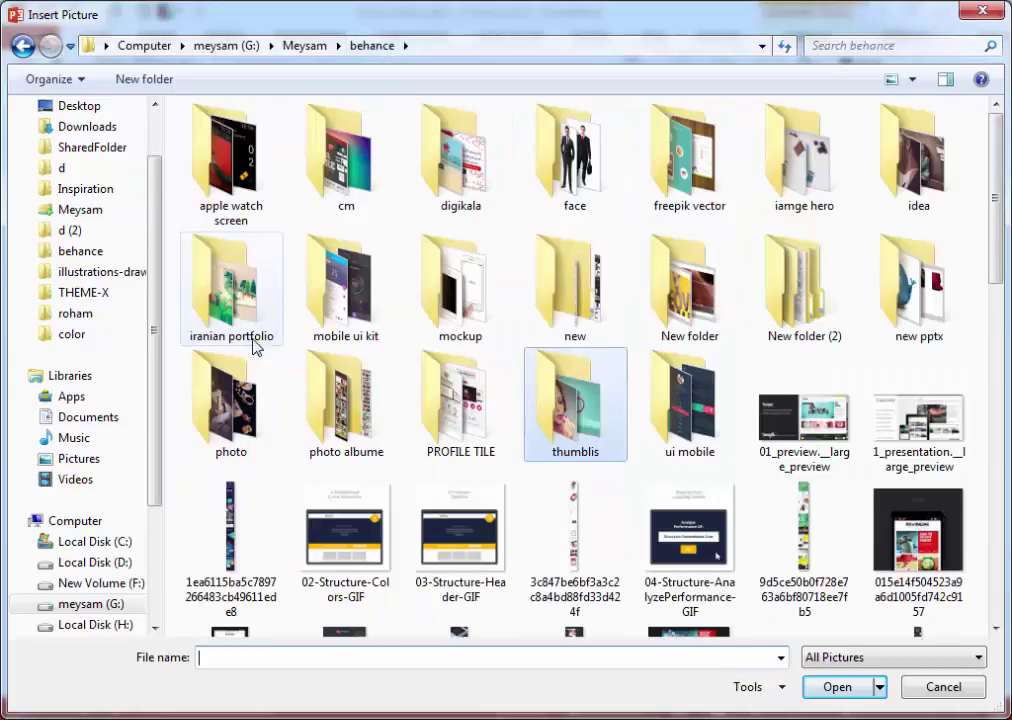
pyautogui.click(237, 411)
pyautogui.doubleClick(237, 411)
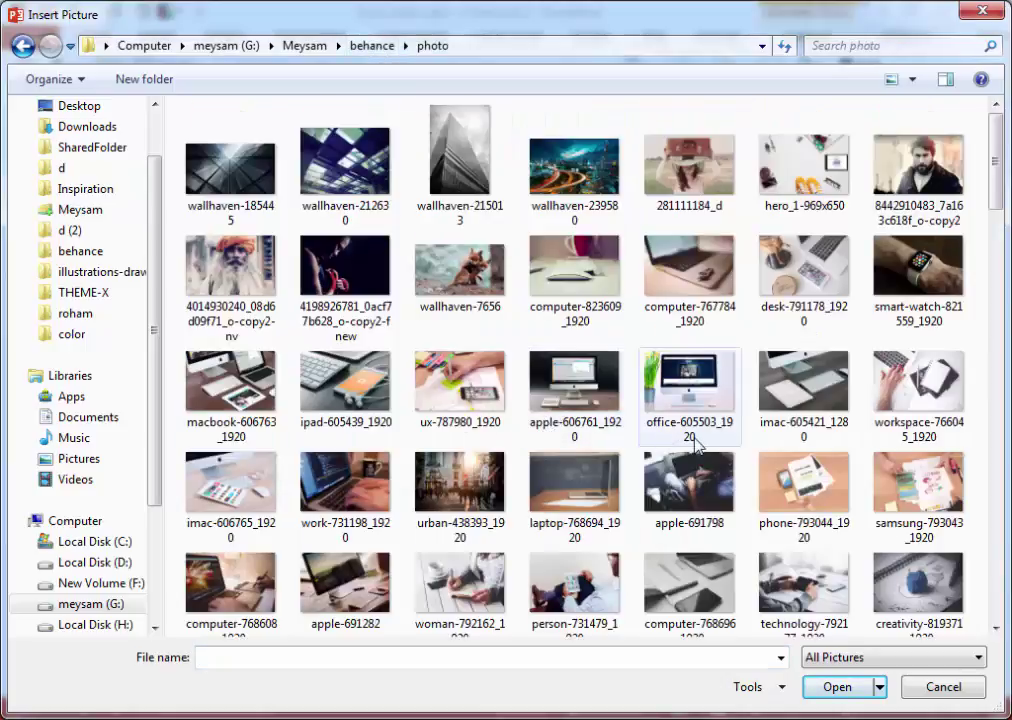
# Insert the wallhaven-215013 building photo, then start a picture-file fill on the rightmost frame.
pyautogui.click(462, 478)
pyautogui.scroll(-5, 465, 480)
pyautogui.scroll(-5, 468, 487)
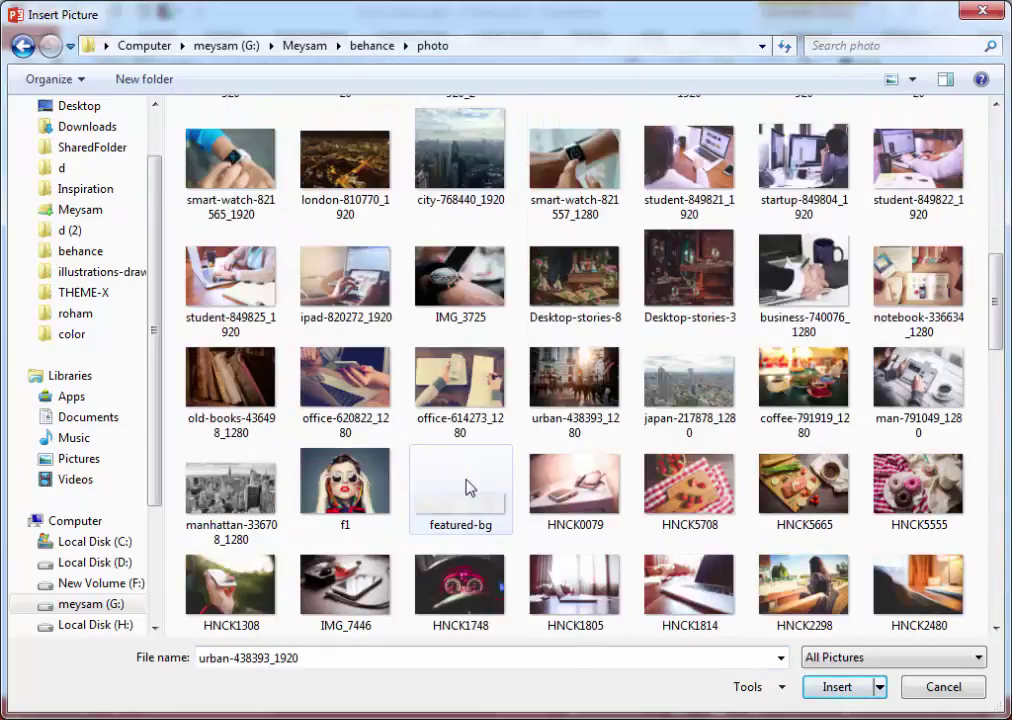
pyautogui.scroll(10, 469, 488)
pyautogui.click(462, 169)
pyautogui.doubleClick(462, 169)
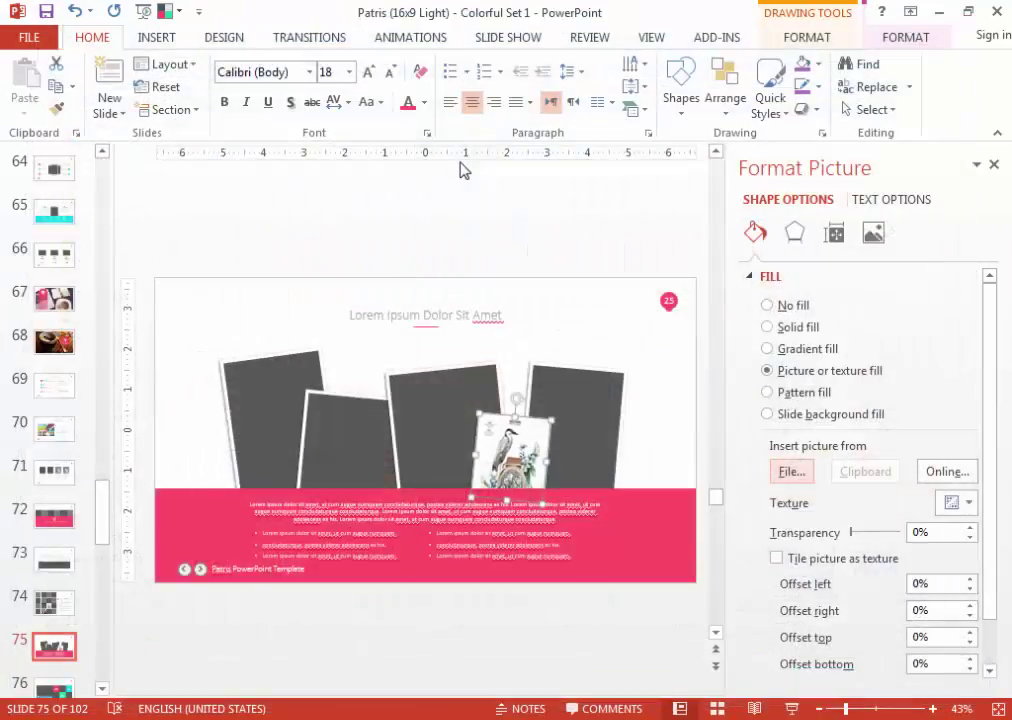
pyautogui.click(603, 407)
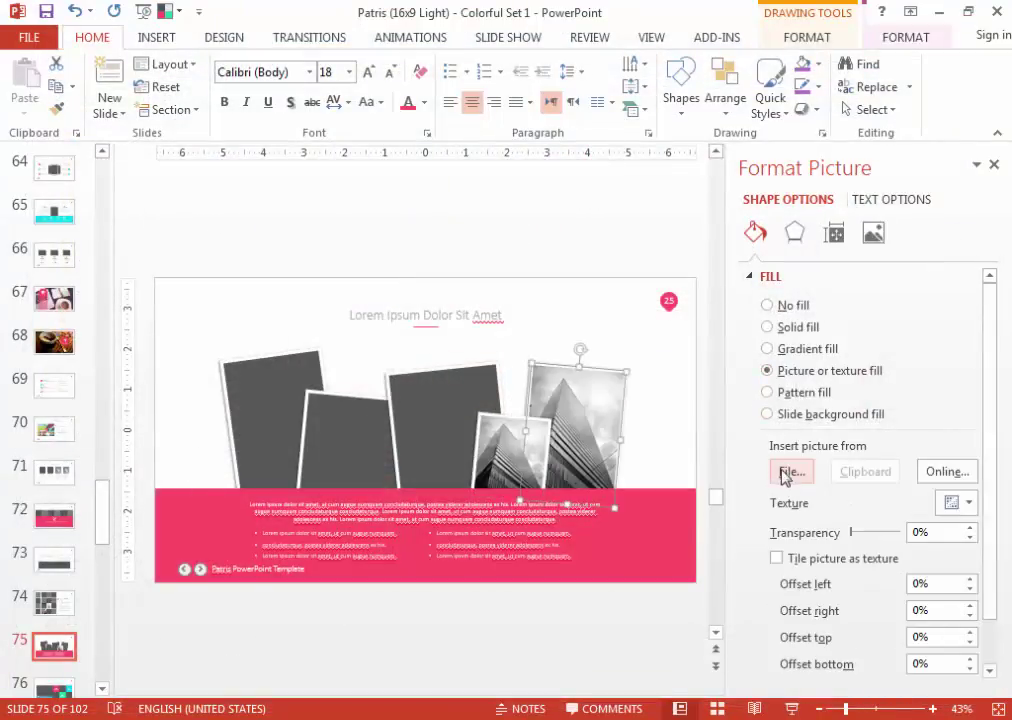
pyautogui.click(782, 474)
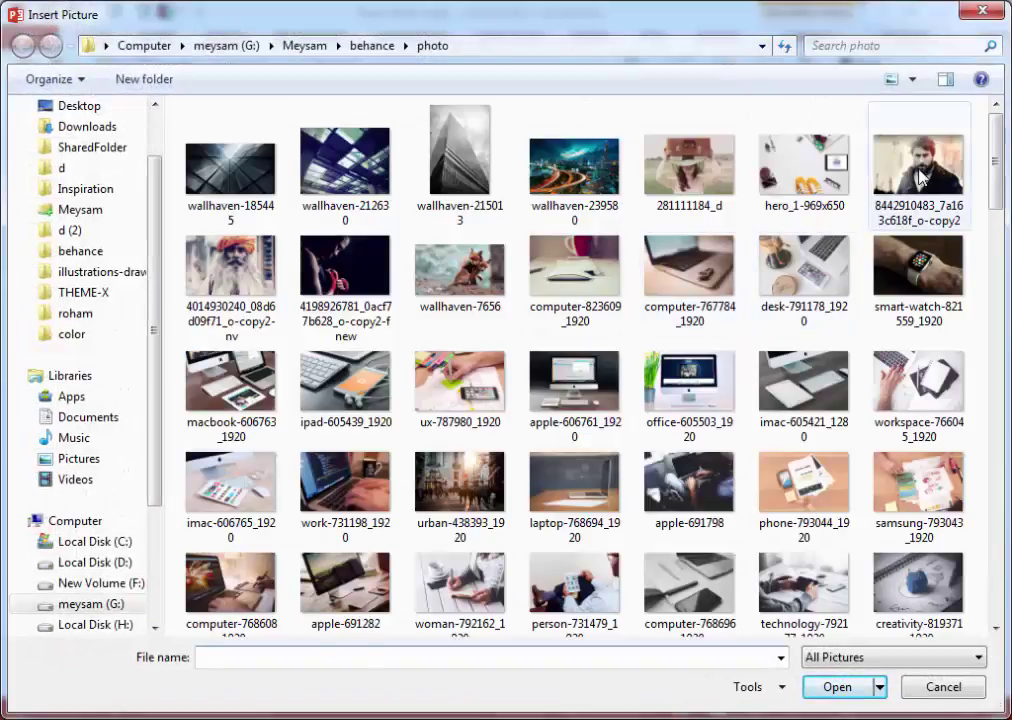
# Insert the bearded-man photo into the right frame, tiled at 40% scale with 0 pt vertical offset.
pyautogui.doubleClick(918, 168)
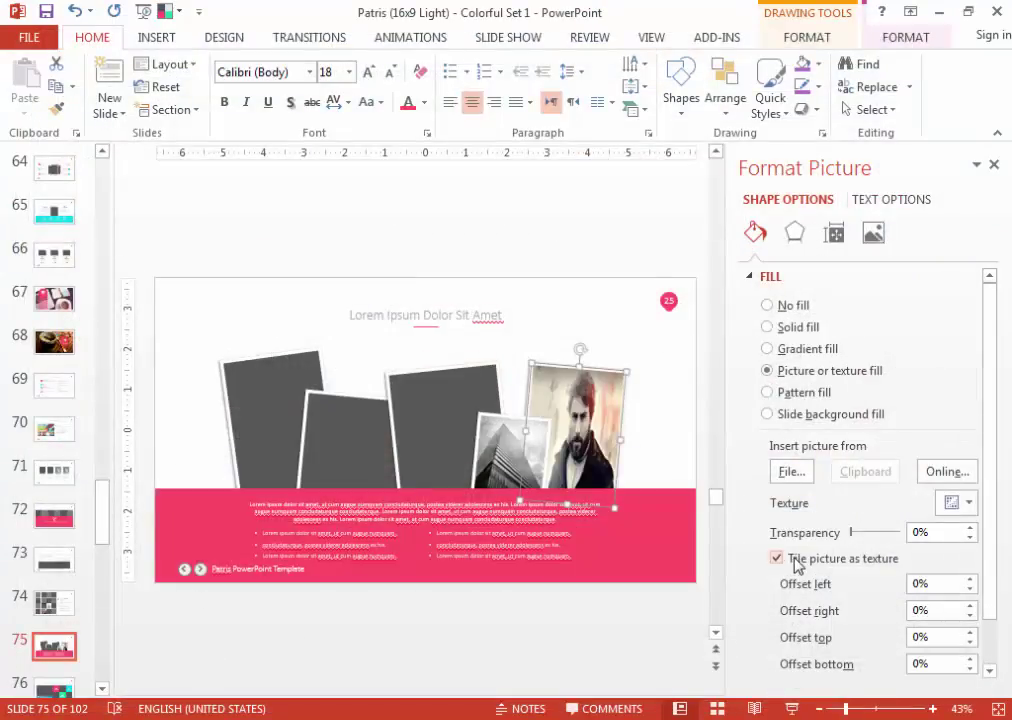
pyautogui.scroll(-2, 960, 550)
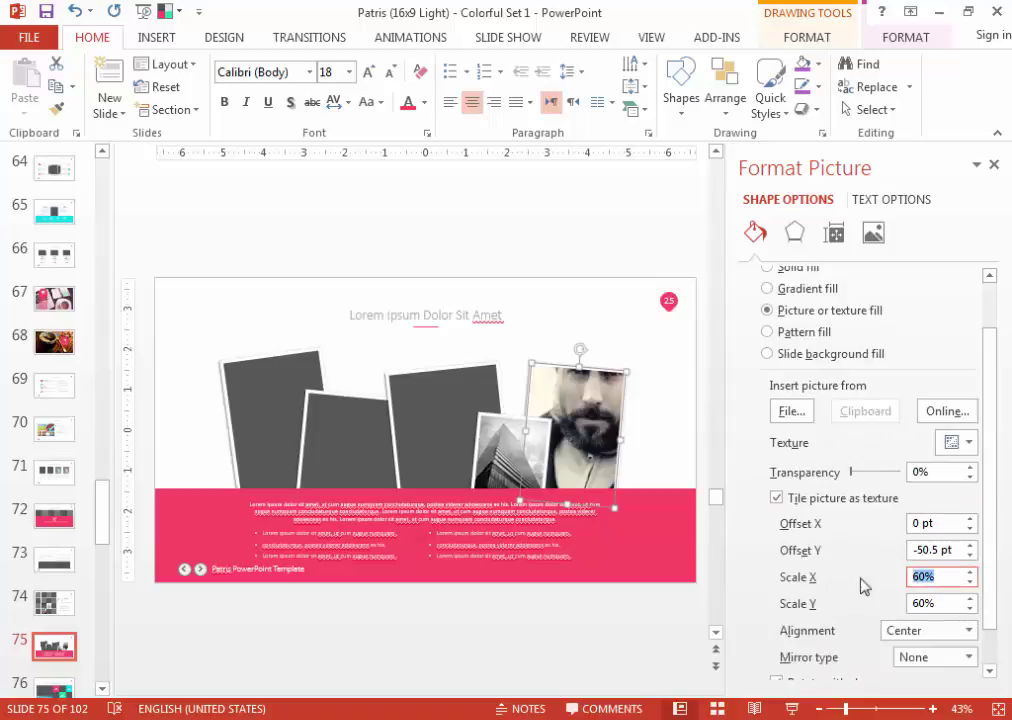
pyautogui.write('40')
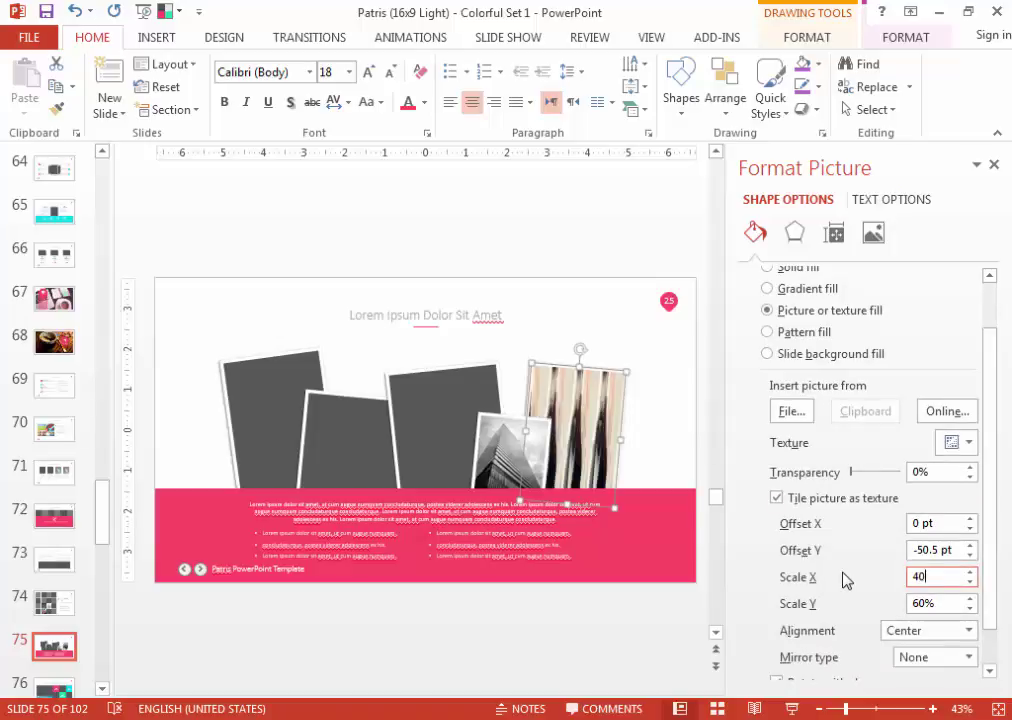
pyautogui.press('Tab')
pyautogui.write('40')
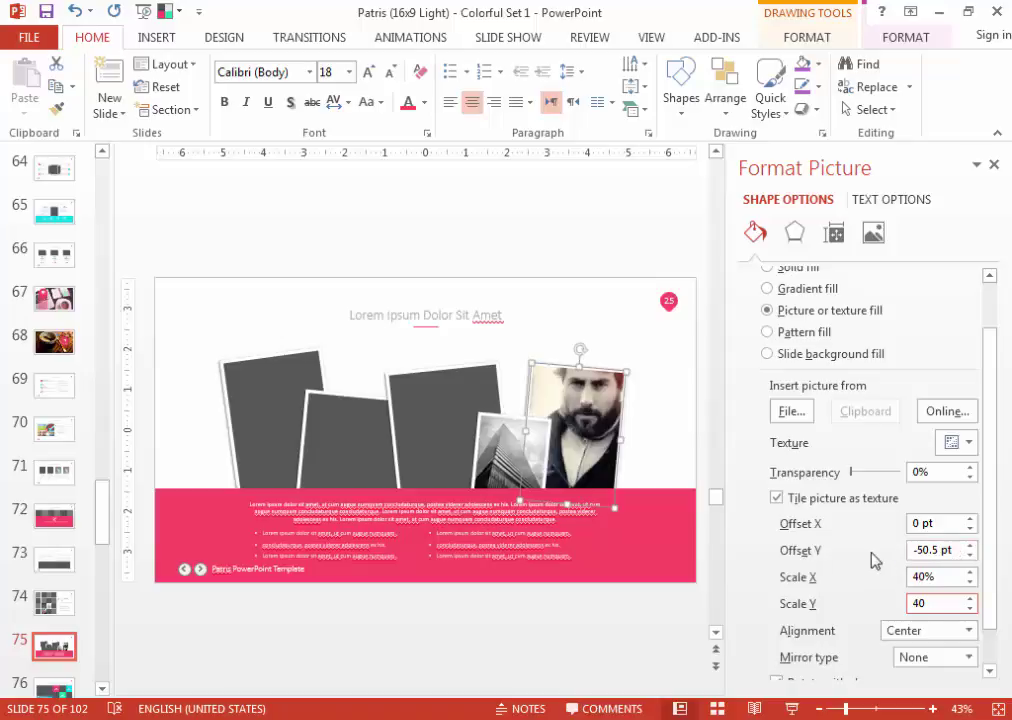
pyautogui.moveTo(956, 550); pyautogui.dragTo(883, 552)
pyautogui.write('0')
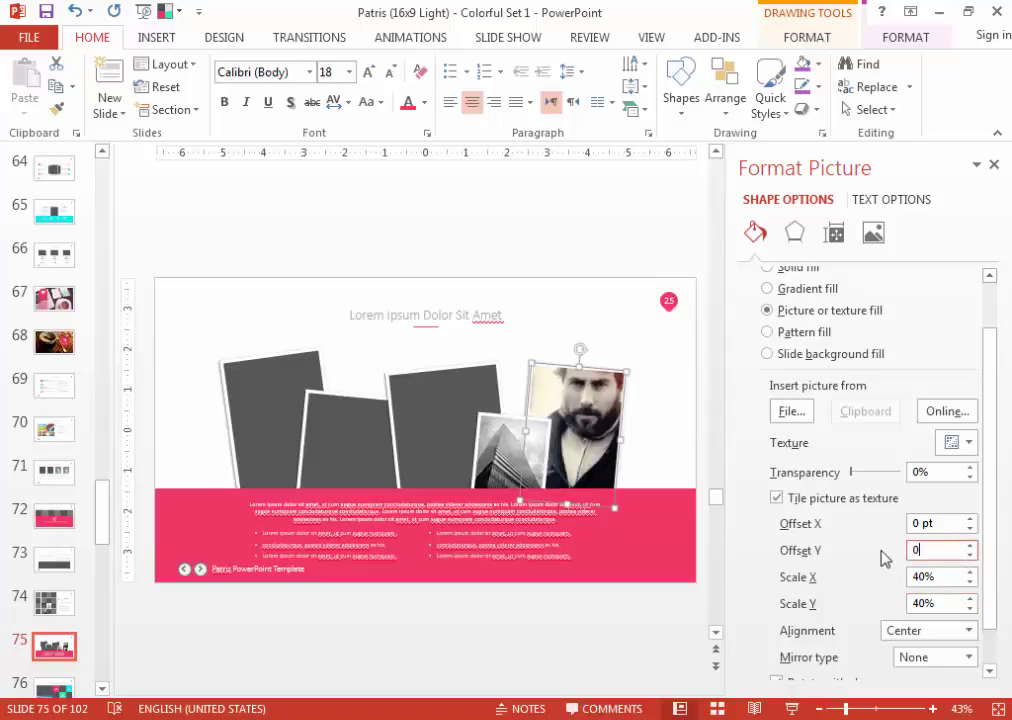
pyautogui.press('Return')
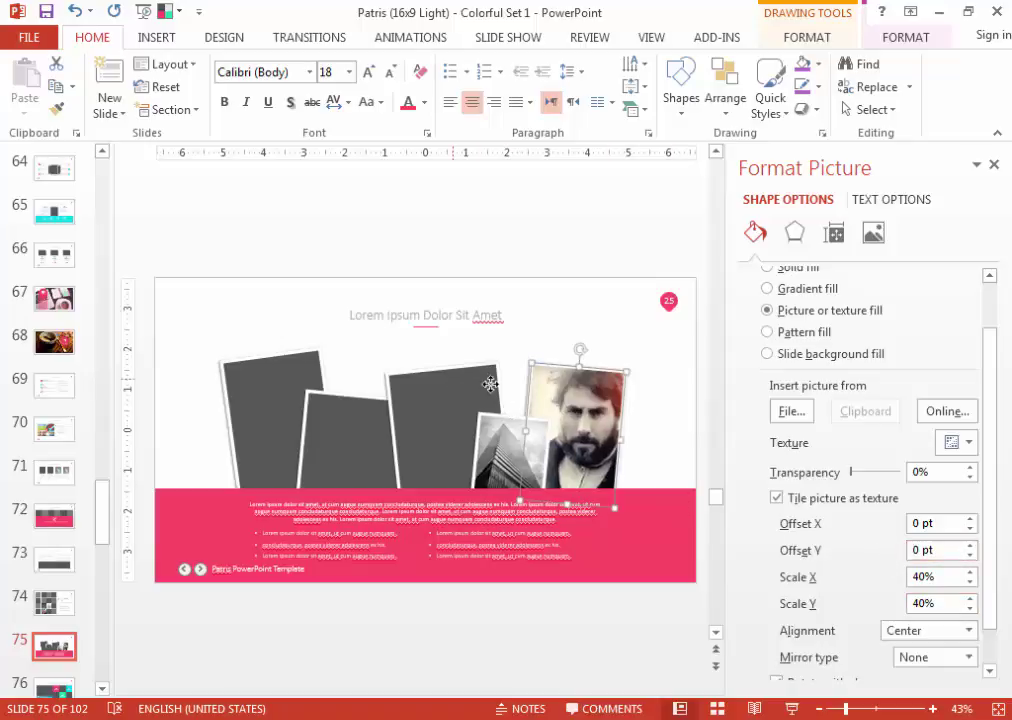
pyautogui.click(490, 384)
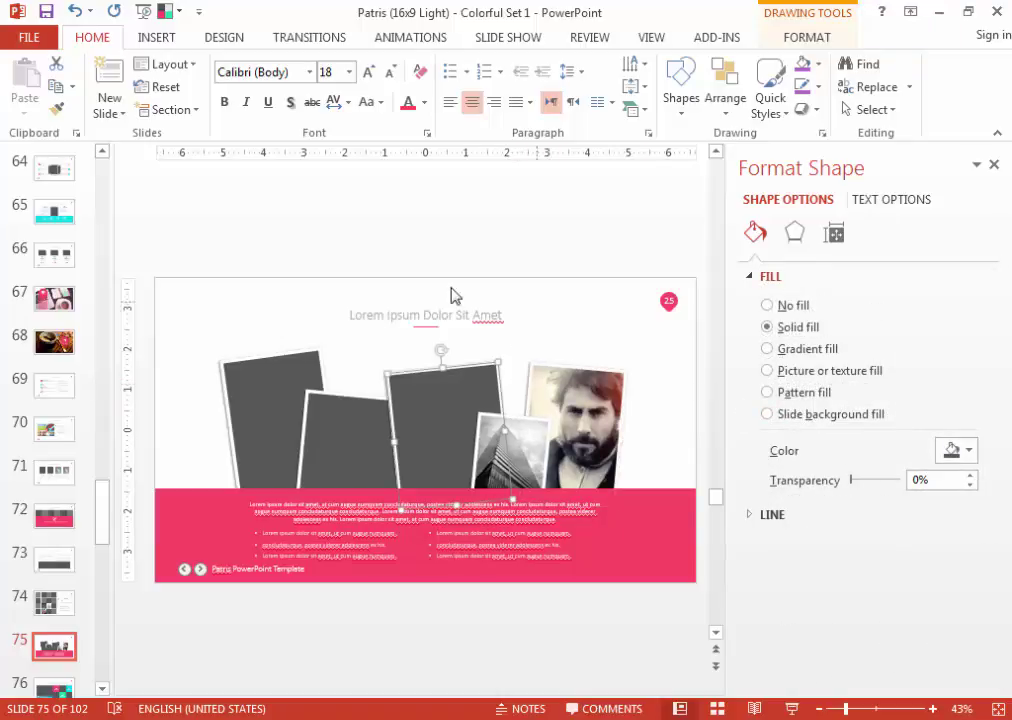
pyautogui.click(645, 502)
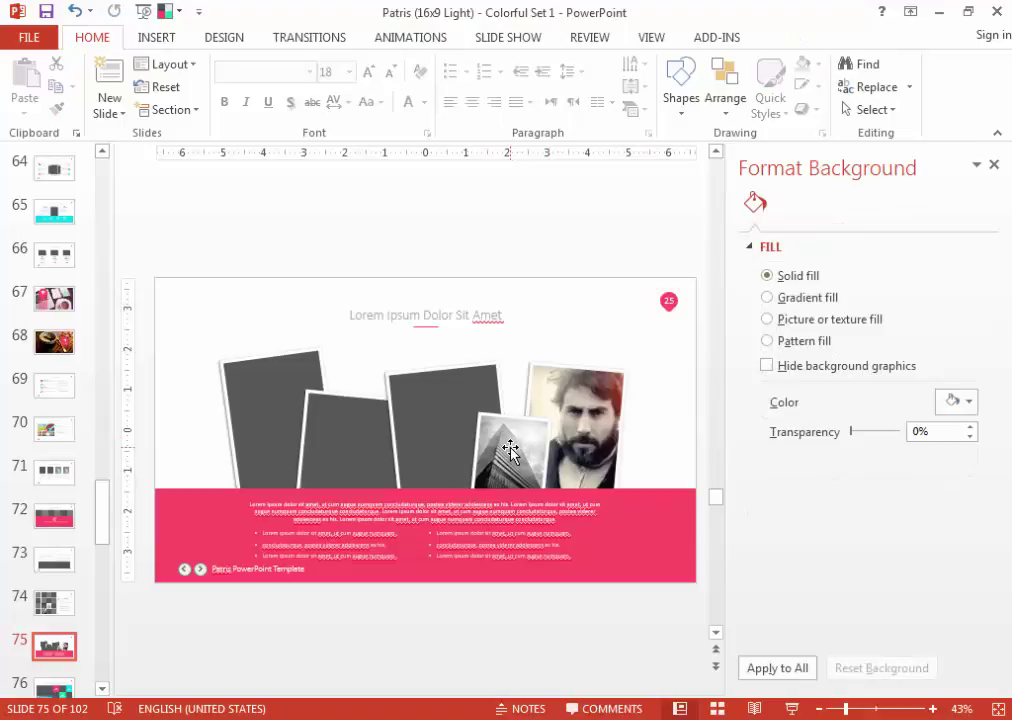
# On slide 76, fill the large dark block with the bearded-man photo, stretched rather than tiled.
pyautogui.press('pagedown')
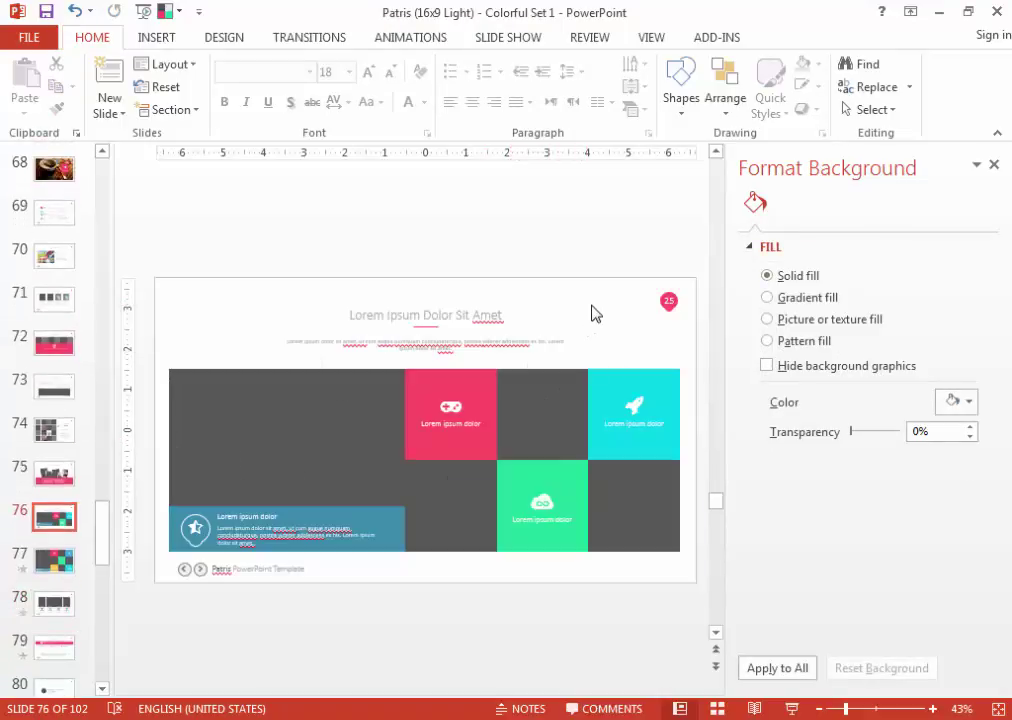
pyautogui.click(310, 418)
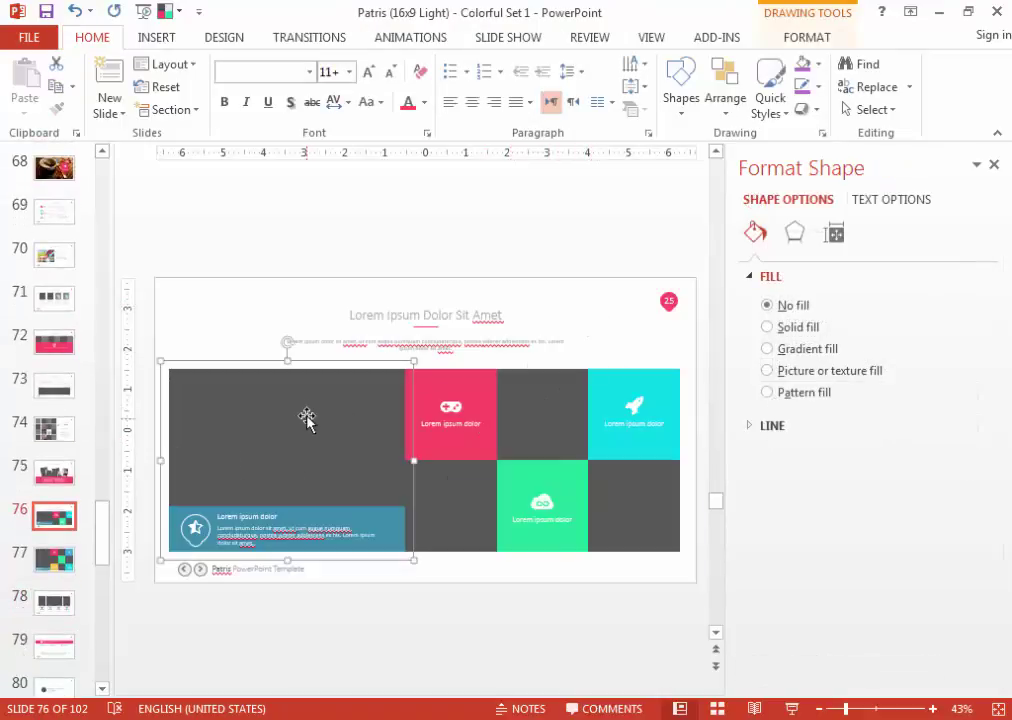
pyautogui.doubleClick(307, 419)
pyautogui.click(826, 371)
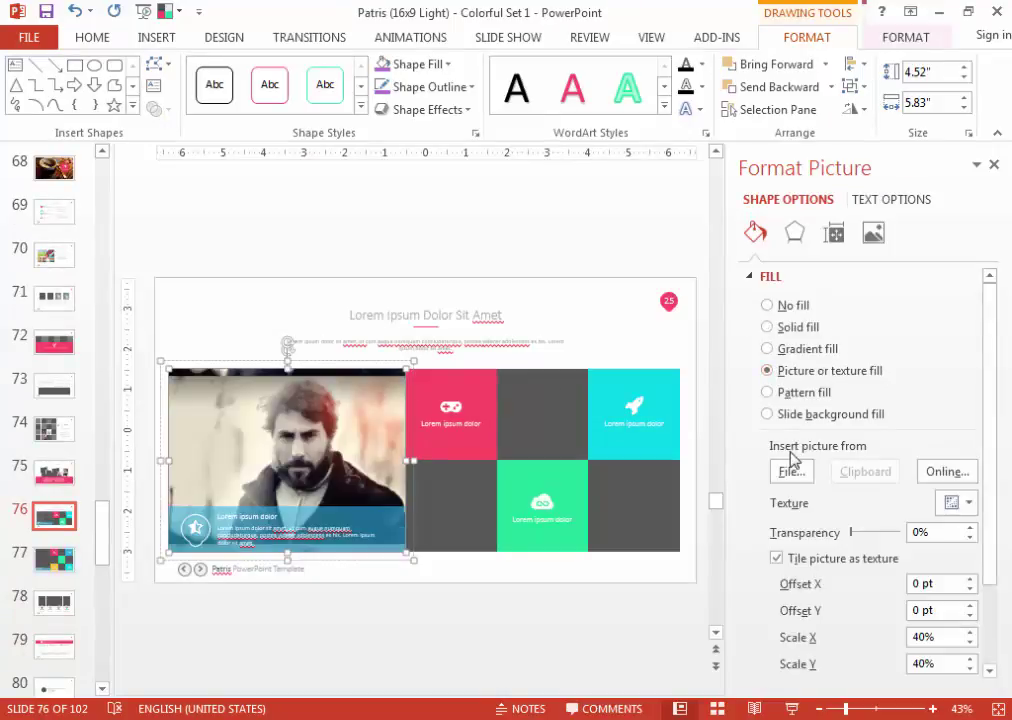
pyautogui.click(826, 559)
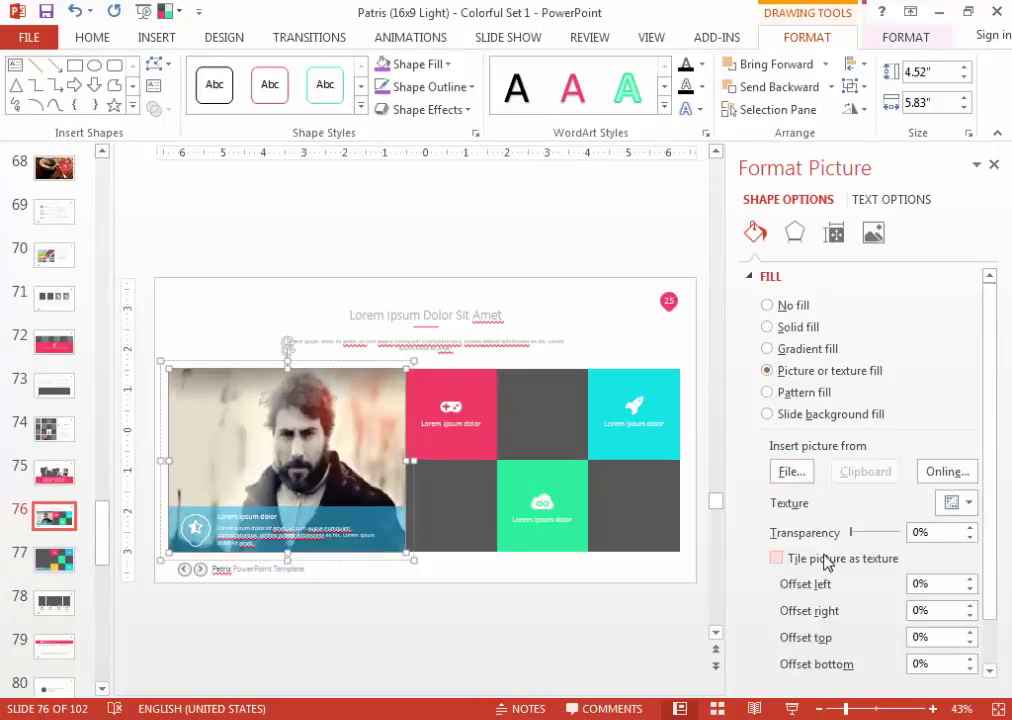
# Fill the top-middle, bottom-right and remaining dark tiles with the same photo.
pyautogui.click(543, 428)
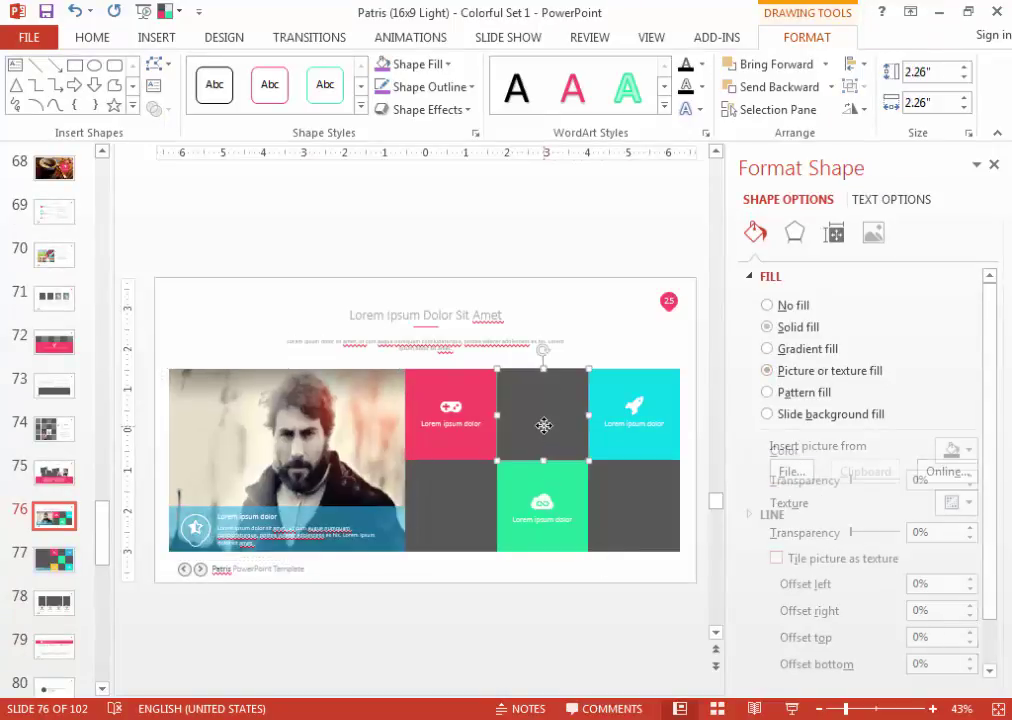
pyautogui.click(826, 371)
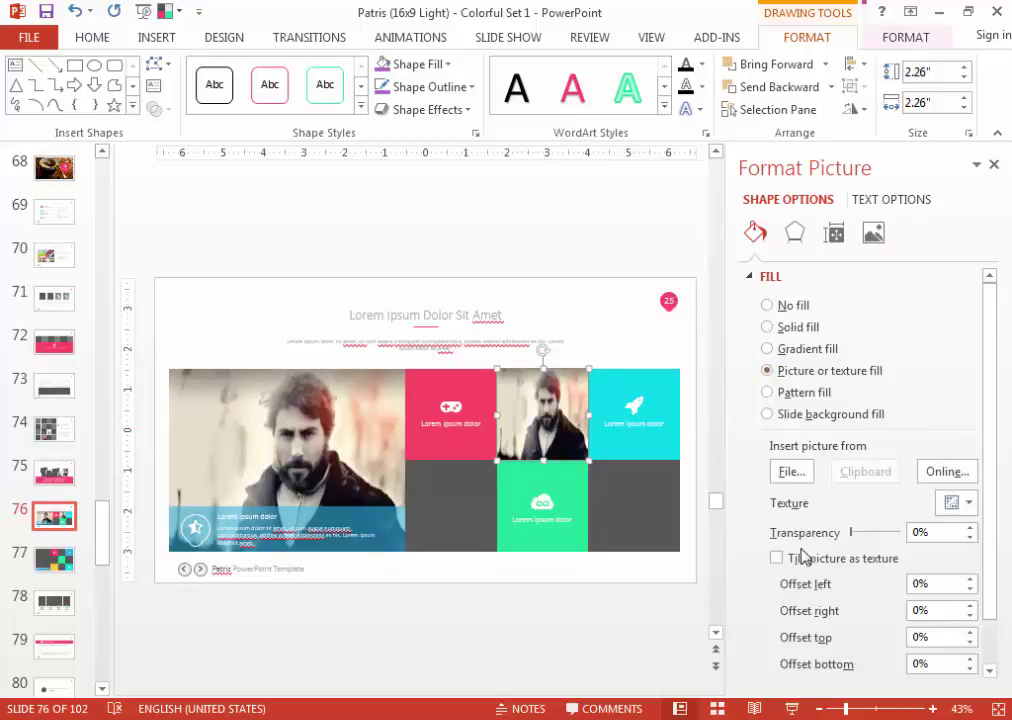
pyautogui.click(665, 512)
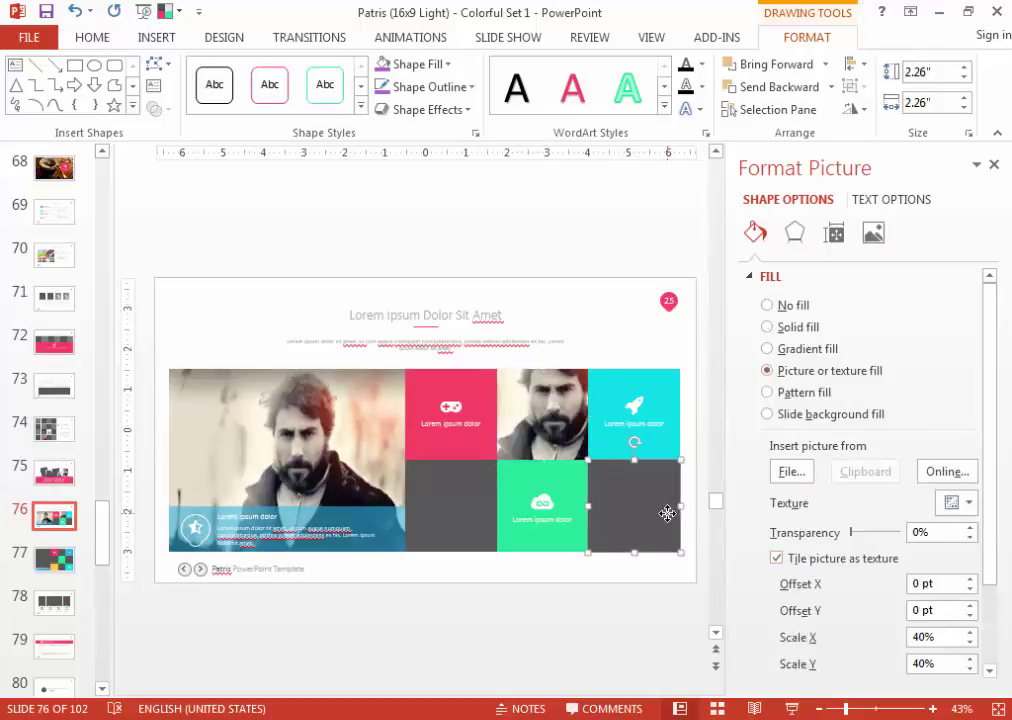
pyautogui.click(816, 377)
pyautogui.click(798, 560)
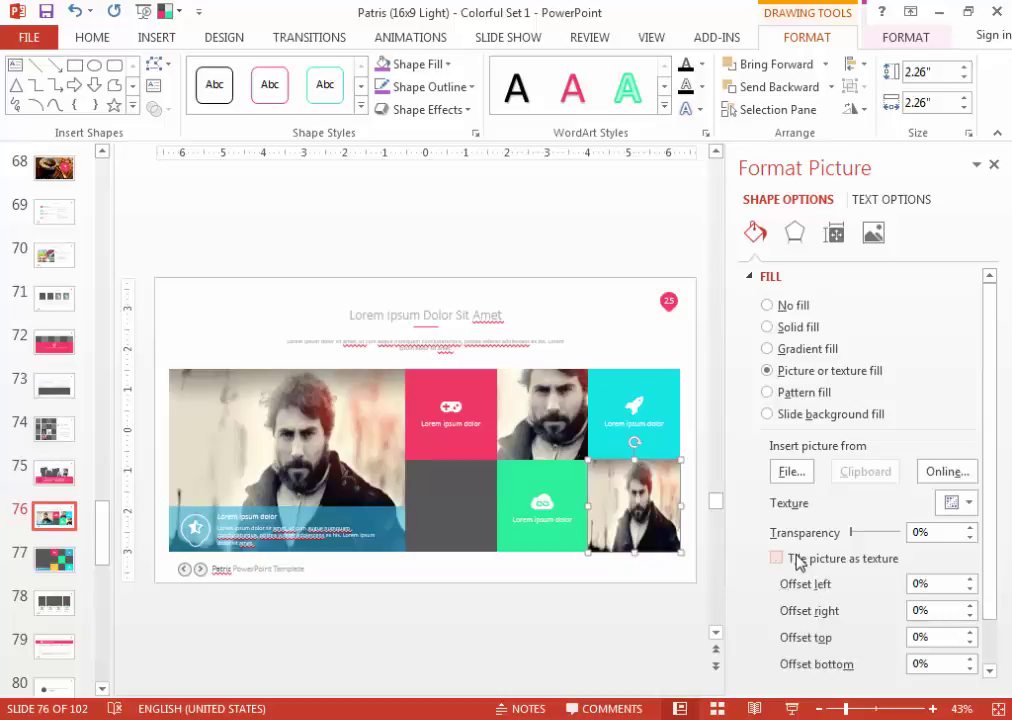
pyautogui.click(798, 560)
pyautogui.click(463, 523)
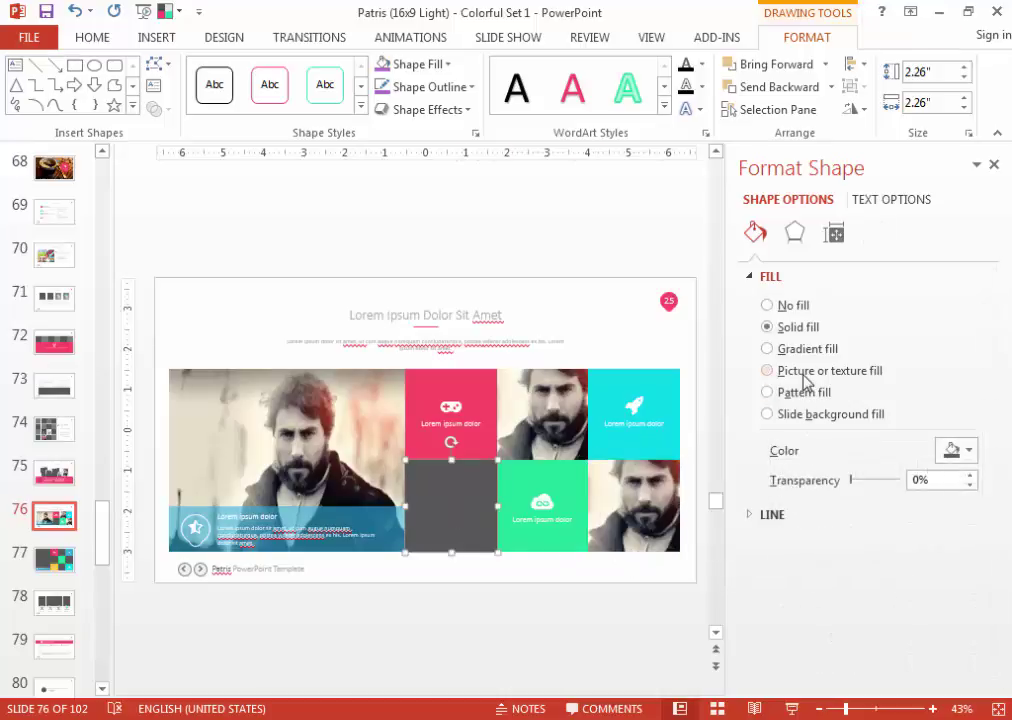
pyautogui.click(805, 375)
pyautogui.click(501, 599)
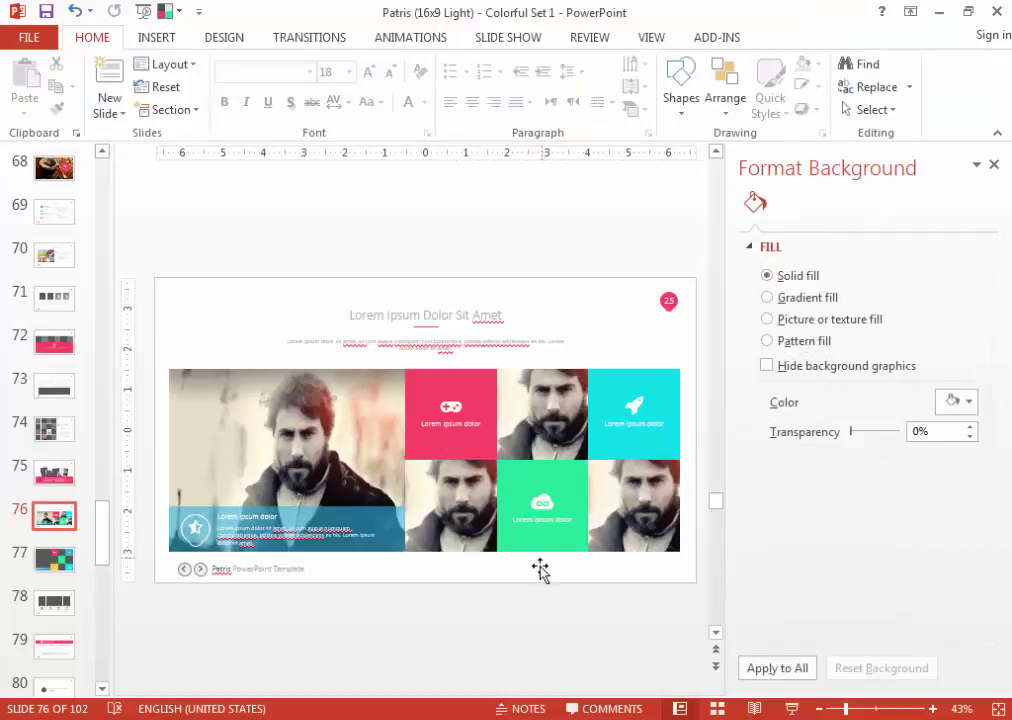
pyautogui.scroll(-1, 540, 570)
# Fill slide 77's large dark block with the portrait at 100% horizontal and vertical scale.
pyautogui.click(228, 354)
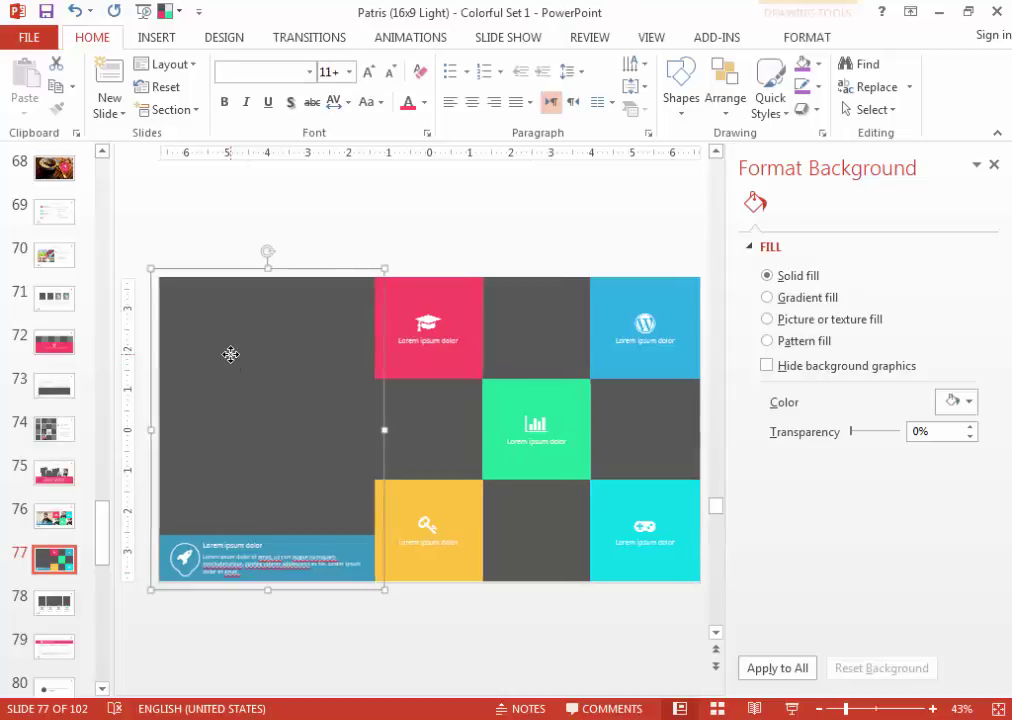
pyautogui.doubleClick(288, 342)
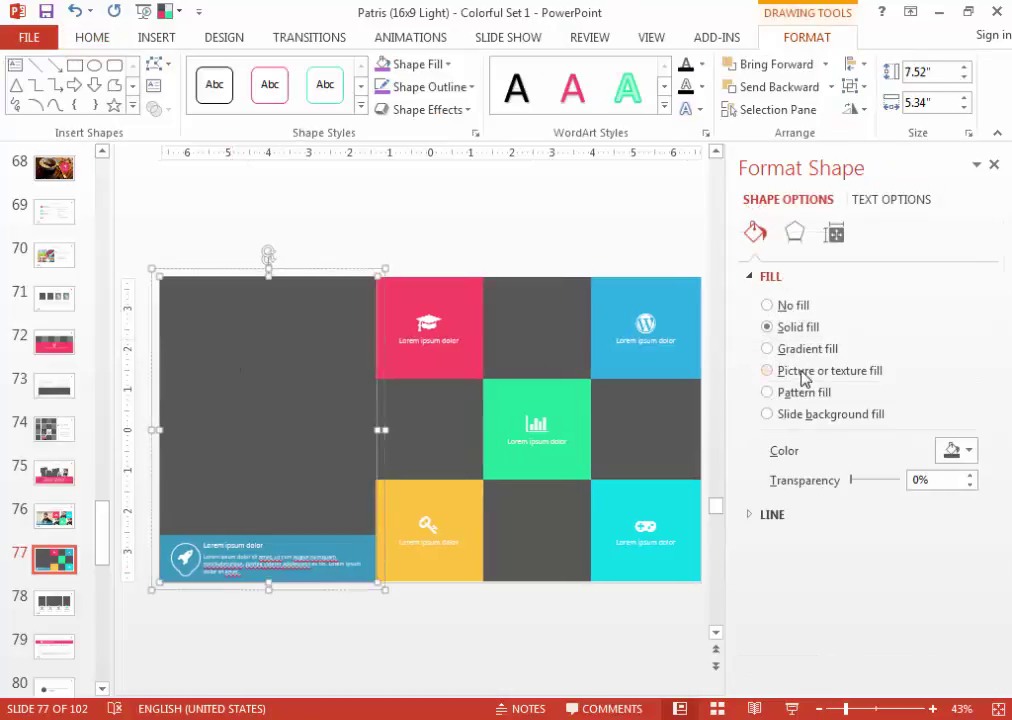
pyautogui.click(805, 372)
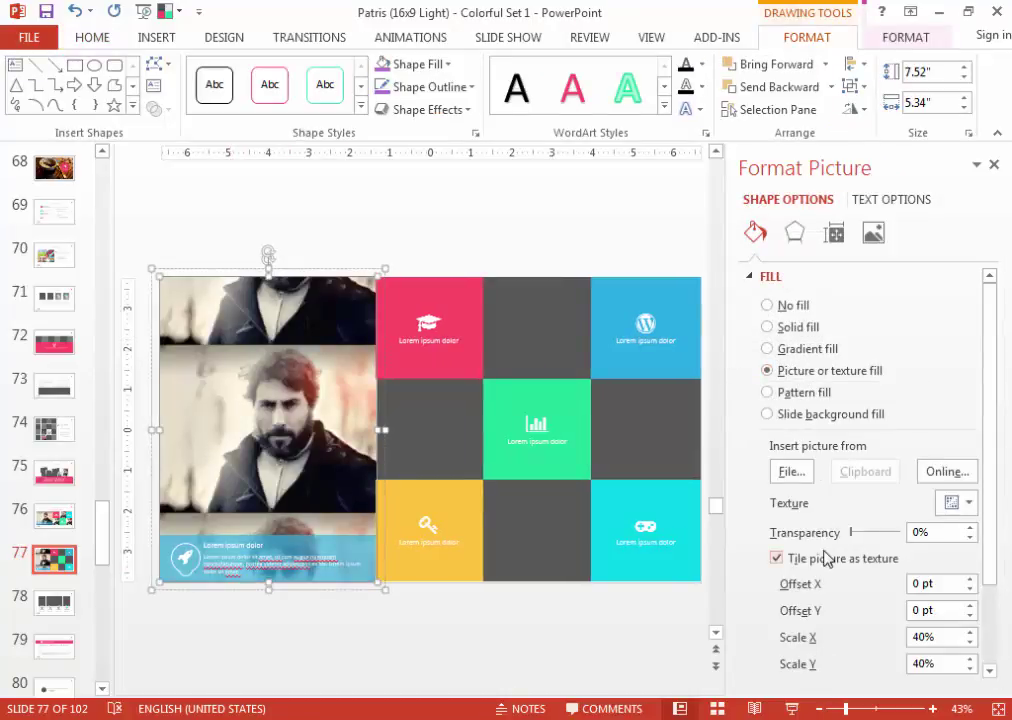
pyautogui.click(777, 558)
pyautogui.write('100')
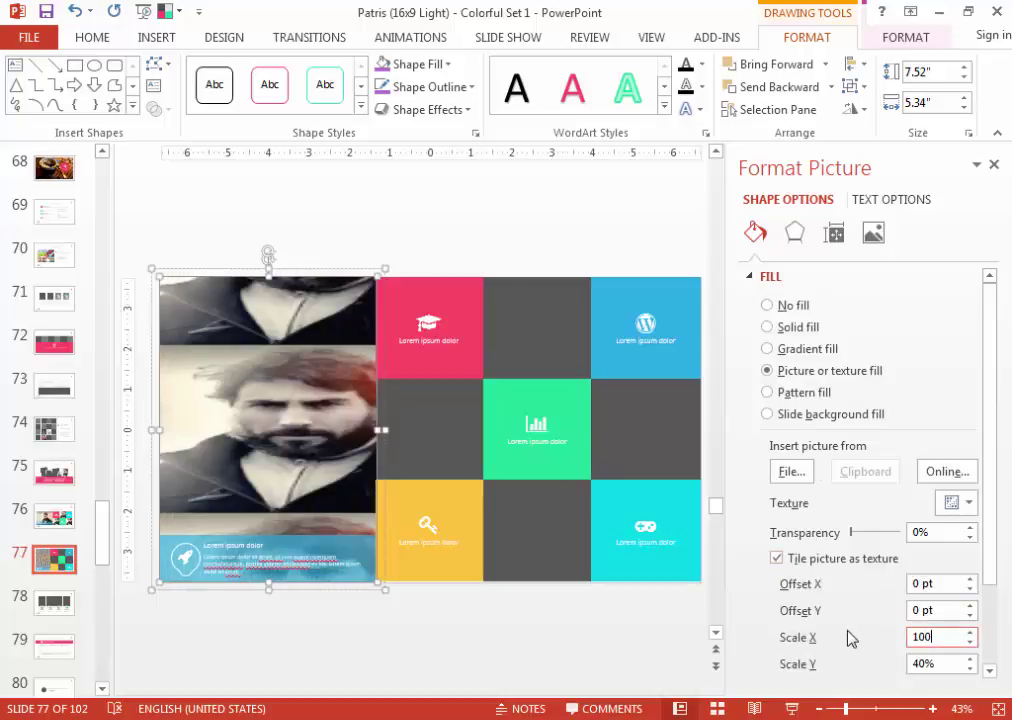
pyautogui.press('Tab')
pyautogui.write('100')
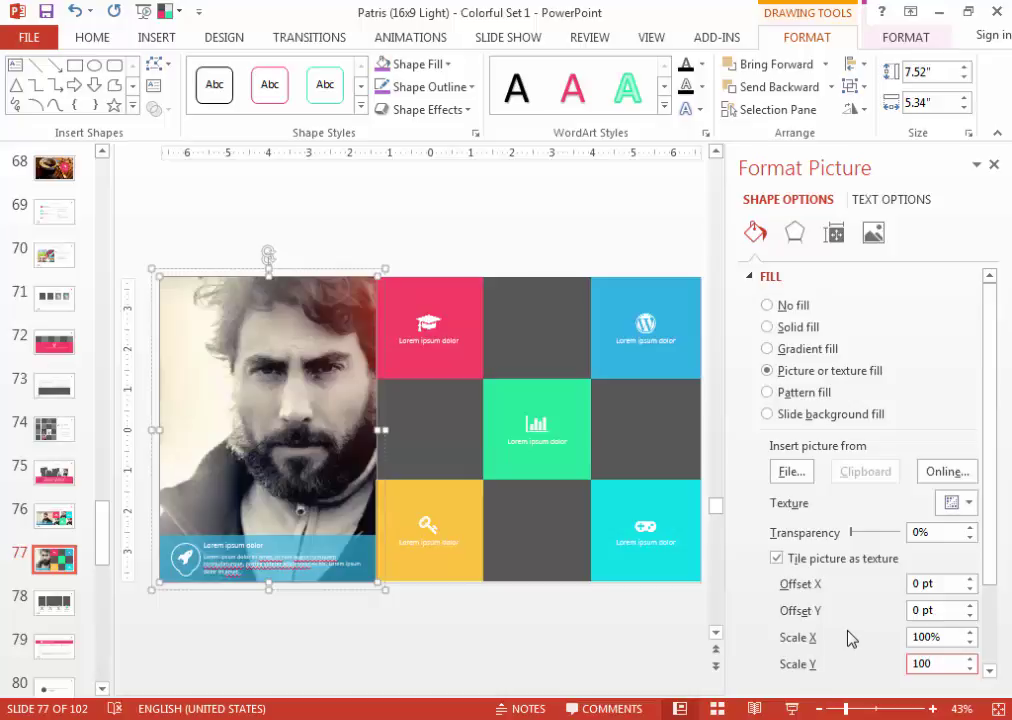
# Fill the tile beside the portrait with an image from behance\thumblis\New folder (3).
pyautogui.click(517, 642)
pyautogui.click(438, 405)
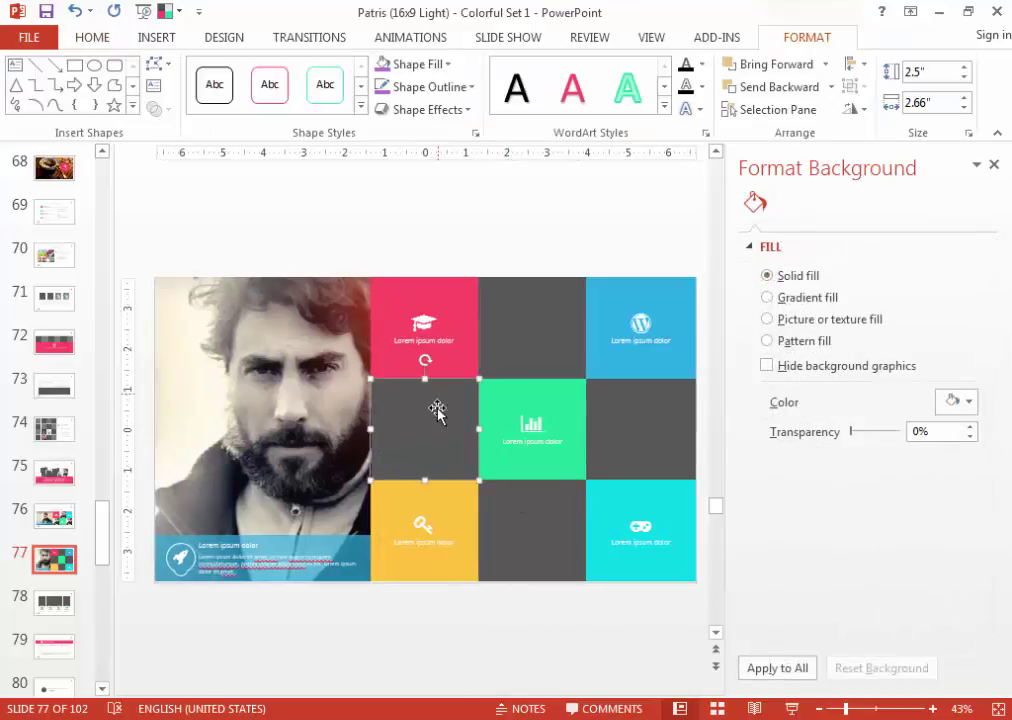
pyautogui.click(800, 372)
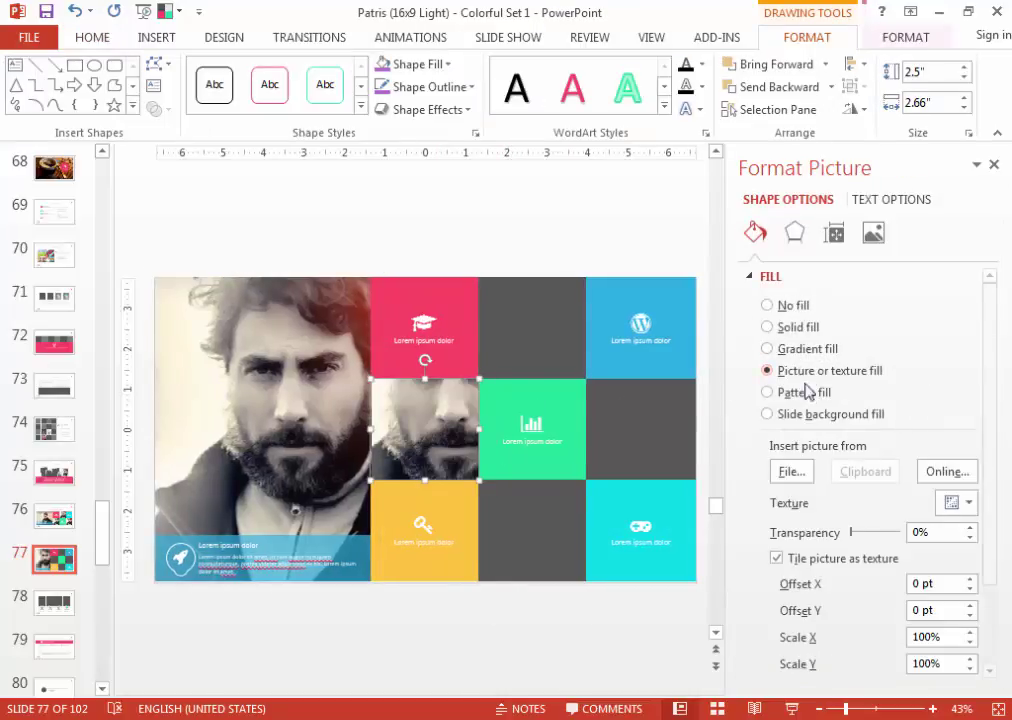
pyautogui.click(784, 469)
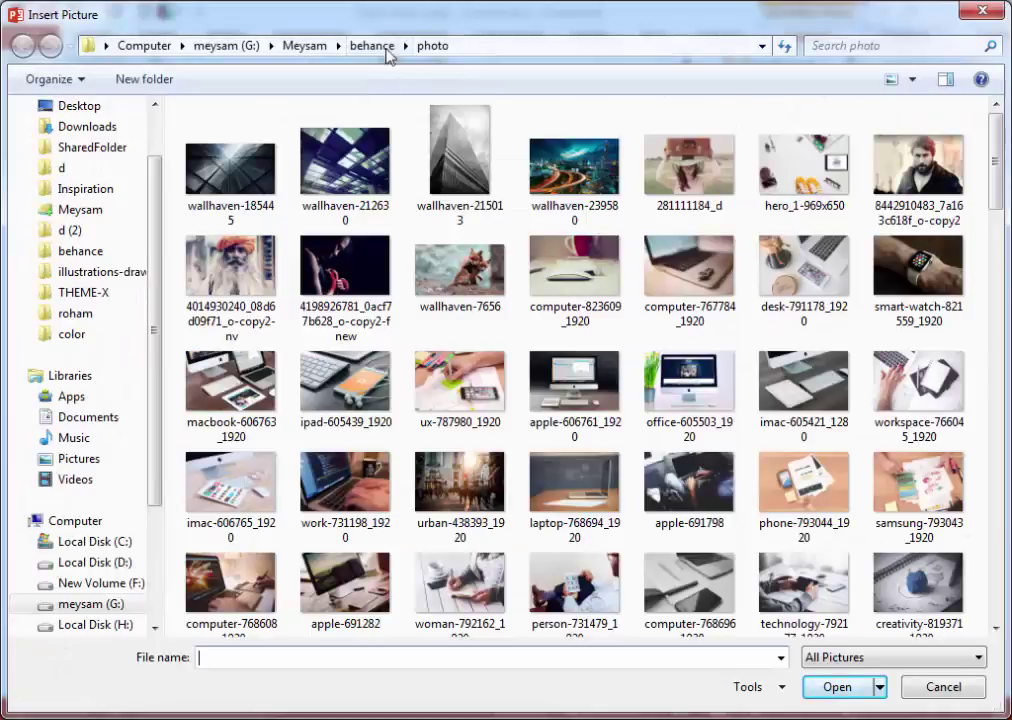
pyautogui.click(372, 45)
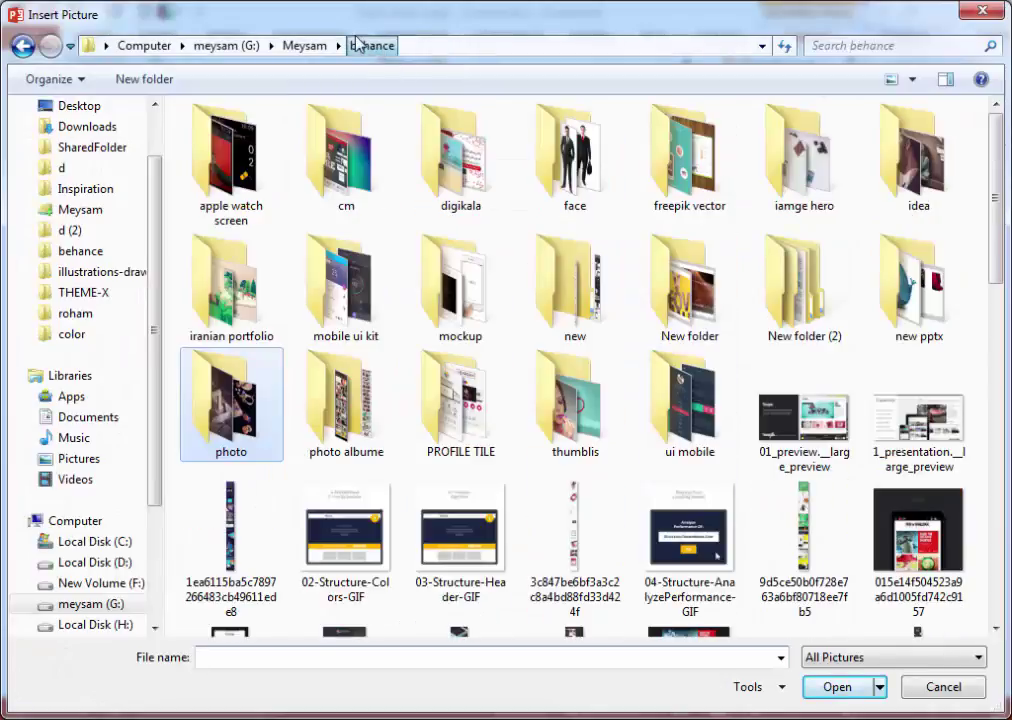
pyautogui.doubleClick(570, 405)
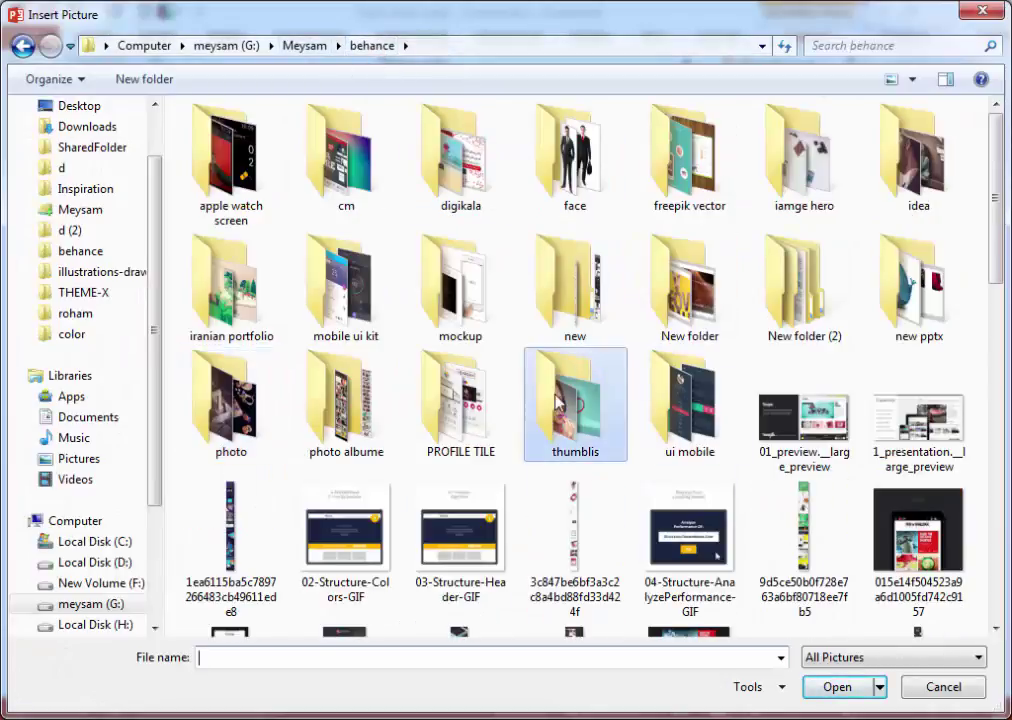
pyautogui.doubleClick(213, 168)
pyautogui.click(428, 545)
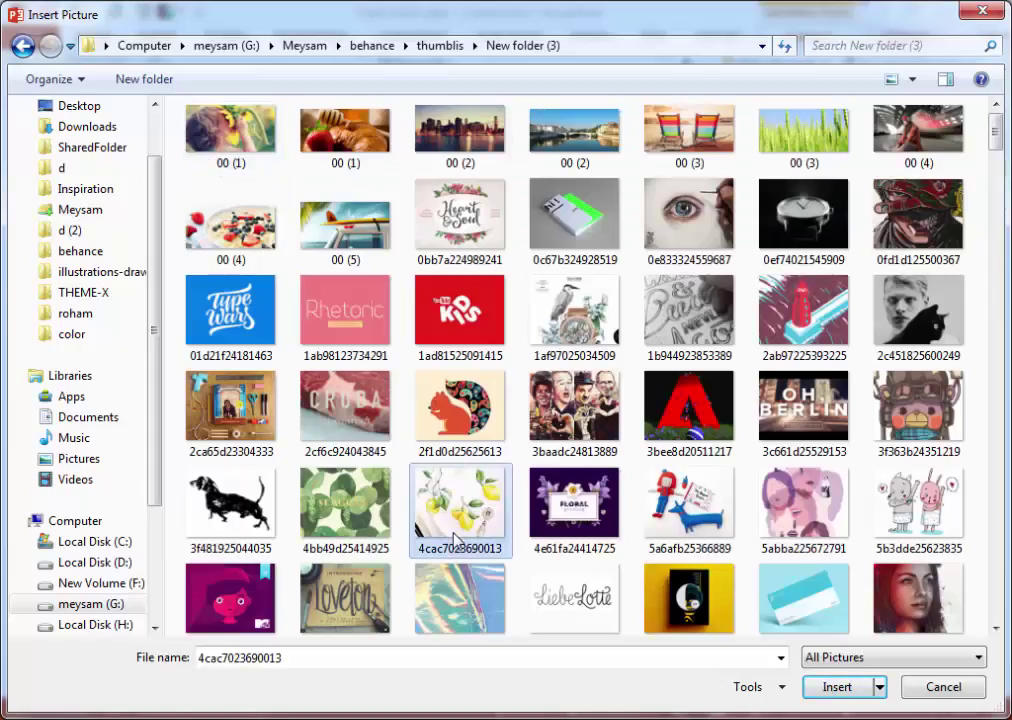
pyautogui.scroll(-5, 430, 560)
pyautogui.click(470, 397)
pyautogui.doubleClick(470, 397)
# Put the OH BERLIN picture in the bottom-centre tile and the robot image in the top-centre tile.
pyautogui.click(538, 535)
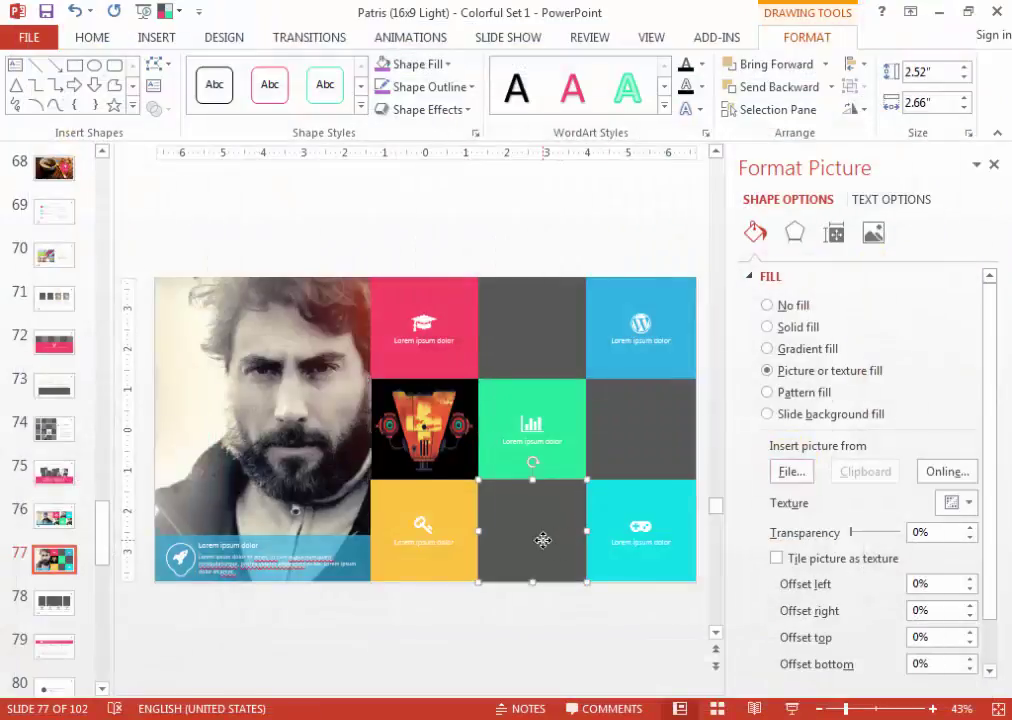
pyautogui.click(790, 470)
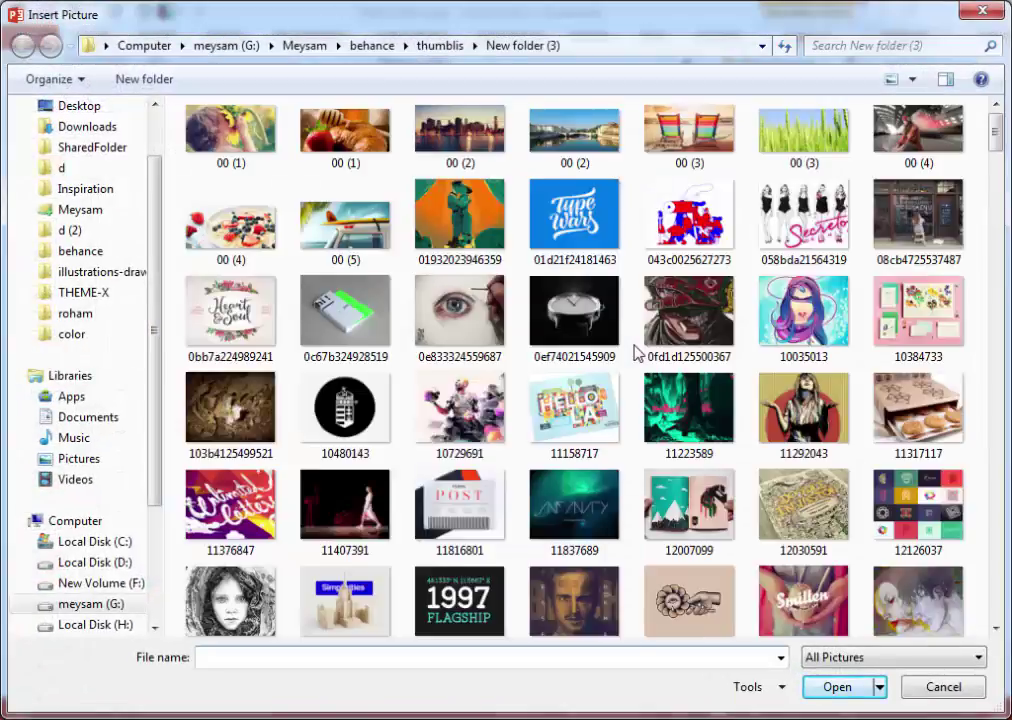
pyautogui.doubleClick(745, 402)
pyautogui.click(536, 312)
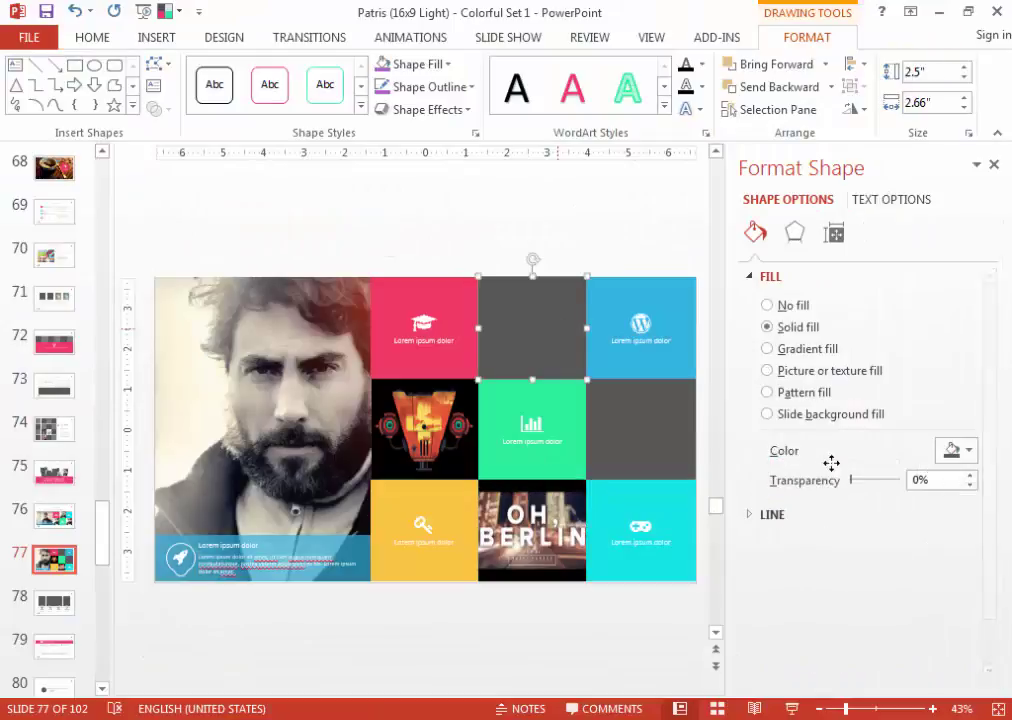
pyautogui.click(785, 371)
pyautogui.click(786, 473)
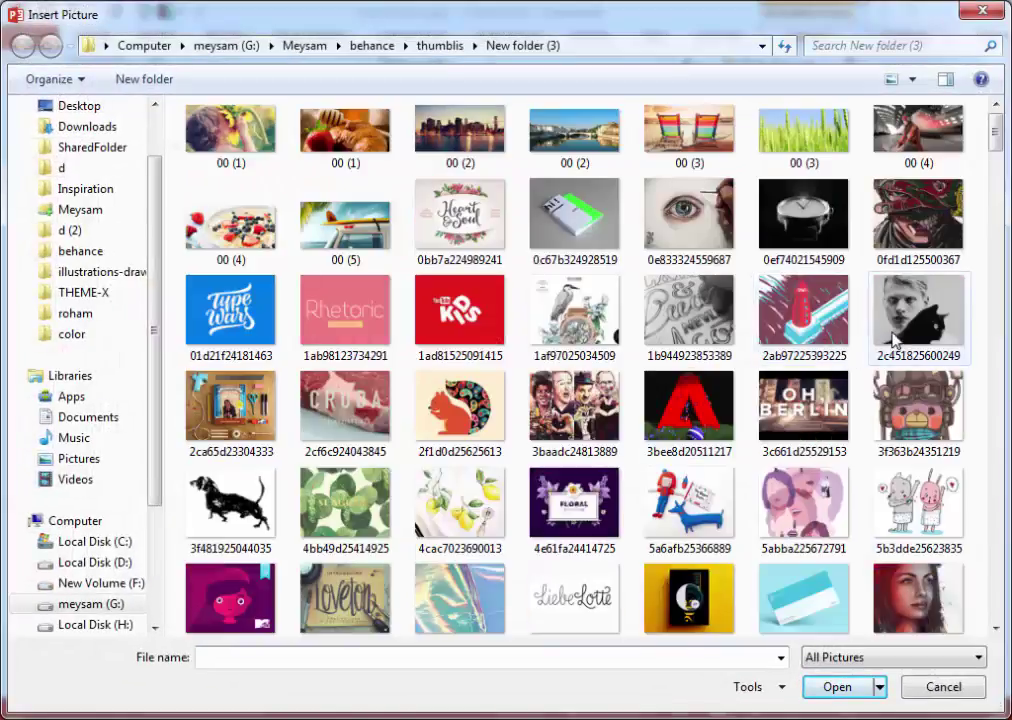
pyautogui.click(910, 408)
pyautogui.doubleClick(910, 408)
# Fill the right-middle tile with the robot picture and go to slide 78.
pyautogui.click(660, 412)
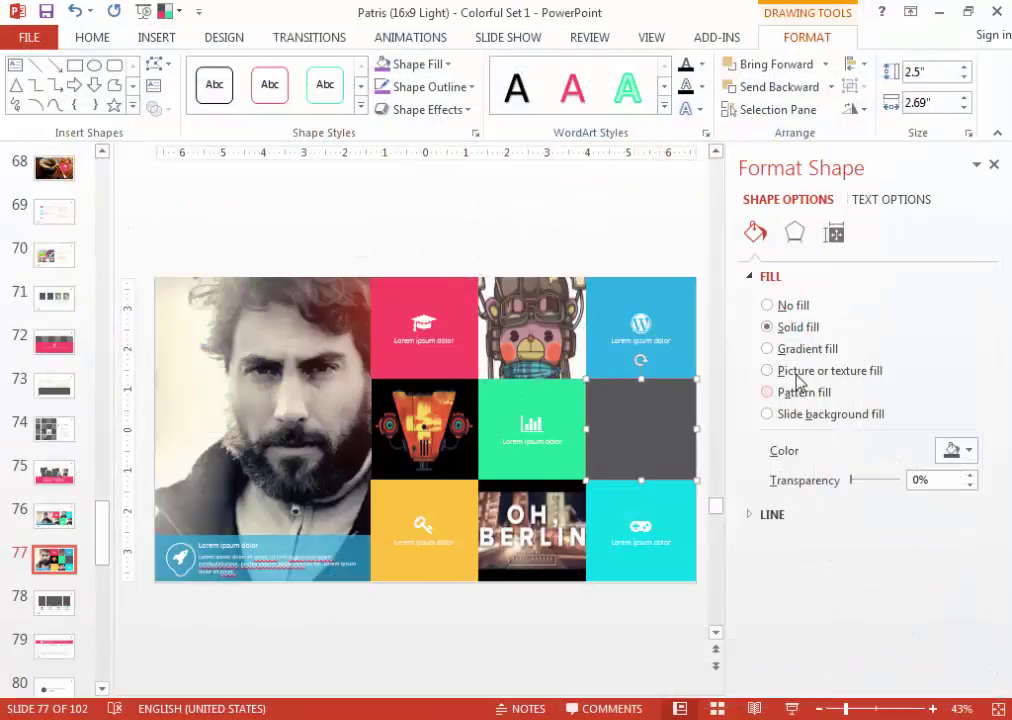
pyautogui.click(790, 371)
pyautogui.click(790, 471)
pyautogui.doubleClick(240, 447)
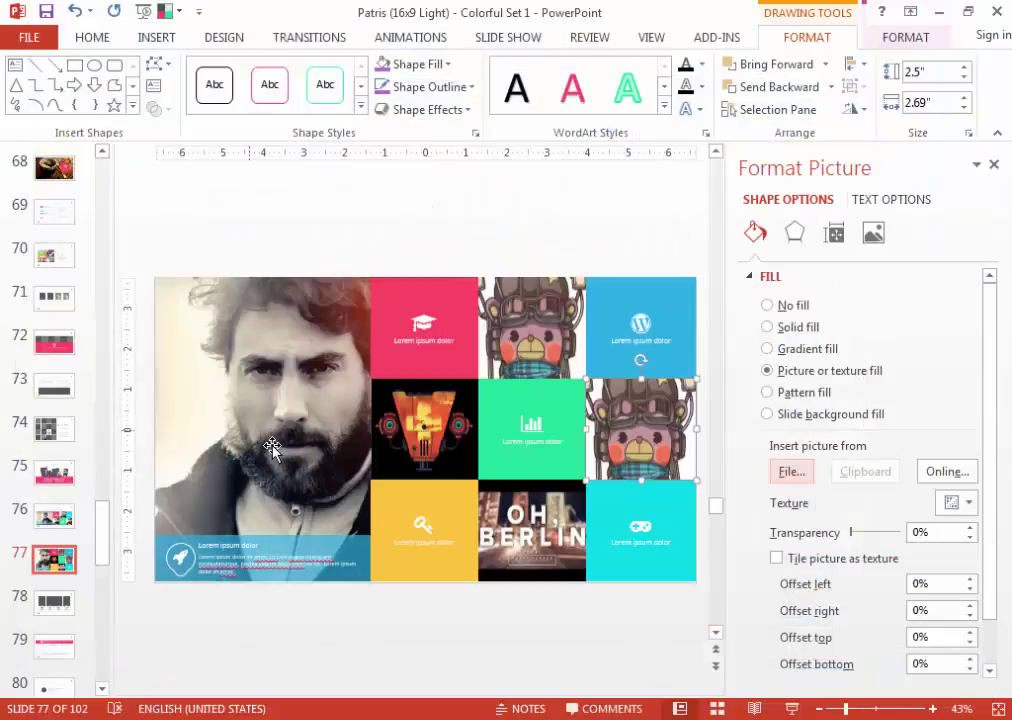
pyautogui.click(527, 661)
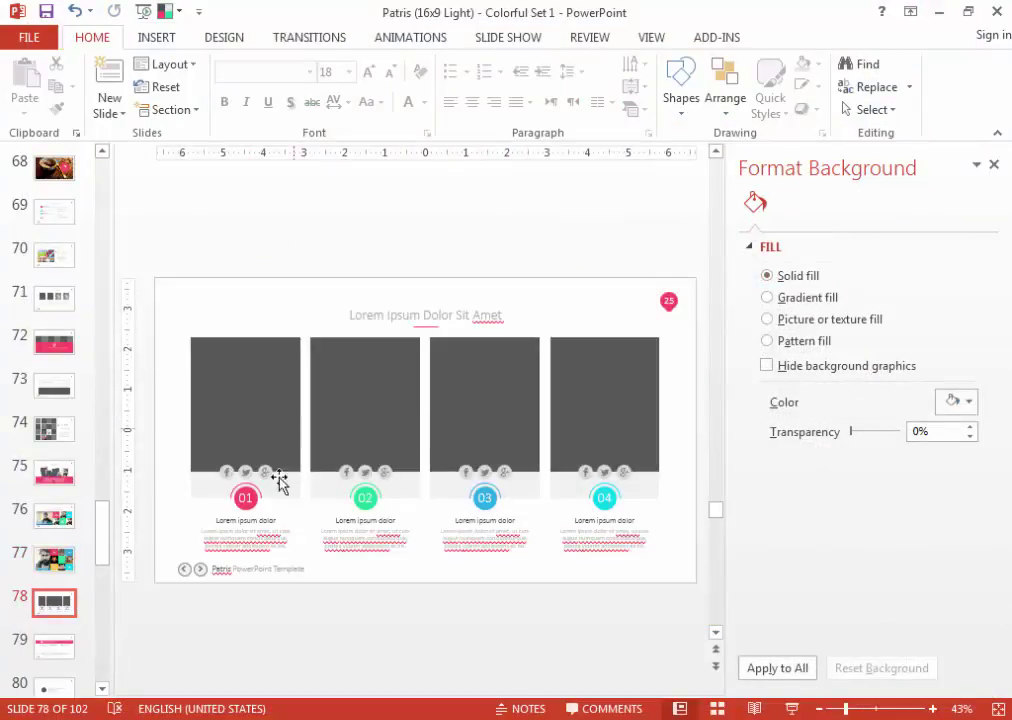
# Fill the first card's photo area on slide 78 with phone-793044_1920 from behance\photo.
pyautogui.click(268, 399)
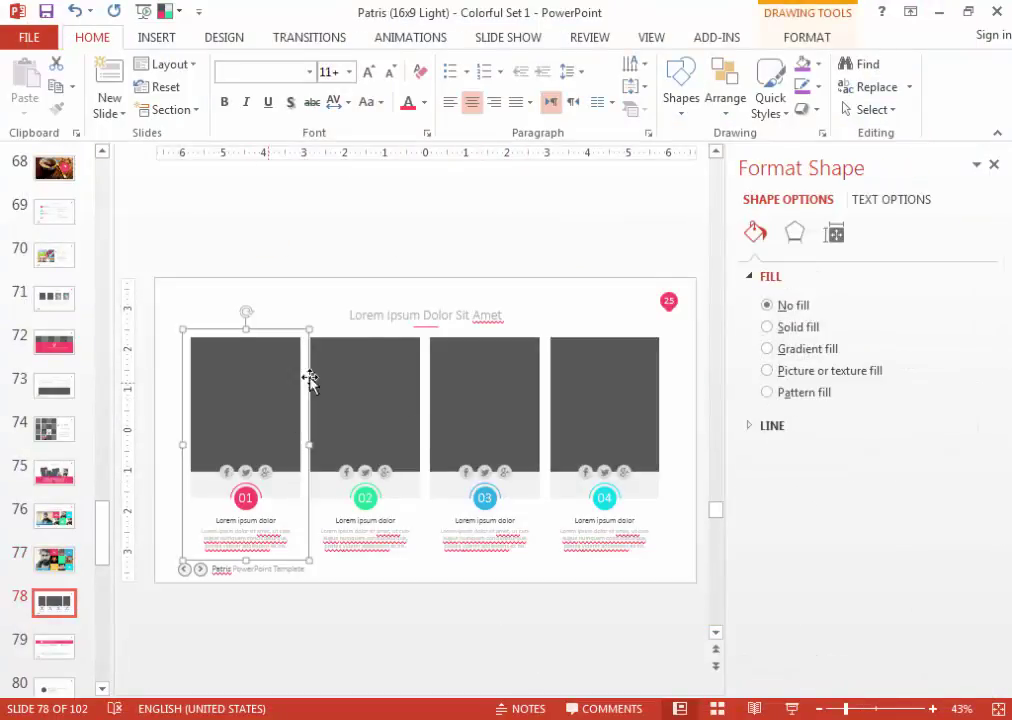
pyautogui.doubleClick(241, 377)
pyautogui.click(767, 370)
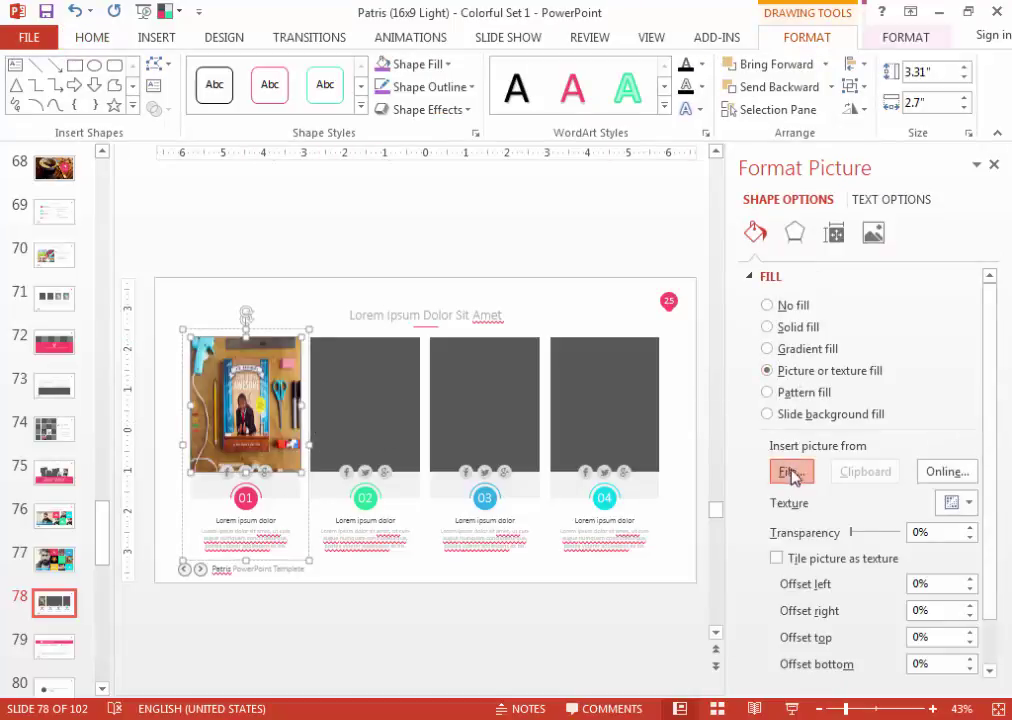
pyautogui.click(790, 471)
pyautogui.click(433, 45)
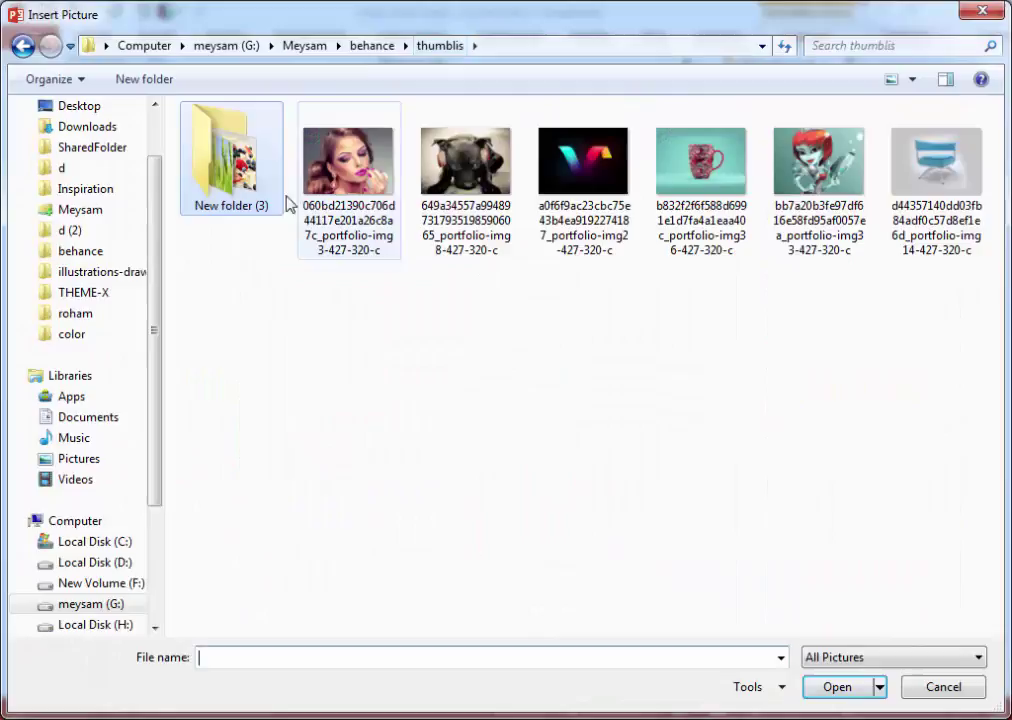
pyautogui.click(369, 50)
pyautogui.doubleClick(176, 335)
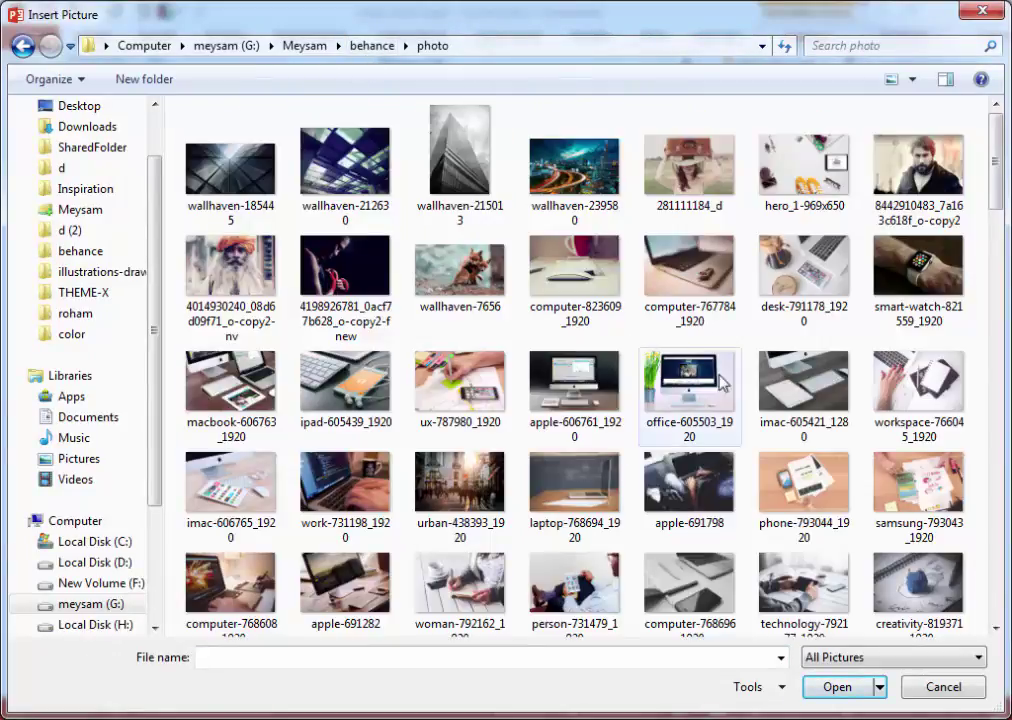
pyautogui.doubleClick(803, 482)
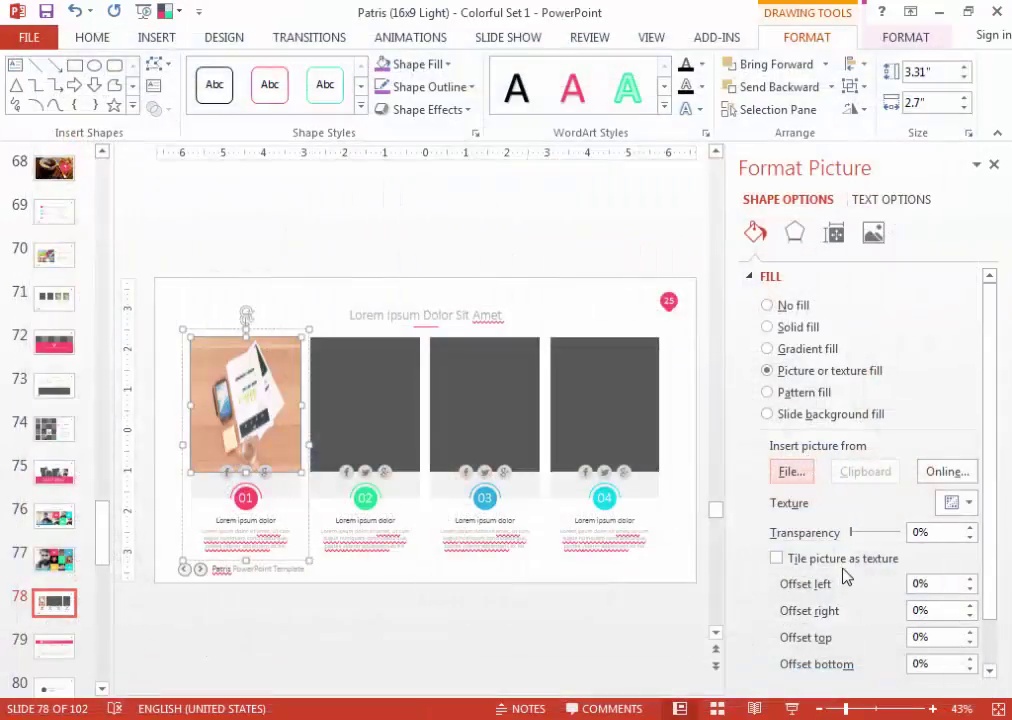
# Tile the card's picture as a texture at 30% horizontal and vertical scale.
pyautogui.click(843, 559)
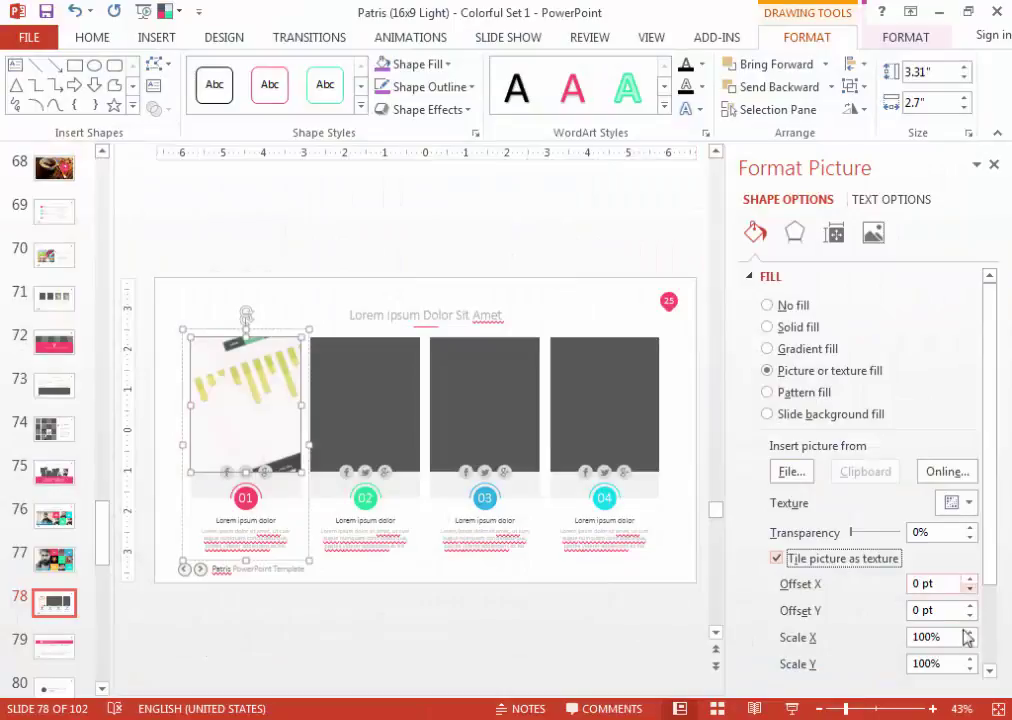
pyautogui.moveTo(945, 637); pyautogui.dragTo(818, 630)
pyautogui.write('30')
pyautogui.press('Tab')
pyautogui.write('3')
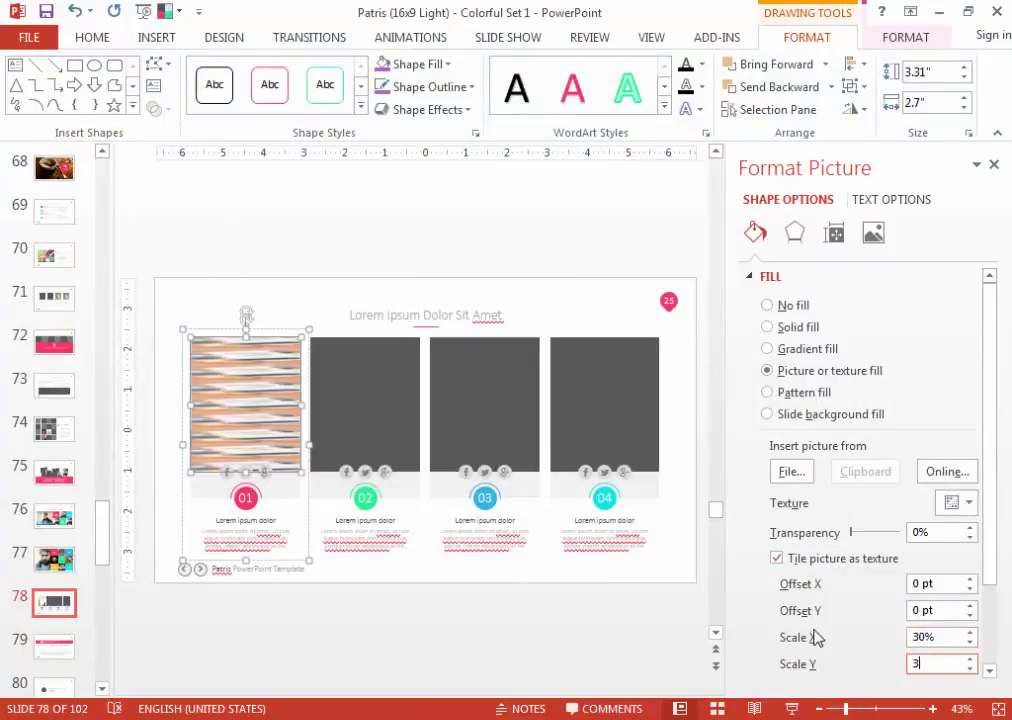
pyautogui.write('0')
pyautogui.click(632, 657)
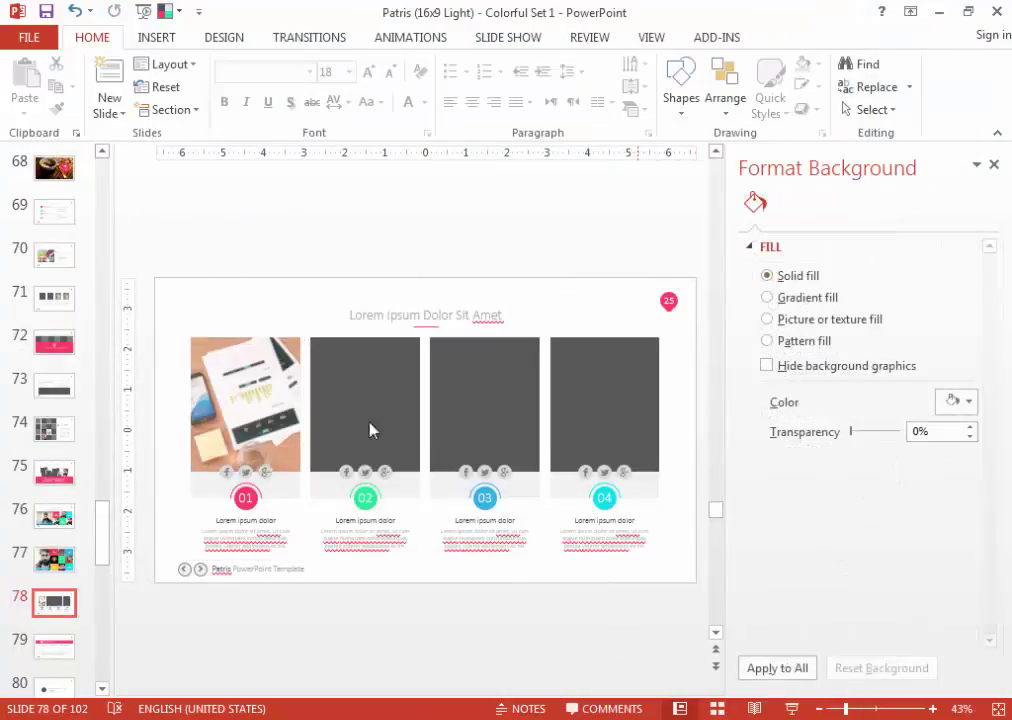
pyautogui.scroll(-1, 298, 412)
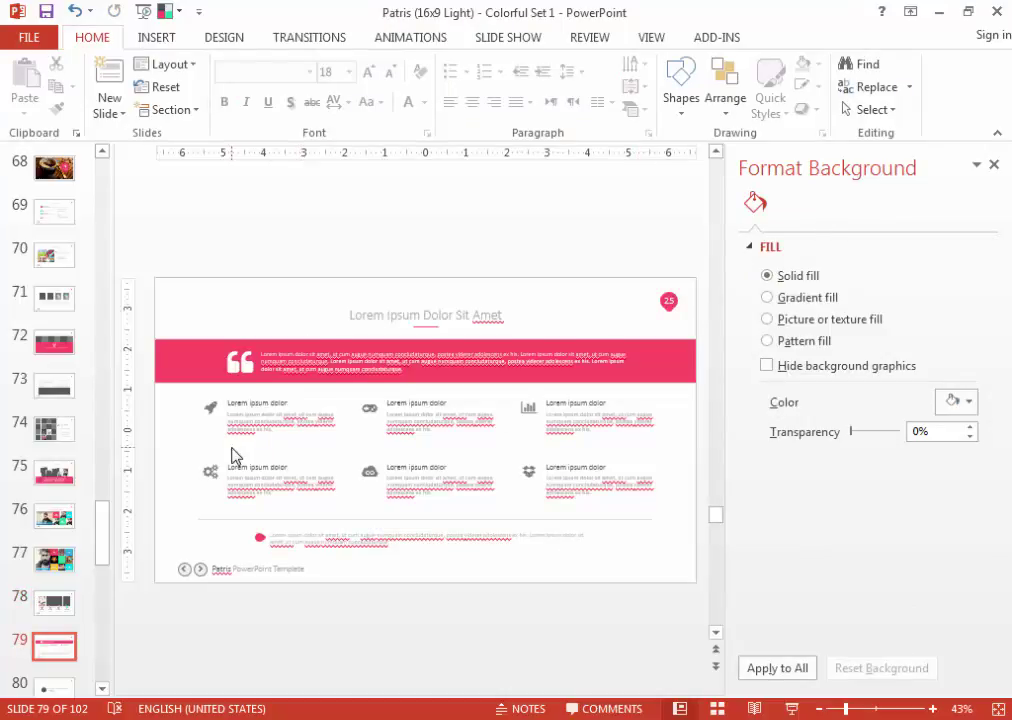
# Close the background pane and select the game-controller icon character on slide 79.
pyautogui.click(993, 164)
pyautogui.scroll(1, 310, 445)
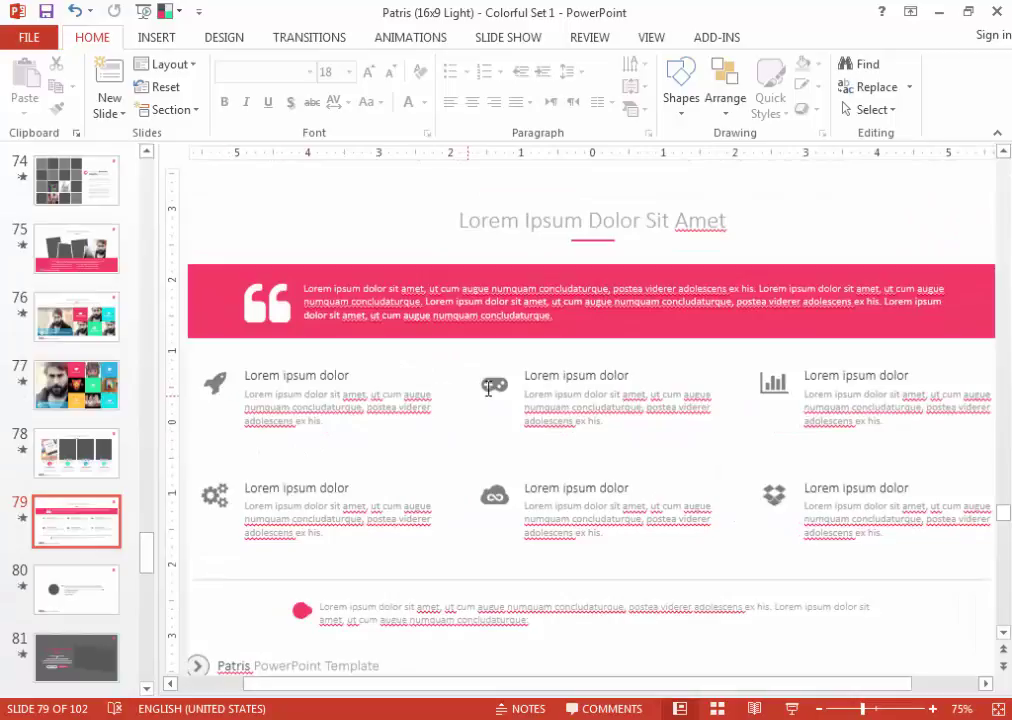
pyautogui.doubleClick(489, 388)
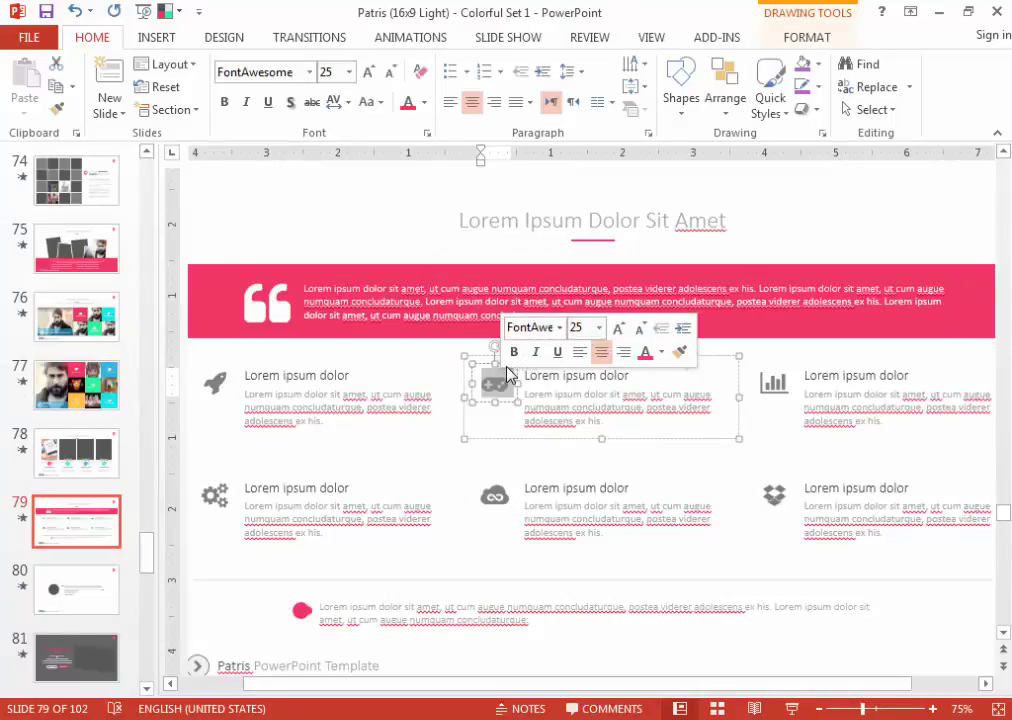
pyautogui.click(489, 384)
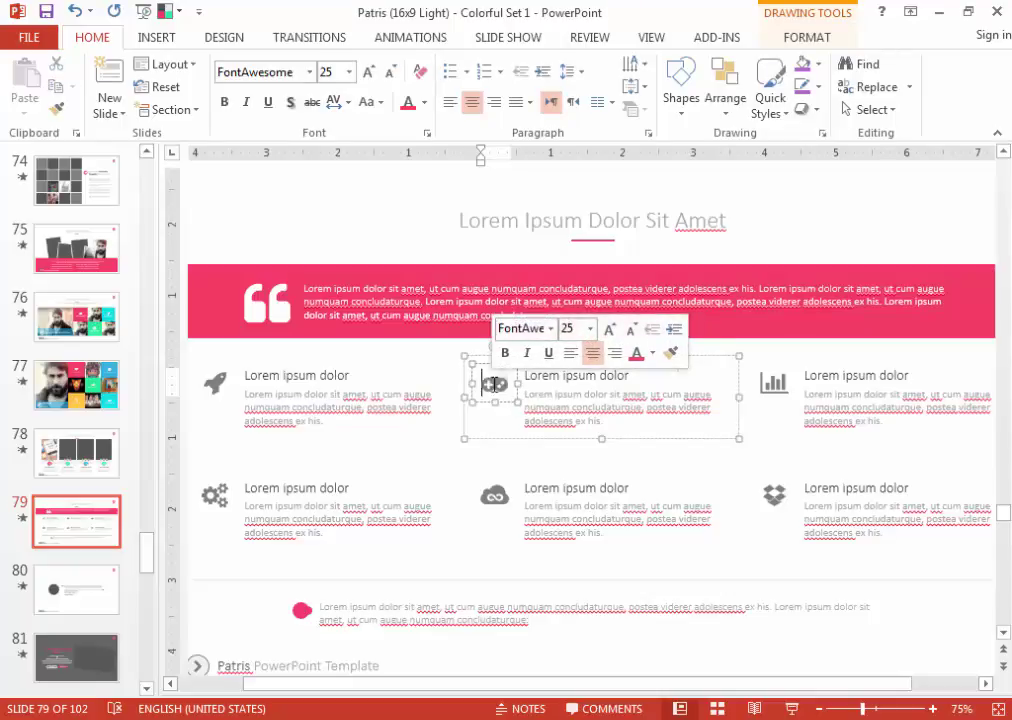
pyautogui.moveTo(490, 383); pyautogui.dragTo(505, 408)
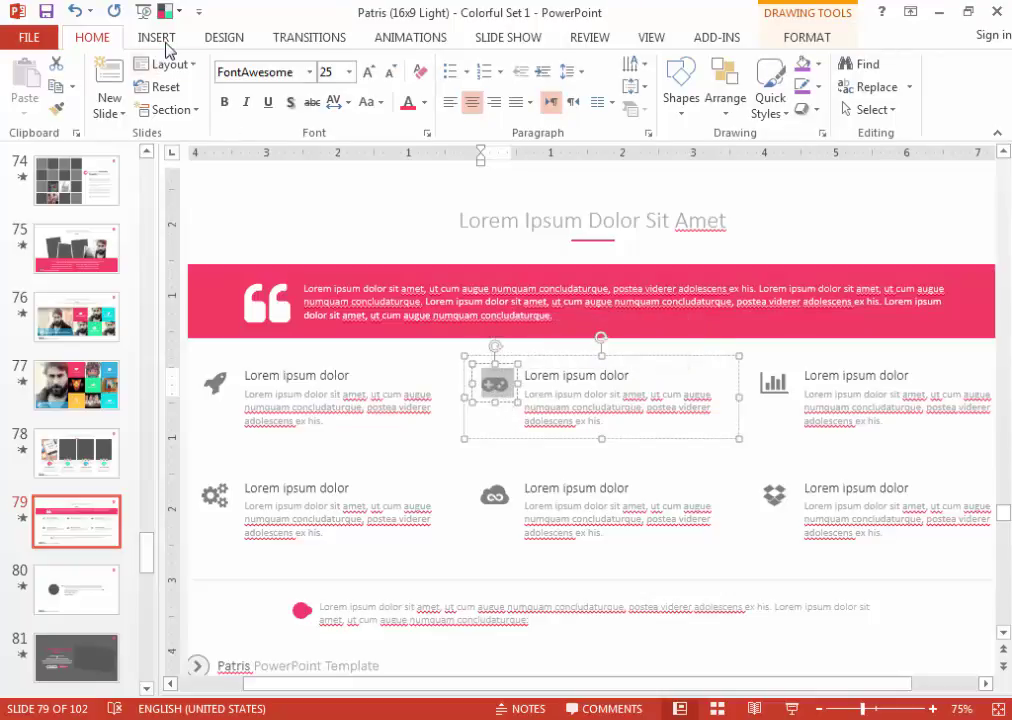
# Replace the icon with a microphone symbol from the Symbol picker, then fit the slide to the window.
pyautogui.click(156, 37)
pyautogui.click(770, 95)
pyautogui.click(817, 168)
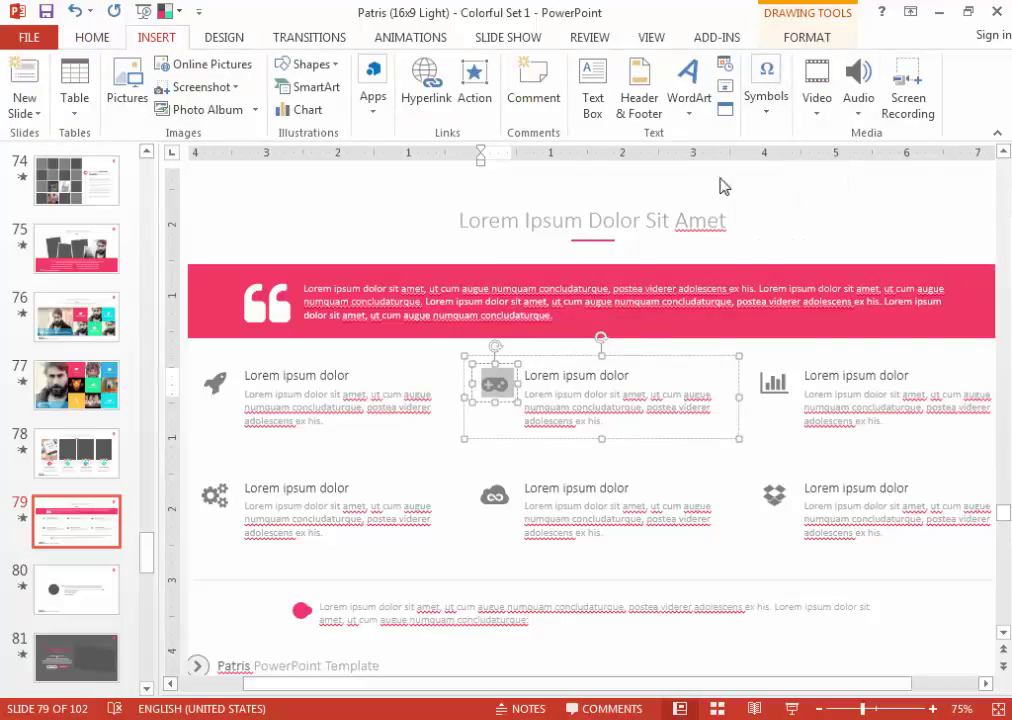
pyautogui.moveTo(558, 106); pyautogui.dragTo(262, 68)
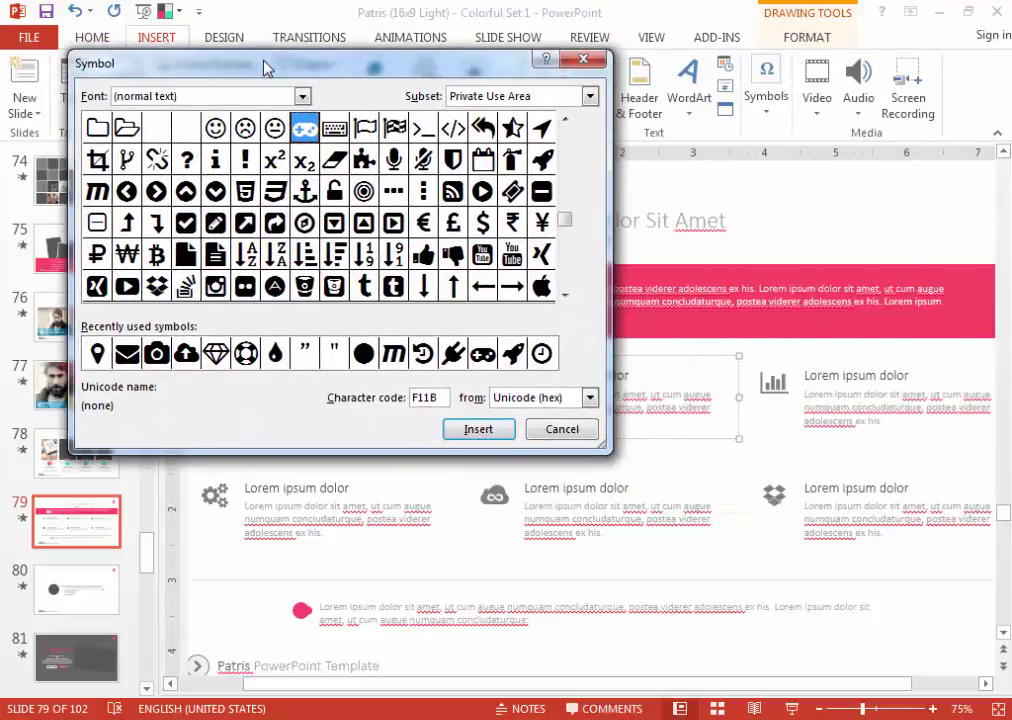
pyautogui.click(393, 159)
pyautogui.click(470, 429)
pyautogui.moveTo(378, 65); pyautogui.dragTo(290, 53)
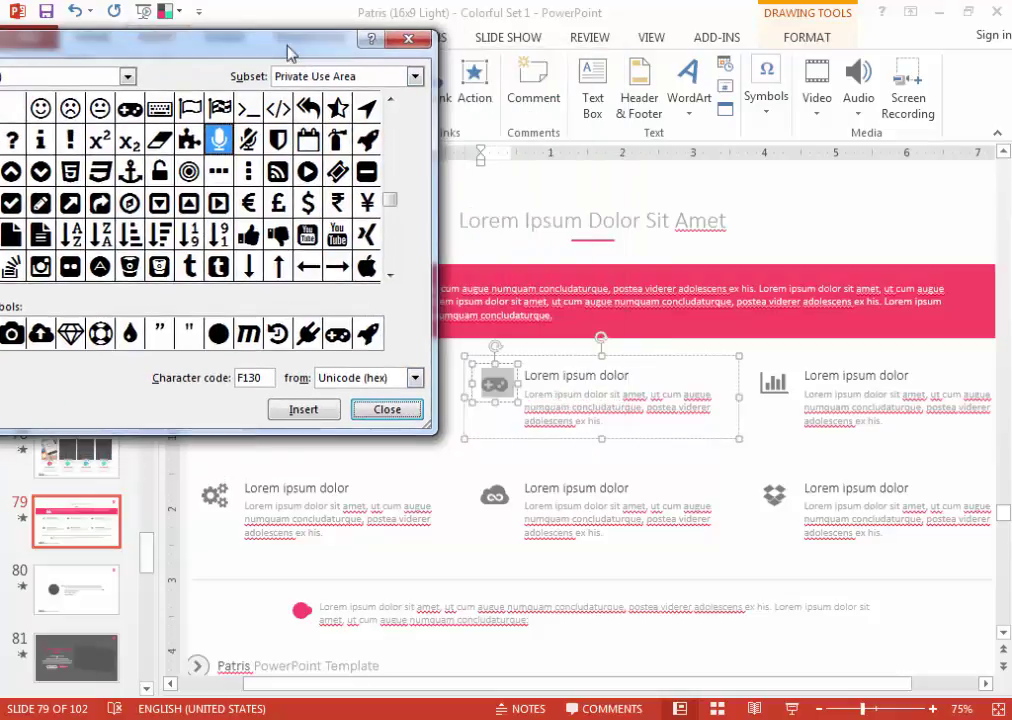
pyautogui.click(387, 409)
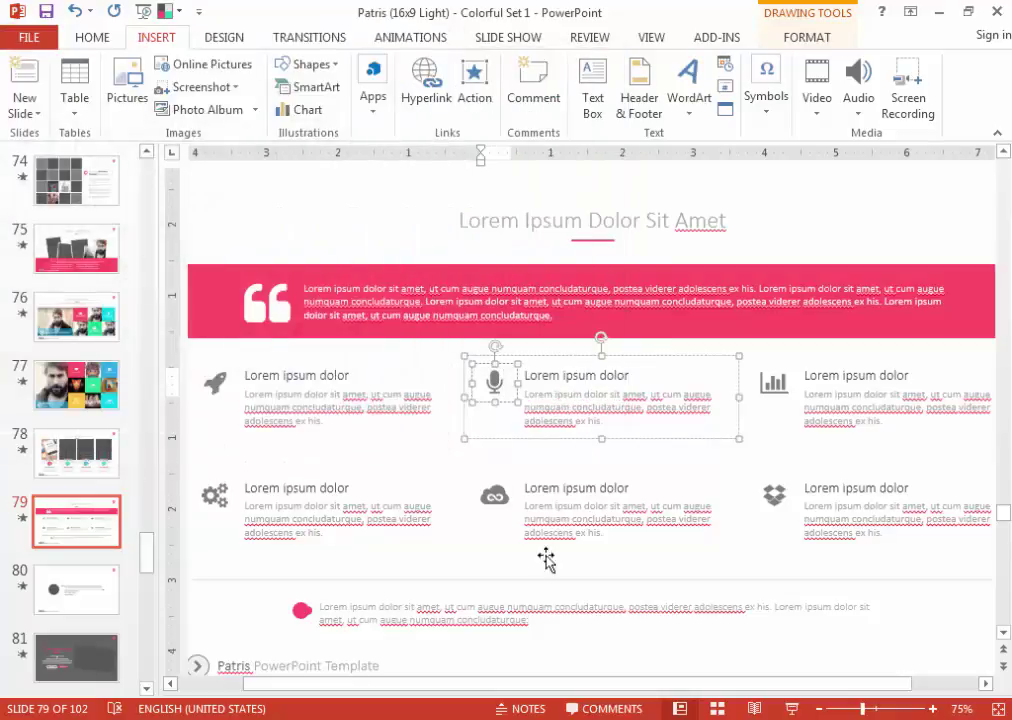
pyautogui.click(998, 708)
pyautogui.scroll(-1, 703, 655)
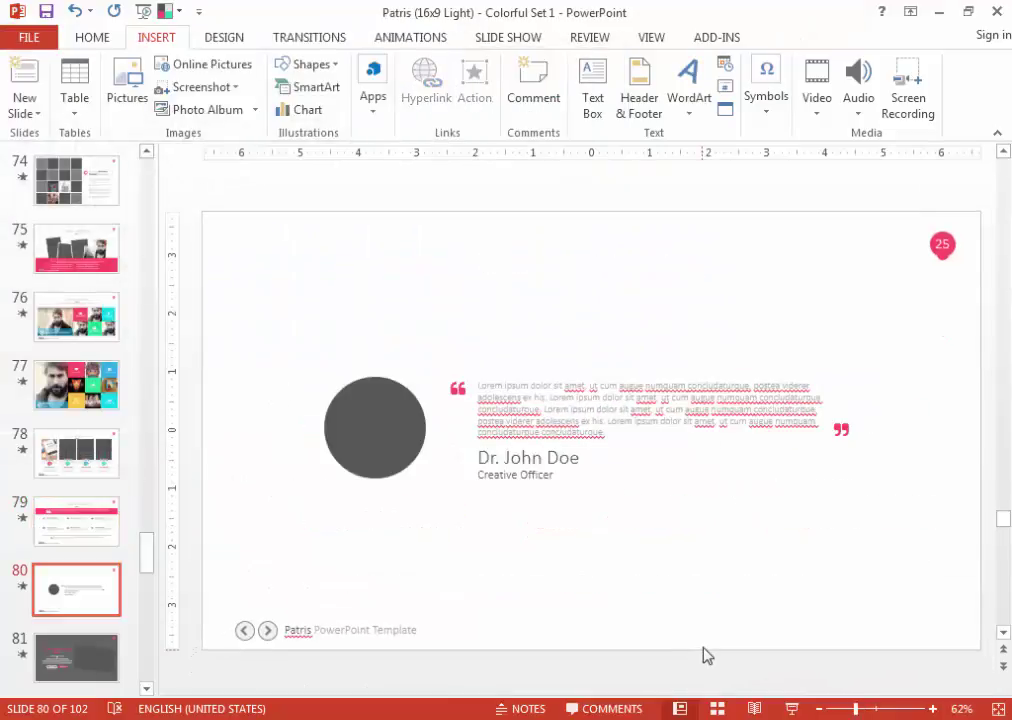
# Fill slide 80's grey circle with the team-2 portrait from the behance face folder.
pyautogui.click(331, 452)
pyautogui.click(805, 40)
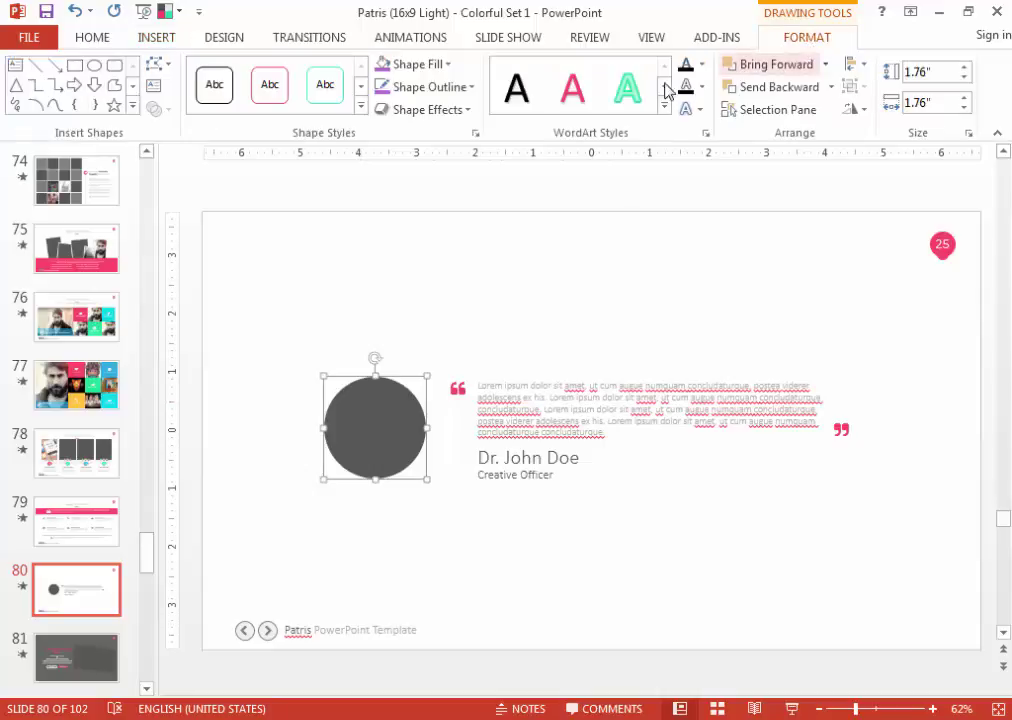
pyautogui.click(420, 64)
pyautogui.click(421, 354)
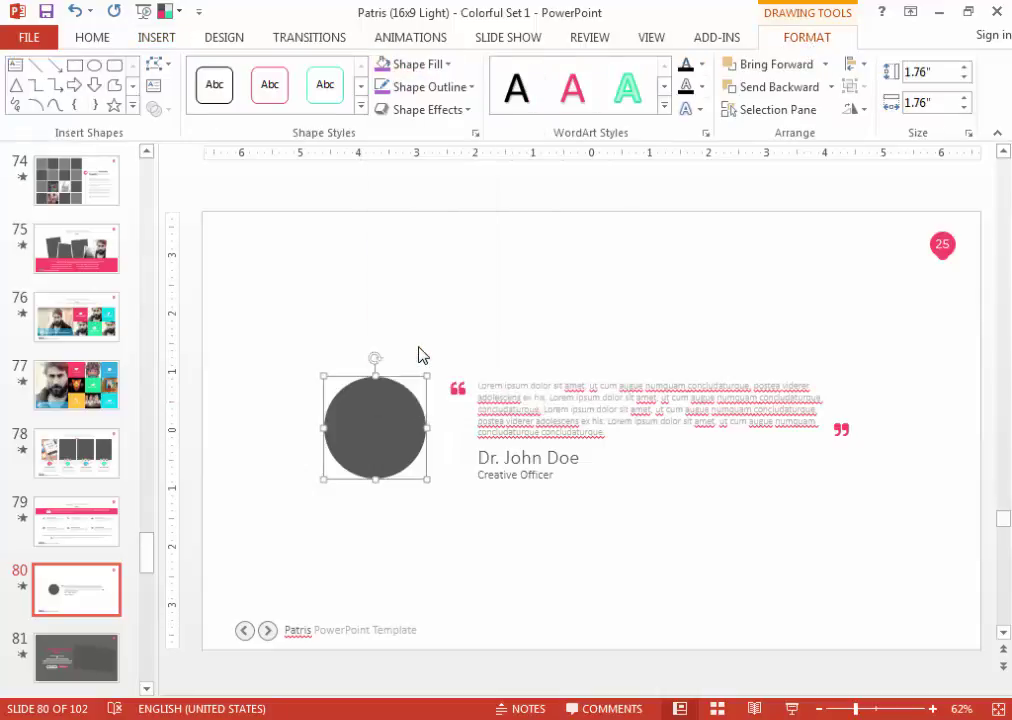
pyautogui.click(518, 416)
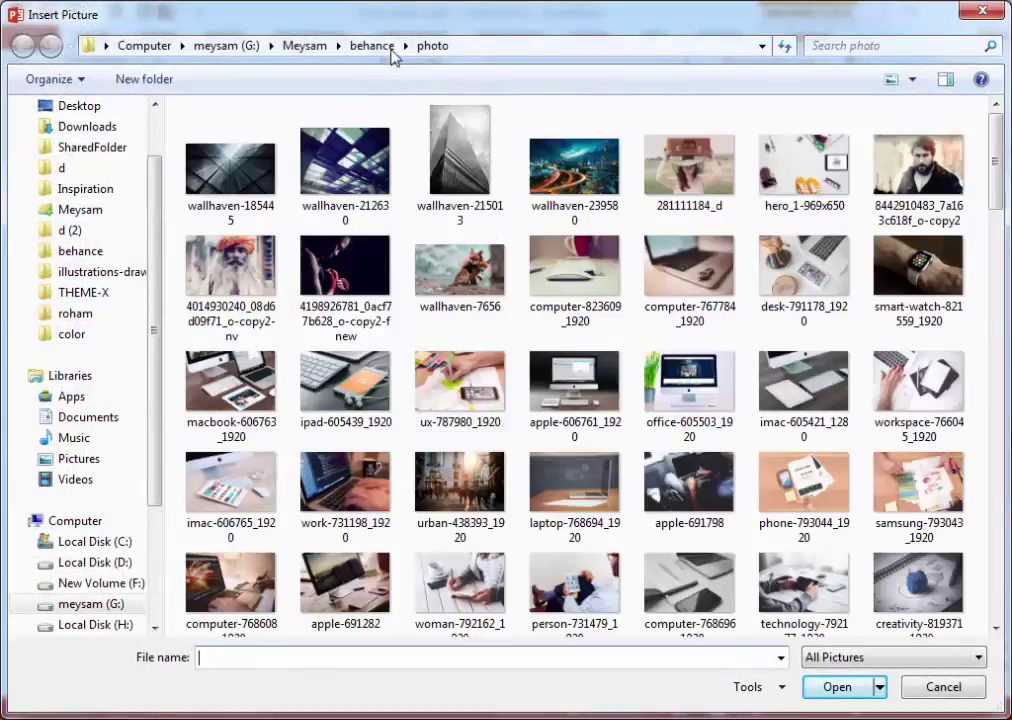
pyautogui.click(380, 46)
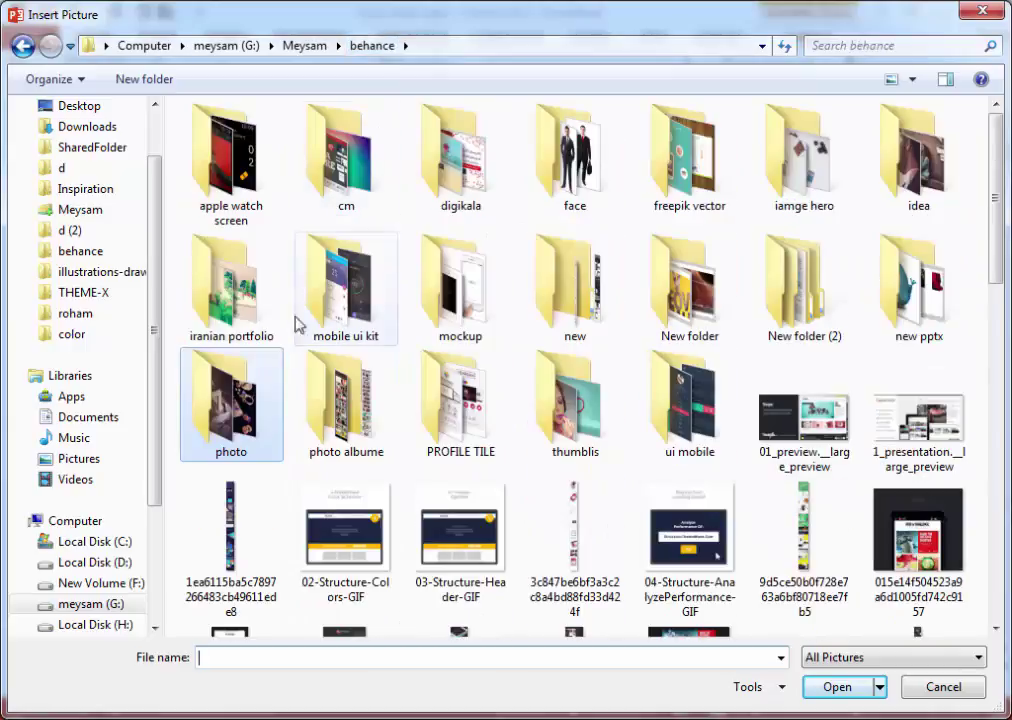
pyautogui.doubleClick(545, 150)
pyautogui.click(460, 545)
pyautogui.scroll(-2, 600, 550)
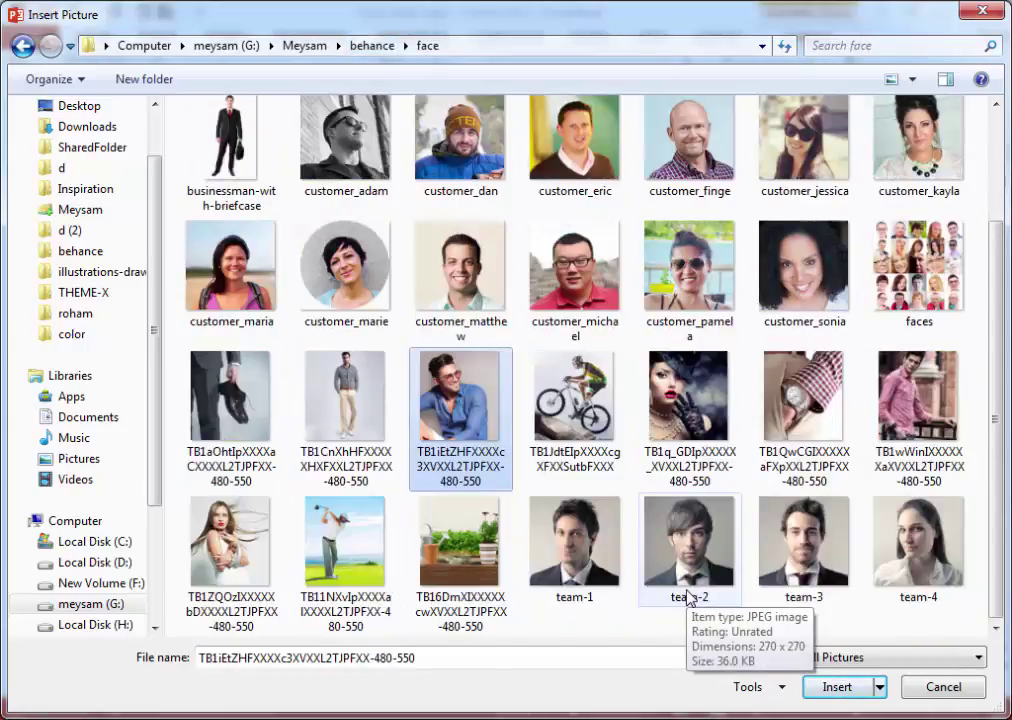
pyautogui.doubleClick(679, 549)
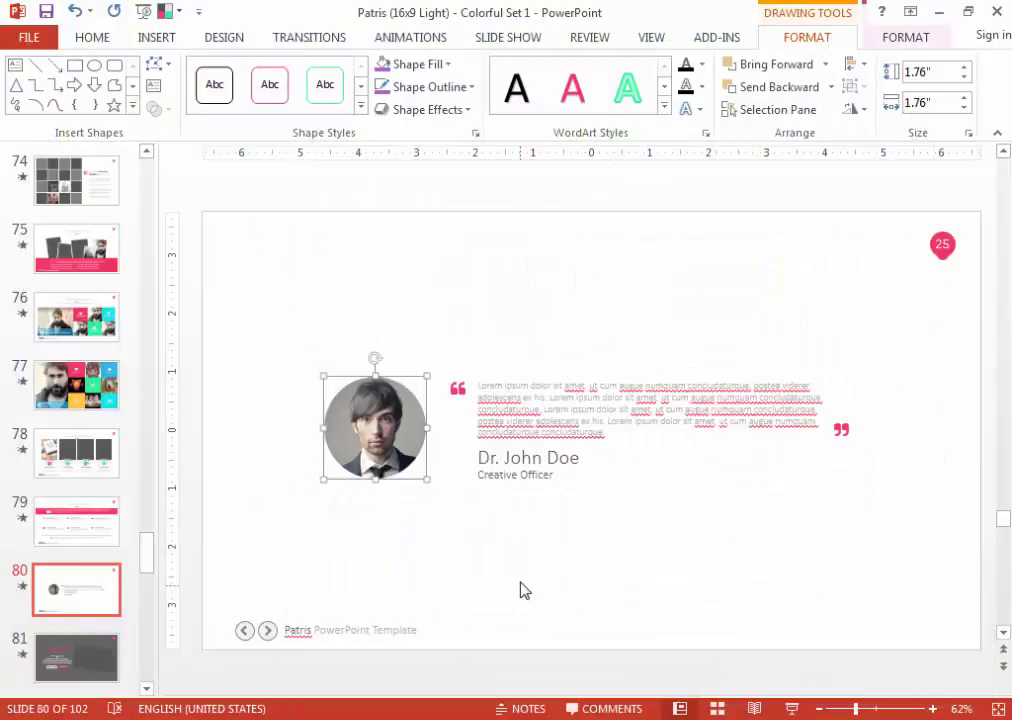
pyautogui.click(522, 591)
pyautogui.scroll(-1, 529, 586)
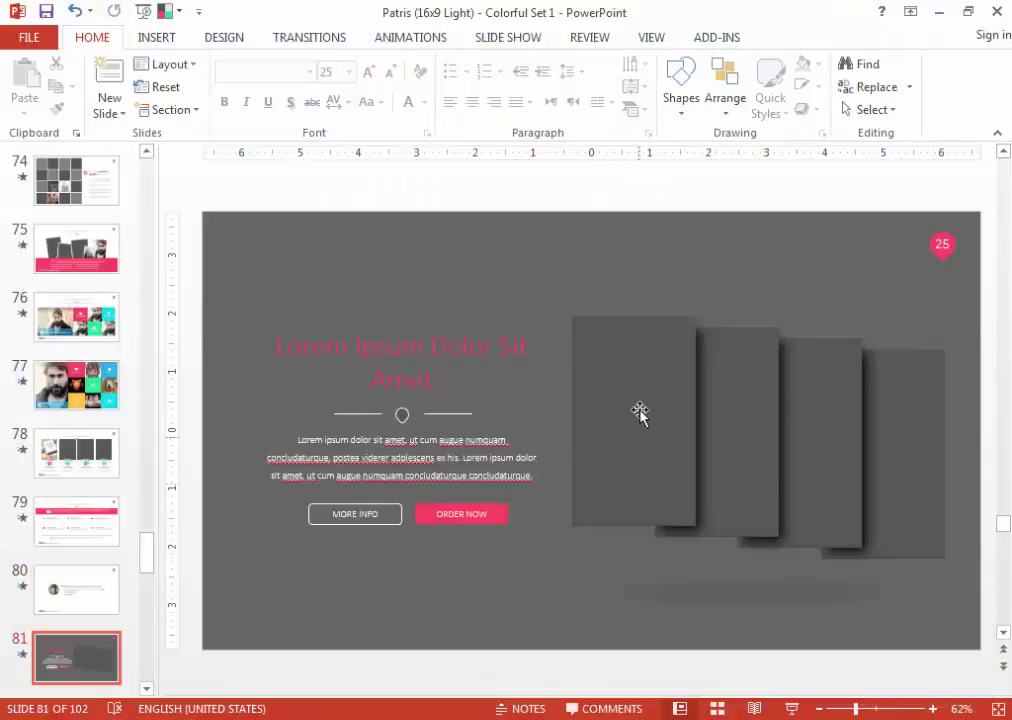
# Nudge the dark overlay's top edge down and set slide 81's background to a picture fill.
pyautogui.click(519, 233)
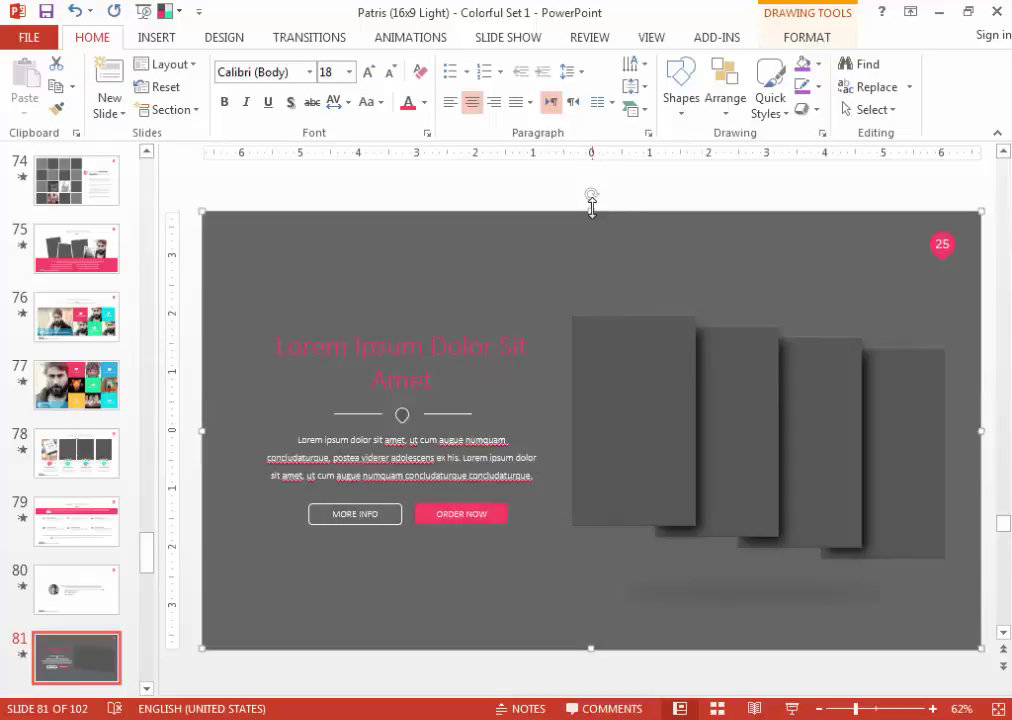
pyautogui.moveTo(591, 210); pyautogui.dragTo(586, 247)
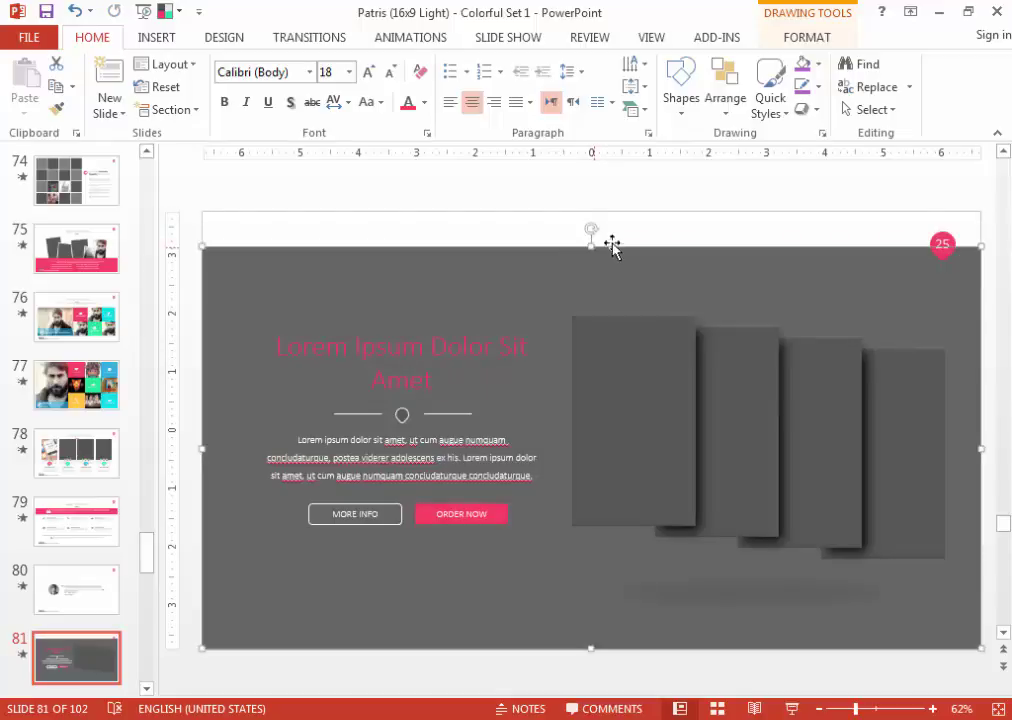
pyautogui.click(622, 238)
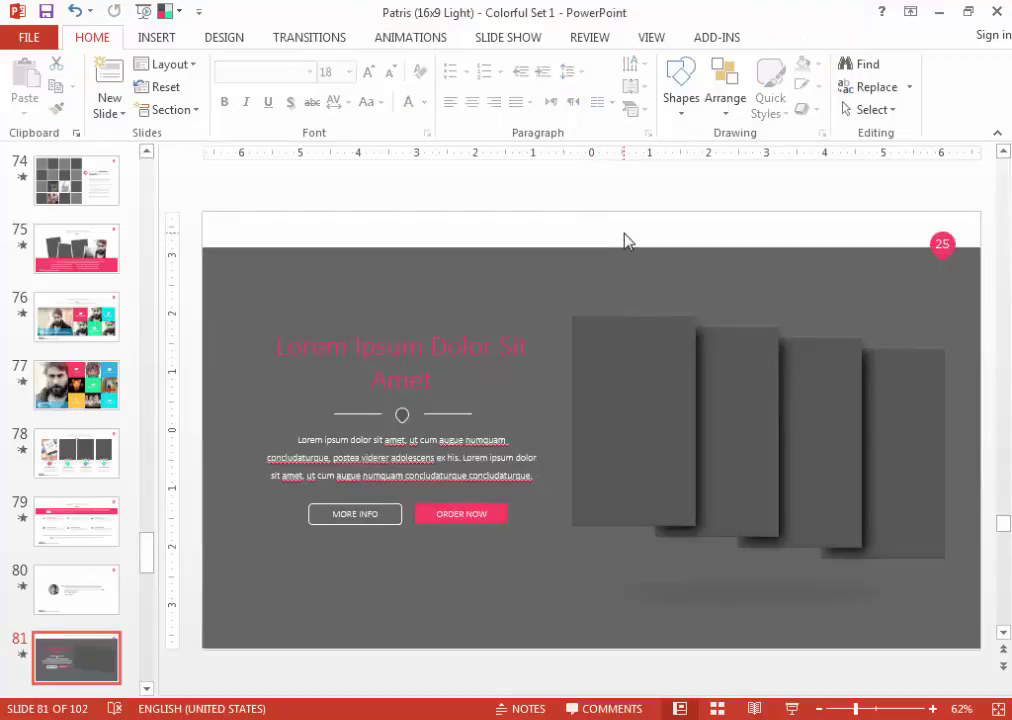
pyautogui.click(206, 38)
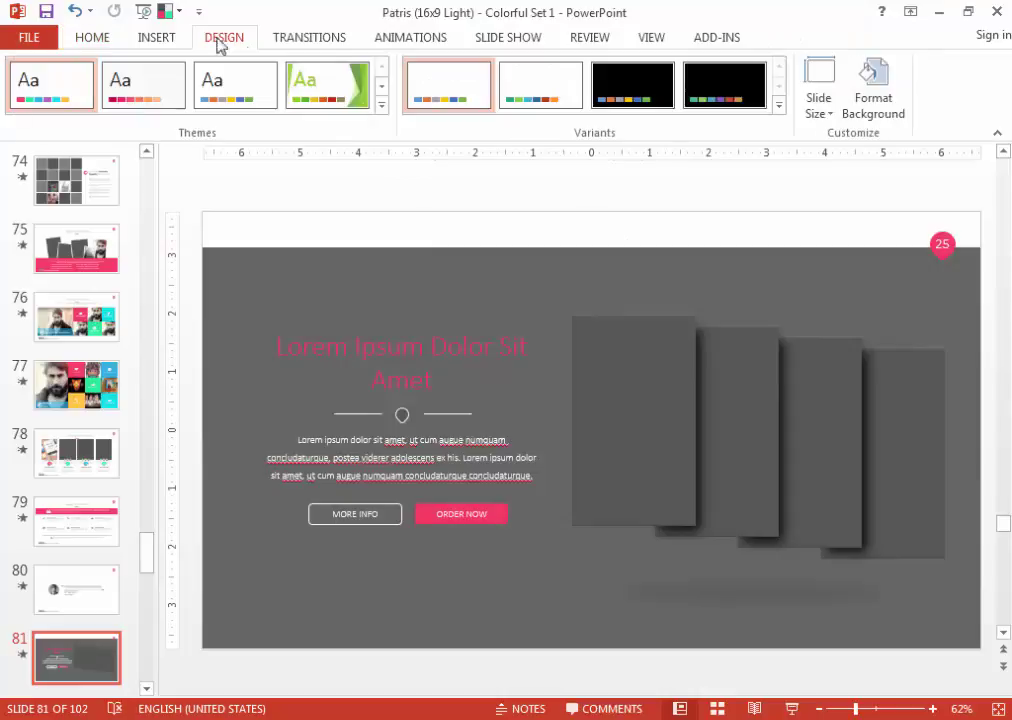
pyautogui.click(873, 90)
pyautogui.click(771, 321)
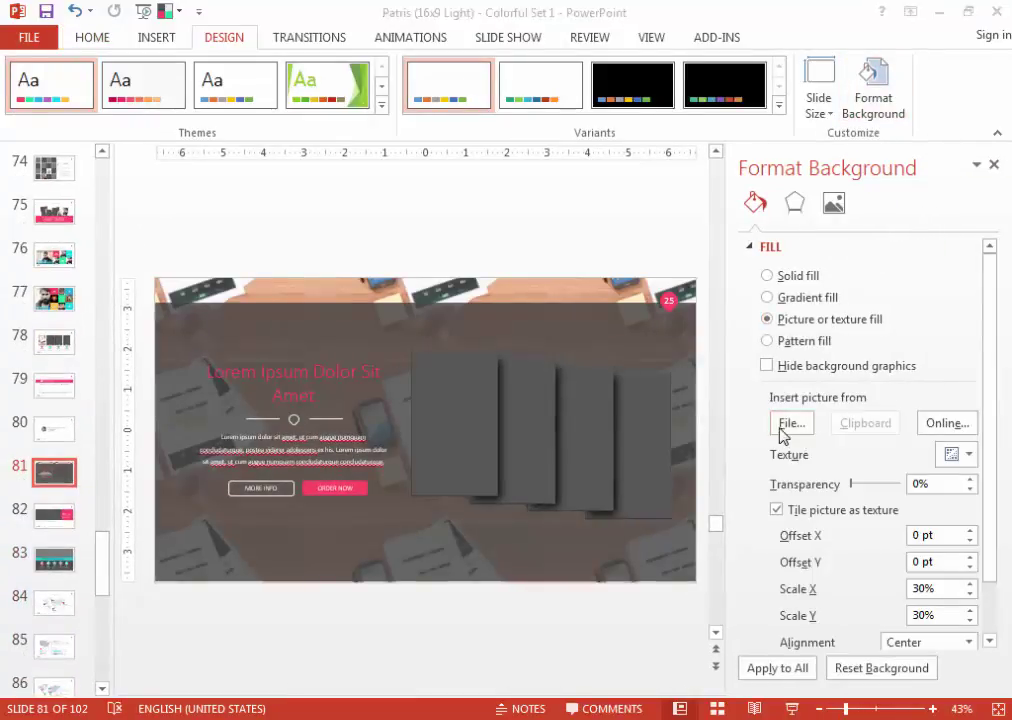
pyautogui.click(791, 423)
# Use the london-810770_1920 night-city photo from behance\photo as the slide background.
pyautogui.click(368, 45)
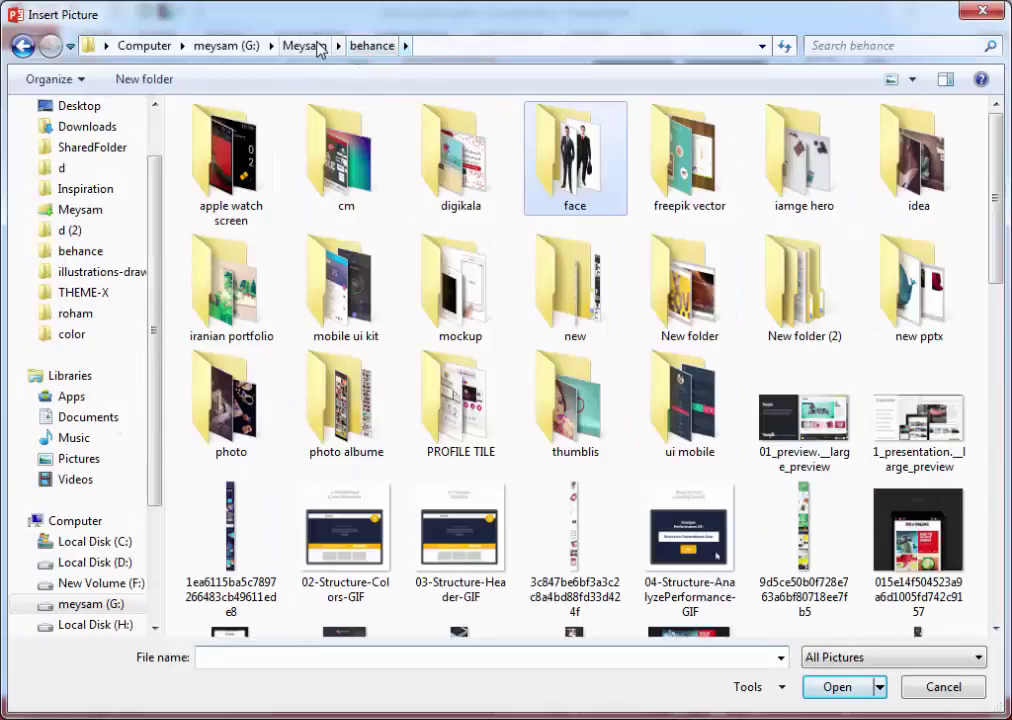
pyautogui.doubleClick(231, 400)
pyautogui.click(558, 400)
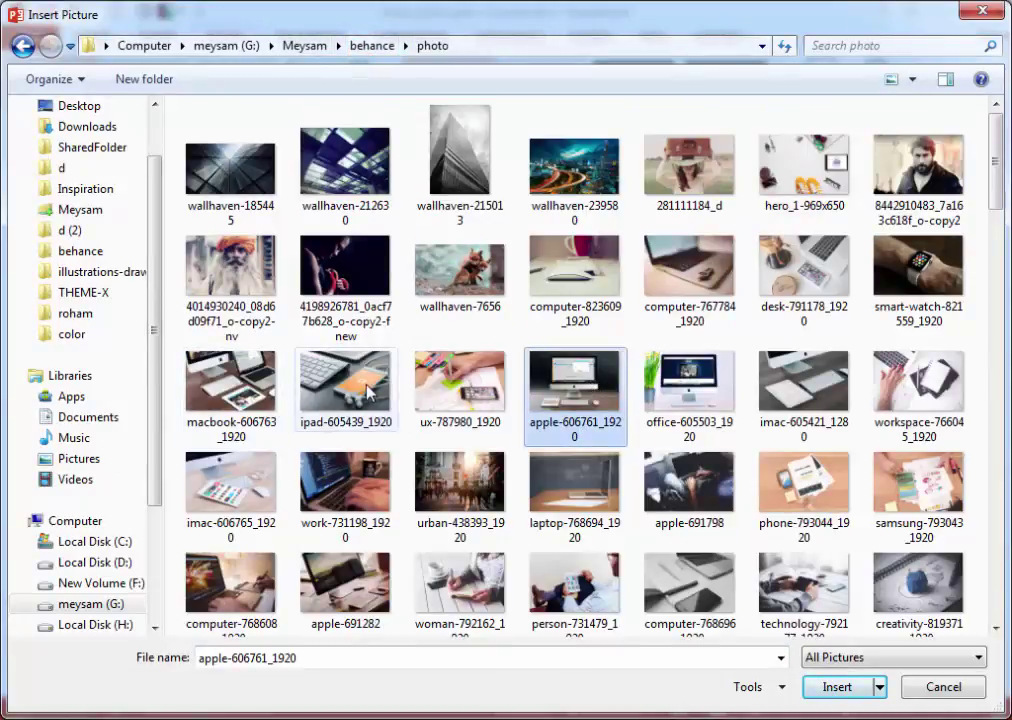
pyautogui.scroll(-3, 653, 538)
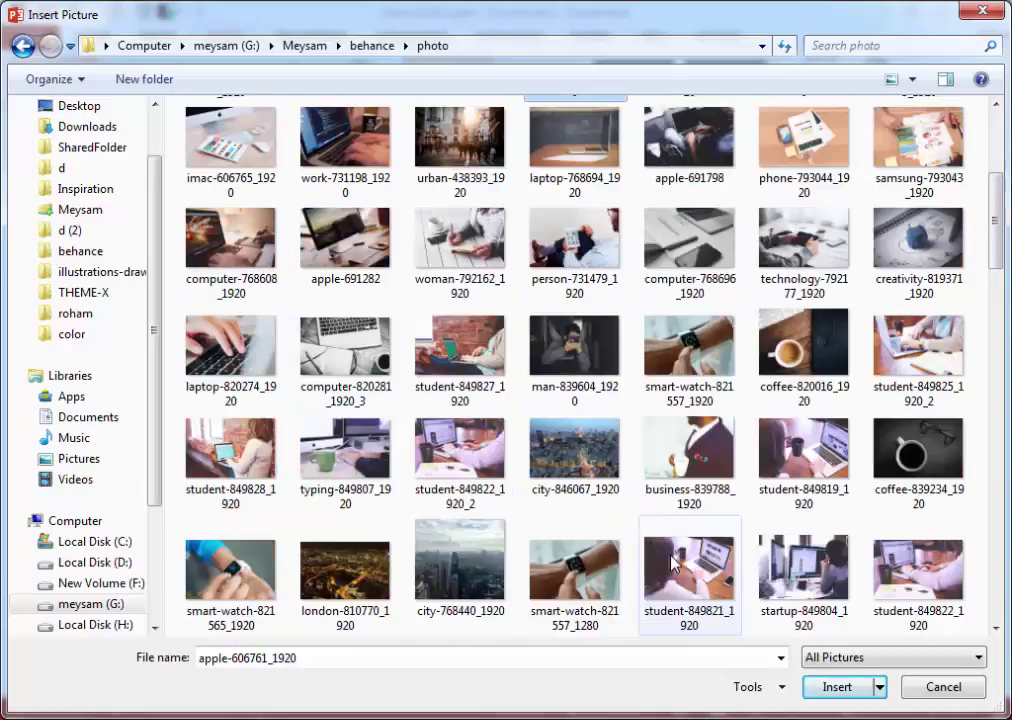
pyautogui.scroll(-4, 671, 565)
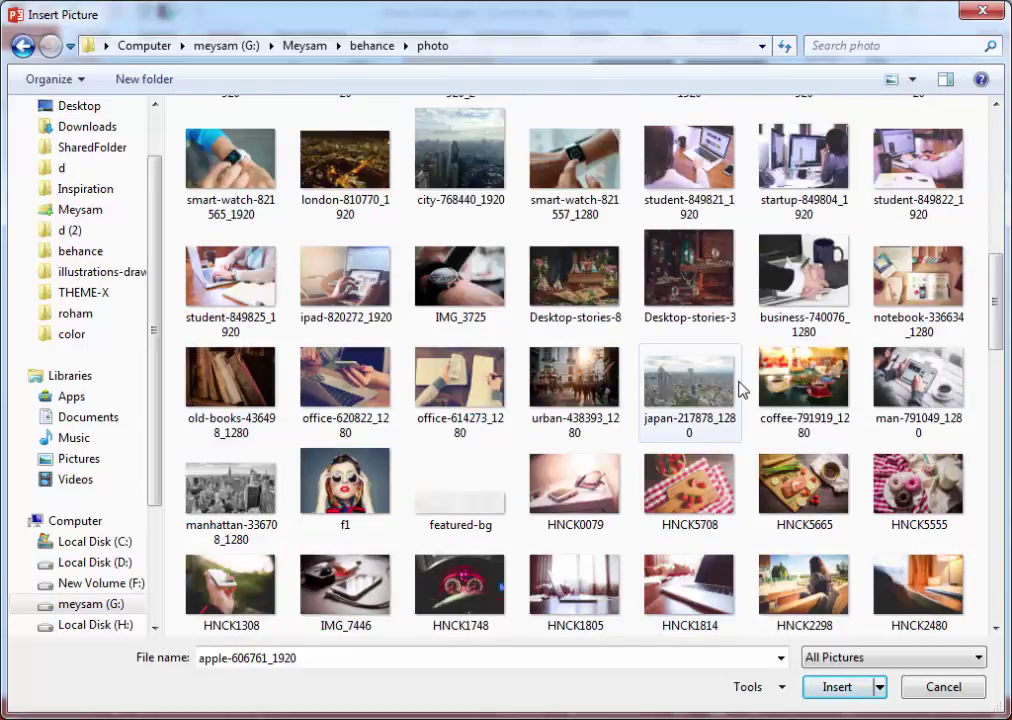
pyautogui.click(352, 158)
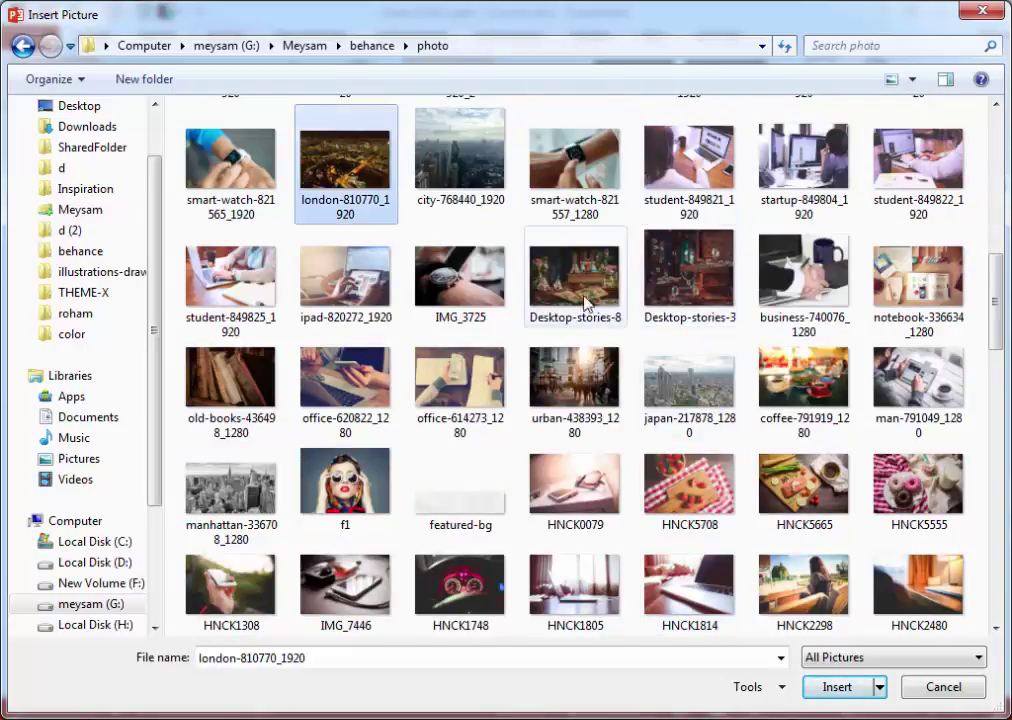
pyautogui.scroll(4, 592, 300)
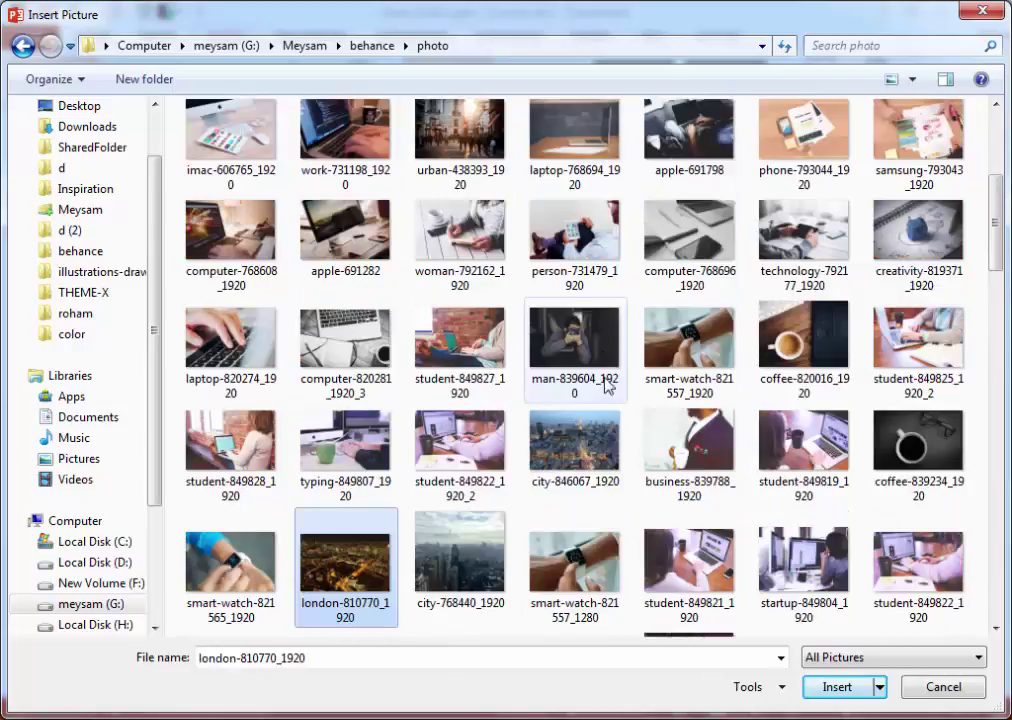
pyautogui.doubleClick(583, 456)
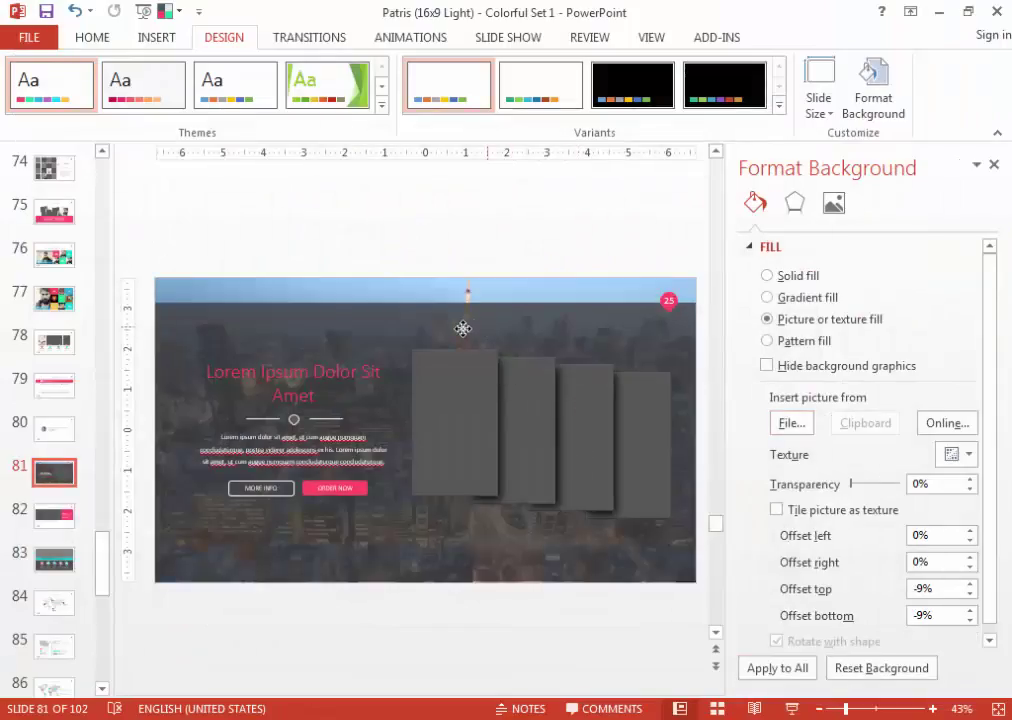
# Stretch the dark translucent overlay back over the whole slide and select the first grey rectangle.
pyautogui.click(418, 300)
pyautogui.moveTo(422, 300); pyautogui.dragTo(434, 276)
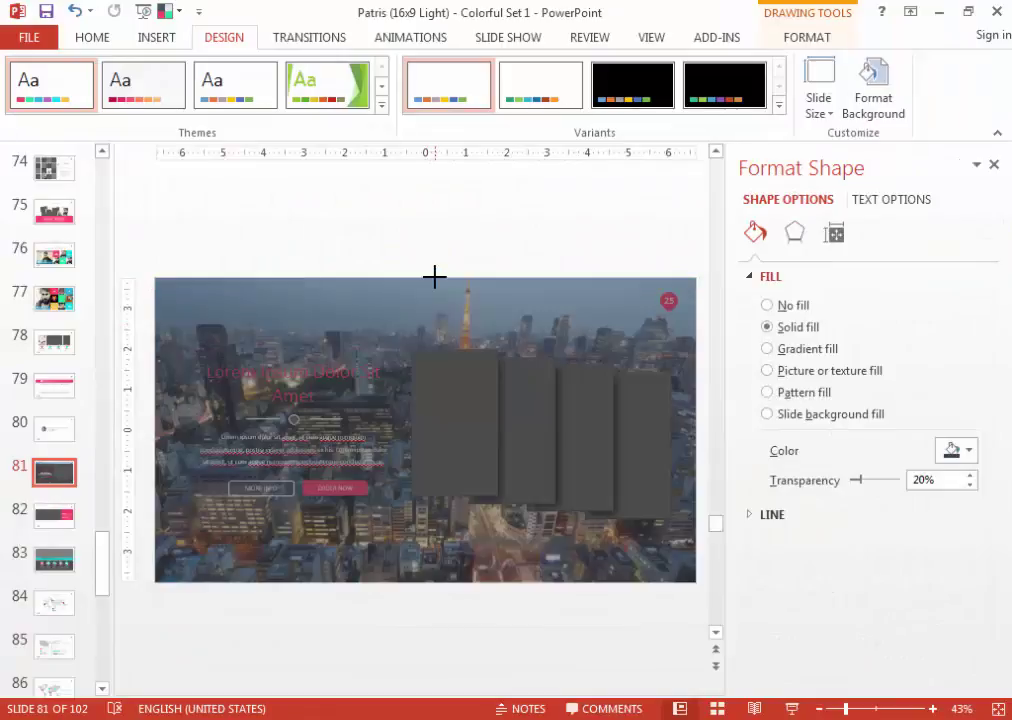
pyautogui.click(993, 164)
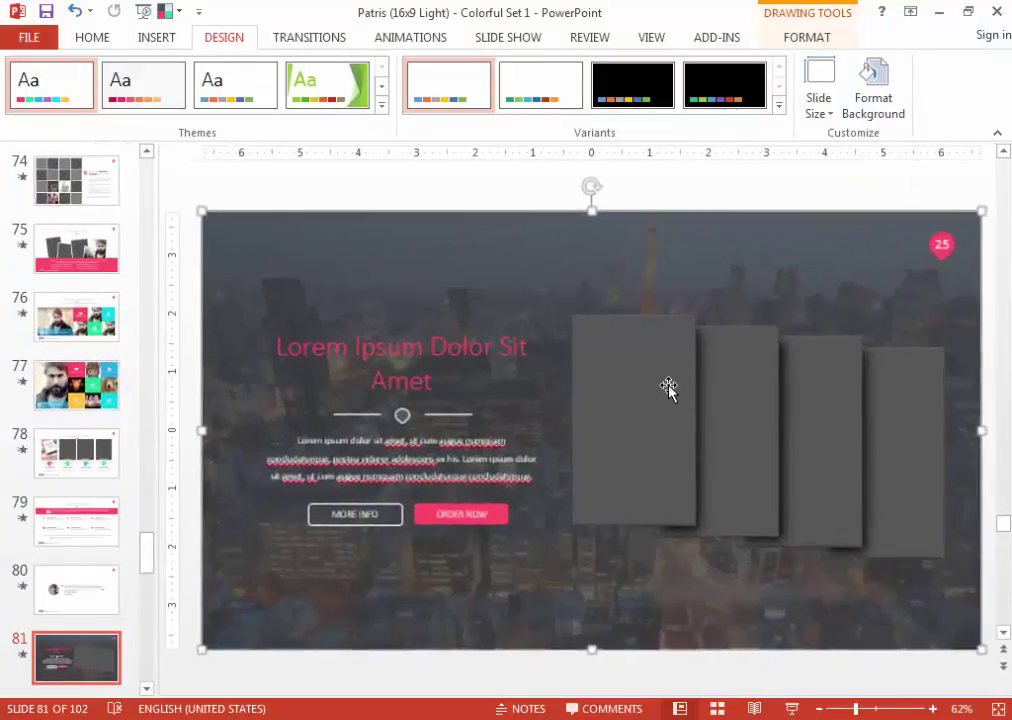
pyautogui.click(629, 357)
pyautogui.click(630, 357)
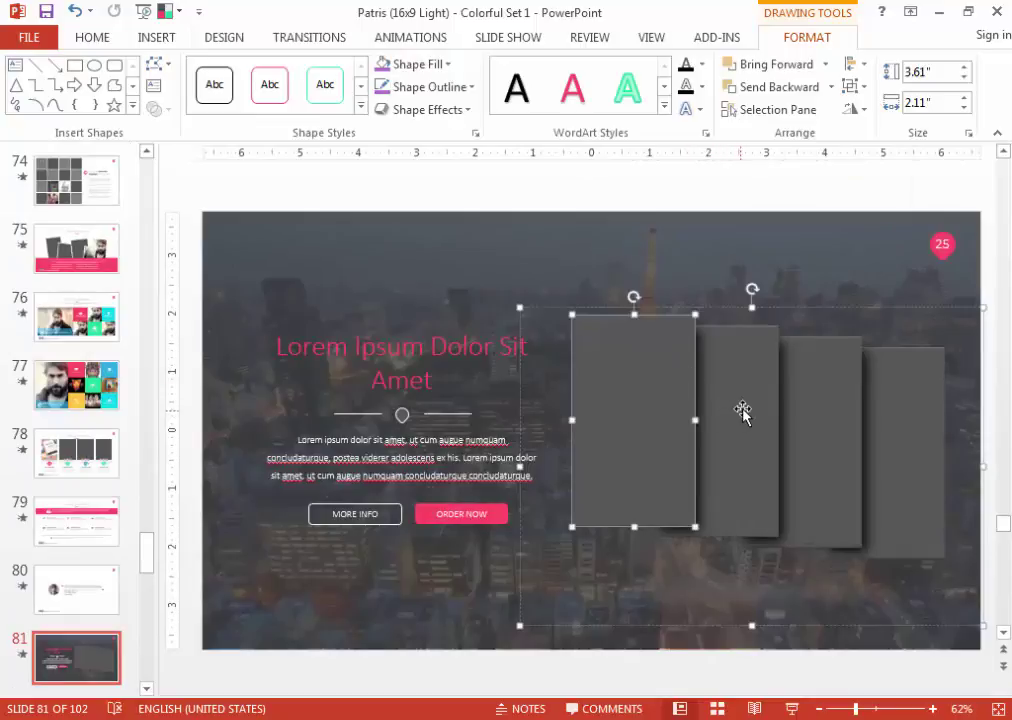
# Fill the first rectangle on slide 81 with the building photo.
pyautogui.click(412, 64)
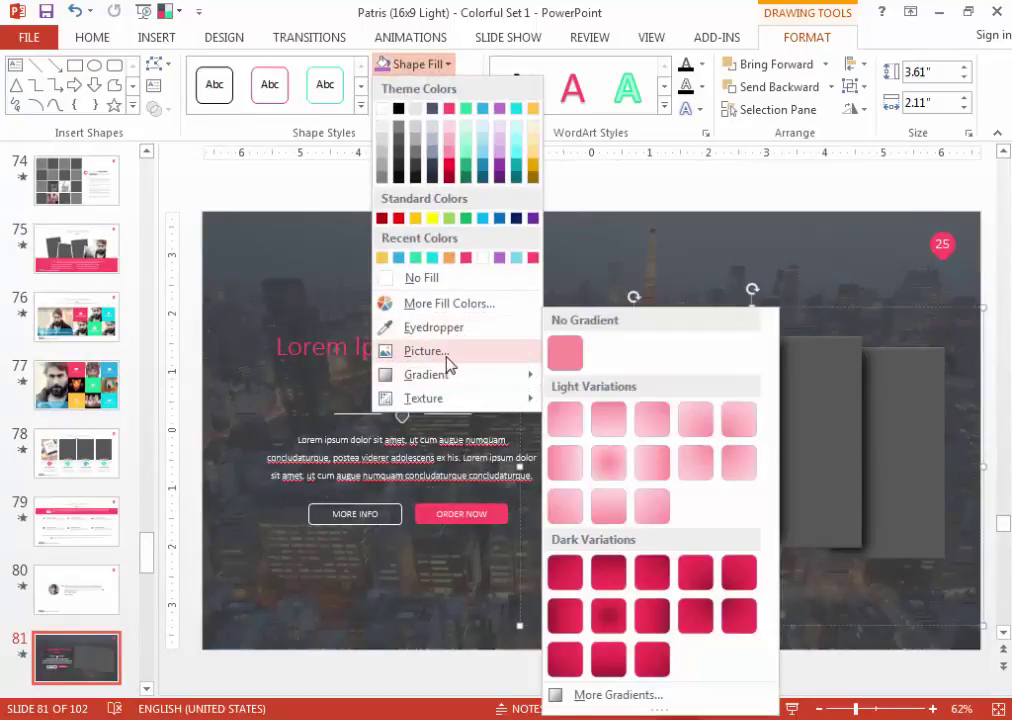
pyautogui.click(440, 351)
pyautogui.click(533, 413)
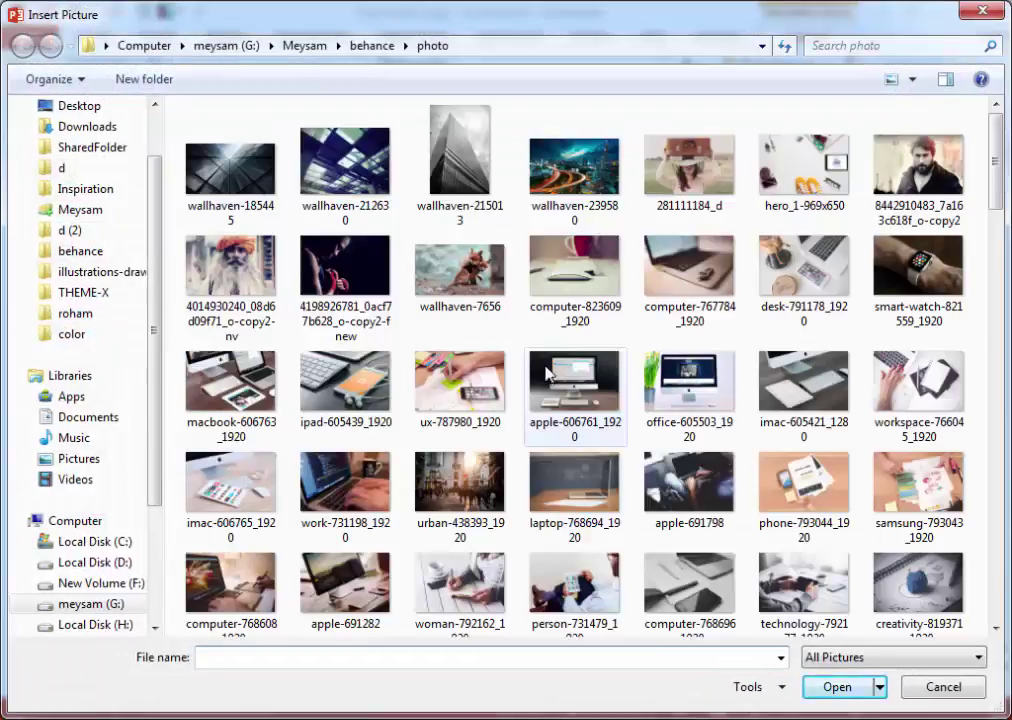
pyautogui.doubleClick(460, 155)
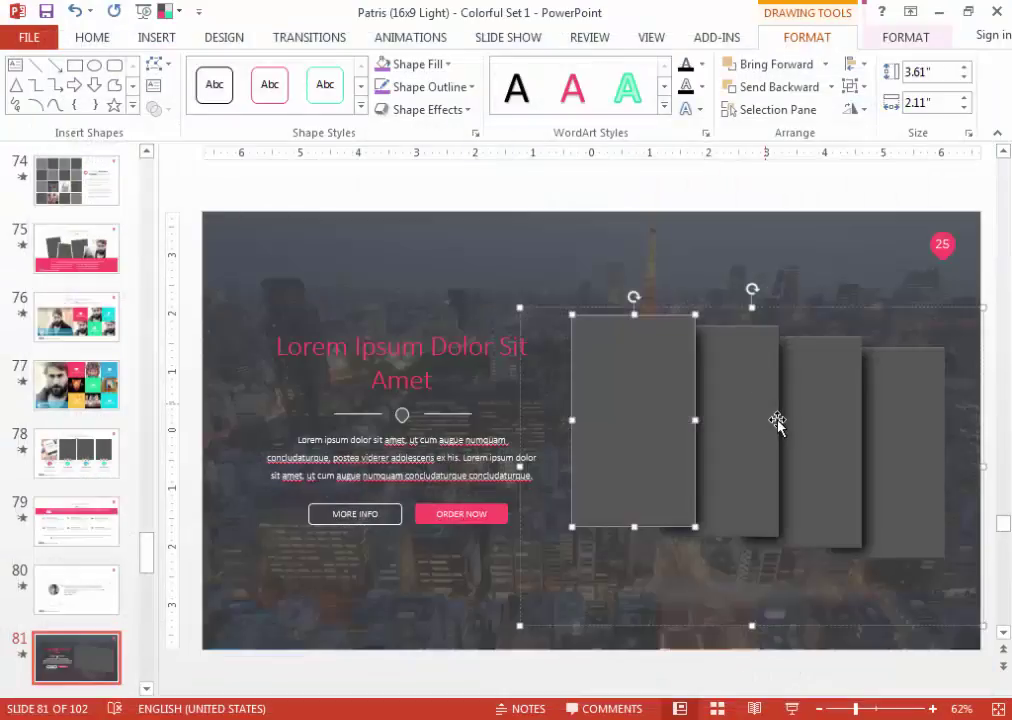
# Fill the next grey panel with the wrist watch photo, tiled as a texture.
pyautogui.click(752, 398)
pyautogui.click(410, 64)
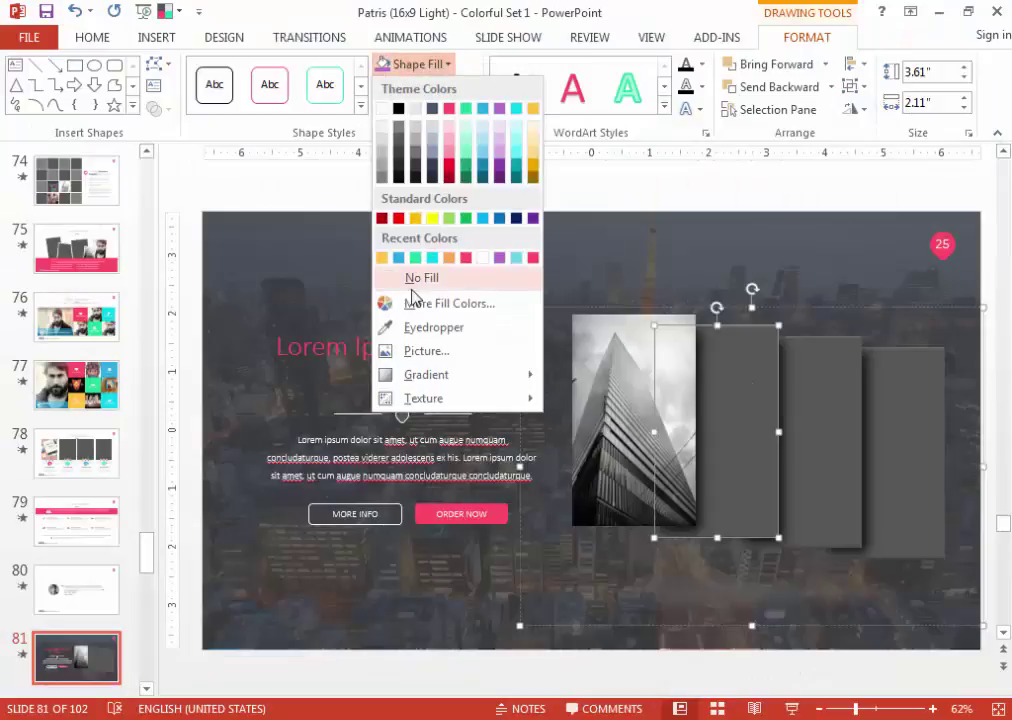
pyautogui.click(420, 330)
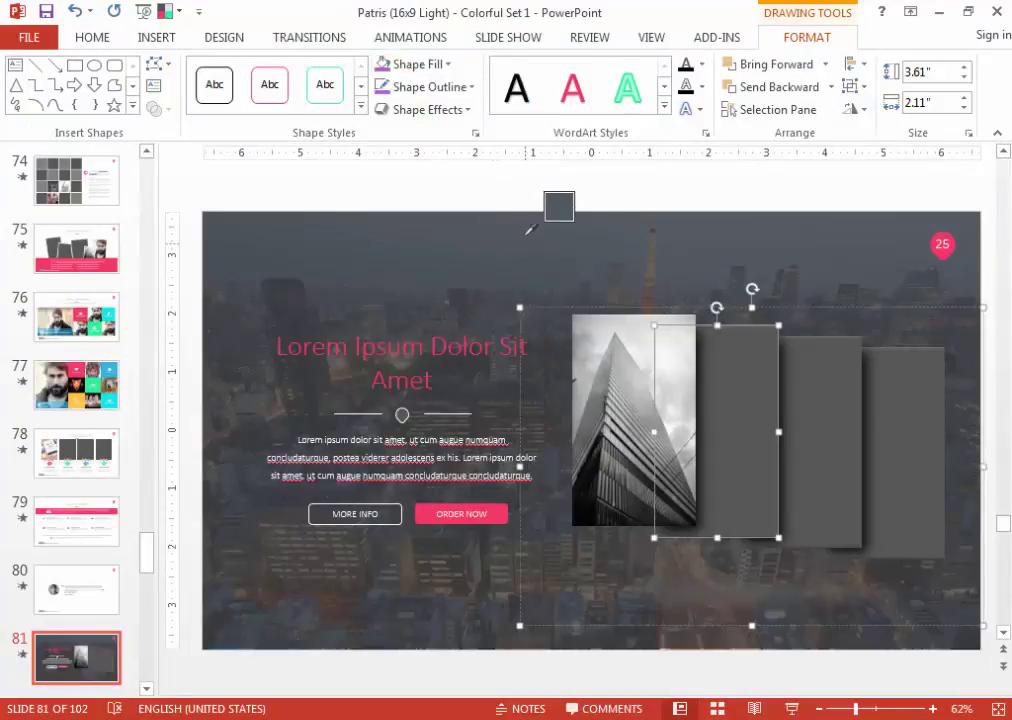
pyautogui.click(724, 410)
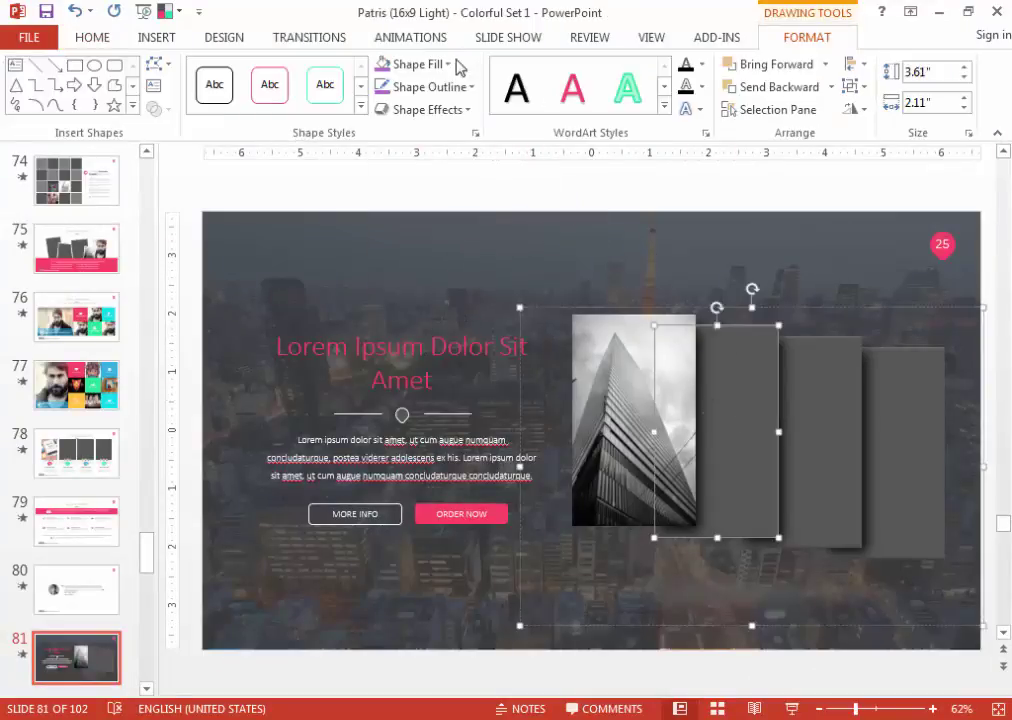
pyautogui.click(459, 66)
pyautogui.click(452, 352)
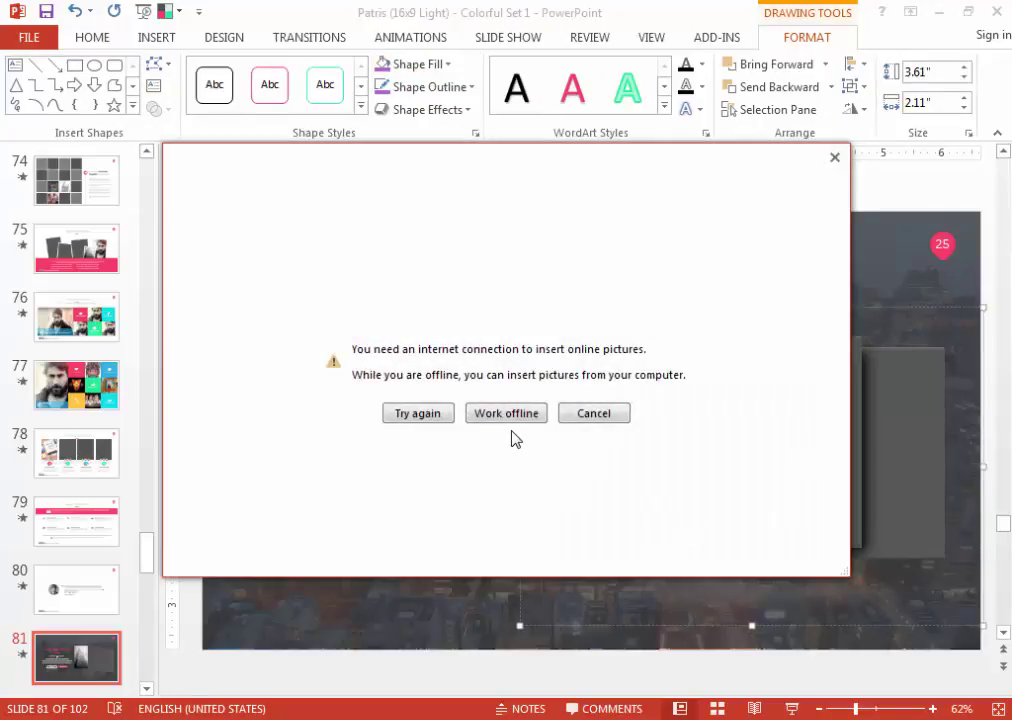
pyautogui.click(515, 413)
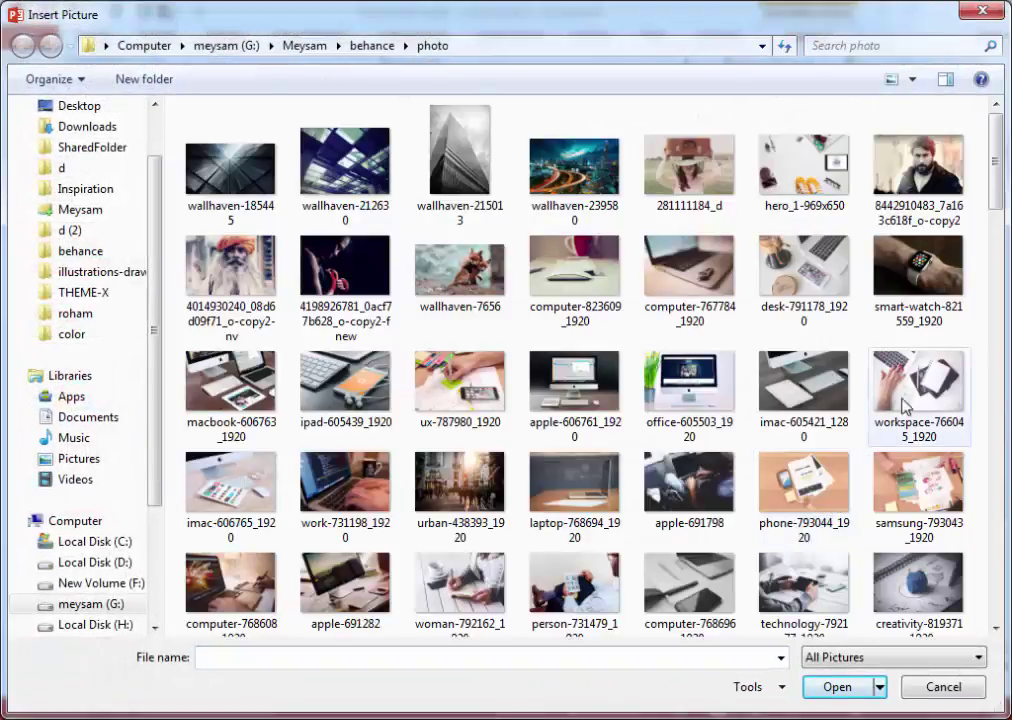
pyautogui.doubleClick(905, 405)
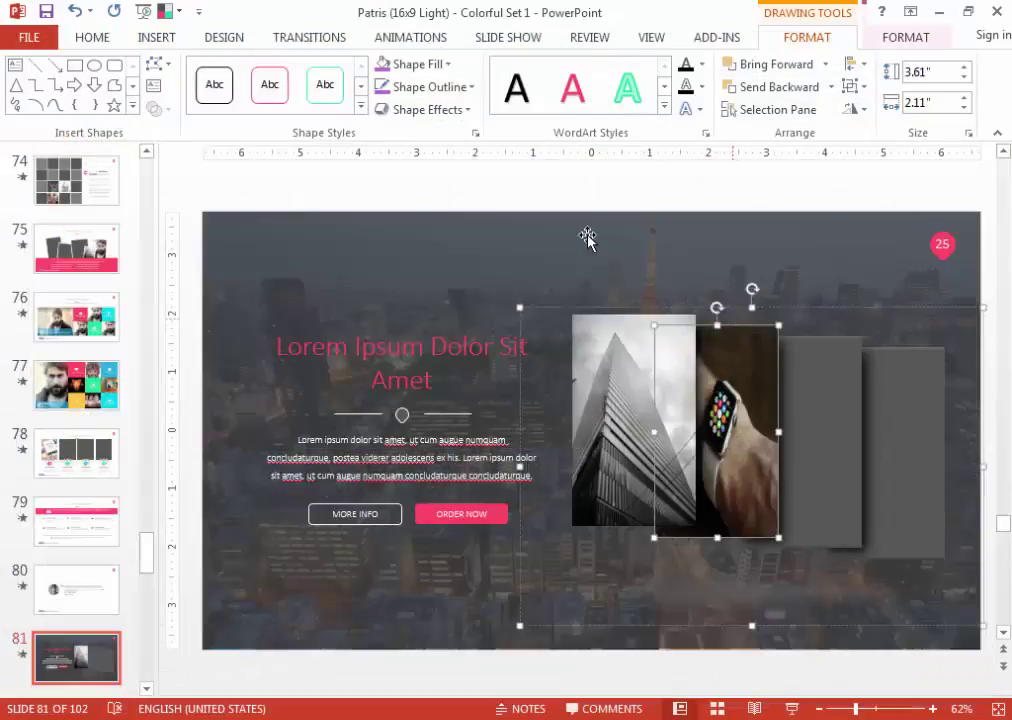
pyautogui.click(418, 64)
pyautogui.moveTo(427, 374)
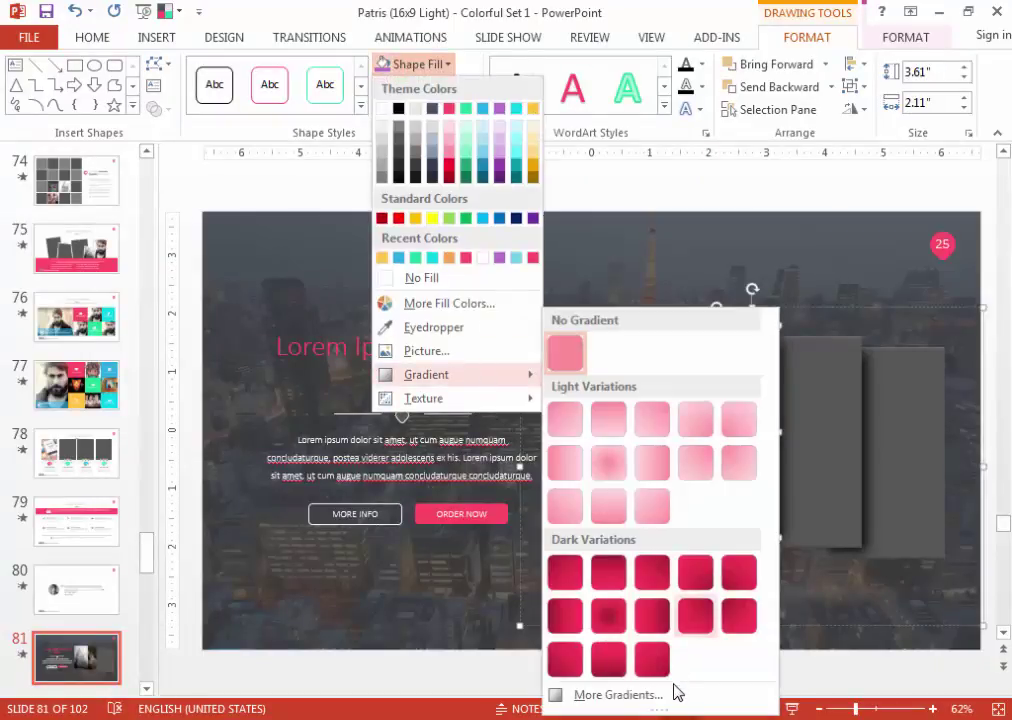
pyautogui.click(677, 692)
pyautogui.scroll(5, 608, 451)
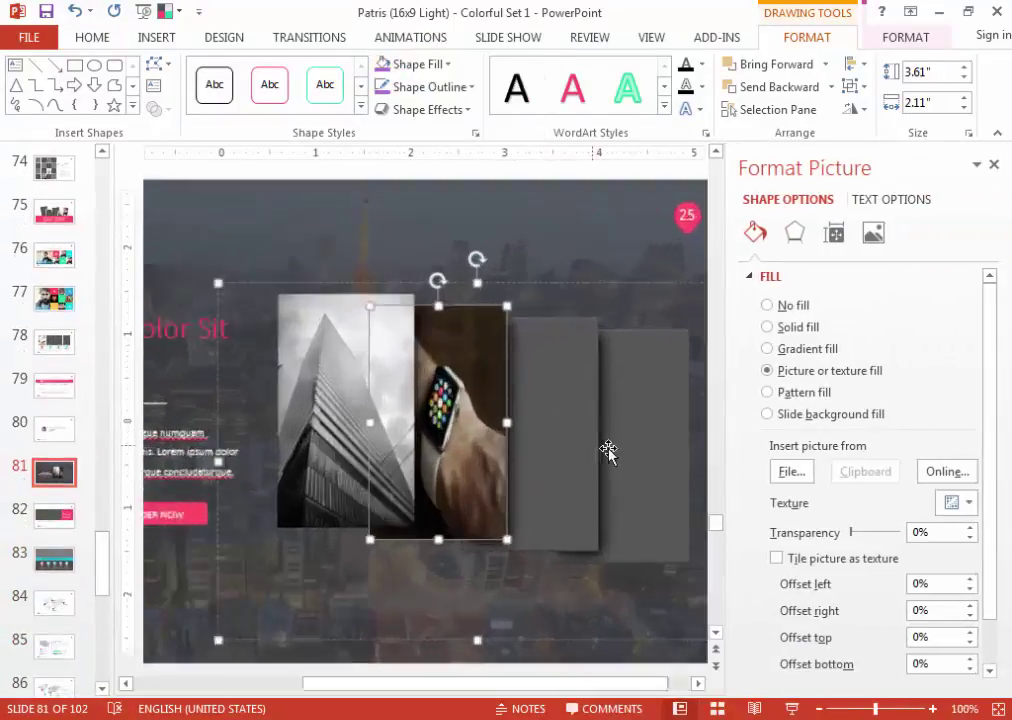
pyautogui.click(843, 560)
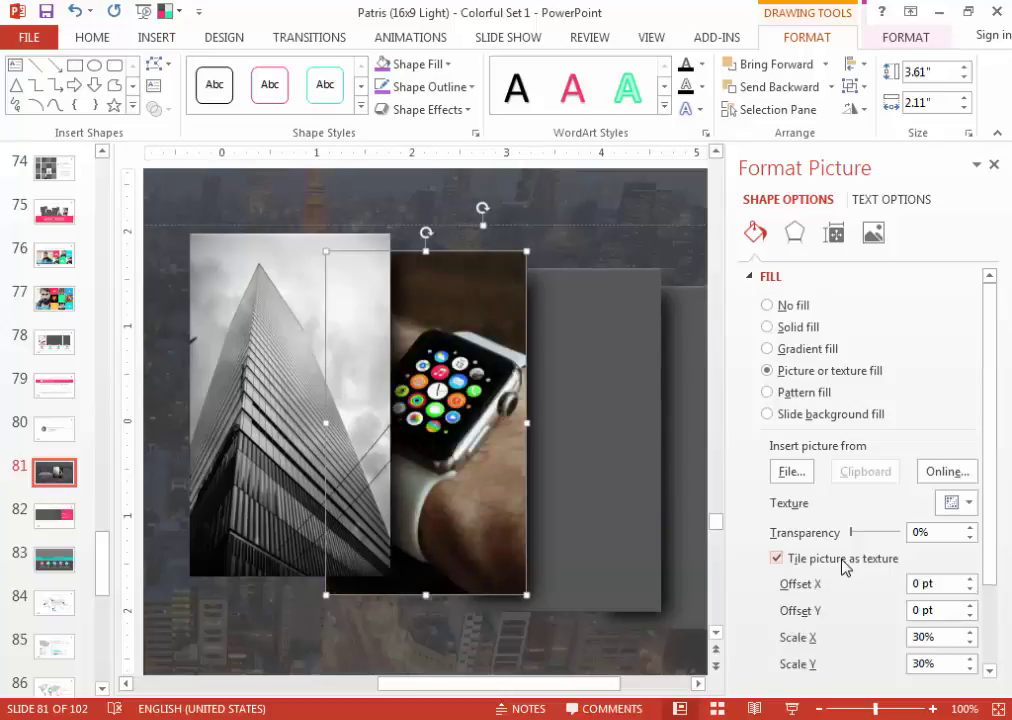
# Fill the next grey panel with the phone and earphones photo, tiled.
pyautogui.click(585, 294)
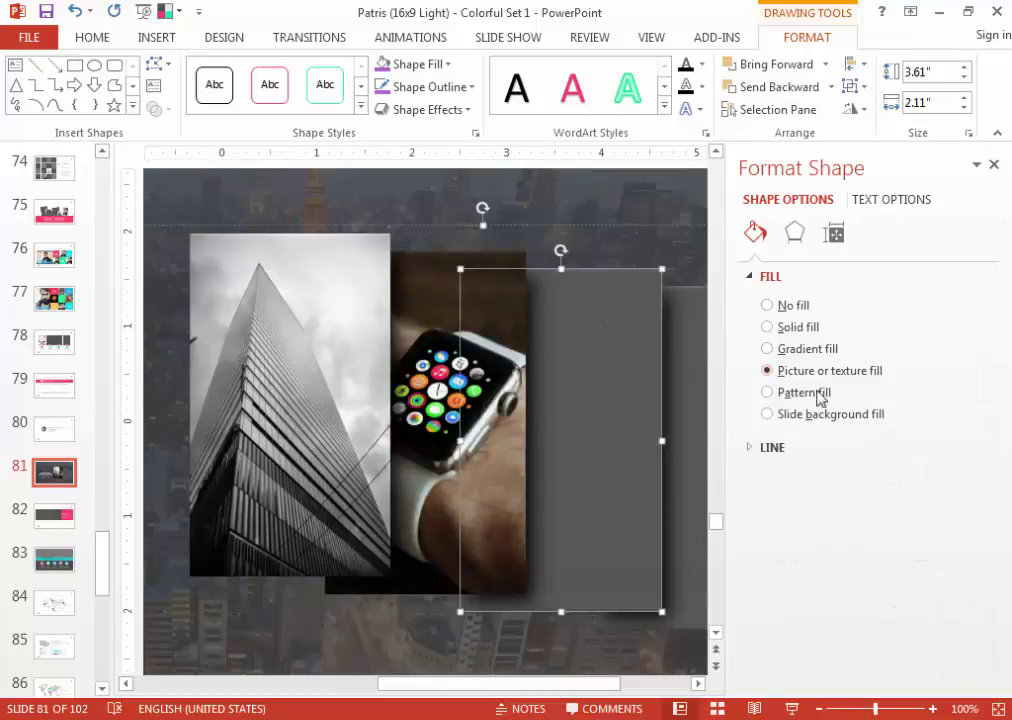
pyautogui.click(786, 474)
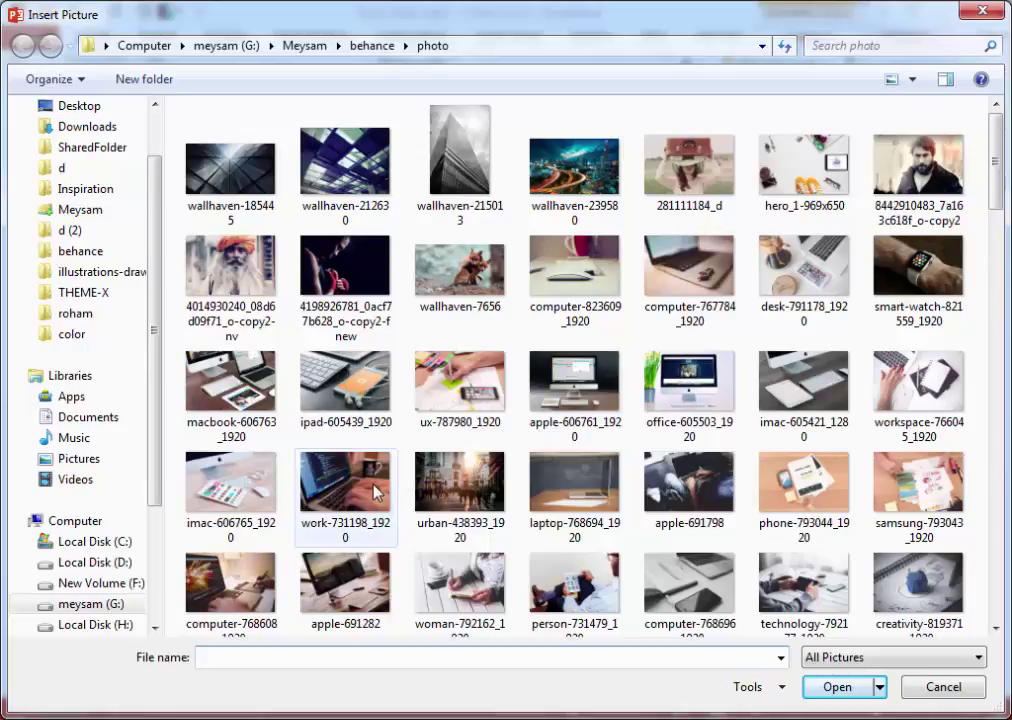
pyautogui.doubleClick(345, 383)
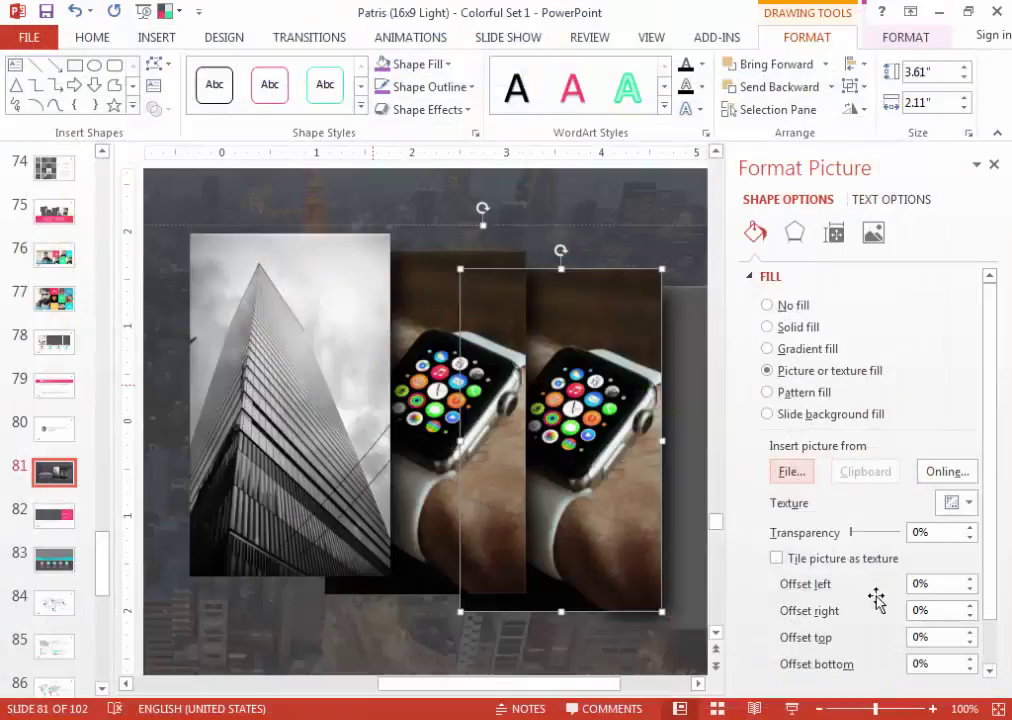
pyautogui.click(777, 558)
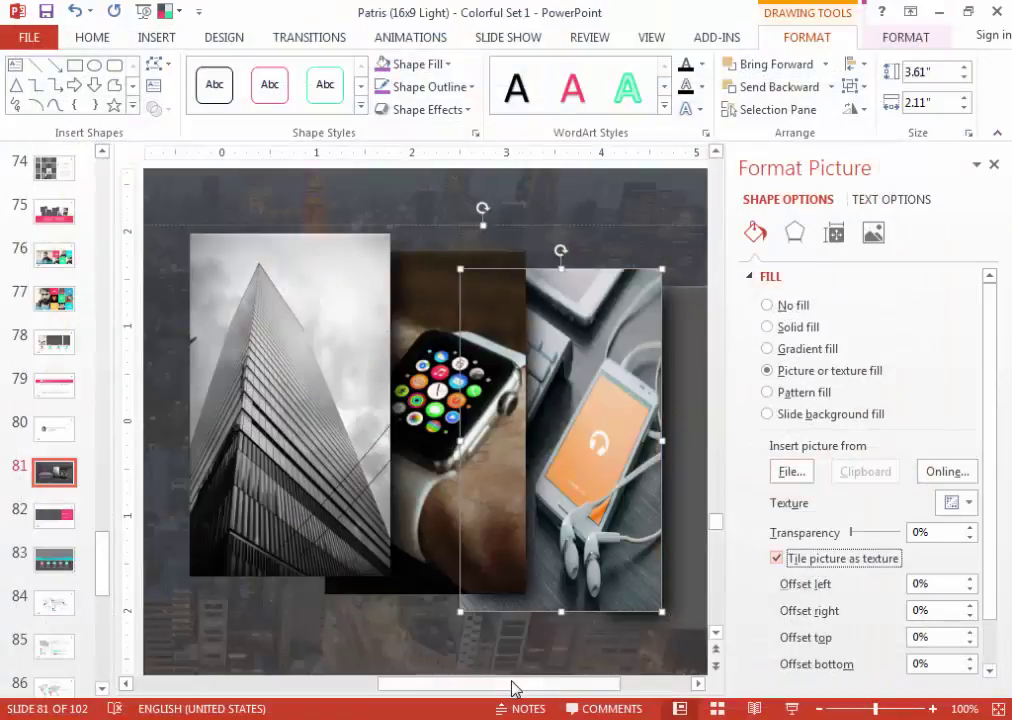
pyautogui.moveTo(495, 688); pyautogui.dragTo(583, 690)
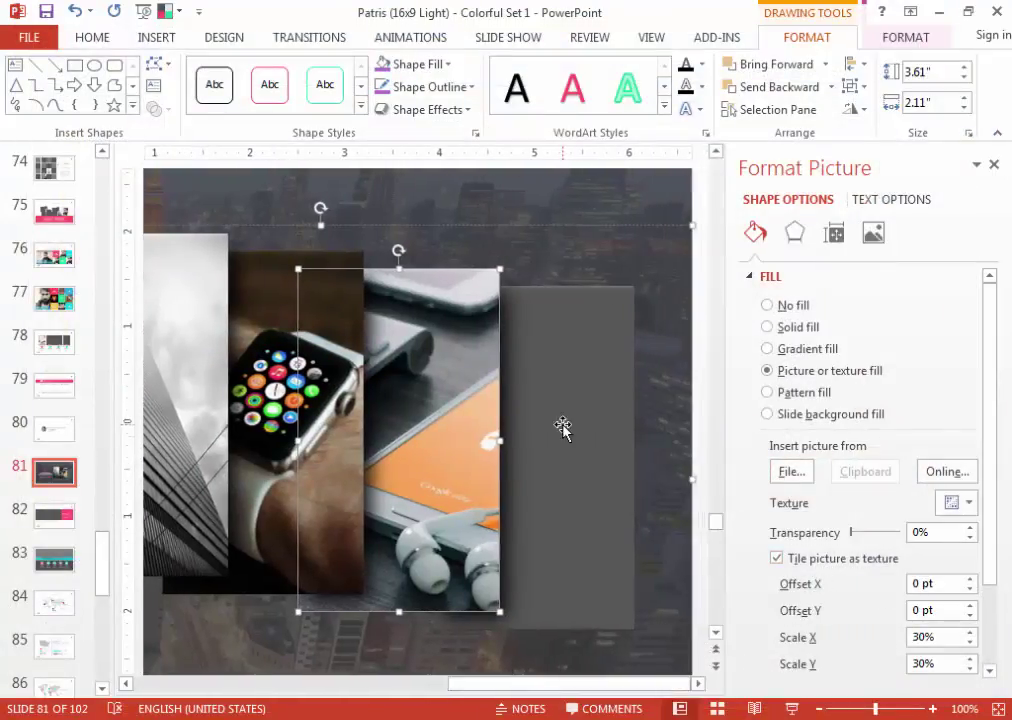
# Fill the last grey panel with the desk scene photo, tiled as a texture.
pyautogui.click(562, 428)
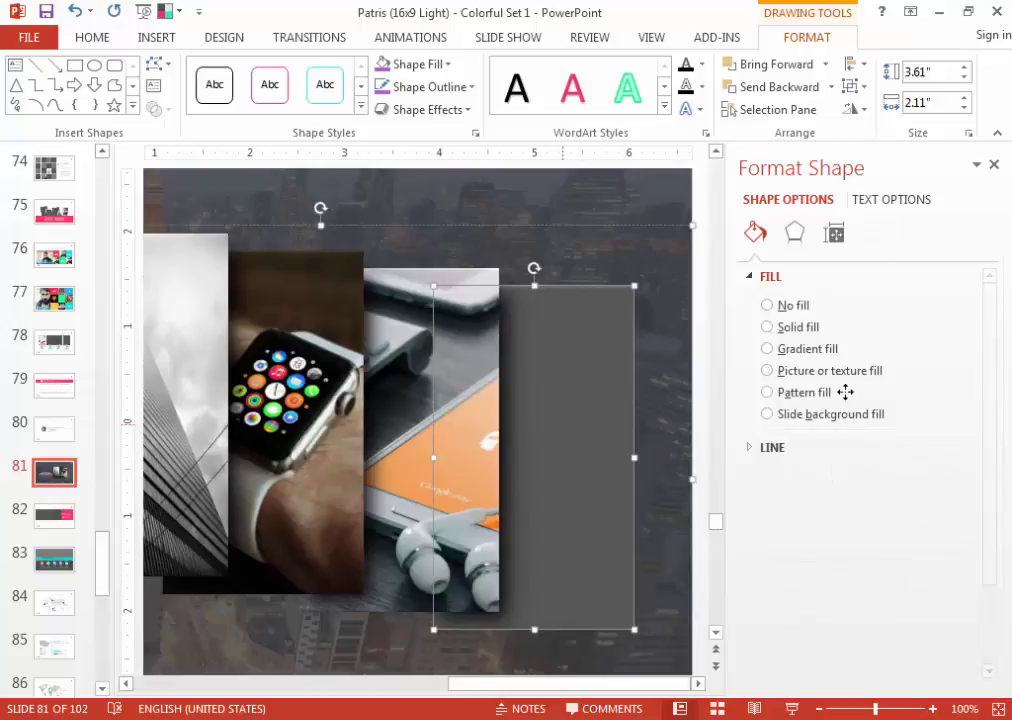
pyautogui.click(789, 472)
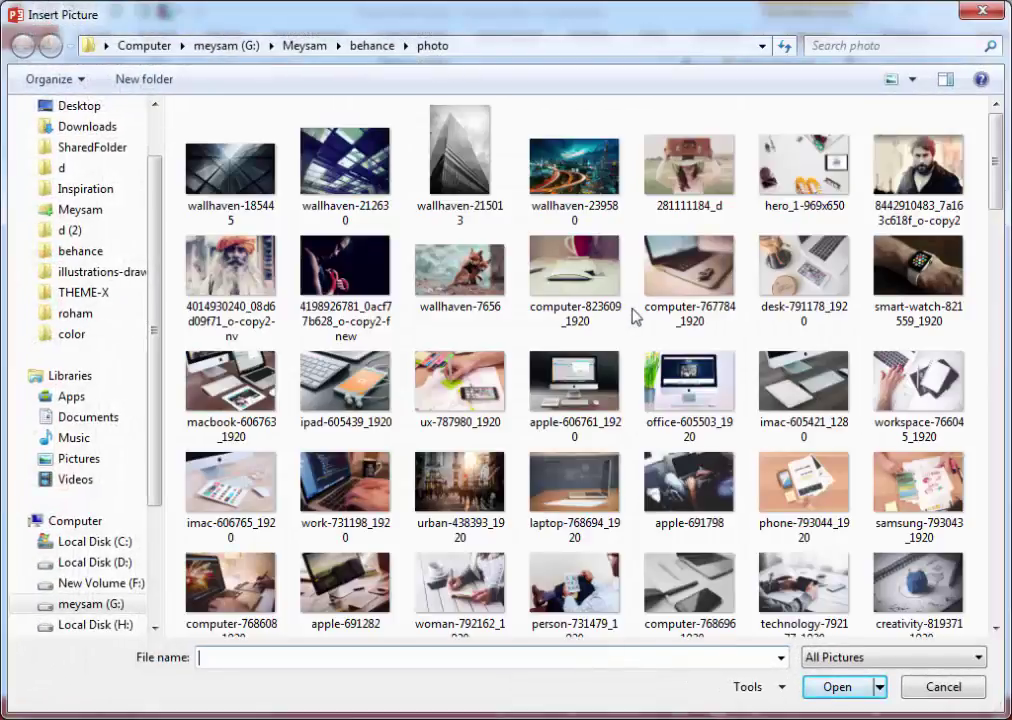
pyautogui.click(852, 360)
pyautogui.scroll(-10, 822, 406)
pyautogui.scroll(-5, 822, 406)
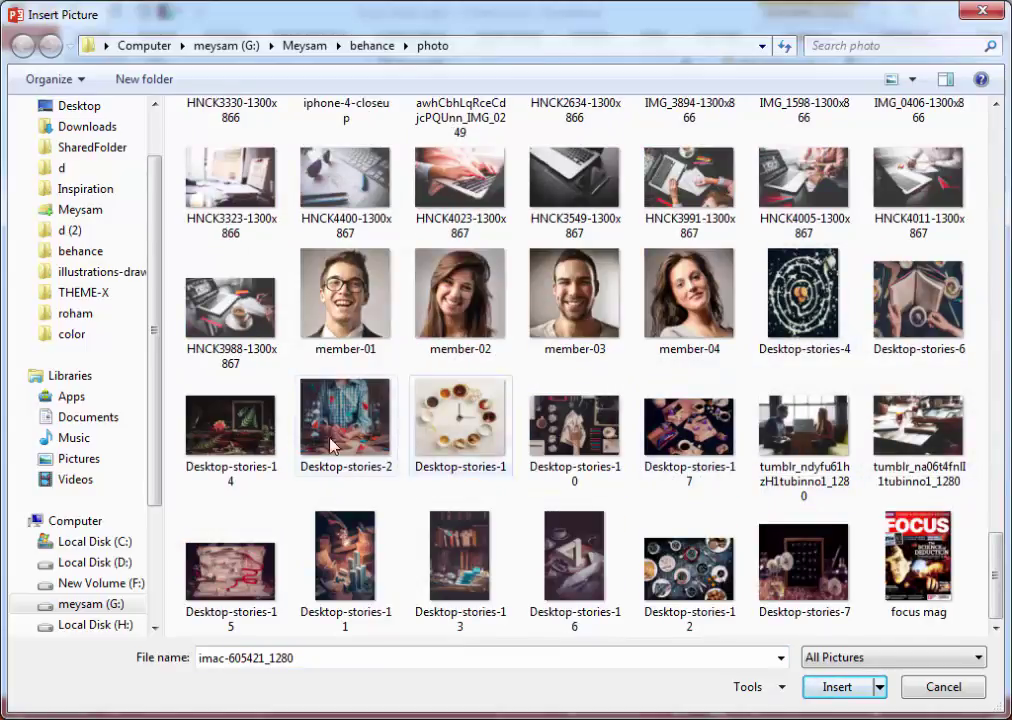
pyautogui.doubleClick(340, 556)
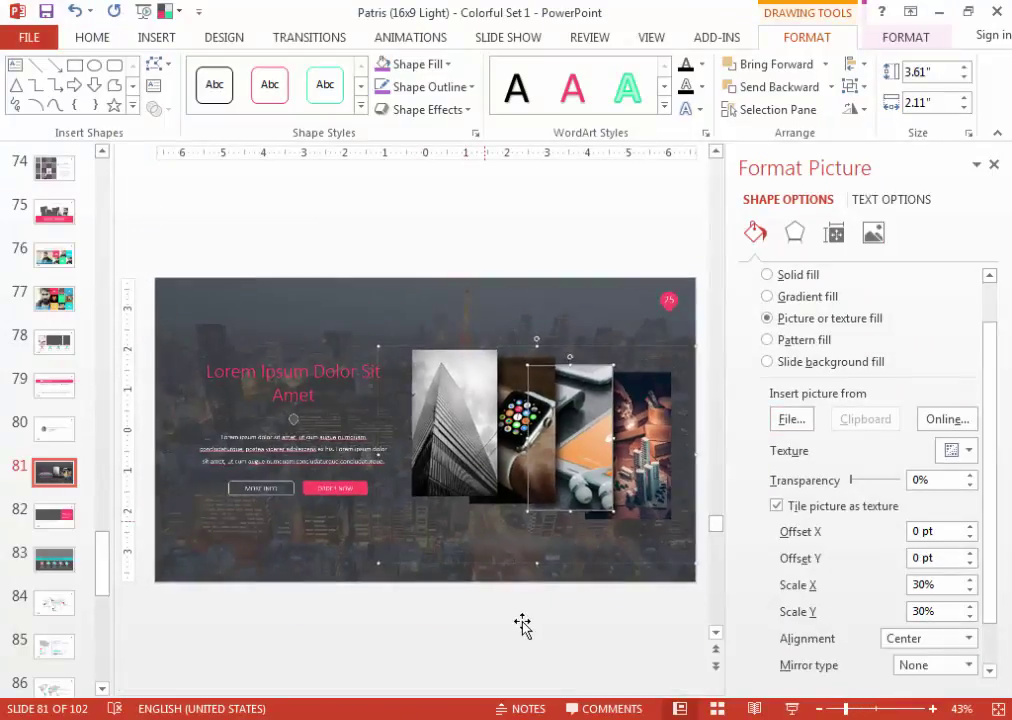
pyautogui.click(646, 618)
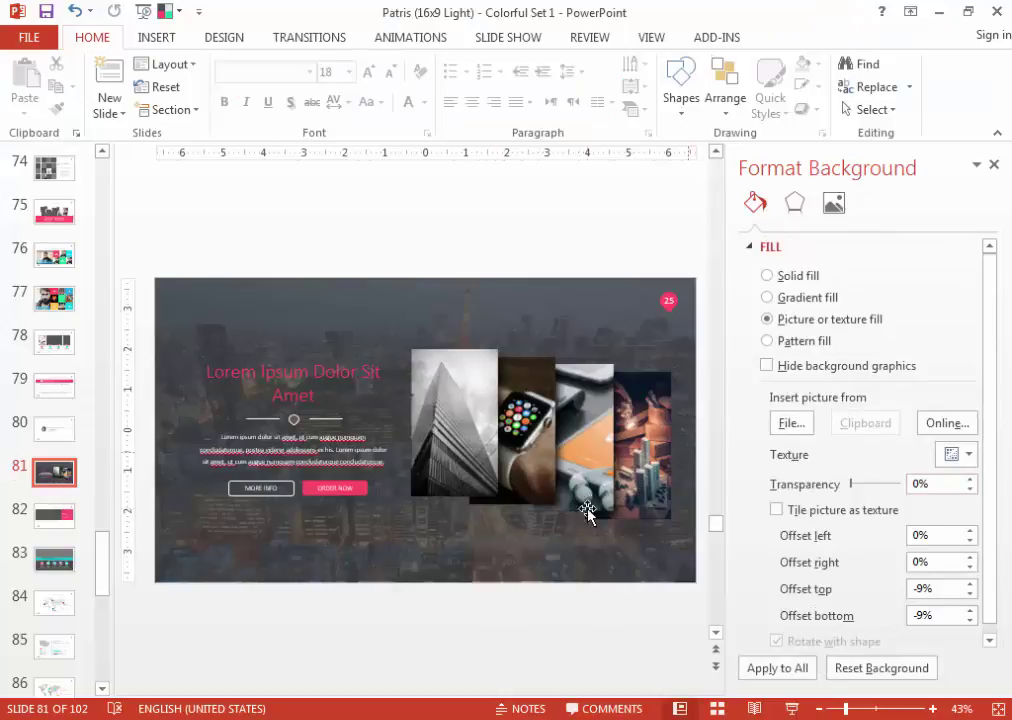
# Fill slide 82's dark grey block with the keyboard-and-phone photo, stretched instead of tiled.
pyautogui.scroll(-1, 567, 626)
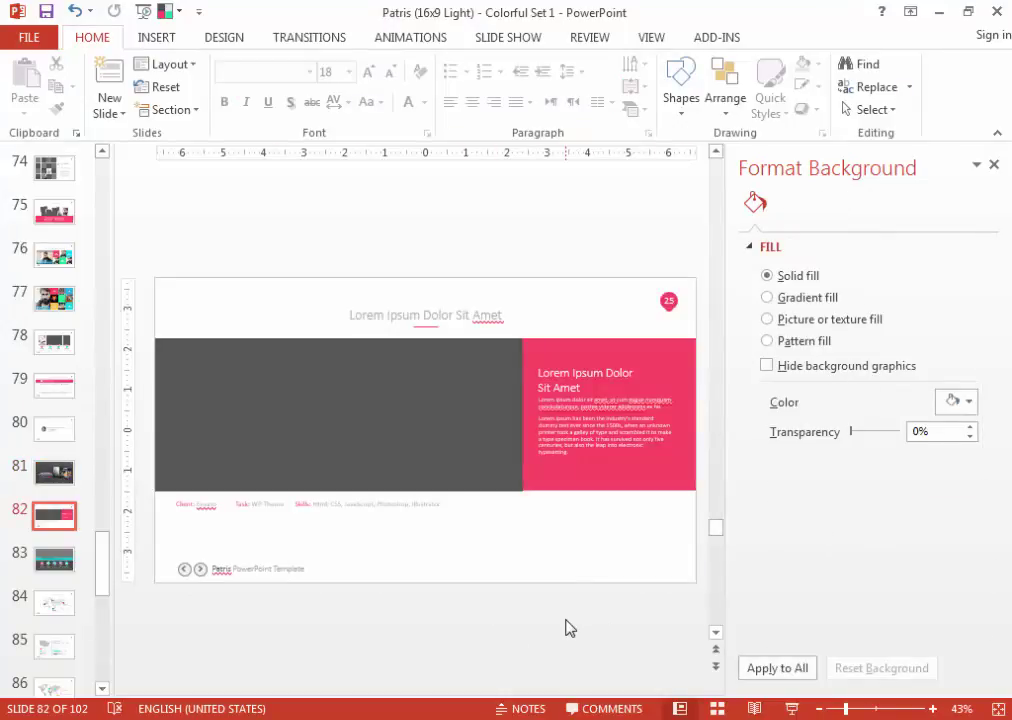
pyautogui.click(375, 397)
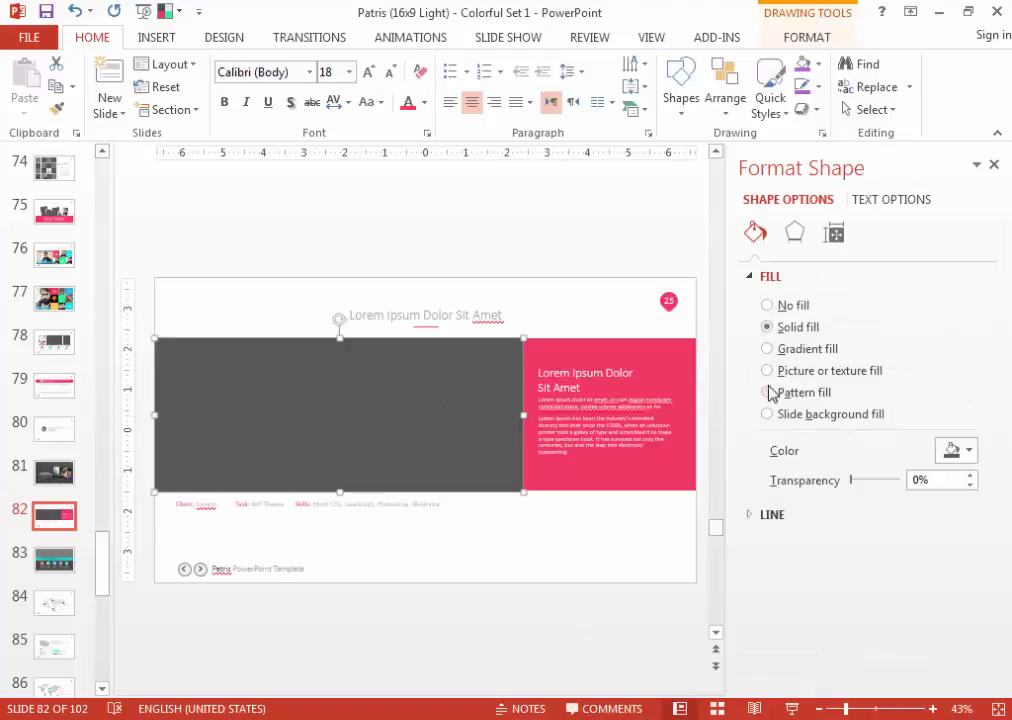
pyautogui.click(769, 371)
pyautogui.click(797, 566)
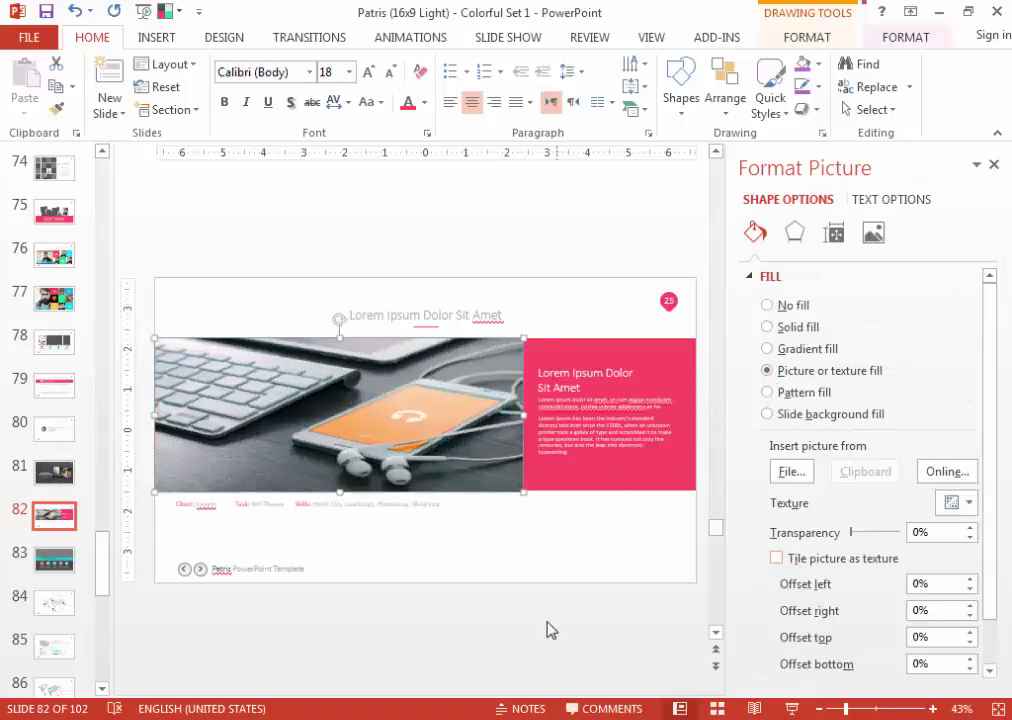
pyautogui.click(547, 628)
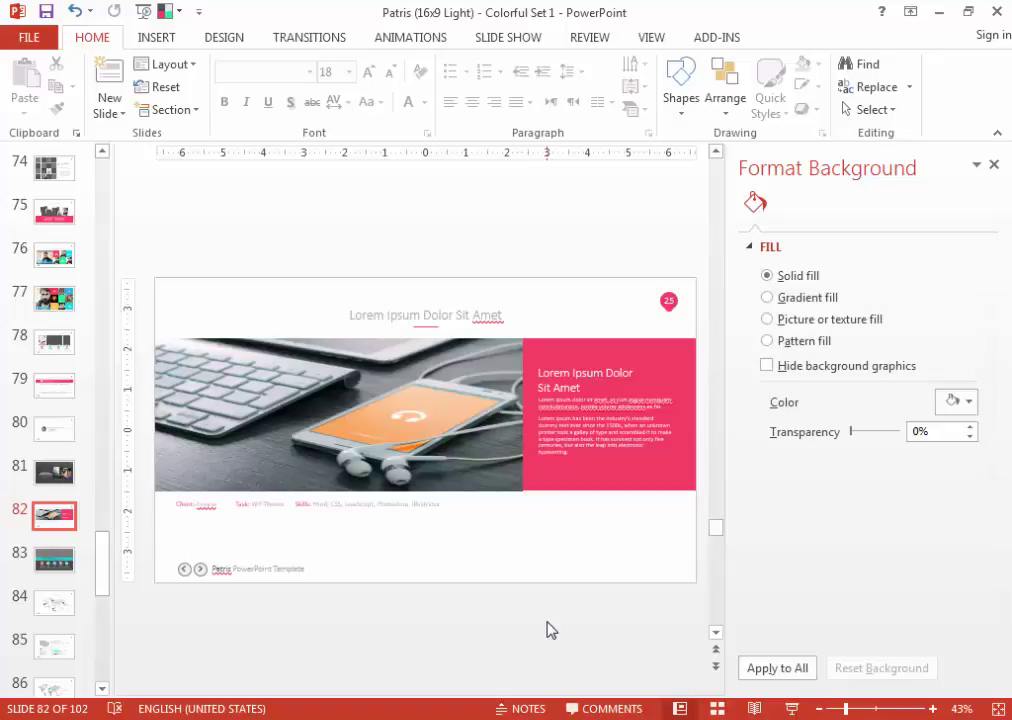
pyautogui.scroll(-1, 547, 628)
# Undo the accidental grey band move and give slide 83's background a picture fill.
pyautogui.click(428, 300)
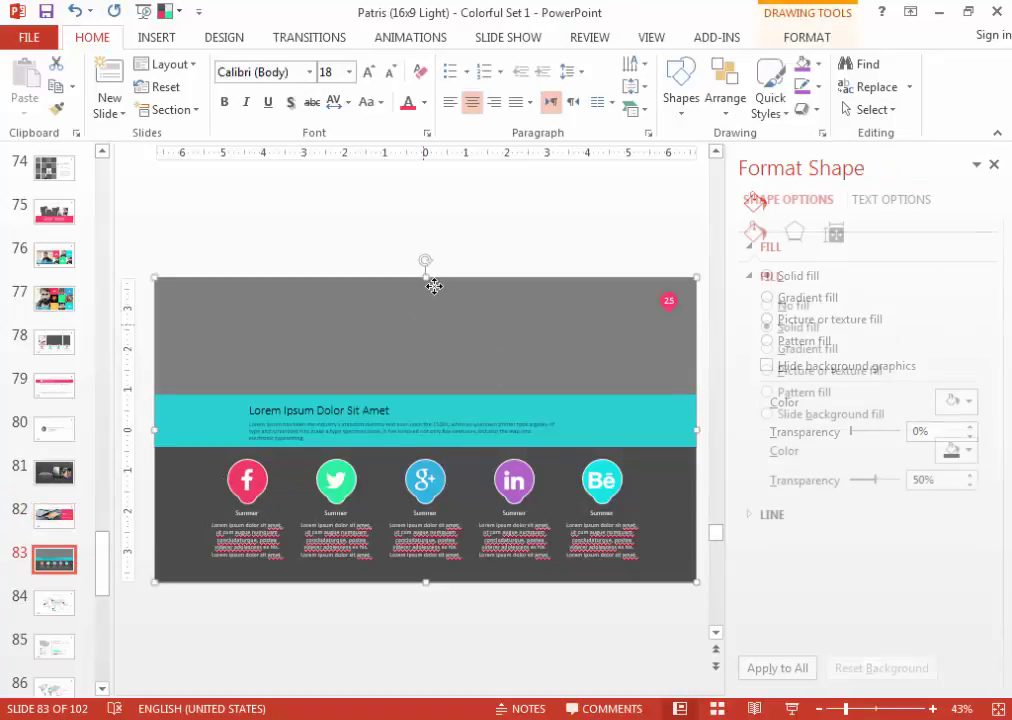
pyautogui.hotkey('ctrl', 'z')
pyautogui.click(465, 294)
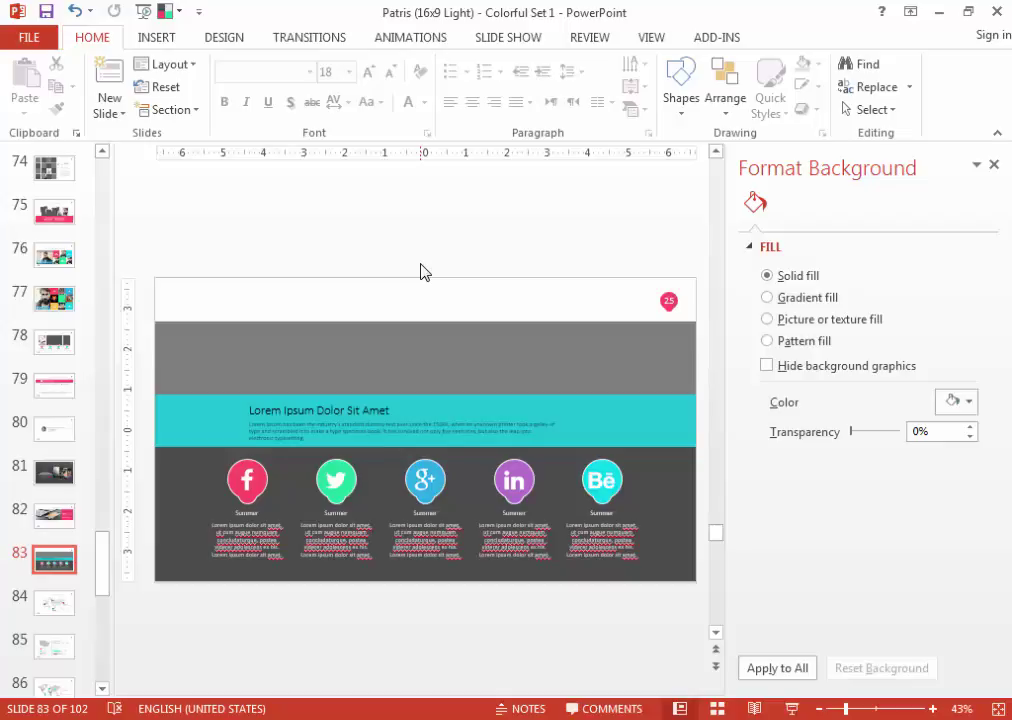
pyautogui.click(993, 164)
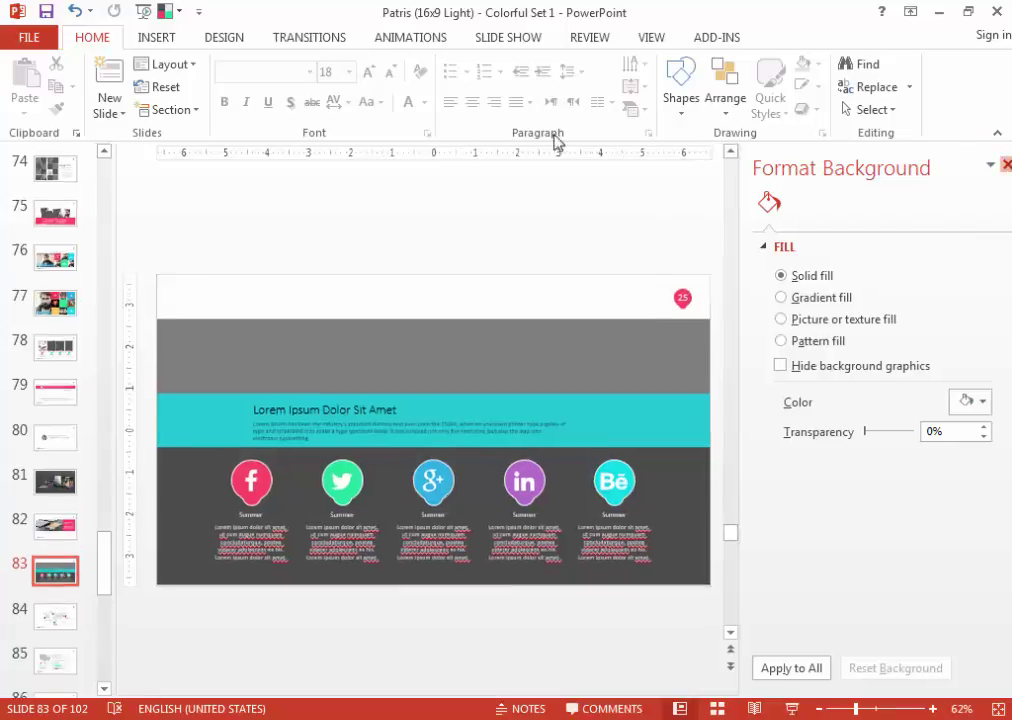
pyautogui.click(235, 38)
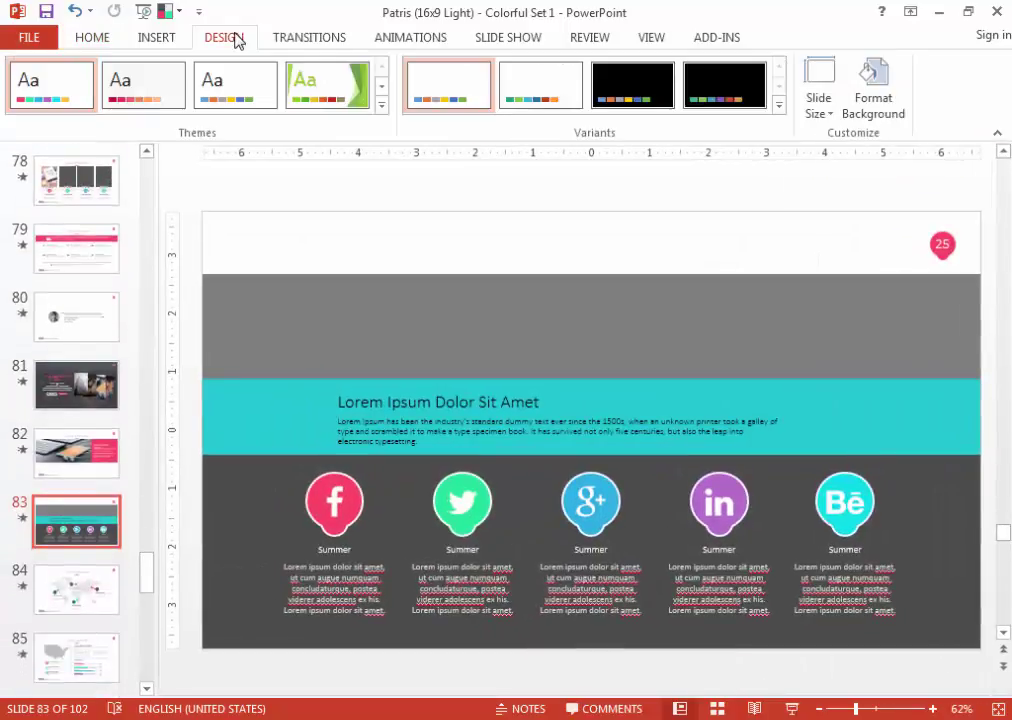
pyautogui.click(873, 95)
pyautogui.click(790, 320)
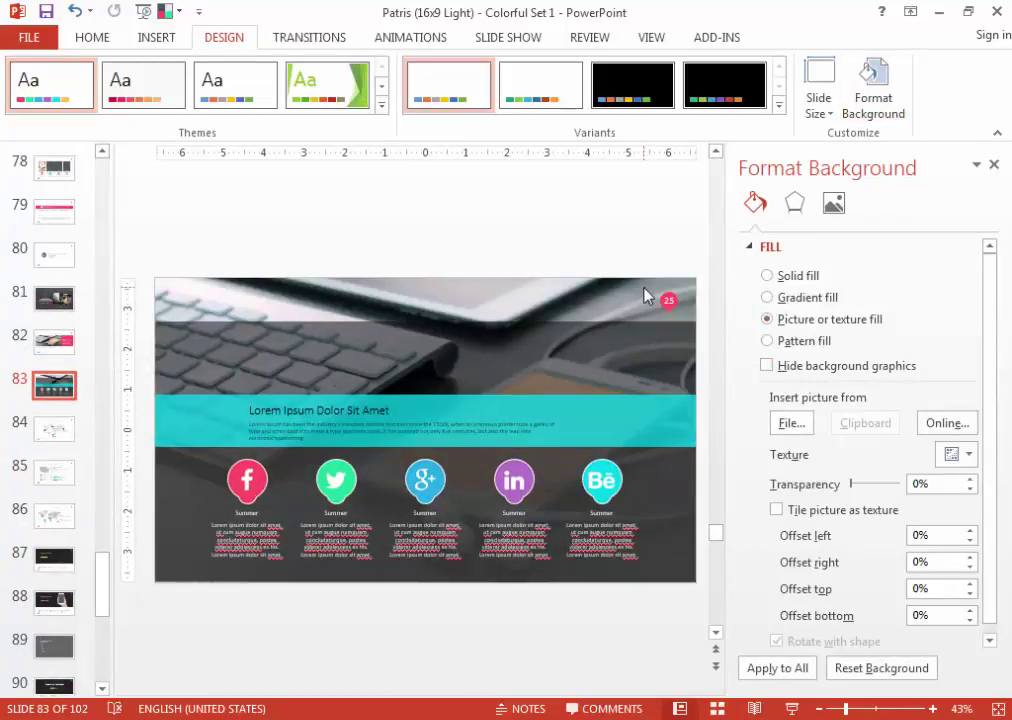
# Stretch the translucent grey overlay up to the slide's top edge.
pyautogui.click(552, 365)
pyautogui.moveTo(425, 321); pyautogui.dragTo(429, 280)
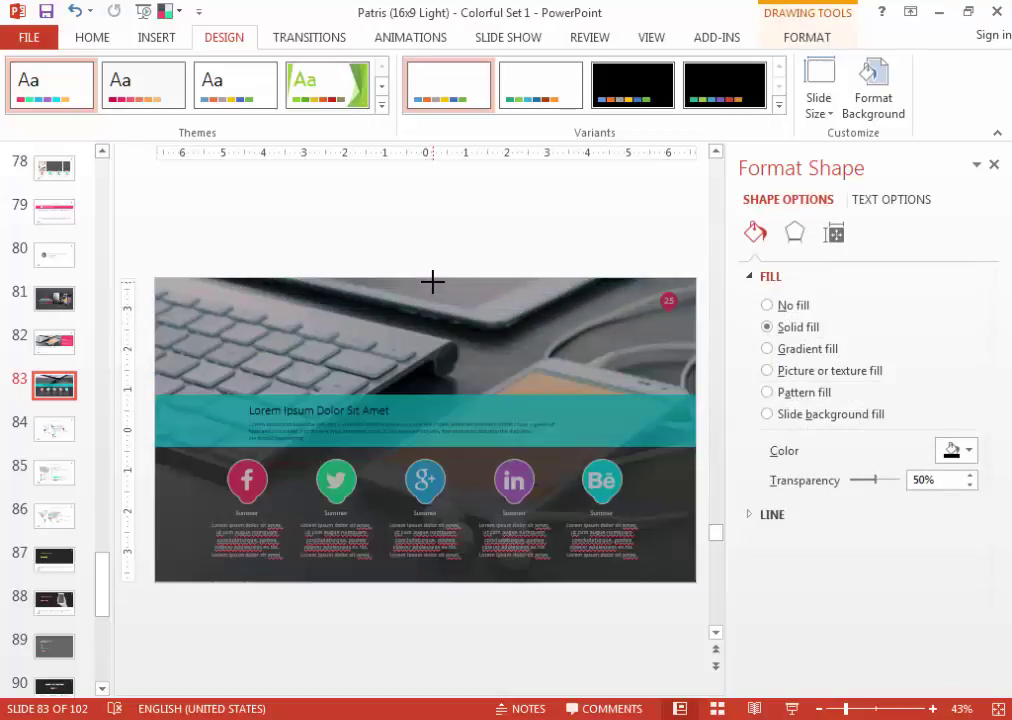
pyautogui.click(468, 252)
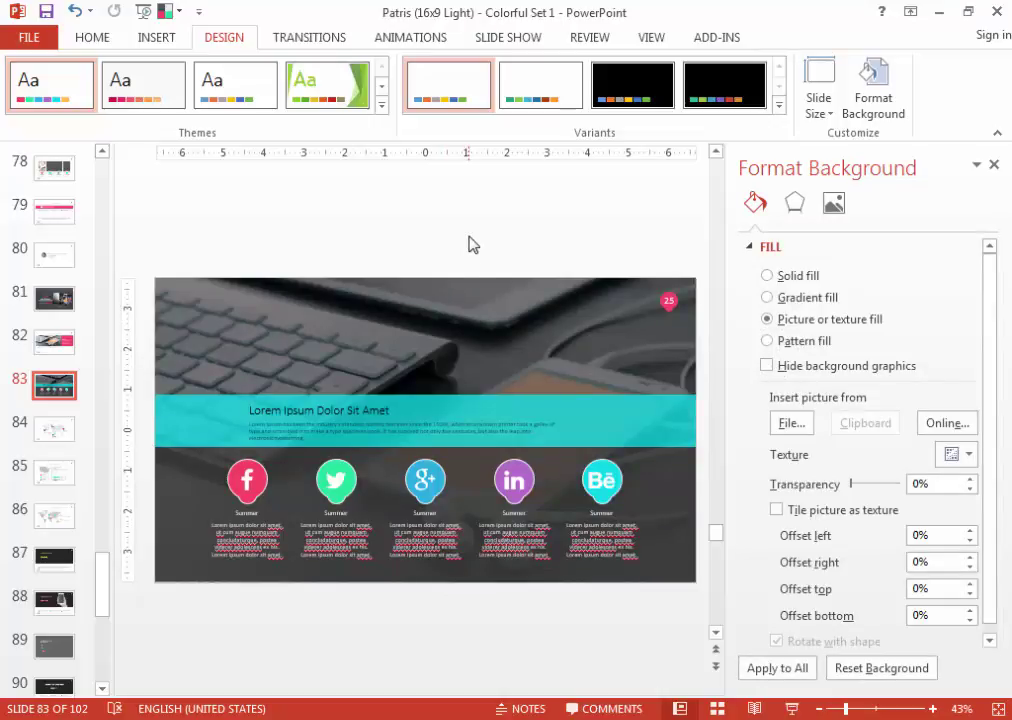
# Select the inner circle of the purple marker on slide 84's world map.
pyautogui.scroll(-1, 485, 276)
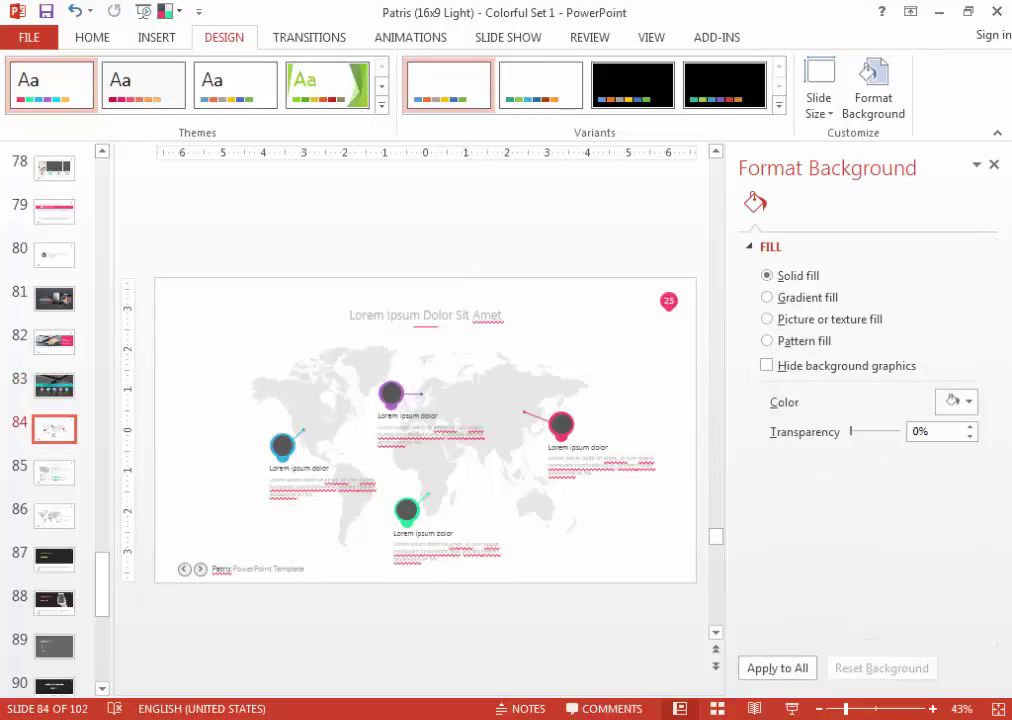
pyautogui.click(993, 166)
pyautogui.click(700, 352)
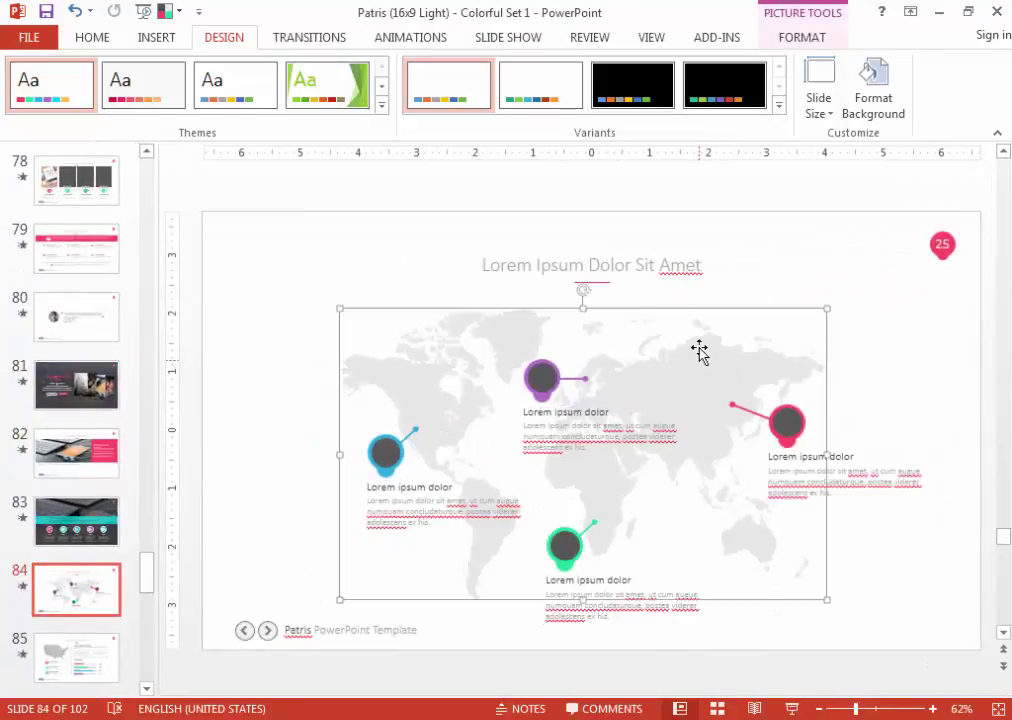
pyautogui.click(802, 37)
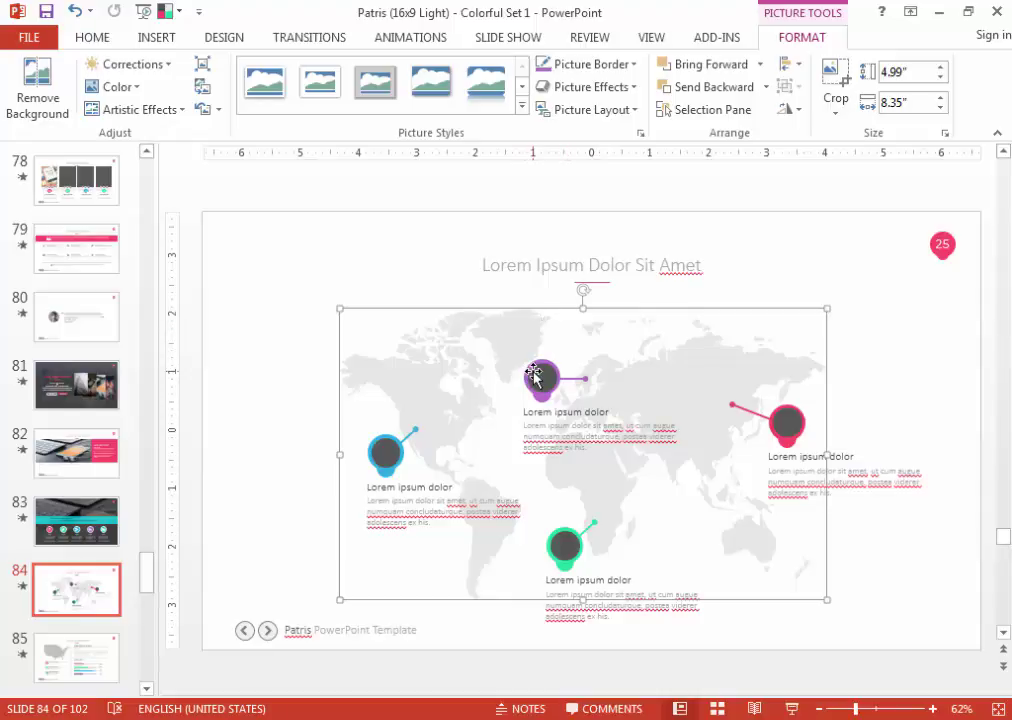
pyautogui.click(535, 375)
pyautogui.click(537, 377)
pyautogui.doubleClick(540, 380)
pyautogui.scroll(2, 540, 380)
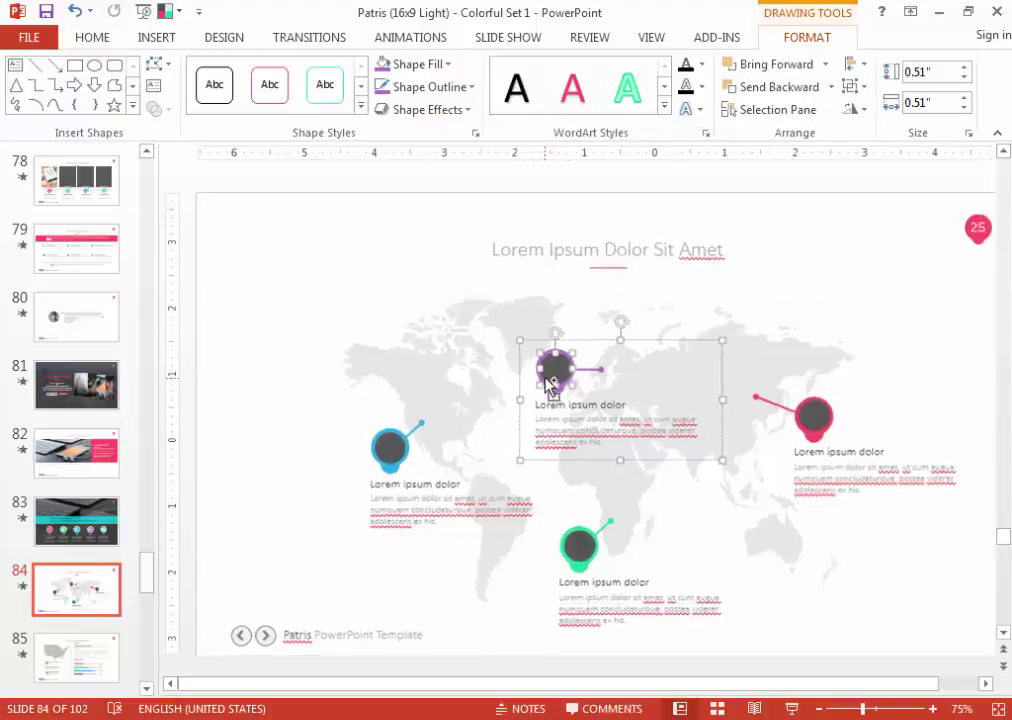
pyautogui.scroll(3, 547, 379)
pyautogui.scroll(3, 560, 390)
pyautogui.scroll(2, 628, 408)
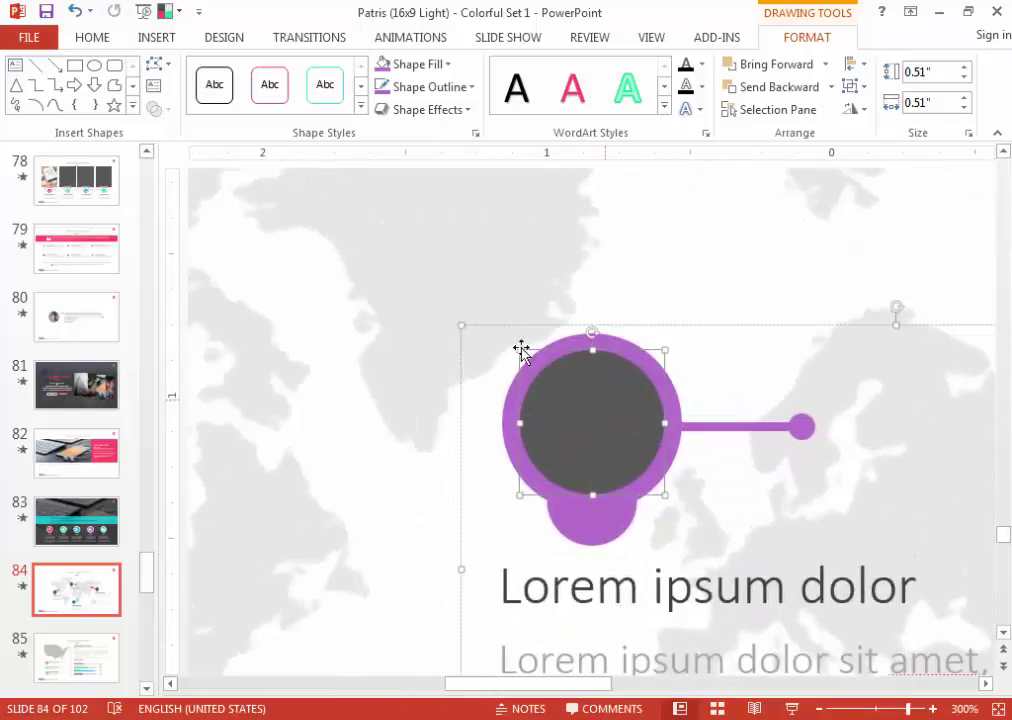
# Fill the marker circle with the portrait photo from the face folder.
pyautogui.click(445, 64)
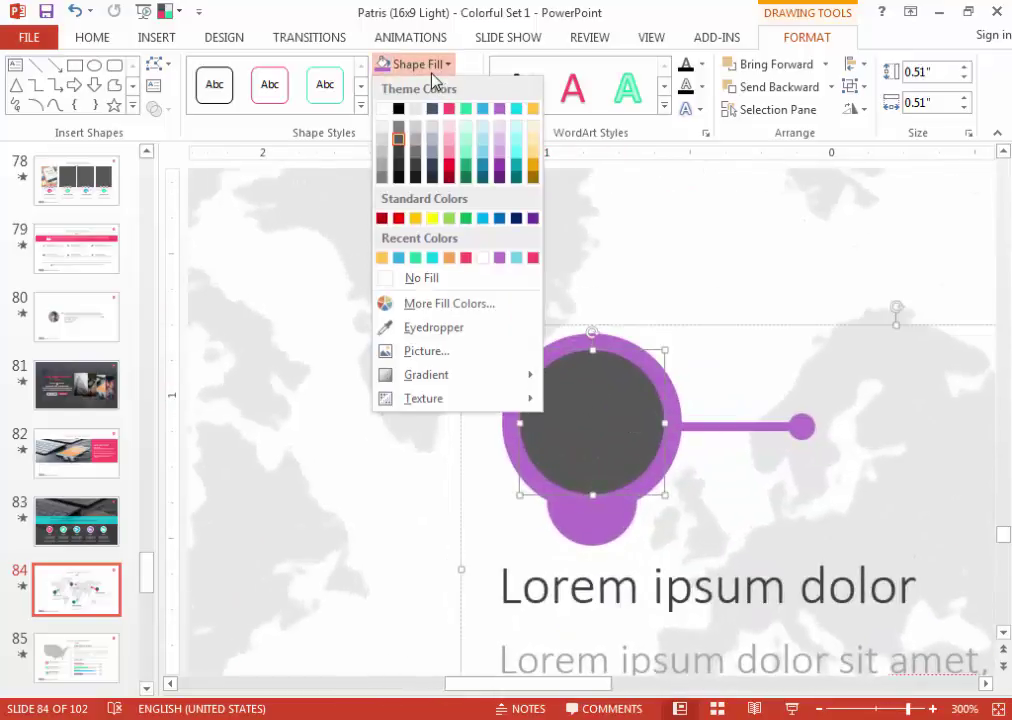
pyautogui.click(434, 352)
pyautogui.click(490, 414)
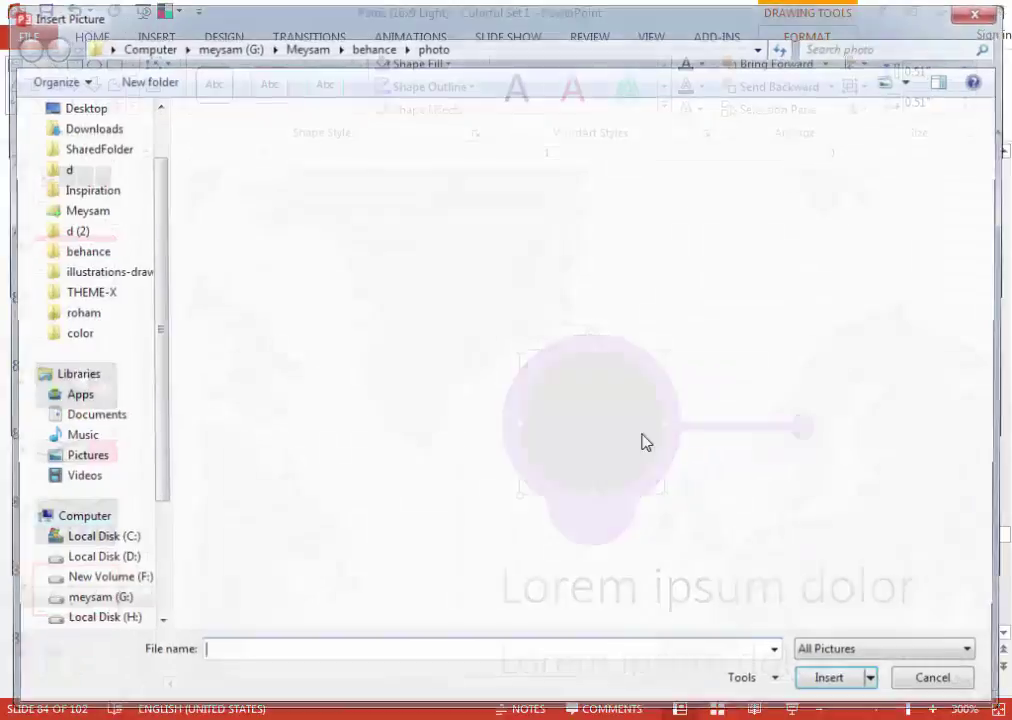
pyautogui.click(373, 49)
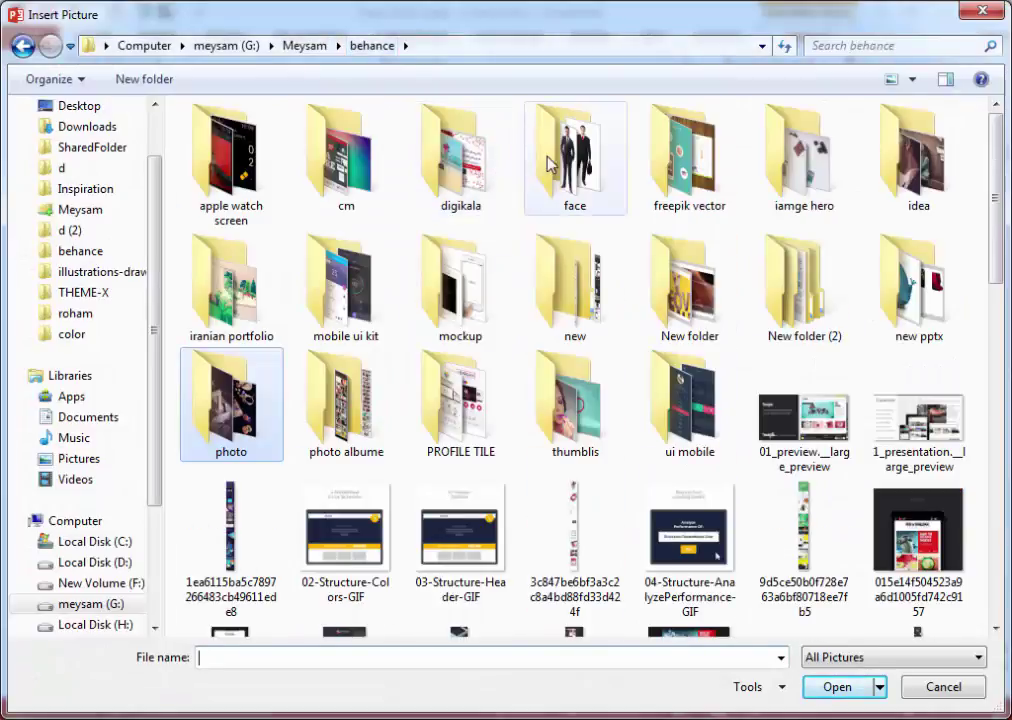
pyautogui.doubleClick(549, 165)
pyautogui.doubleClick(576, 408)
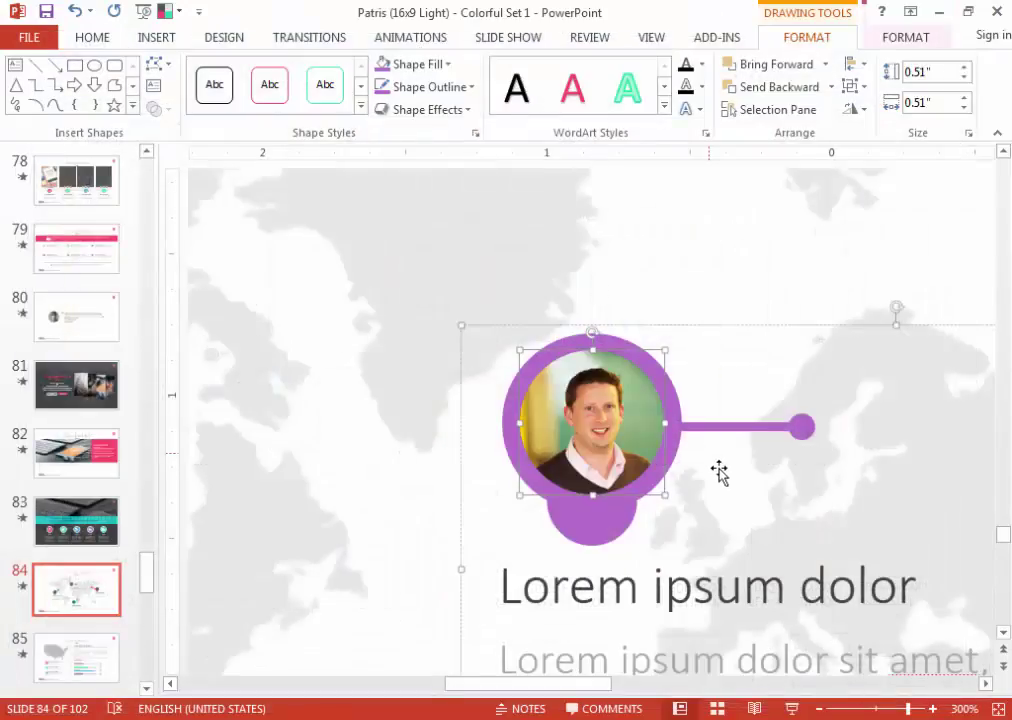
# Tile the portrait as a texture with 50% horizontal and vertical scale.
pyautogui.scroll(-5, 585, 470)
pyautogui.scroll(-2, 585, 470)
pyautogui.scroll(-3, 592, 470)
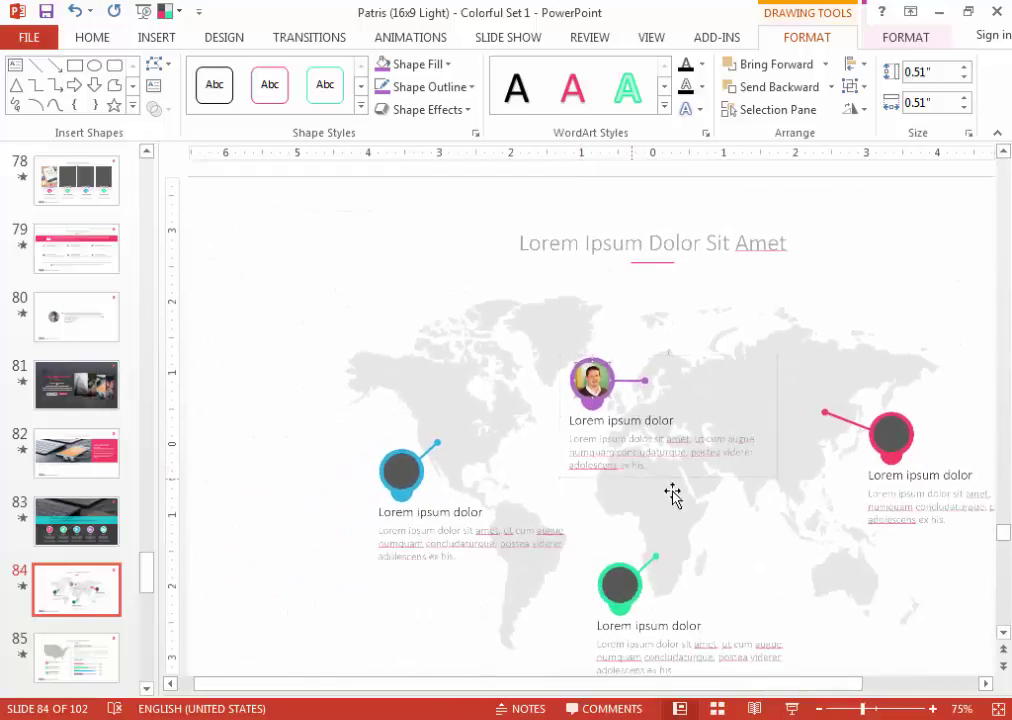
pyautogui.click(412, 64)
pyautogui.moveTo(426, 364)
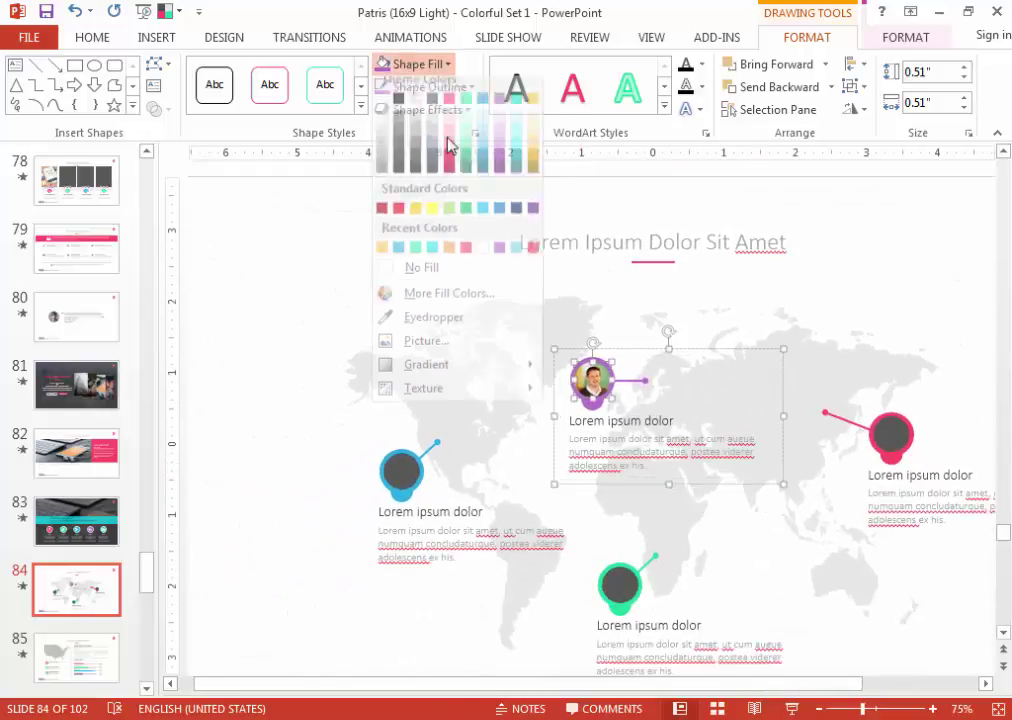
pyautogui.click(632, 692)
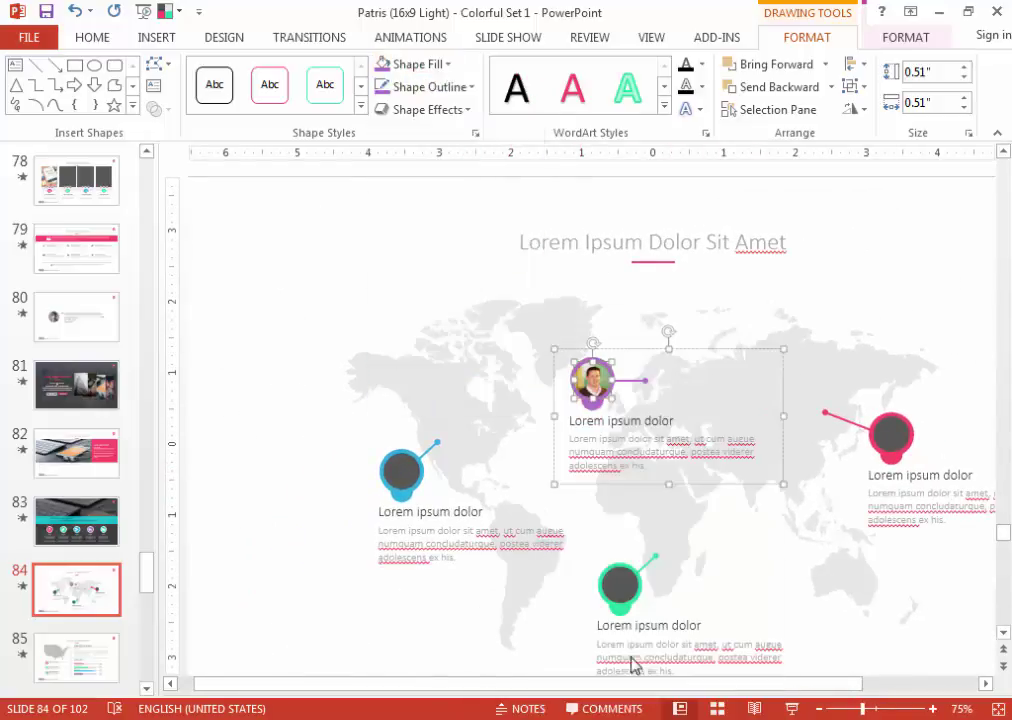
pyautogui.scroll(4, 540, 405)
pyautogui.scroll(6, 538, 402)
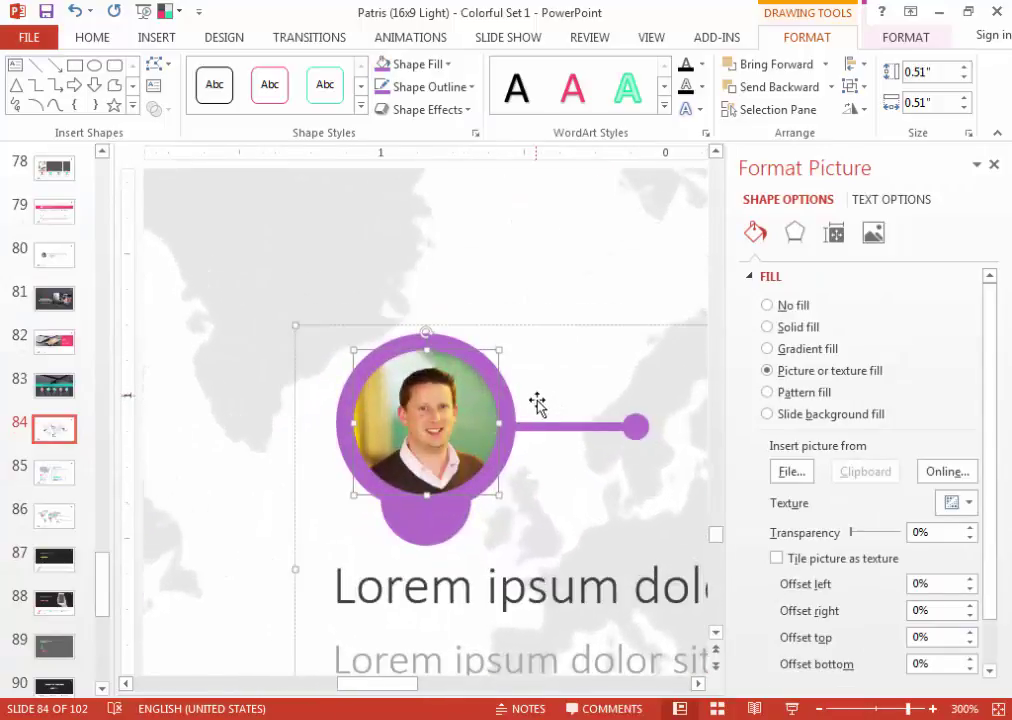
pyautogui.click(849, 568)
pyautogui.moveTo(958, 637); pyautogui.dragTo(899, 639)
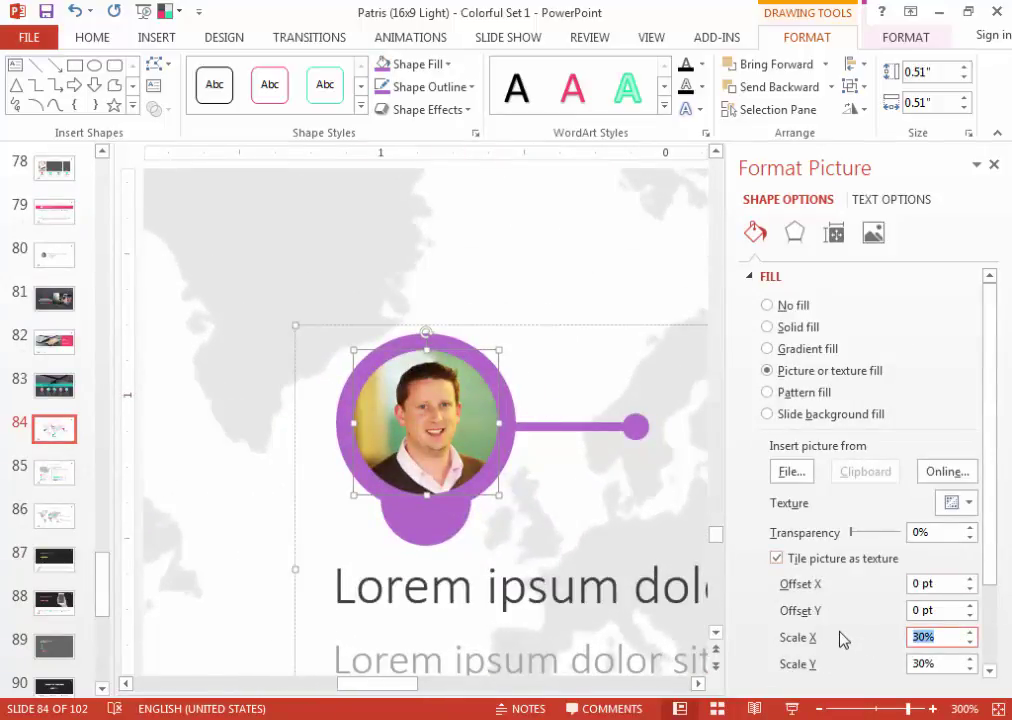
pyautogui.write('50')
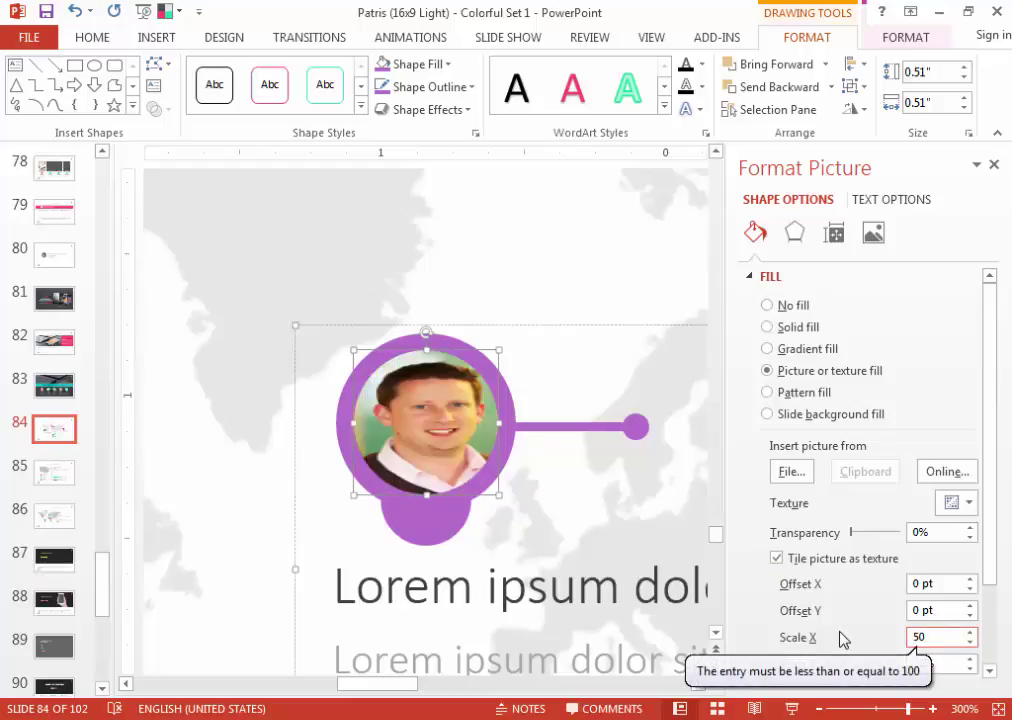
pyautogui.press('Tab')
pyautogui.write('50')
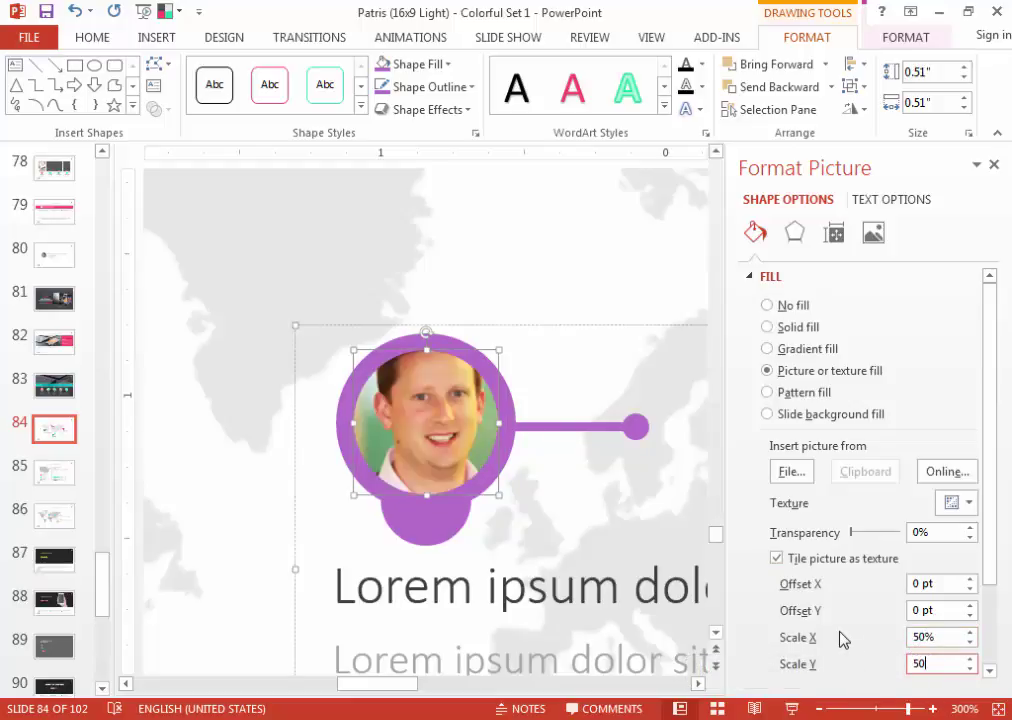
pyautogui.click(480, 459)
pyautogui.scroll(-5, 474, 460)
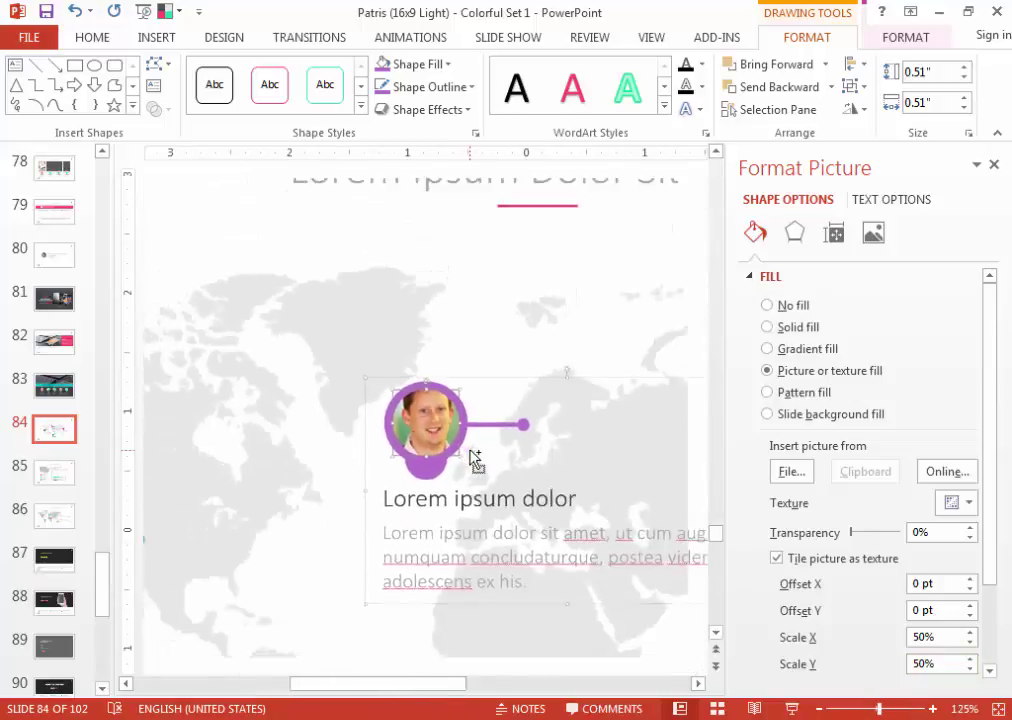
pyautogui.scroll(-10, 474, 460)
pyautogui.click(994, 164)
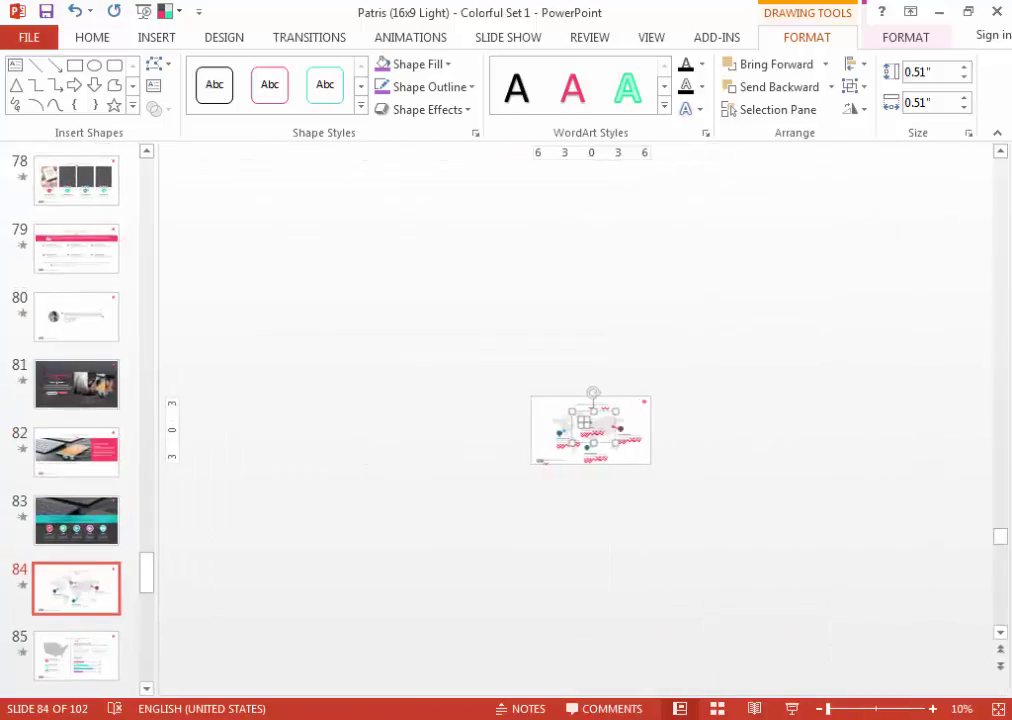
pyautogui.click(998, 708)
# Lengthen the pink Use From Internet bar on slide 85.
pyautogui.click(949, 591)
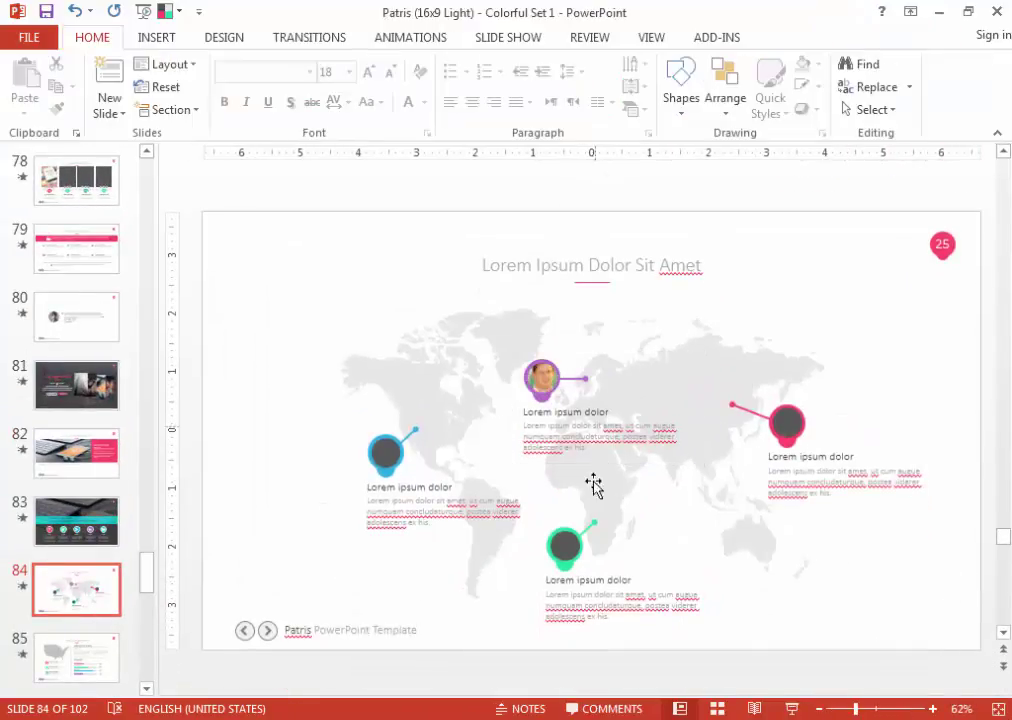
pyautogui.scroll(-1, 870, 595)
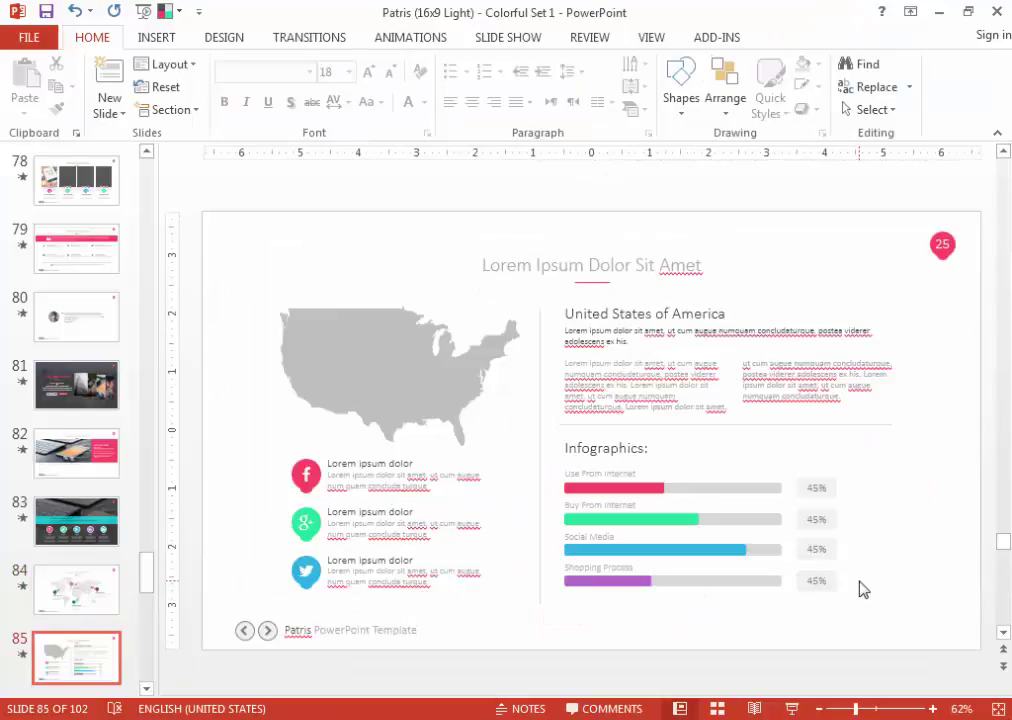
pyautogui.click(378, 340)
pyautogui.click(944, 519)
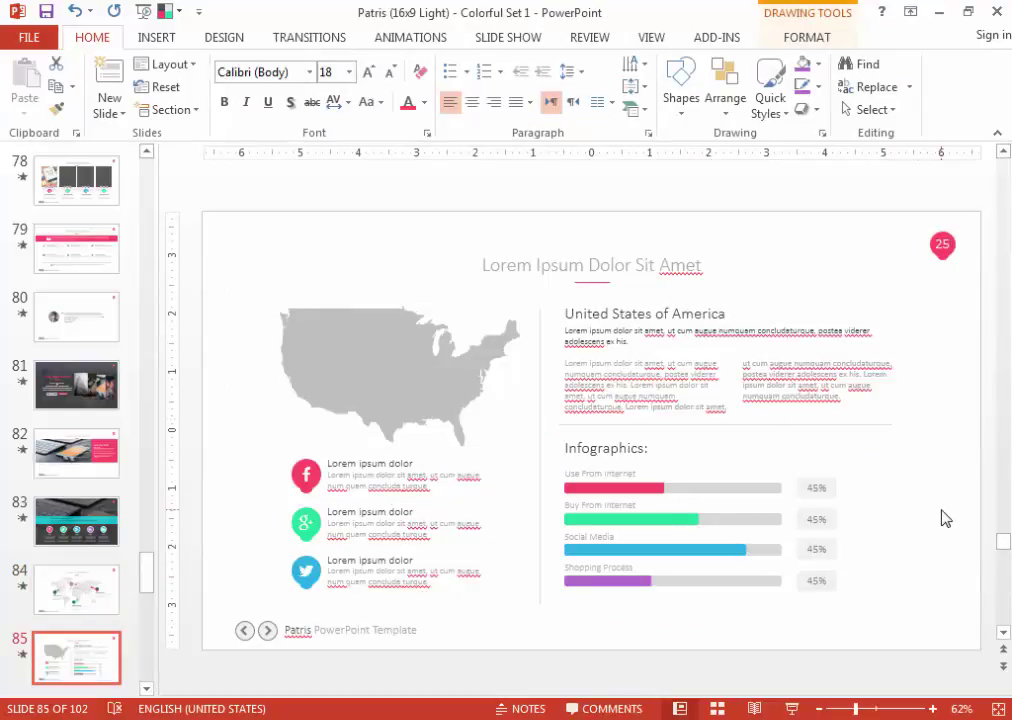
pyautogui.click(635, 489)
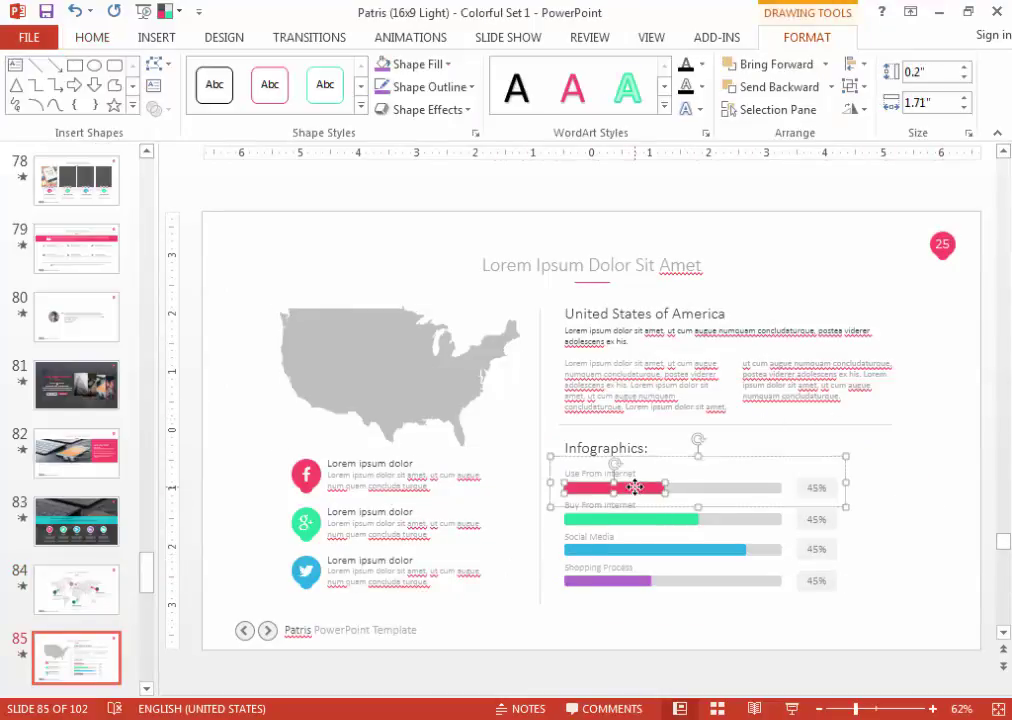
pyautogui.keyDown('ctrl'); pyautogui.scroll(5, 634, 487); pyautogui.keyUp('ctrl')
pyautogui.keyDown('ctrl'); pyautogui.scroll(5, 662, 490); pyautogui.keyUp('ctrl')
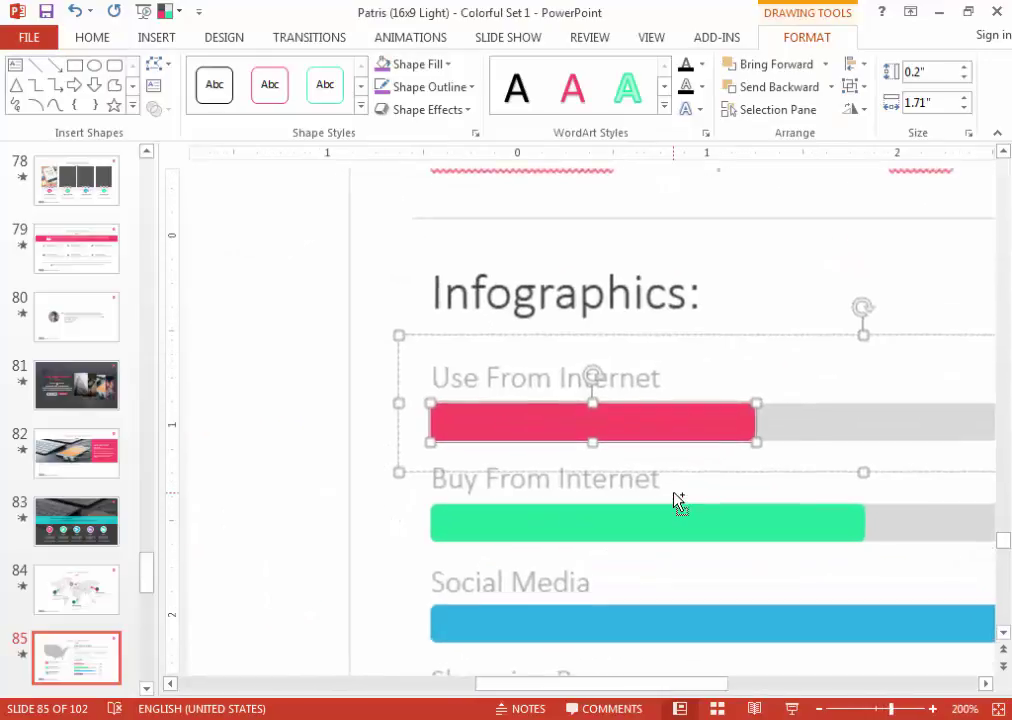
pyautogui.keyDown('ctrl'); pyautogui.scroll(2, 673, 501); pyautogui.keyUp('ctrl')
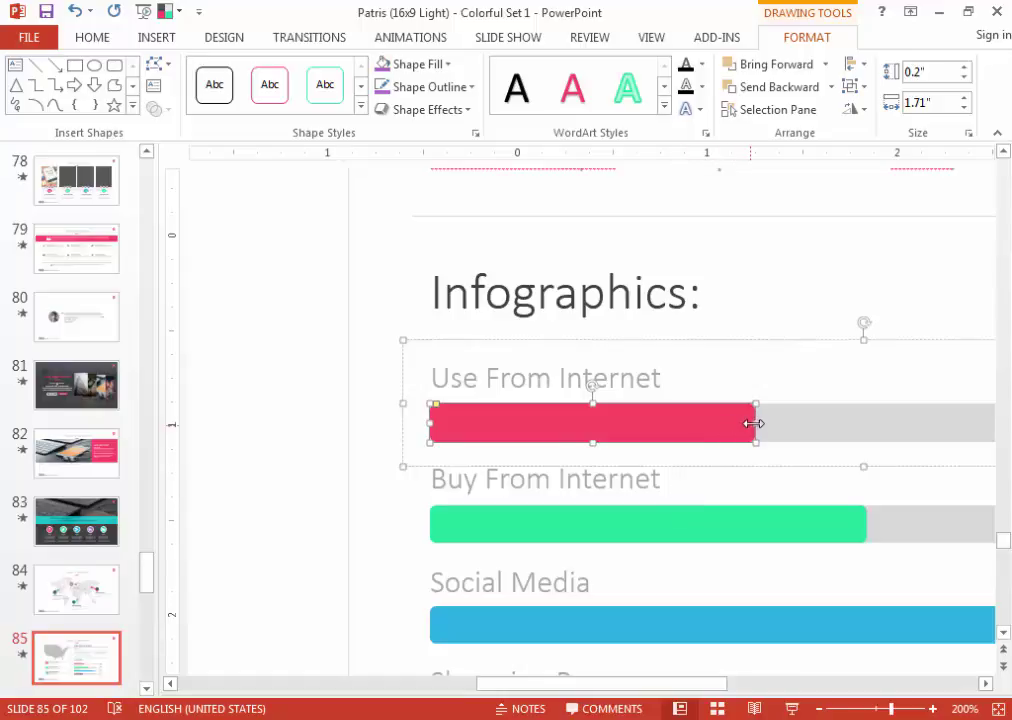
pyautogui.moveTo(753, 423); pyautogui.dragTo(974, 420)
pyautogui.keyDown('ctrl'); pyautogui.scroll(-5, 974, 420); pyautogui.keyUp('ctrl')
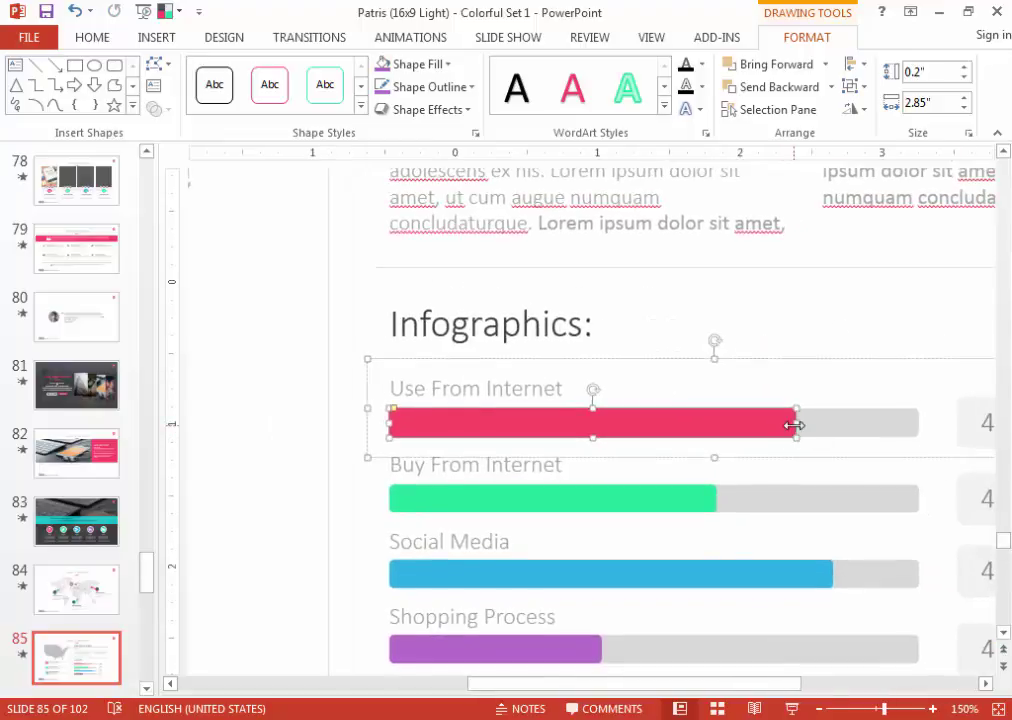
pyautogui.moveTo(793, 425); pyautogui.dragTo(832, 425)
# Lengthen the green Buy From Internet and purple Shopping Process bars; halve the blue Social Media bar.
pyautogui.click(674, 502)
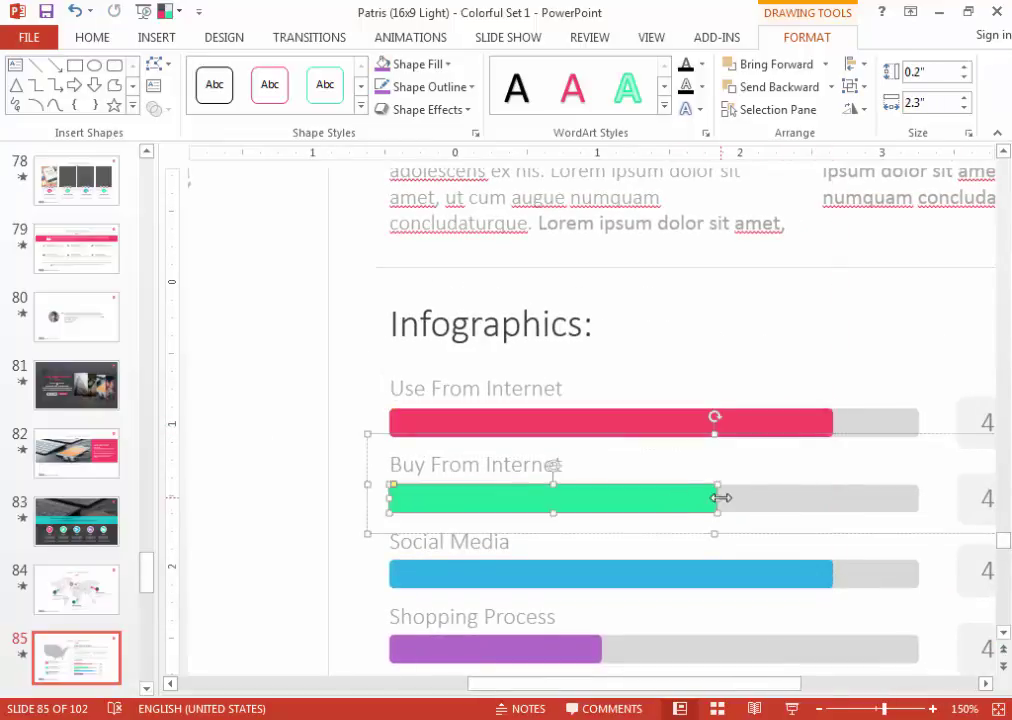
pyautogui.moveTo(718, 497); pyautogui.dragTo(898, 509)
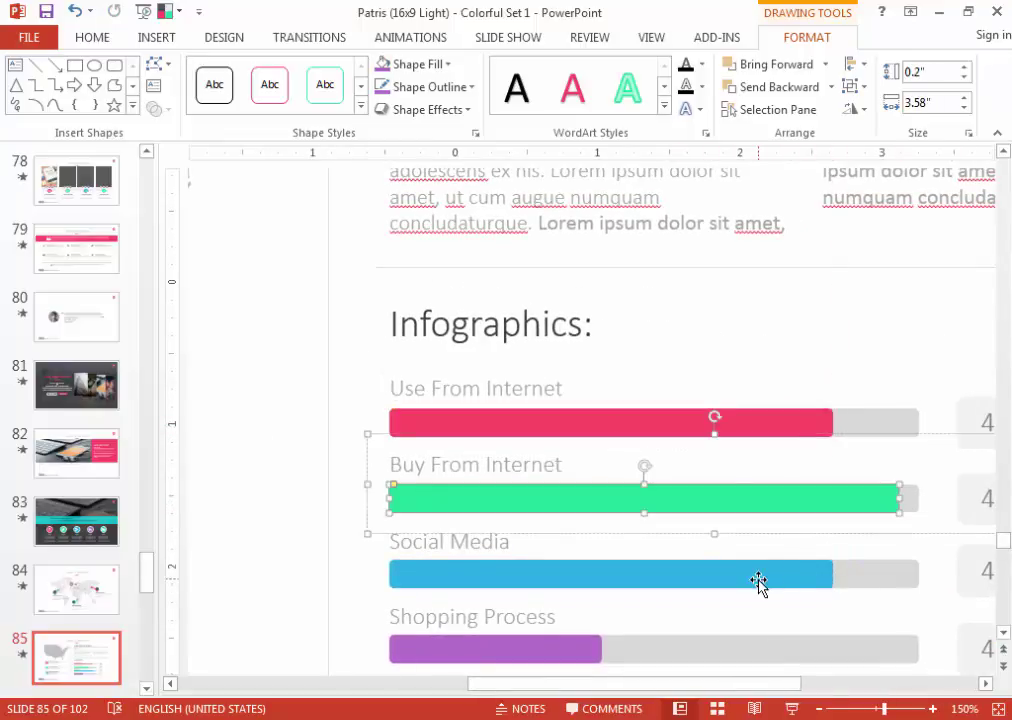
pyautogui.click(759, 585)
pyautogui.click(817, 577)
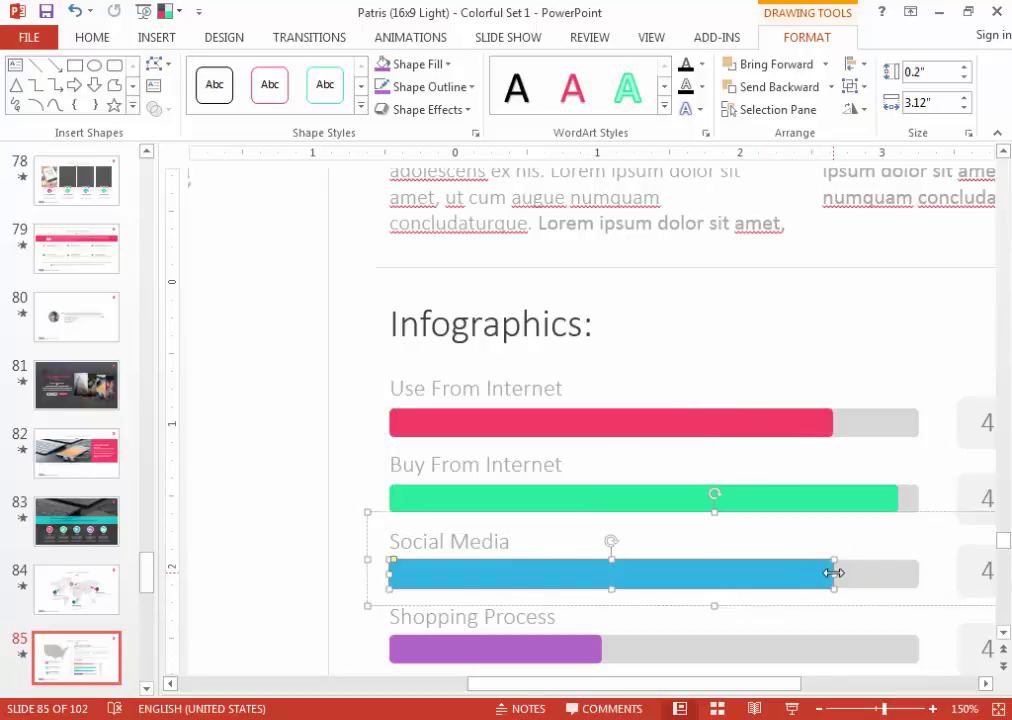
pyautogui.moveTo(833, 573); pyautogui.dragTo(658, 574)
pyautogui.click(571, 652)
pyautogui.click(577, 652)
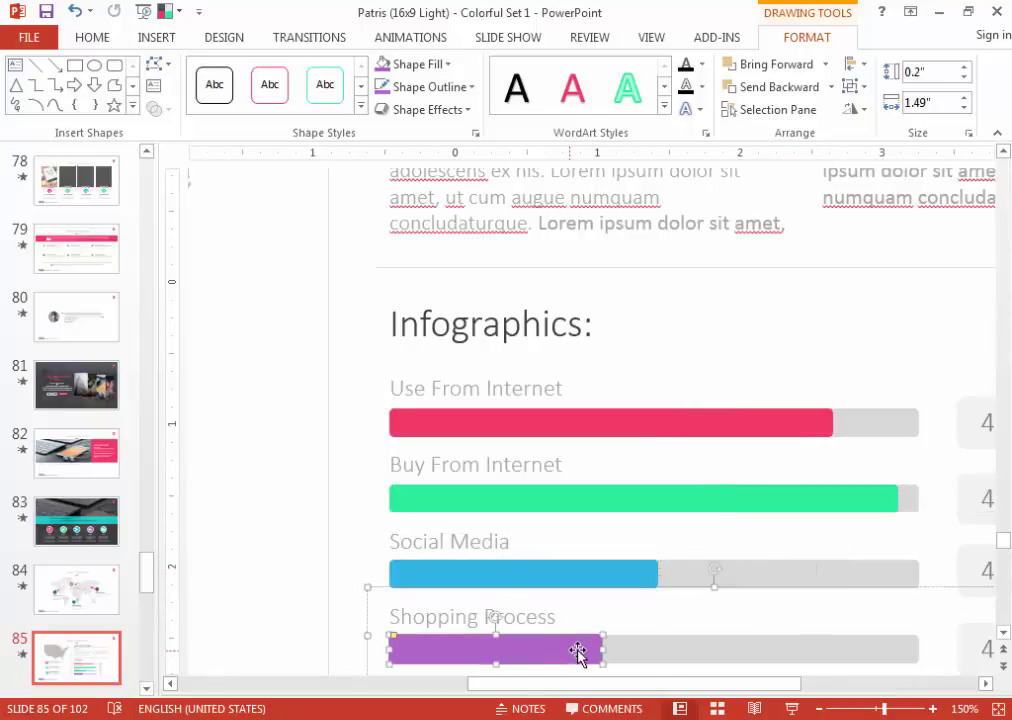
pyautogui.moveTo(604, 649); pyautogui.dragTo(867, 648)
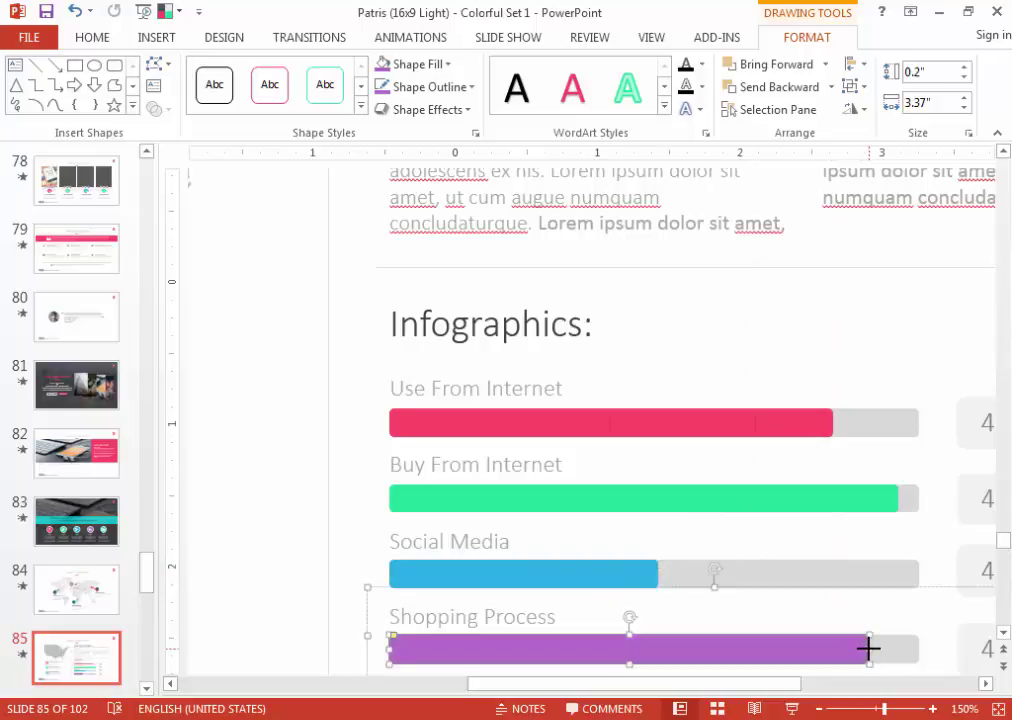
# Change the top percentage to 85% and the Buy From Internet value from 45 to 30.
pyautogui.scroll(-2, 869, 644)
pyautogui.doubleClick(895, 332)
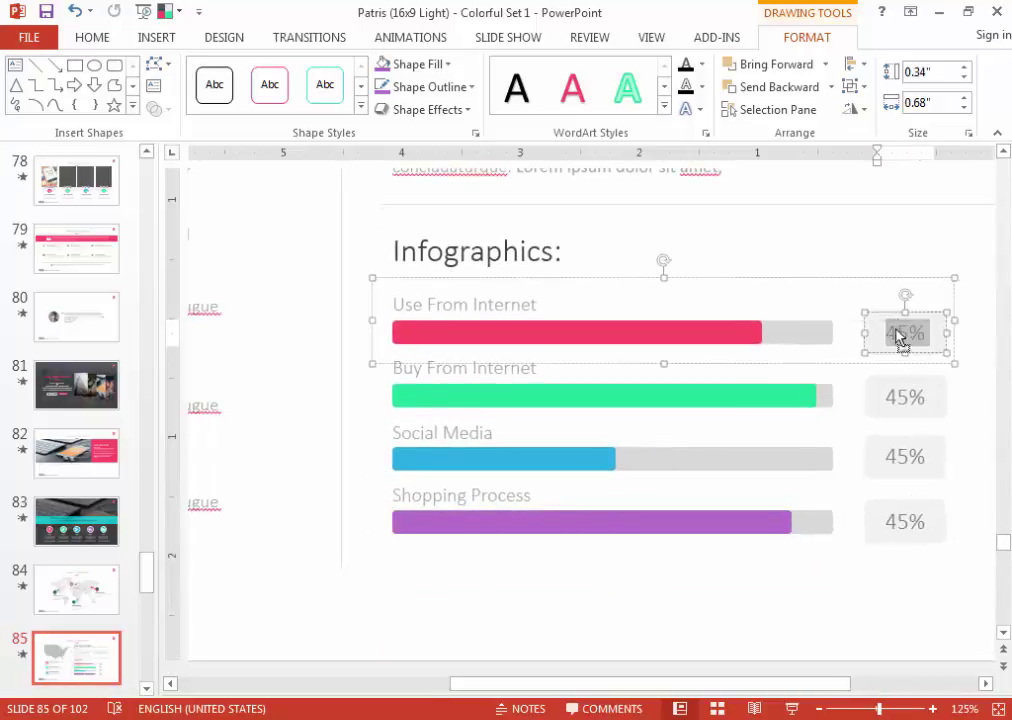
pyautogui.write('8')
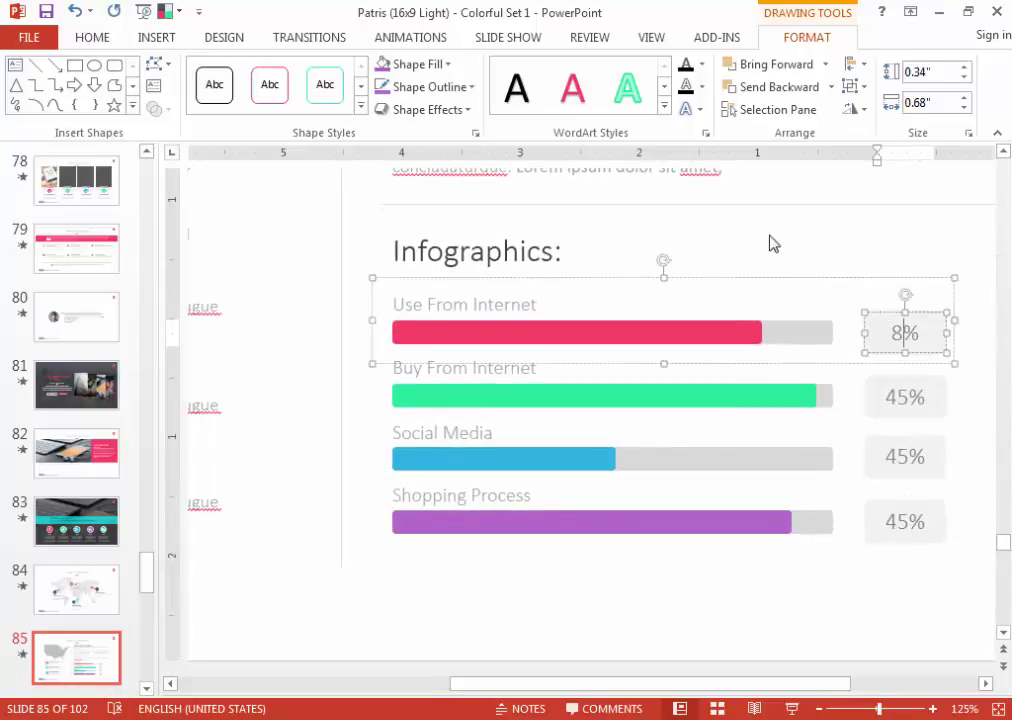
pyautogui.click(902, 393)
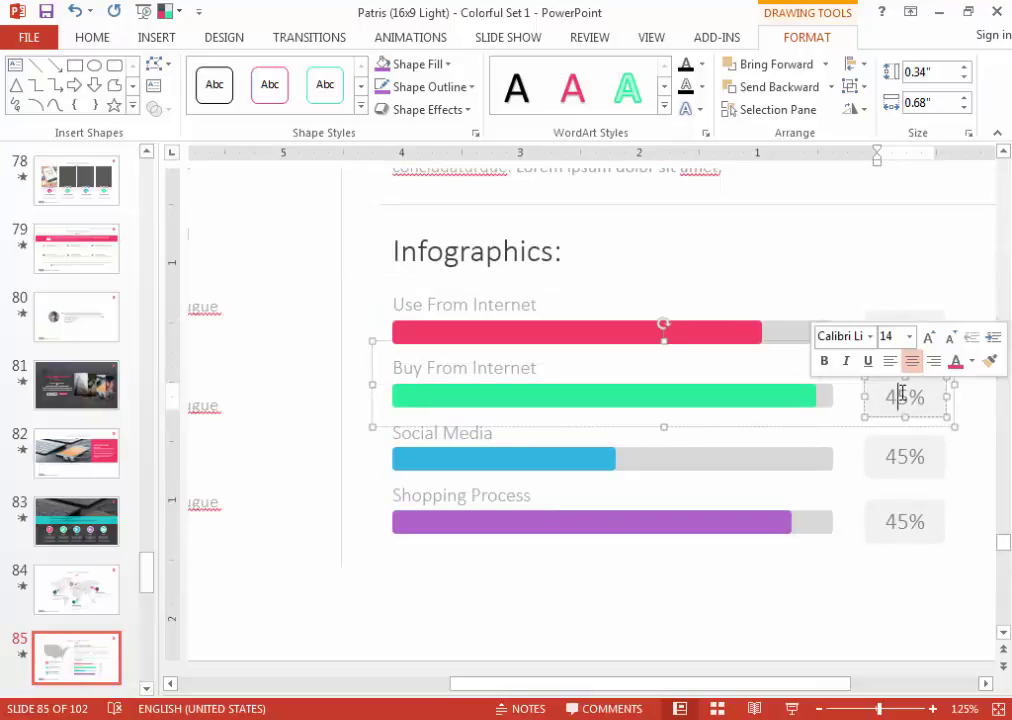
pyautogui.doubleClick(896, 395)
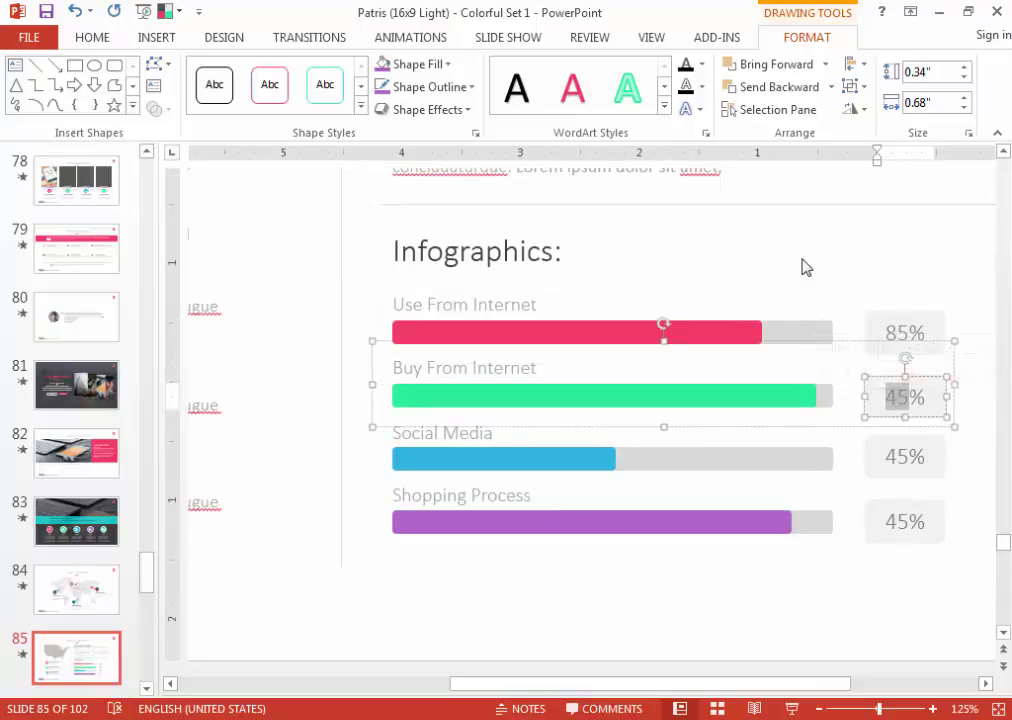
pyautogui.write('30')
pyautogui.keyDown('ctrl'); pyautogui.scroll(-5, 541, 428); pyautogui.keyUp('ctrl')
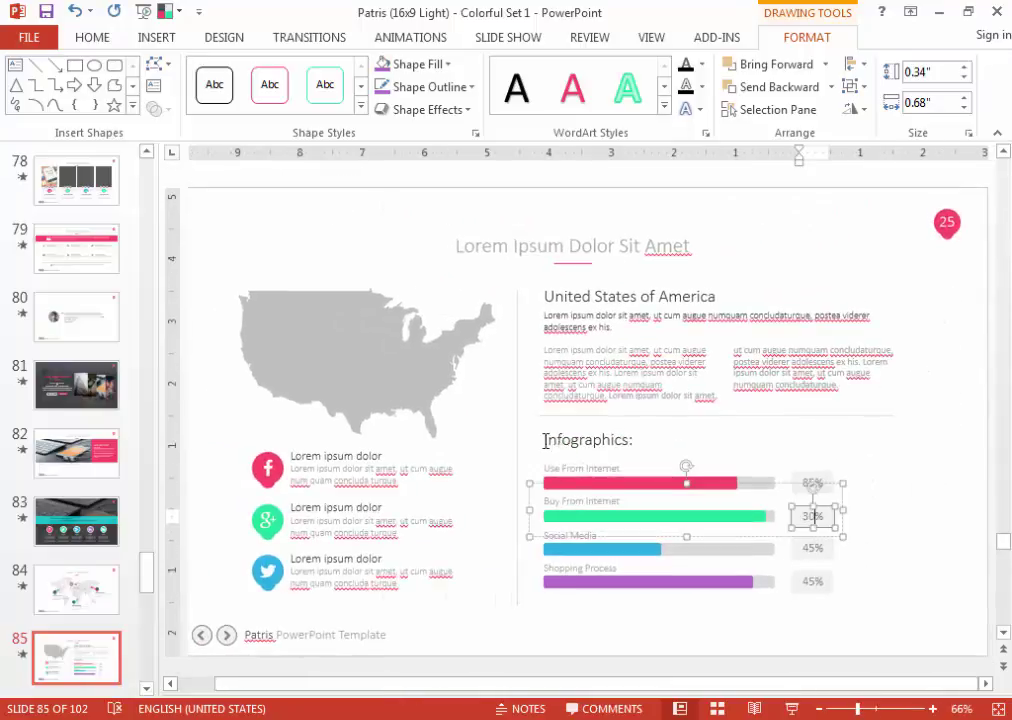
pyautogui.scroll(-1, 557, 460)
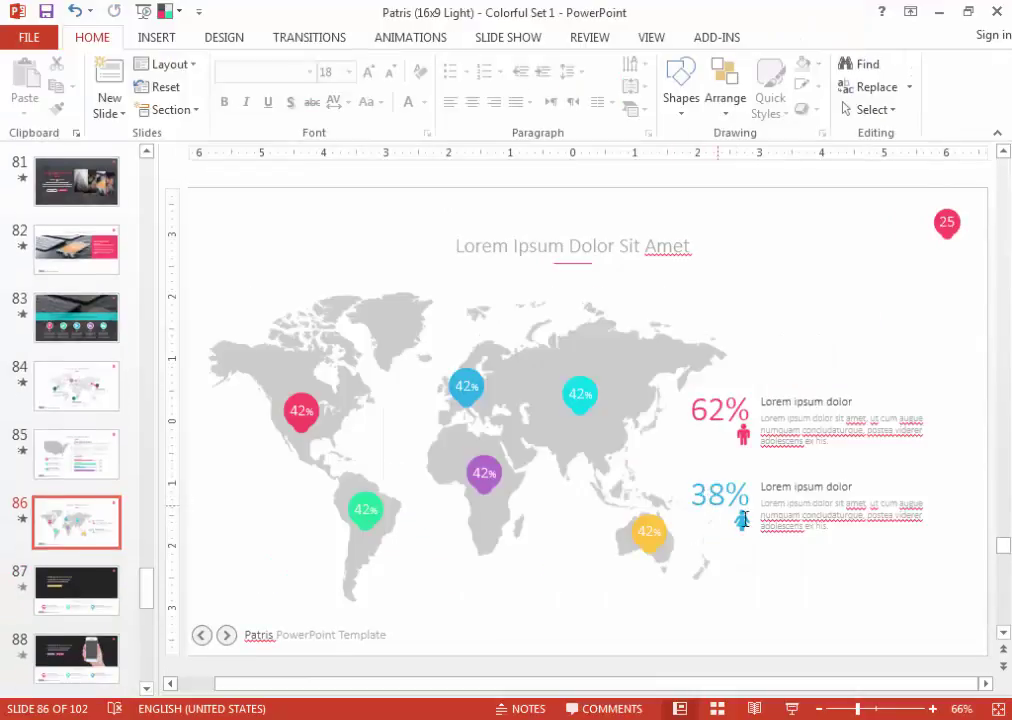
# Select slide 87's dark header and pull the overlay's top edge down slightly.
pyautogui.click(998, 708)
pyautogui.scroll(-1, 770, 635)
pyautogui.click(707, 343)
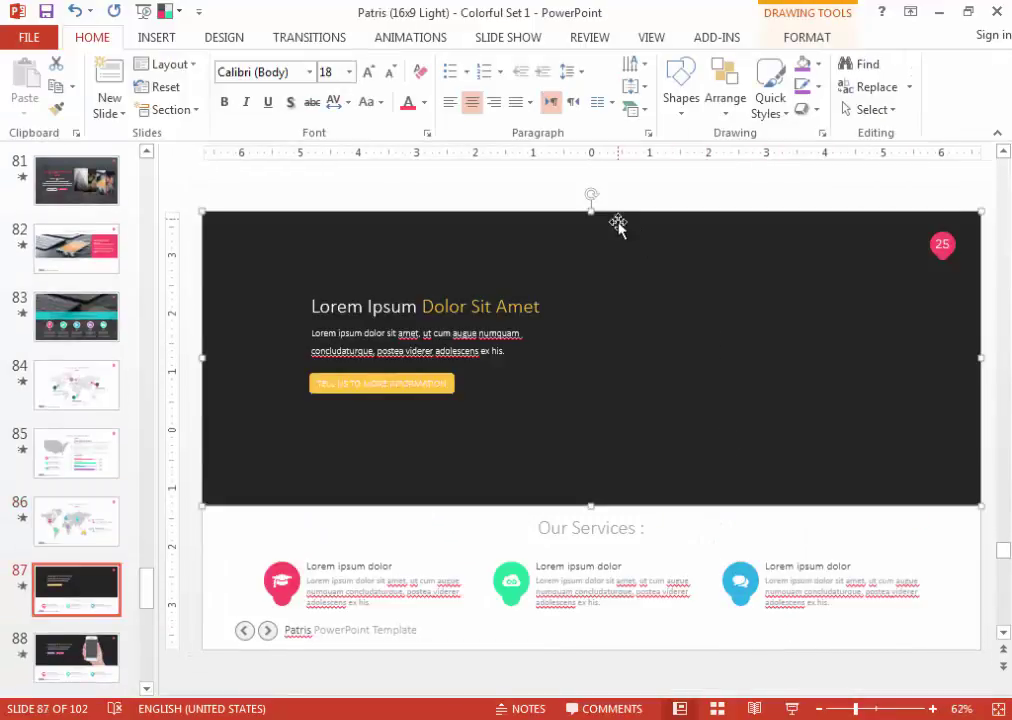
pyautogui.moveTo(619, 221); pyautogui.dragTo(602, 229)
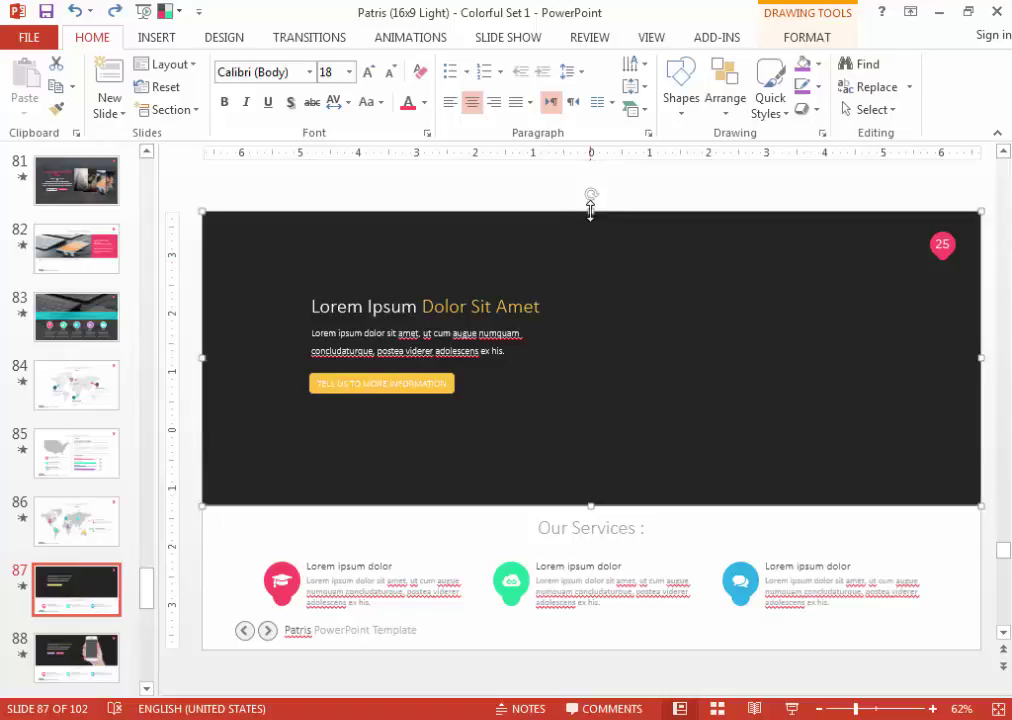
pyautogui.moveTo(591, 226); pyautogui.dragTo(608, 228)
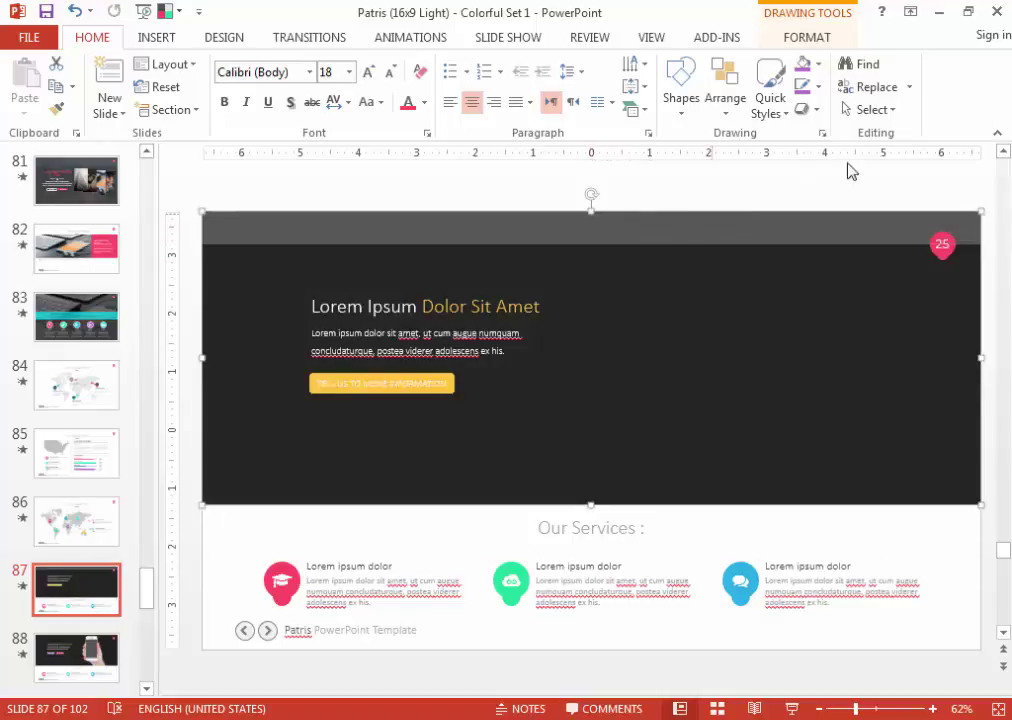
# Fill the header shape with the ipad photo from the behance photo folder.
pyautogui.click(818, 64)
pyautogui.click(700, 694)
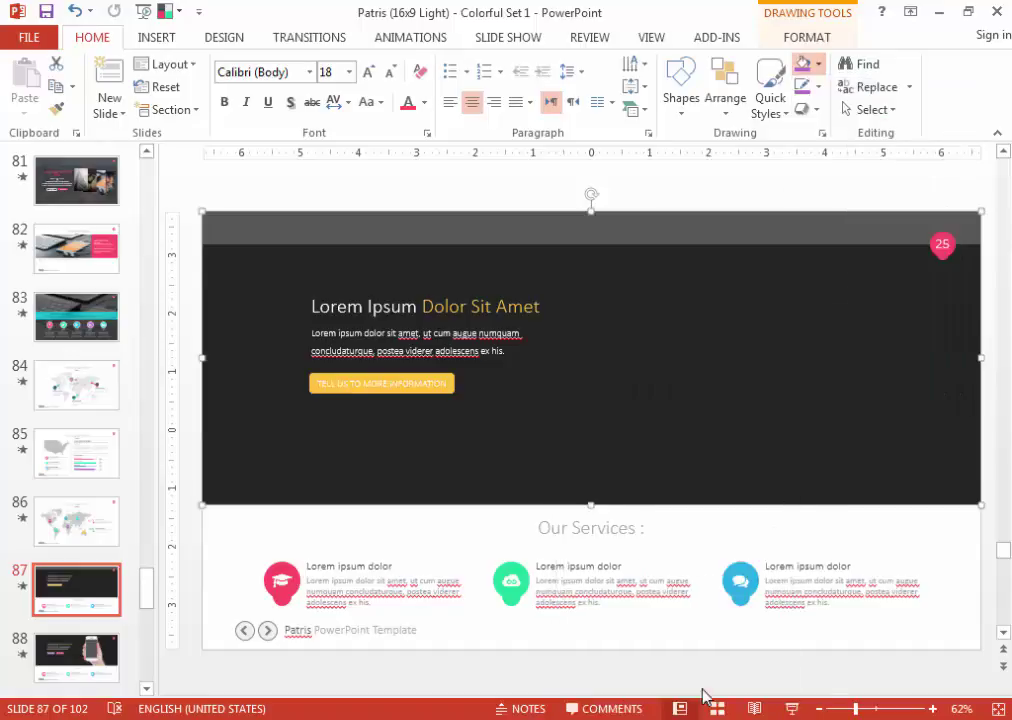
pyautogui.click(840, 371)
pyautogui.click(786, 472)
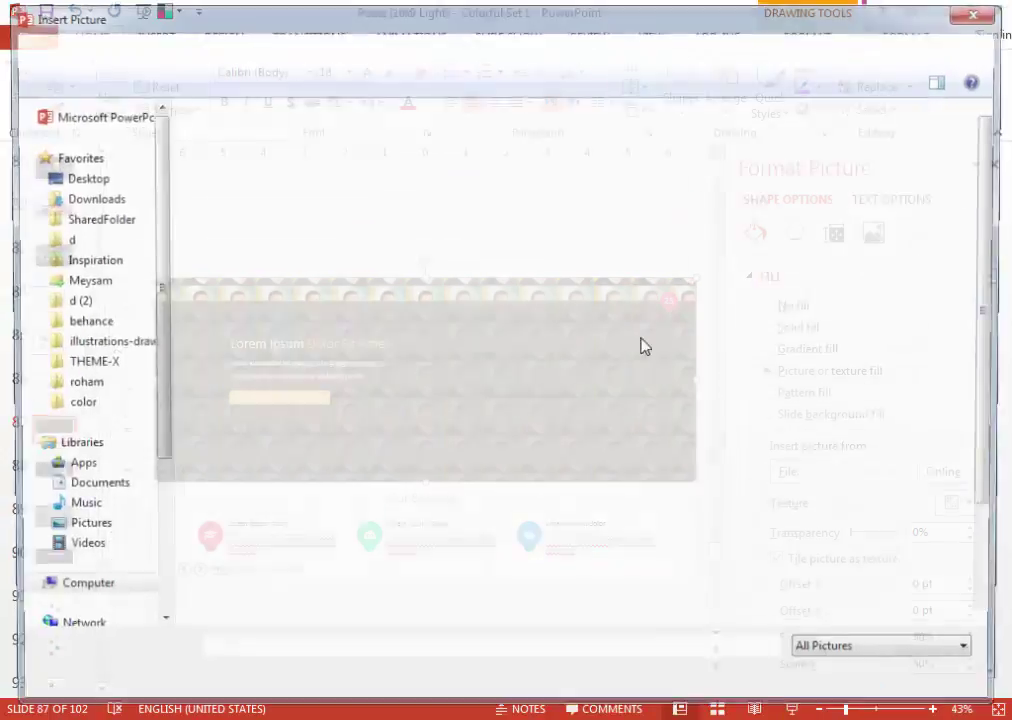
pyautogui.click(370, 45)
pyautogui.doubleClick(183, 315)
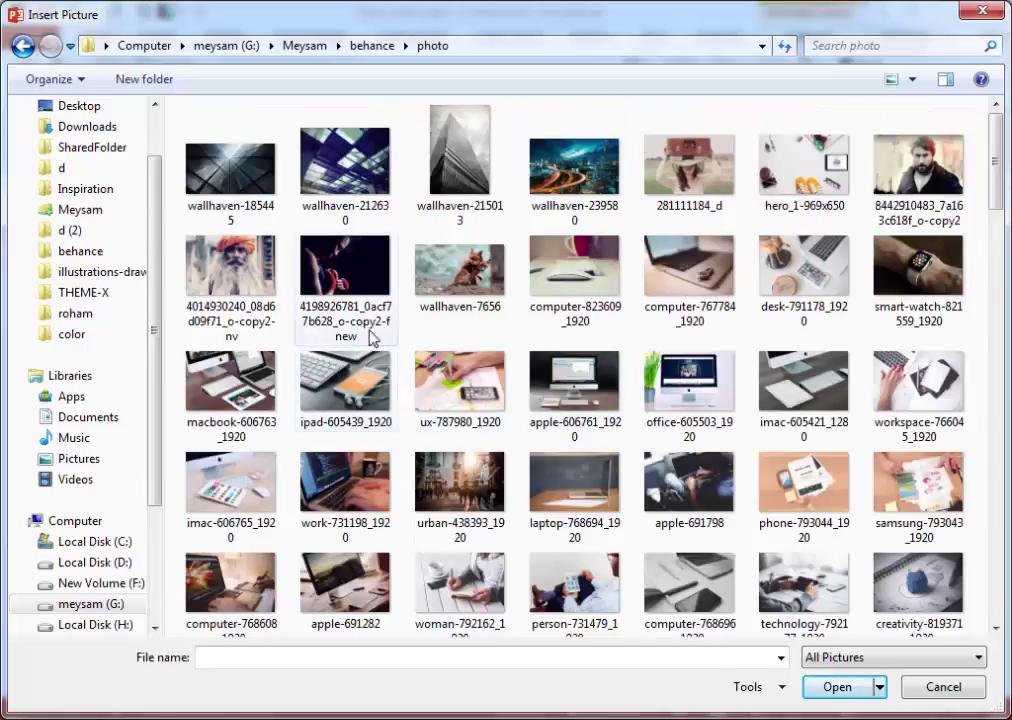
pyautogui.doubleClick(340, 383)
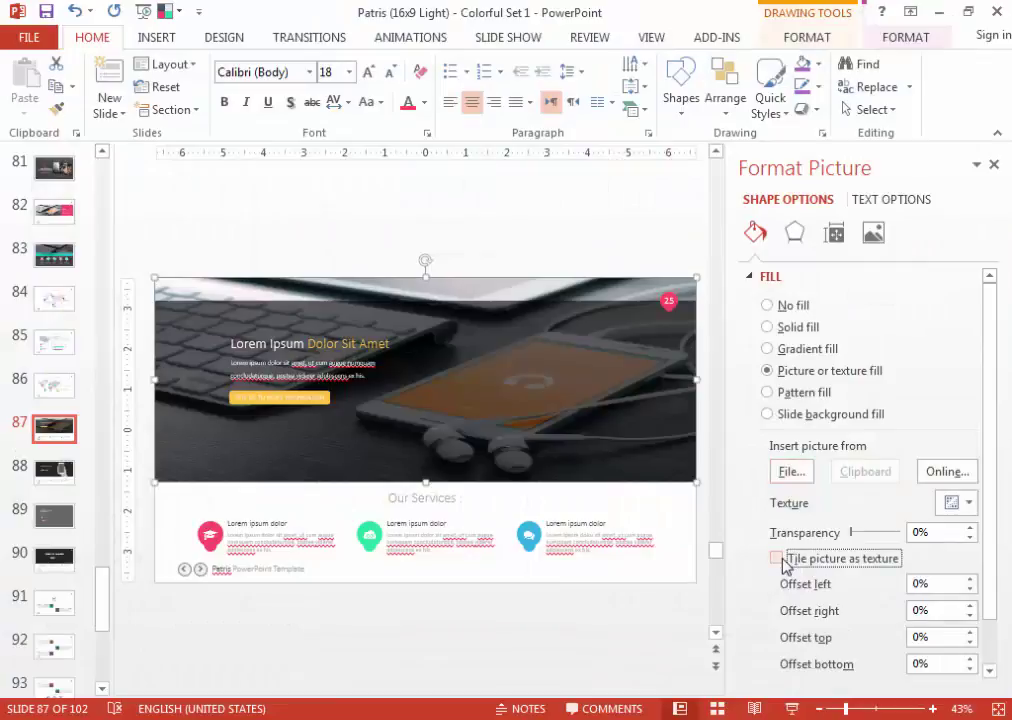
# Tile the photo at 100% scale and stretch the dark overlay back to the top.
pyautogui.click(779, 559)
pyautogui.press('Tab')
pyautogui.press('Tab')
pyautogui.press('Tab')
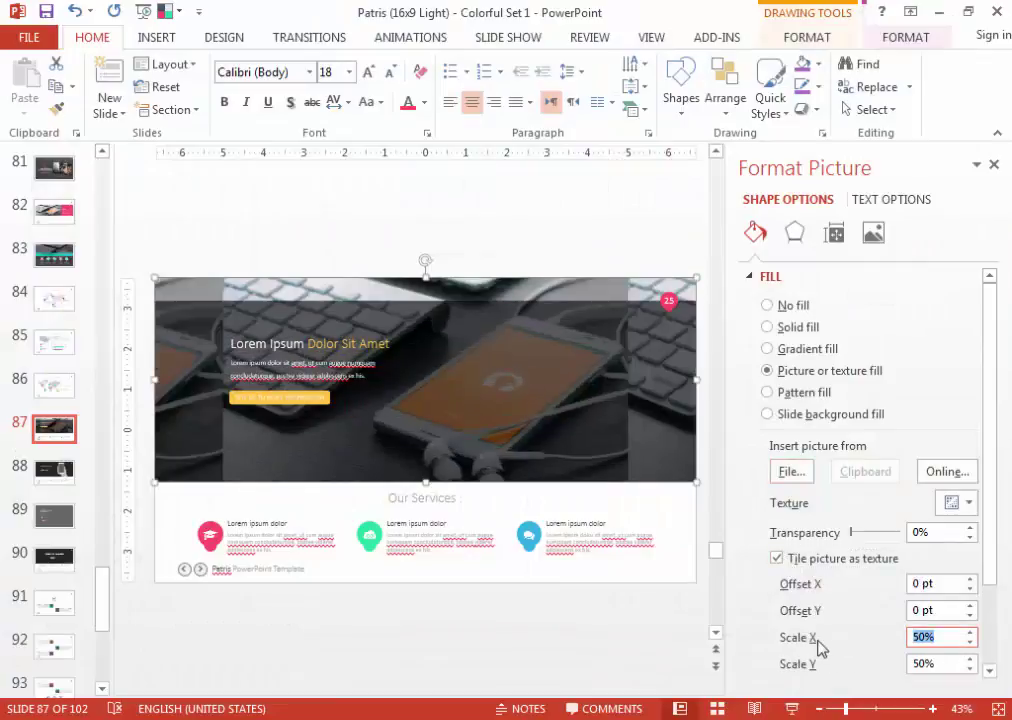
pyautogui.write('100')
pyautogui.press('Tab')
pyautogui.write('100')
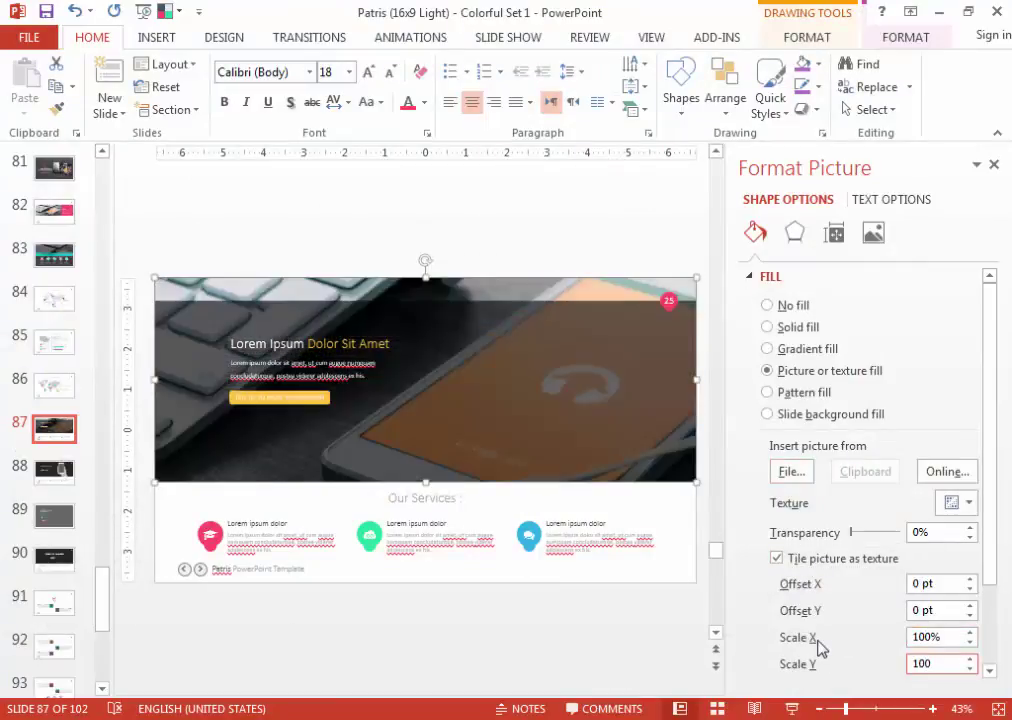
pyautogui.click(994, 164)
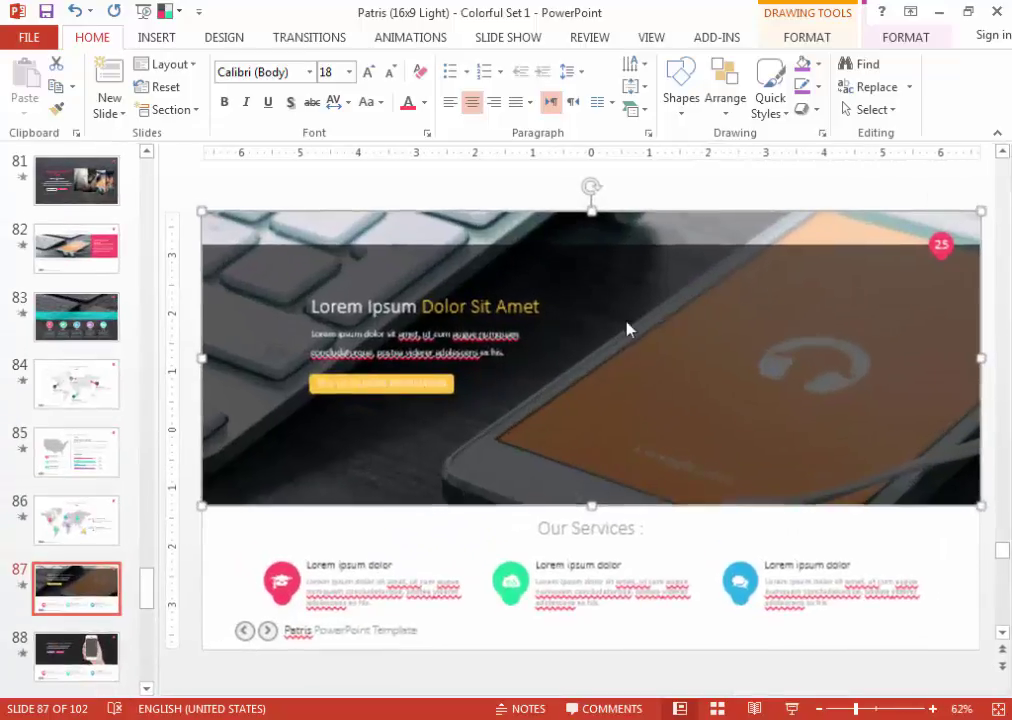
pyautogui.moveTo(591, 244); pyautogui.dragTo(593, 211)
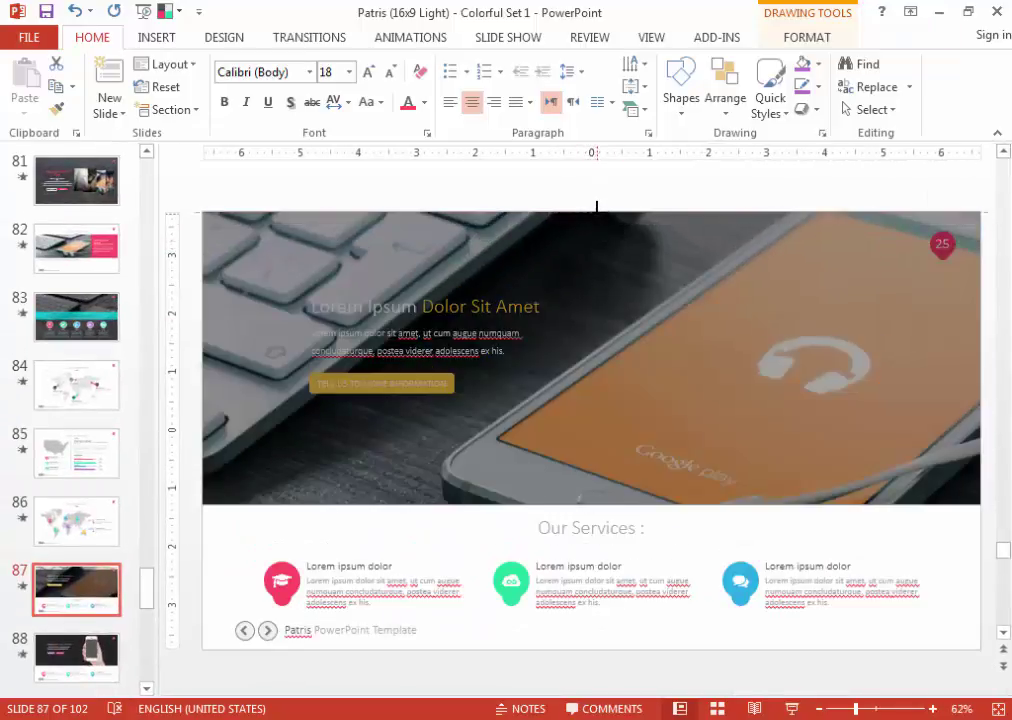
pyautogui.click(620, 196)
# Give slide 88's dark header rectangle the keyboard-and-phone picture fill.
pyautogui.scroll(-1, 620, 196)
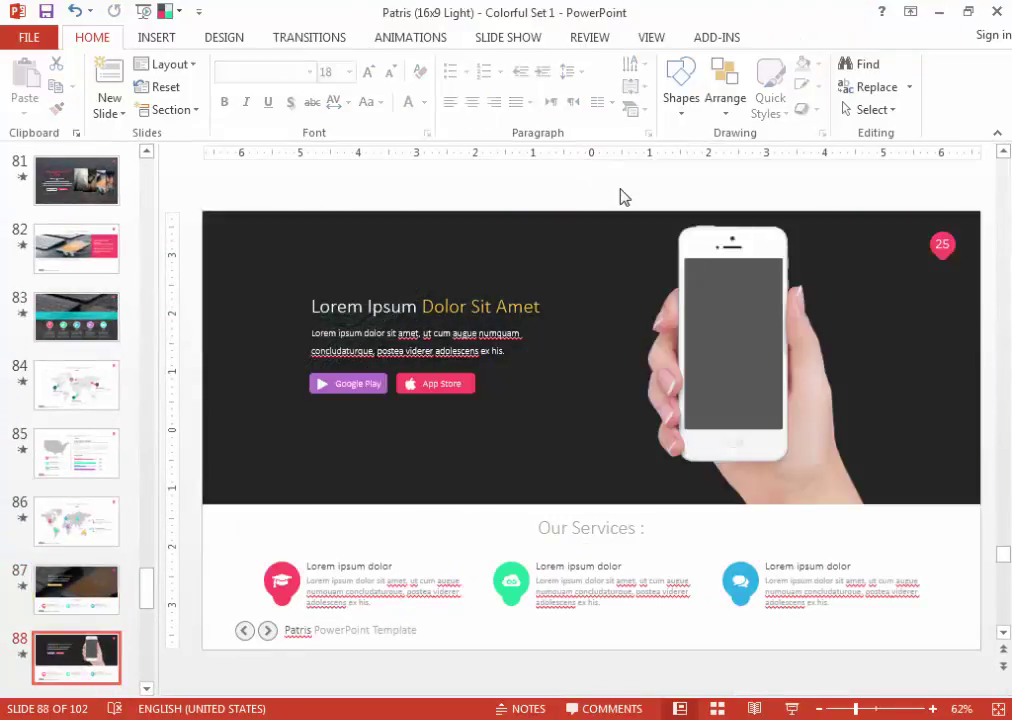
pyautogui.click(607, 258)
pyautogui.moveTo(590, 205); pyautogui.dragTo(585, 215)
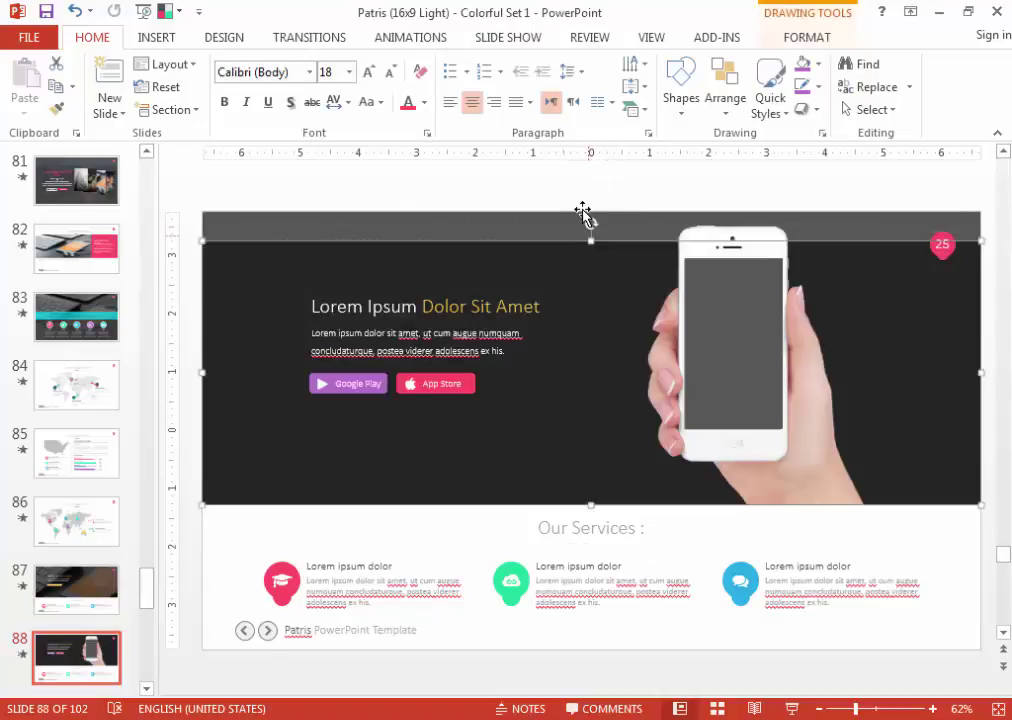
pyautogui.click(820, 66)
pyautogui.moveTo(846, 375)
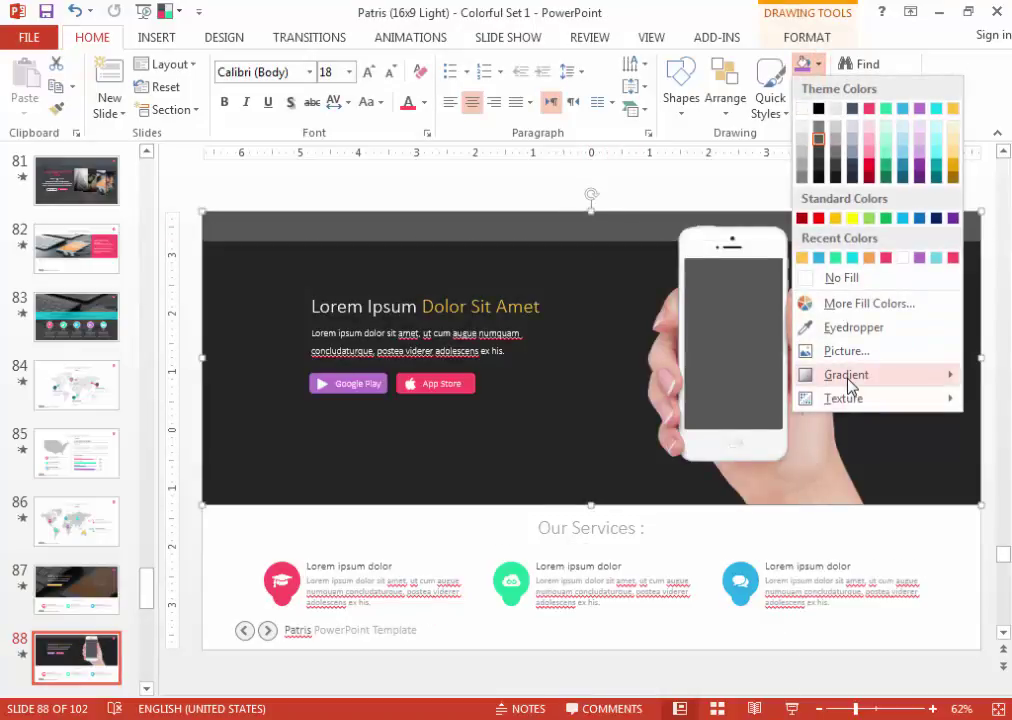
pyautogui.click(640, 693)
pyautogui.click(767, 370)
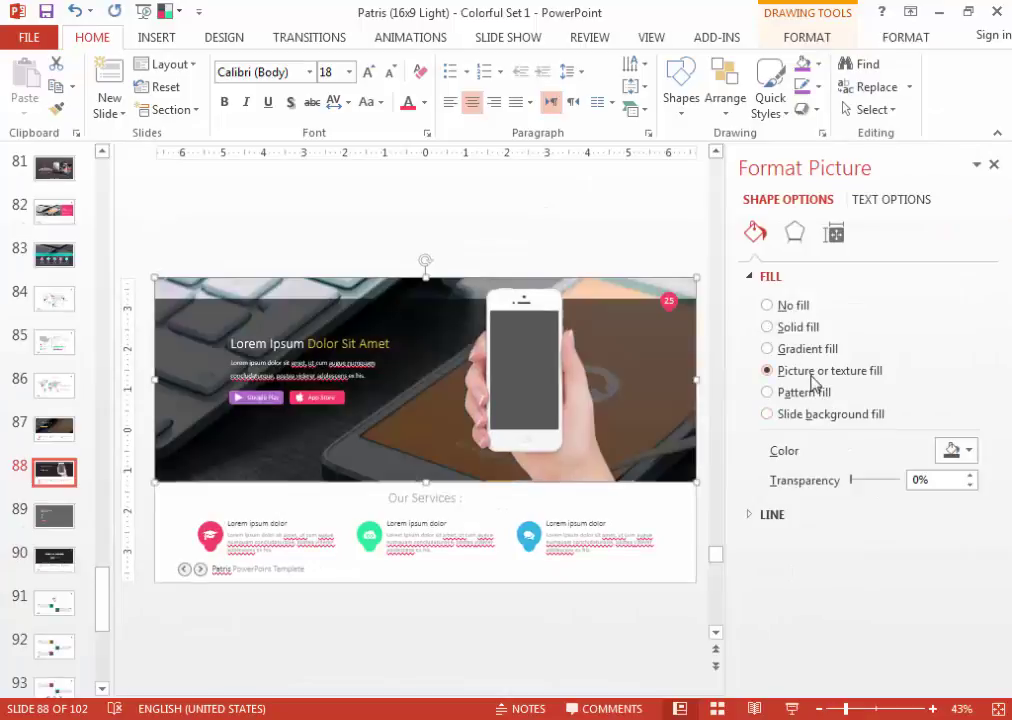
# Move the translucent overlay up to the photo's top edge.
pyautogui.click(427, 301)
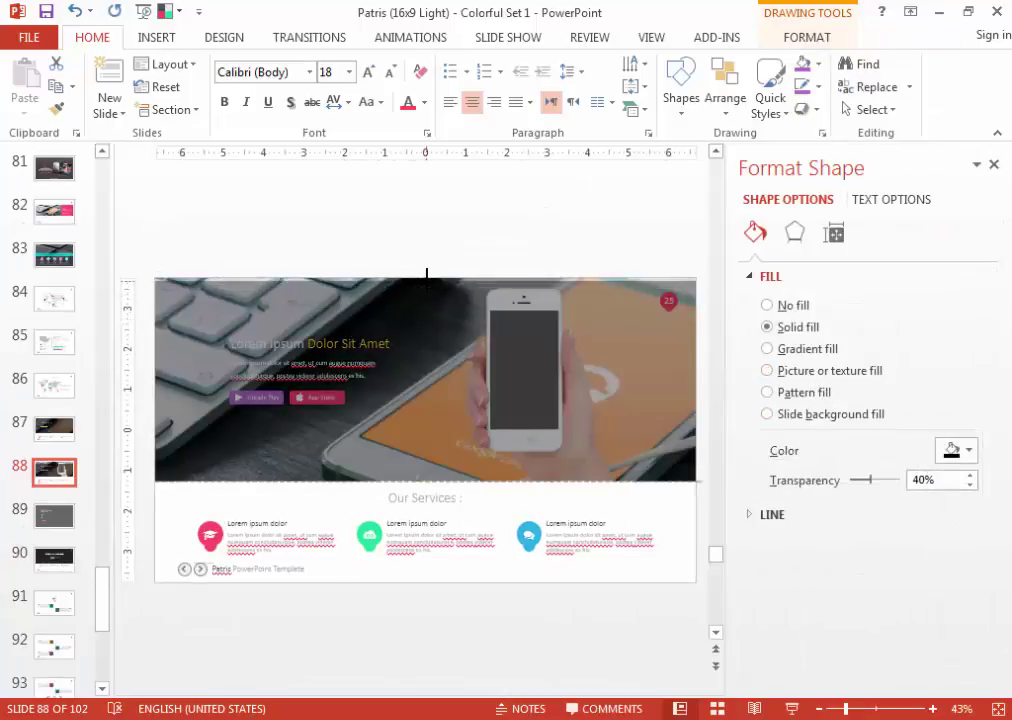
pyautogui.moveTo(427, 301); pyautogui.dragTo(427, 280)
pyautogui.click(510, 242)
# Fill slide 88's phone screen shape with a website screenshot from the behance folder.
pyautogui.click(515, 361)
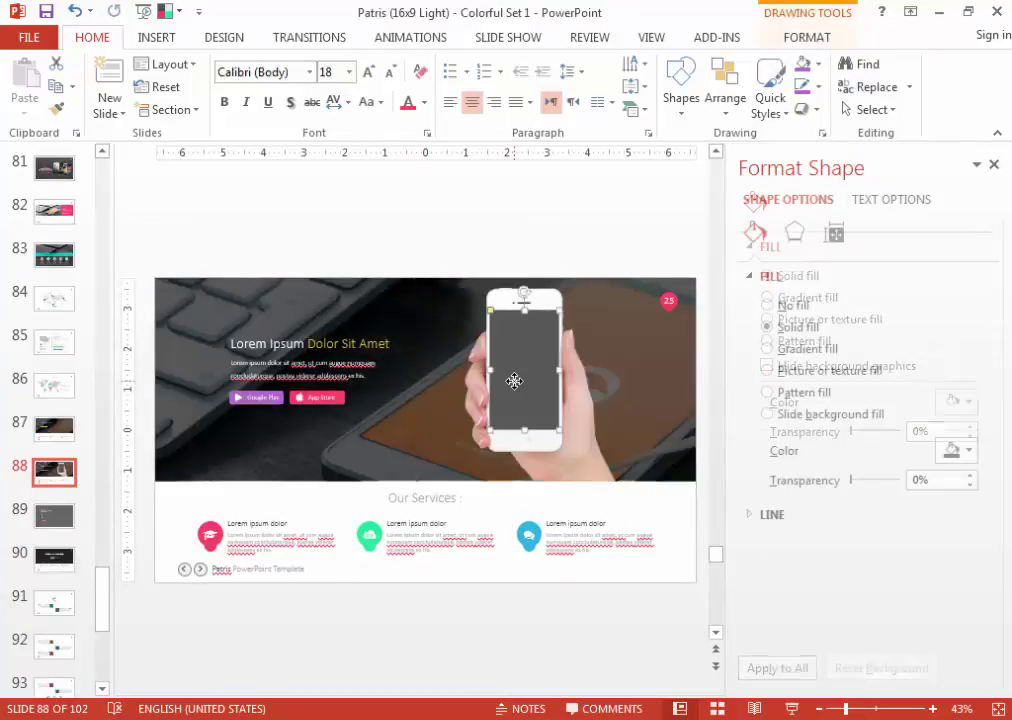
pyautogui.click(780, 370)
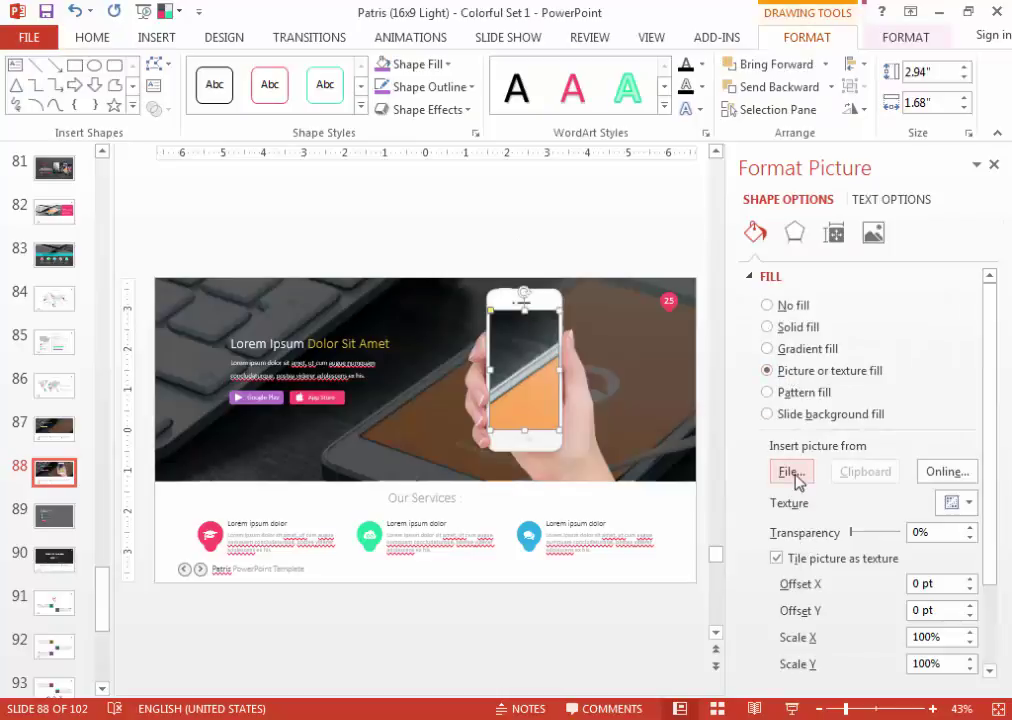
pyautogui.click(786, 472)
pyautogui.click(372, 45)
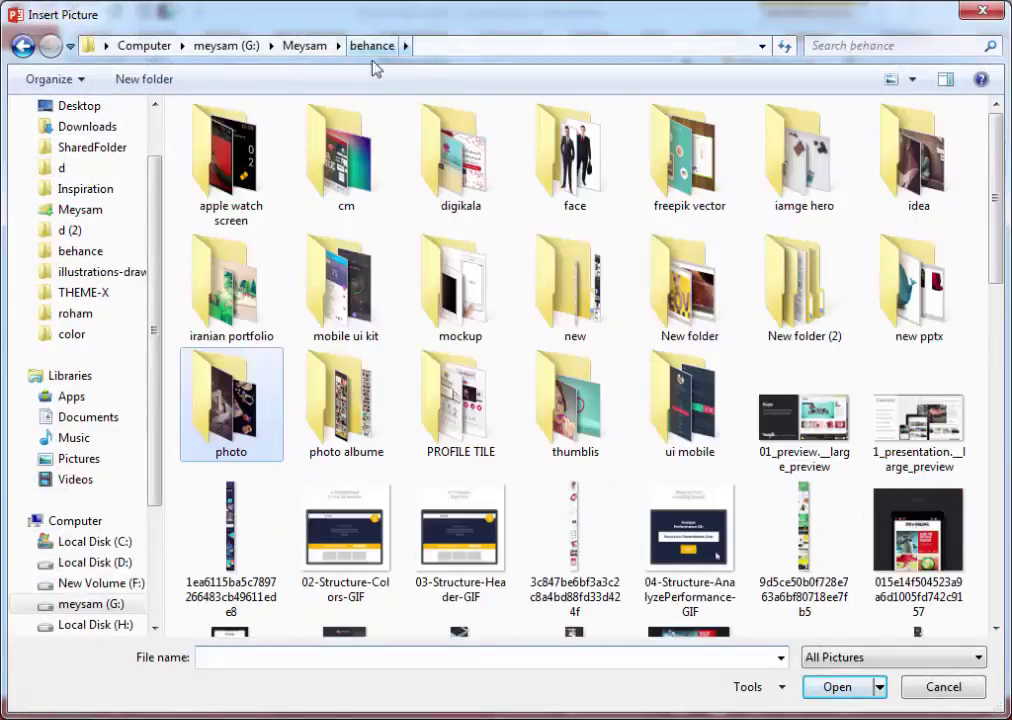
pyautogui.moveTo(996, 237)
pyautogui.mouseDown()
pyautogui.moveTo(1001, 560)
pyautogui.moveTo(1001, 445)
pyautogui.mouseUp()
pyautogui.doubleClick(689, 430)
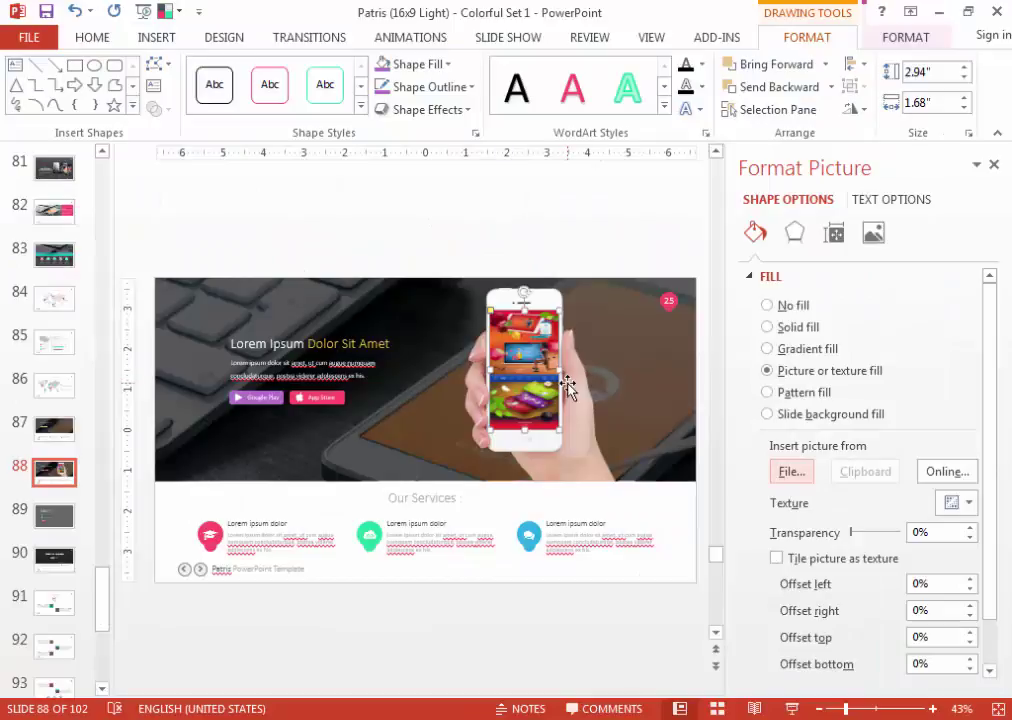
# Tile the screen picture at 15% horizontal and vertical scale, aligned to the top.
pyautogui.keyDown('ctrl'); pyautogui.scroll(3, 627, 466); pyautogui.keyUp('ctrl')
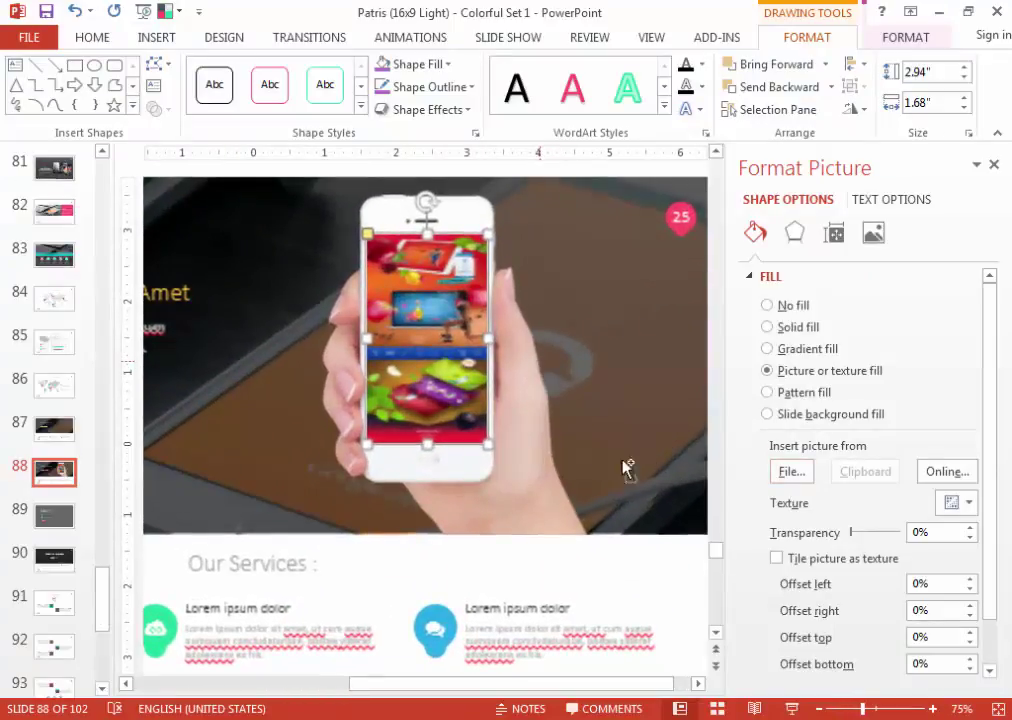
pyautogui.click(790, 560)
pyautogui.doubleClick(940, 637)
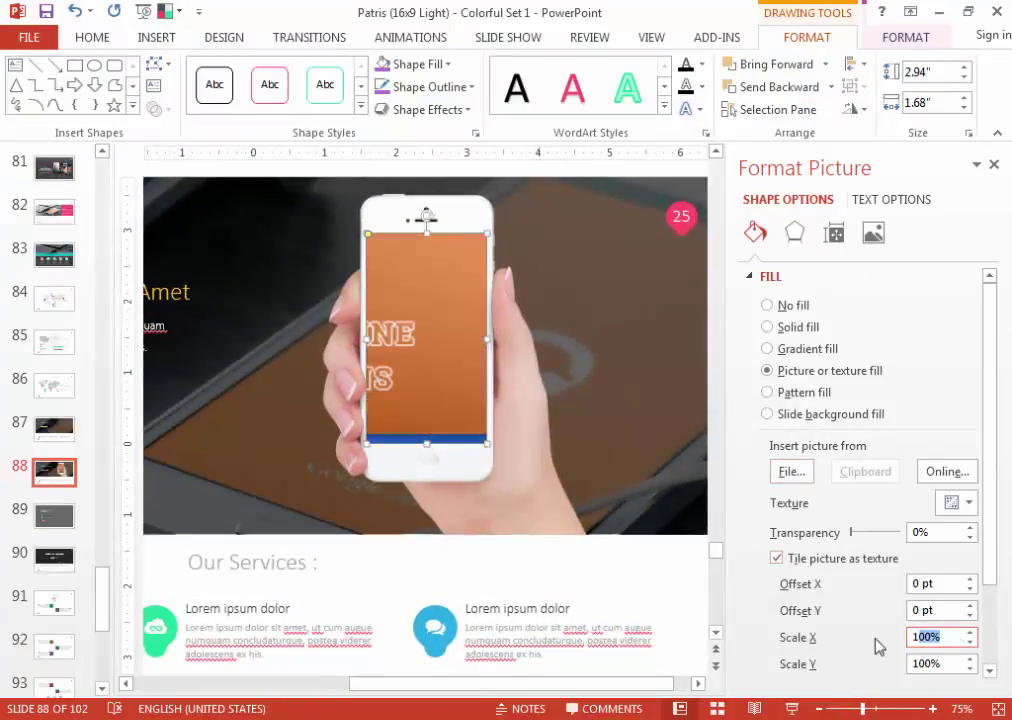
pyautogui.scroll(-2, 985, 650)
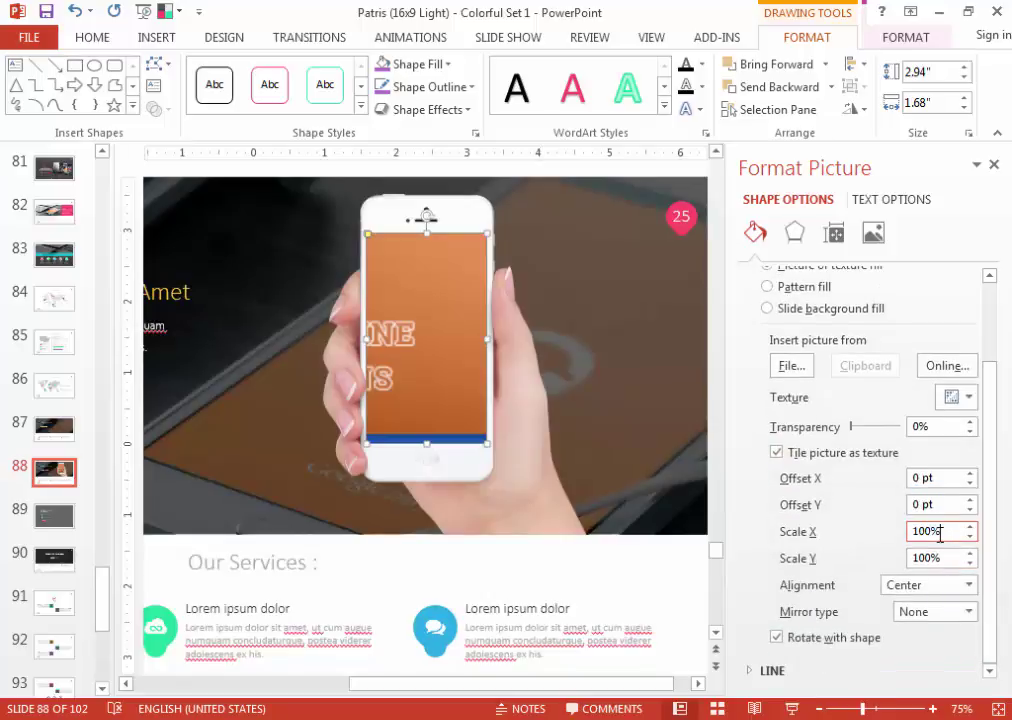
pyautogui.write('30')
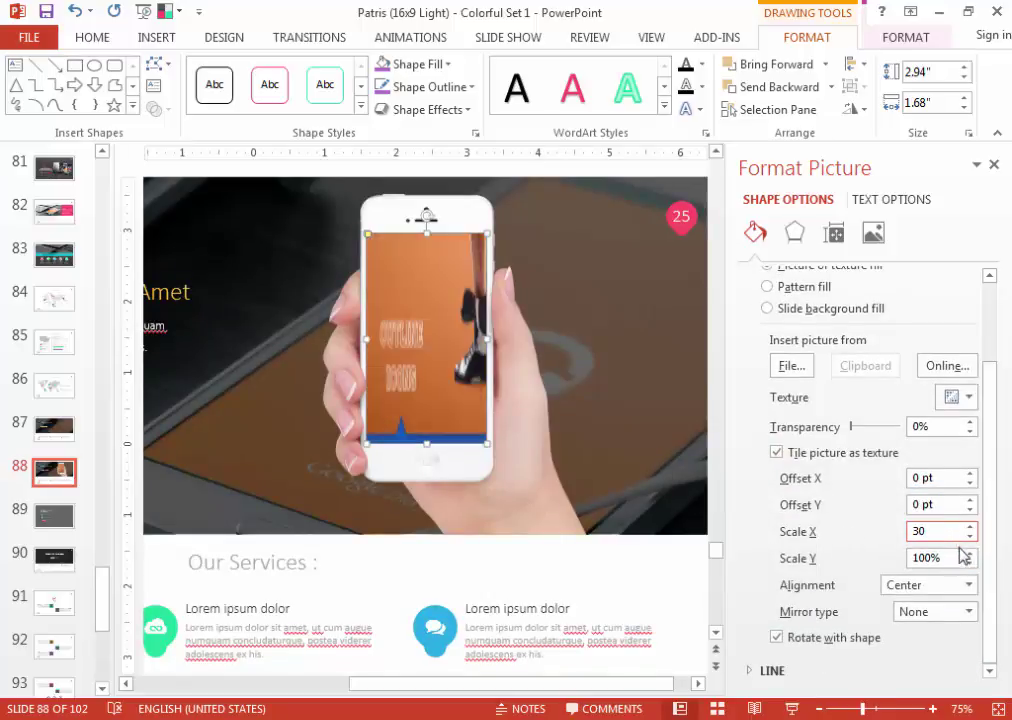
pyautogui.press('Tab')
pyautogui.write('0')
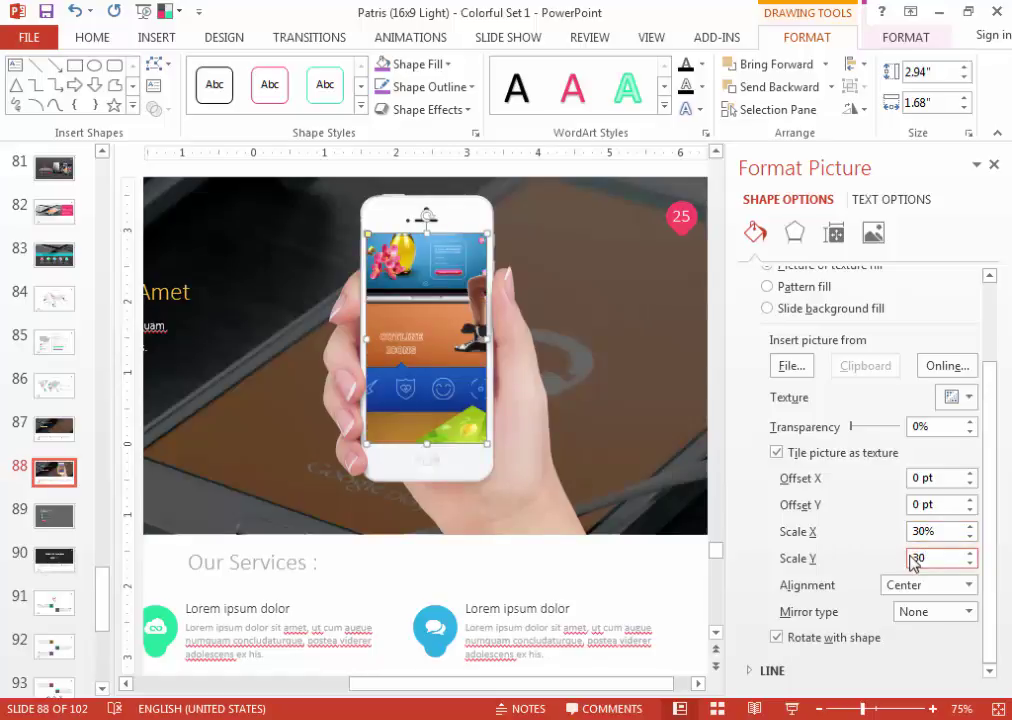
pyautogui.hotkey('shift', 'Tab')
pyautogui.write('1')
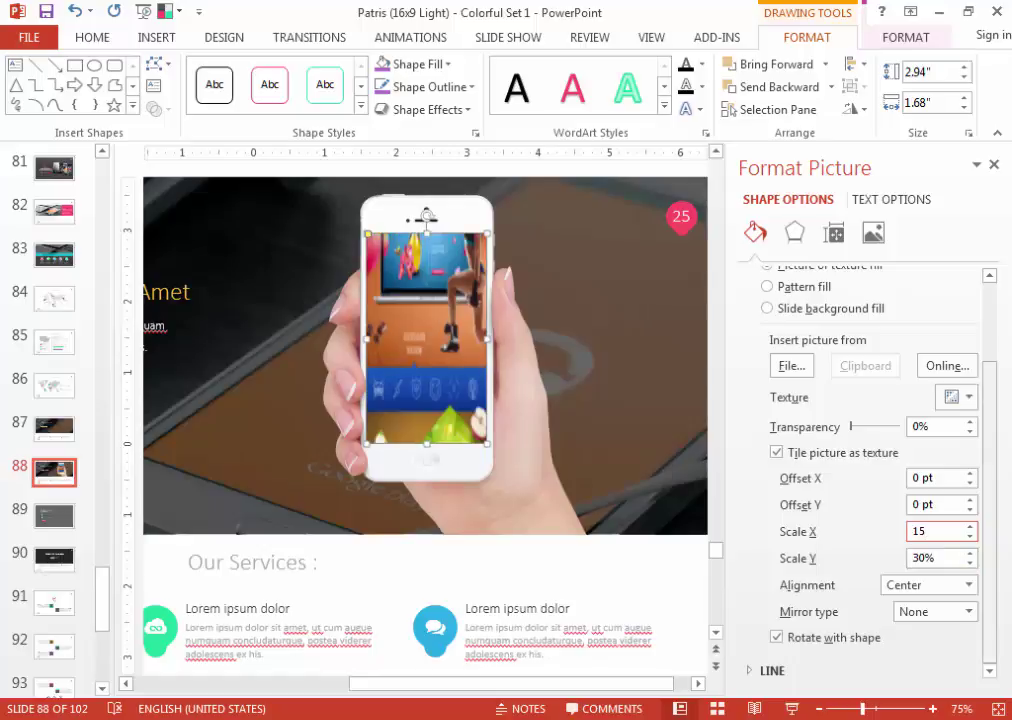
pyautogui.press('Tab')
pyautogui.write('45')
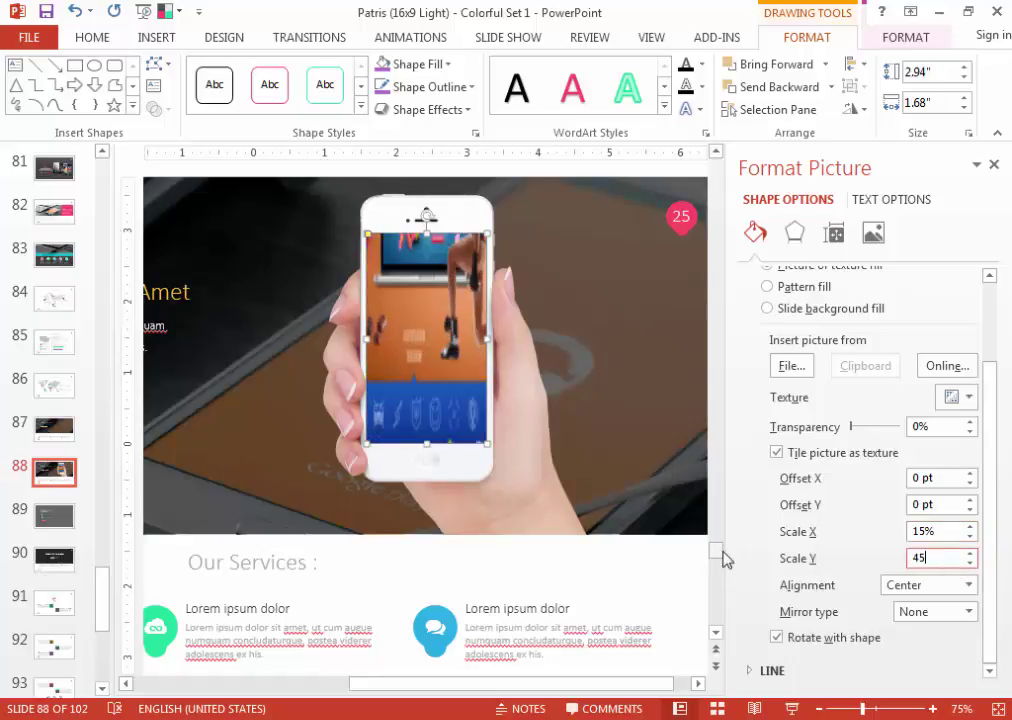
pyautogui.write('5')
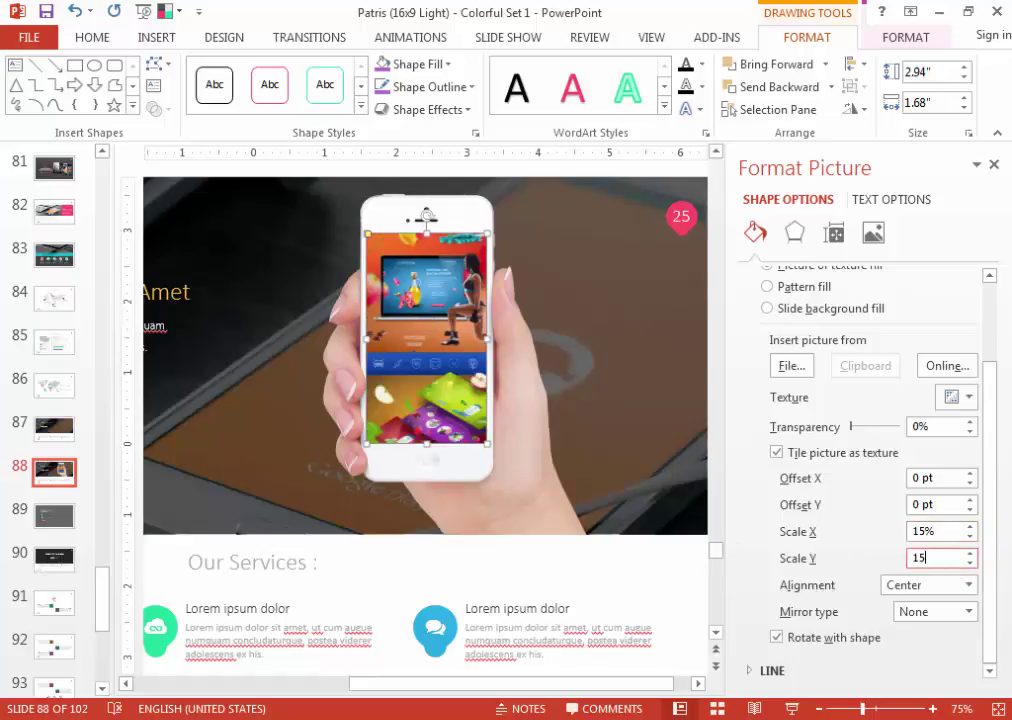
pyautogui.click(944, 584)
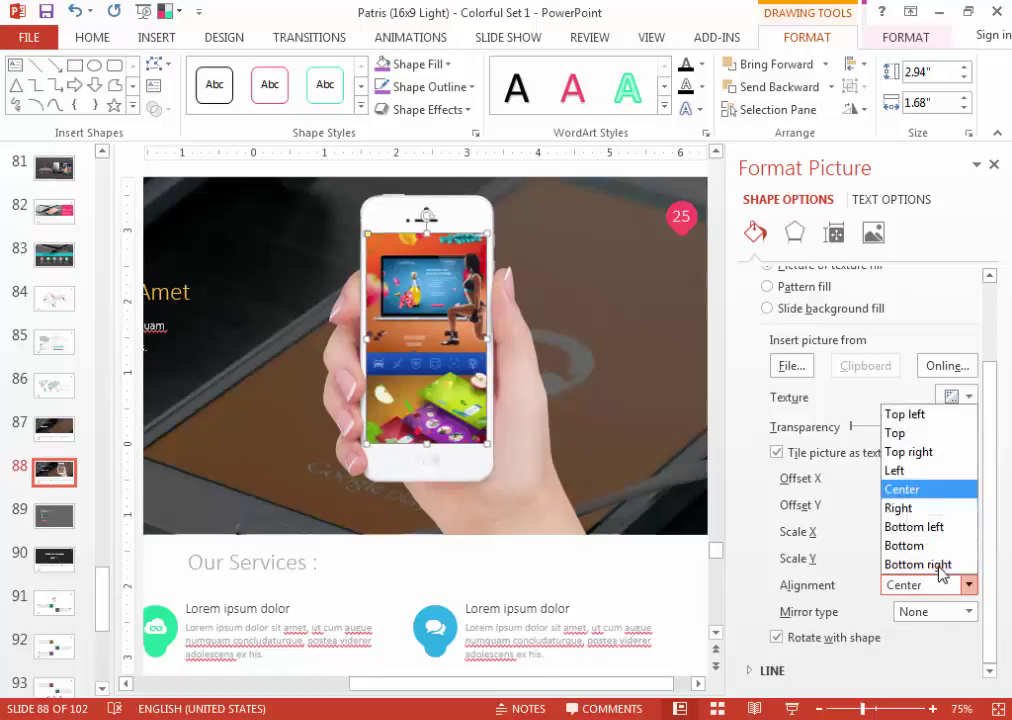
pyautogui.click(922, 432)
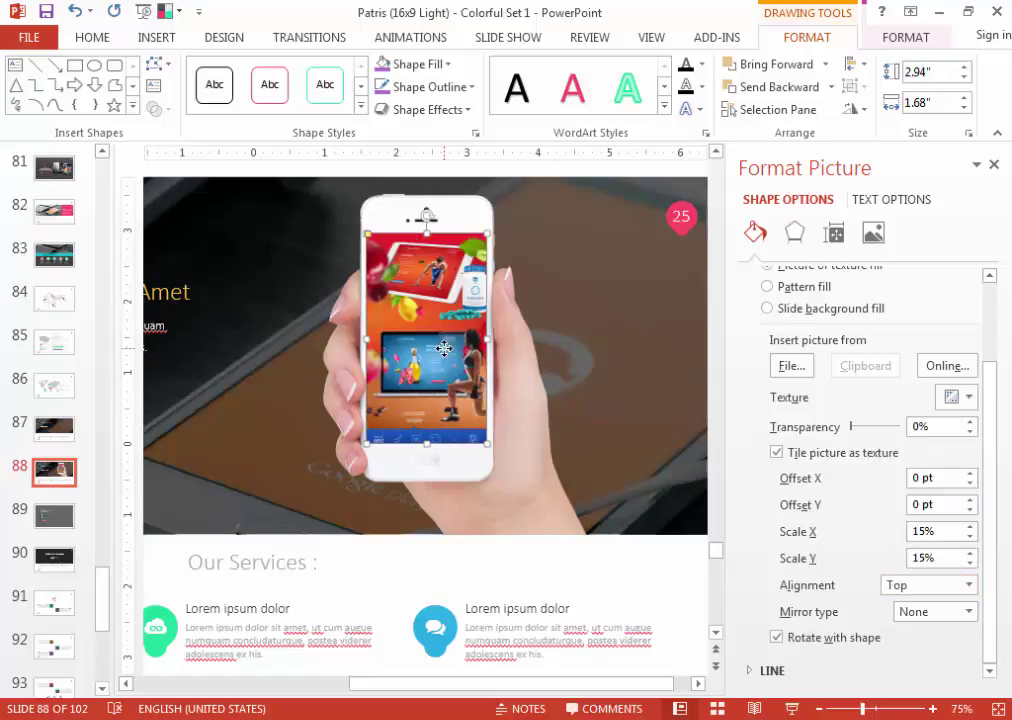
pyautogui.scroll(-5, 446, 381)
# Shorten slide 89's grey overlay rectangle by dragging its top edge down.
pyautogui.click(463, 594)
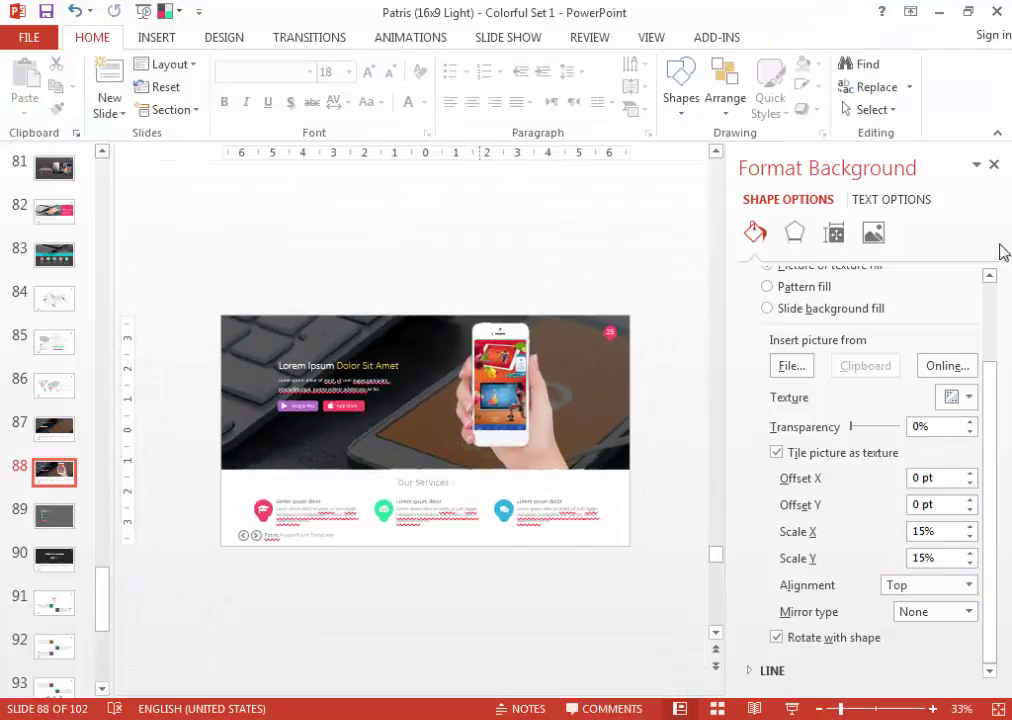
pyautogui.click(994, 165)
pyautogui.scroll(3, 750, 652)
pyautogui.scroll(-2, 750, 652)
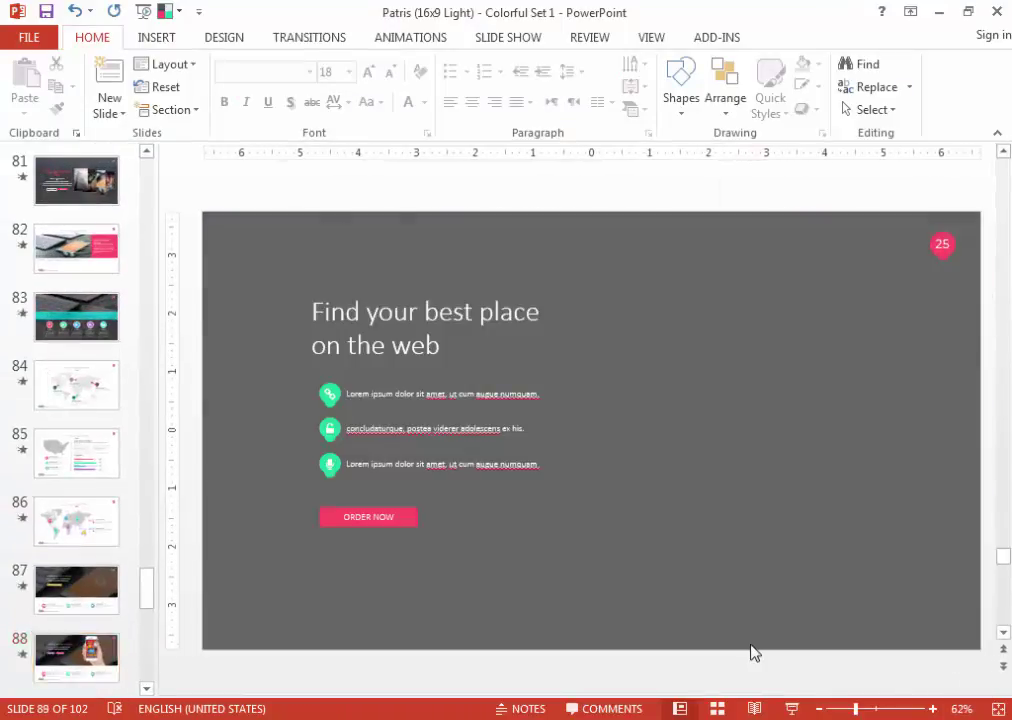
pyautogui.click(590, 230)
pyautogui.moveTo(592, 211); pyautogui.dragTo(592, 260)
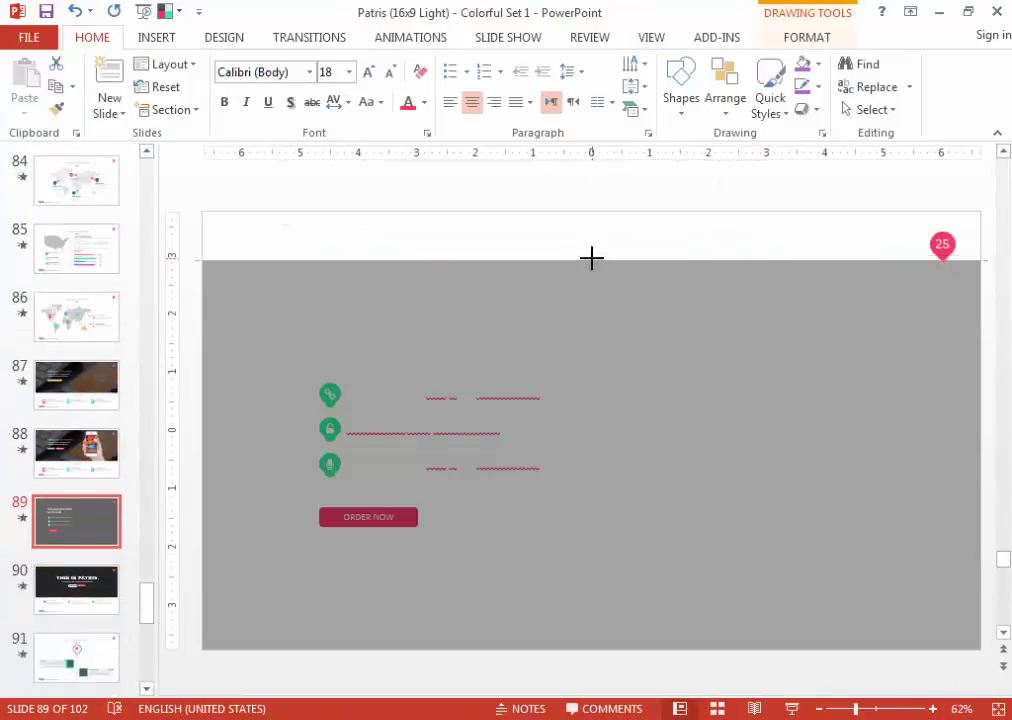
pyautogui.click(607, 238)
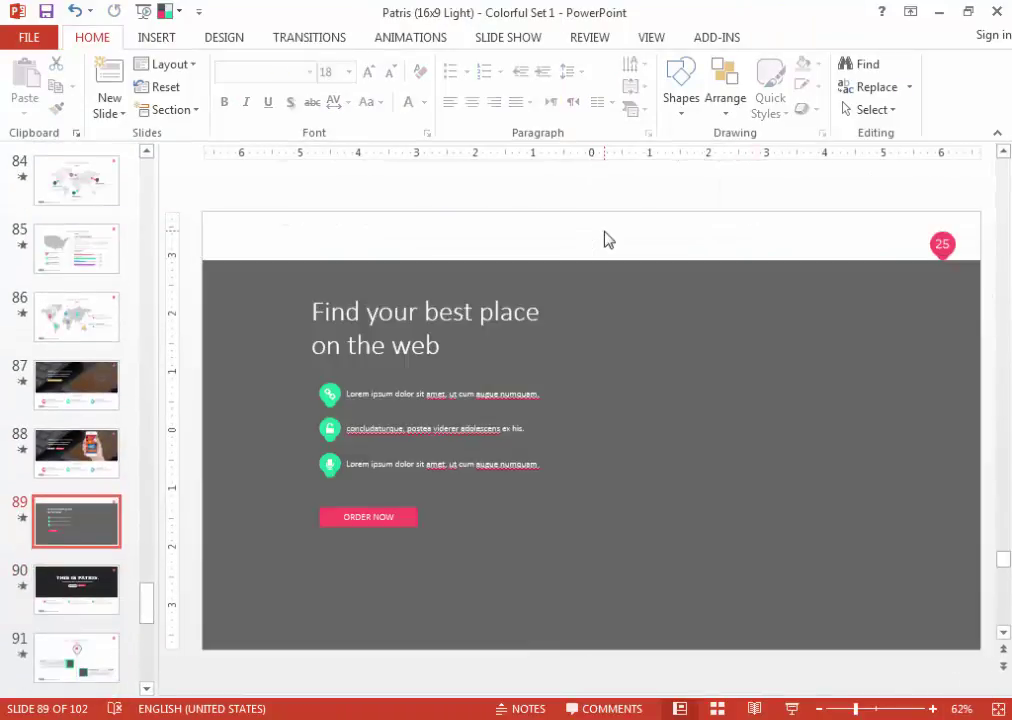
# Set slide 89's background to the ipad-605439_1920 keyboard-and-phone photo.
pyautogui.click(236, 38)
pyautogui.click(874, 110)
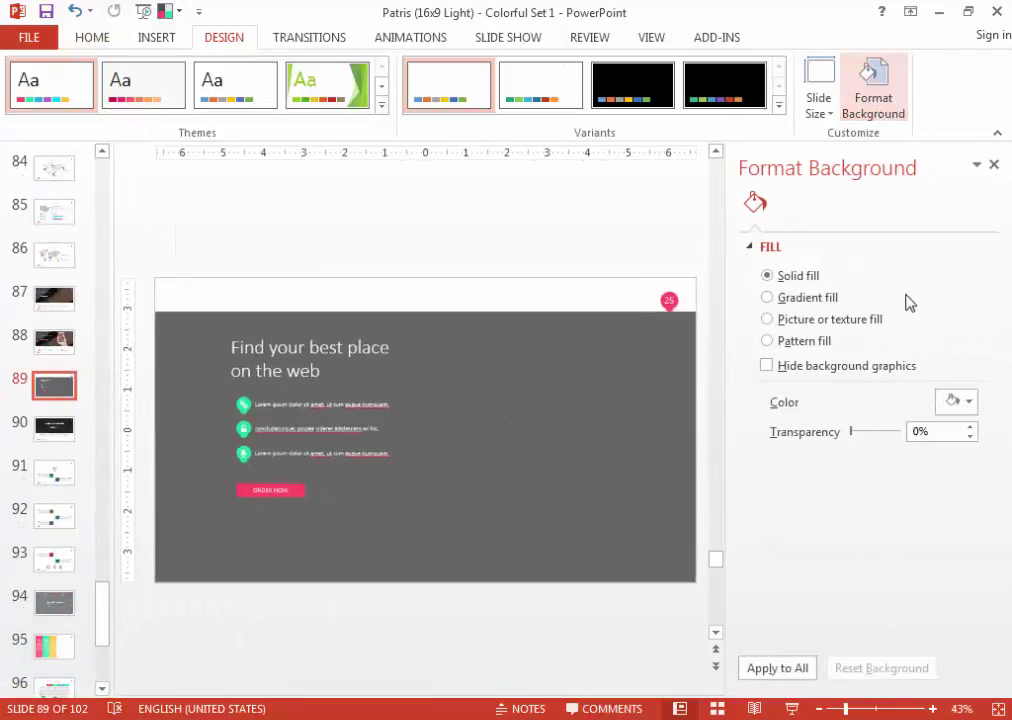
pyautogui.click(818, 320)
pyautogui.click(791, 423)
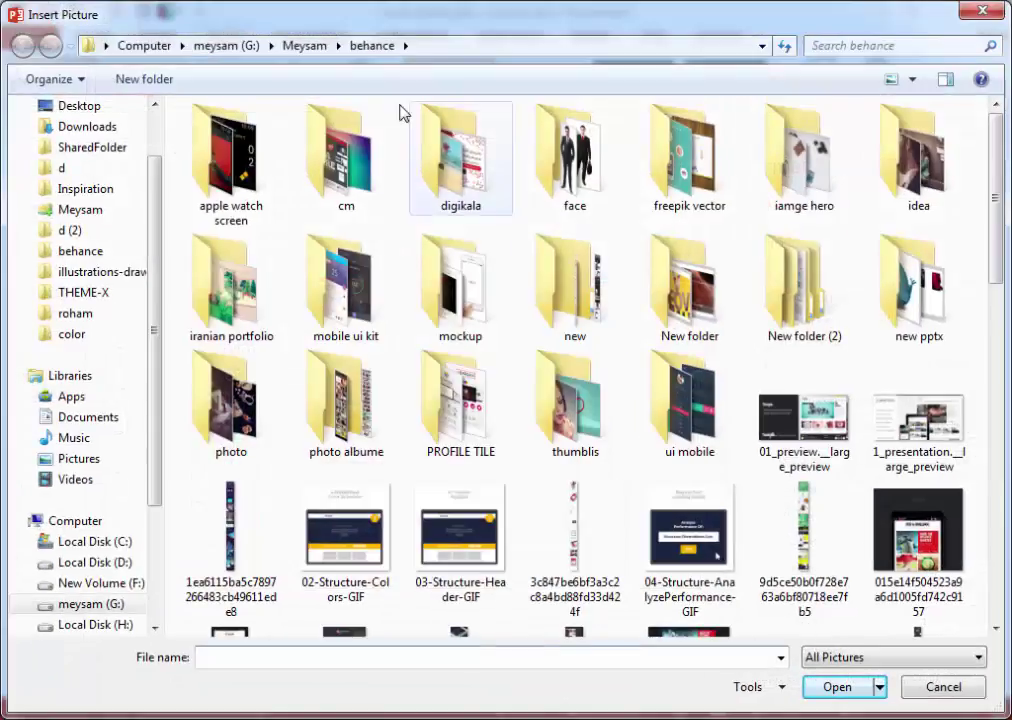
pyautogui.doubleClick(270, 377)
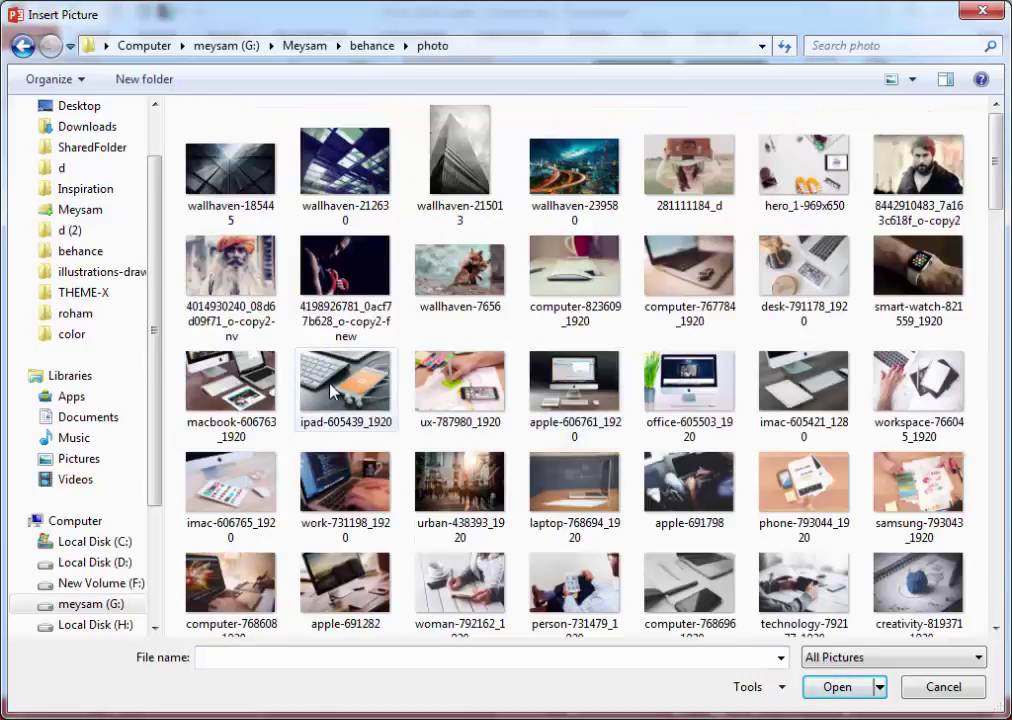
pyautogui.doubleClick(332, 390)
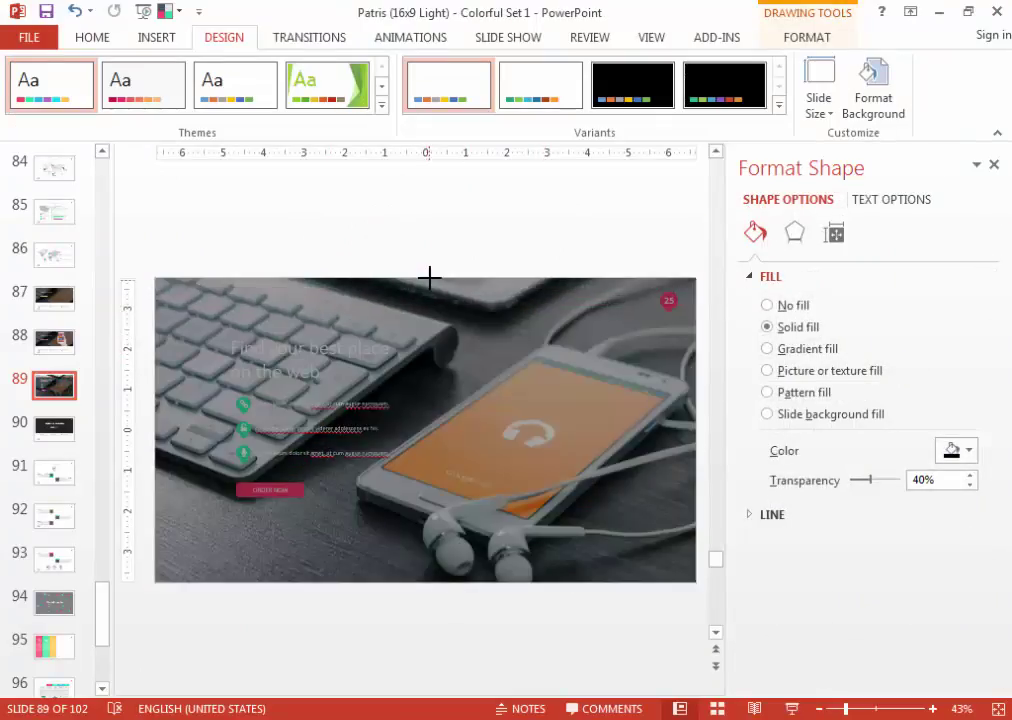
pyautogui.click(470, 250)
pyautogui.scroll(-1, 470, 246)
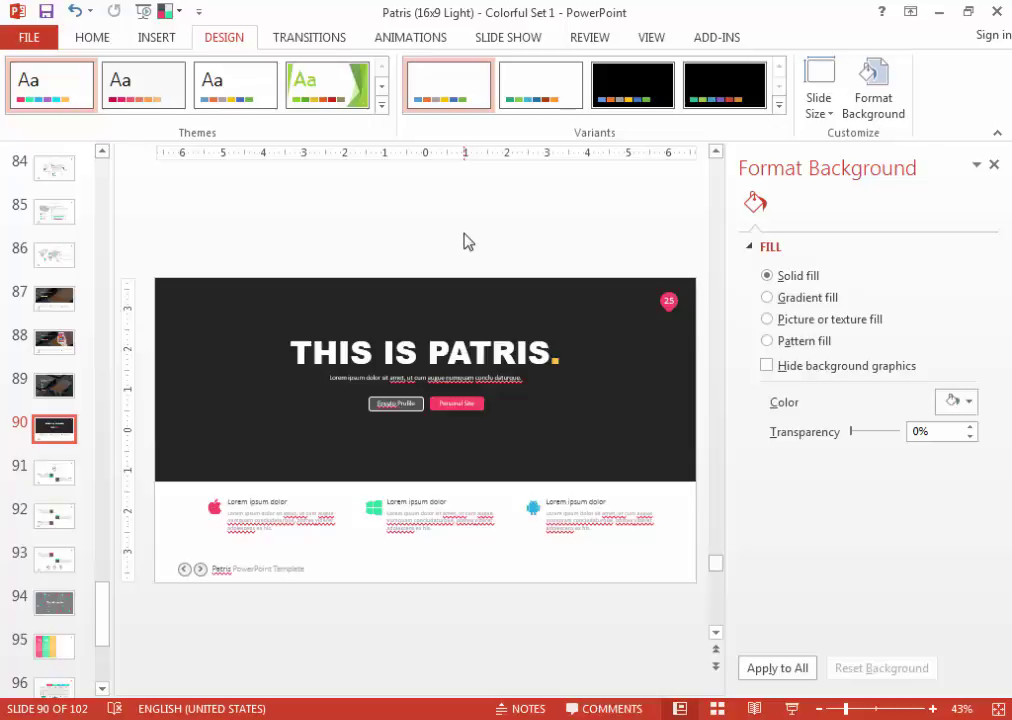
# Fill the dark title banner with the macbook-606763_1920 photo, tiled at 100% scale.
pyautogui.click(427, 280)
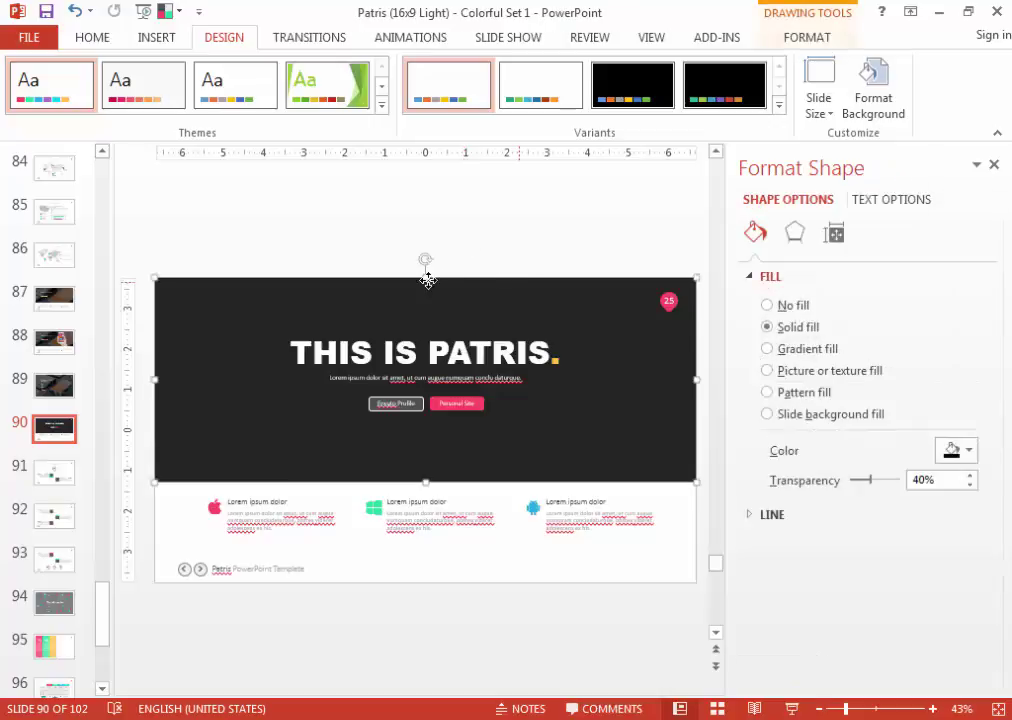
pyautogui.click(783, 371)
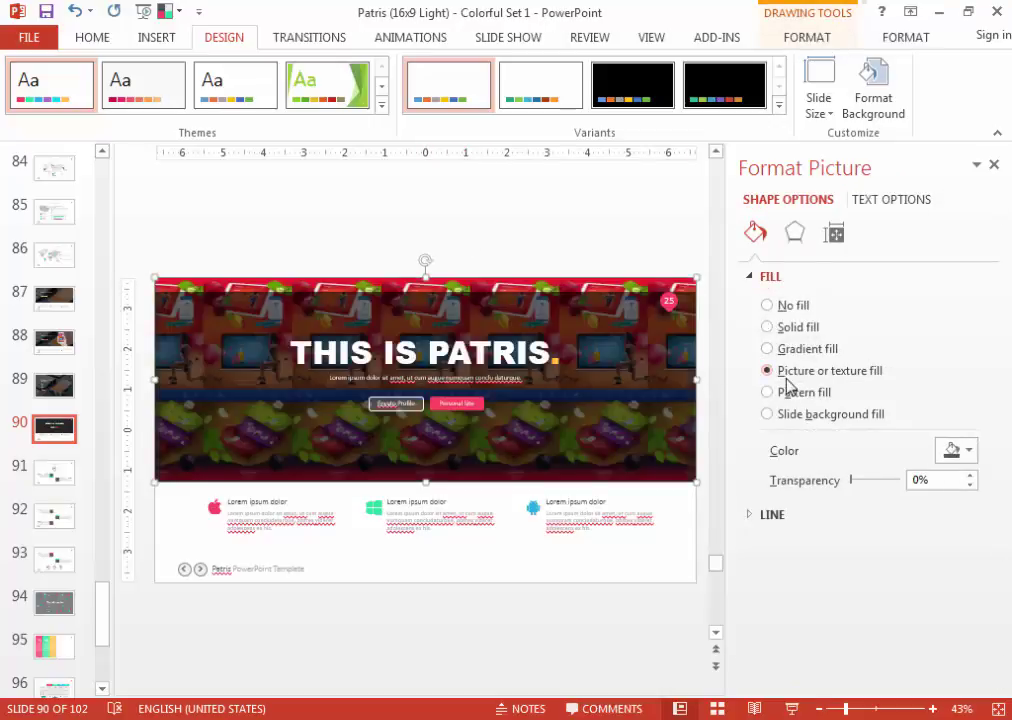
pyautogui.click(789, 478)
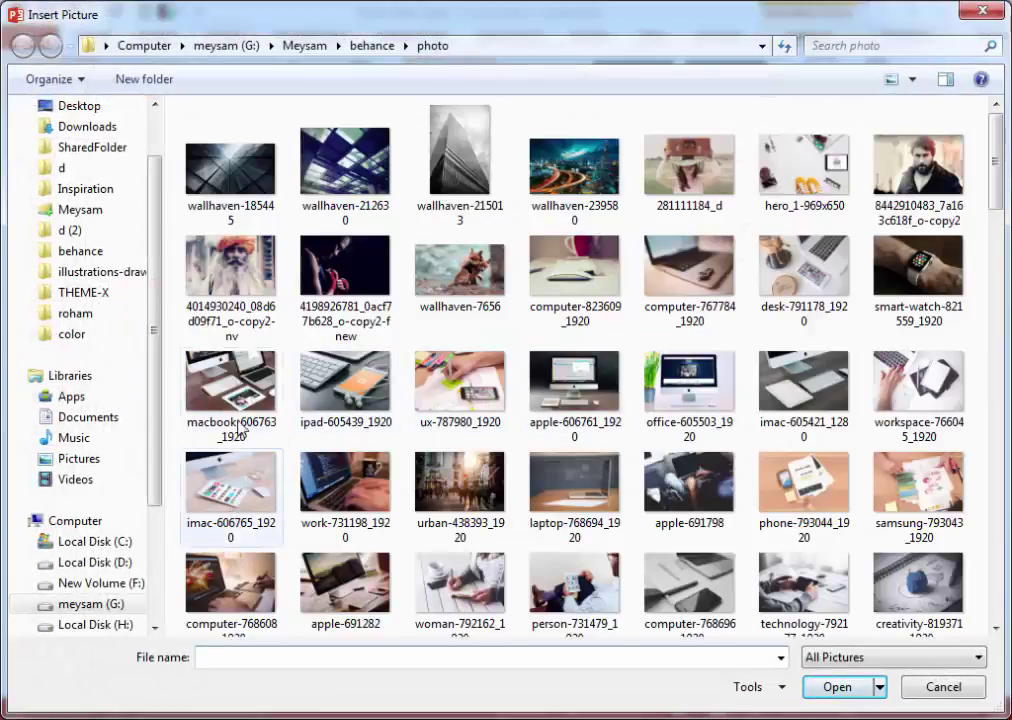
pyautogui.doubleClick(228, 385)
pyautogui.click(792, 560)
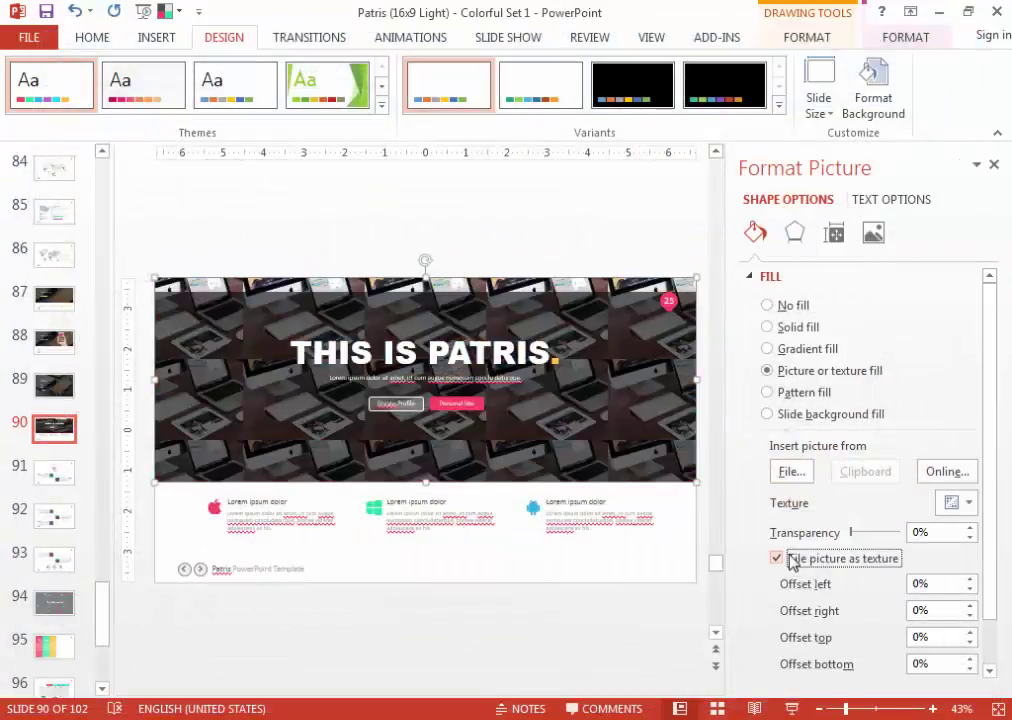
pyautogui.doubleClick(917, 637)
pyautogui.write('1')
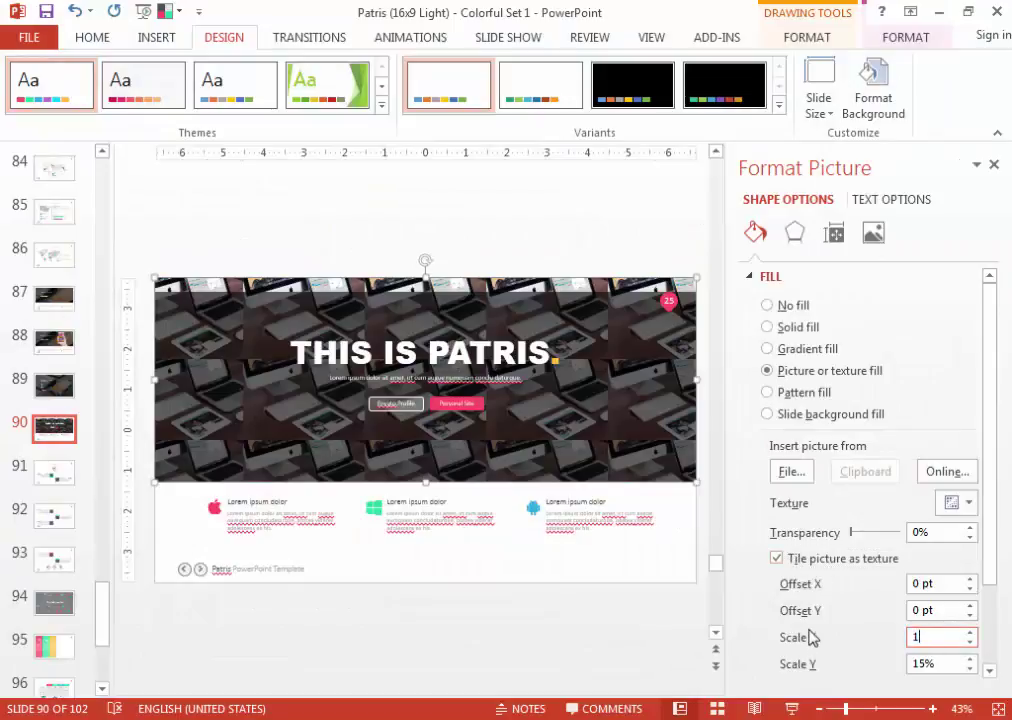
pyautogui.write('00')
pyautogui.press('Tab')
pyautogui.write('100')
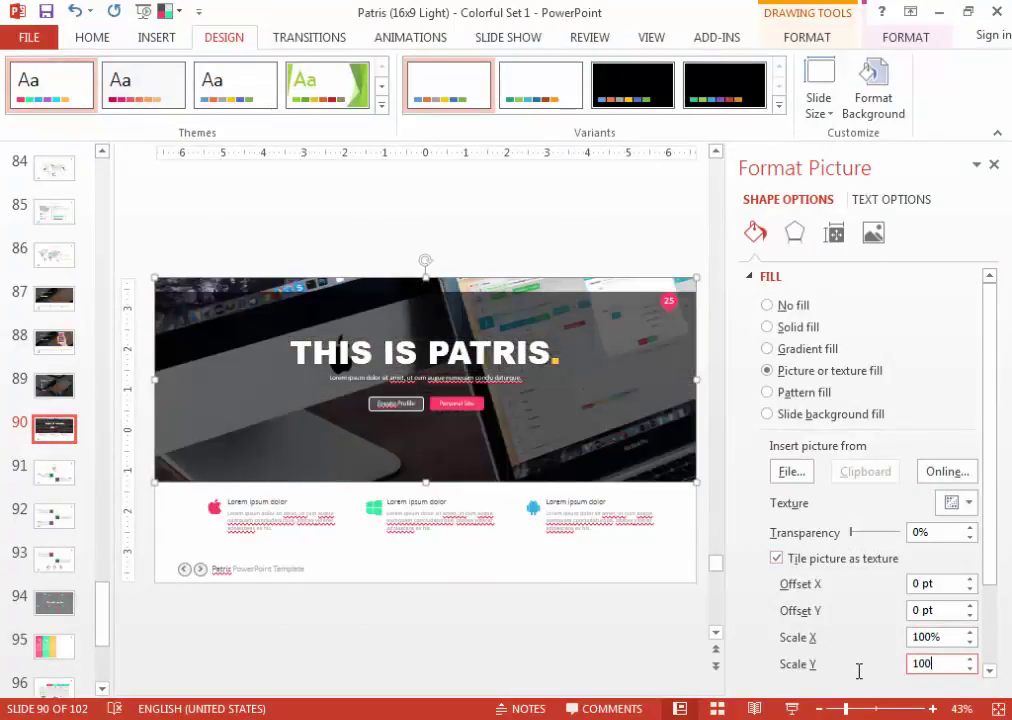
pyautogui.click(427, 288)
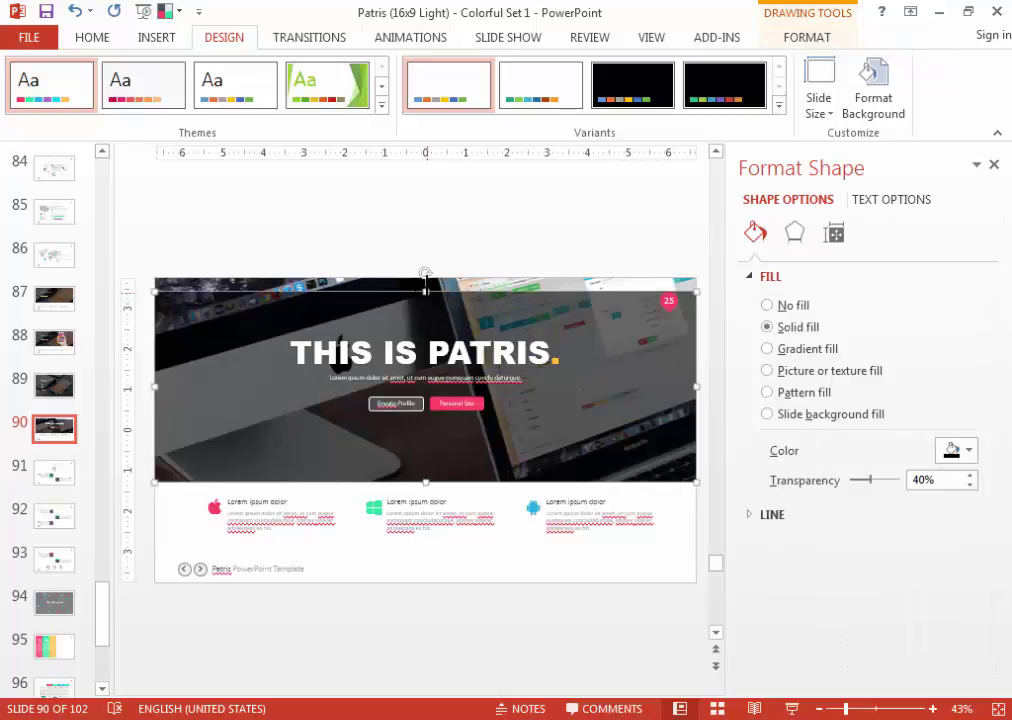
pyautogui.click(993, 164)
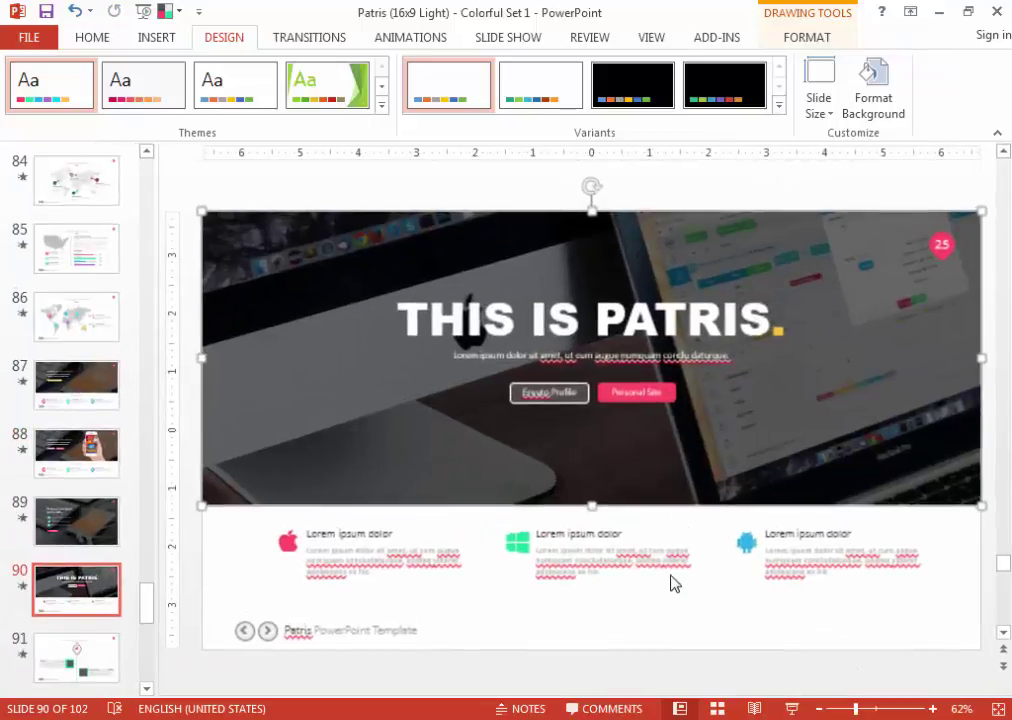
pyautogui.click(679, 624)
# Fill the green-framed square with the mug photo from the thumblis folder.
pyautogui.scroll(-1, 679, 624)
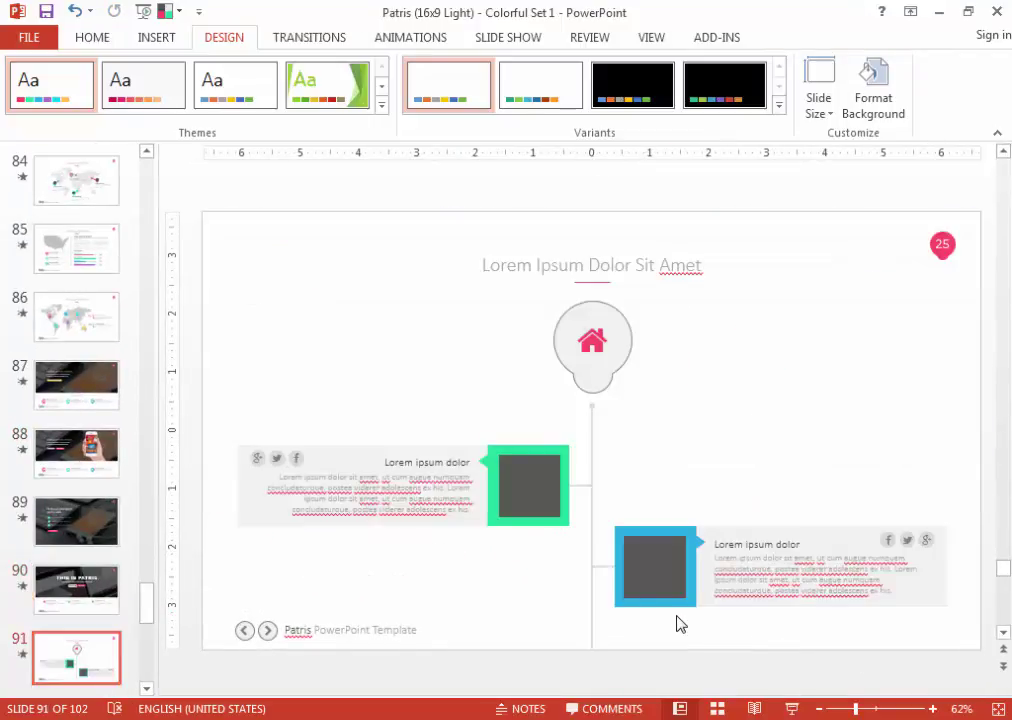
pyautogui.doubleClick(522, 467)
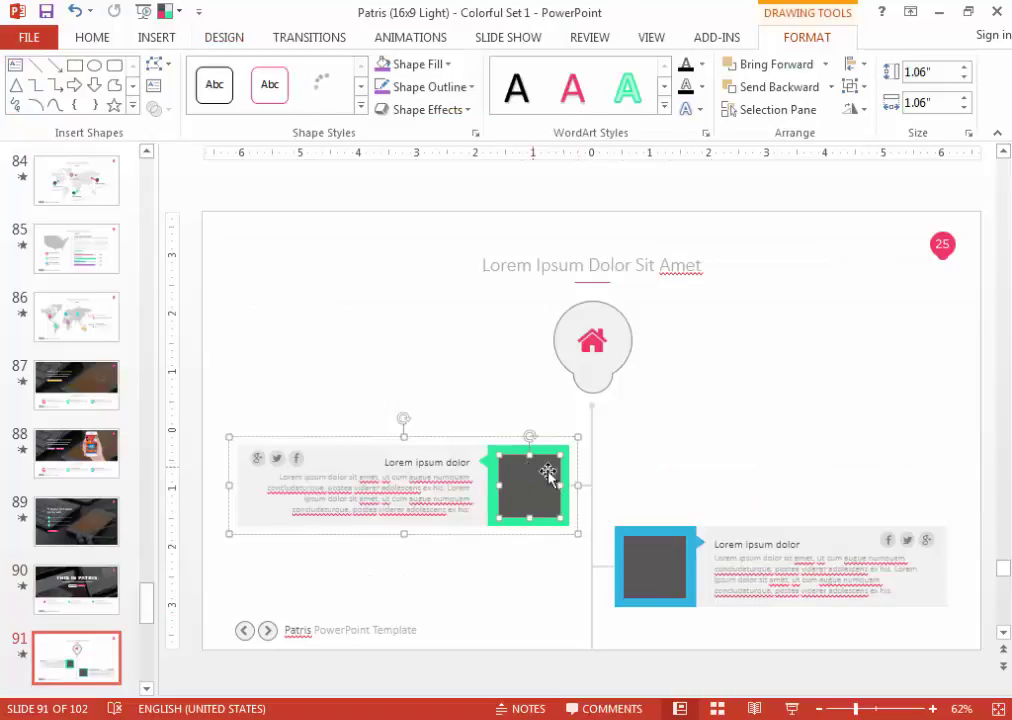
pyautogui.scroll(4, 566, 518)
pyautogui.click(418, 64)
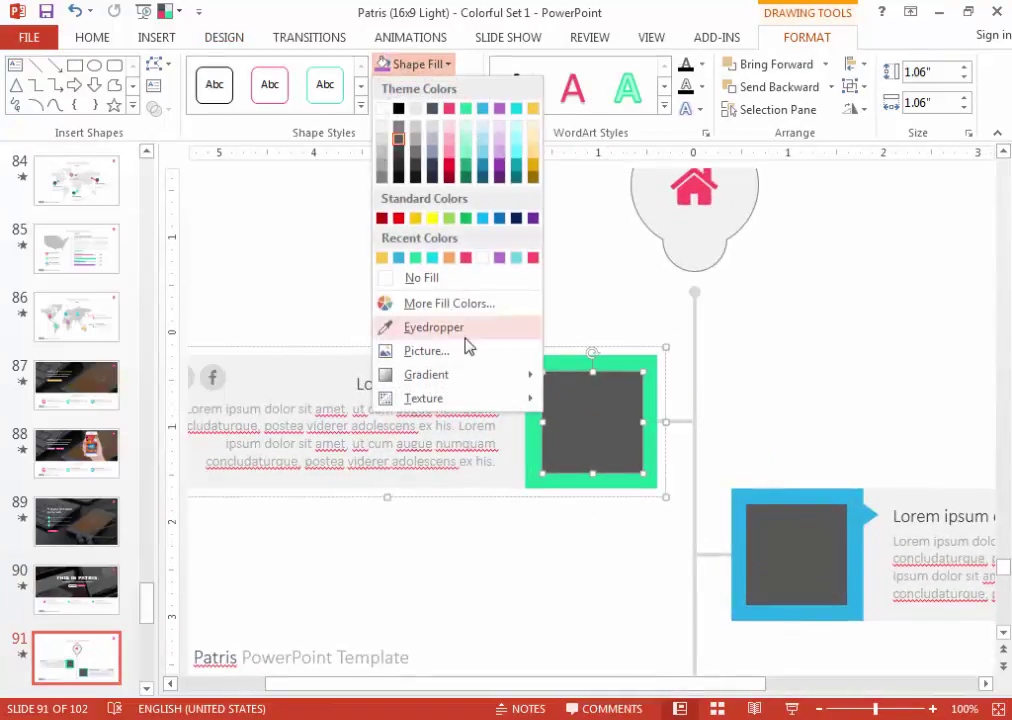
pyautogui.click(465, 350)
pyautogui.click(506, 413)
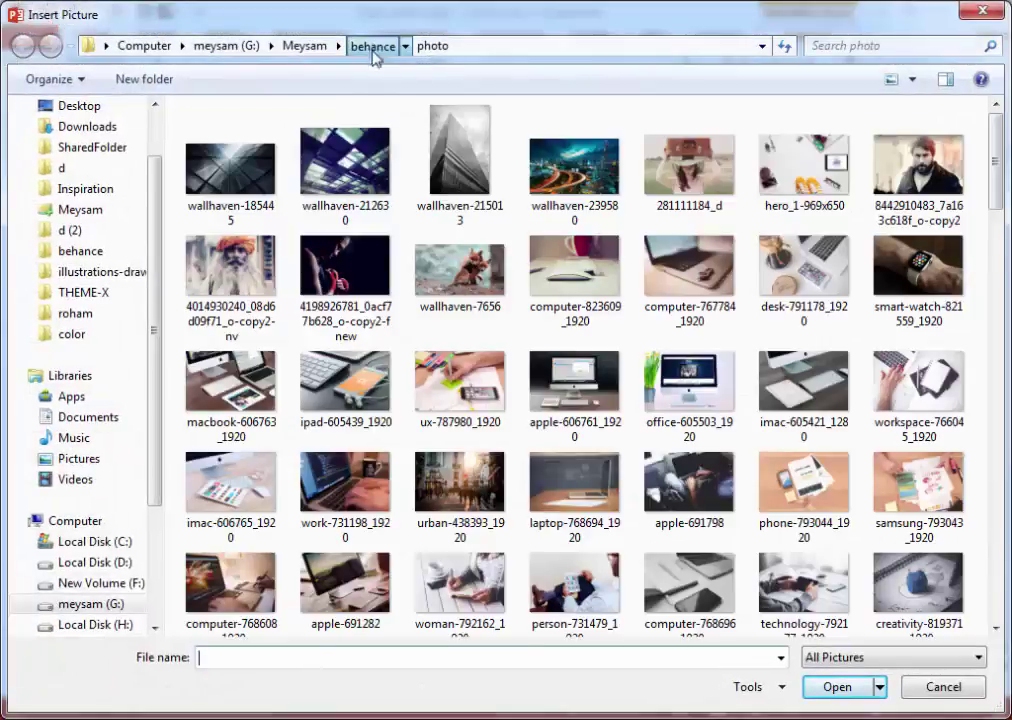
pyautogui.click(372, 46)
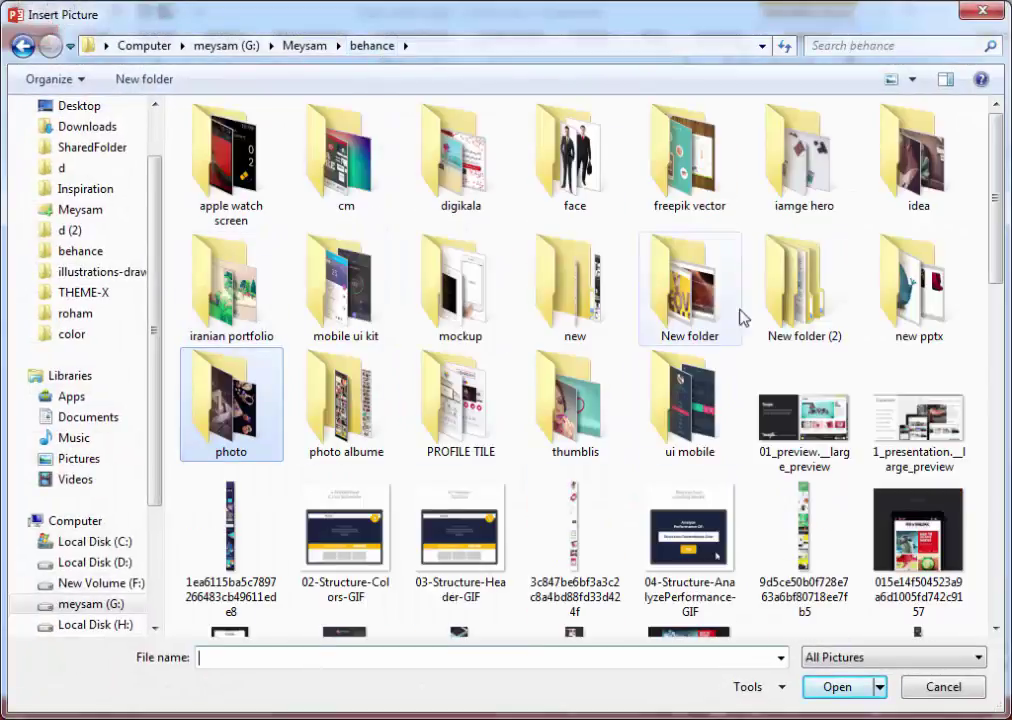
pyautogui.doubleClick(540, 400)
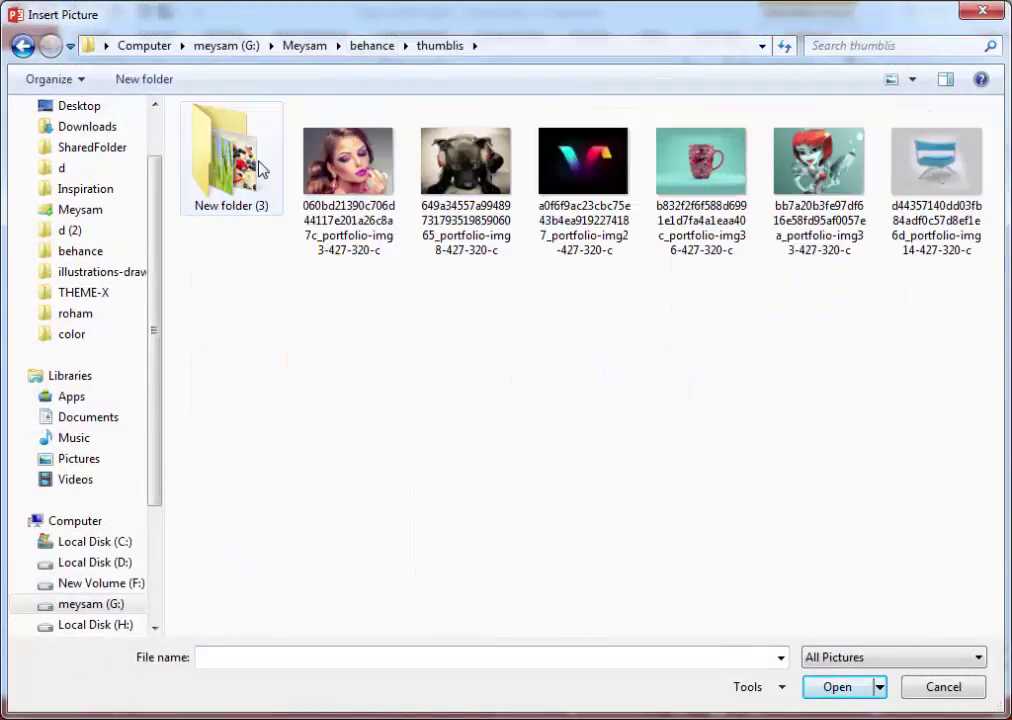
pyautogui.doubleClick(705, 160)
pyautogui.click(578, 542)
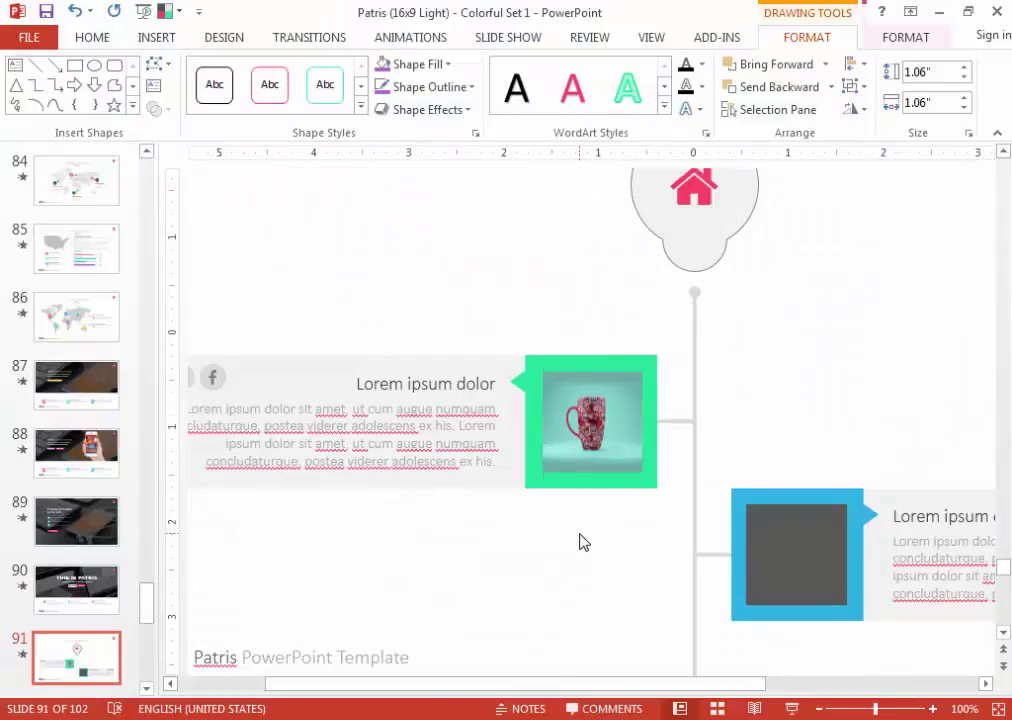
# Fill the blue-framed square with the cartoon-character picture.
pyautogui.click(759, 560)
pyautogui.click(420, 64)
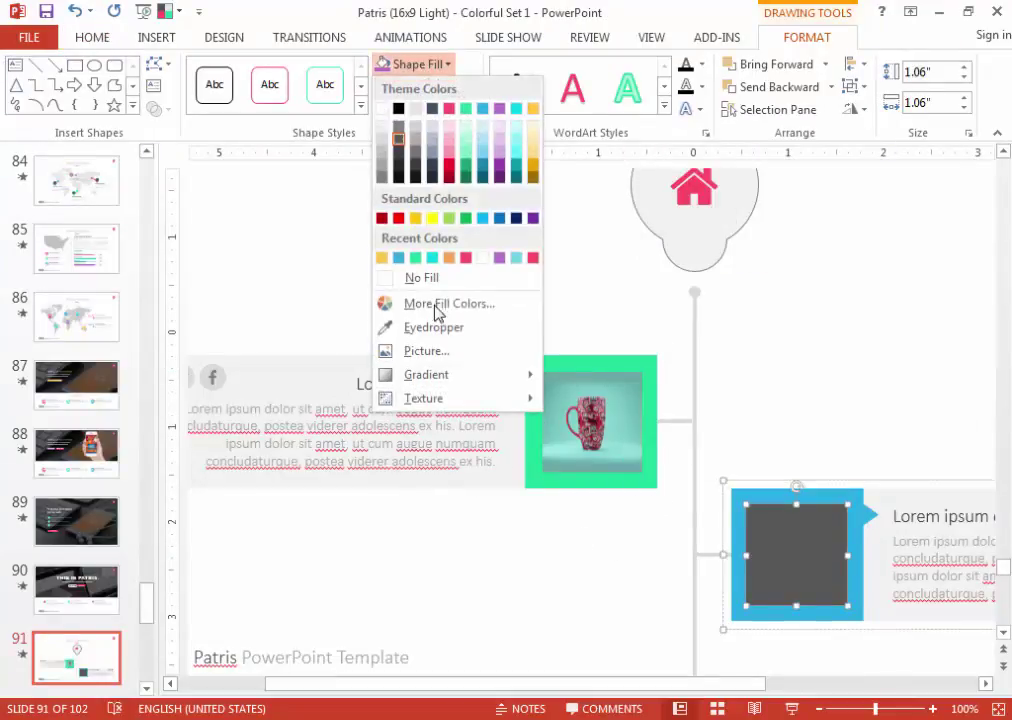
pyautogui.click(440, 354)
pyautogui.click(503, 413)
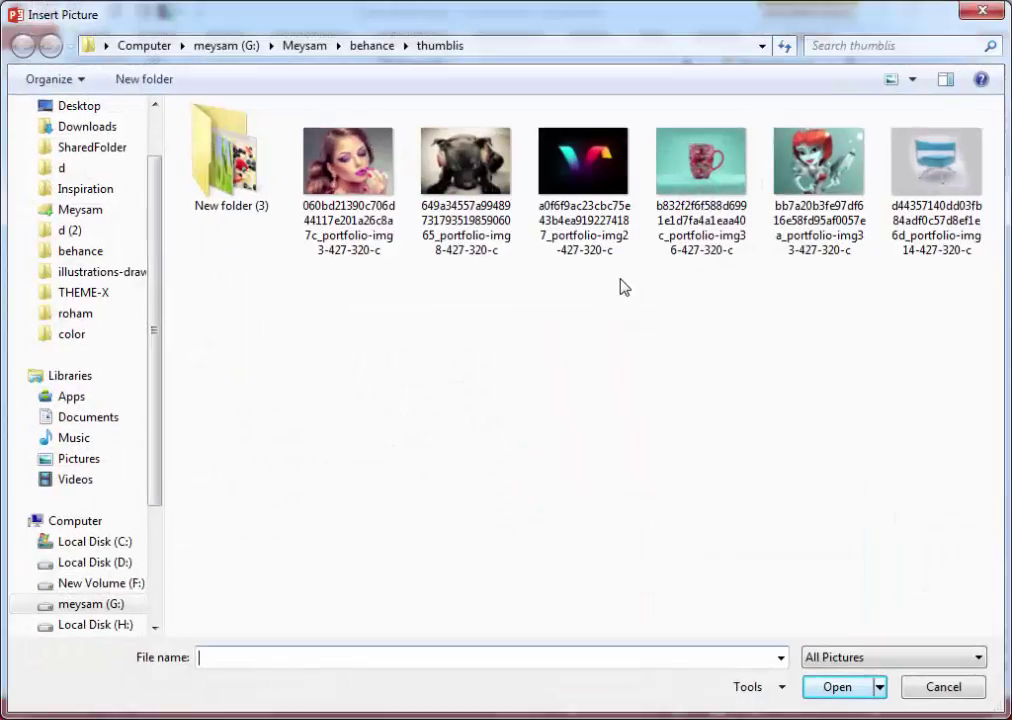
pyautogui.doubleClick(824, 162)
# On slide 94, shorten the grey image covering the slide from its top edge.
pyautogui.keyDown('ctrl'); pyautogui.scroll(-2, 570, 578); pyautogui.keyUp('ctrl')
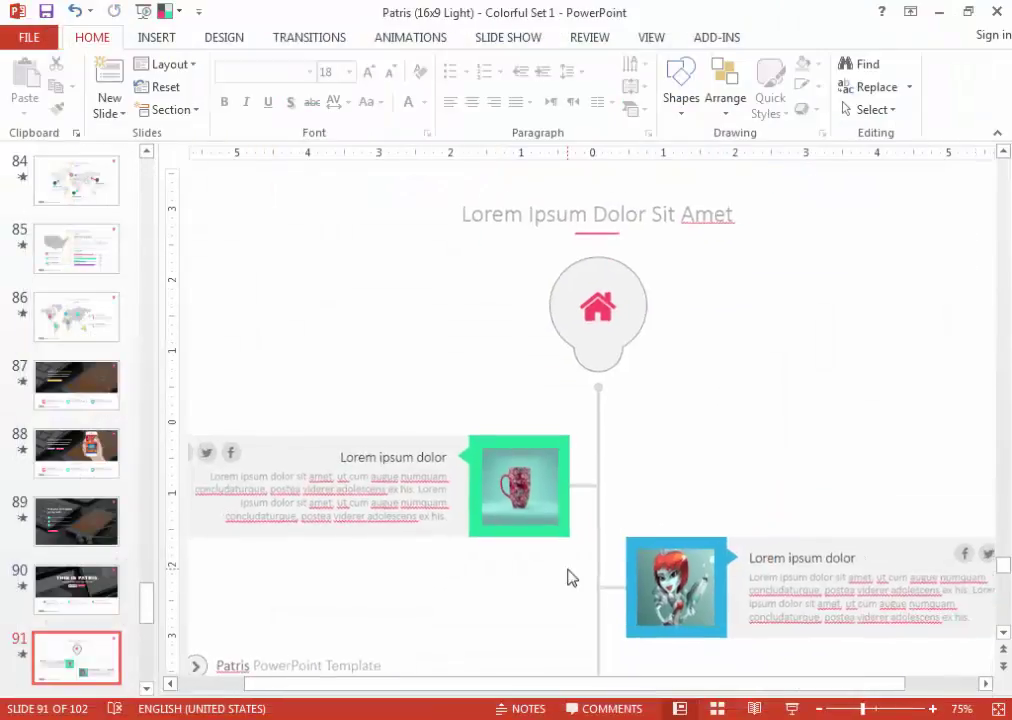
pyautogui.keyDown('ctrl'); pyautogui.scroll(-1, 570, 578); pyautogui.keyUp('ctrl')
pyautogui.keyDown('ctrl'); pyautogui.scroll(-1, 570, 578); pyautogui.keyUp('ctrl')
pyautogui.scroll(-2, 570, 578)
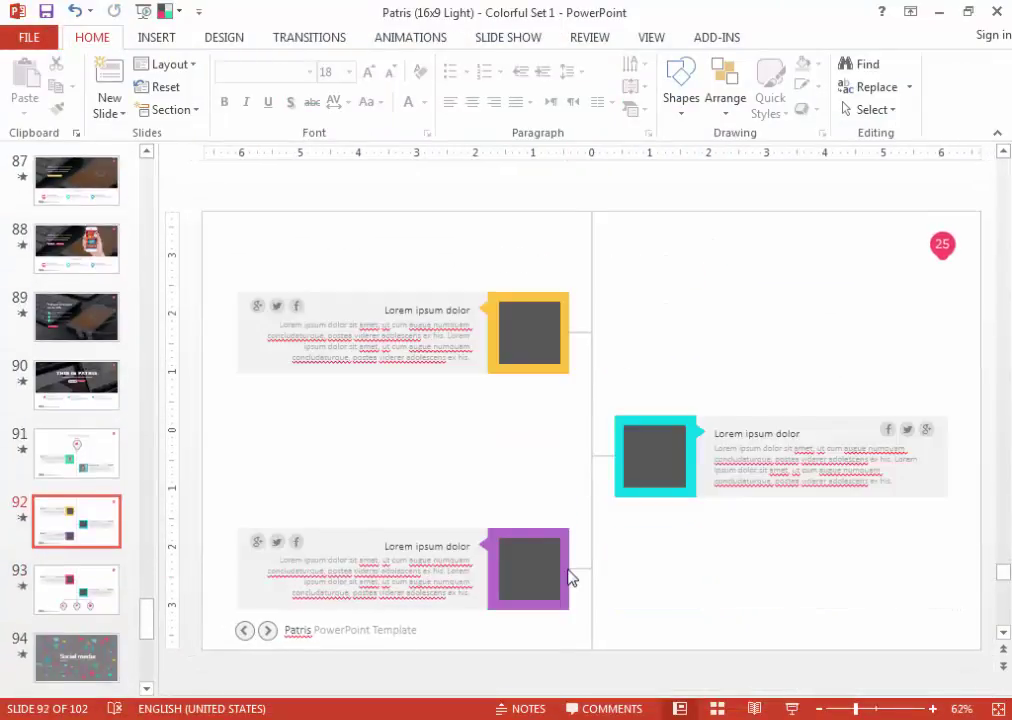
pyautogui.scroll(-1, 542, 497)
pyautogui.scroll(-1, 590, 506)
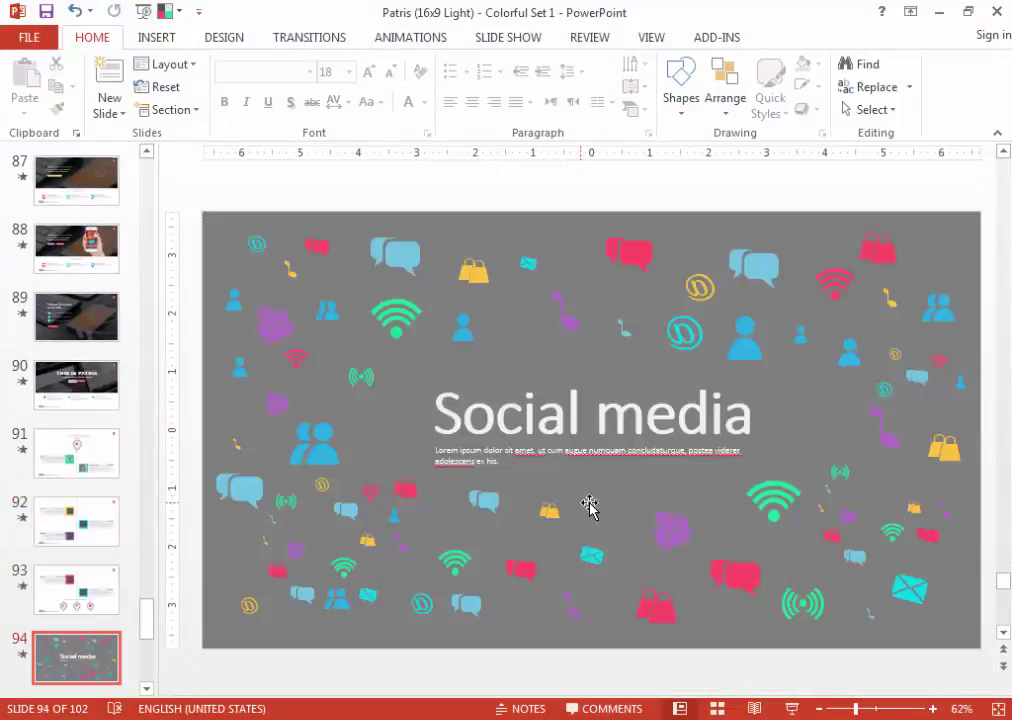
pyautogui.click(576, 224)
pyautogui.moveTo(591, 209); pyautogui.dragTo(589, 231)
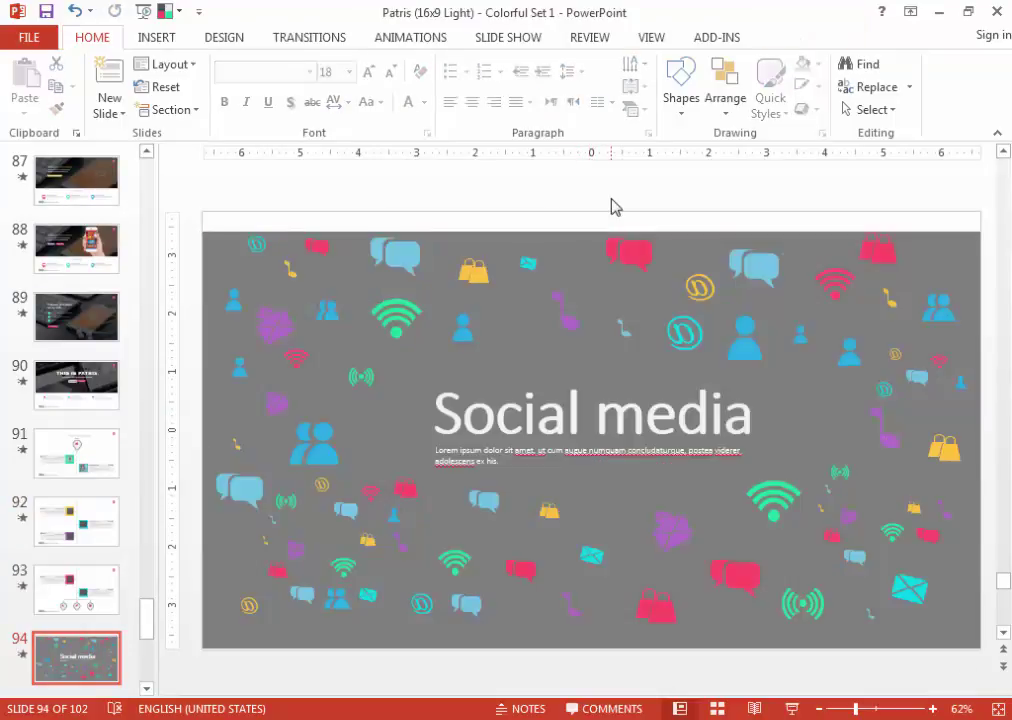
# Set the slide background to the typing-849807_1920 photo from the photo folder.
pyautogui.click(224, 37)
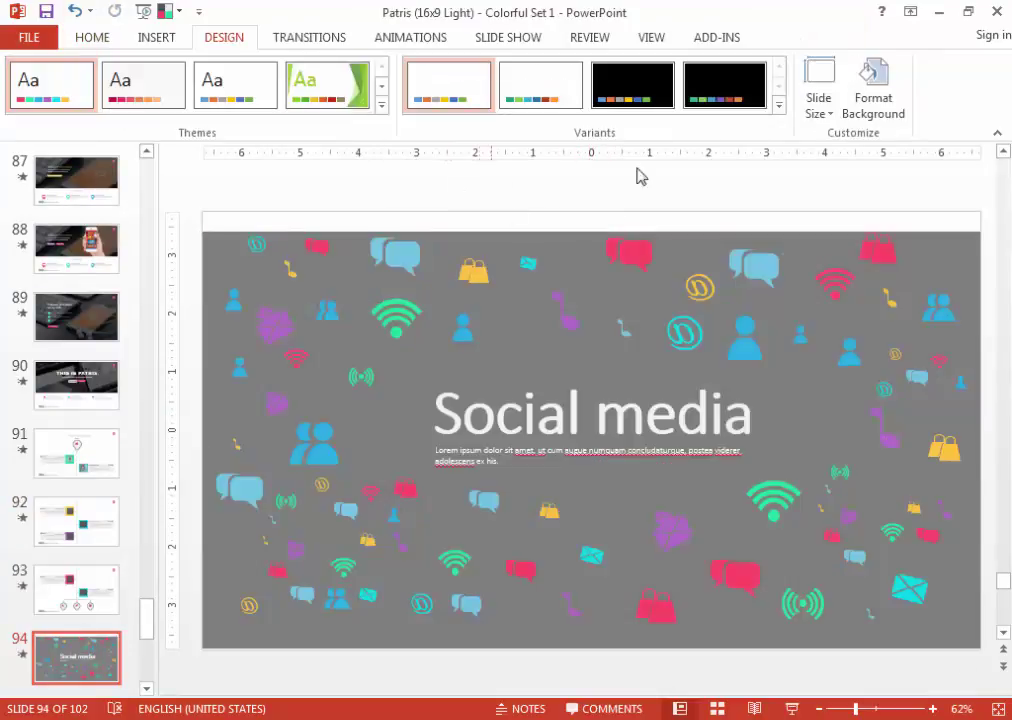
pyautogui.click(864, 86)
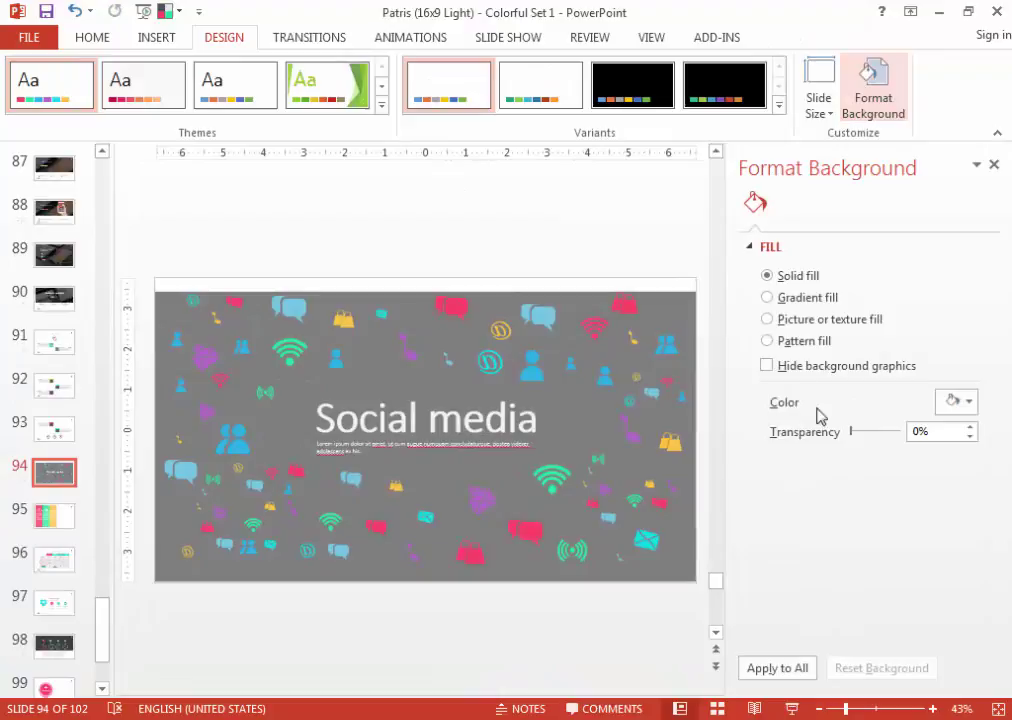
pyautogui.click(803, 320)
pyautogui.click(800, 424)
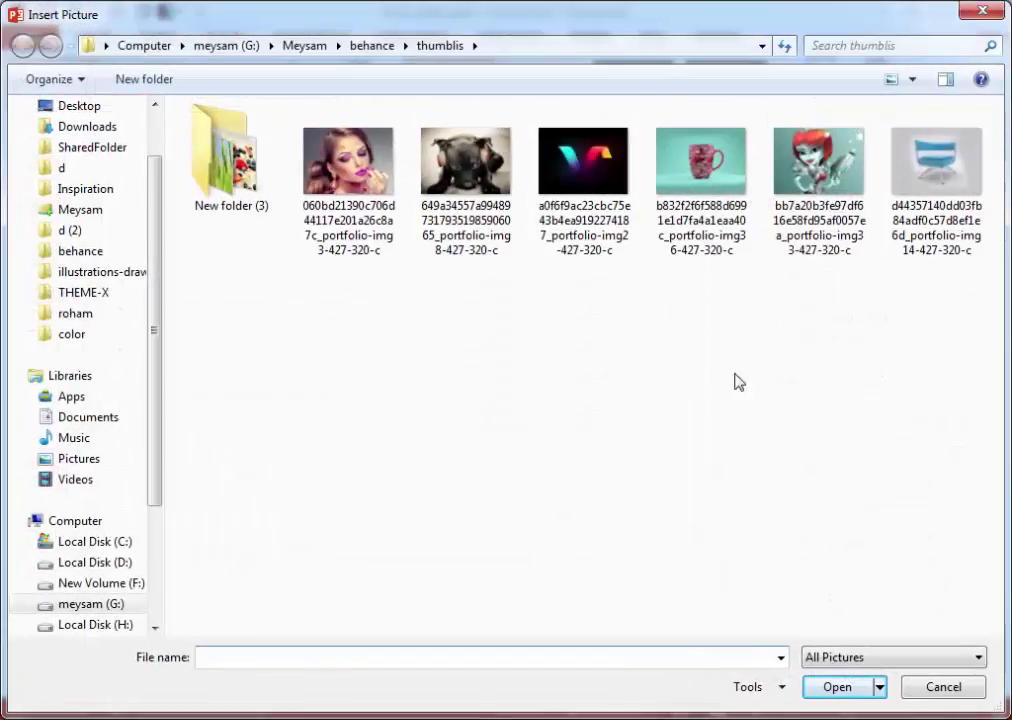
pyautogui.click(372, 45)
pyautogui.doubleClick(422, 525)
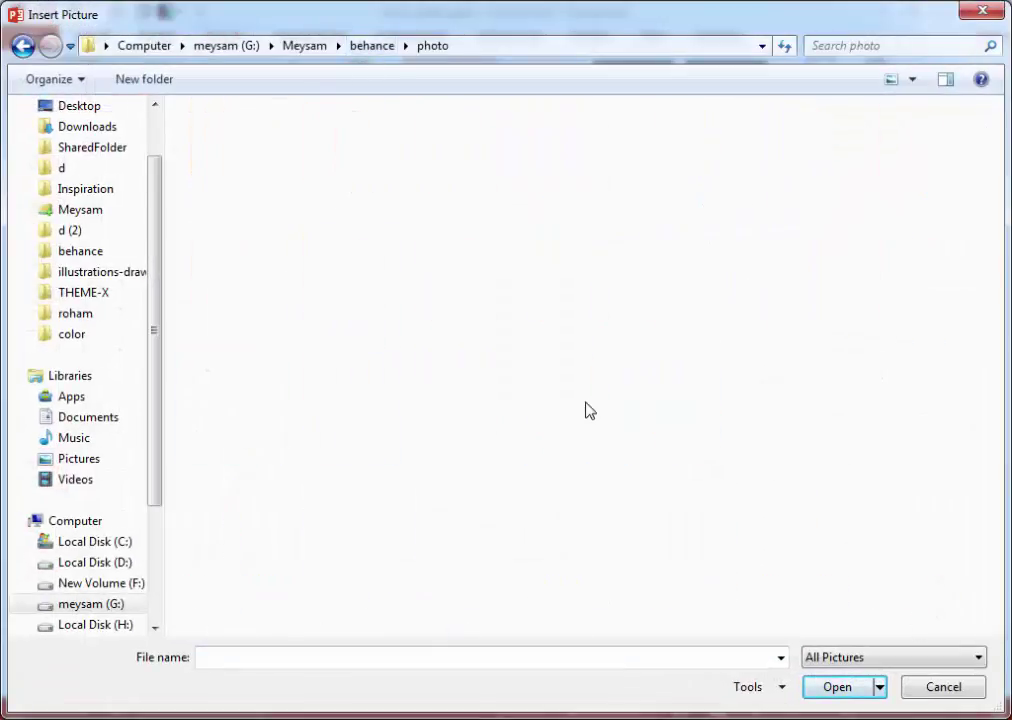
pyautogui.click(589, 405)
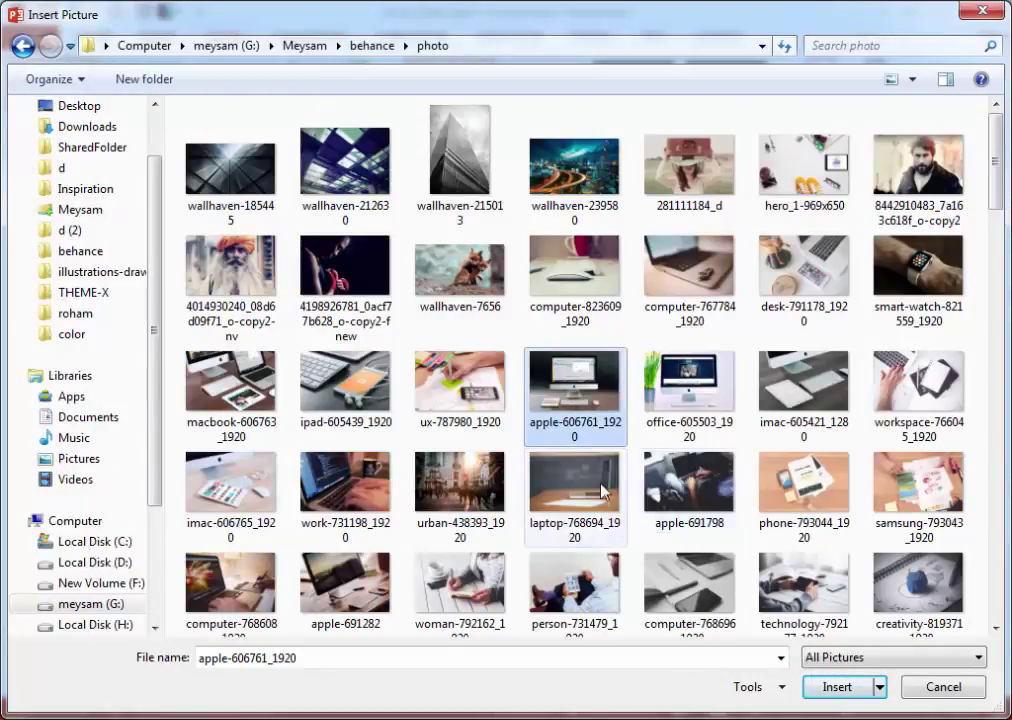
pyautogui.click(455, 485)
pyautogui.scroll(-3, 480, 490)
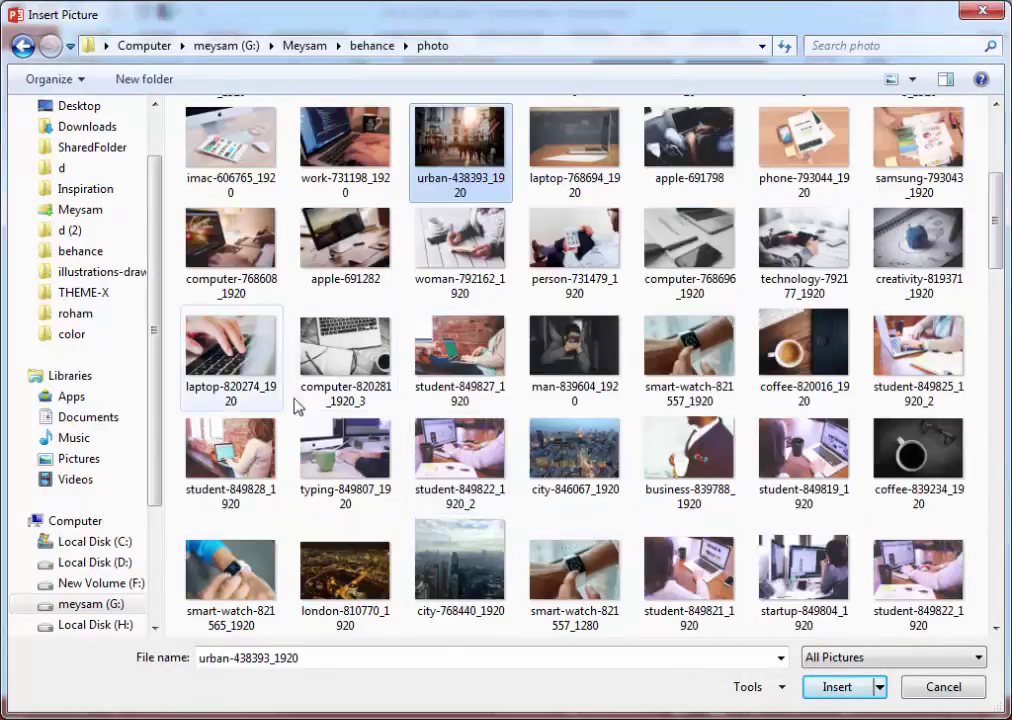
pyautogui.click(355, 463)
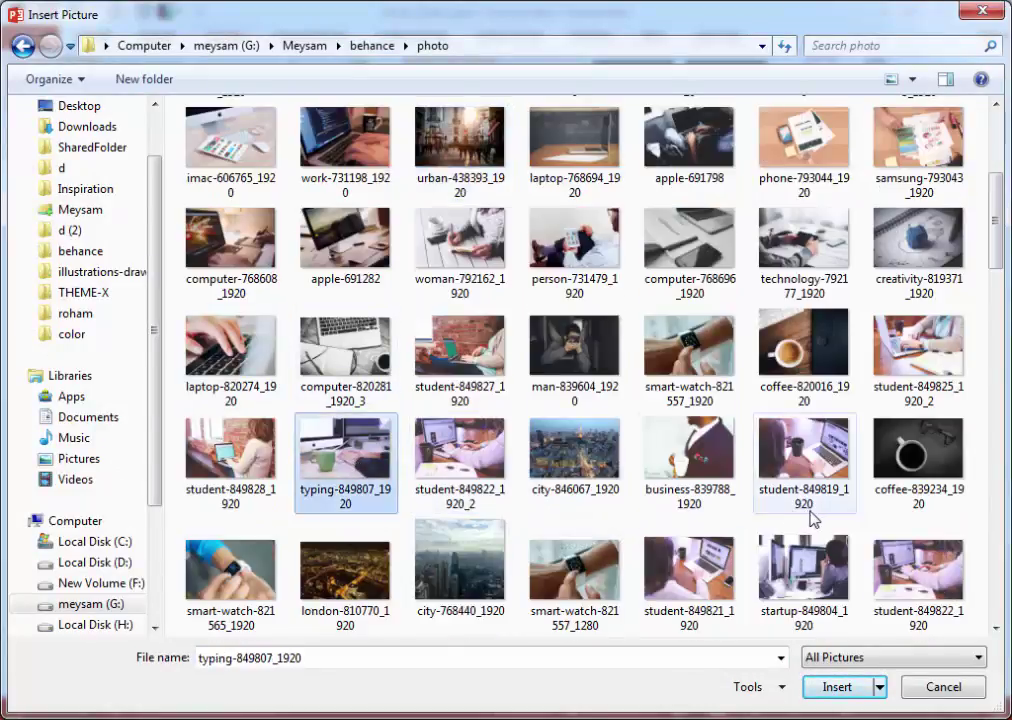
pyautogui.scroll(-4, 811, 515)
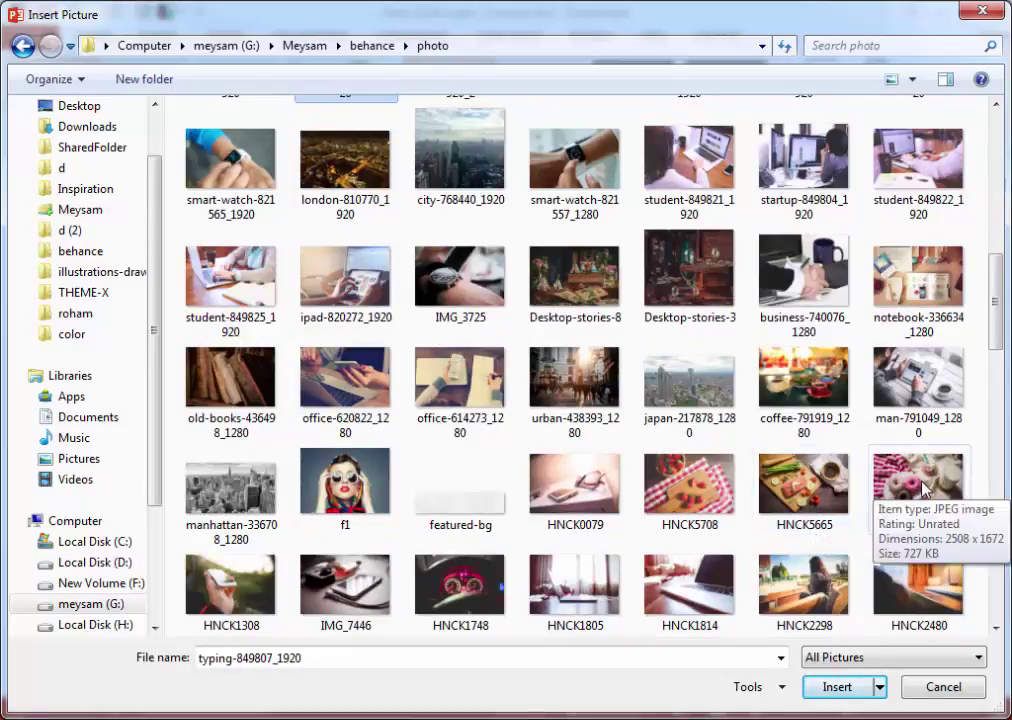
pyautogui.press('Return')
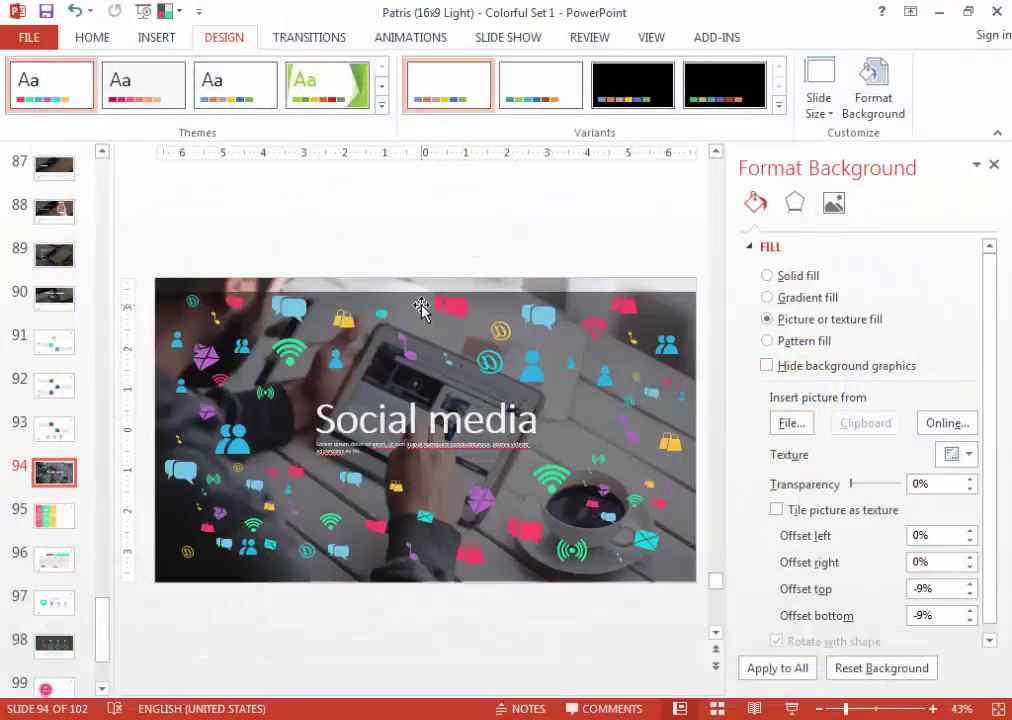
# Check the overlay above the new background and move on to slide 95.
pyautogui.click(410, 295)
pyautogui.click(428, 278)
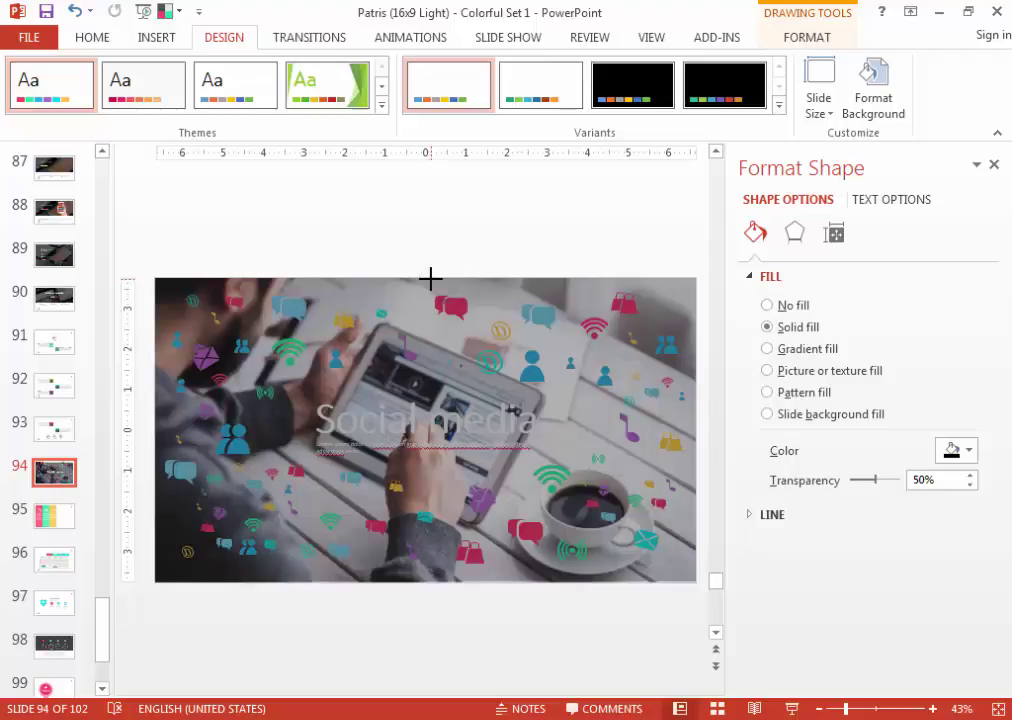
pyautogui.click(497, 250)
pyautogui.scroll(-1, 500, 252)
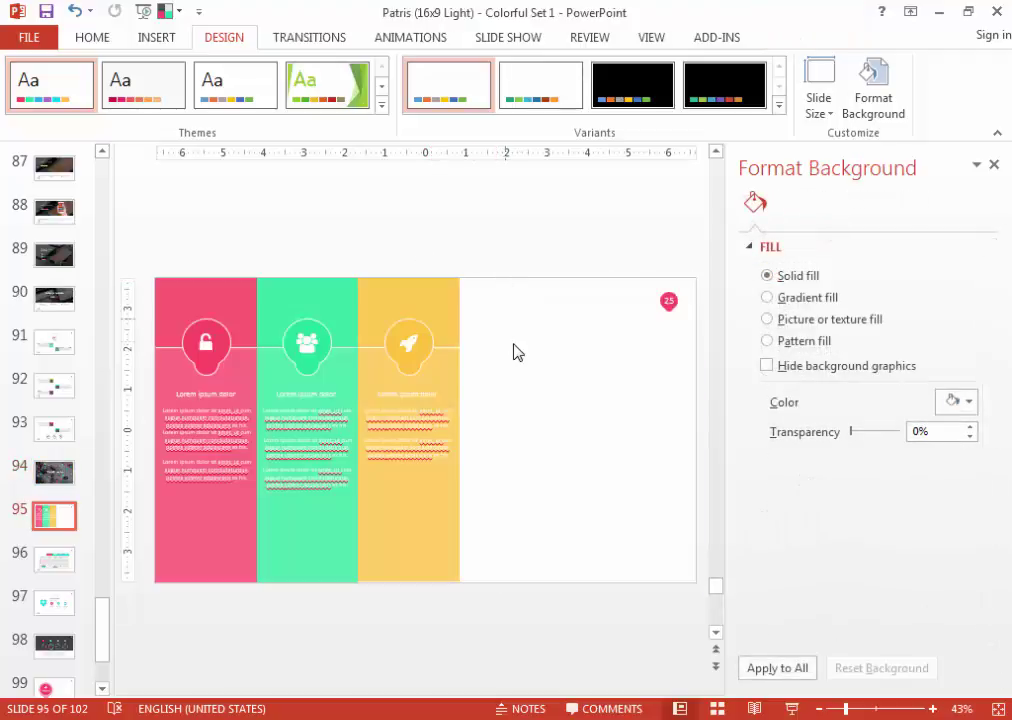
# Use the HNCK4005-1300x867 photo as slide 95's picture background behind the coloured columns.
pyautogui.moveTo(513, 347); pyautogui.dragTo(571, 460)
pyautogui.click(811, 323)
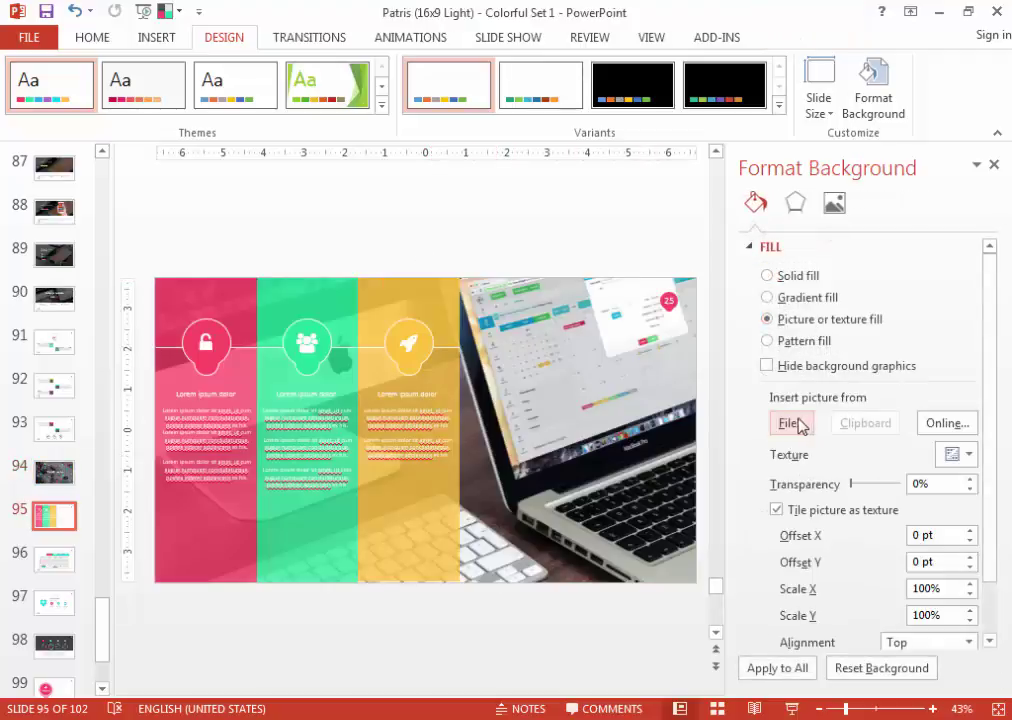
pyautogui.click(792, 422)
pyautogui.click(556, 390)
pyautogui.scroll(-5, 556, 390)
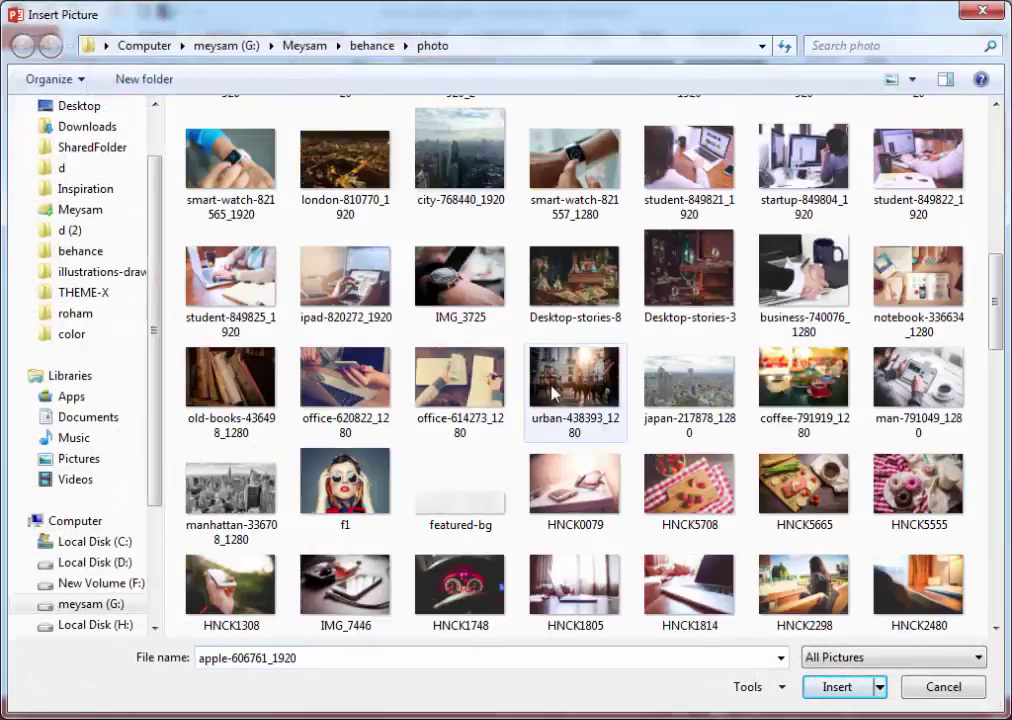
pyautogui.scroll(-5, 556, 390)
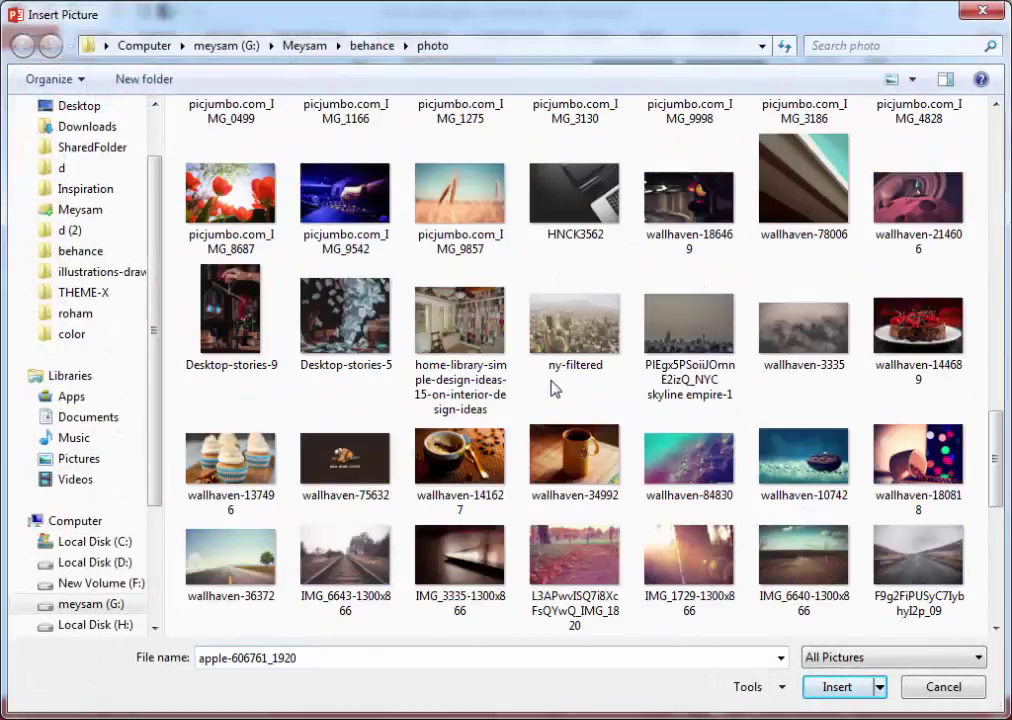
pyautogui.click(345, 555)
pyautogui.scroll(-3, 553, 582)
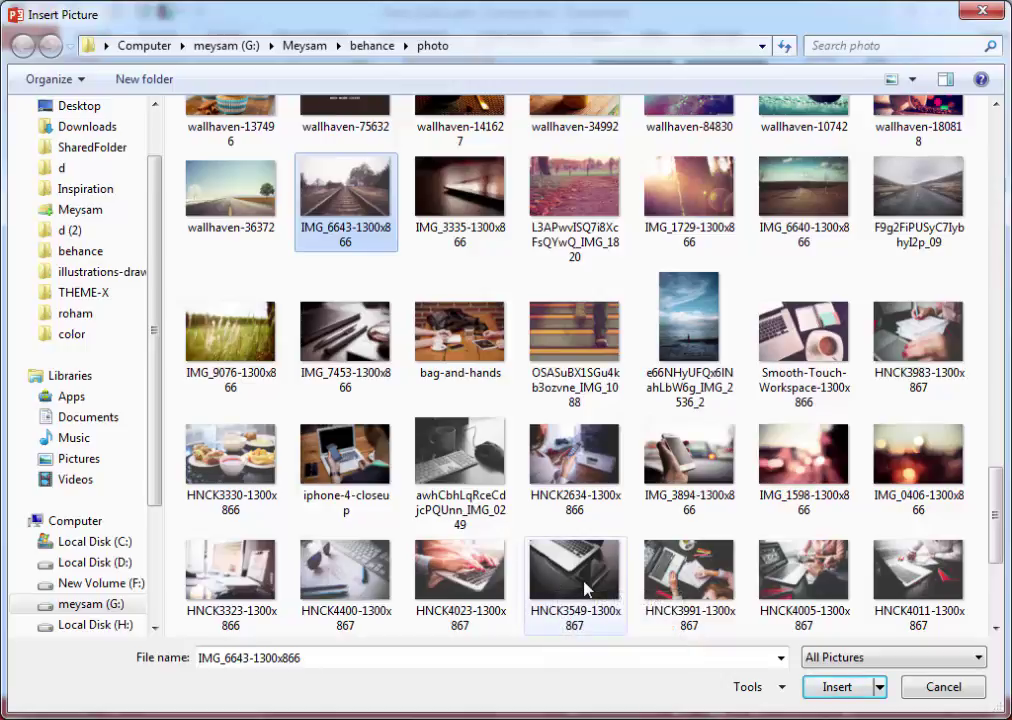
pyautogui.doubleClick(803, 570)
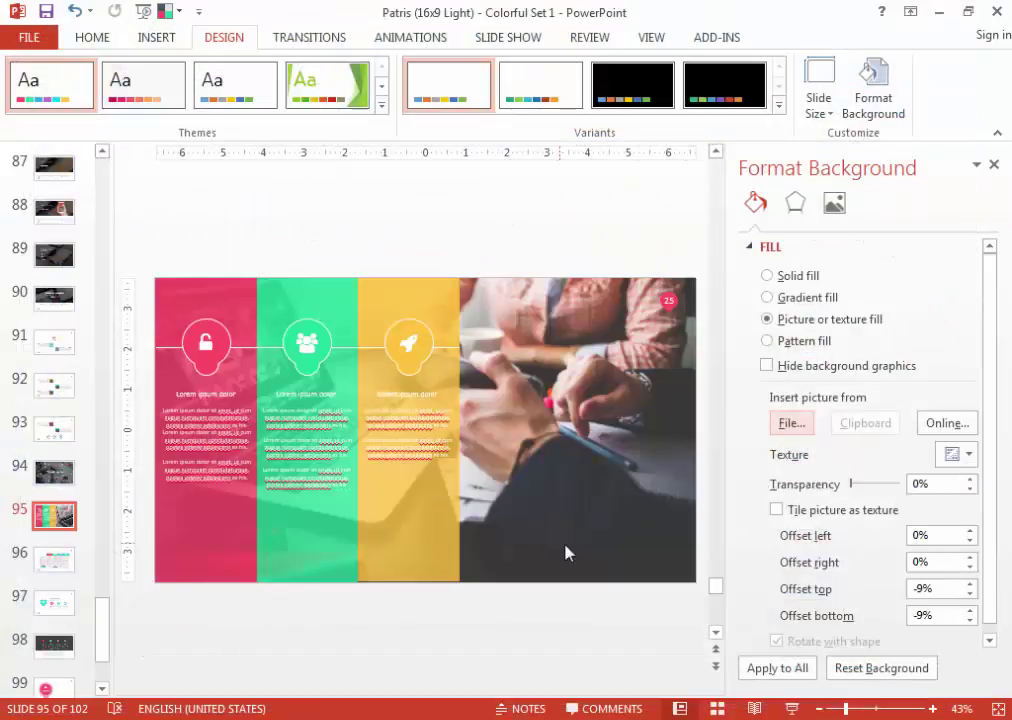
pyautogui.scroll(-1, 528, 530)
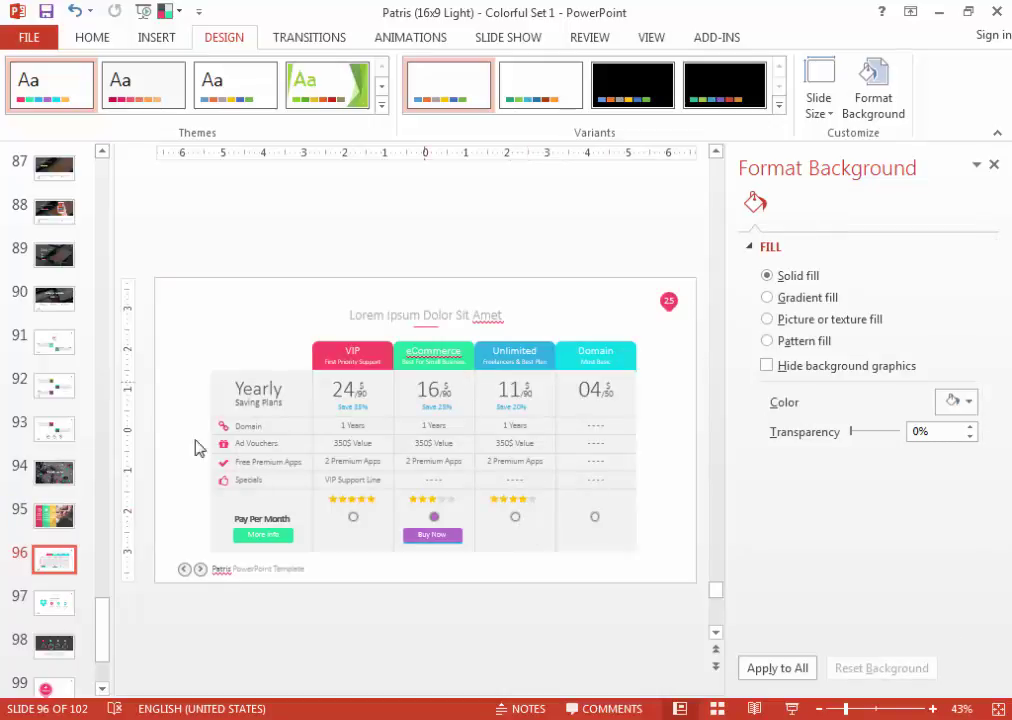
# Close the background pane and select the dark top panel on slide 98.
pyautogui.click(994, 165)
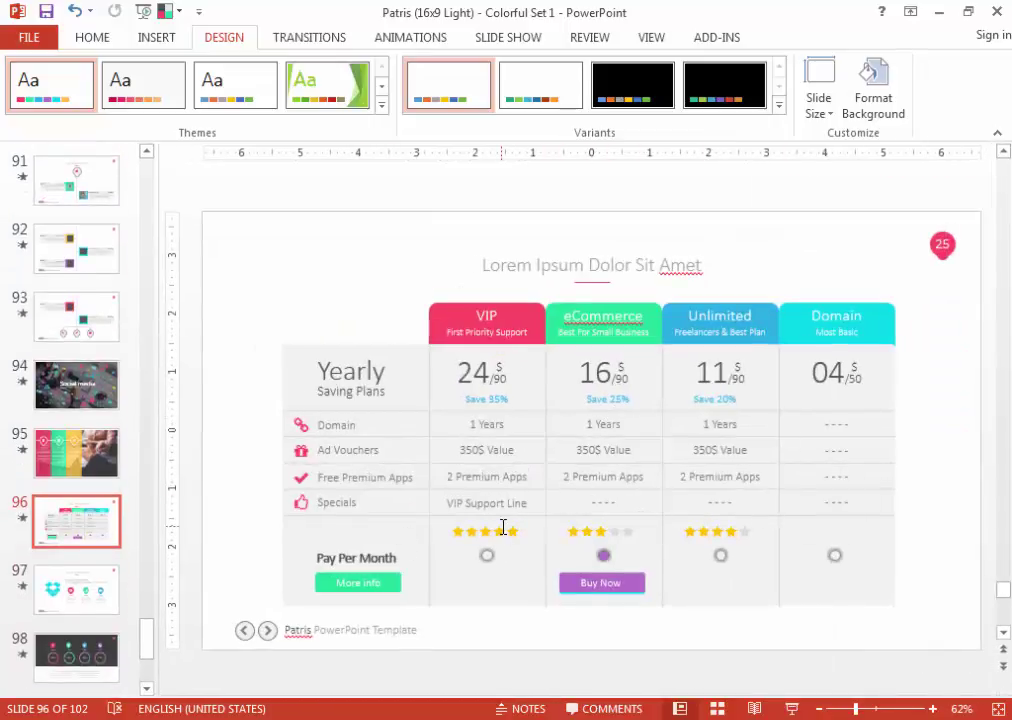
pyautogui.scroll(-1, 503, 528)
pyautogui.scroll(-1, 591, 506)
pyautogui.click(587, 237)
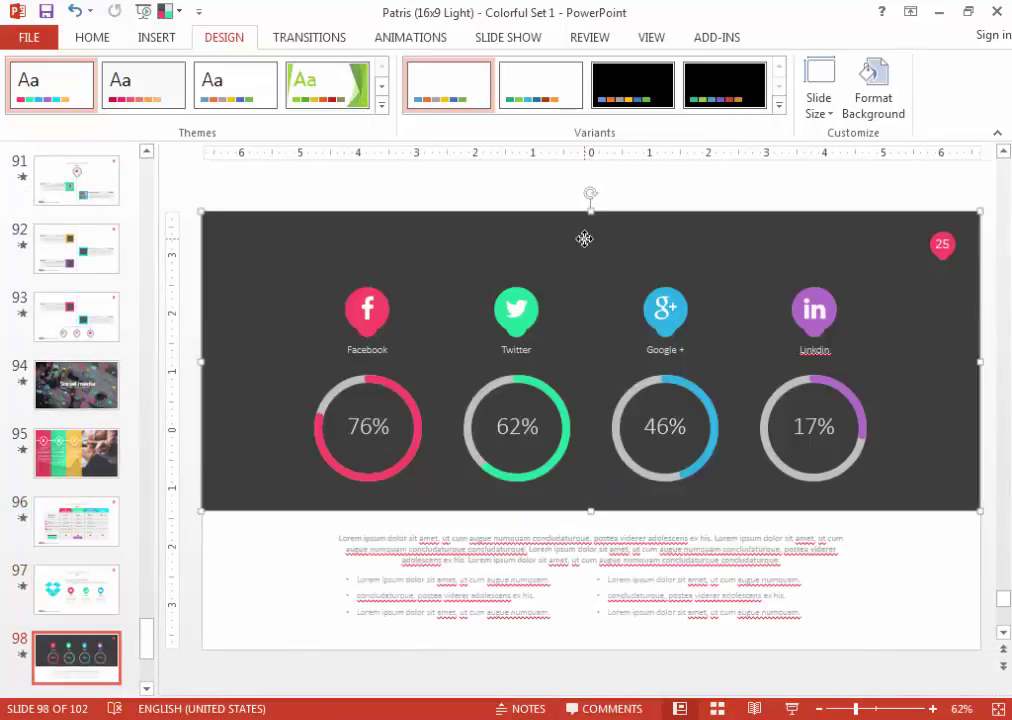
pyautogui.moveTo(590, 198); pyautogui.dragTo(614, 231)
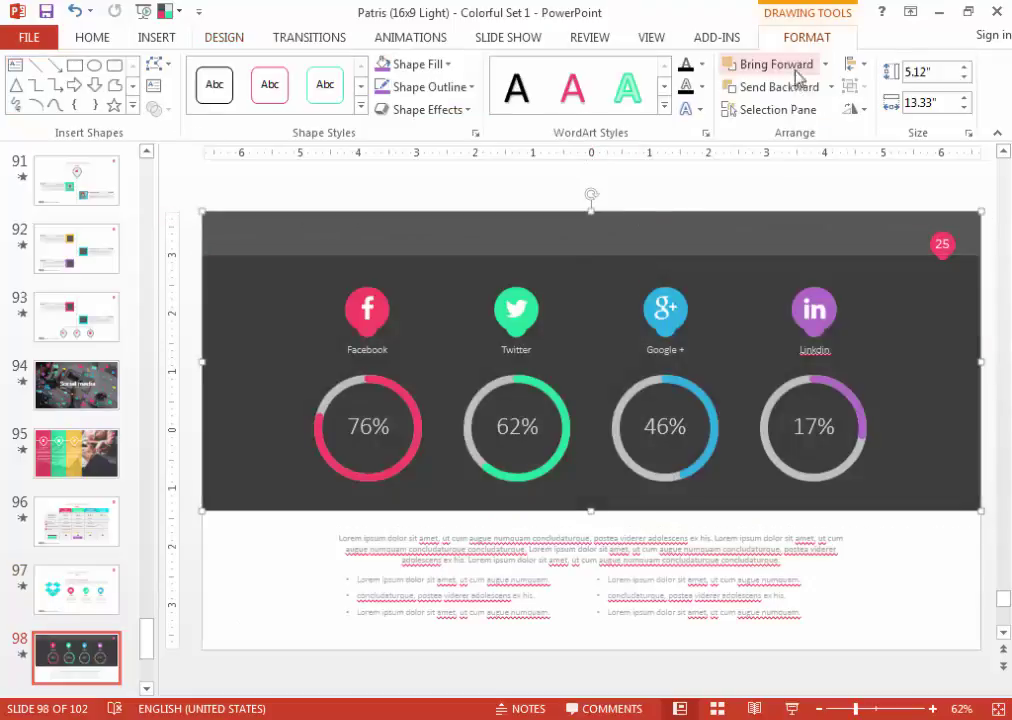
# Fill the panel with the work-731198_1920 laptop photo.
pyautogui.click(405, 37)
pyautogui.click(806, 37)
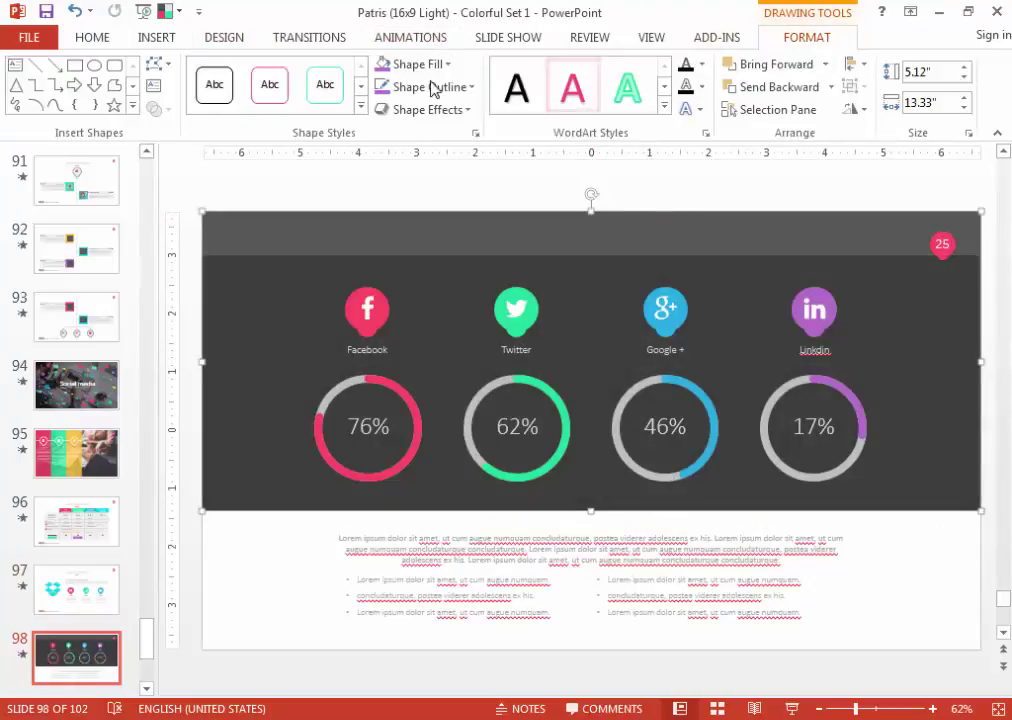
pyautogui.click(412, 64)
pyautogui.click(458, 352)
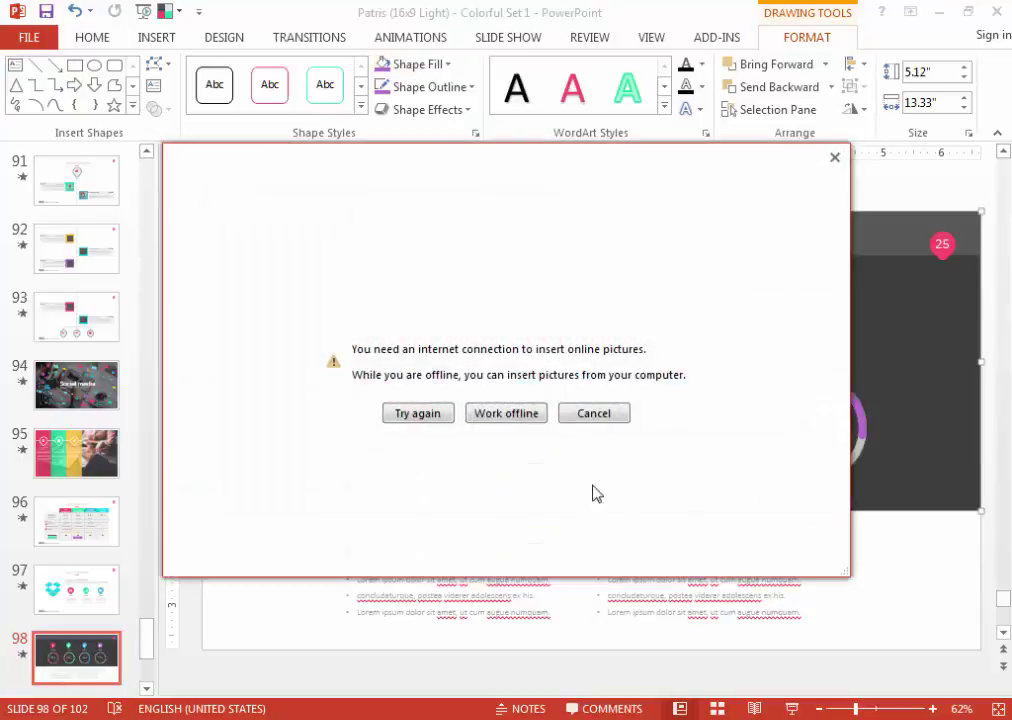
pyautogui.click(603, 420)
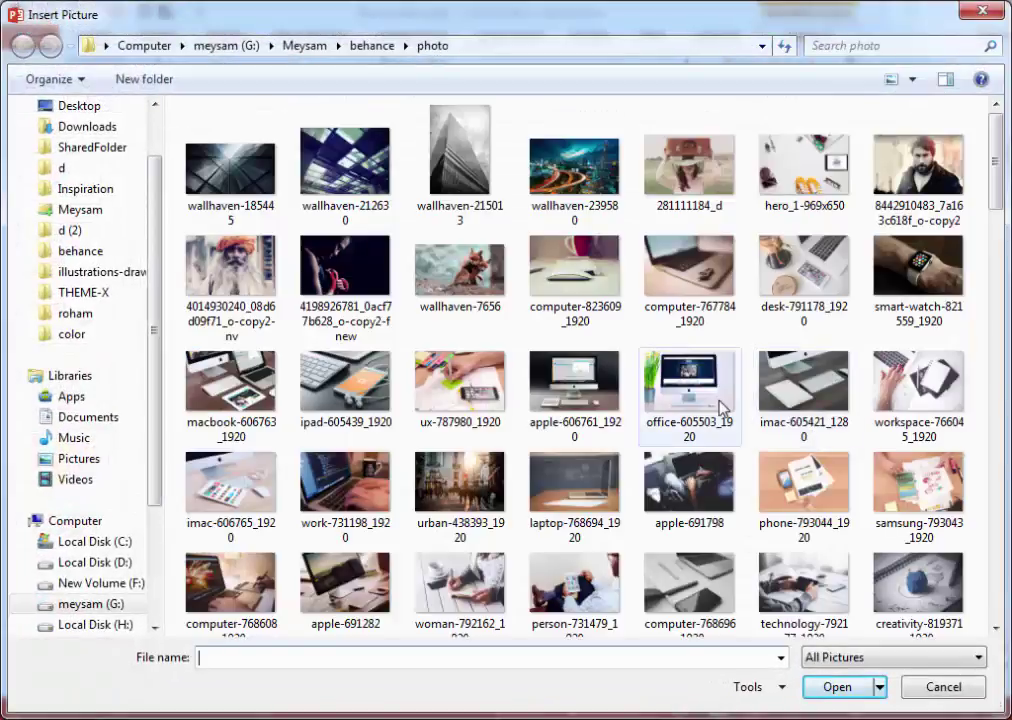
pyautogui.doubleClick(331, 500)
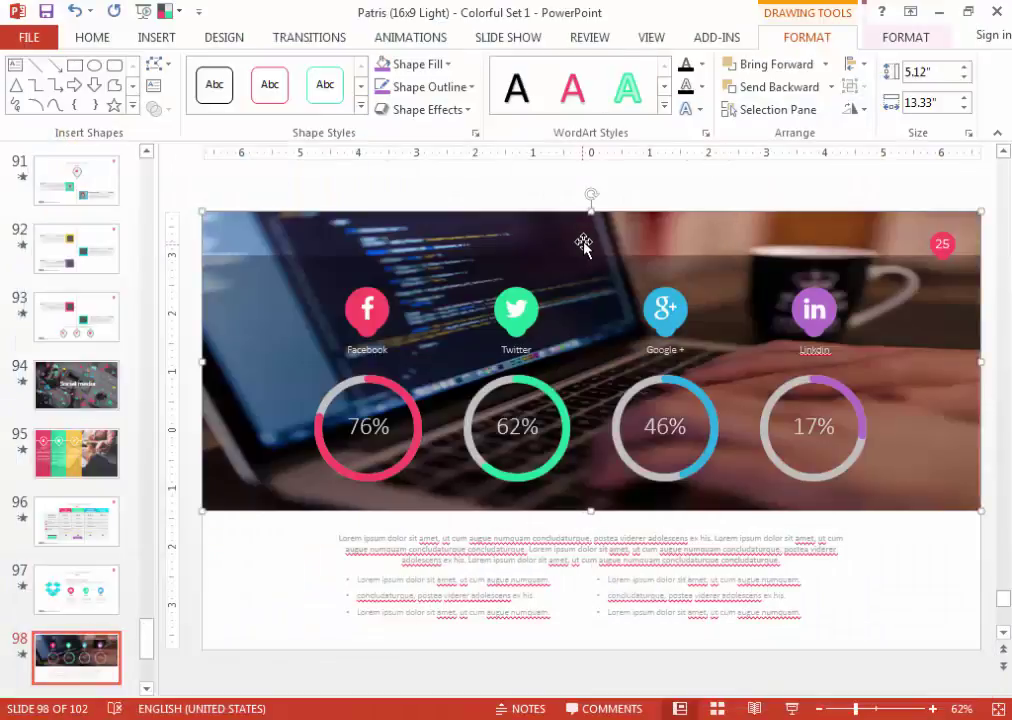
pyautogui.click(611, 264)
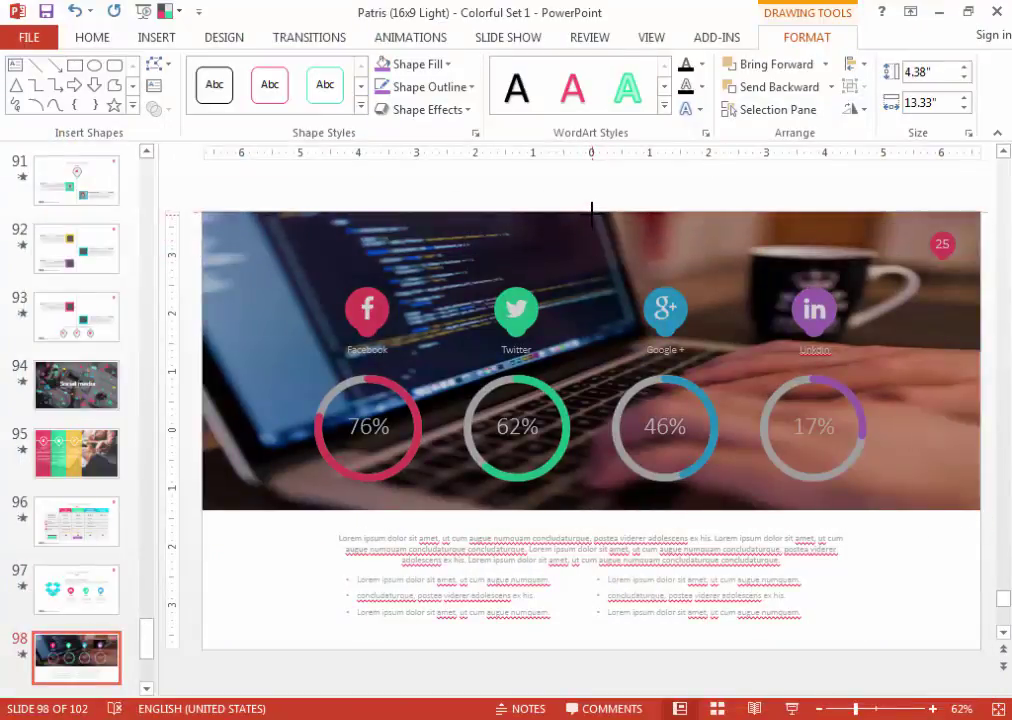
pyautogui.click(592, 212)
pyautogui.scroll(-1, 592, 214)
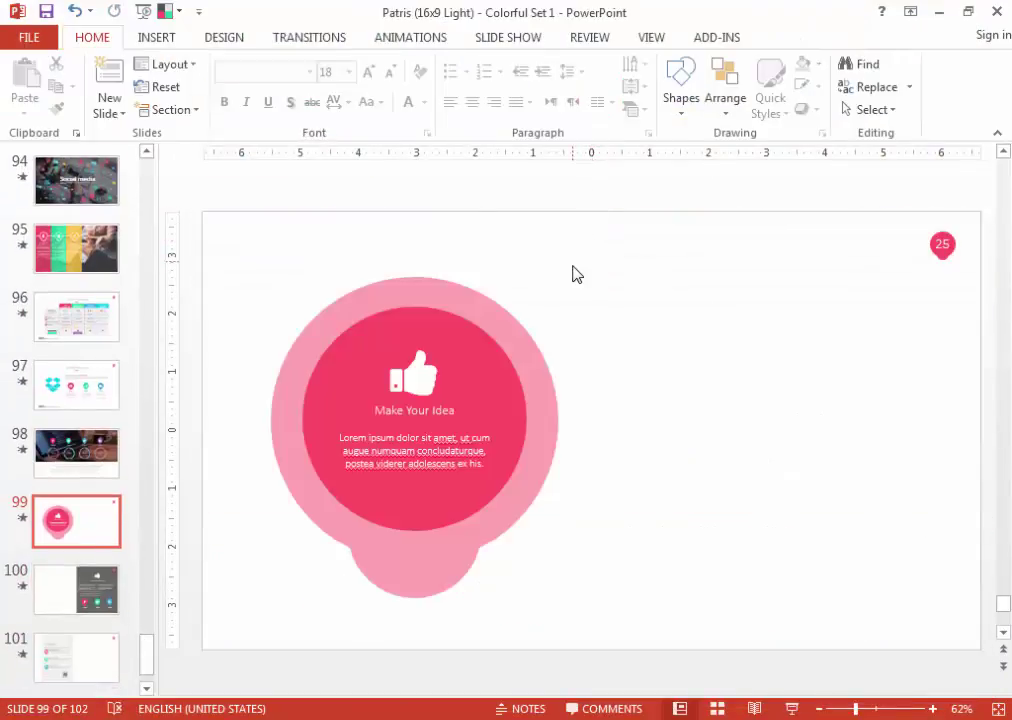
# Set slide 99's background picture to computer-823609_1920.
pyautogui.click(224, 37)
pyautogui.click(815, 105)
pyautogui.click(873, 90)
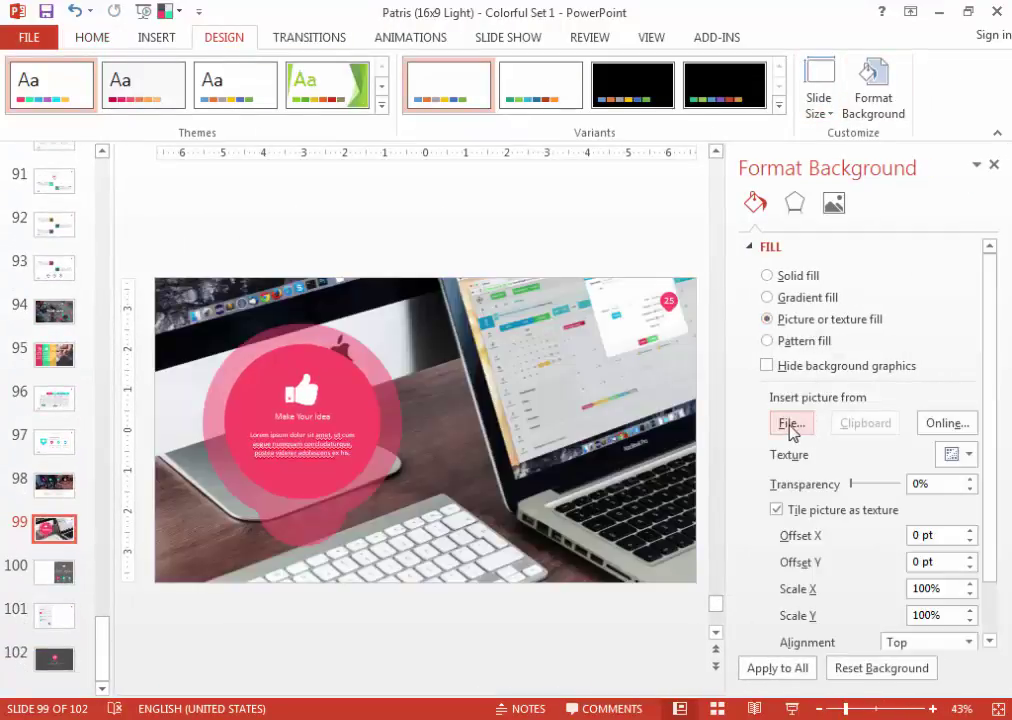
pyautogui.click(792, 424)
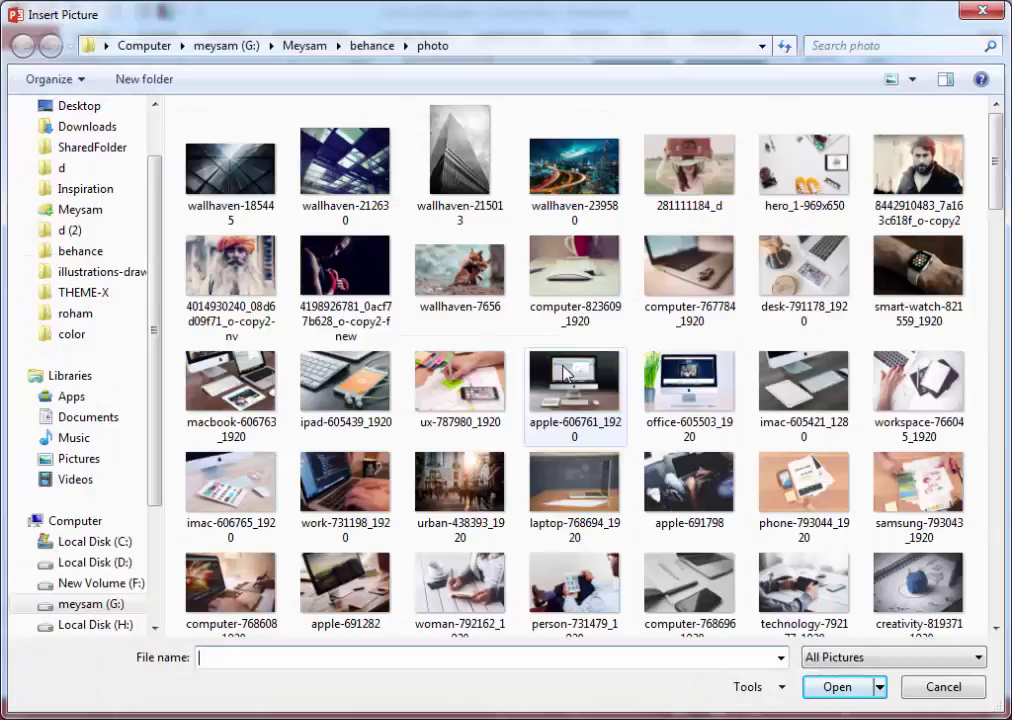
pyautogui.click(566, 378)
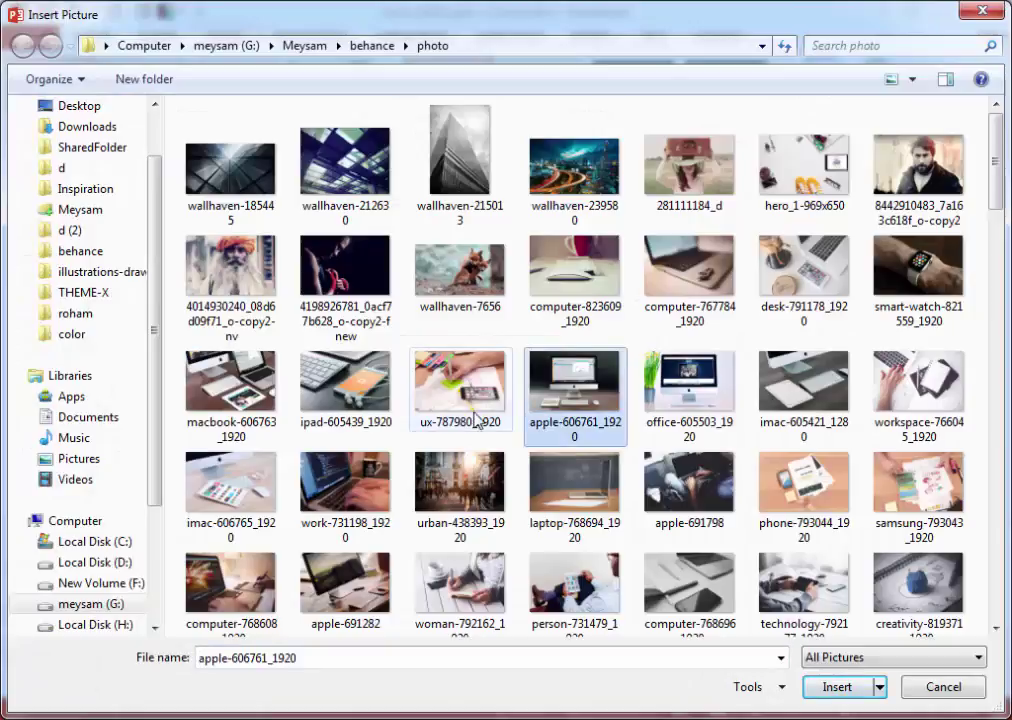
pyautogui.doubleClick(574, 268)
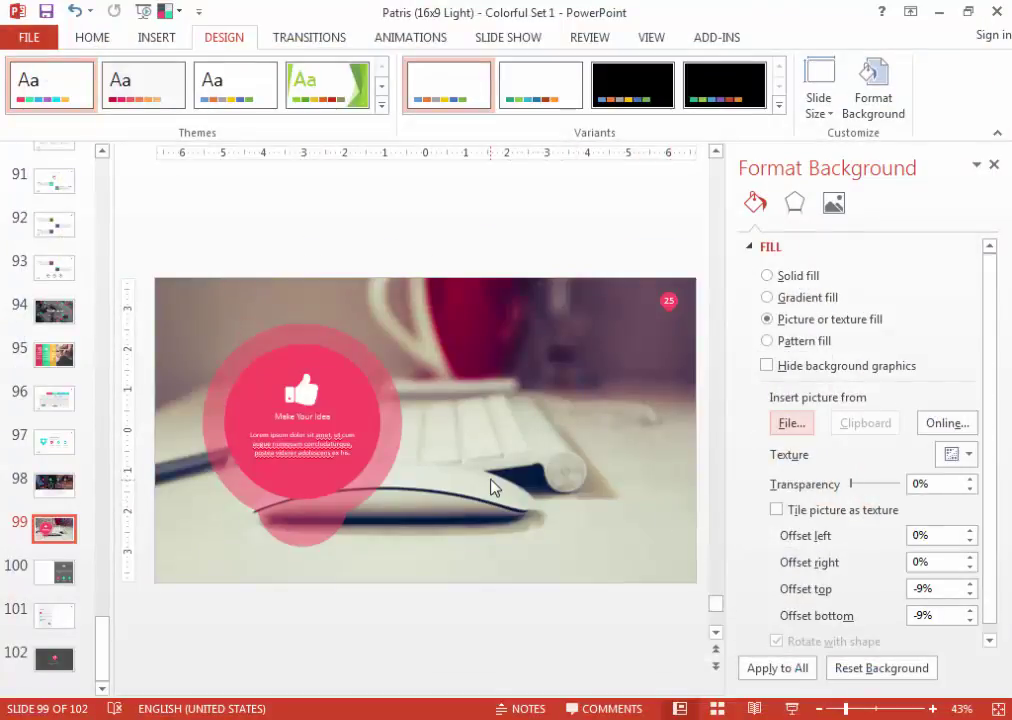
pyautogui.scroll(-1, 517, 495)
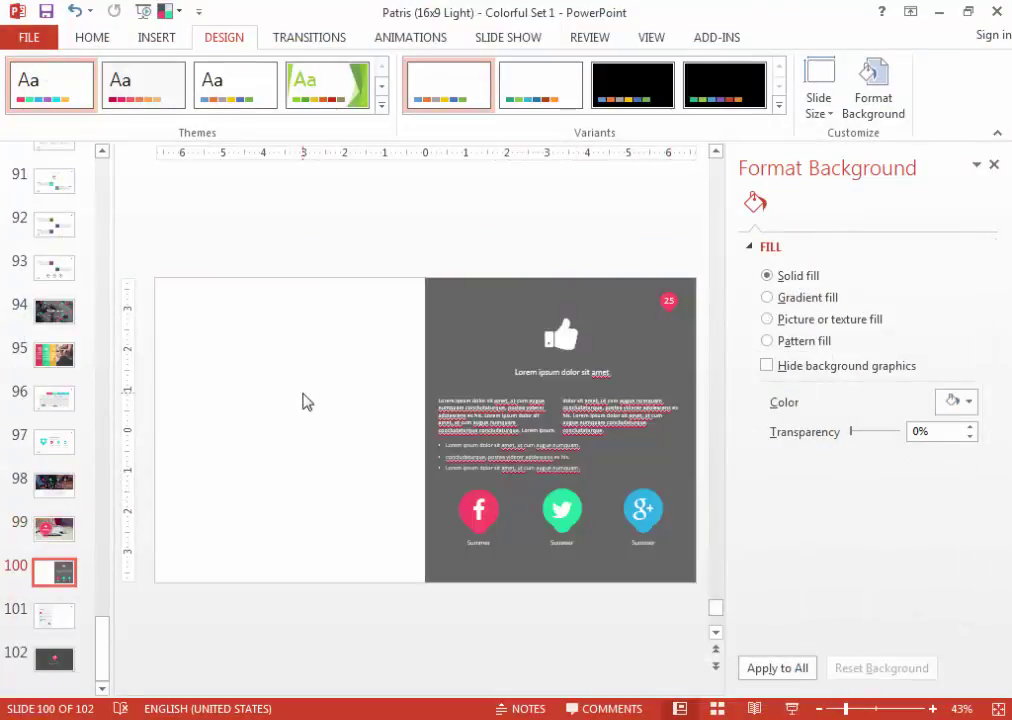
# Fill slide 100's background with the apple-606761_1920 iMac photo.
pyautogui.click(766, 320)
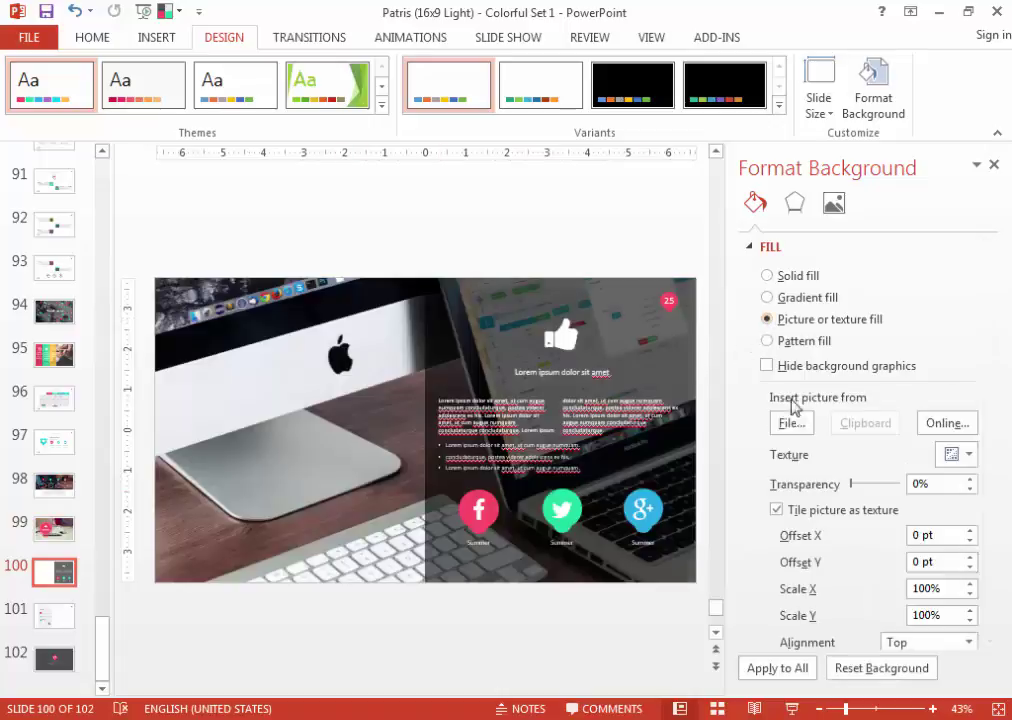
pyautogui.click(788, 424)
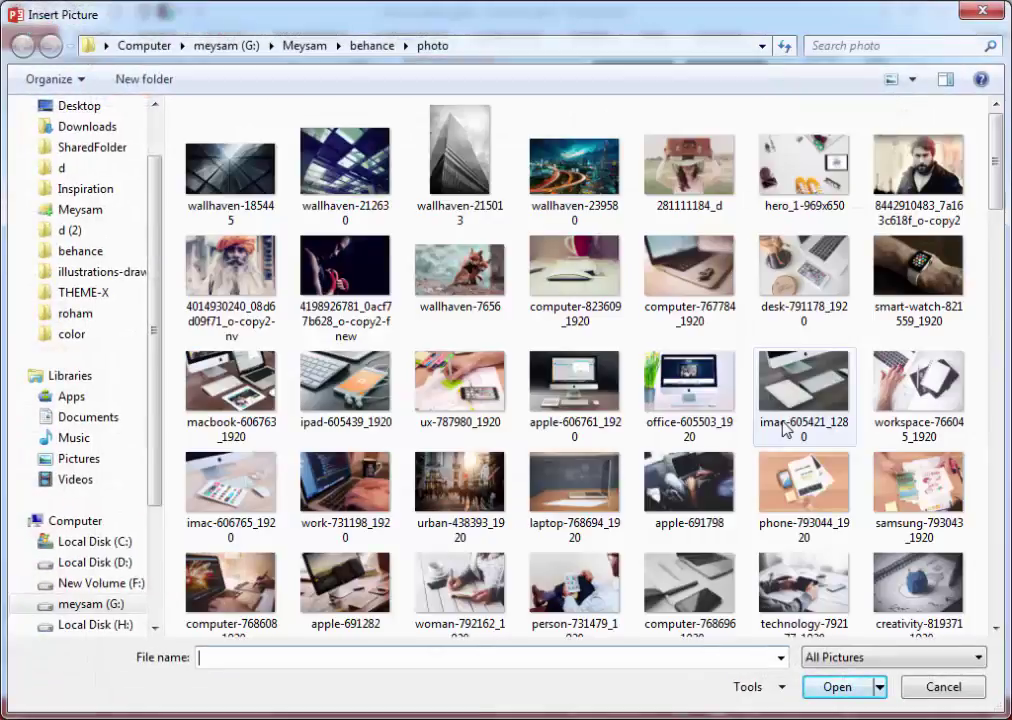
pyautogui.doubleClick(574, 385)
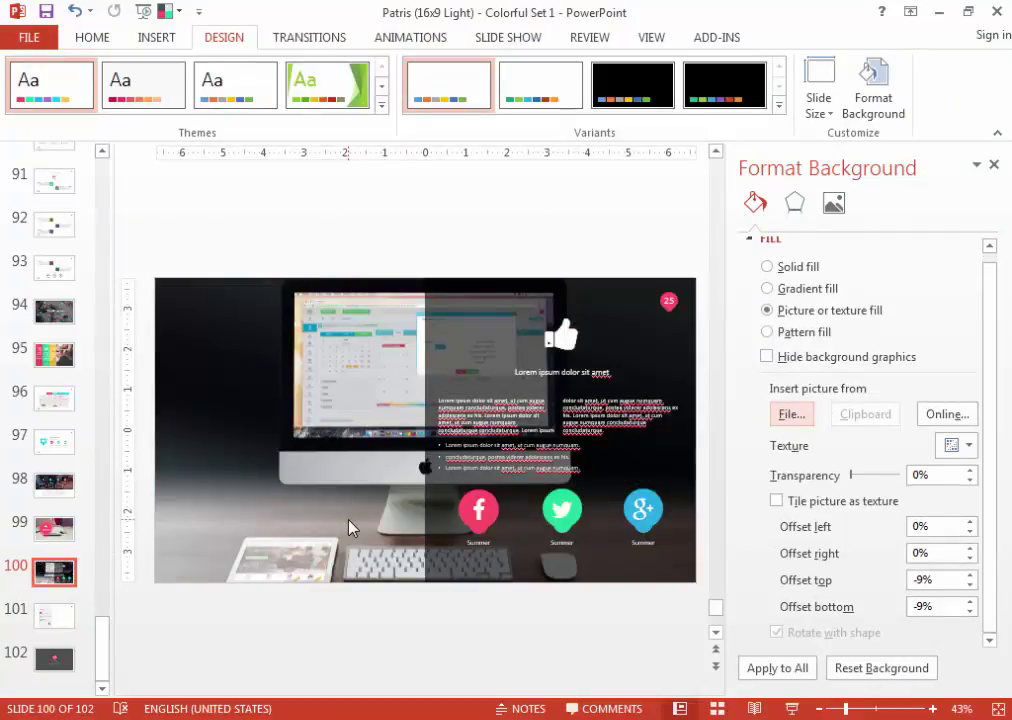
# Set slide 101's background to the google map image from the behance folder.
pyautogui.scroll(-1, 338, 653)
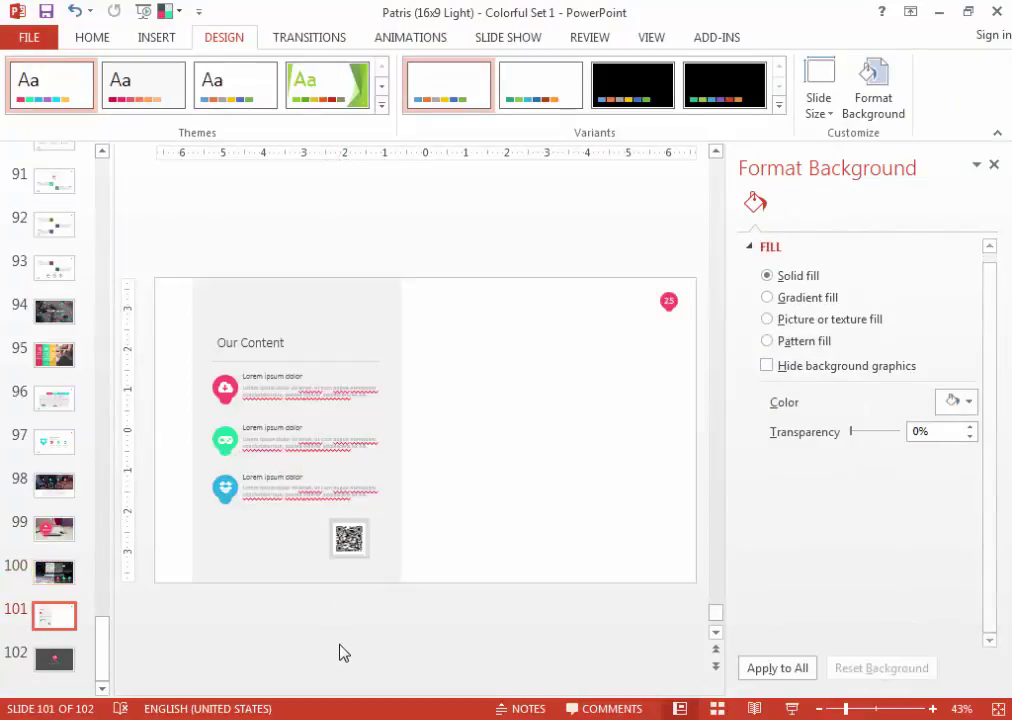
pyautogui.click(795, 320)
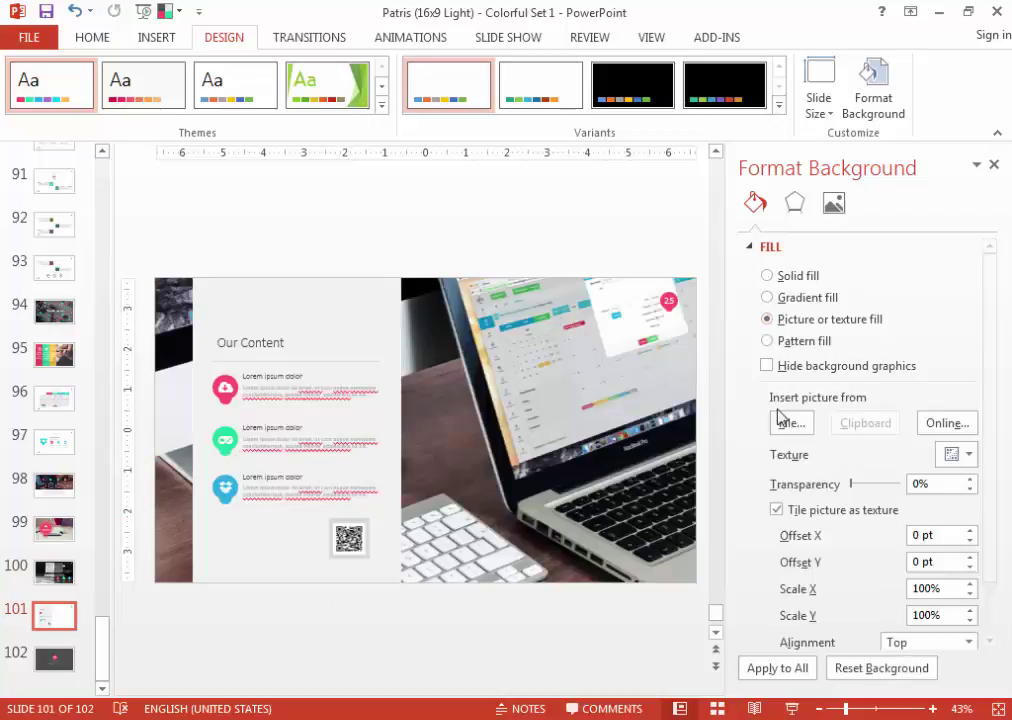
pyautogui.click(787, 423)
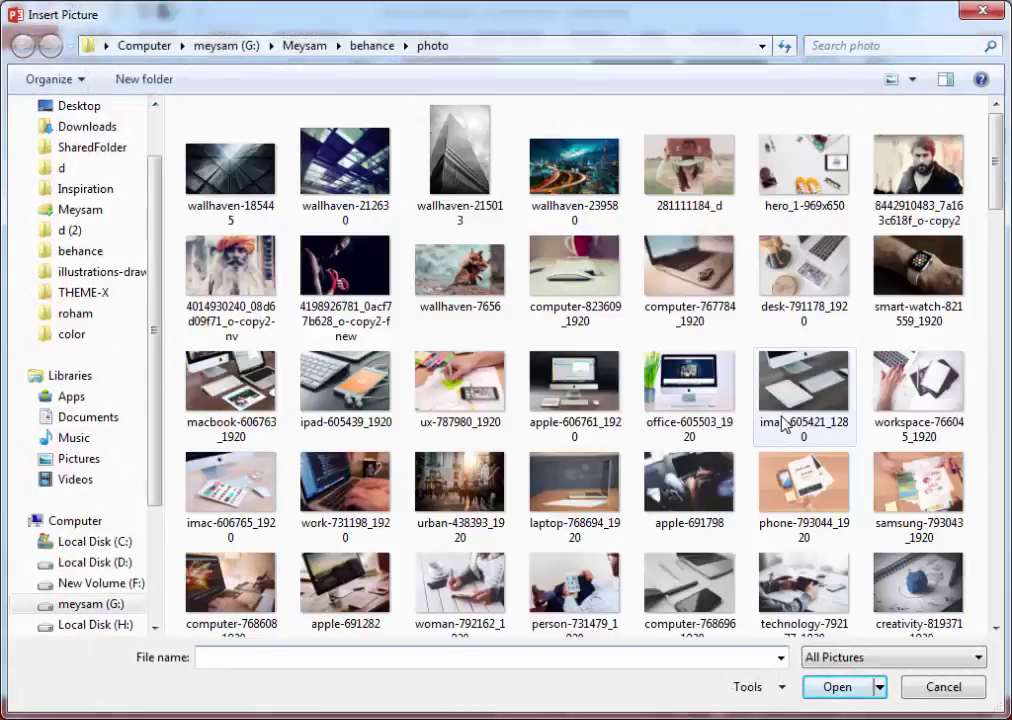
pyautogui.click(374, 46)
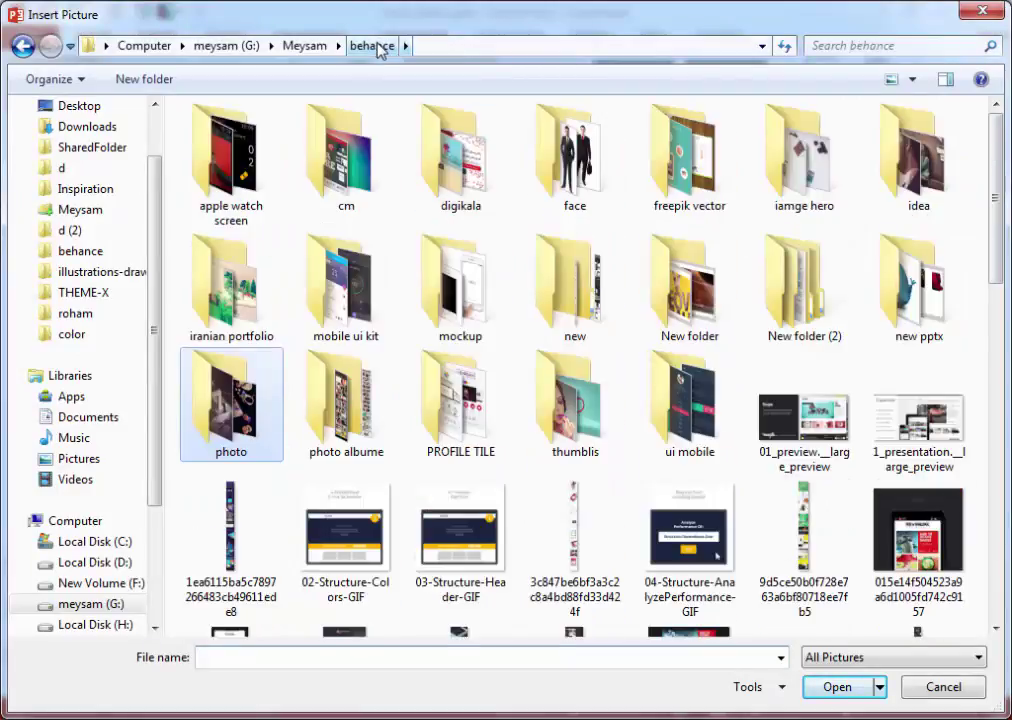
pyautogui.scroll(-2, 880, 200)
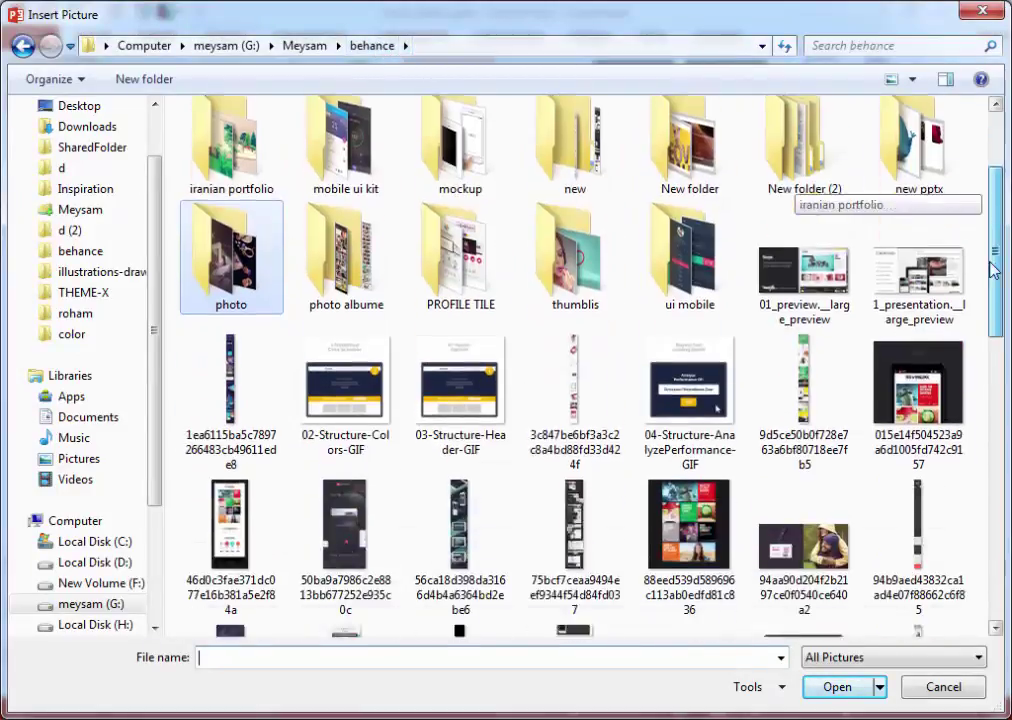
pyautogui.scroll(-2, 985, 327)
pyautogui.scroll(-2, 987, 398)
pyautogui.moveTo(987, 398); pyautogui.dragTo(987, 440)
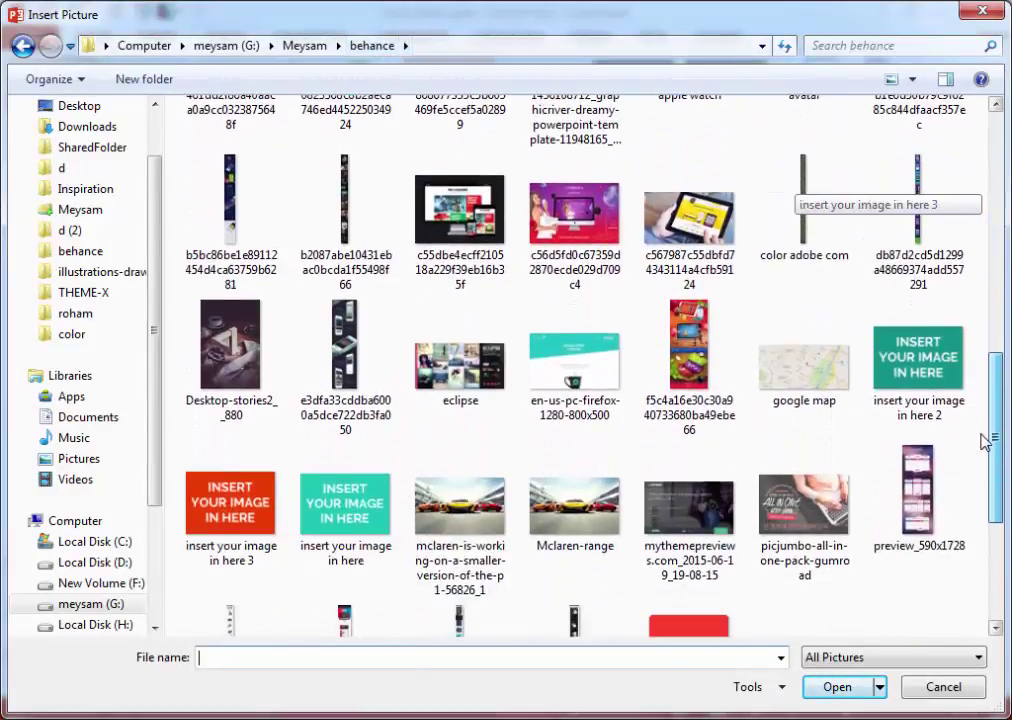
pyautogui.doubleClick(804, 392)
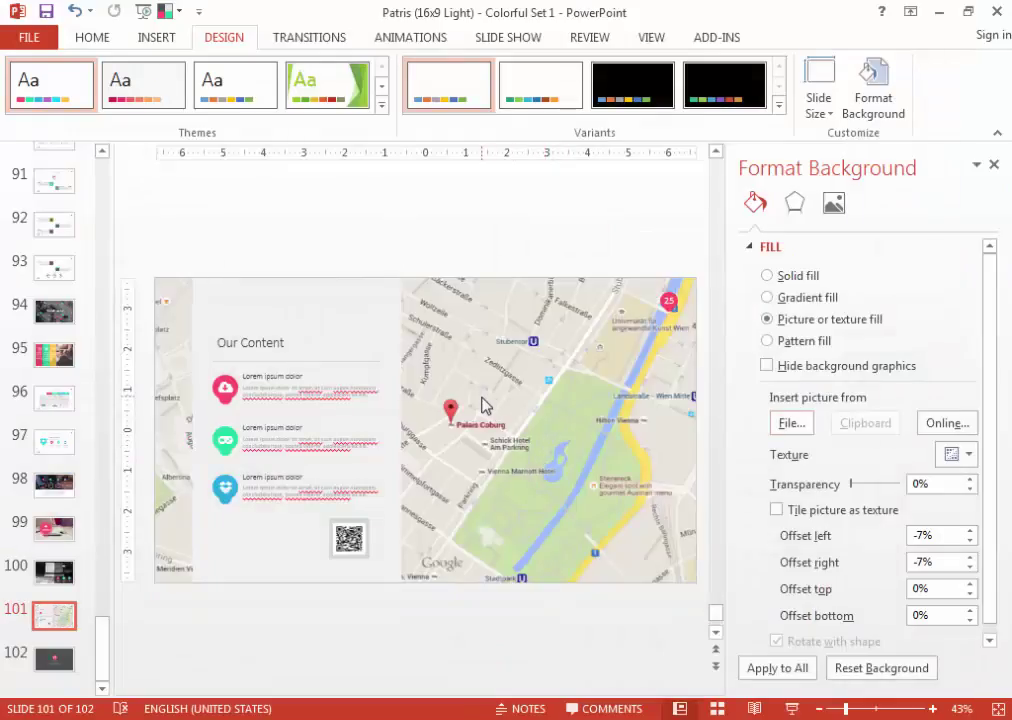
pyautogui.scroll(-1, 483, 404)
pyautogui.click(425, 278)
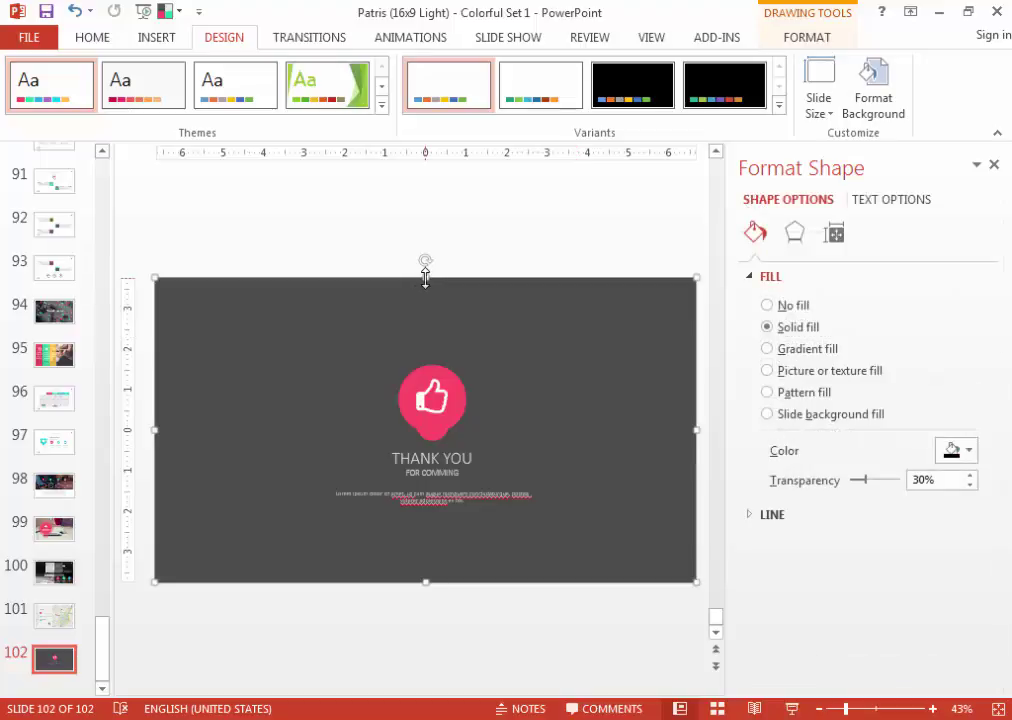
# Fill the thank-you slide's background with the business-740076_1280 photo.
pyautogui.moveTo(425, 278); pyautogui.dragTo(427, 310)
pyautogui.click(459, 300)
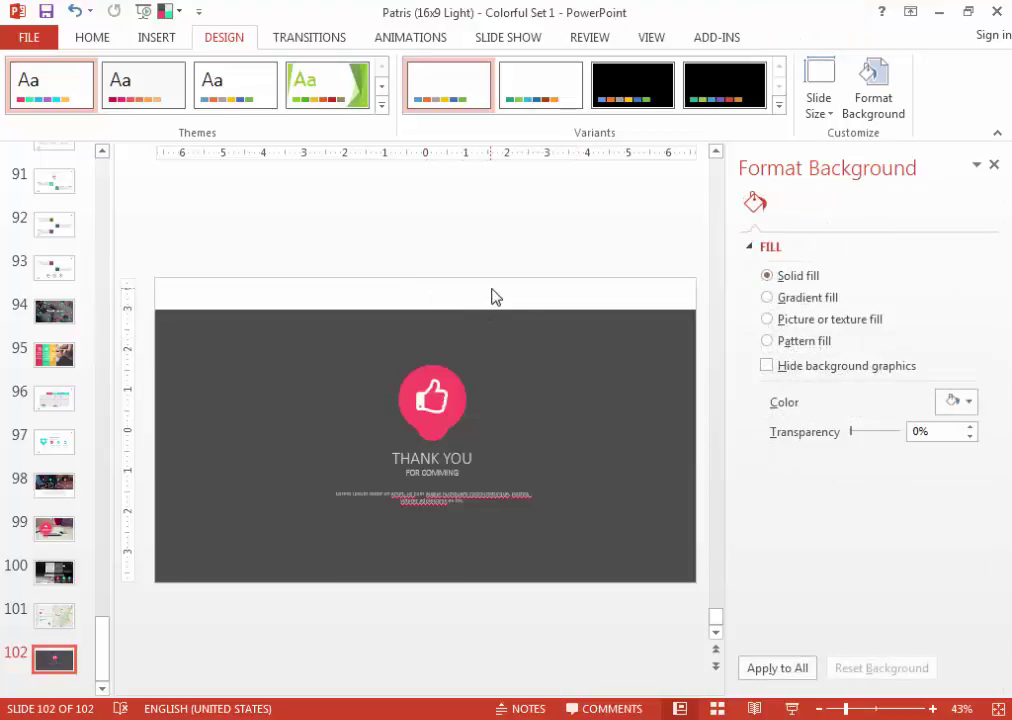
pyautogui.click(790, 327)
pyautogui.click(789, 422)
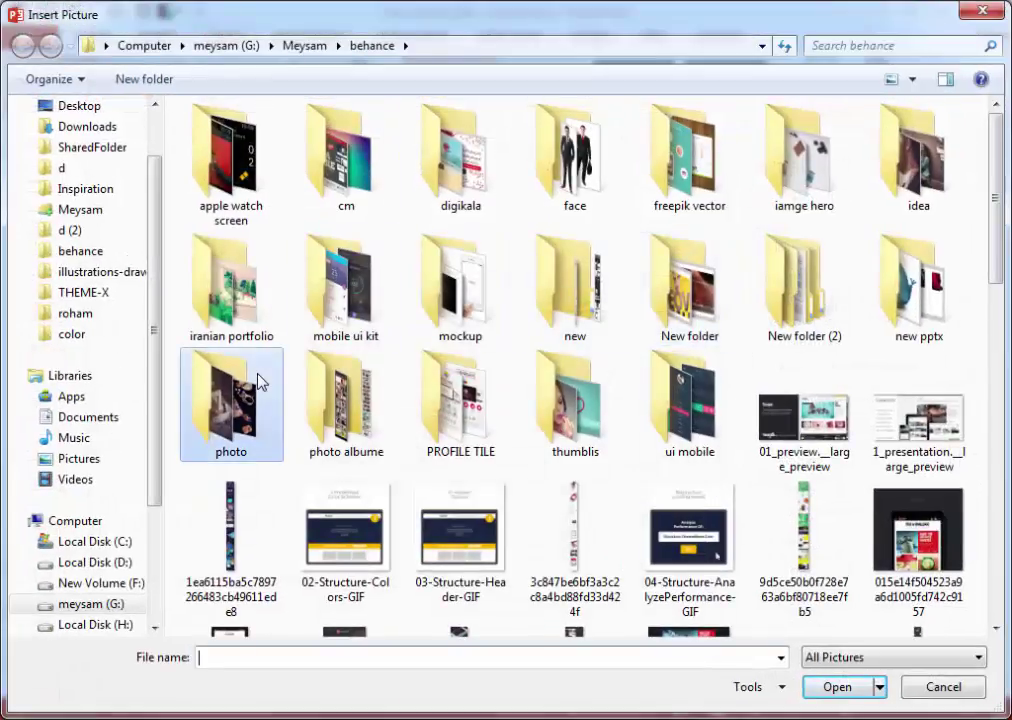
pyautogui.doubleClick(258, 381)
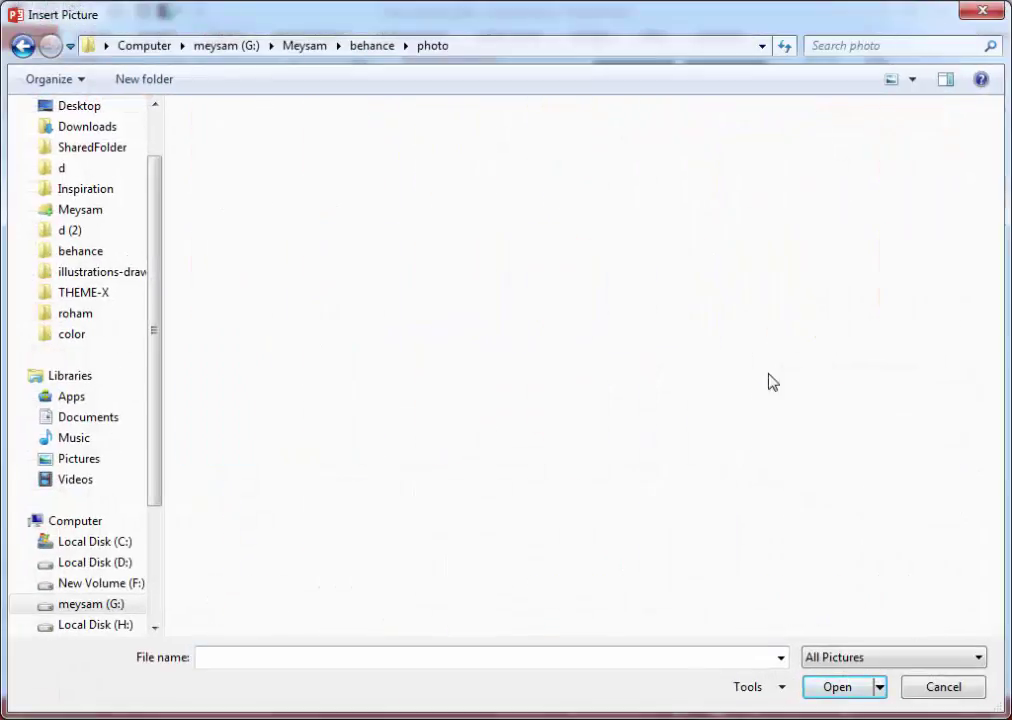
pyautogui.scroll(-6, 1003, 253)
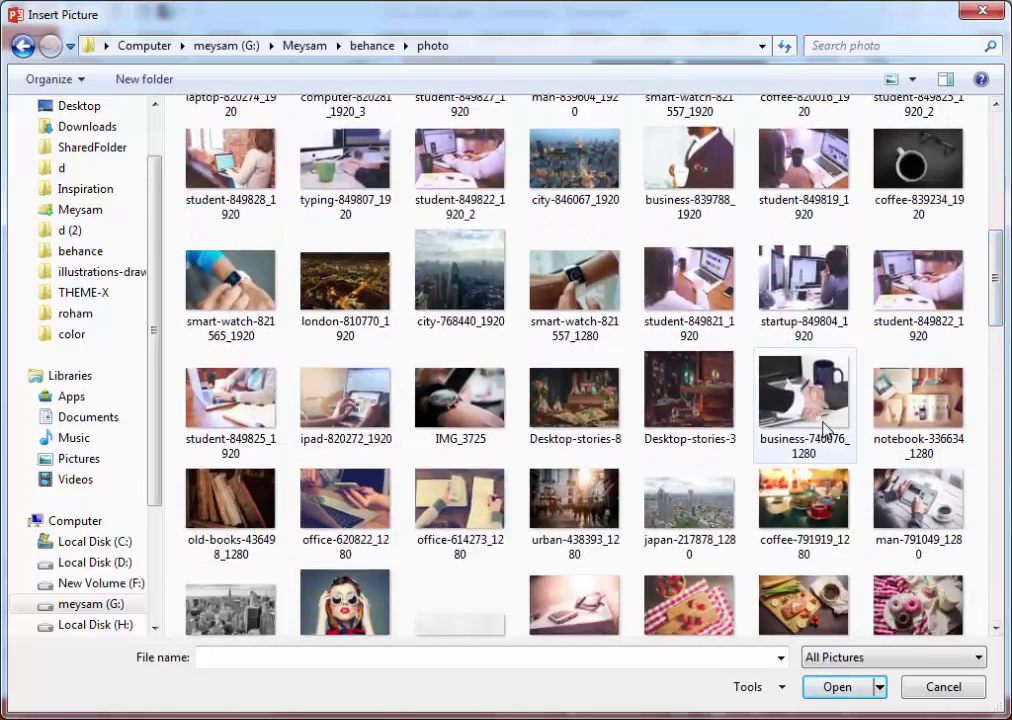
pyautogui.doubleClick(795, 410)
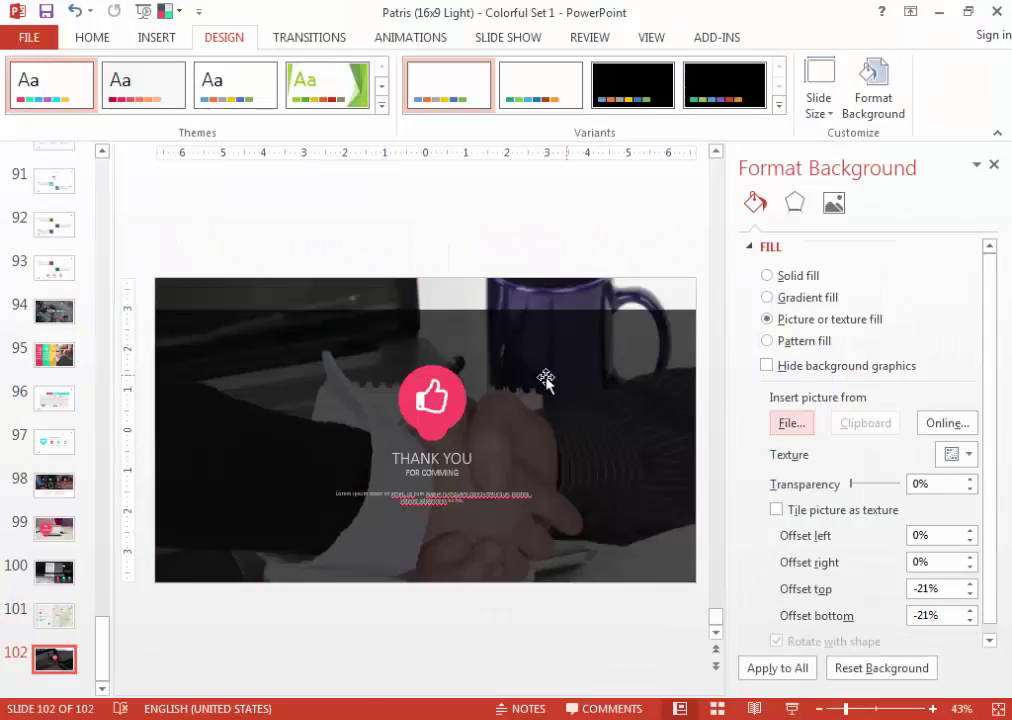
# Stretch the dark overlay rectangle back up to cover the full slide.
pyautogui.click(452, 323)
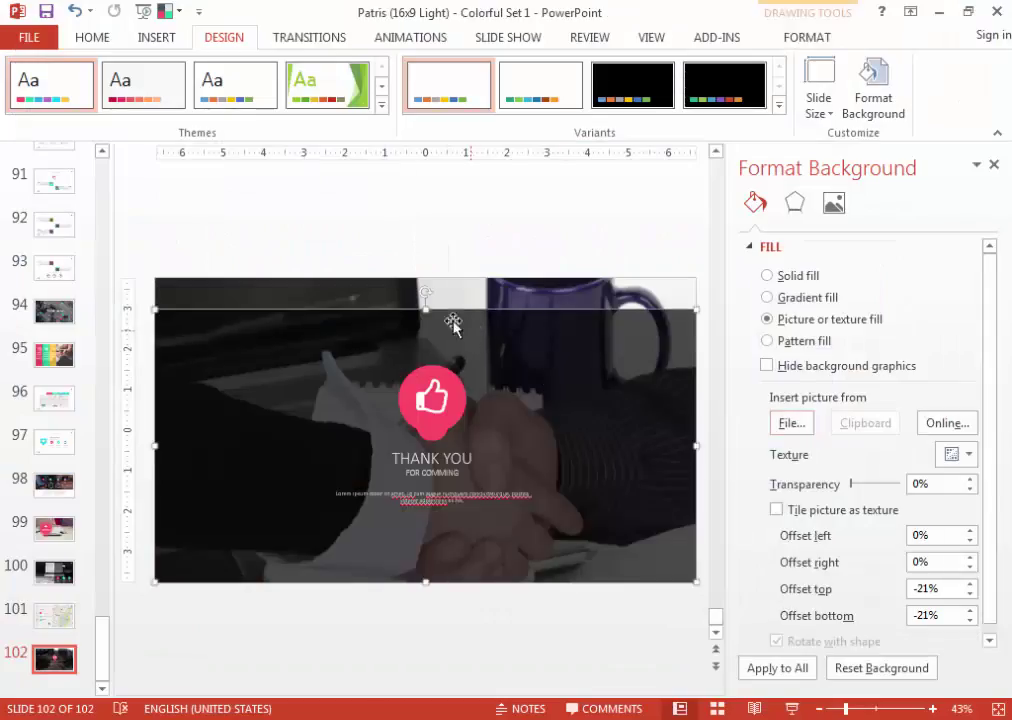
pyautogui.moveTo(429, 309); pyautogui.dragTo(430, 280)
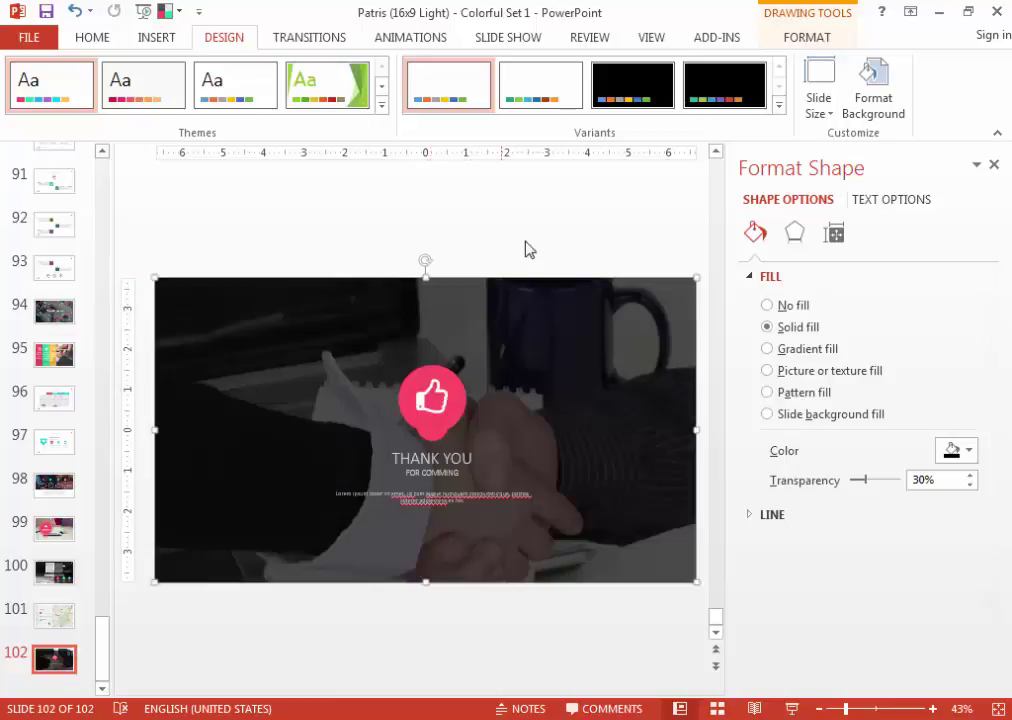
pyautogui.click(527, 248)
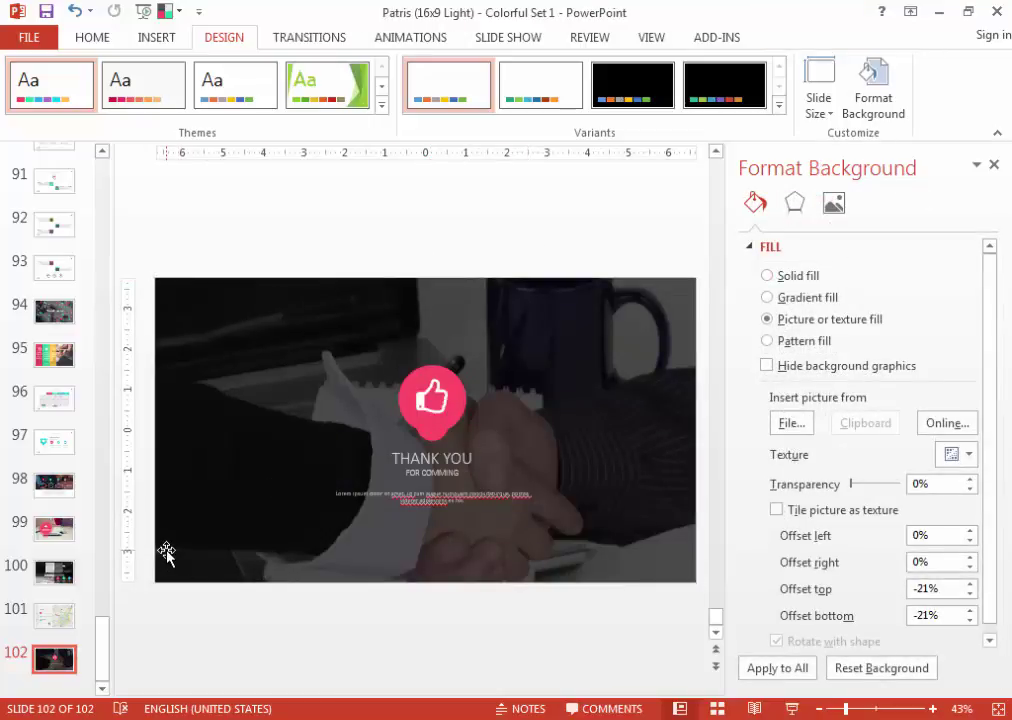
pyautogui.moveTo(104, 662); pyautogui.dragTo(127, 201)
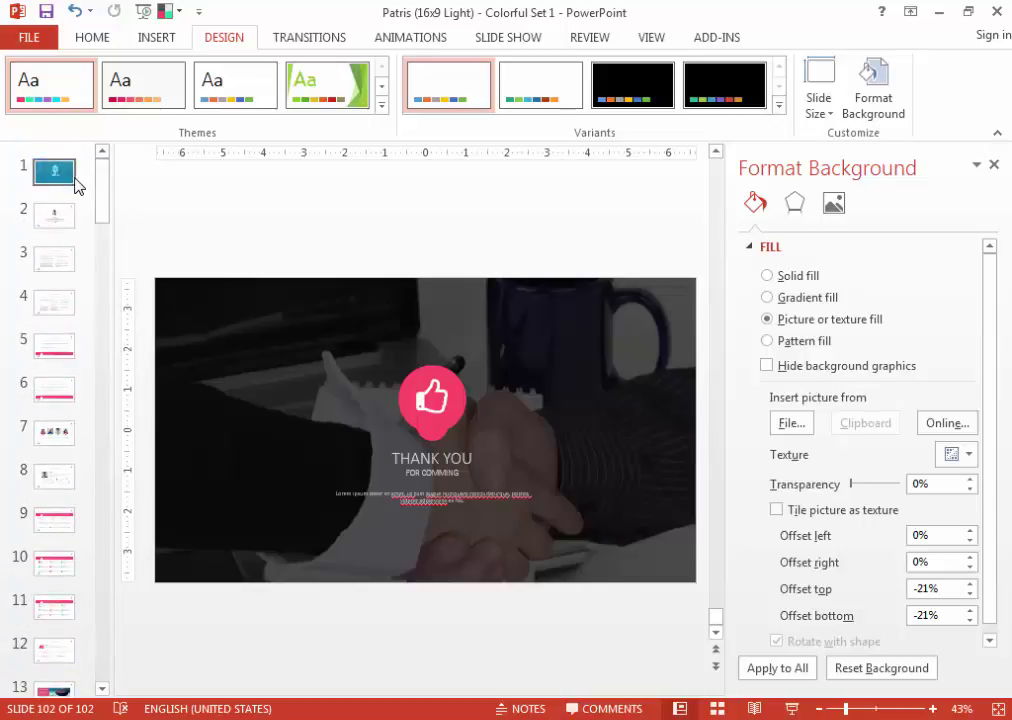
# Show slide 19's colourful tree diagram and open the theme Colors list.
pyautogui.scroll(-3, 60, 520)
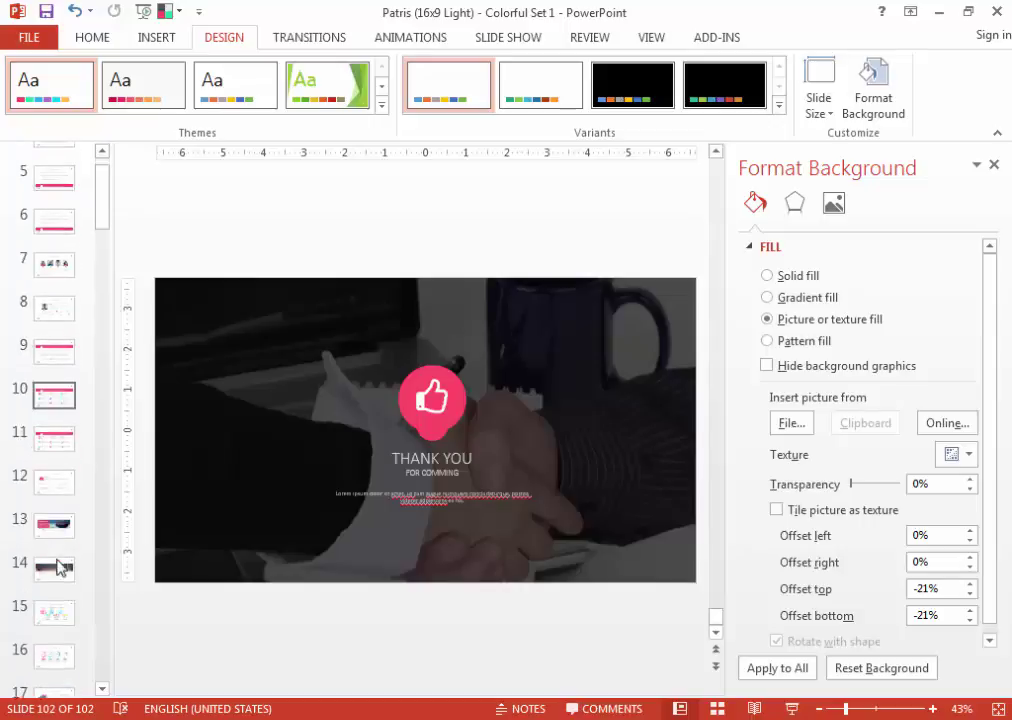
pyautogui.scroll(-2, 58, 545)
pyautogui.scroll(-1, 60, 568)
pyautogui.scroll(-2, 60, 567)
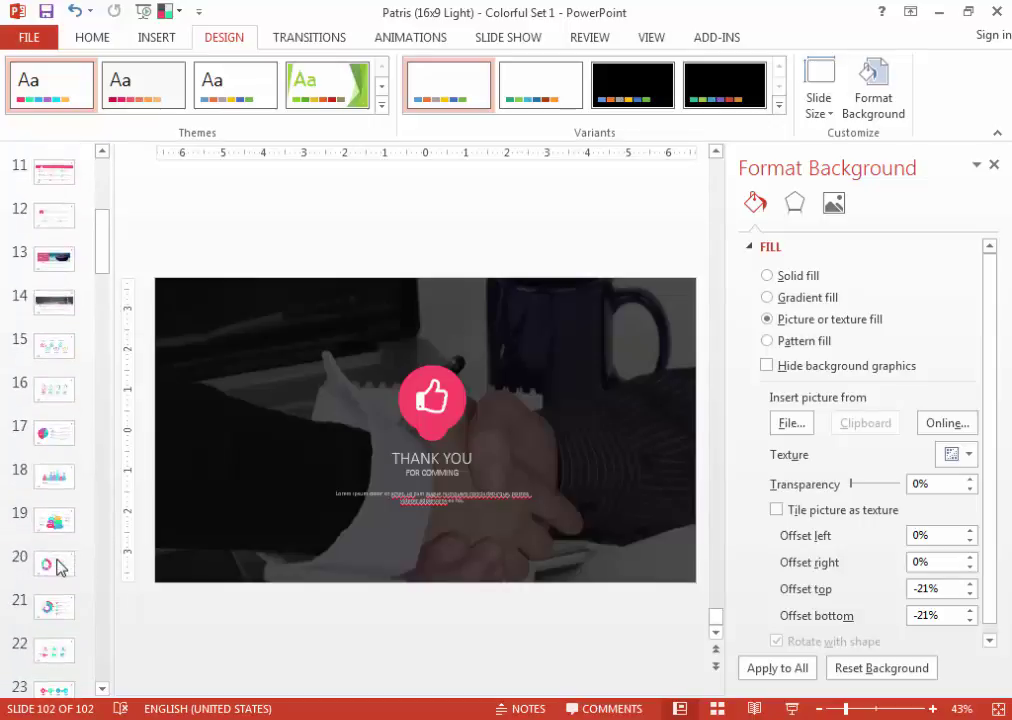
pyautogui.click(55, 520)
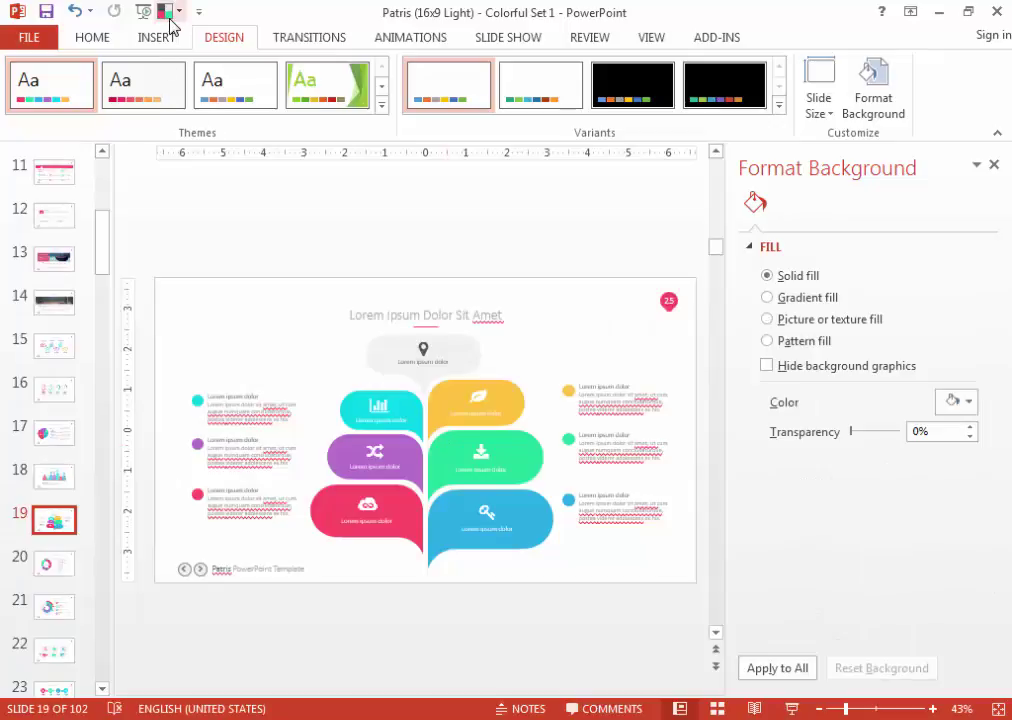
pyautogui.click(170, 20)
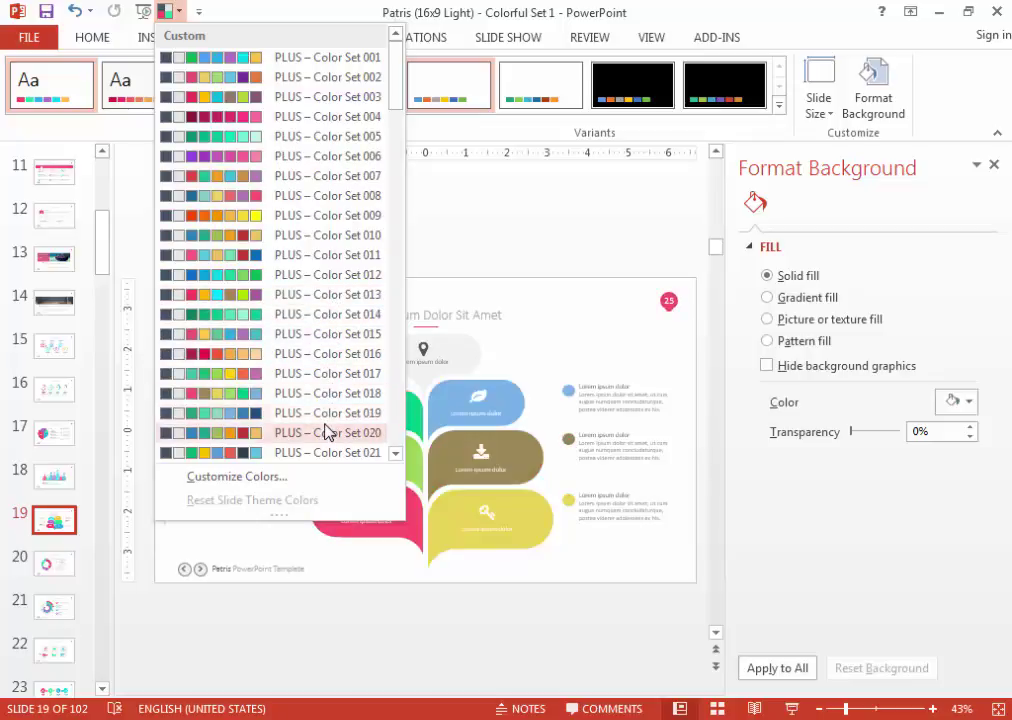
pyautogui.click(396, 395)
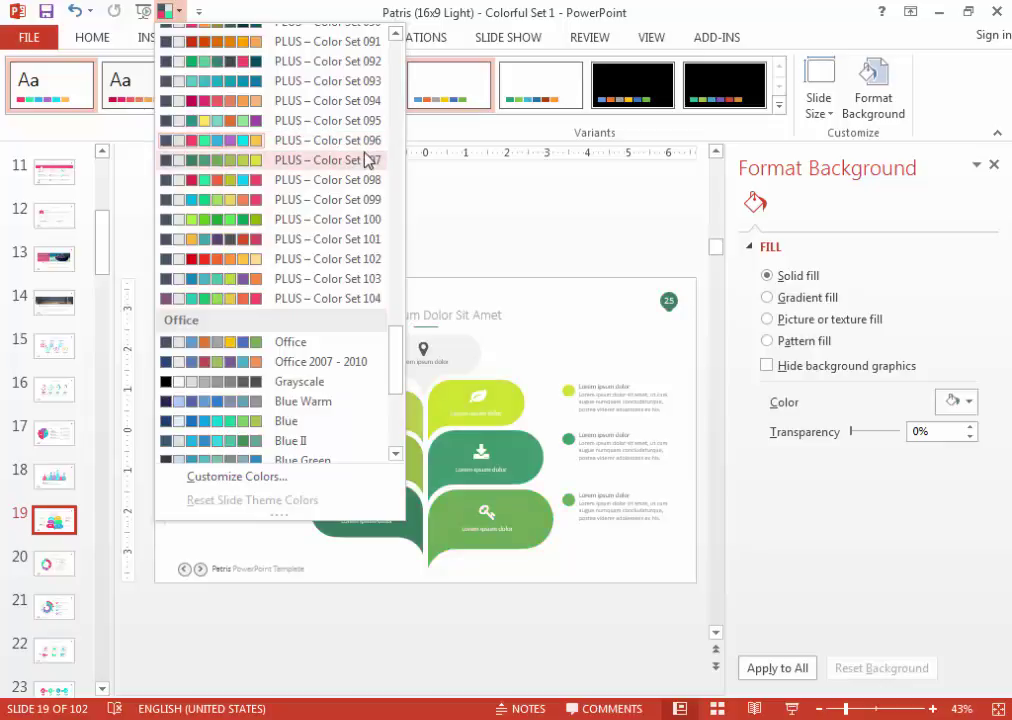
# Start a new custom theme colour set with Accent 1 set to blue.
pyautogui.click(308, 485)
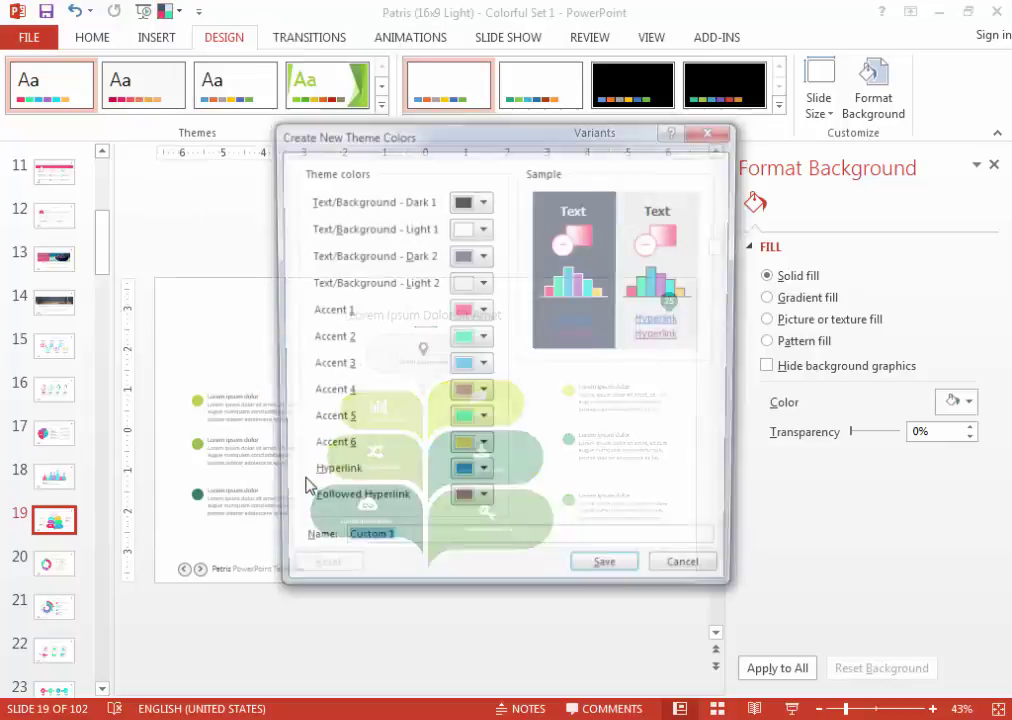
pyautogui.moveTo(549, 135); pyautogui.dragTo(798, 72)
pyautogui.click(587, 289)
pyautogui.click(729, 95)
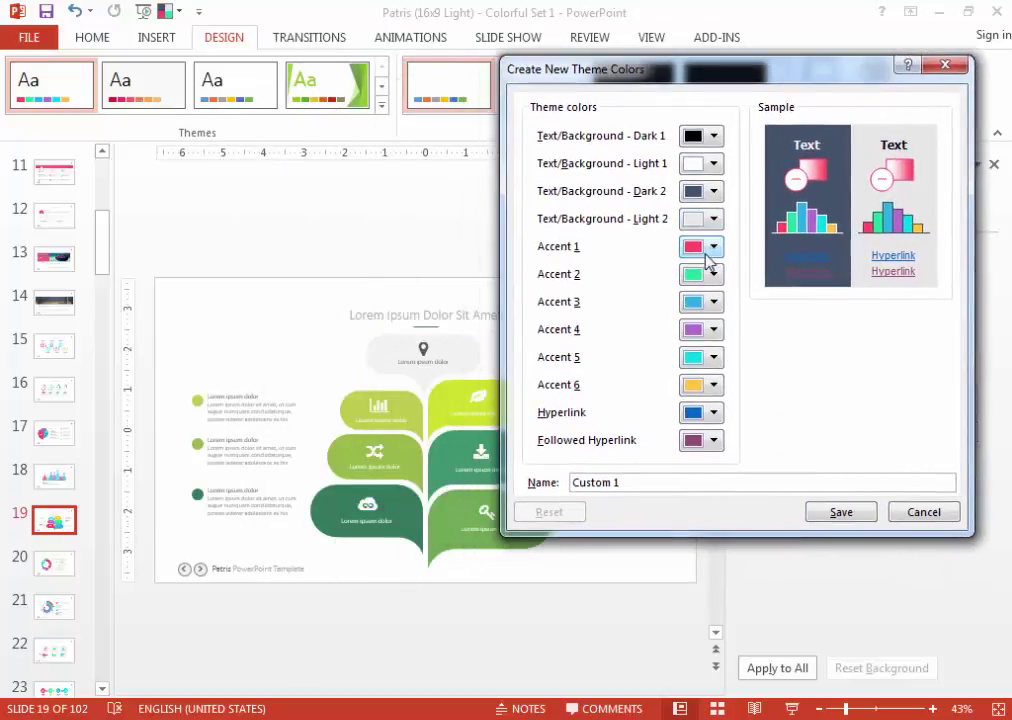
pyautogui.click(707, 250)
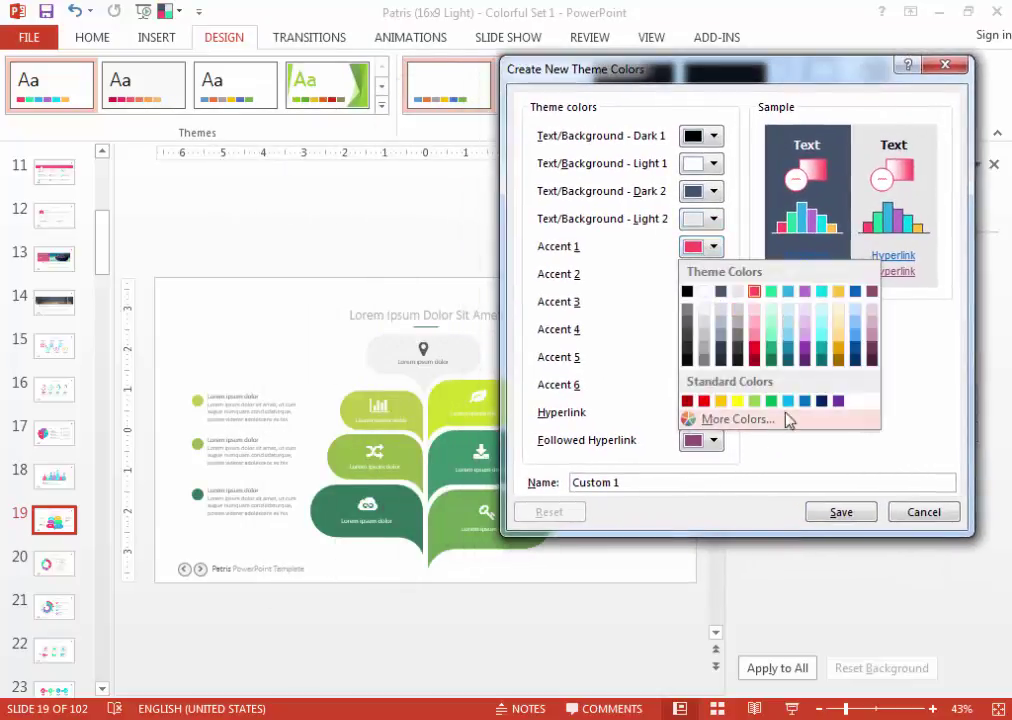
pyautogui.click(805, 401)
# Set Accents 2–6 to purple, yellow, red, orange and light purple.
pyautogui.click(713, 274)
pyautogui.click(837, 429)
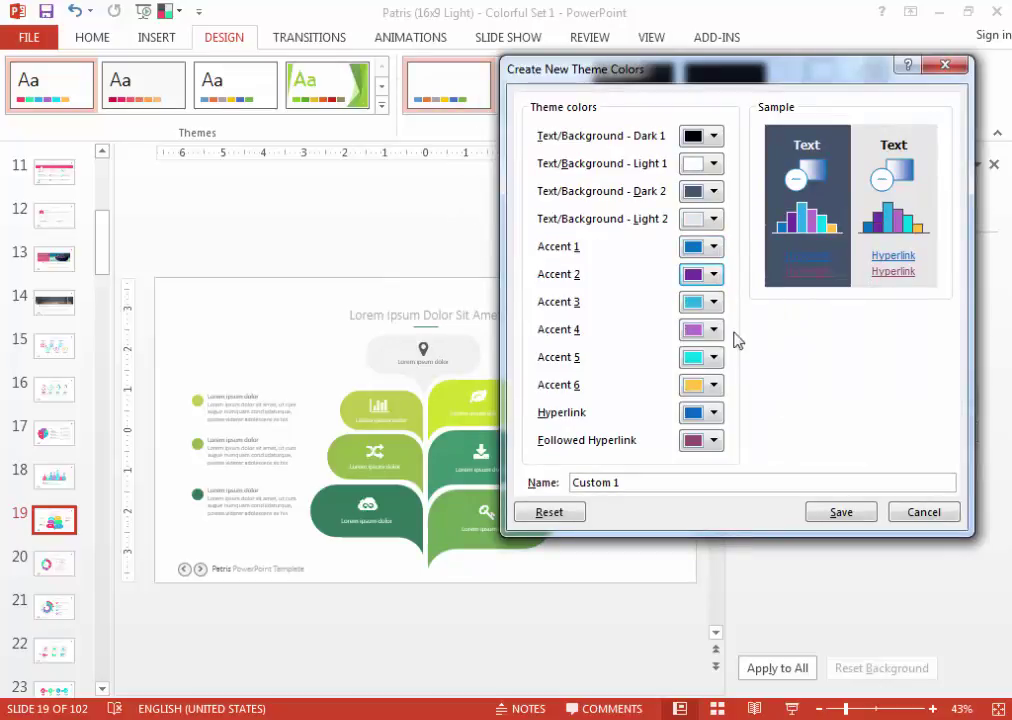
pyautogui.click(715, 302)
pyautogui.click(737, 456)
pyautogui.click(713, 329)
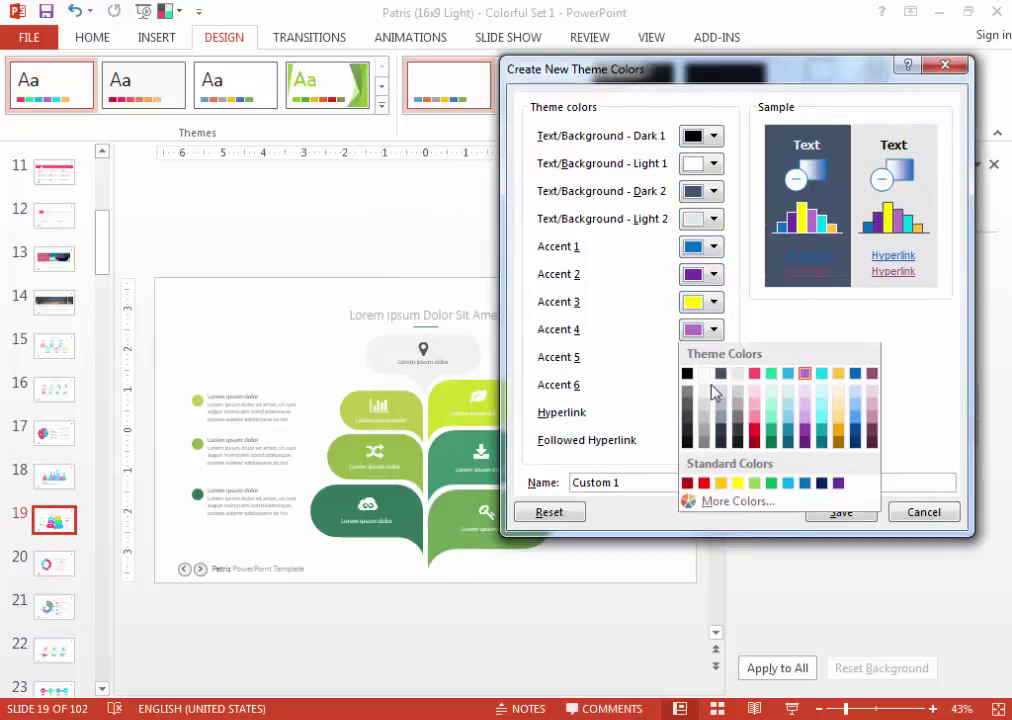
pyautogui.click(704, 484)
pyautogui.click(713, 357)
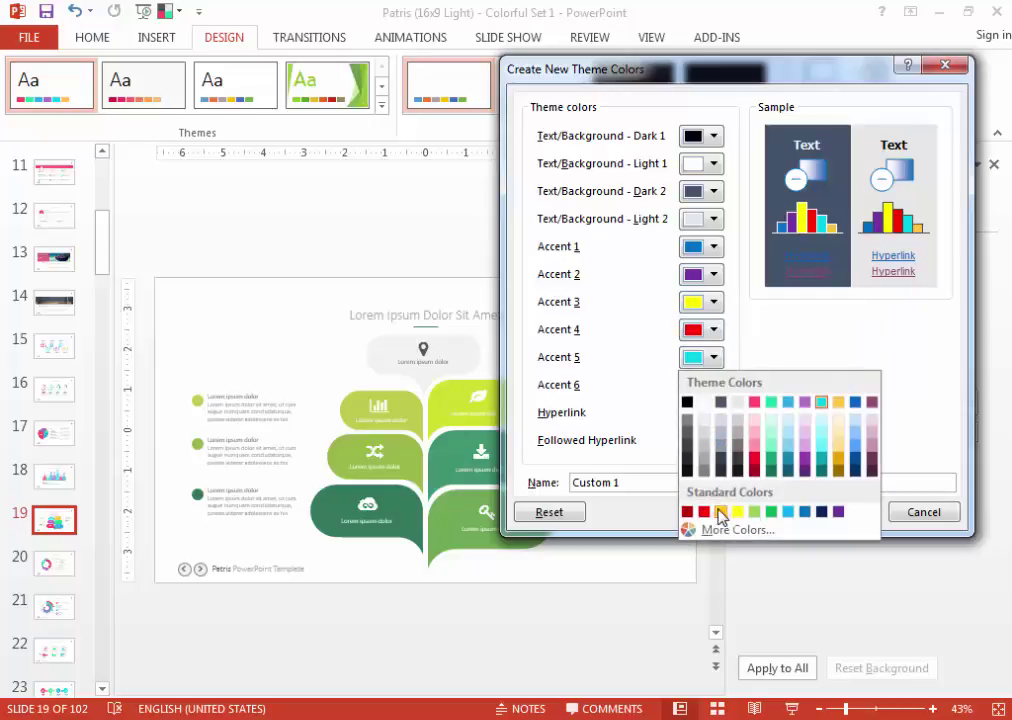
pyautogui.click(721, 512)
pyautogui.click(709, 388)
pyautogui.click(802, 440)
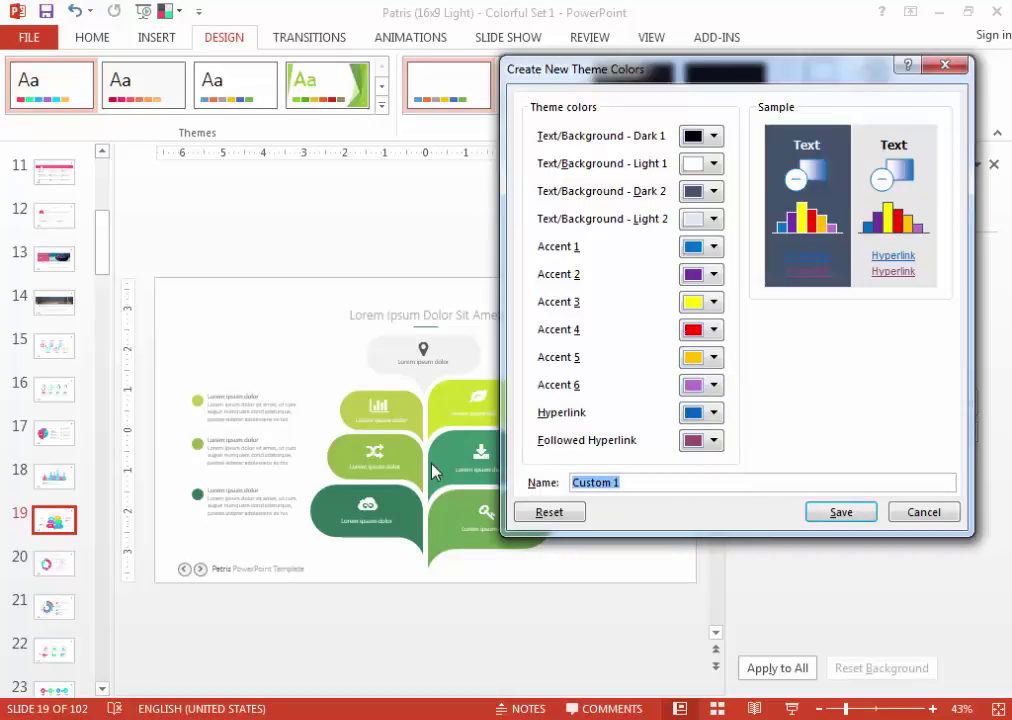
pyautogui.write('ch')
pyautogui.write('p')
pyautogui.press('BackSpace')
pyautogui.press('BackSpace')
pyautogui.write('o')
# Name the new colour set 'choose name'.
pyautogui.write('ch')
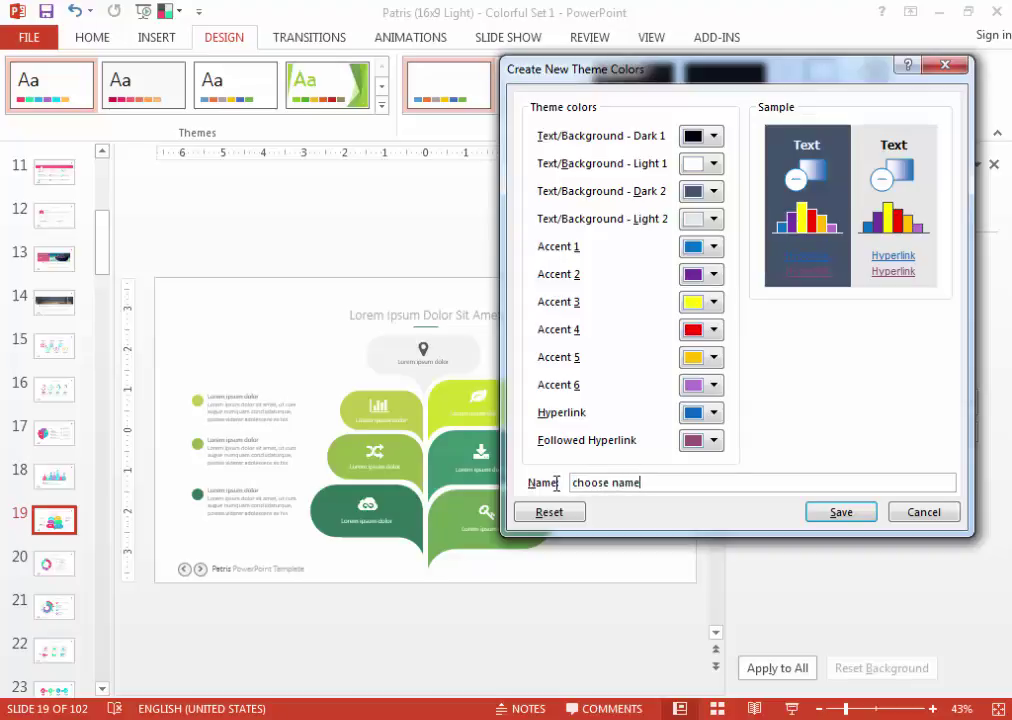
# Save the custom colour set and review slides 18–23 in the new colours.
pyautogui.click(839, 510)
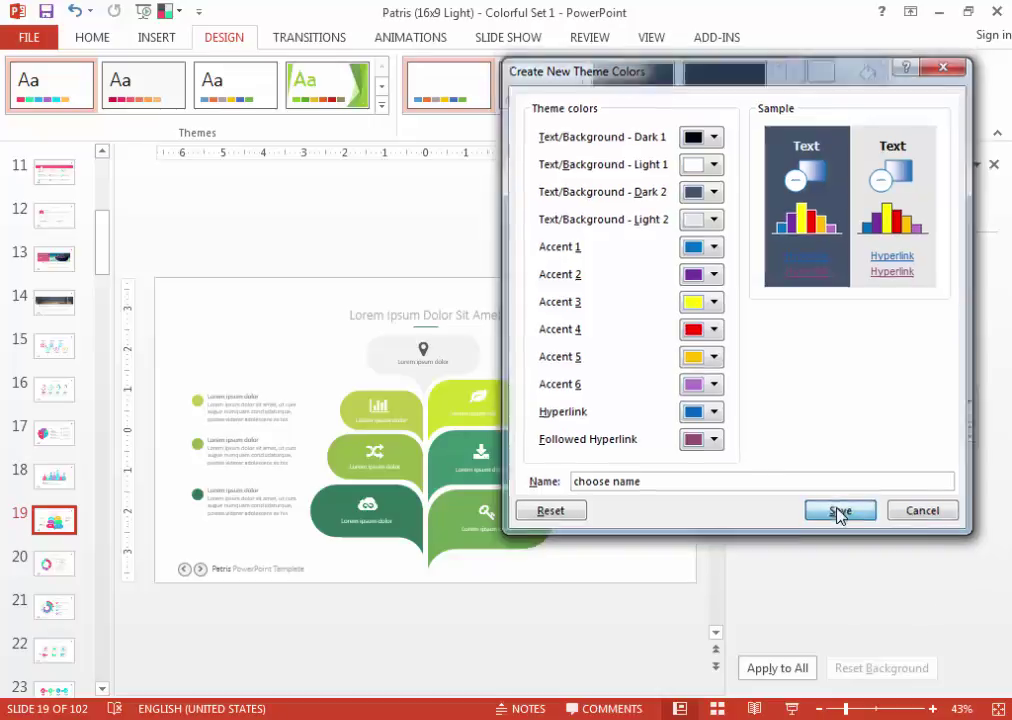
pyautogui.click(54, 565)
pyautogui.click(50, 607)
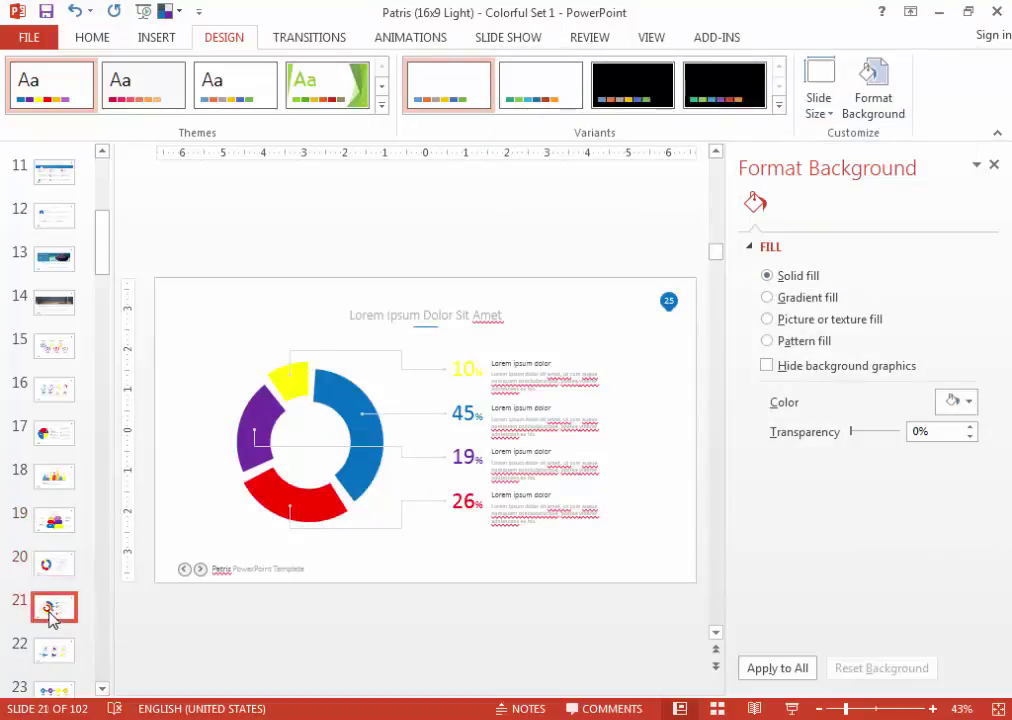
pyautogui.click(54, 652)
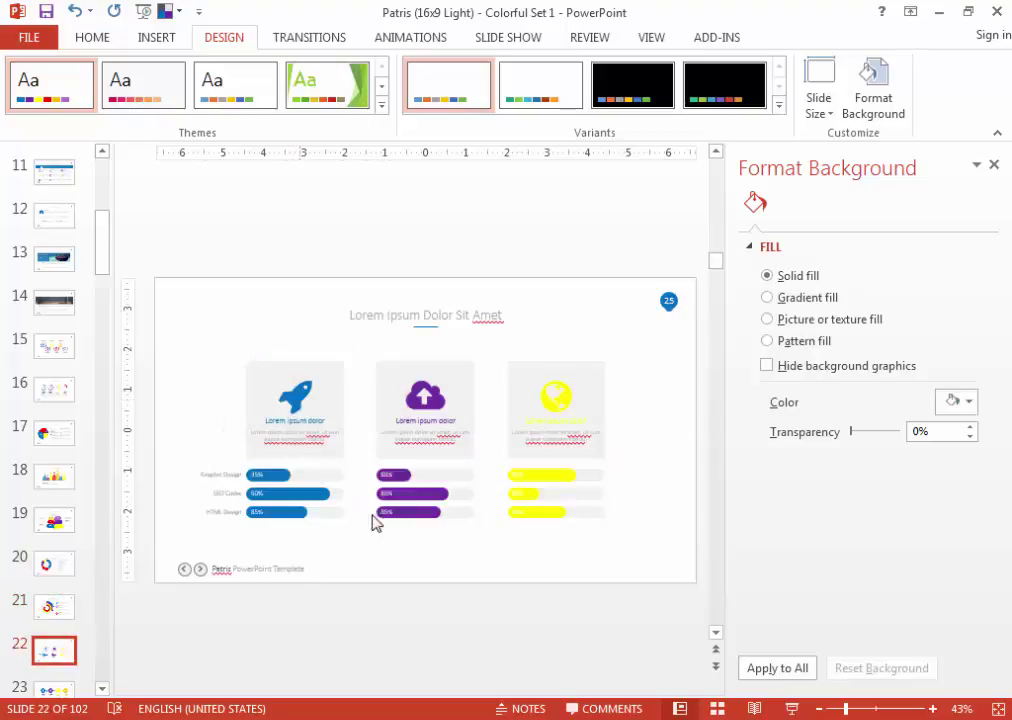
pyautogui.scroll(-2, 68, 677)
pyautogui.click(75, 567)
pyautogui.scroll(-1, 75, 567)
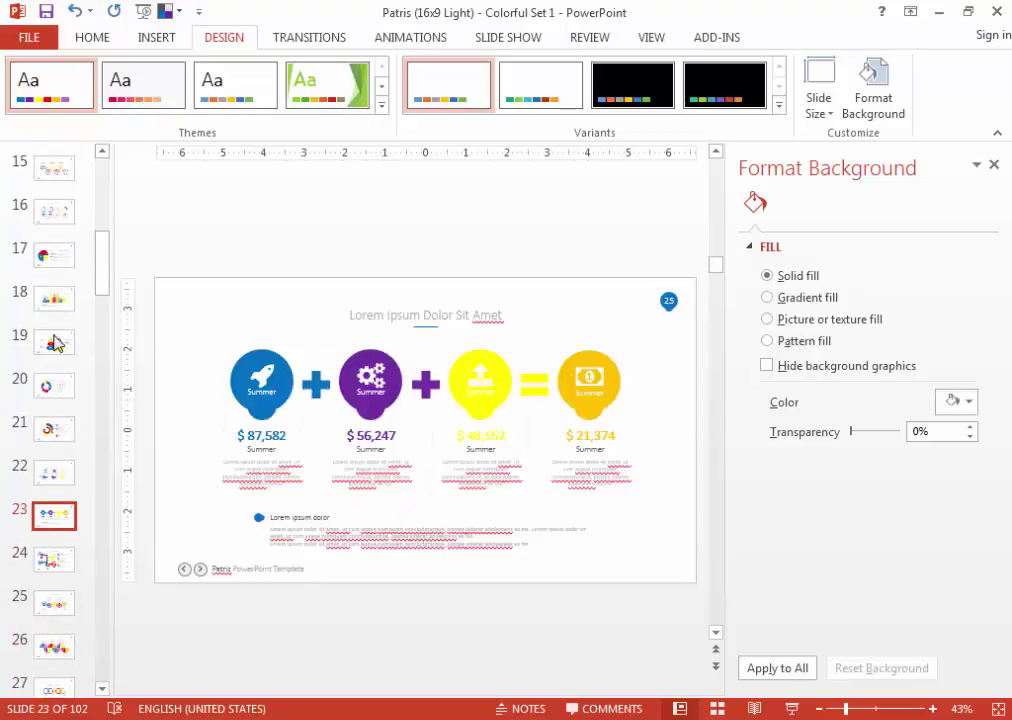
pyautogui.click(62, 300)
pyautogui.press('Up')
pyautogui.click(61, 297)
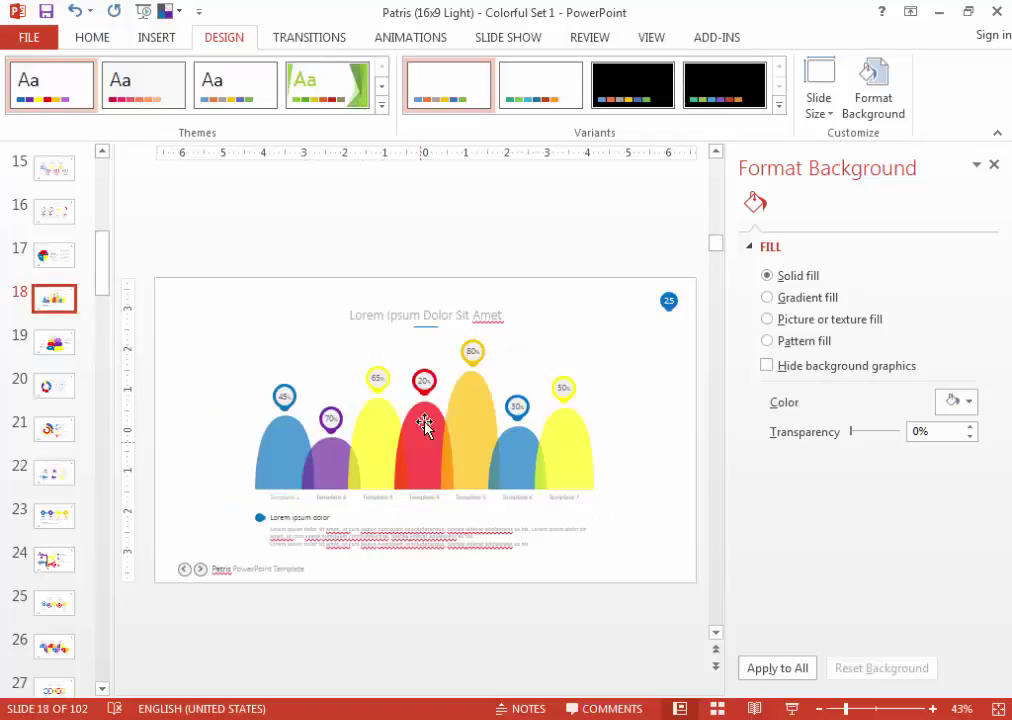
# Close the Format Background pane and select the last slide, 102.
pyautogui.click(993, 166)
pyautogui.moveTo(147, 262); pyautogui.dragTo(140, 682)
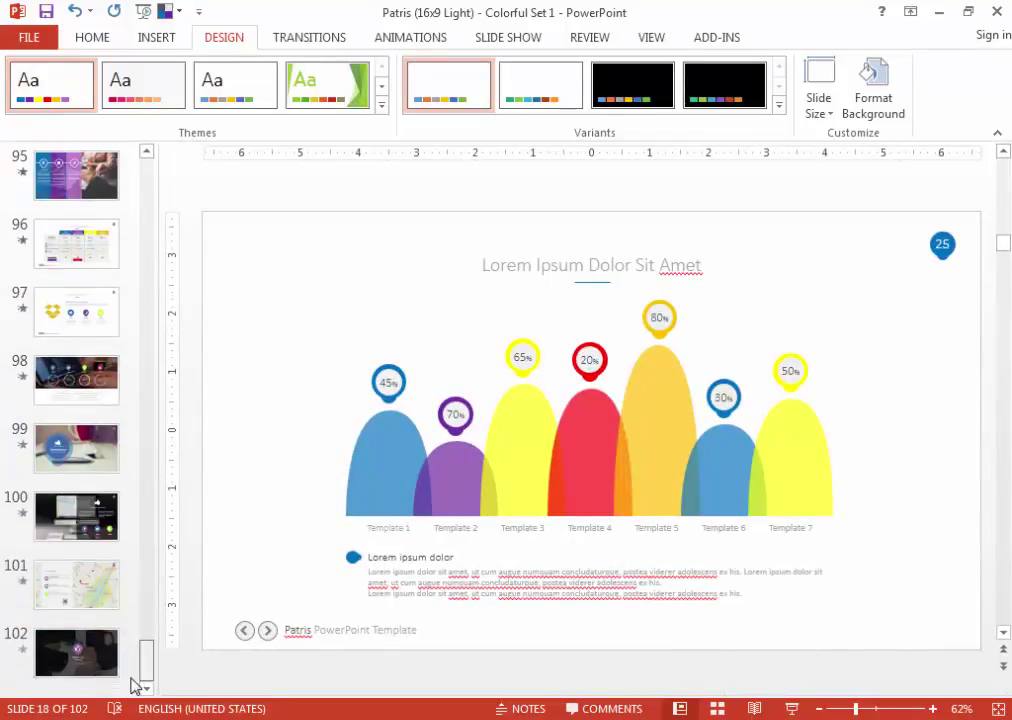
pyautogui.click(70, 668)
# Add slide 103 titled 'Thank you, I hope enjoy from this video tus.'.
pyautogui.press('Return')
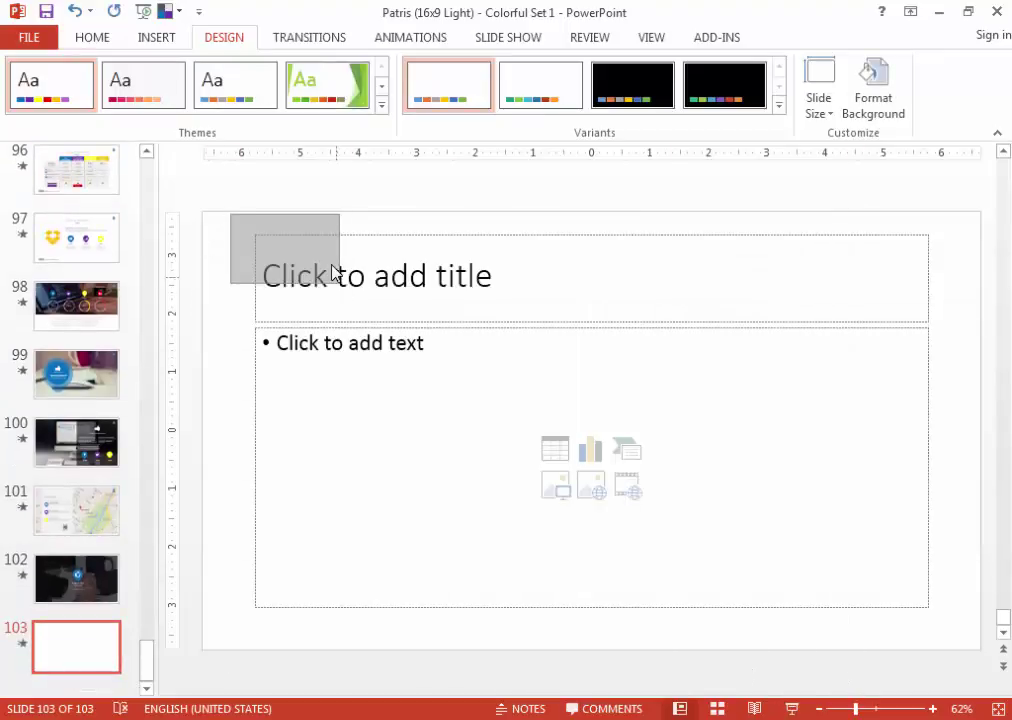
pyautogui.click(383, 271)
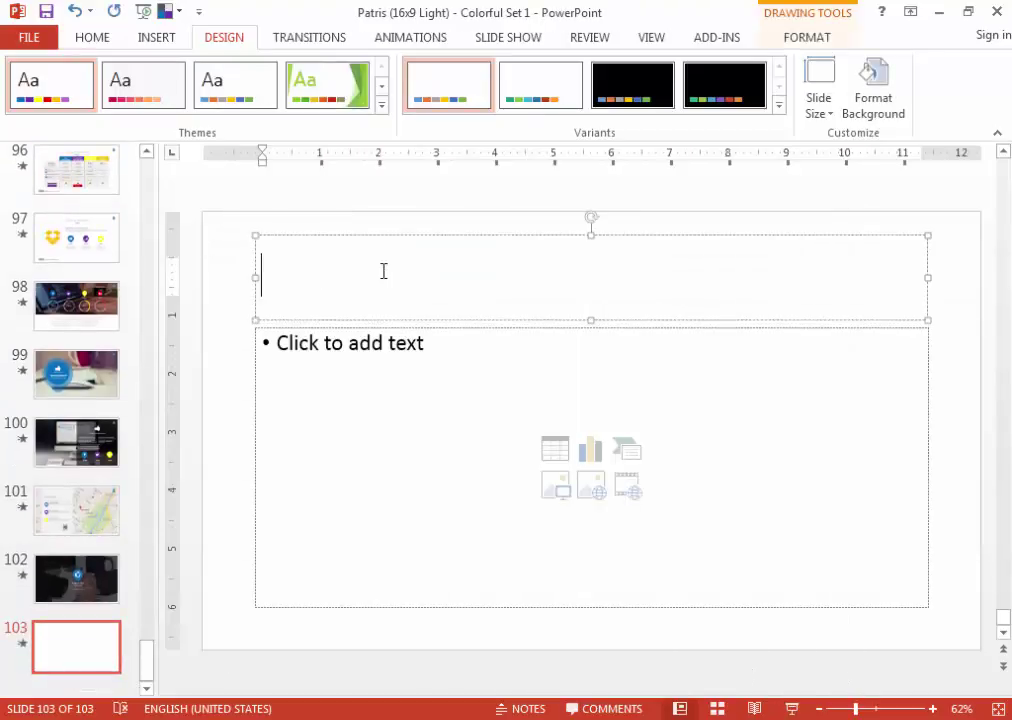
pyautogui.write('than')
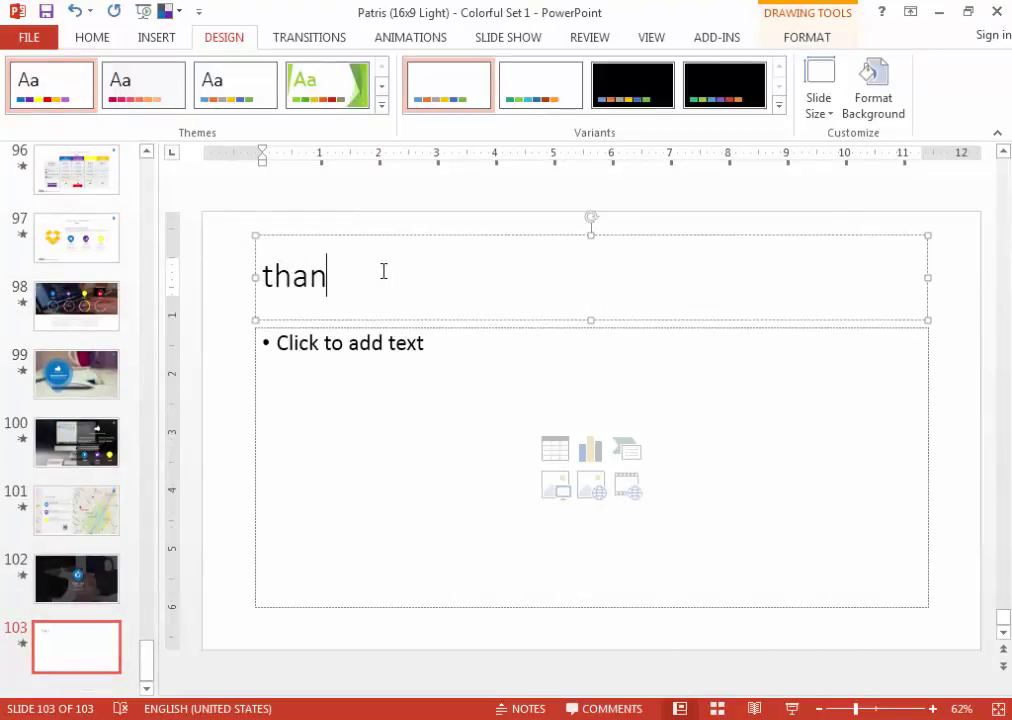
pyautogui.write('k ')
pyautogui.write('y')
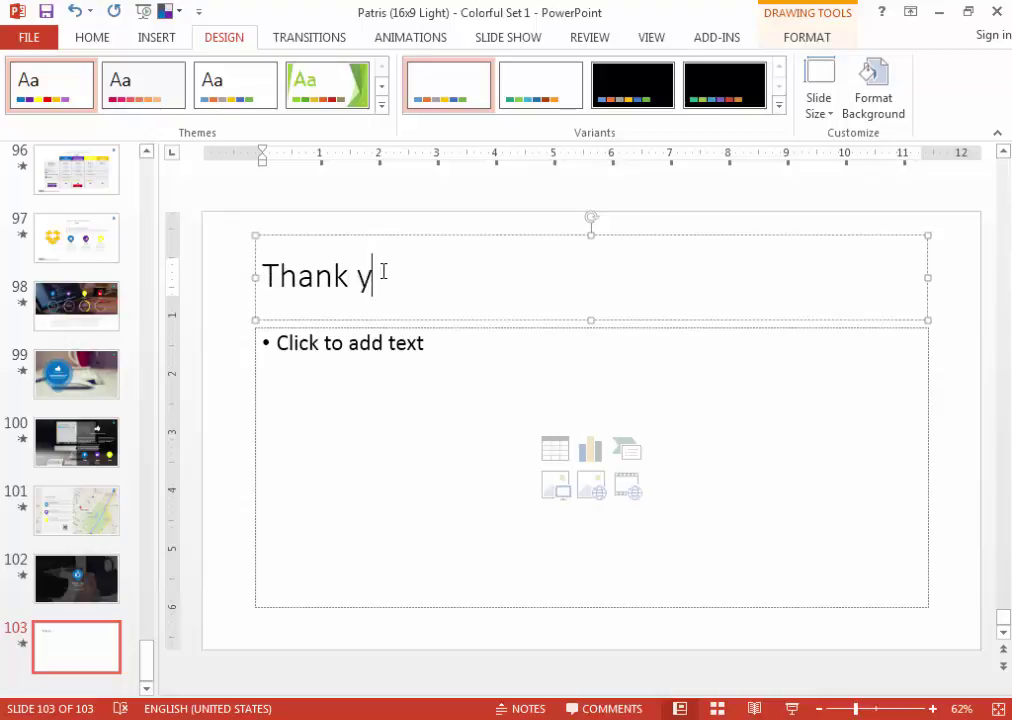
pyautogui.write('ou, I')
pyautogui.write('hope ')
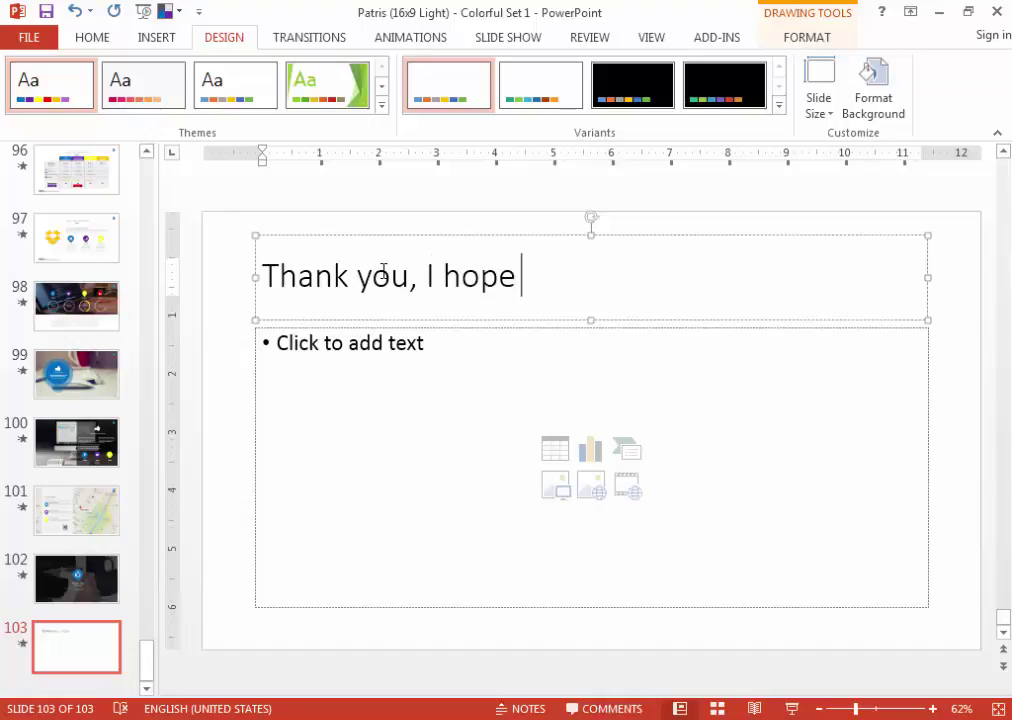
pyautogui.write('enjo')
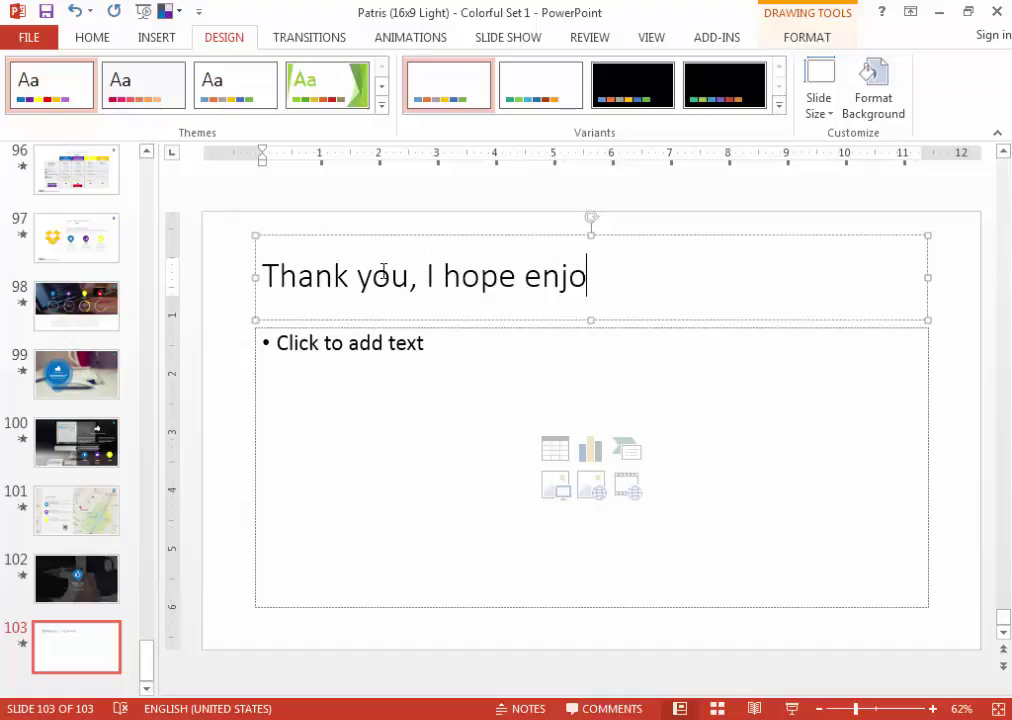
pyautogui.write('y from')
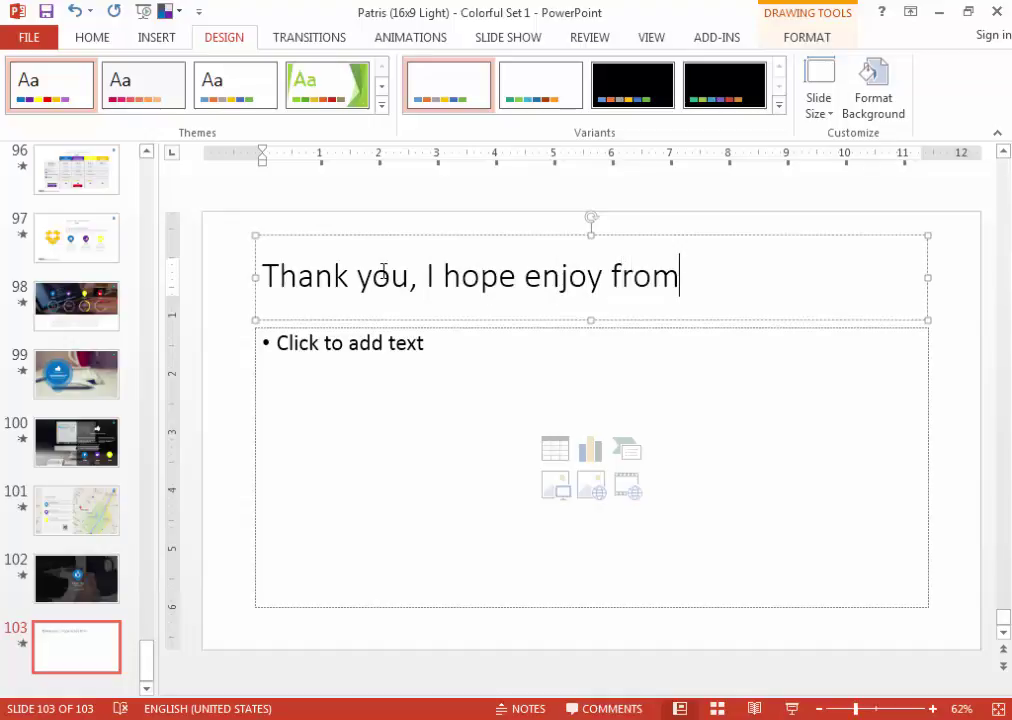
pyautogui.write(' this v')
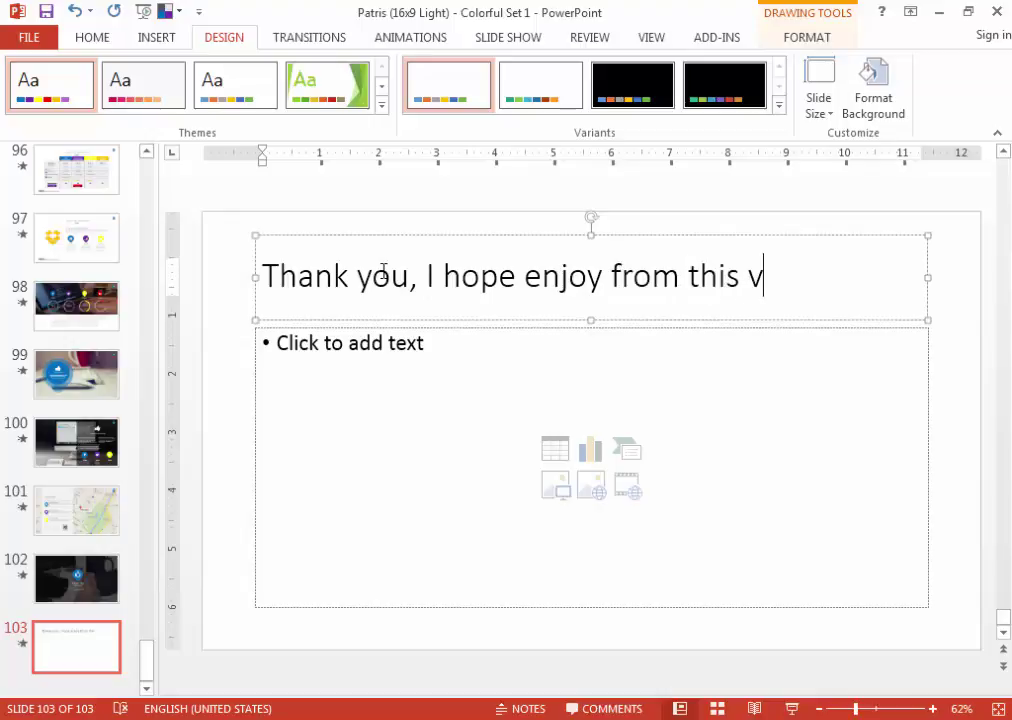
pyautogui.write('ideo')
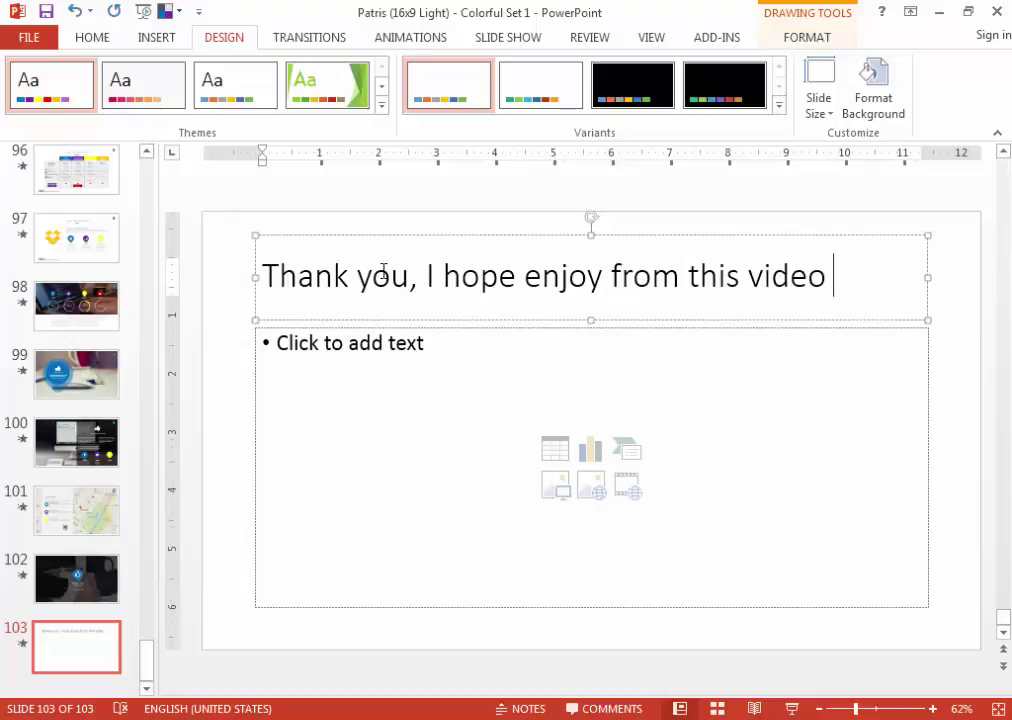
pyautogui.write(' tus.')
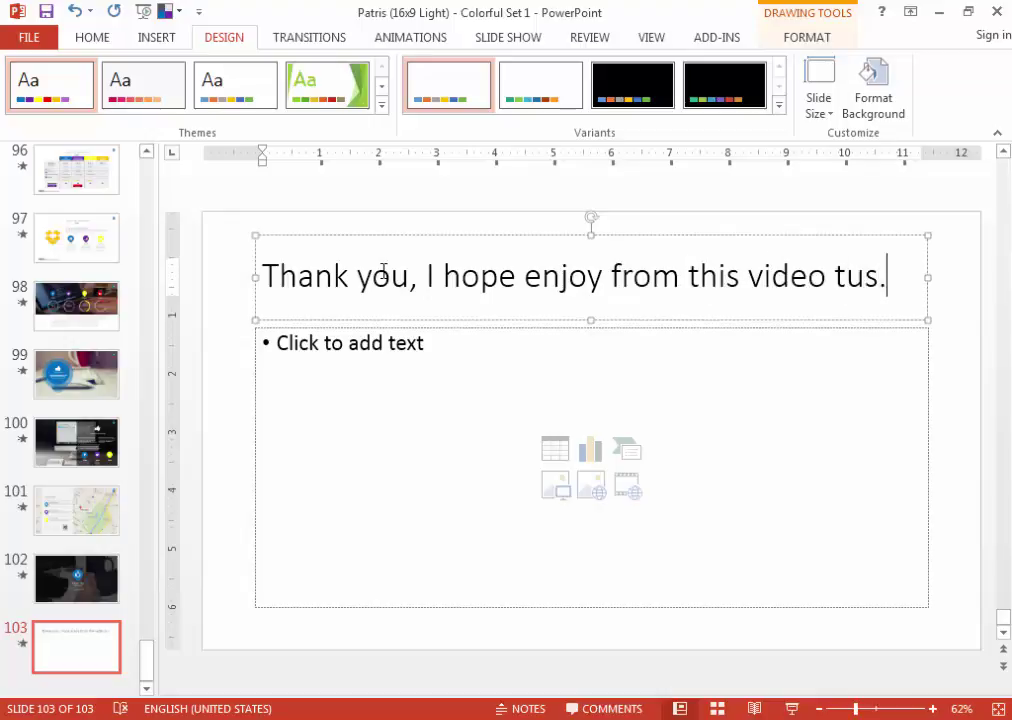
pyautogui.press('Return')
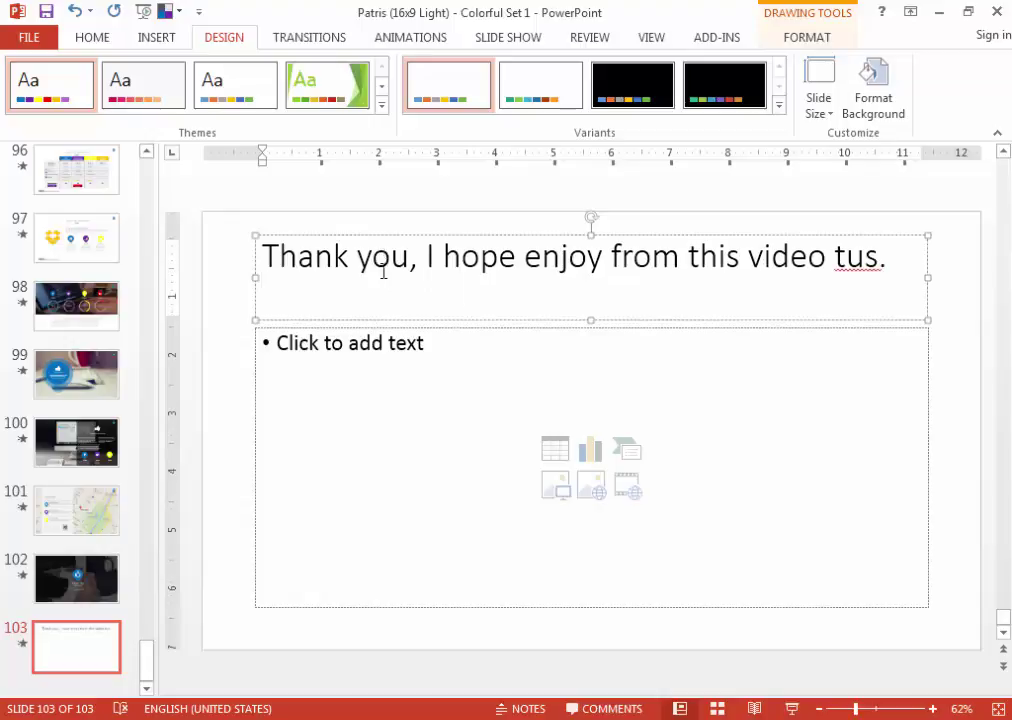